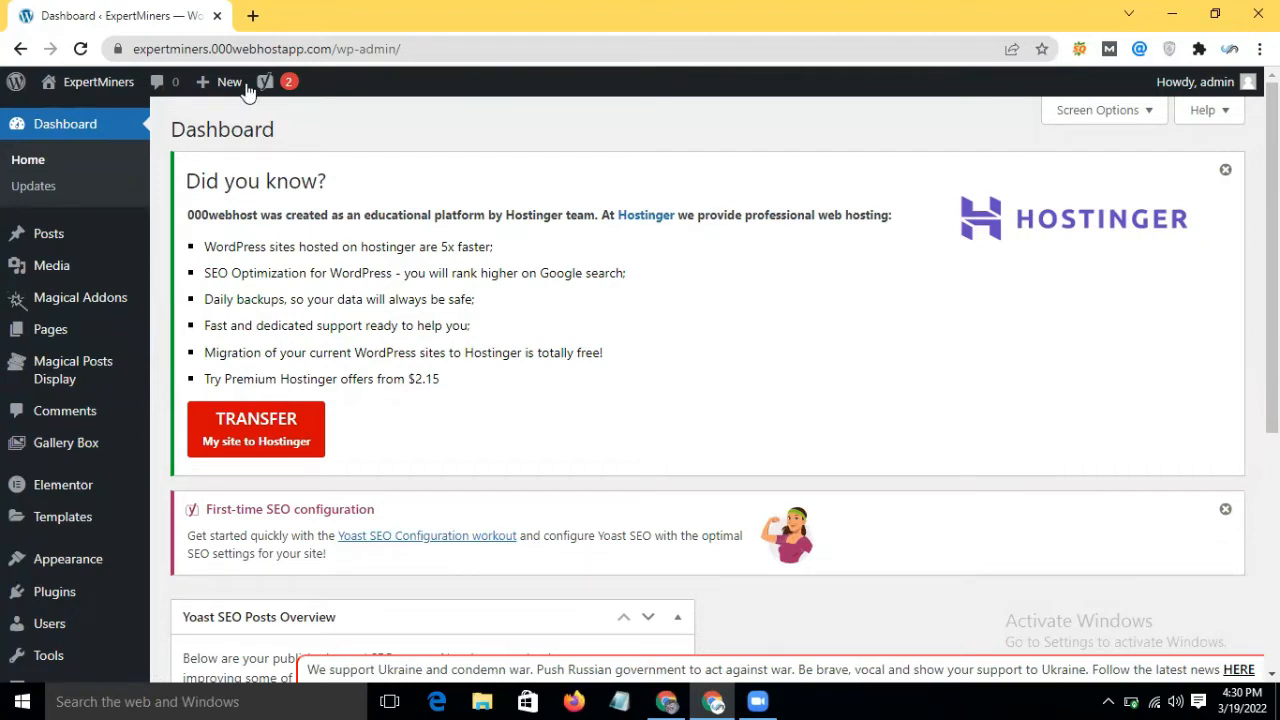
Try to open the site's Import tool from the WordPress dashboard
{"action": "scroll", "coordinate": [64, 410], "scroll_direction": "down", "scroll_amount": 2}
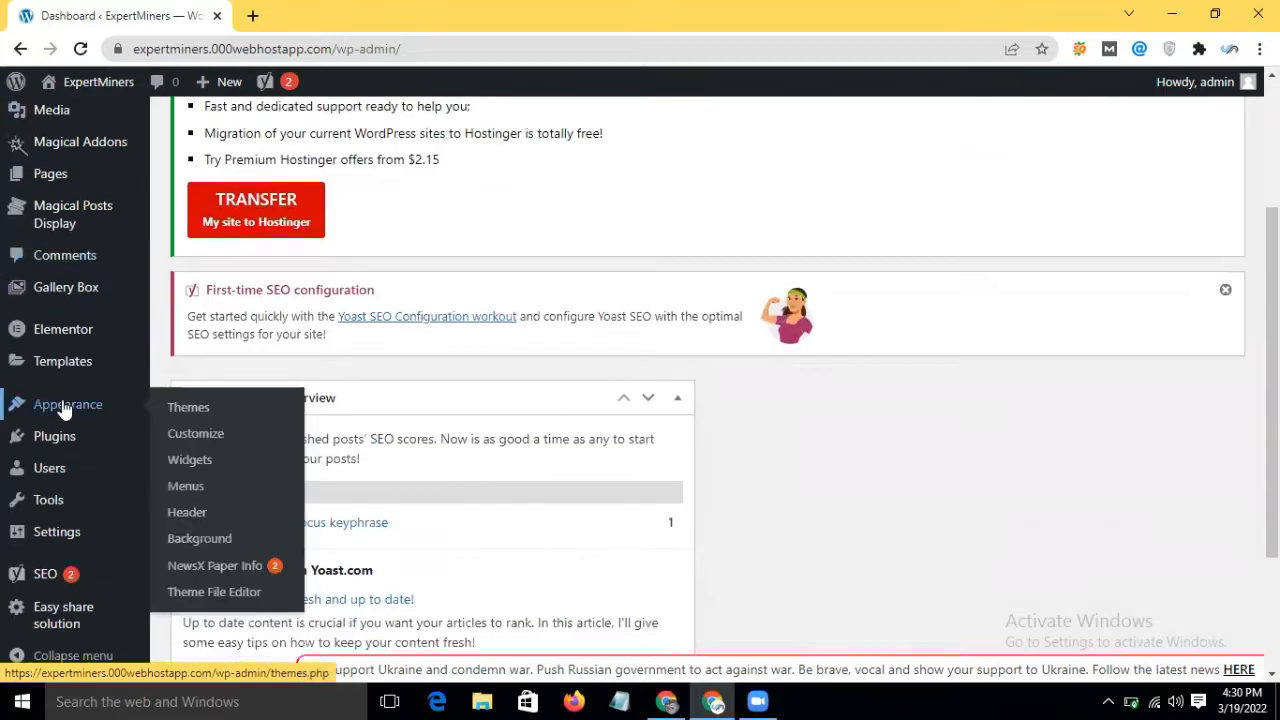
{"action": "scroll", "coordinate": [62, 409], "scroll_direction": "down", "scroll_amount": 1}
{"action": "mouse_move", "coordinate": [84, 455]}
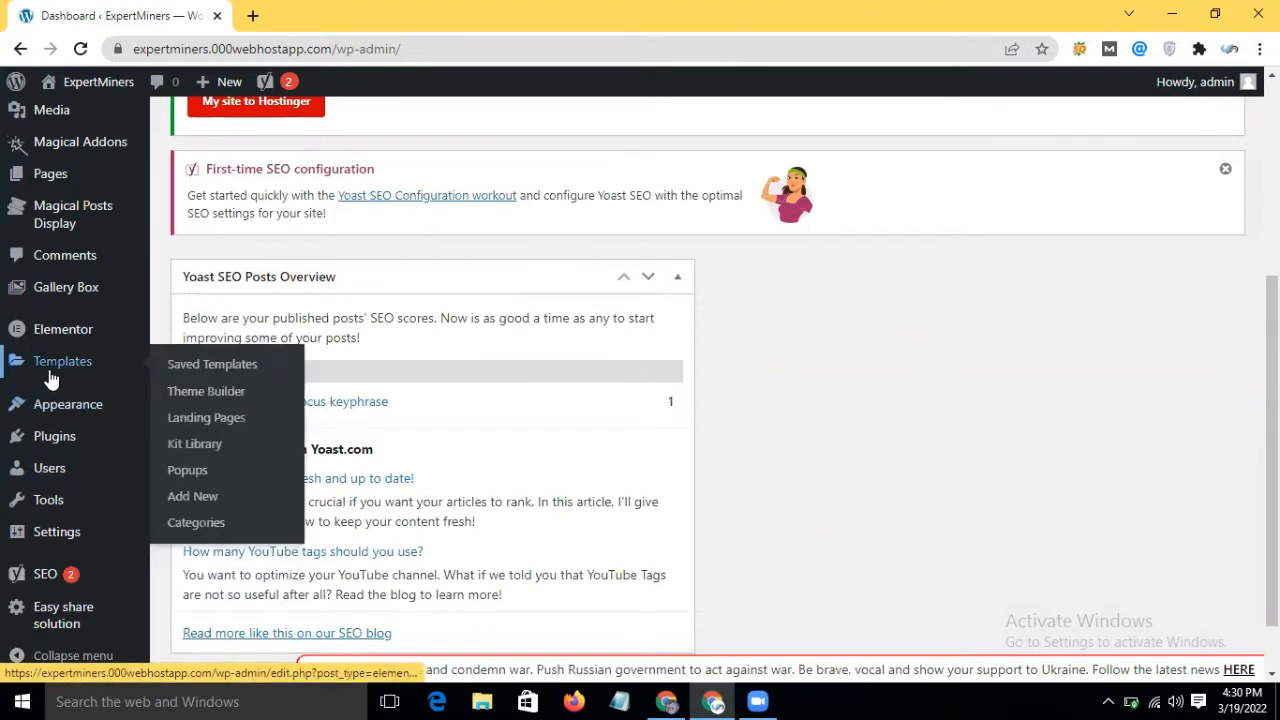
{"action": "scroll", "coordinate": [40, 436], "scroll_direction": "down", "scroll_amount": 1}
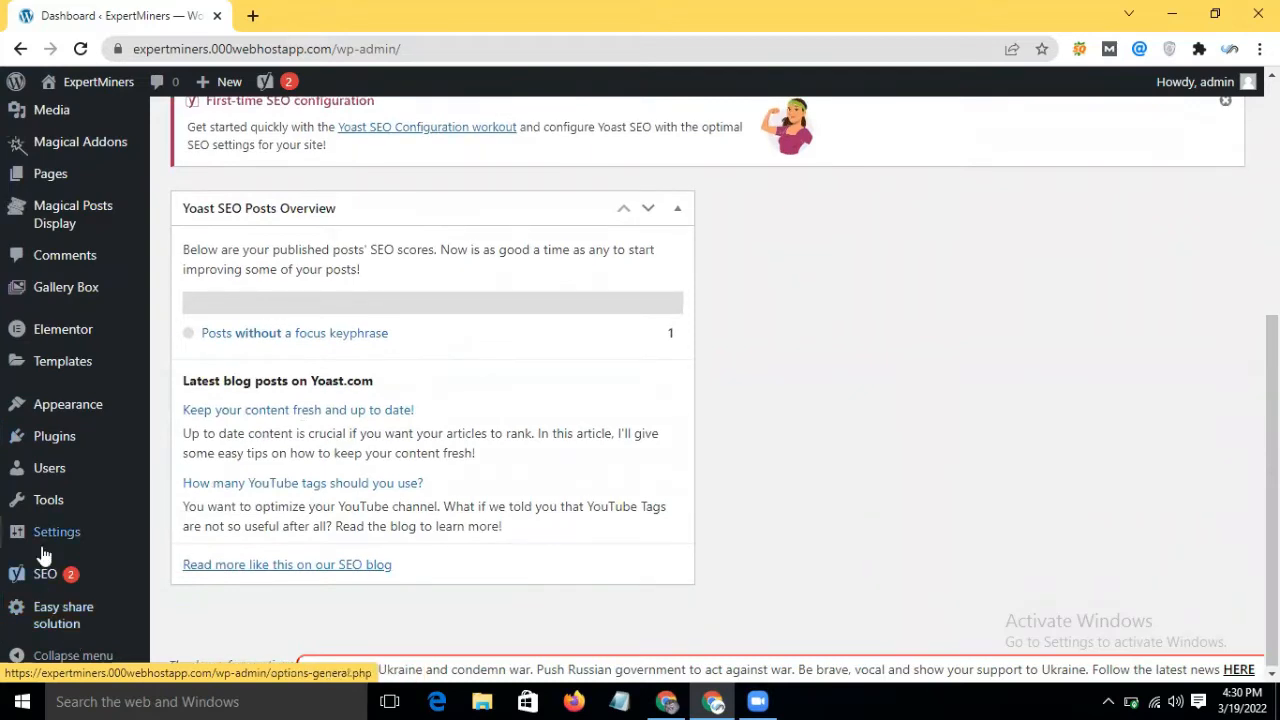
{"action": "mouse_move", "coordinate": [48, 499]}
{"action": "left_click", "coordinate": [192, 463]}
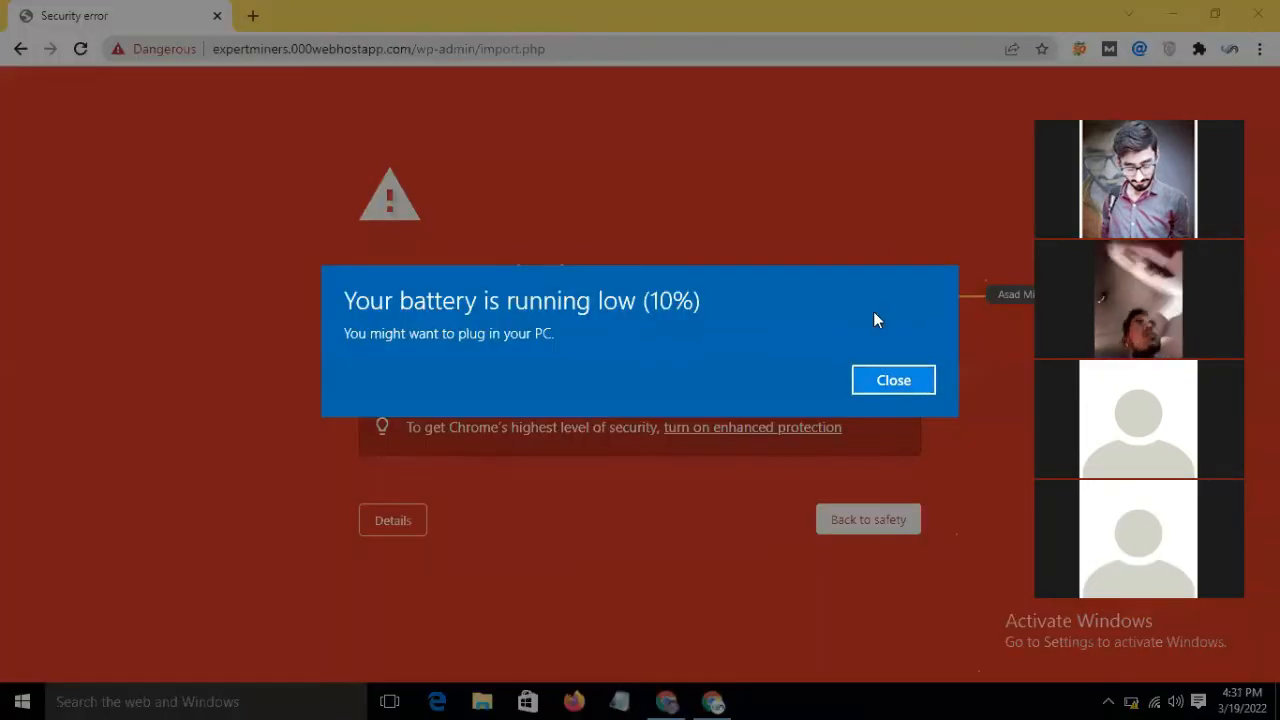
Dismiss the low battery alert and leave the deceptive-site warning by returning to safety
{"action": "key", "text": "Return"}
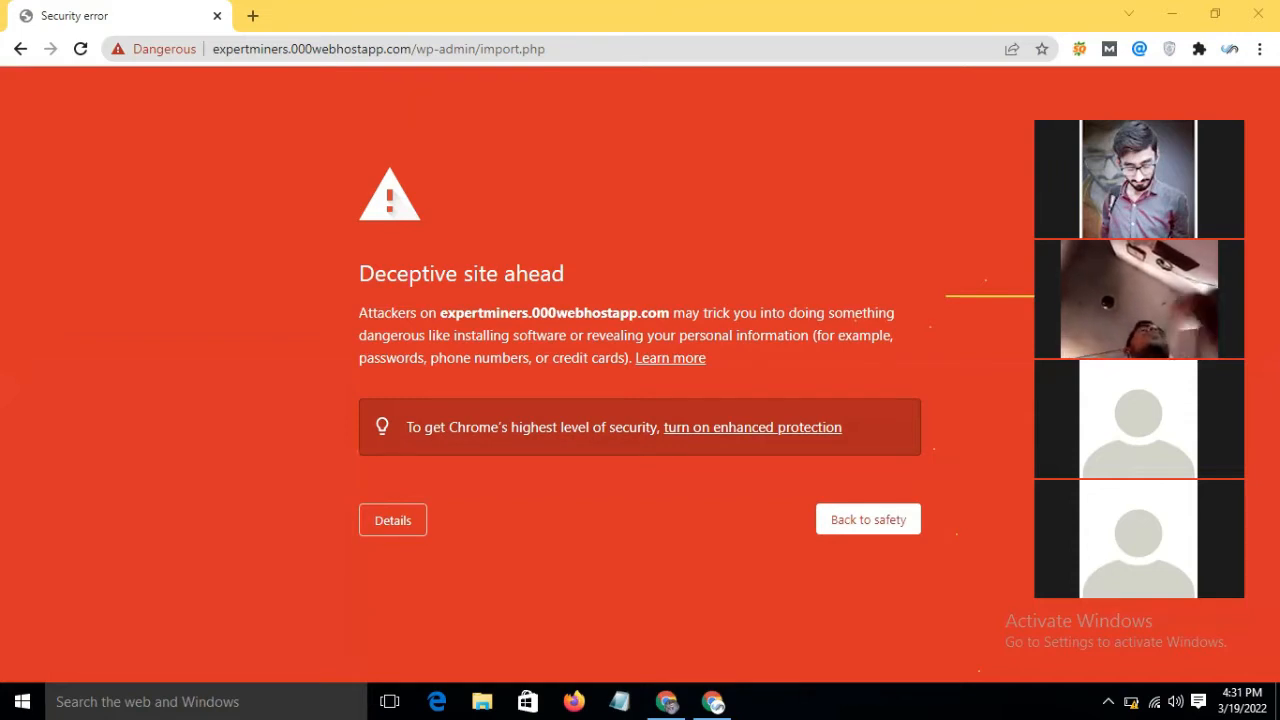
{"action": "left_click", "coordinate": [1025, 428]}
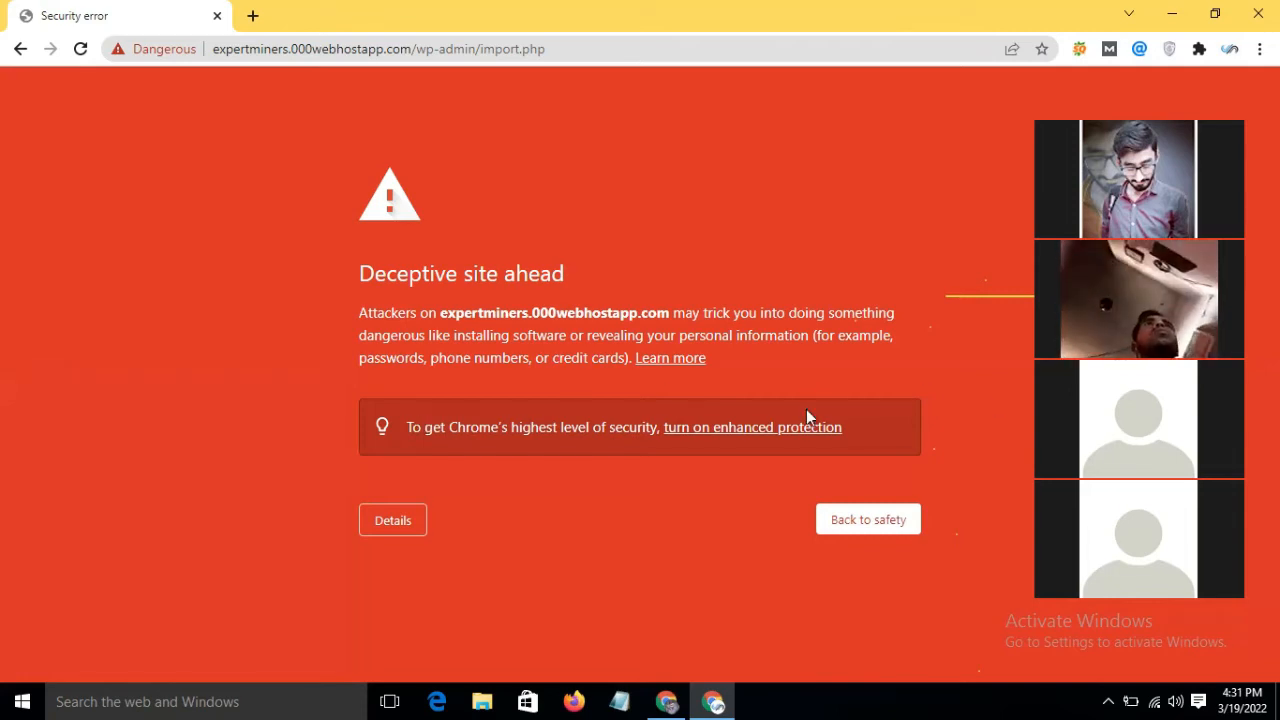
{"action": "left_click", "coordinate": [830, 516]}
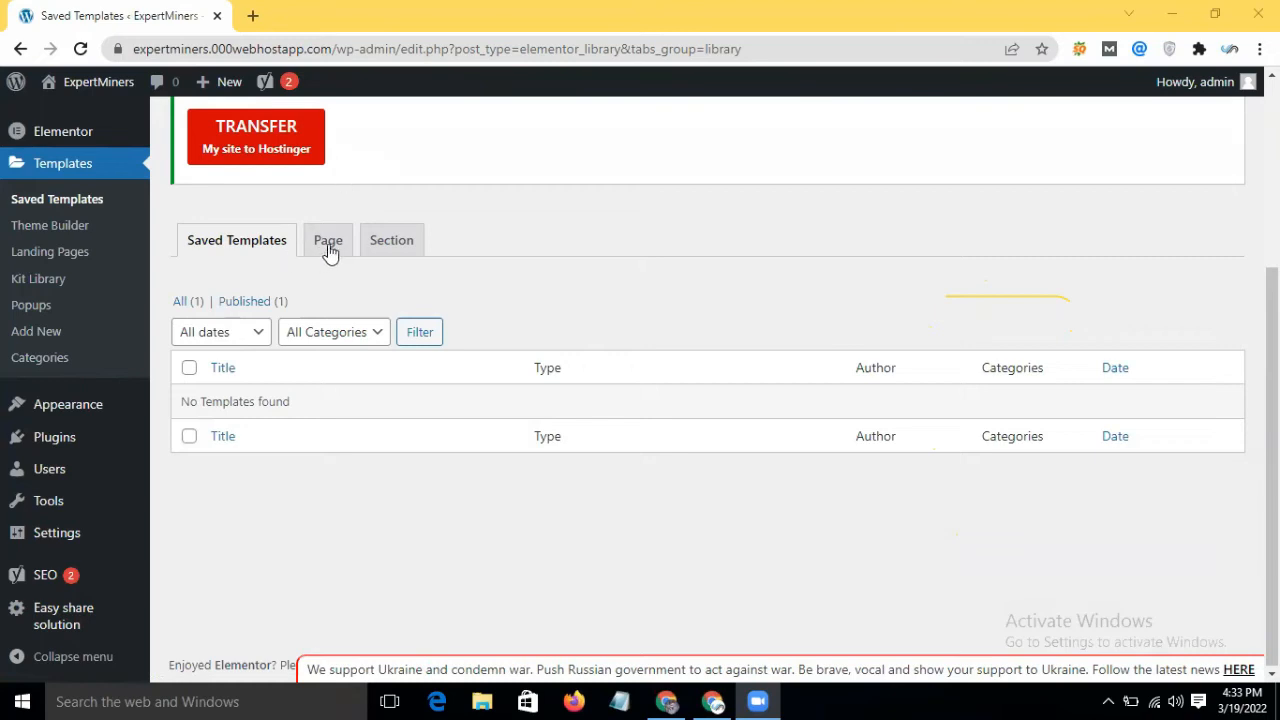
Show only the page templates among the saved templates and check which entries the site's tools offer
{"action": "left_click", "coordinate": [330, 250]}
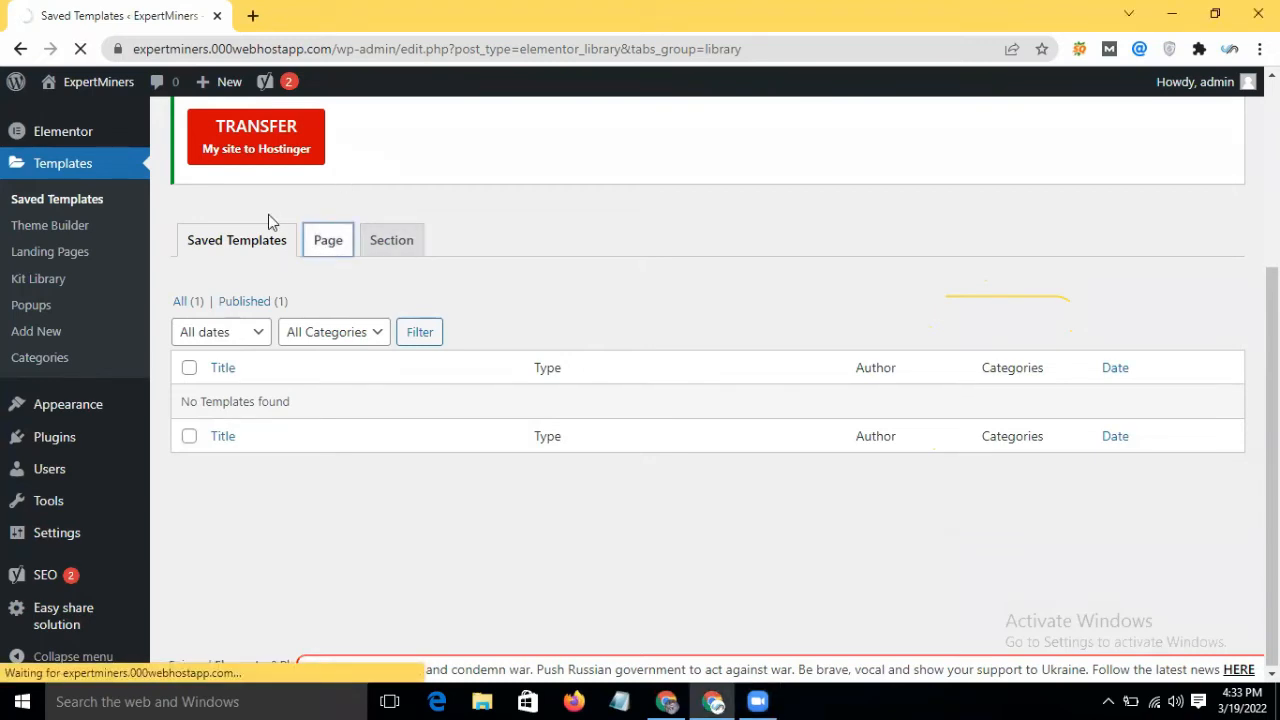
{"action": "scroll", "coordinate": [30, 468], "scroll_direction": "down", "scroll_amount": 3}
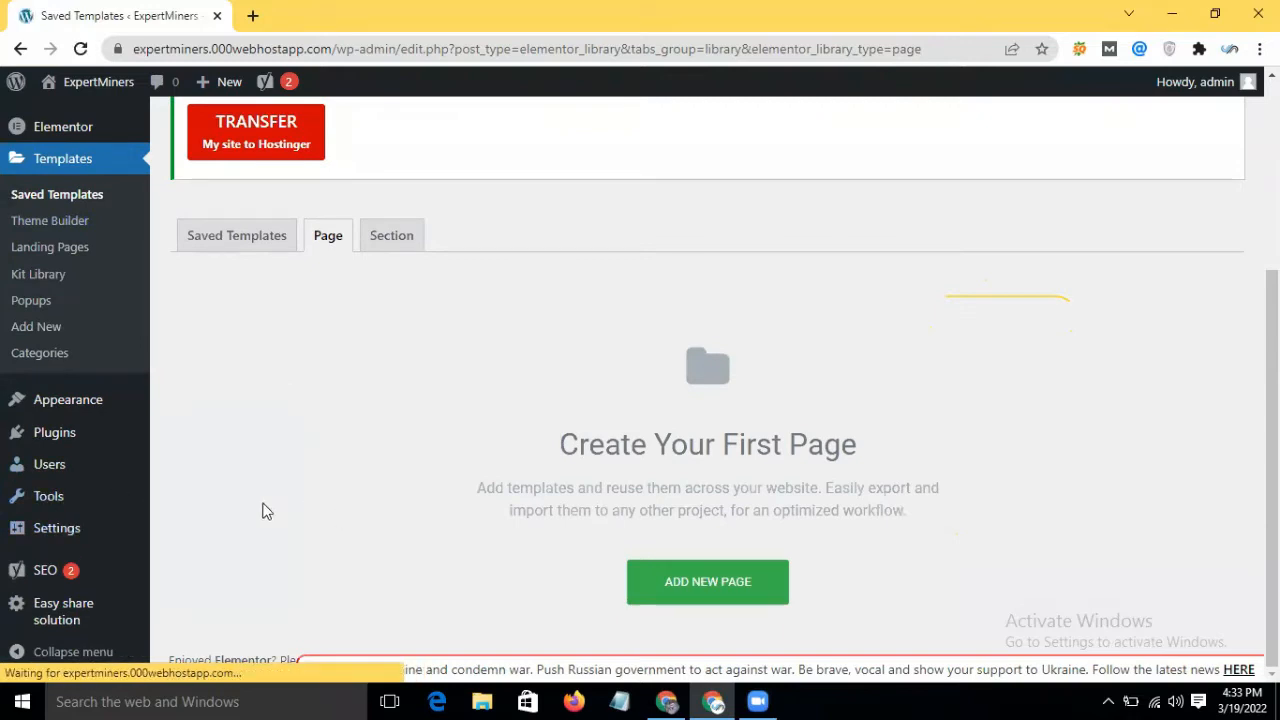
{"action": "mouse_move", "coordinate": [88, 505]}
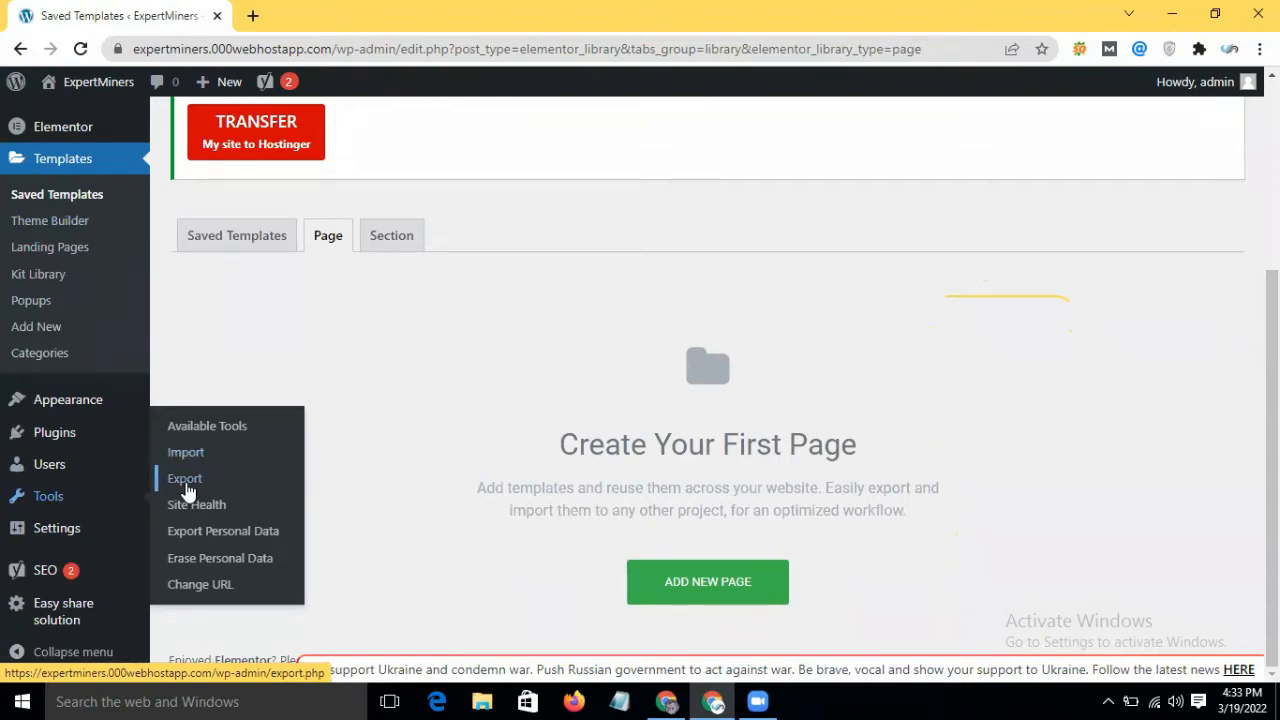
{"action": "scroll", "coordinate": [390, 311], "scroll_direction": "up", "scroll_amount": 3}
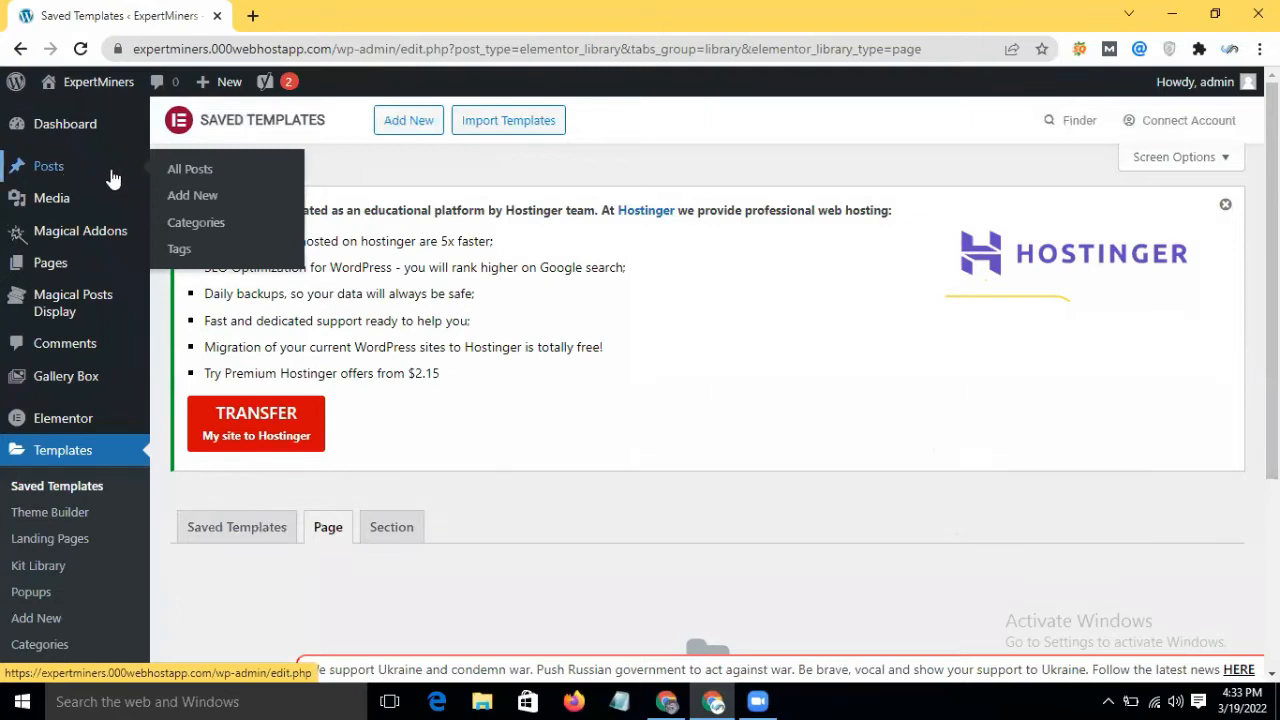
Open the list of all the site's pages and dismiss the Hostinger notice above it
{"action": "left_click", "coordinate": [72, 265]}
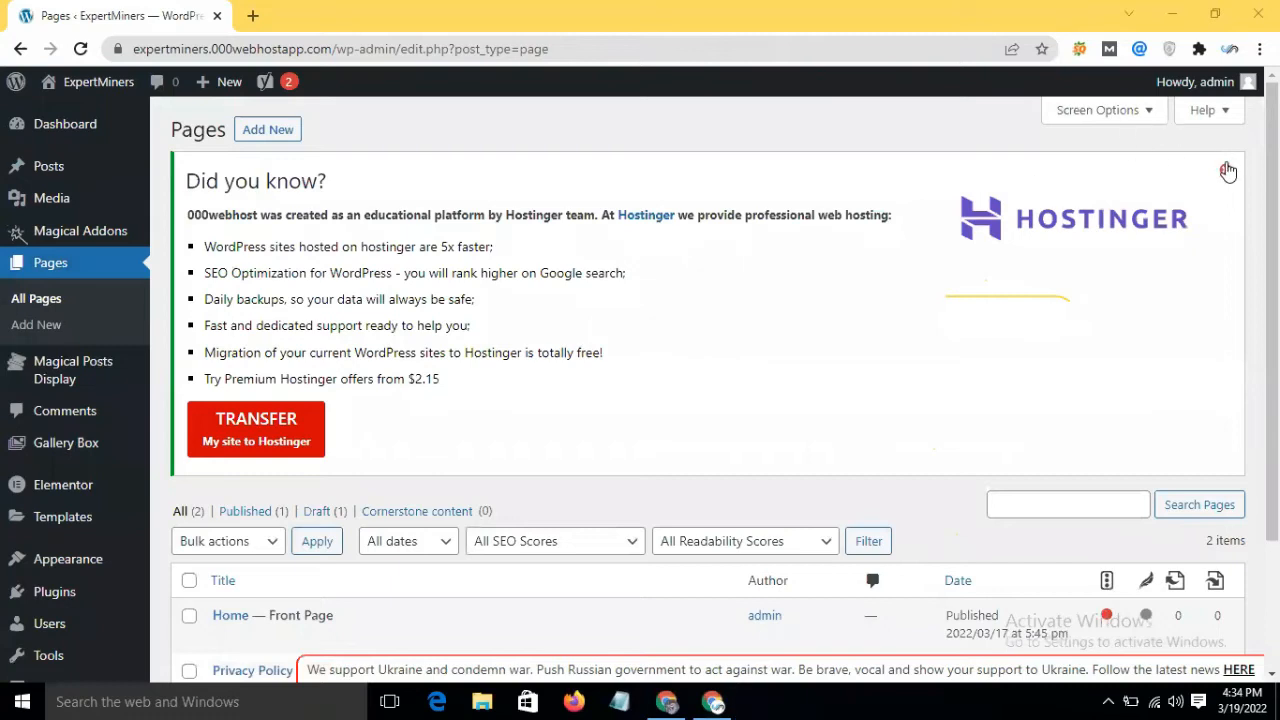
{"action": "left_click", "coordinate": [1224, 170]}
{"action": "scroll", "coordinate": [788, 262], "scroll_direction": "down", "scroll_amount": 2}
{"action": "scroll", "coordinate": [788, 262], "scroll_direction": "up", "scroll_amount": 1}
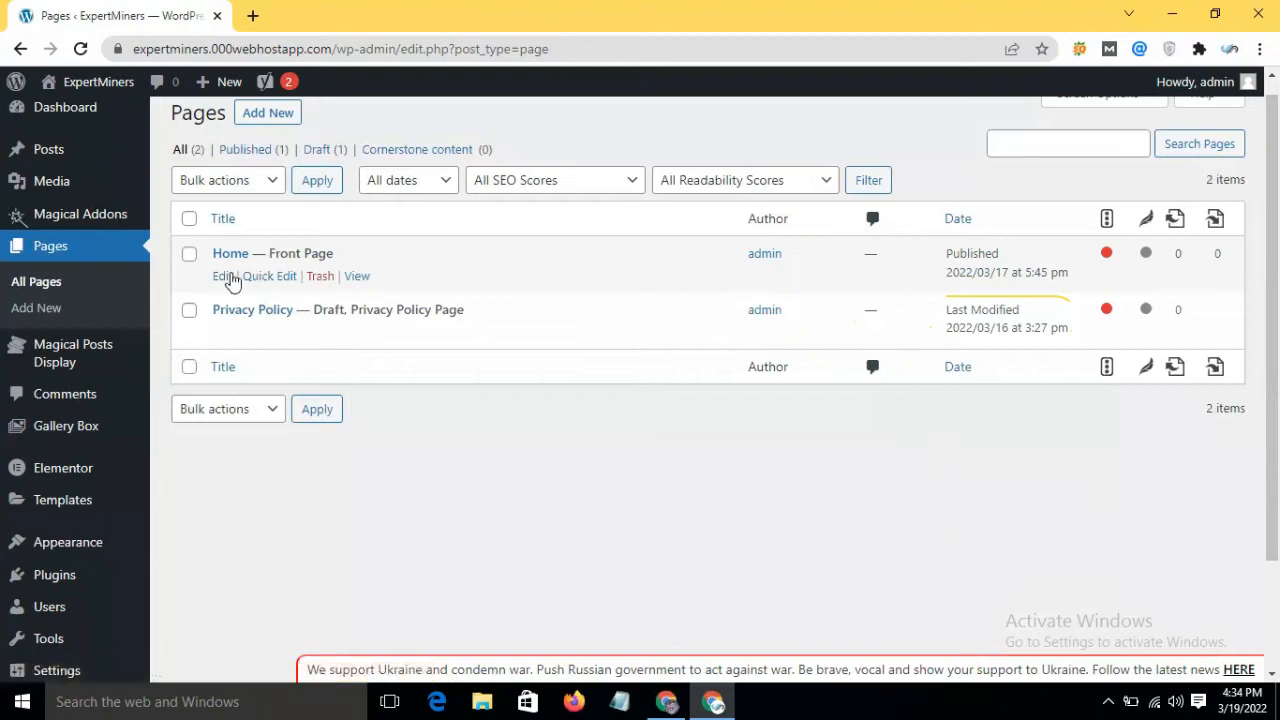
Open the Home page for editing with Elementor and dismiss the Yoast SEO for Elementor introduction
{"action": "left_click", "coordinate": [223, 277]}
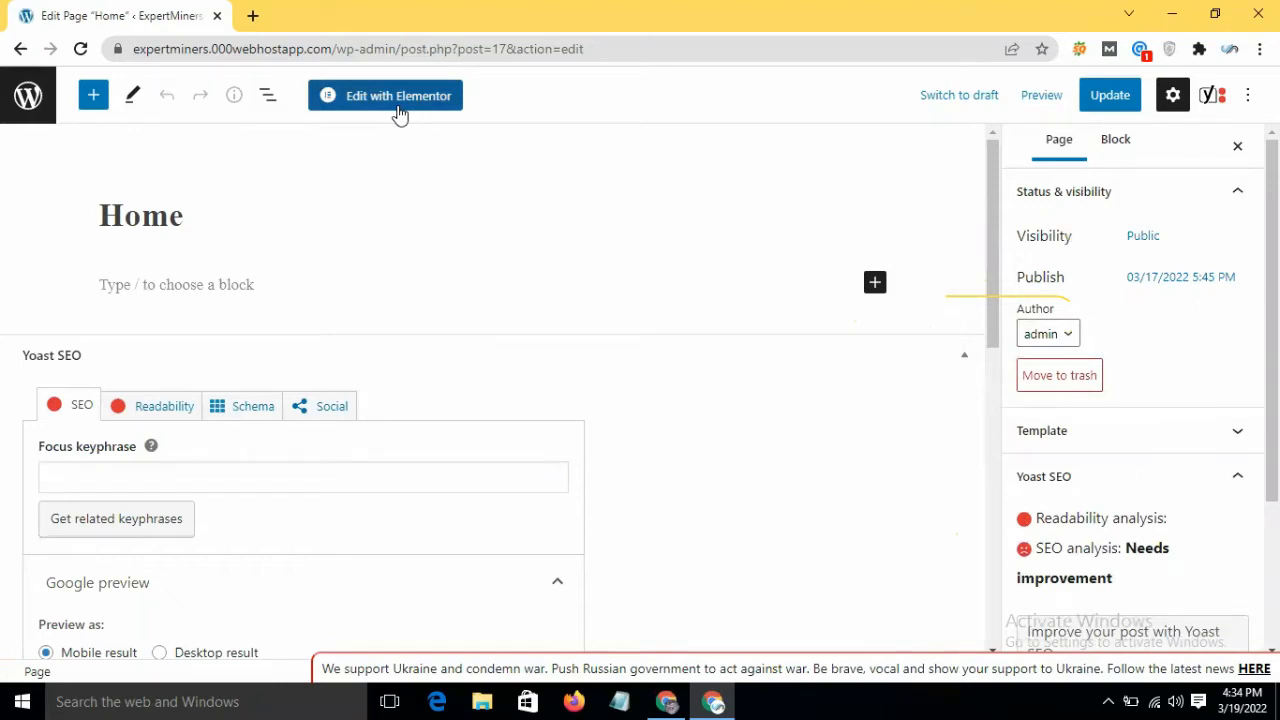
{"action": "left_click", "coordinate": [400, 115]}
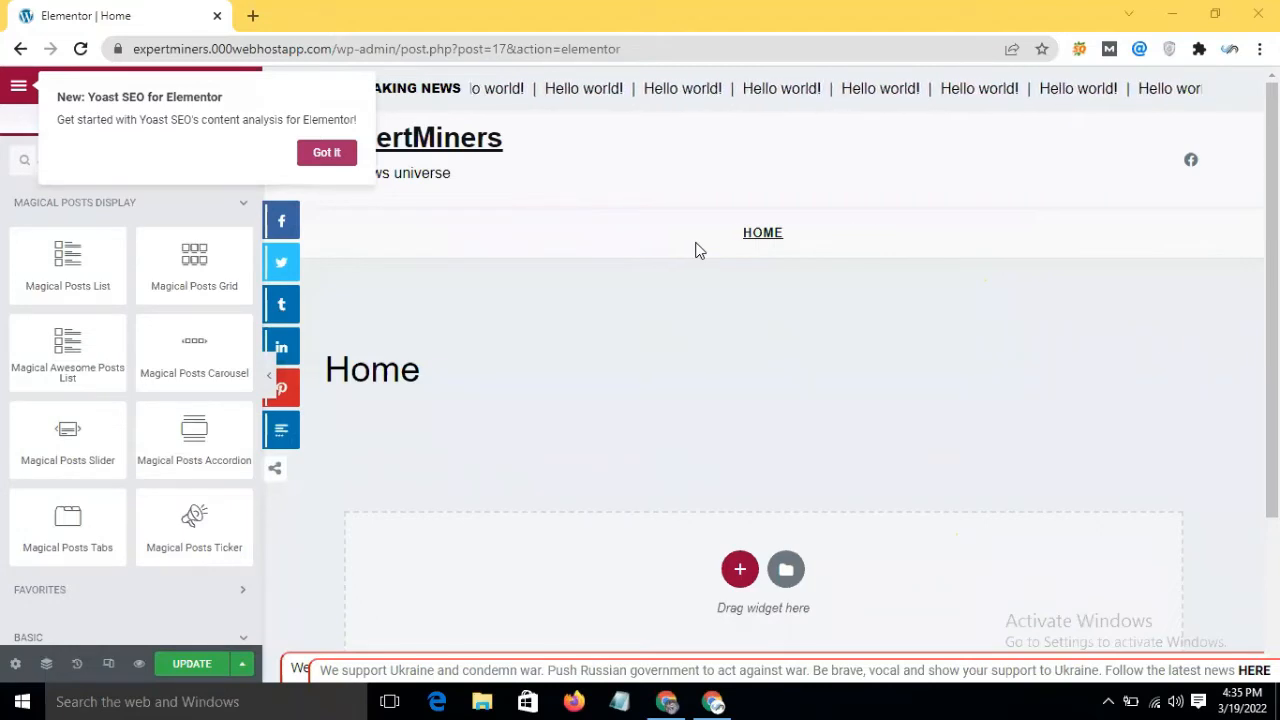
{"action": "left_click", "coordinate": [330, 160]}
{"action": "scroll", "coordinate": [521, 397], "scroll_direction": "down", "scroll_amount": 2}
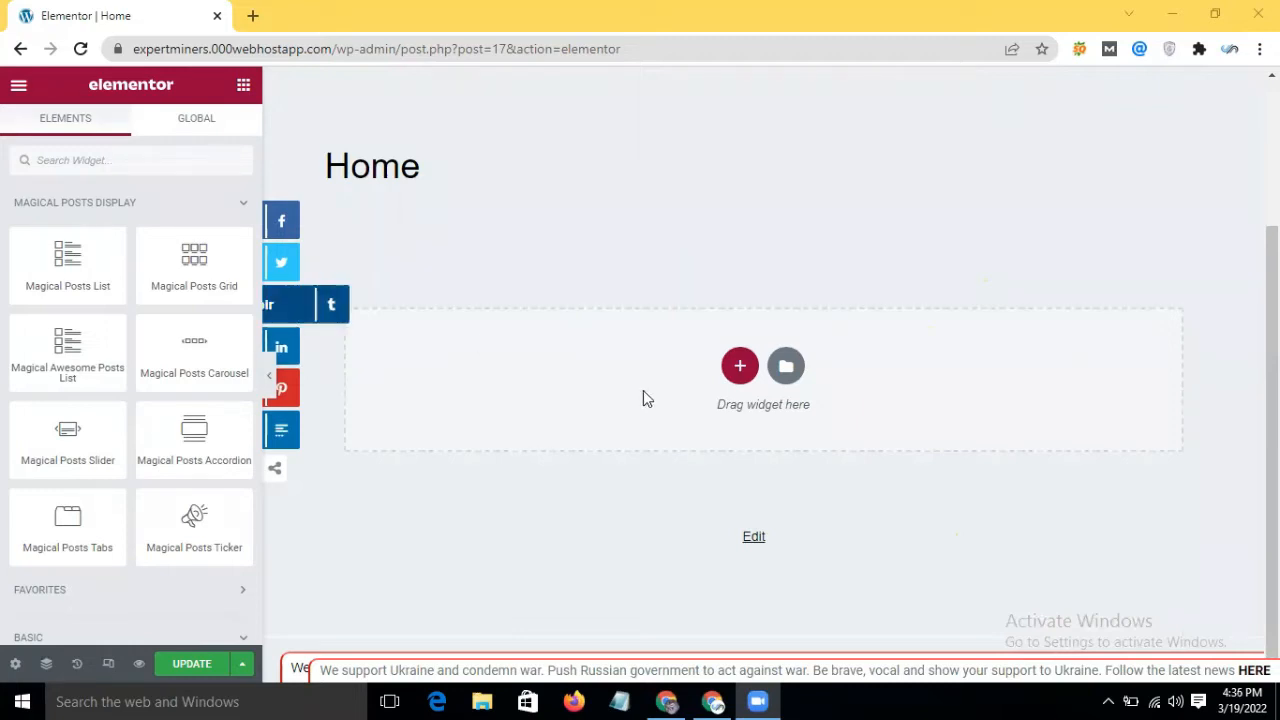
Close the section structure chooser without choosing a layout and open the template library for the Home page
{"action": "left_click", "coordinate": [740, 368]}
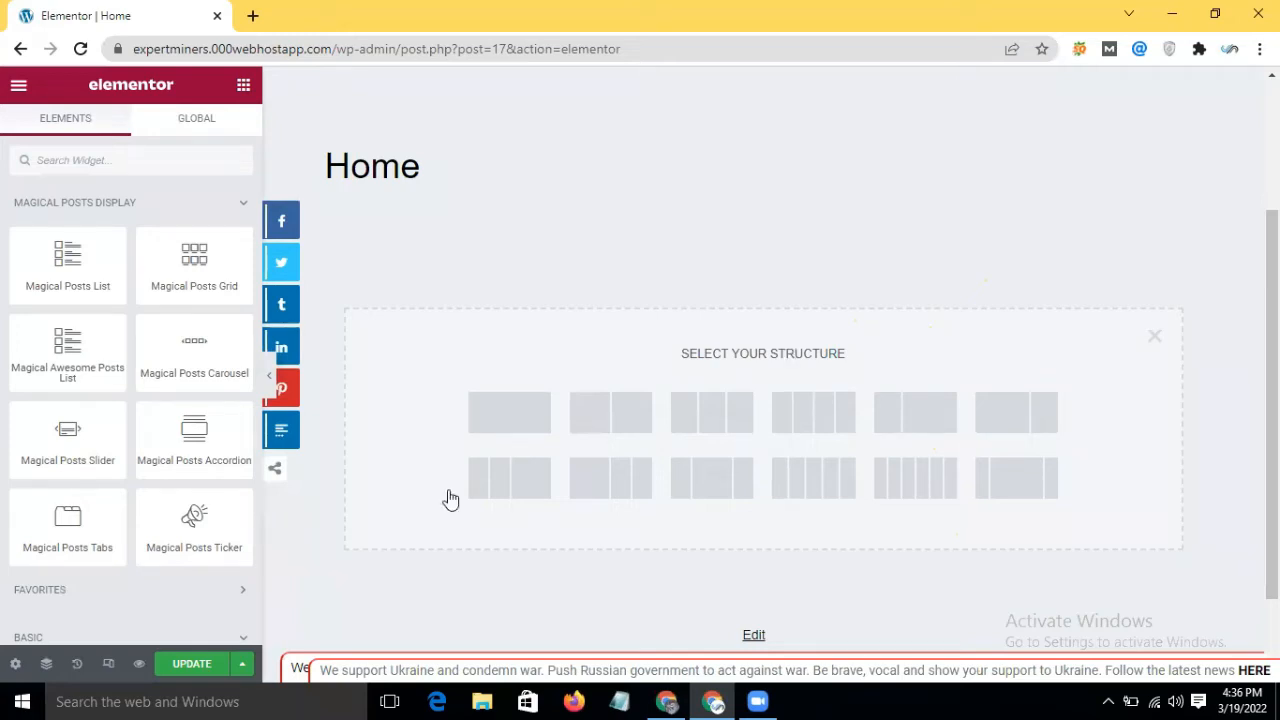
{"action": "left_click", "coordinate": [1155, 338]}
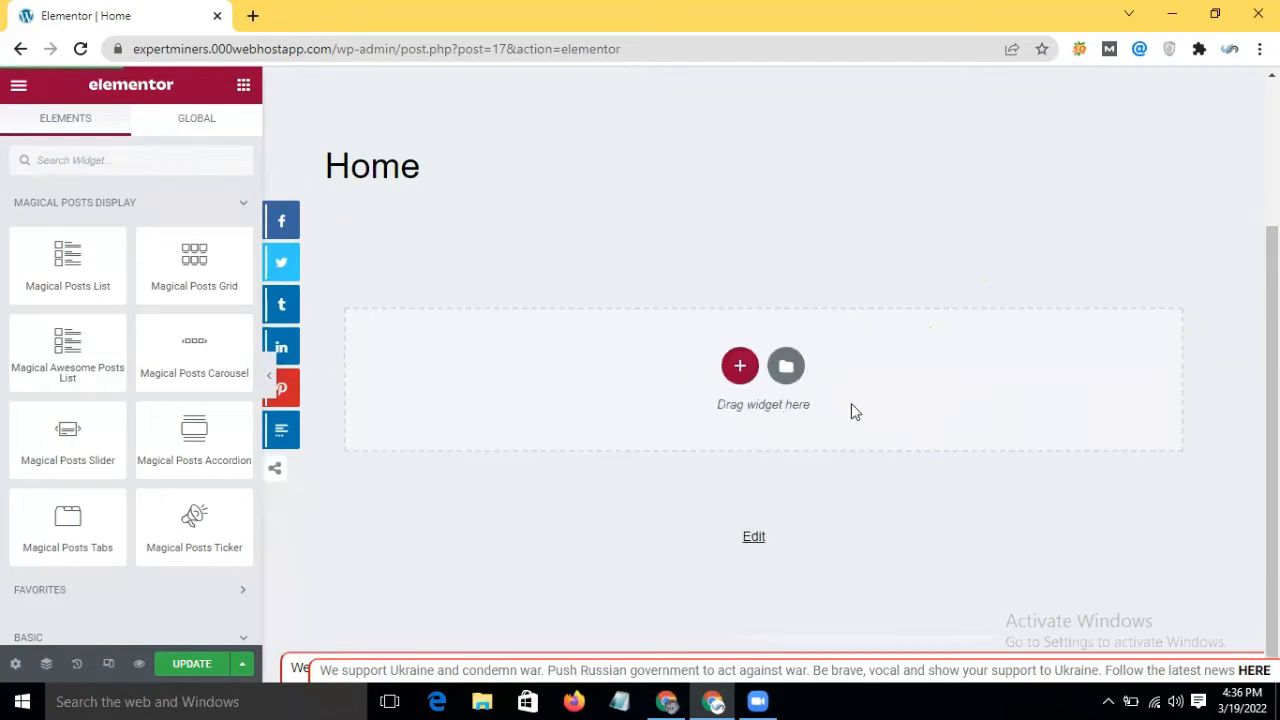
{"action": "left_click", "coordinate": [795, 370]}
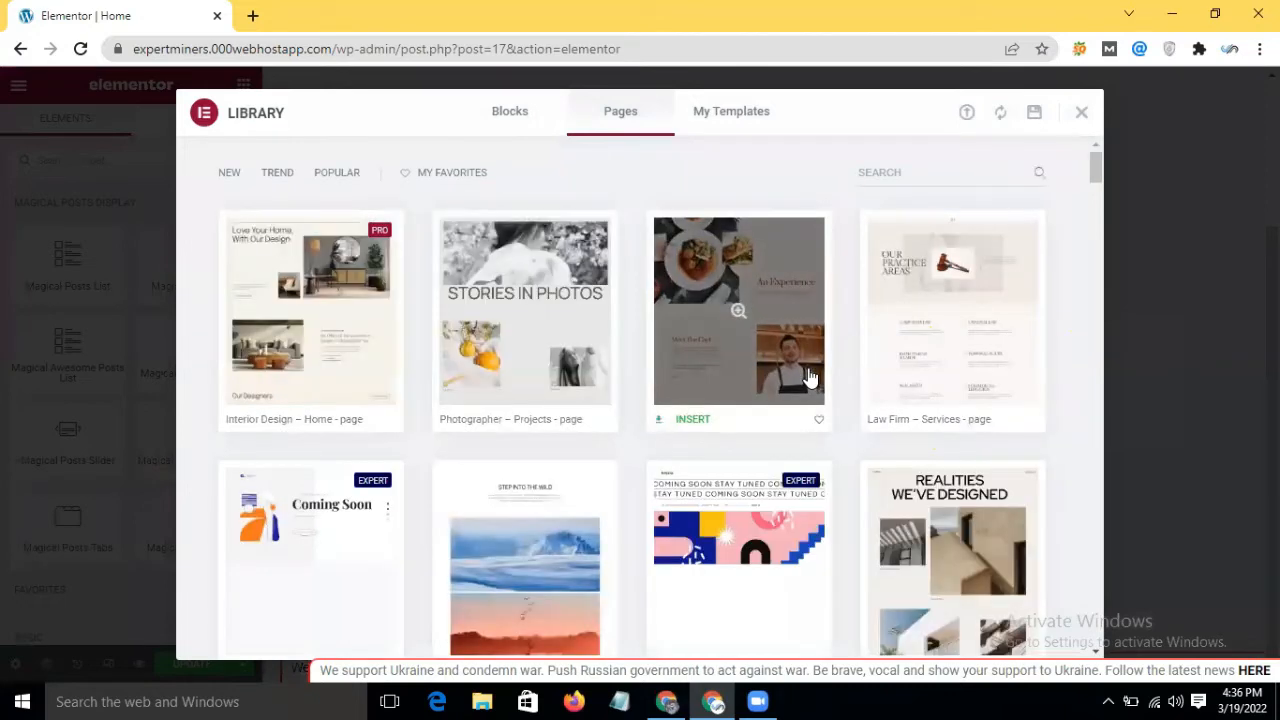
Browse the page templates, preview the Hotel – Contact template and return to the library
{"action": "scroll", "coordinate": [620, 525], "scroll_direction": "down", "scroll_amount": 4}
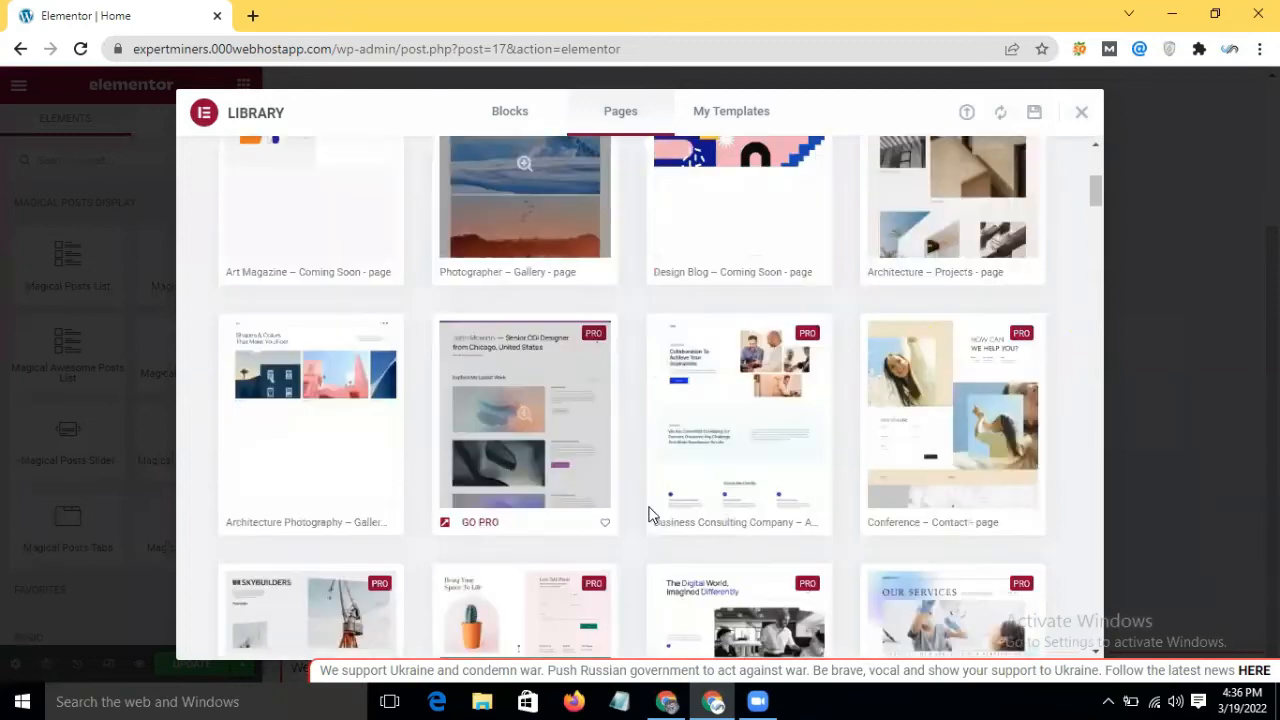
{"action": "scroll", "coordinate": [700, 505], "scroll_direction": "down", "scroll_amount": 5}
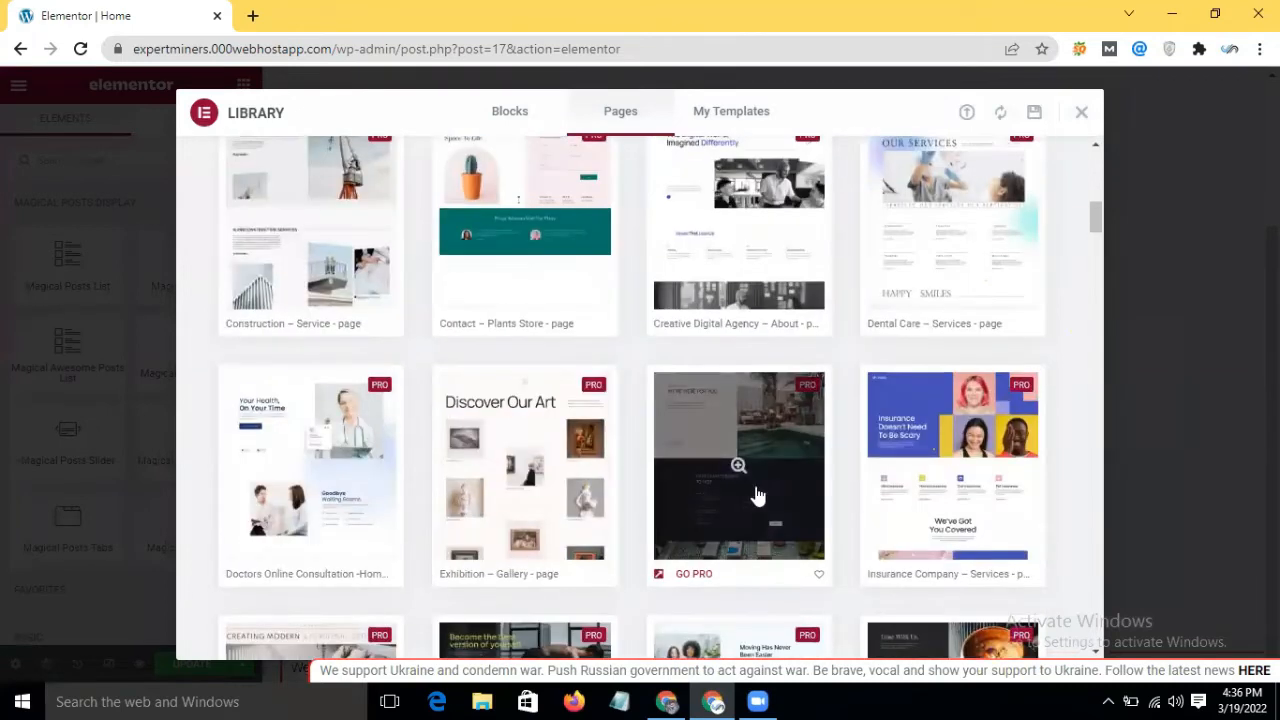
{"action": "left_click", "coordinate": [755, 493]}
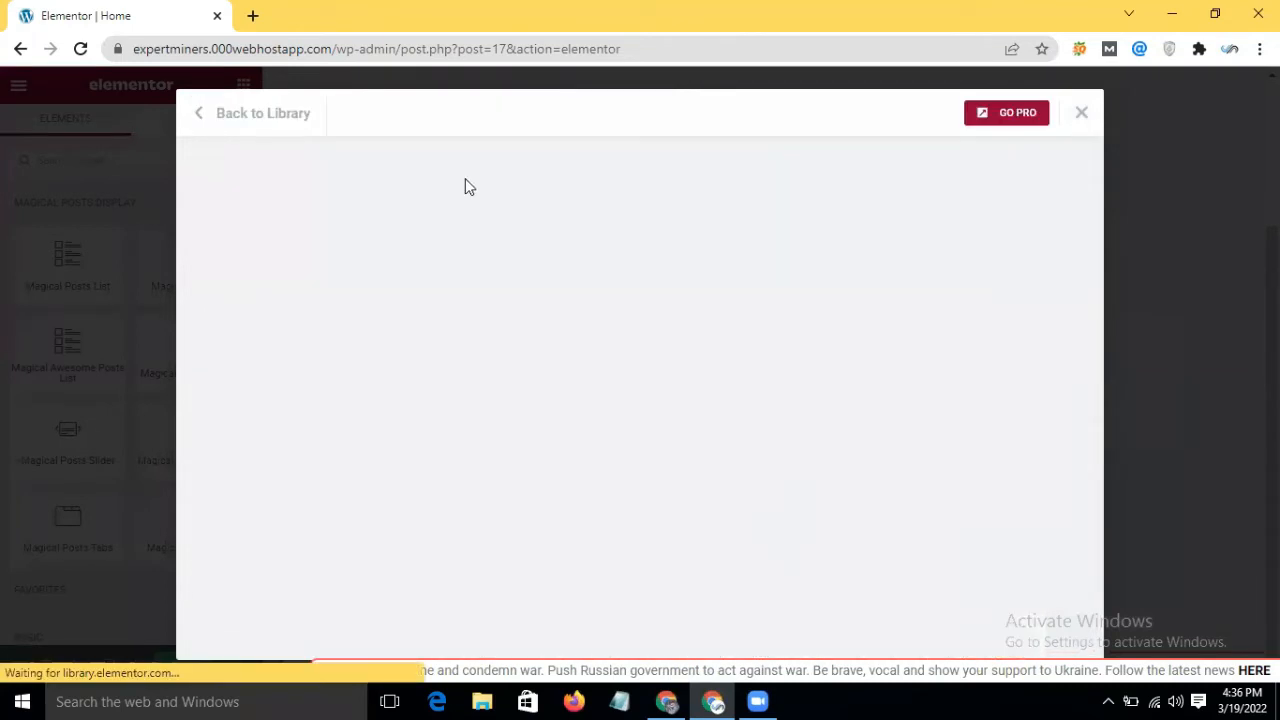
{"action": "left_click", "coordinate": [212, 116]}
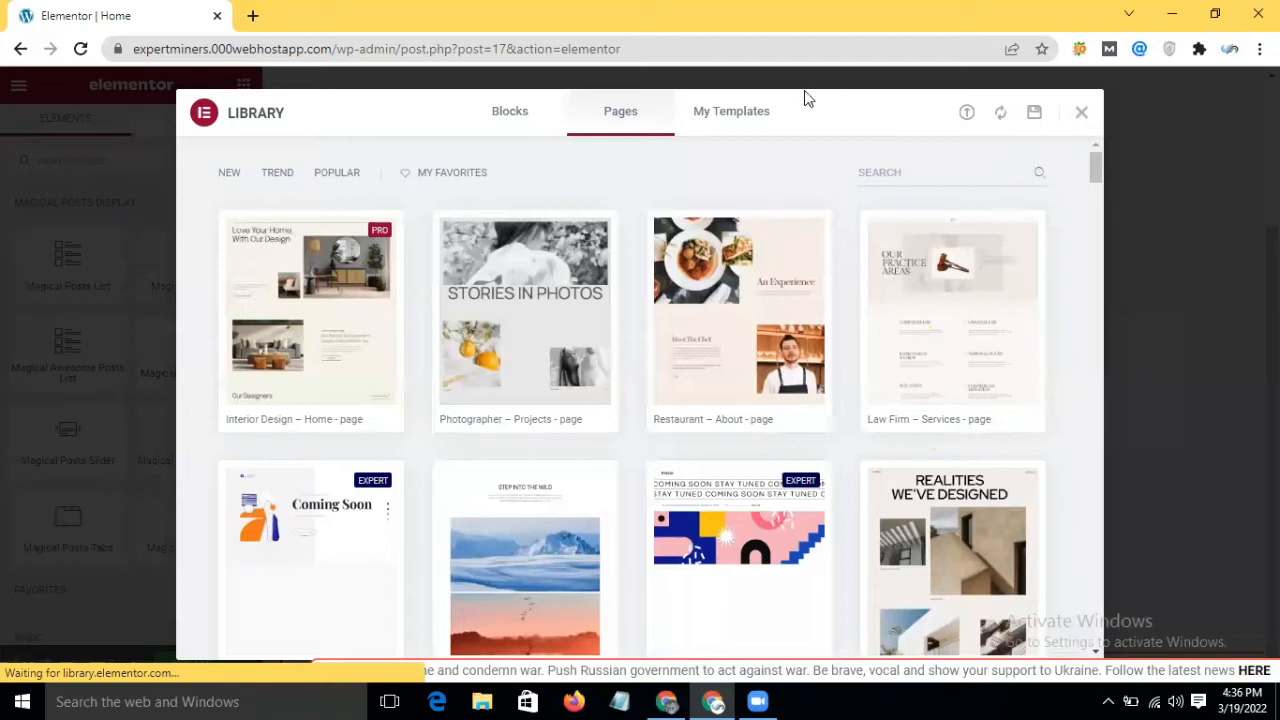
Check the My Templates and Blocks collections, and browse the page templates for free and Pro designs
{"action": "left_click", "coordinate": [728, 118]}
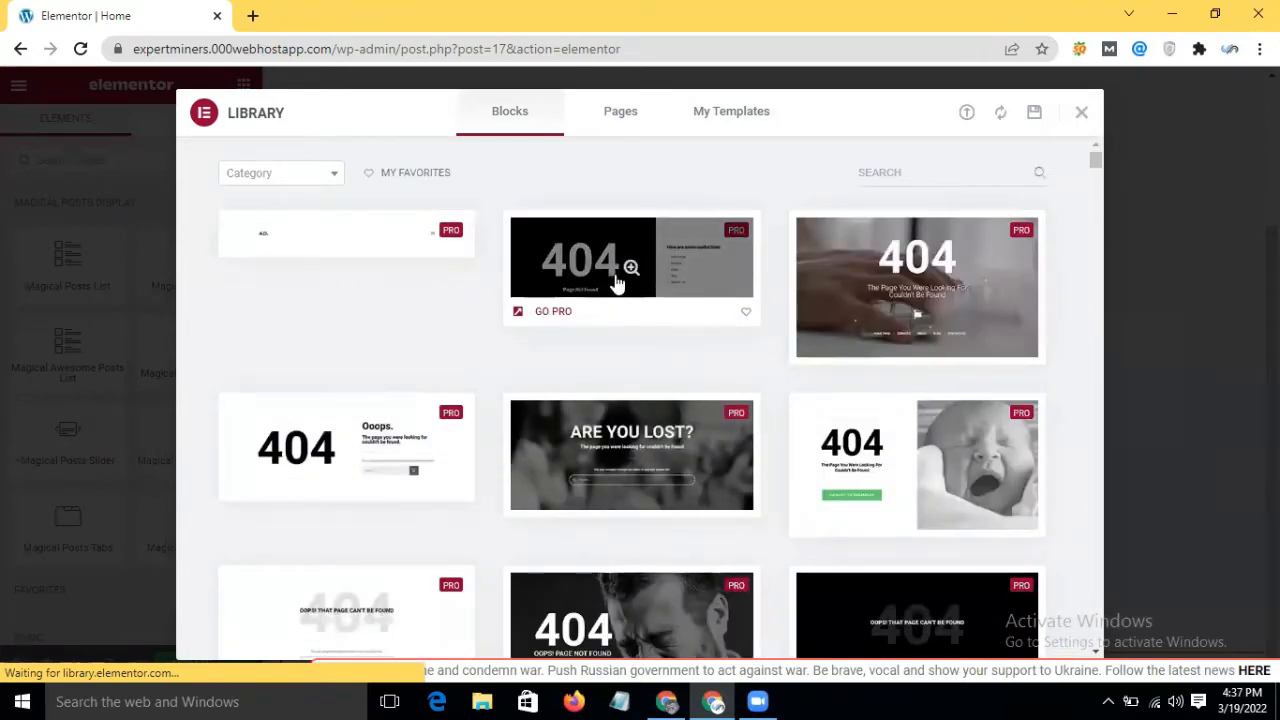
{"action": "left_click", "coordinate": [604, 121]}
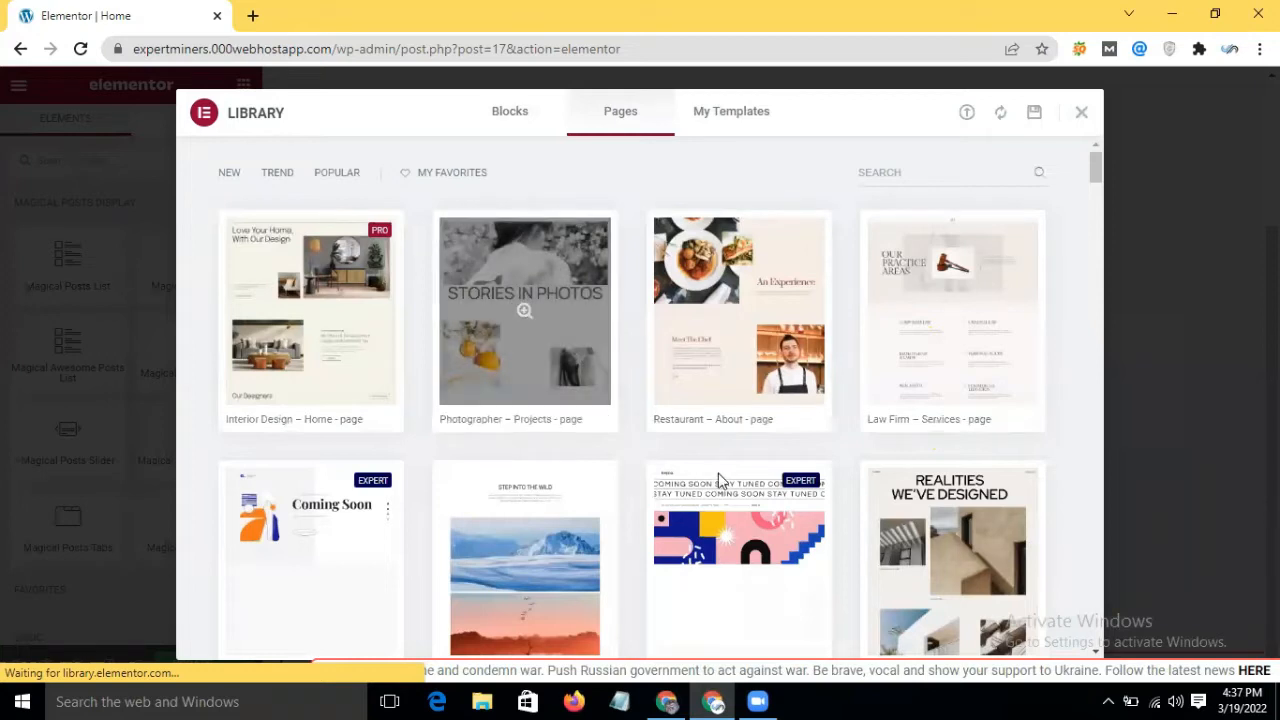
{"action": "scroll", "coordinate": [718, 475], "scroll_direction": "down", "scroll_amount": 2}
{"action": "scroll", "coordinate": [718, 482], "scroll_direction": "up", "scroll_amount": 2}
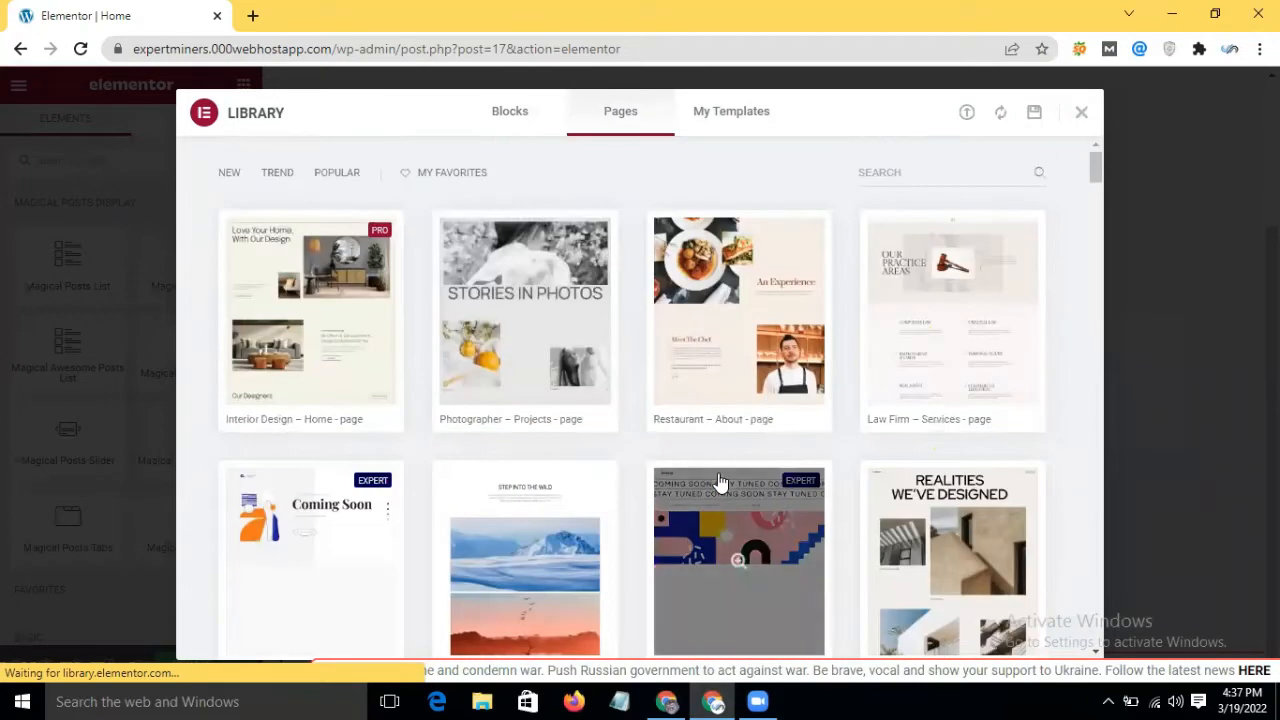
{"action": "scroll", "coordinate": [774, 454], "scroll_direction": "down", "scroll_amount": 5}
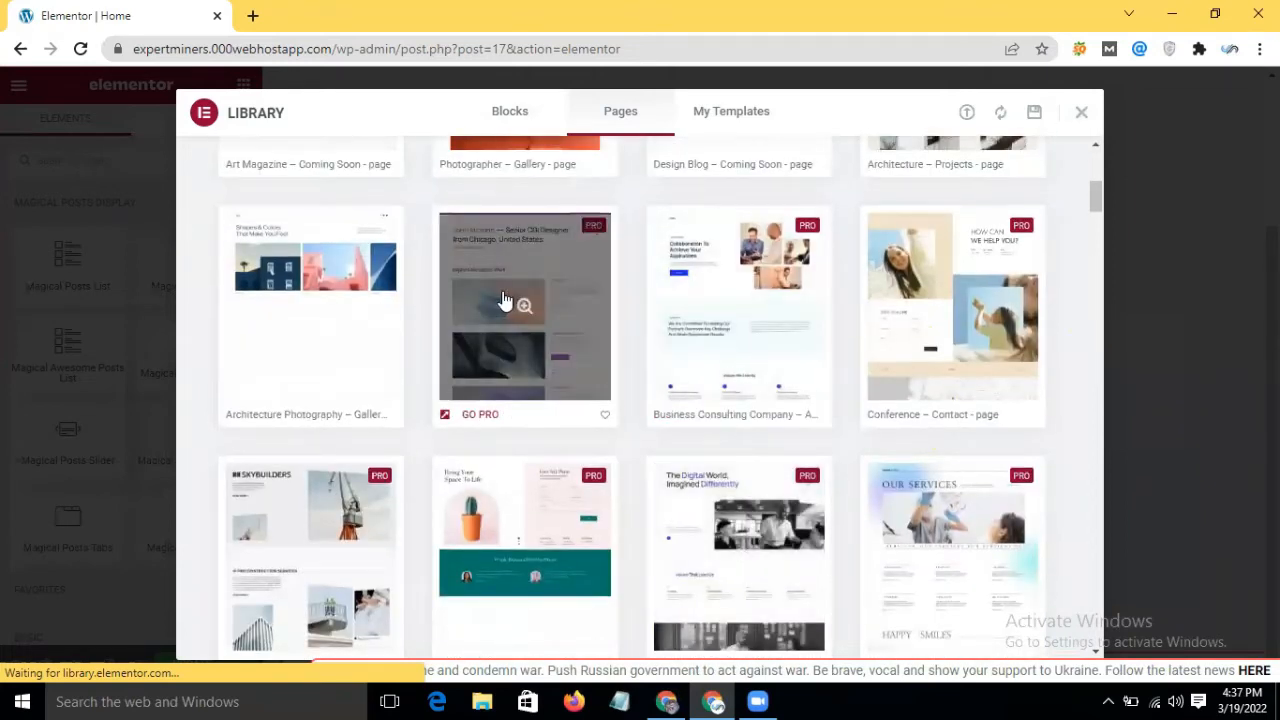
{"action": "scroll", "coordinate": [503, 302], "scroll_direction": "up", "scroll_amount": 5}
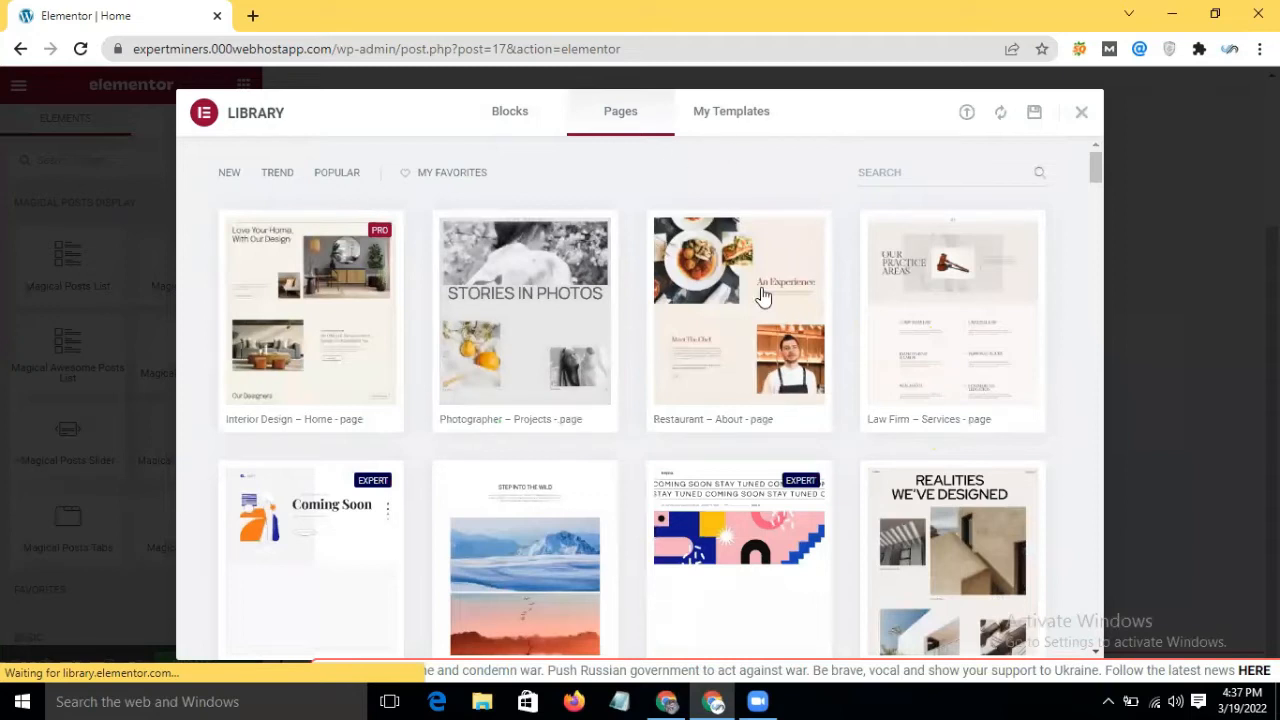
{"action": "scroll", "coordinate": [763, 295], "scroll_direction": "down", "scroll_amount": 5}
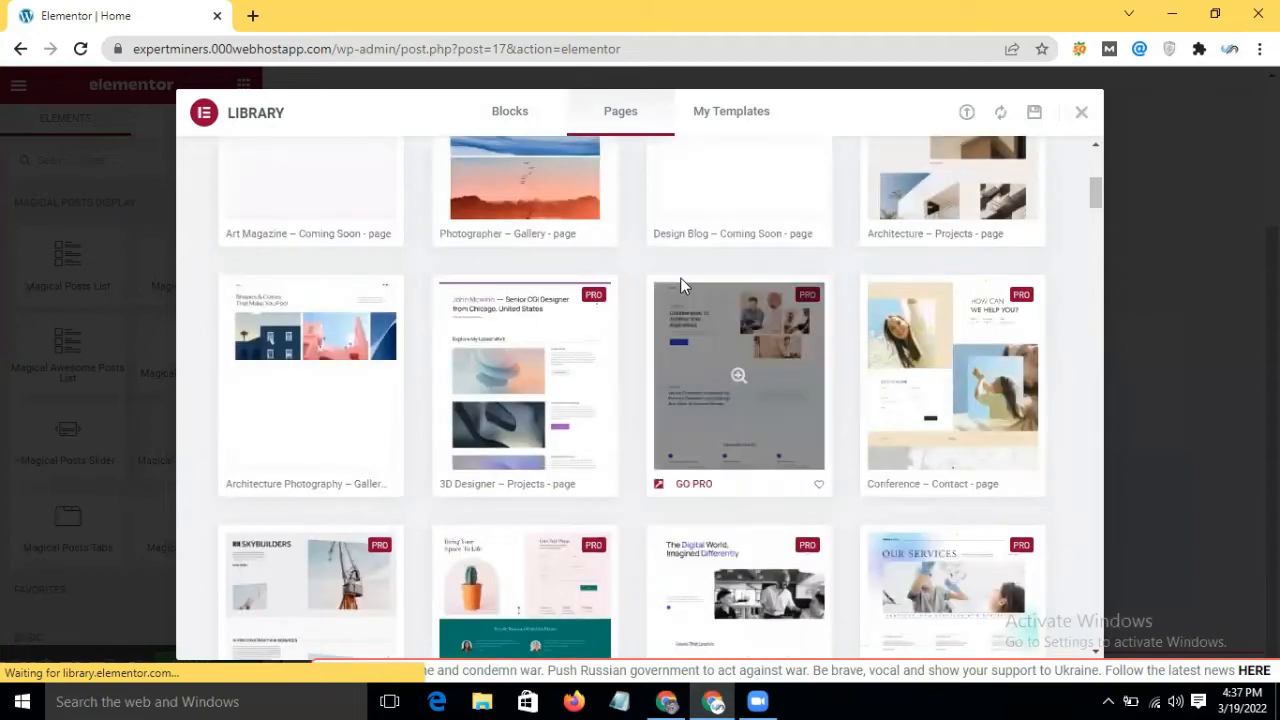
{"action": "scroll", "coordinate": [809, 234], "scroll_direction": "up", "scroll_amount": 2}
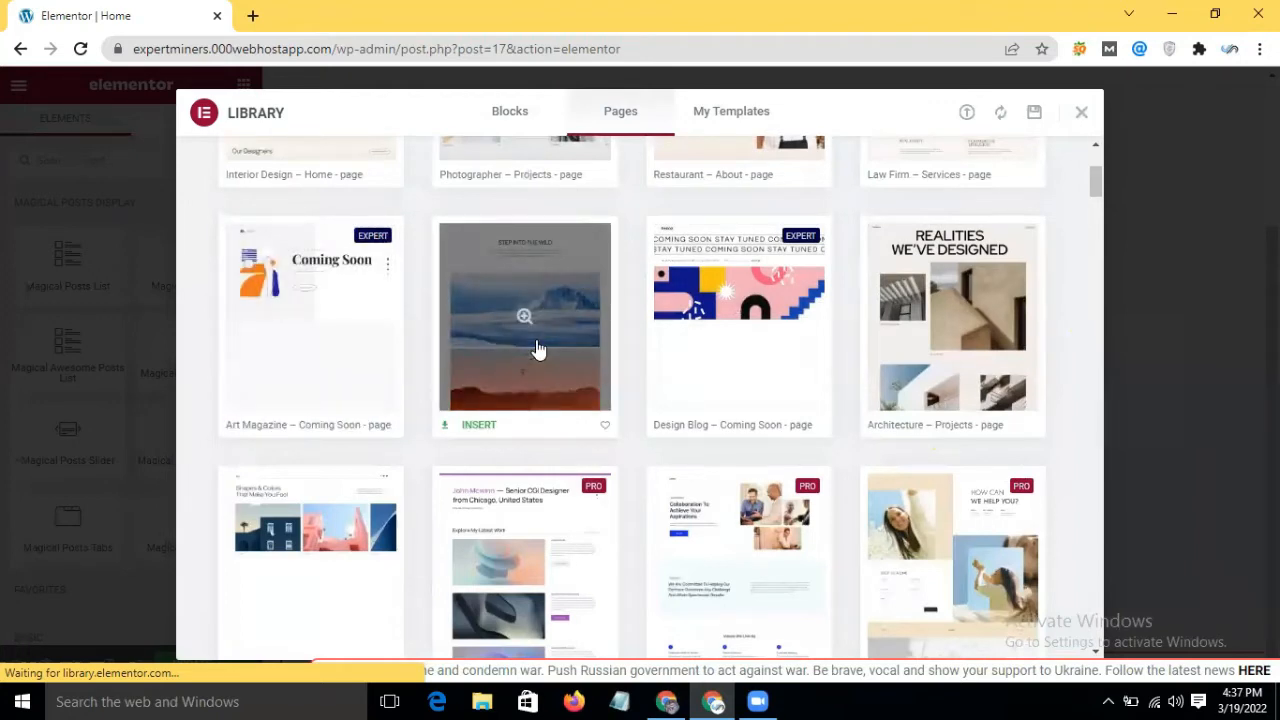
{"action": "scroll", "coordinate": [1062, 346], "scroll_direction": "down", "scroll_amount": 1}
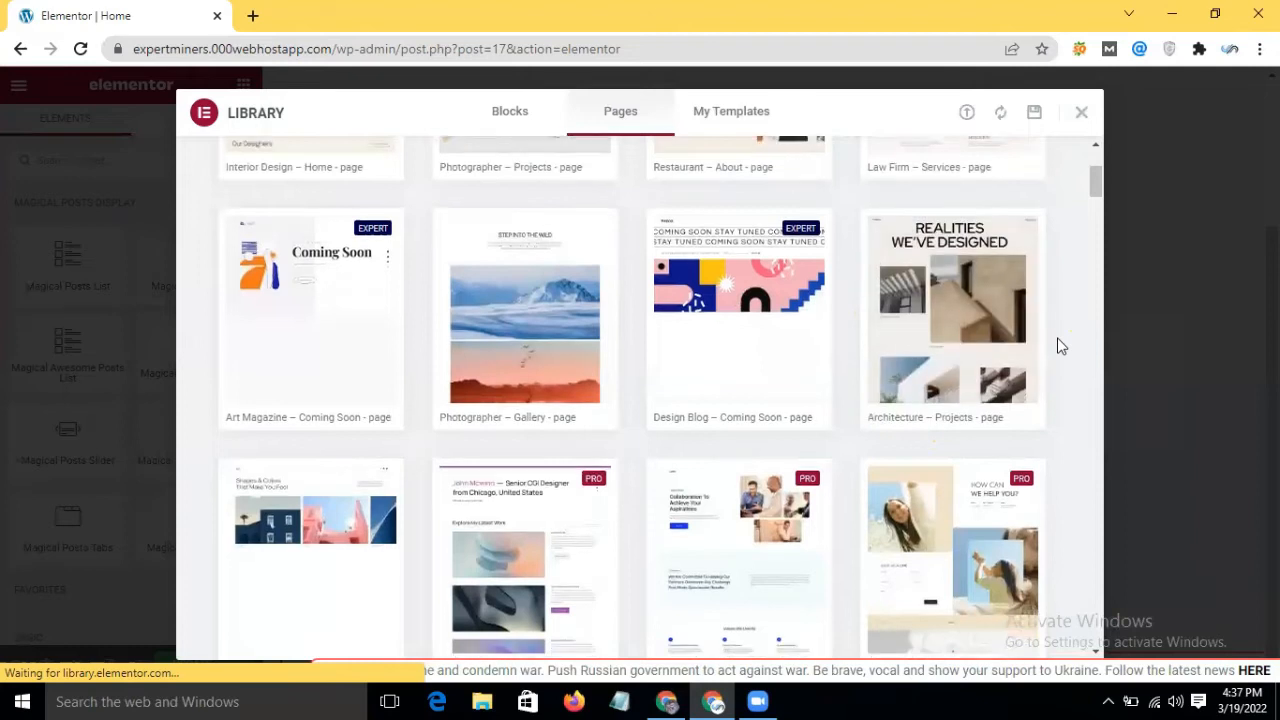
{"action": "scroll", "coordinate": [1062, 346], "scroll_direction": "down", "scroll_amount": 10}
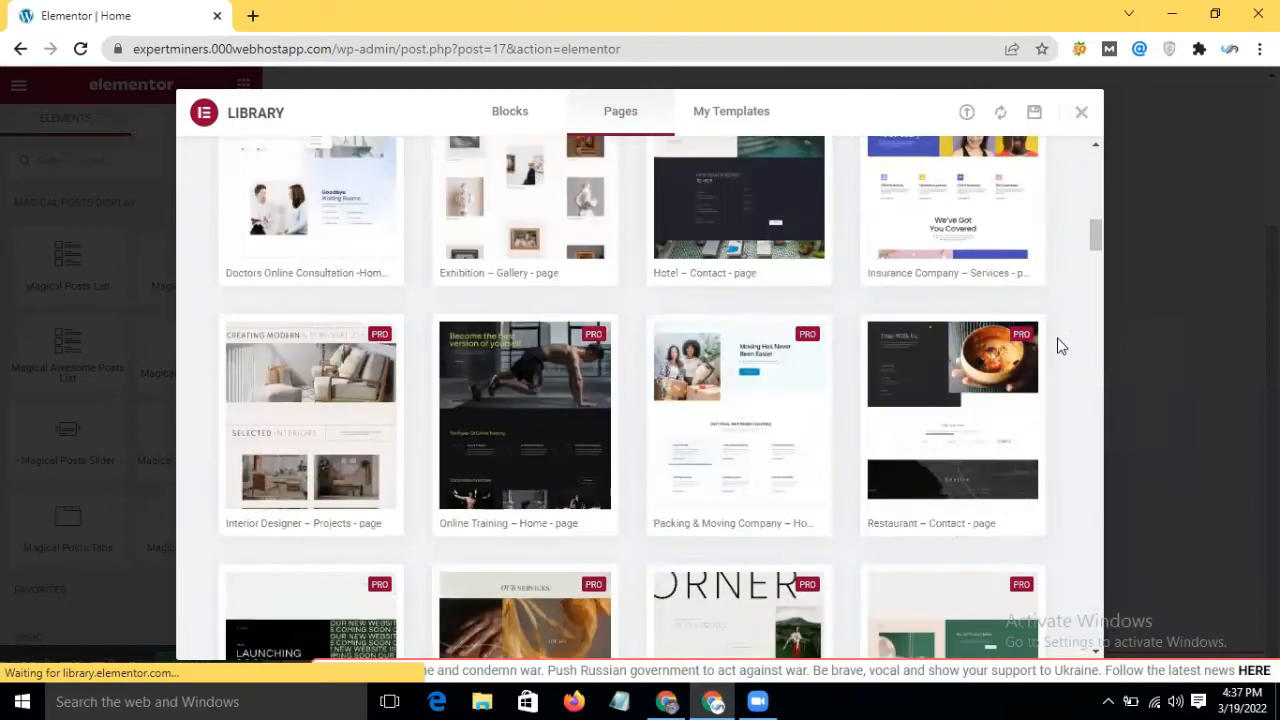
{"action": "scroll", "coordinate": [1062, 346], "scroll_direction": "down", "scroll_amount": 1}
{"action": "scroll", "coordinate": [695, 375], "scroll_direction": "down", "scroll_amount": 2}
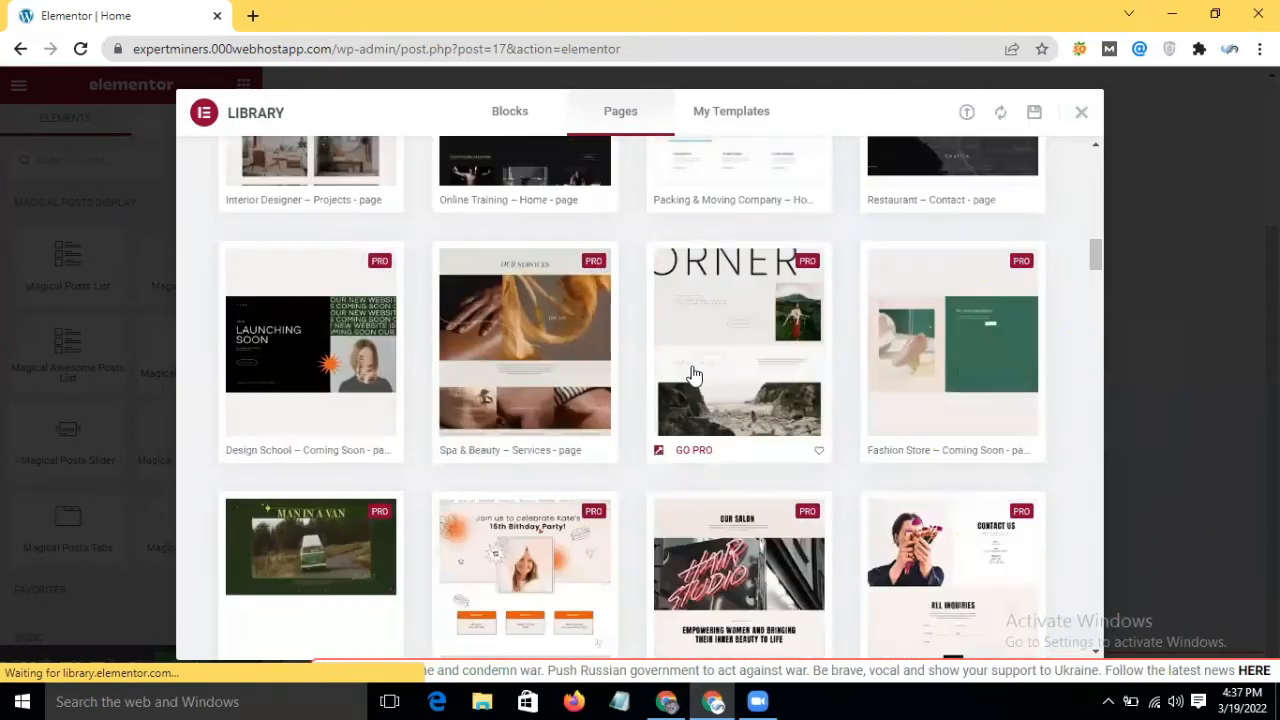
{"action": "scroll", "coordinate": [695, 375], "scroll_direction": "down", "scroll_amount": 4}
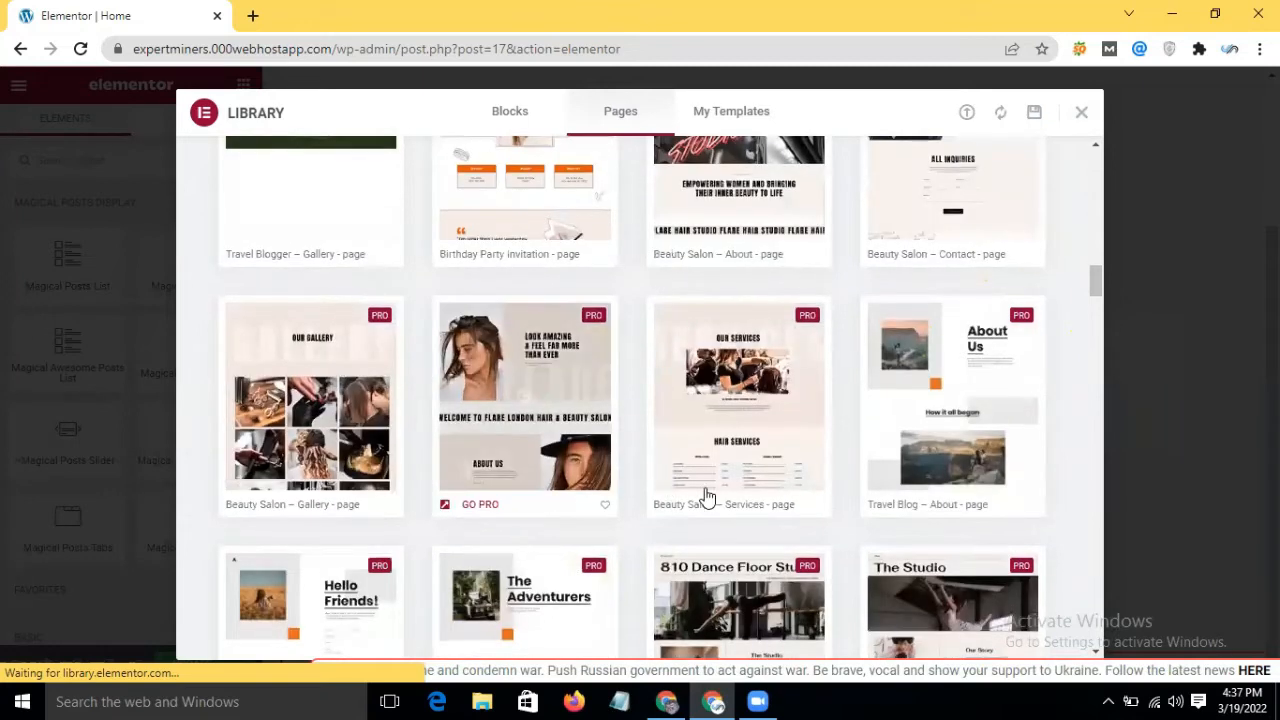
{"action": "scroll", "coordinate": [706, 490], "scroll_direction": "down", "scroll_amount": 12}
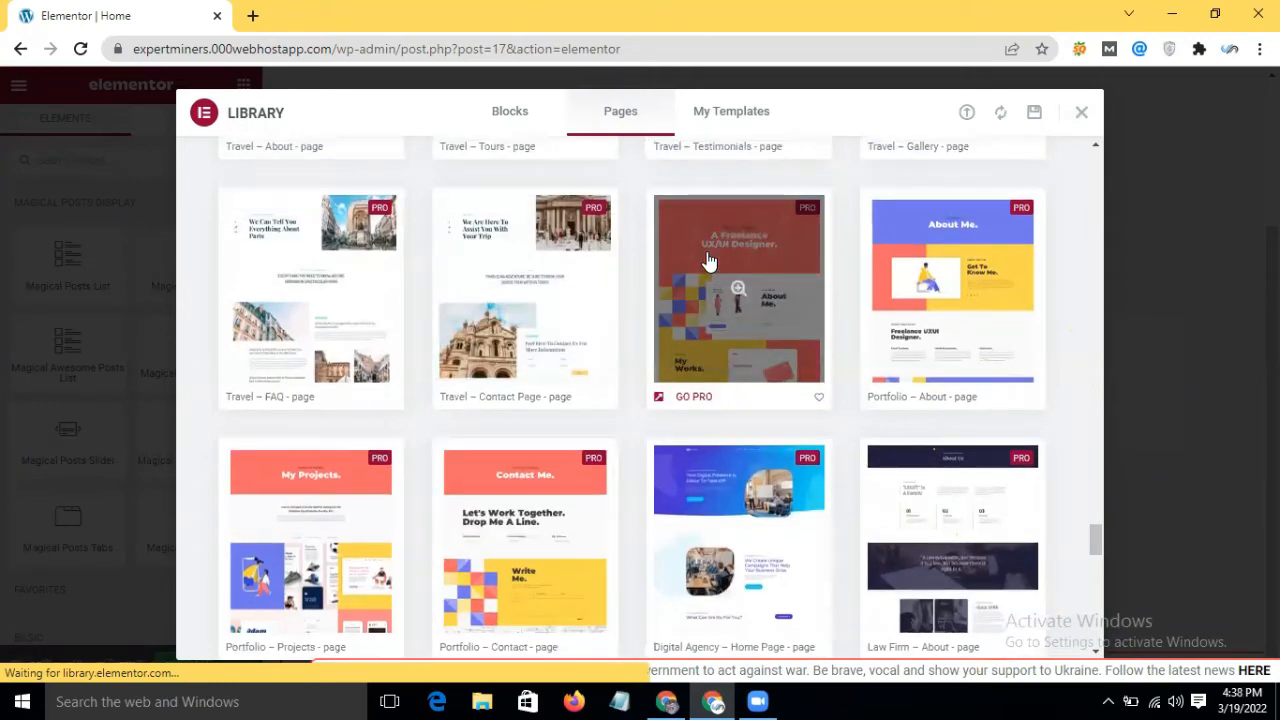
Try to insert the Photographer – Gallery page template and start connecting the site to the Template Library
{"action": "scroll", "coordinate": [706, 261], "scroll_direction": "up", "scroll_amount": 5}
{"action": "scroll", "coordinate": [706, 261], "scroll_direction": "up", "scroll_amount": 5}
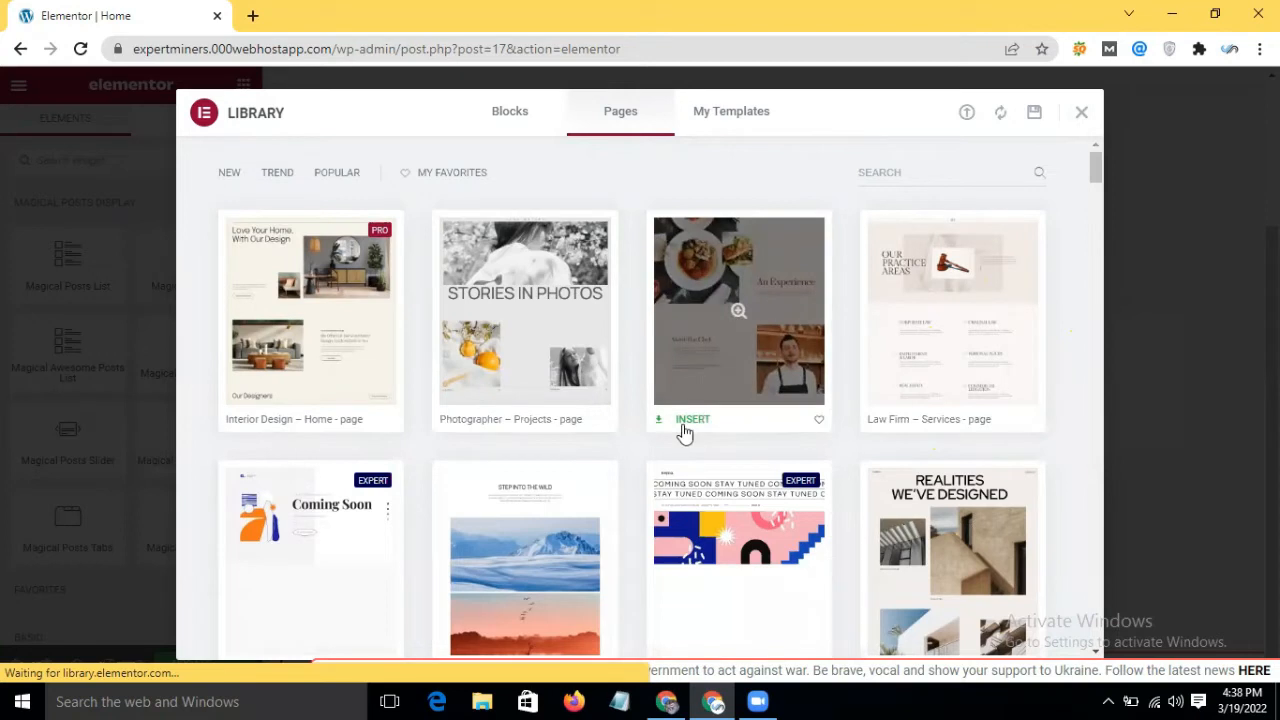
{"action": "scroll", "coordinate": [457, 460], "scroll_direction": "down", "scroll_amount": 2}
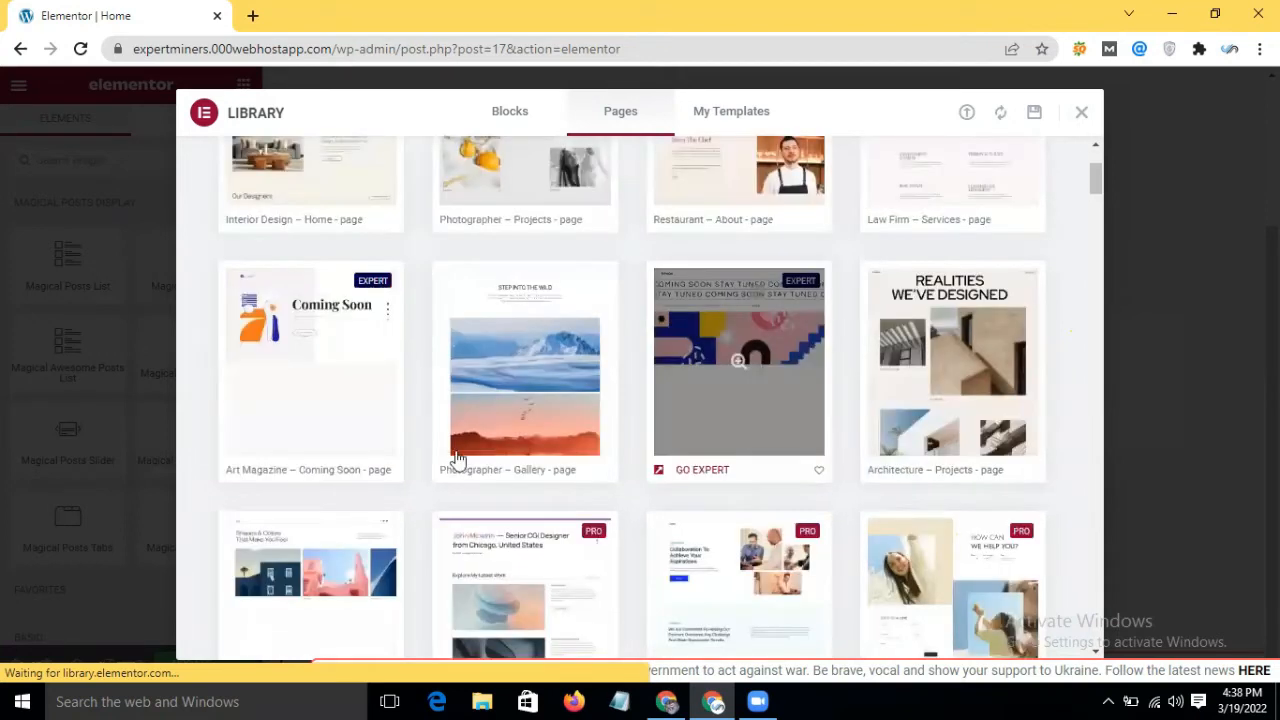
{"action": "left_click", "coordinate": [474, 475]}
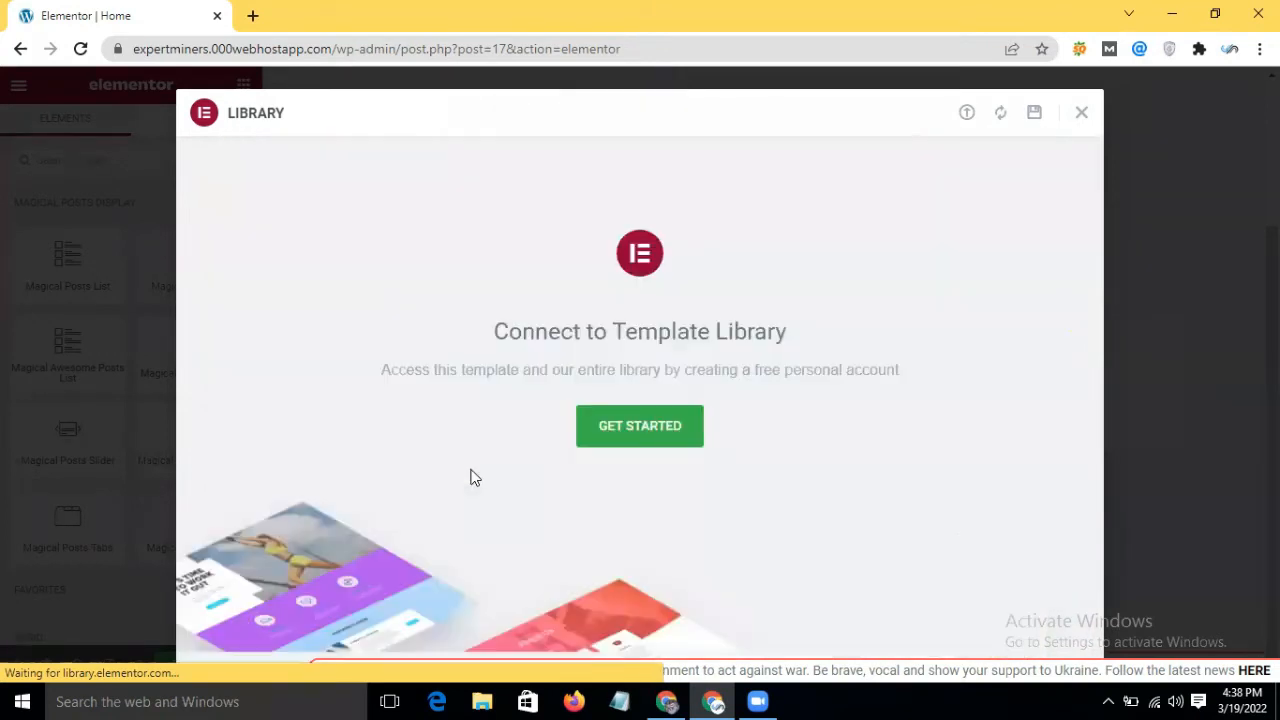
{"action": "left_click", "coordinate": [648, 449]}
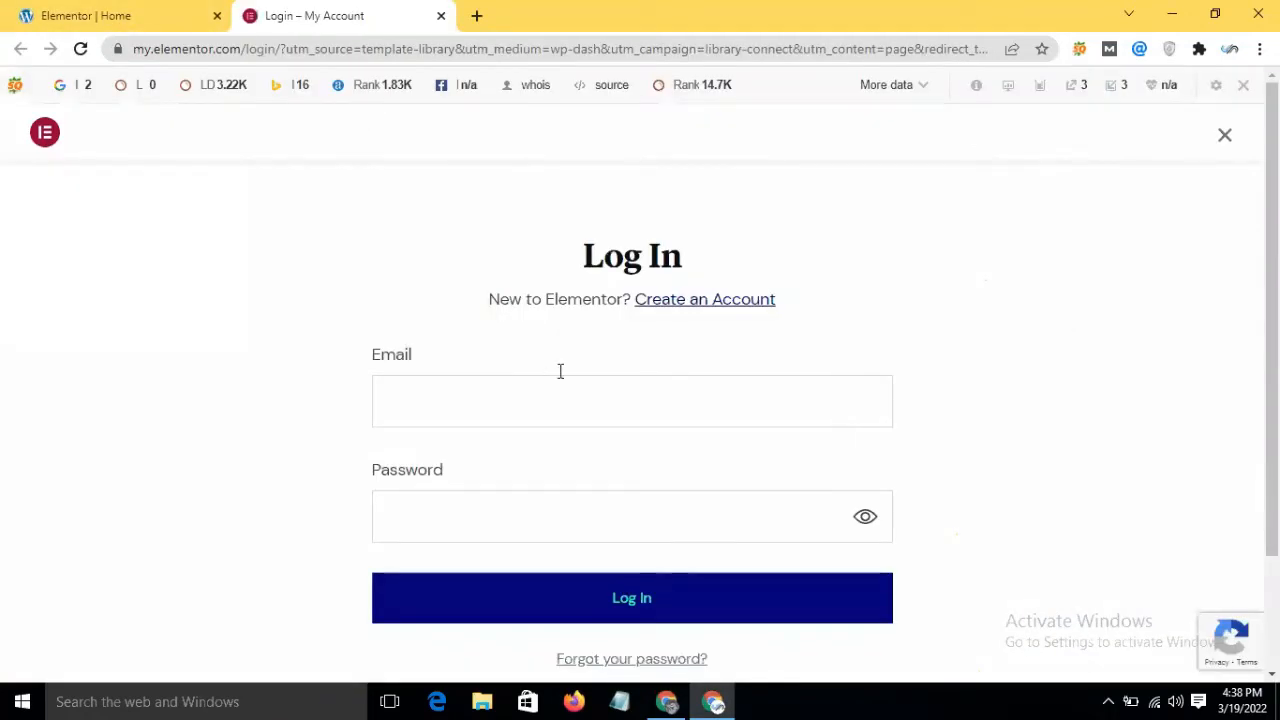
Look over the Elementor login form and open the form for creating an account
{"action": "scroll", "coordinate": [675, 542], "scroll_direction": "down", "scroll_amount": 2}
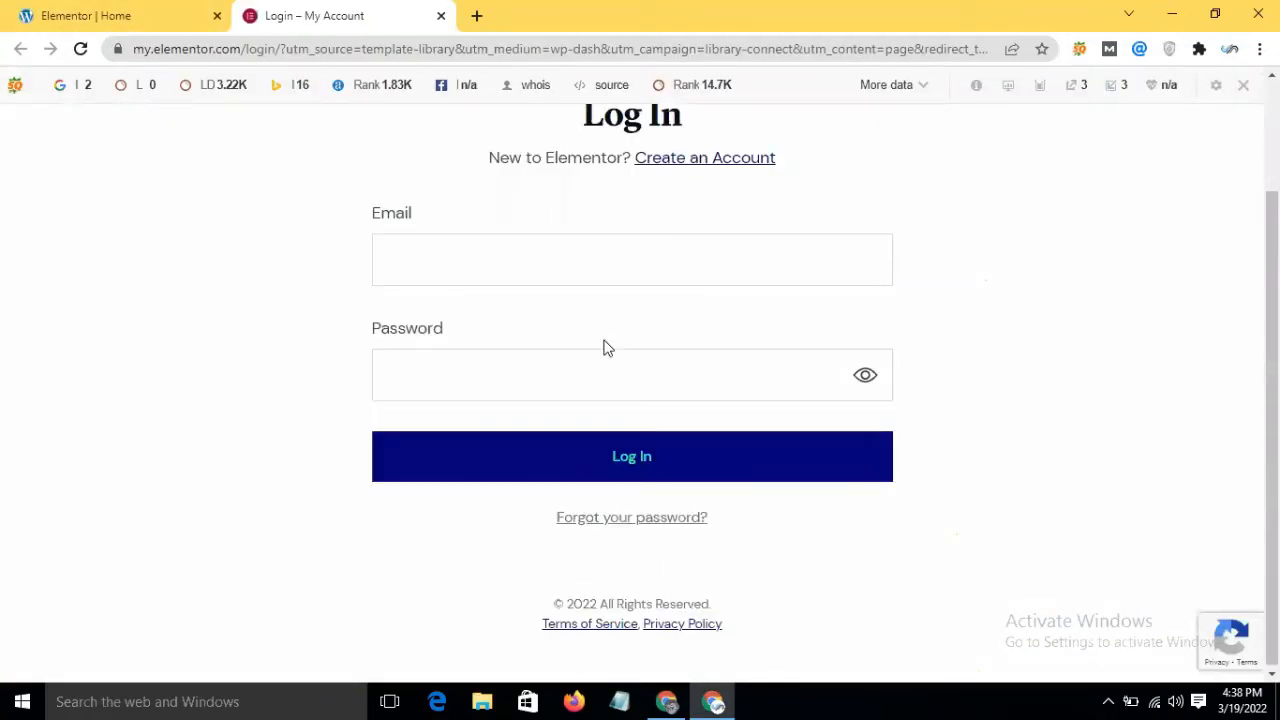
{"action": "scroll", "coordinate": [774, 289], "scroll_direction": "up", "scroll_amount": 2}
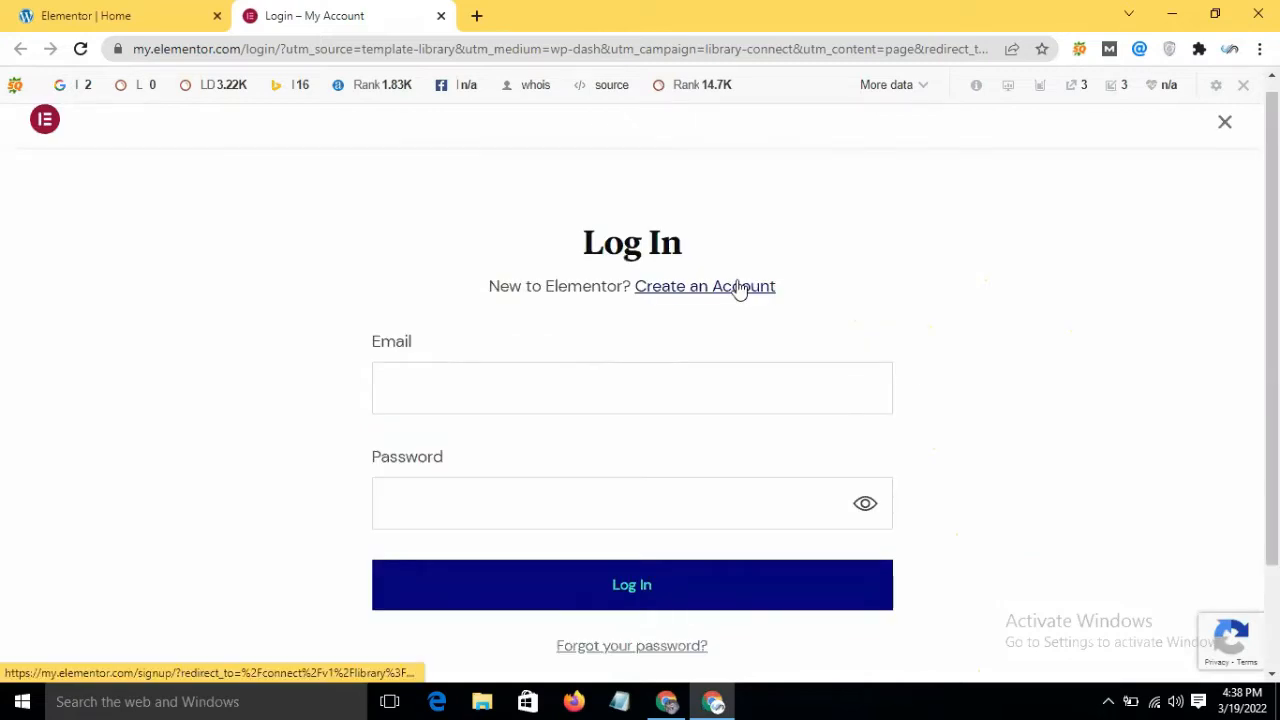
{"action": "left_click", "coordinate": [739, 289]}
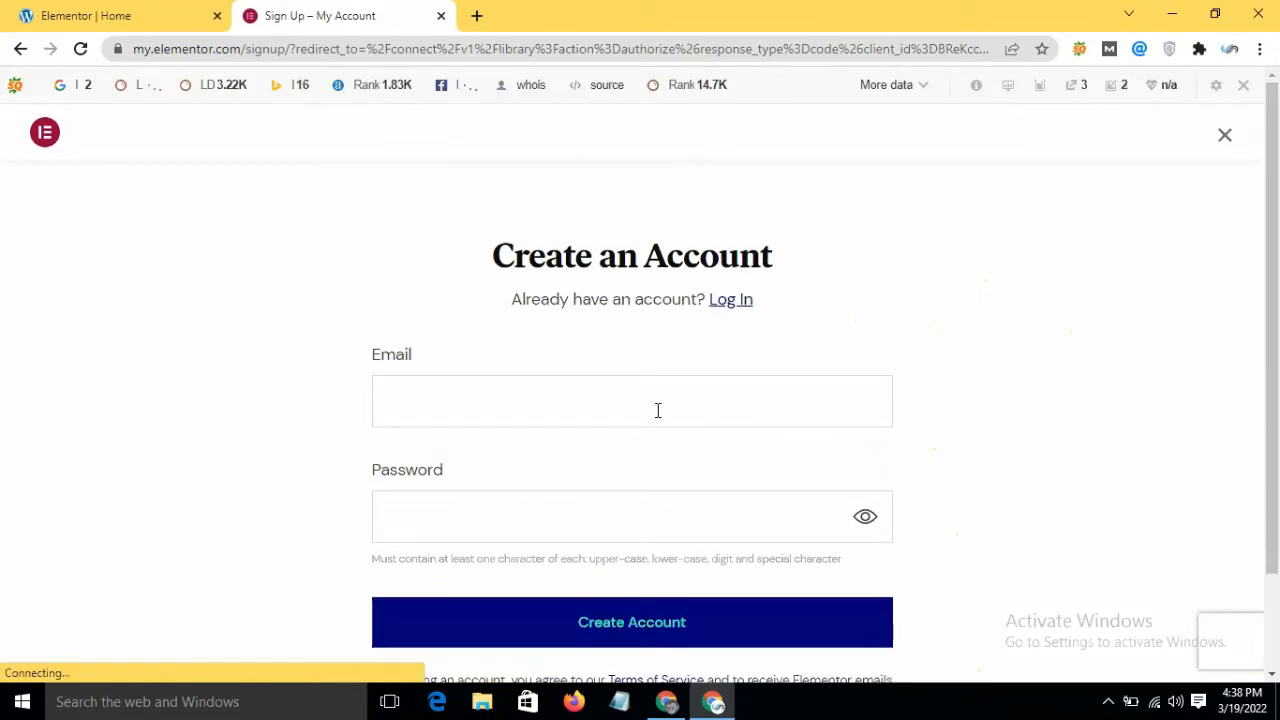
{"action": "scroll", "coordinate": [658, 410], "scroll_direction": "down", "scroll_amount": 2}
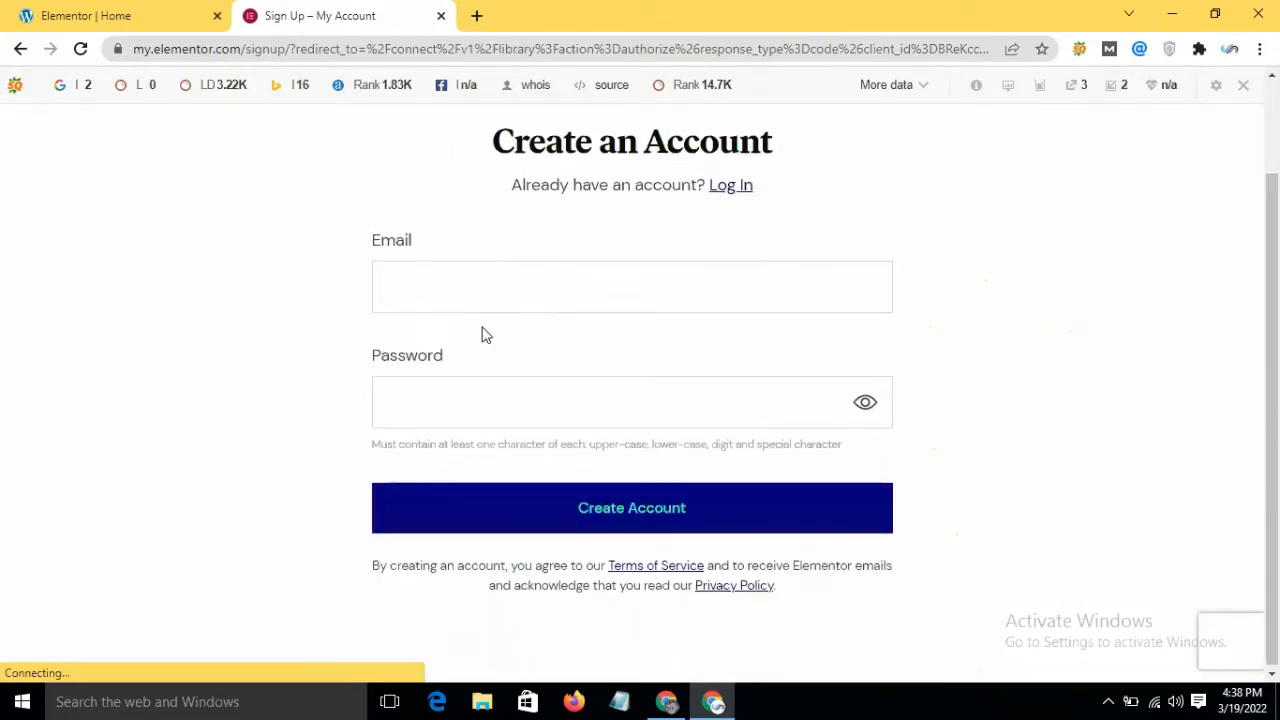
Start entering the account email, clear it, and abandon the sign-up to return to the page template library
{"action": "left_click", "coordinate": [577, 292]}
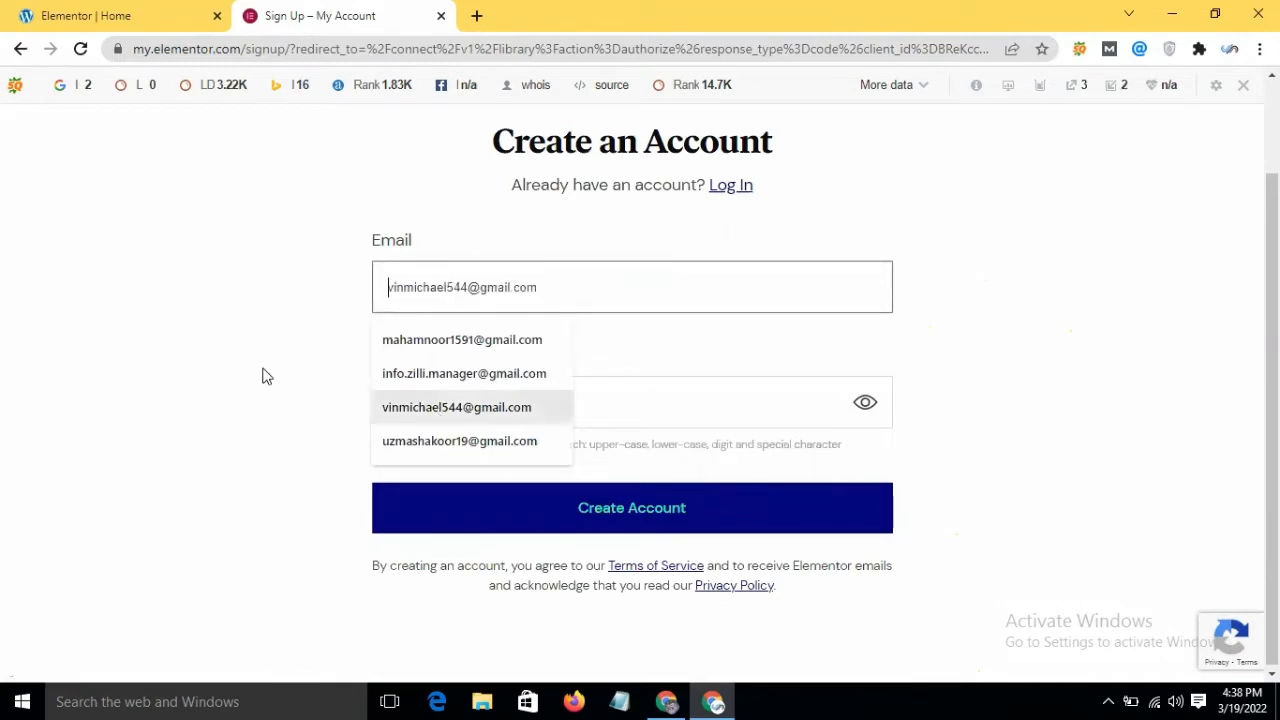
{"action": "left_click", "coordinate": [293, 354]}
{"action": "left_click", "coordinate": [539, 298]}
{"action": "type", "text": "exp"}
{"action": "key", "text": "BackSpace"}
{"action": "key", "text": "BackSpace"}
{"action": "key", "text": "BackSpace"}
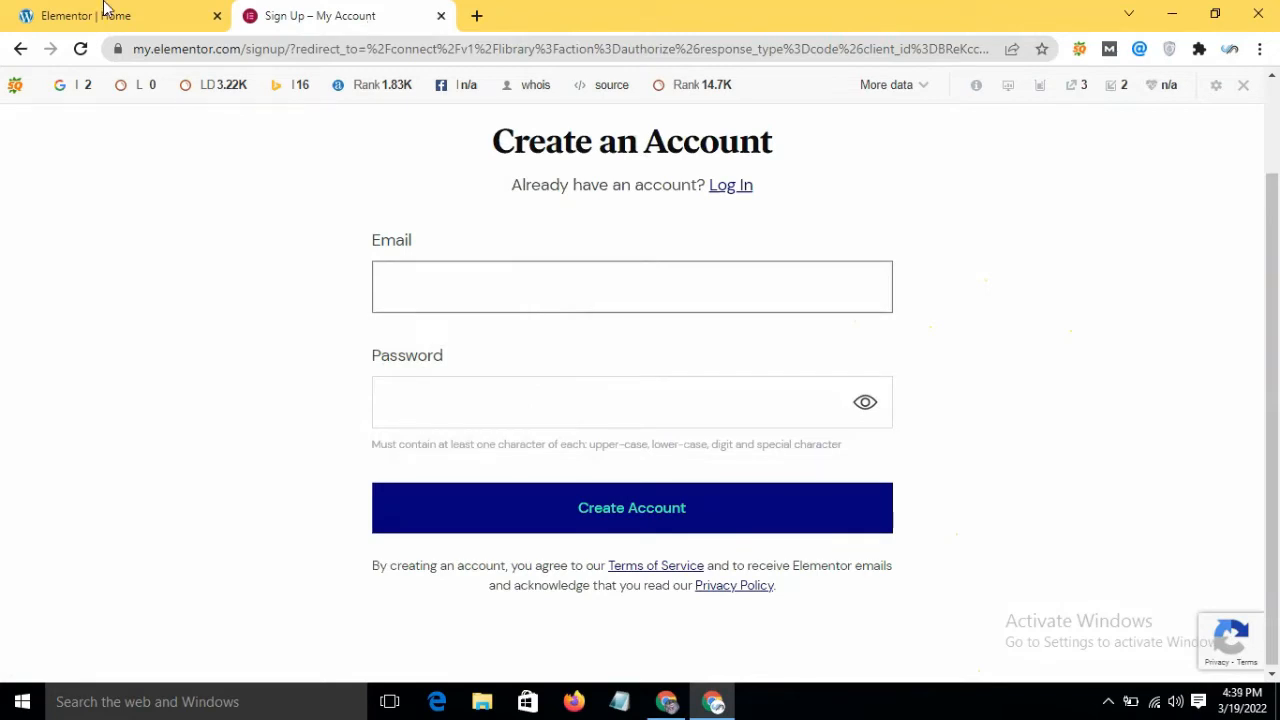
{"action": "left_click", "coordinate": [441, 16]}
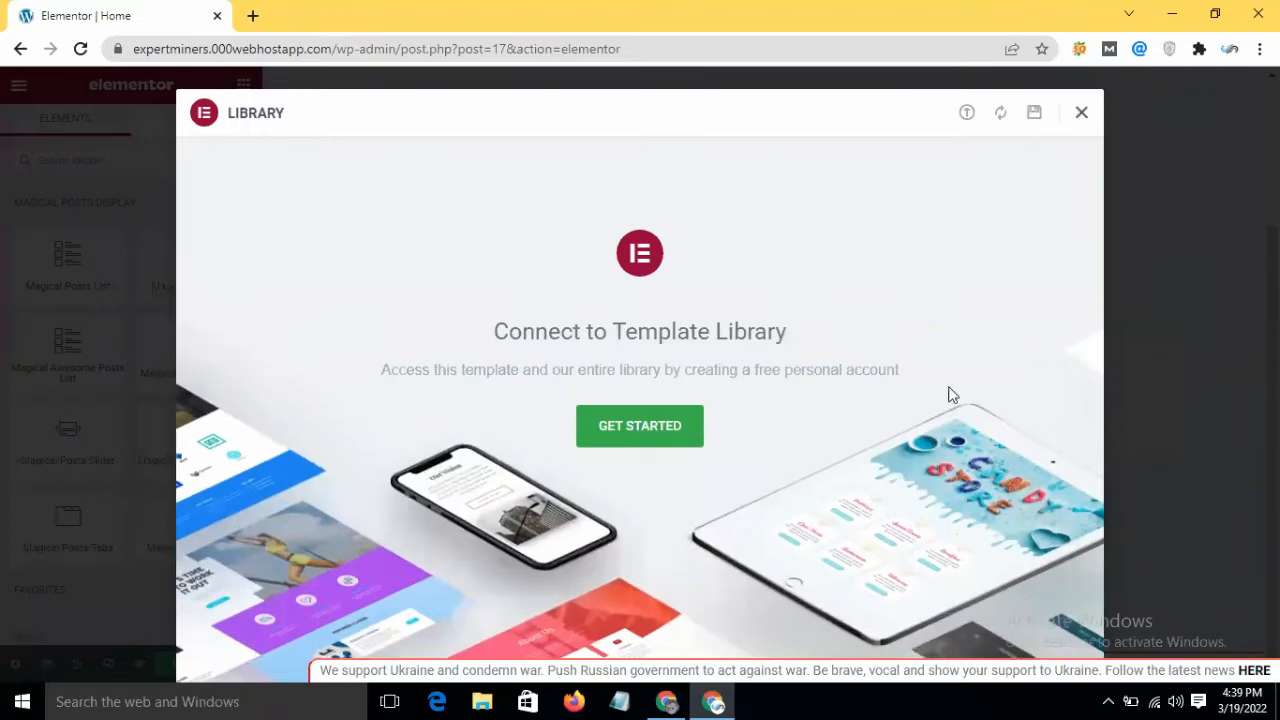
{"action": "key", "text": "Escape"}
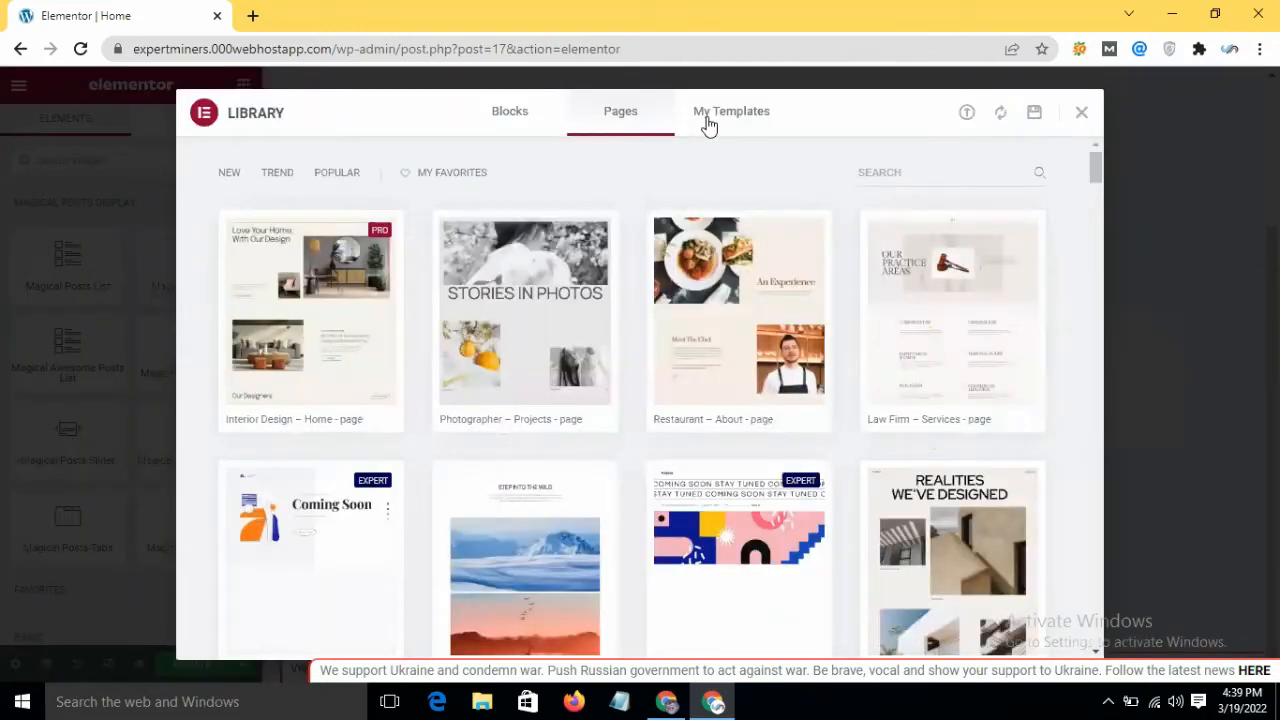
Check My Templates and the template import option with its file chooser without importing anything, and close the library
{"action": "left_click", "coordinate": [707, 118]}
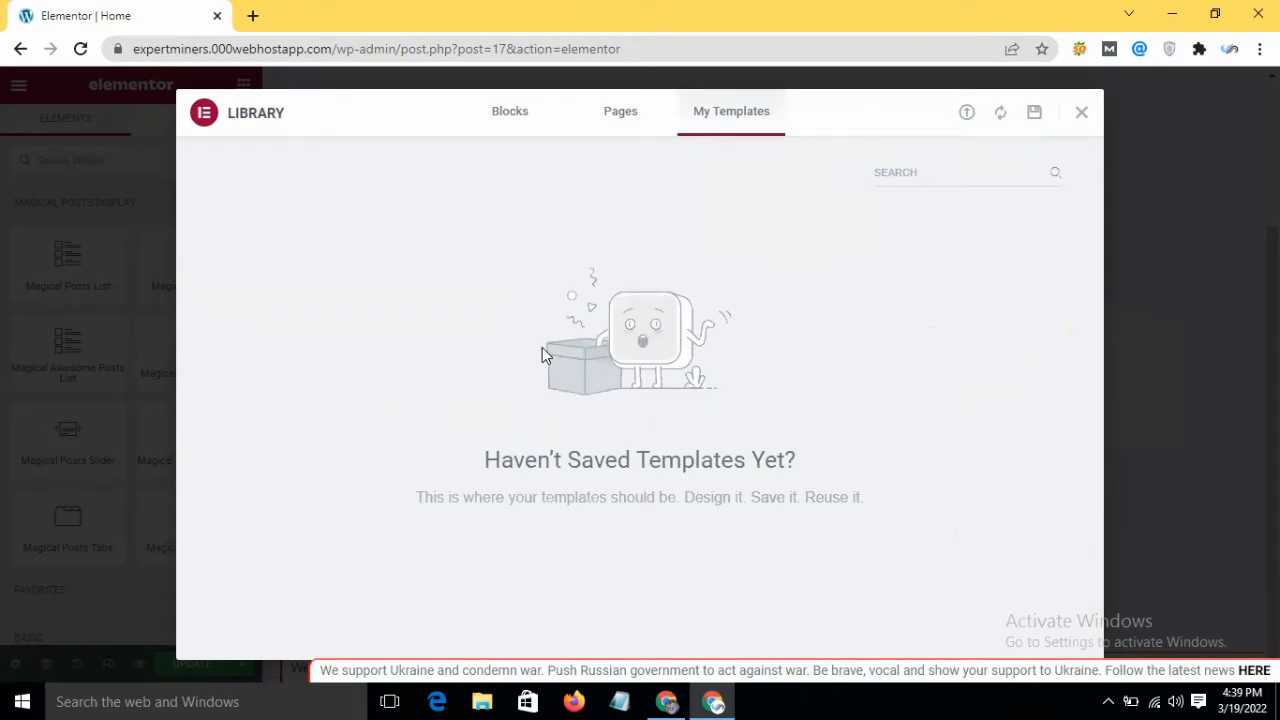
{"action": "left_click", "coordinate": [967, 118]}
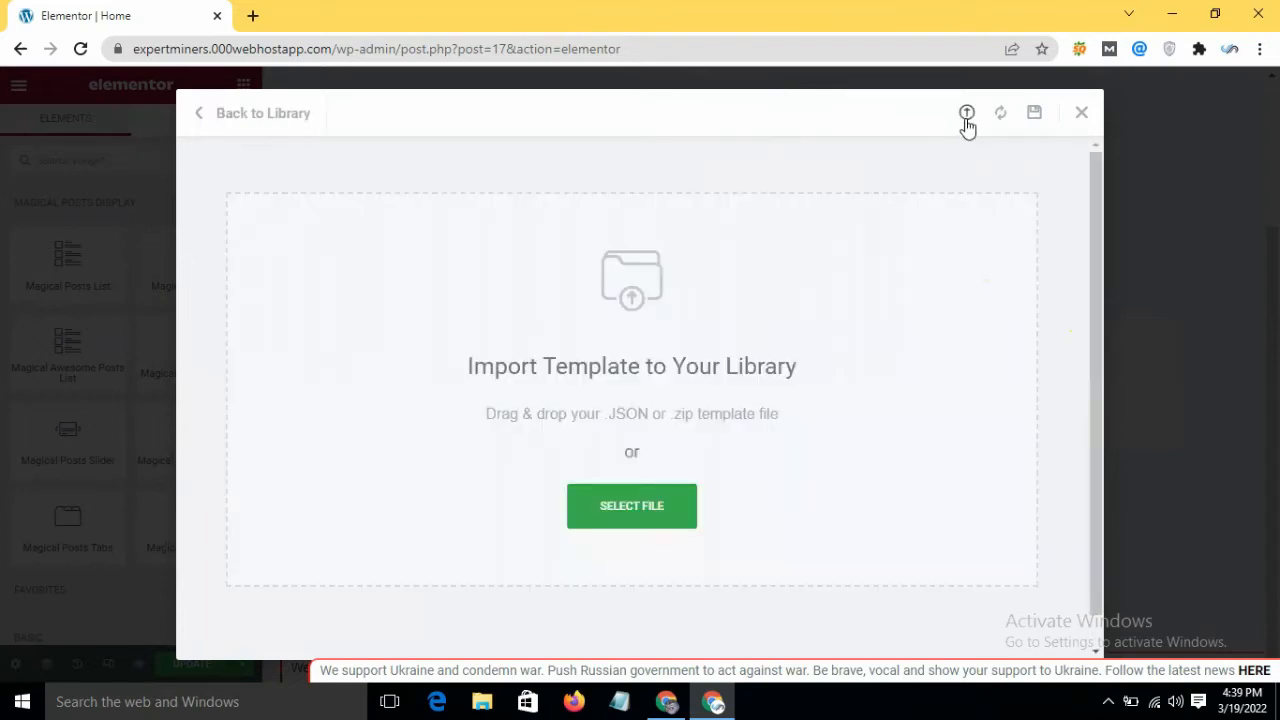
{"action": "left_click", "coordinate": [619, 531]}
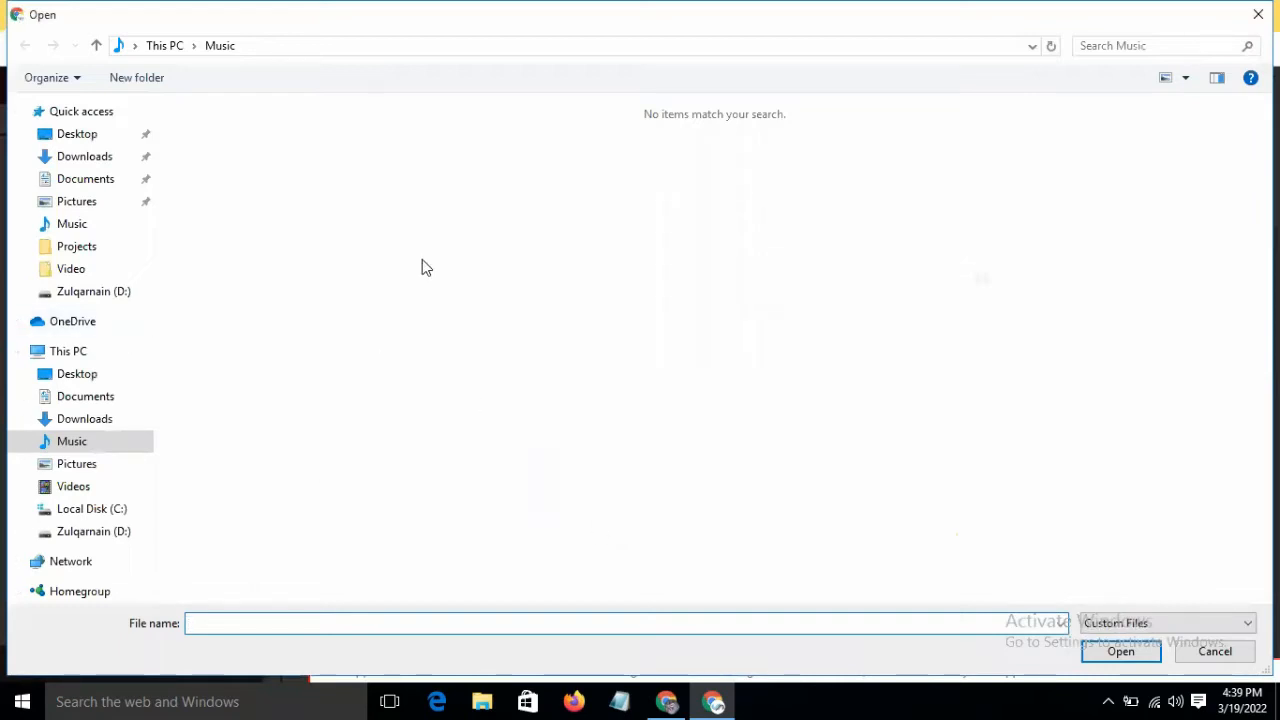
{"action": "left_click", "coordinate": [1258, 14]}
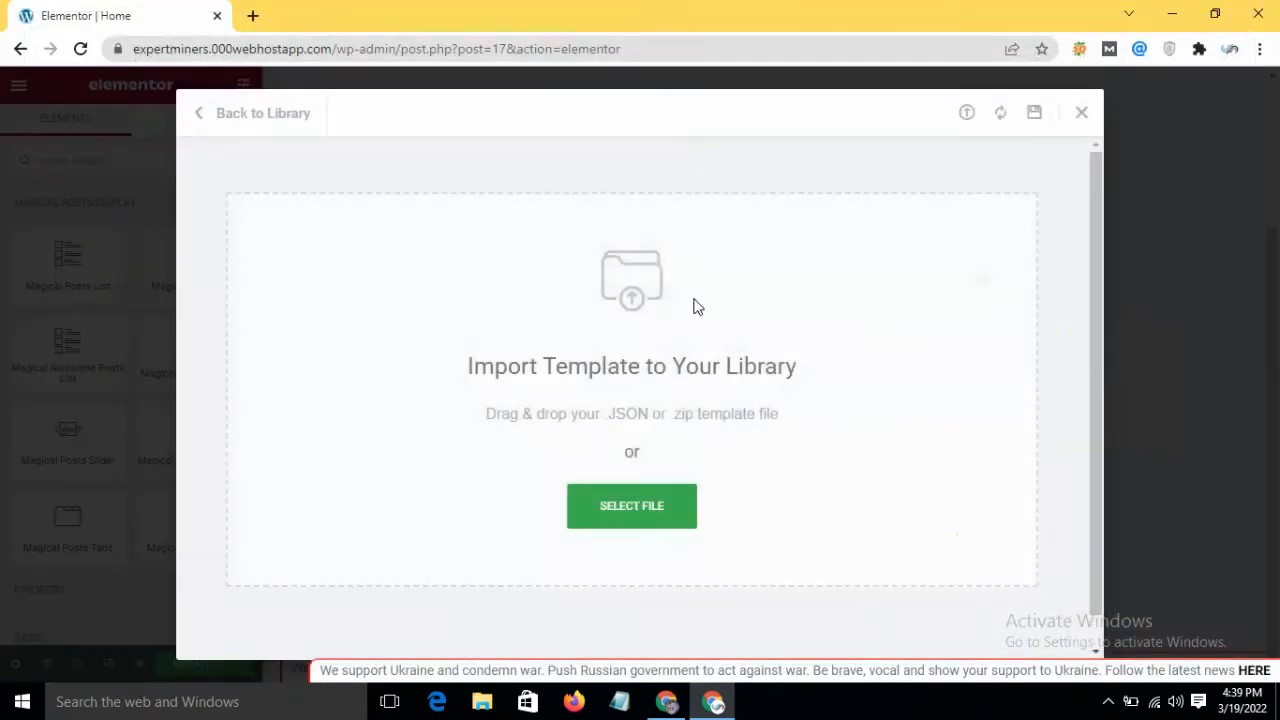
{"action": "scroll", "coordinate": [697, 307], "scroll_direction": "down", "scroll_amount": 1}
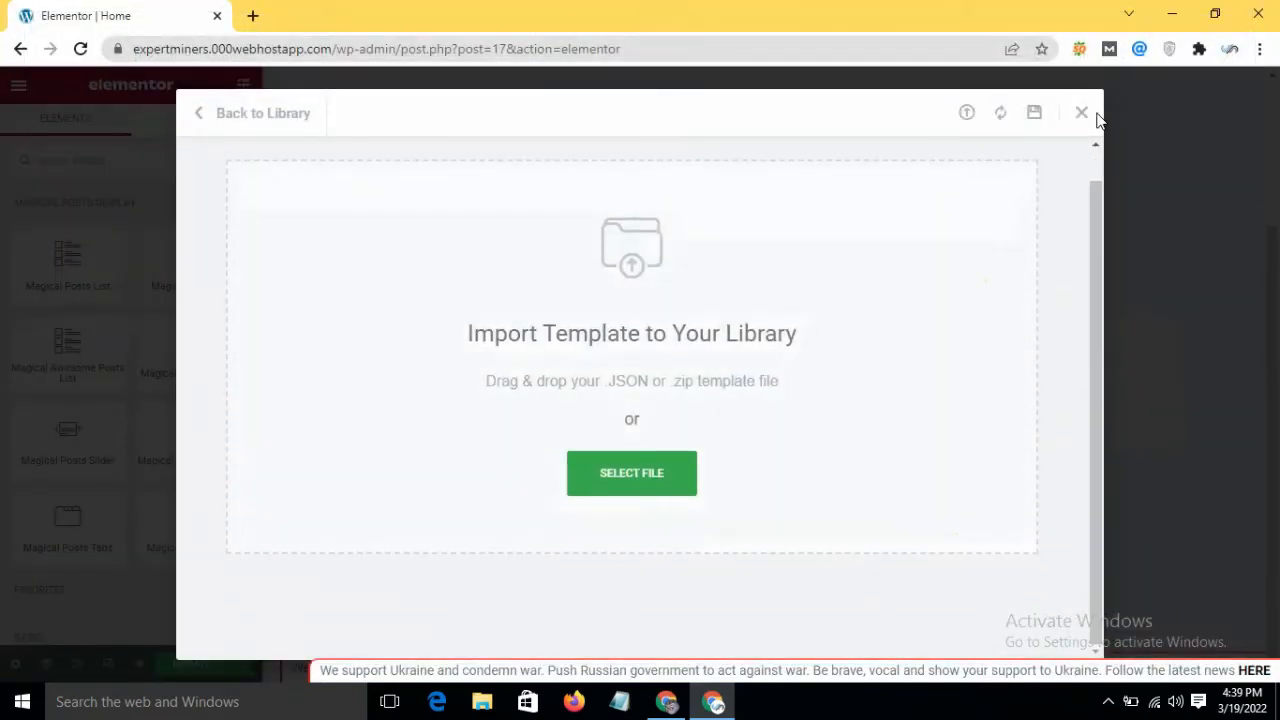
{"action": "left_click", "coordinate": [200, 110]}
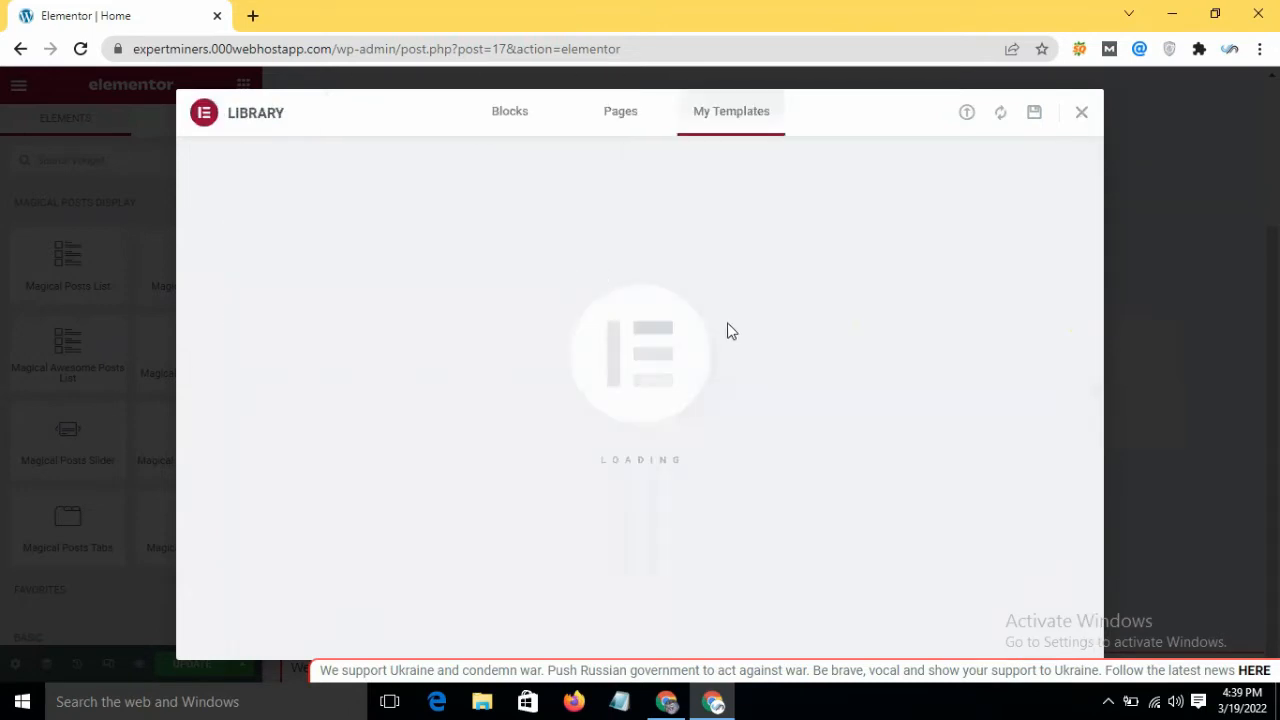
{"action": "left_click", "coordinate": [1081, 115]}
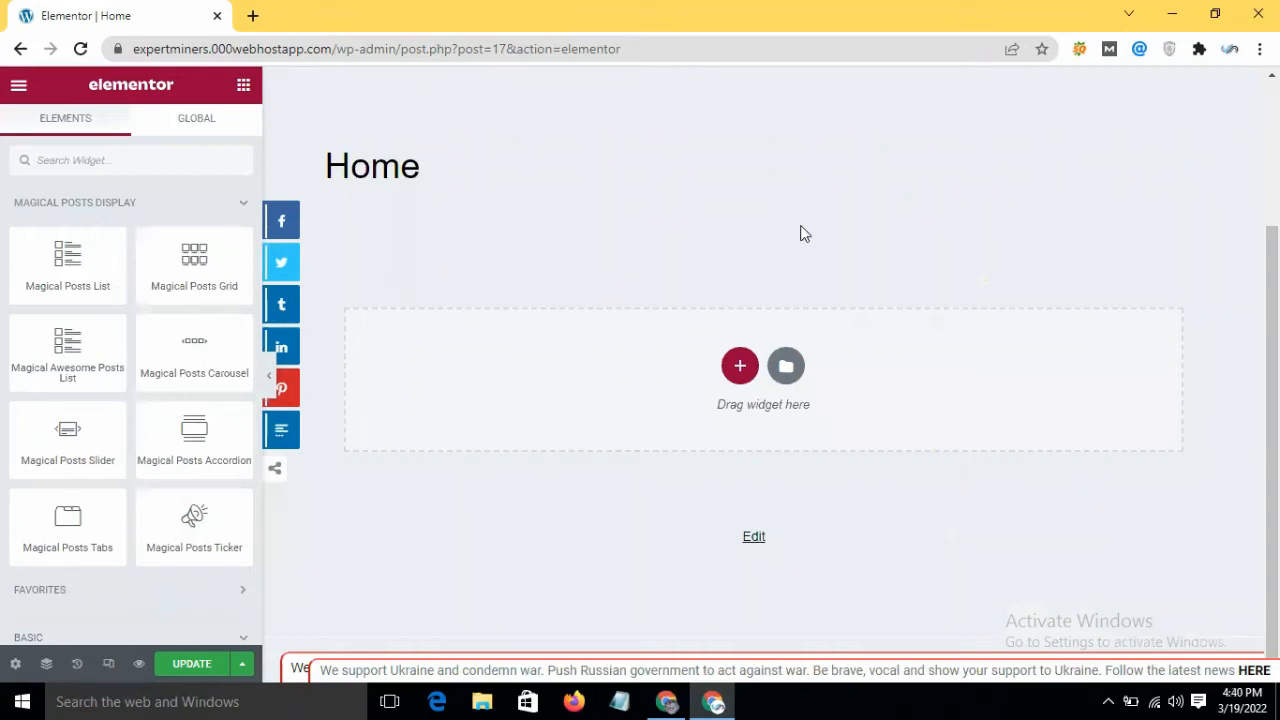
Add a new section with a single-column structure below the Home title
{"action": "scroll", "coordinate": [853, 210], "scroll_direction": "up", "scroll_amount": 2}
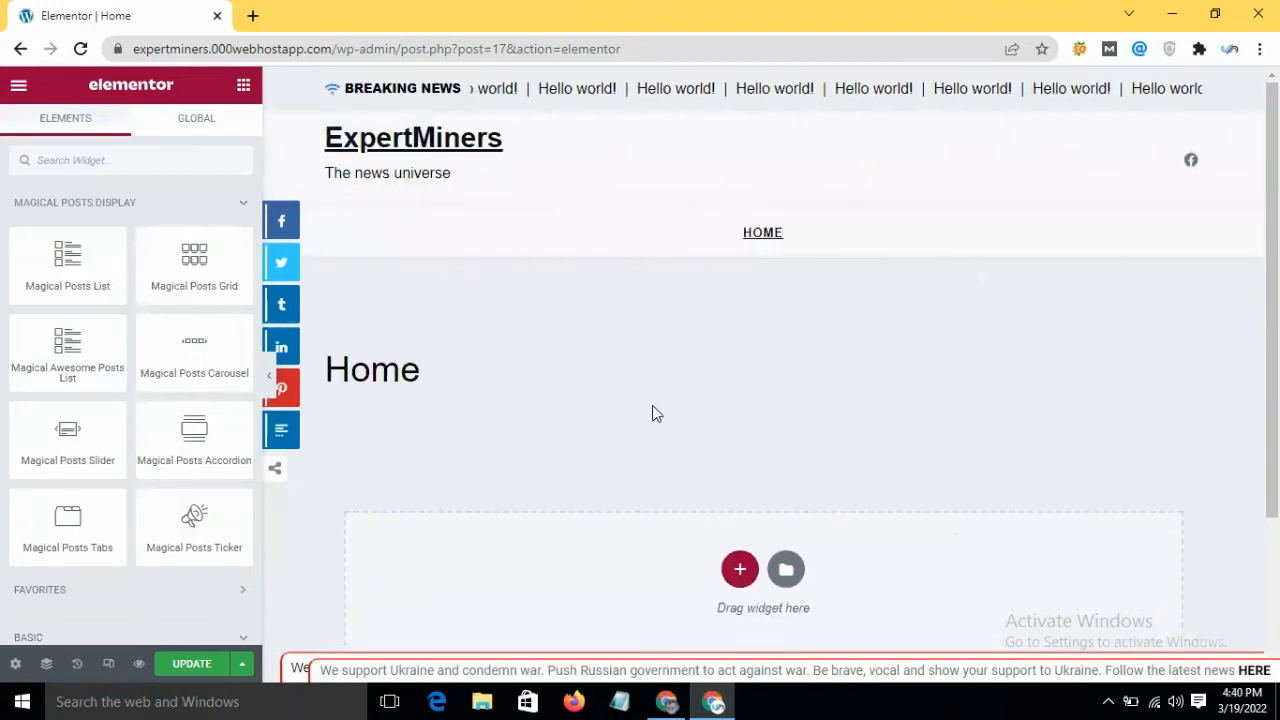
{"action": "scroll", "coordinate": [652, 413], "scroll_direction": "down", "scroll_amount": 2}
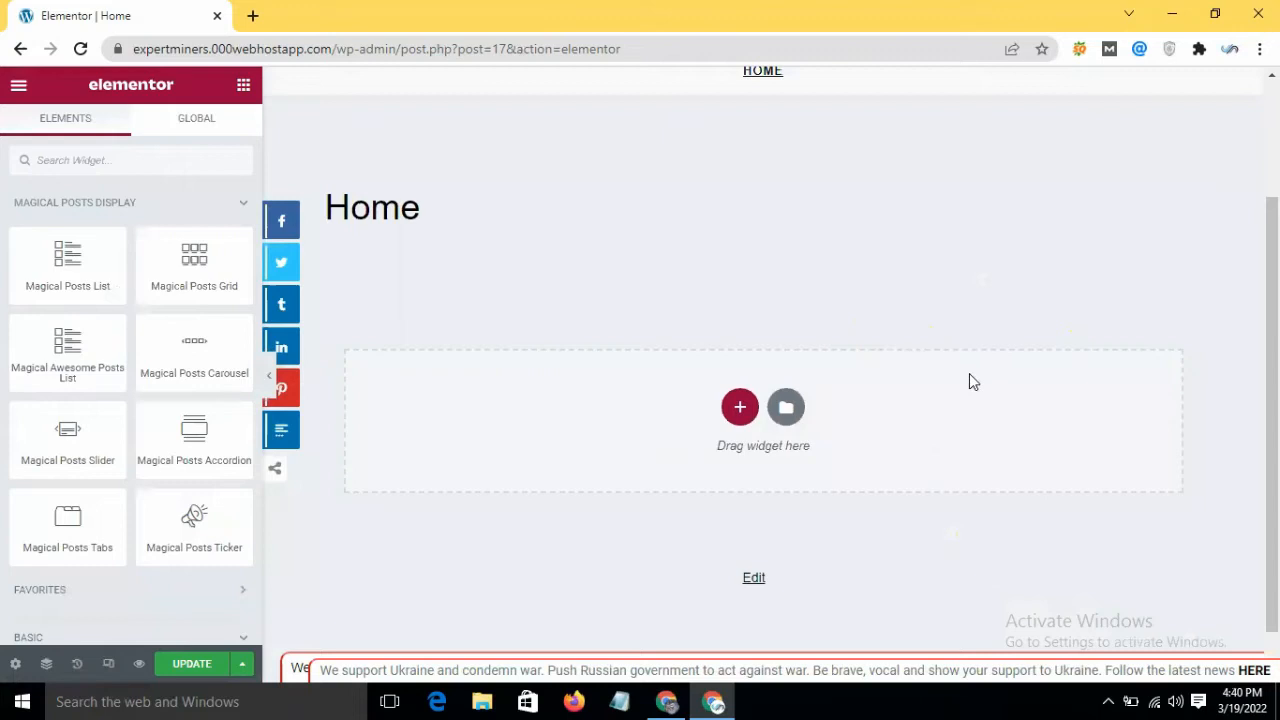
{"action": "left_click", "coordinate": [740, 405]}
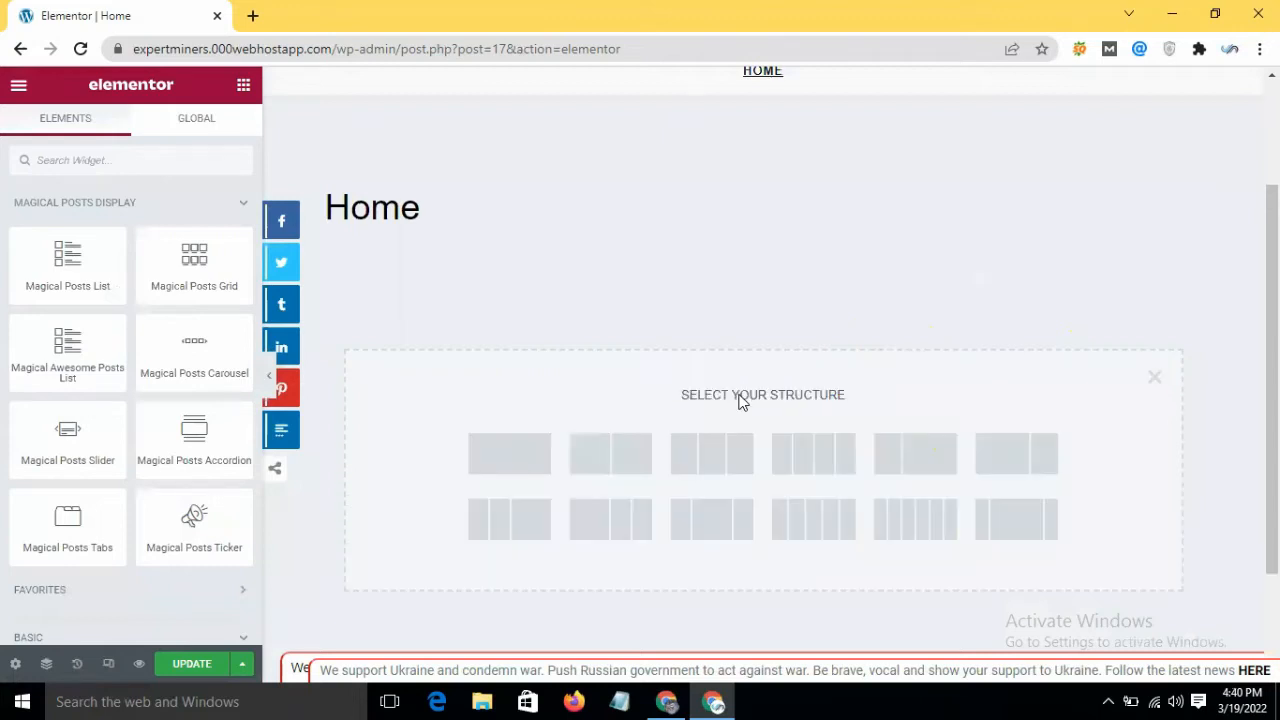
{"action": "scroll", "coordinate": [817, 316], "scroll_direction": "up", "scroll_amount": 2}
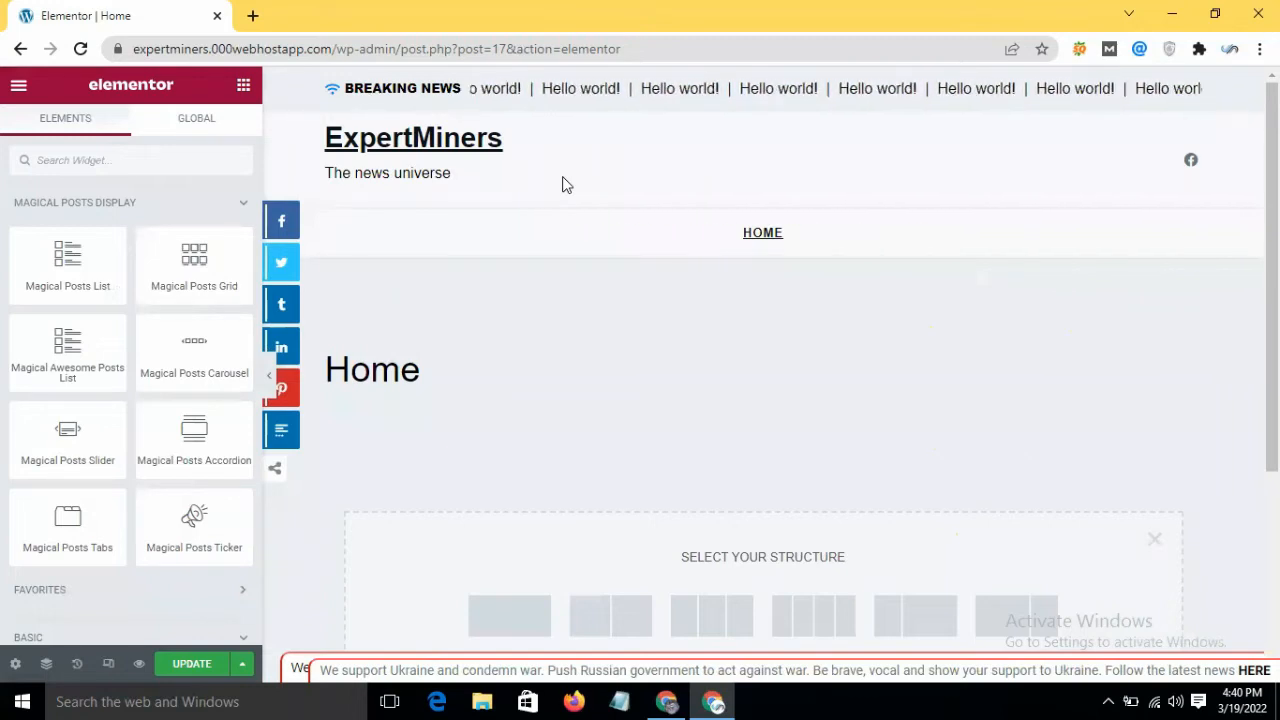
{"action": "scroll", "coordinate": [490, 370], "scroll_direction": "down", "scroll_amount": 3}
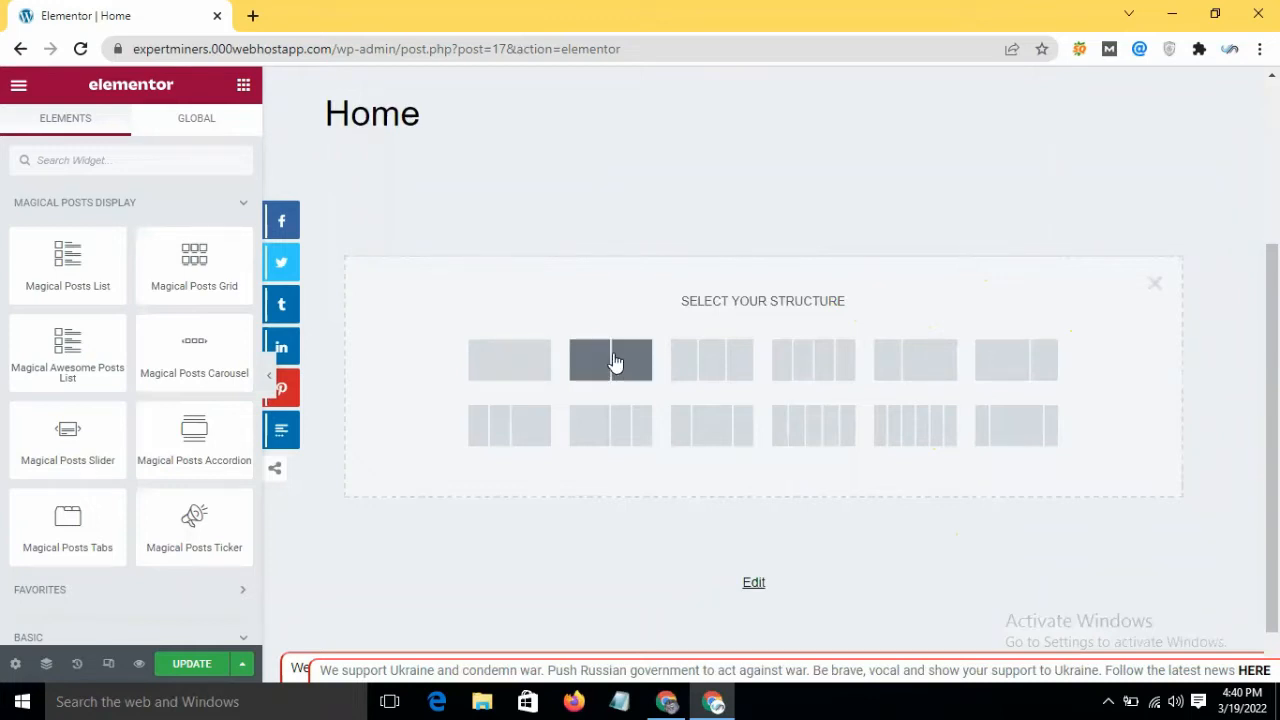
{"action": "left_click", "coordinate": [503, 367]}
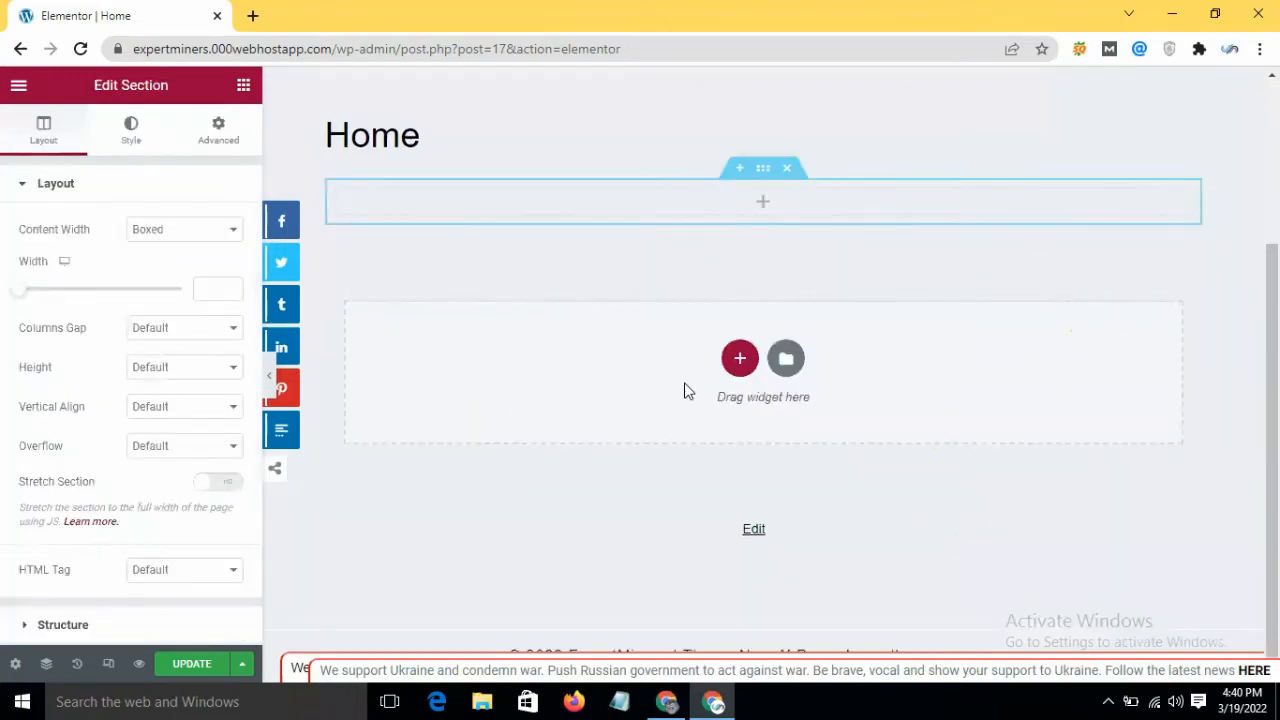
{"action": "scroll", "coordinate": [684, 396], "scroll_direction": "up", "scroll_amount": 1}
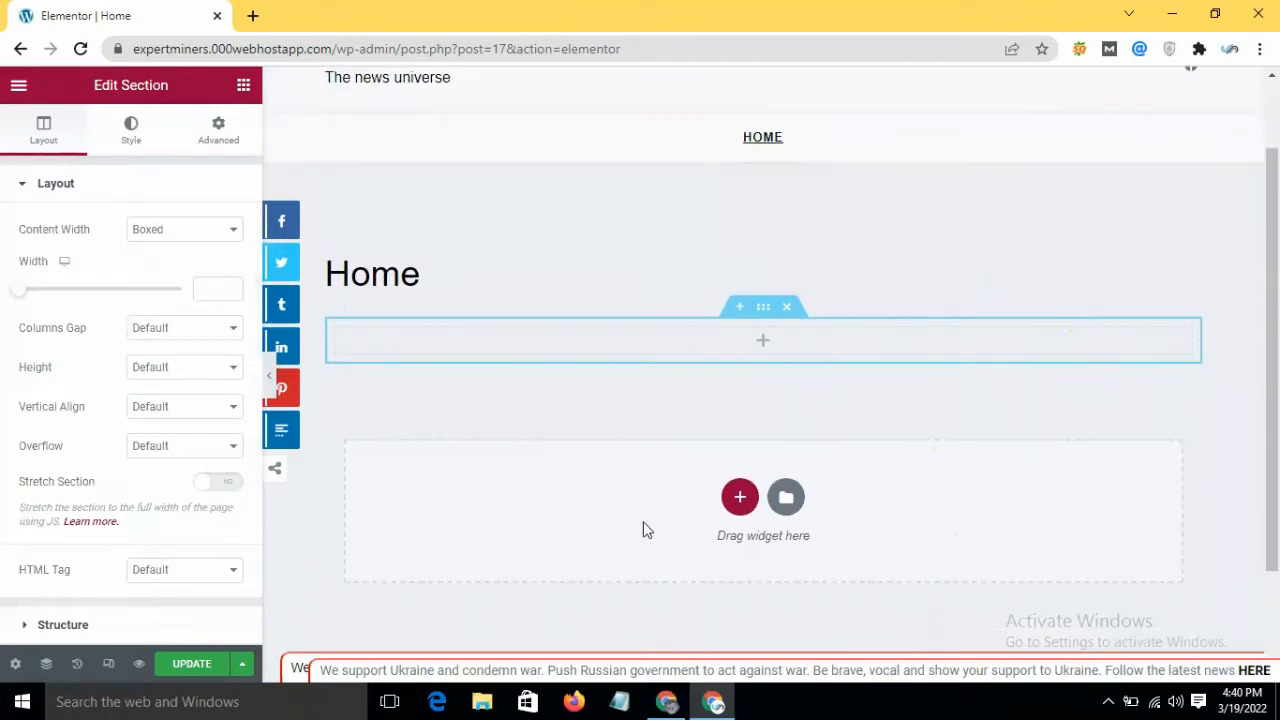
{"action": "scroll", "coordinate": [633, 515], "scroll_direction": "down", "scroll_amount": 1}
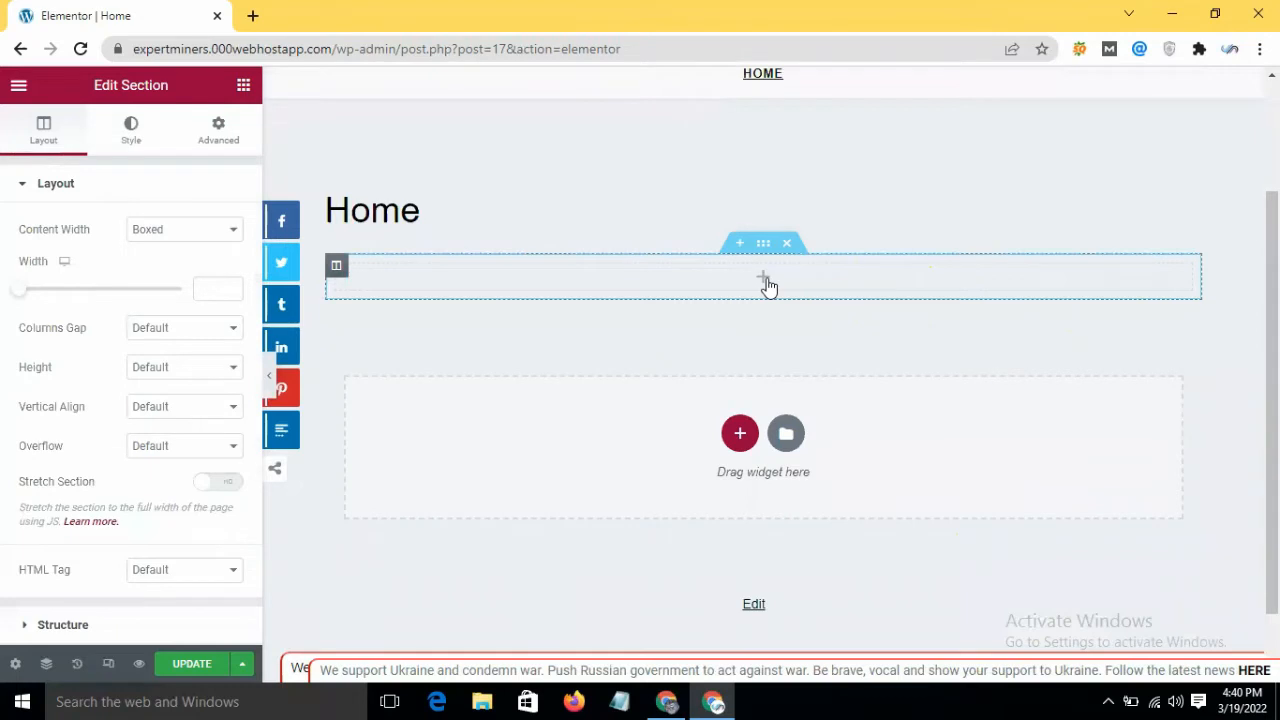
Enlarge the browser page and place a Magical Posts Slider widget in the new single-column section
{"action": "left_click", "coordinate": [764, 280]}
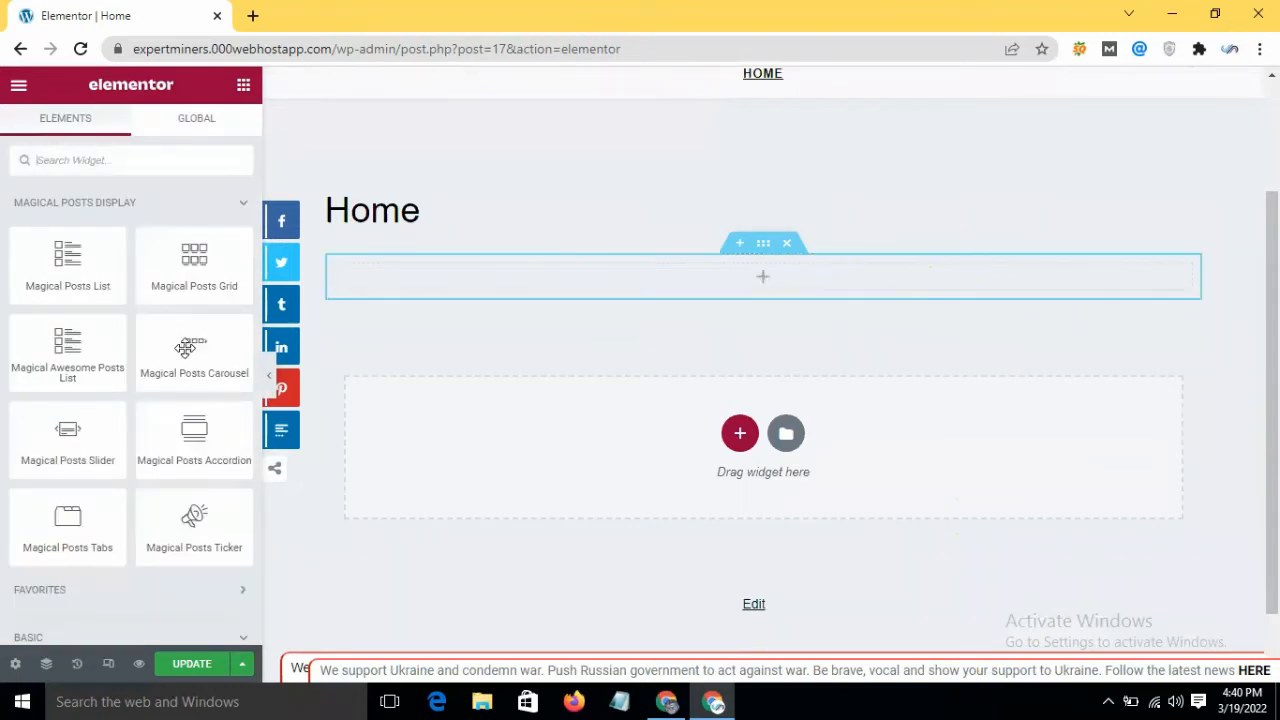
{"action": "scroll", "coordinate": [158, 365], "scroll_direction": "down", "scroll_amount": 1}
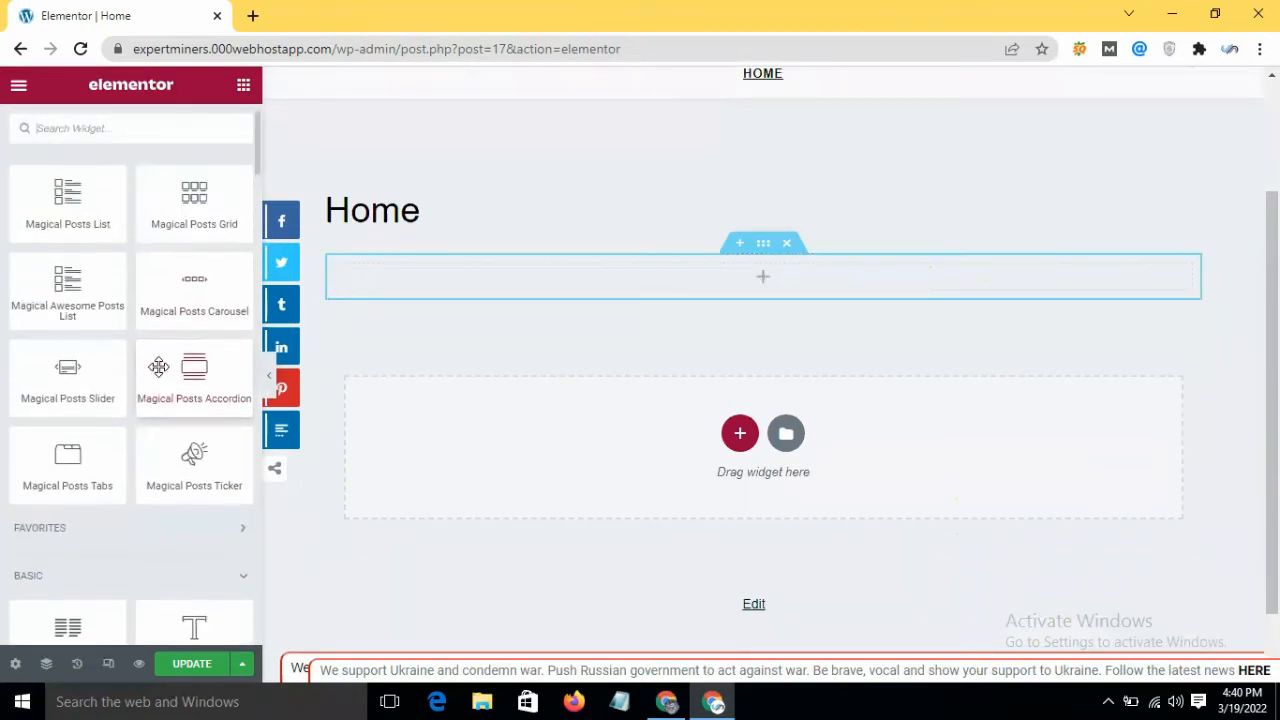
{"action": "scroll", "coordinate": [158, 365], "scroll_direction": "up", "scroll_amount": 1}
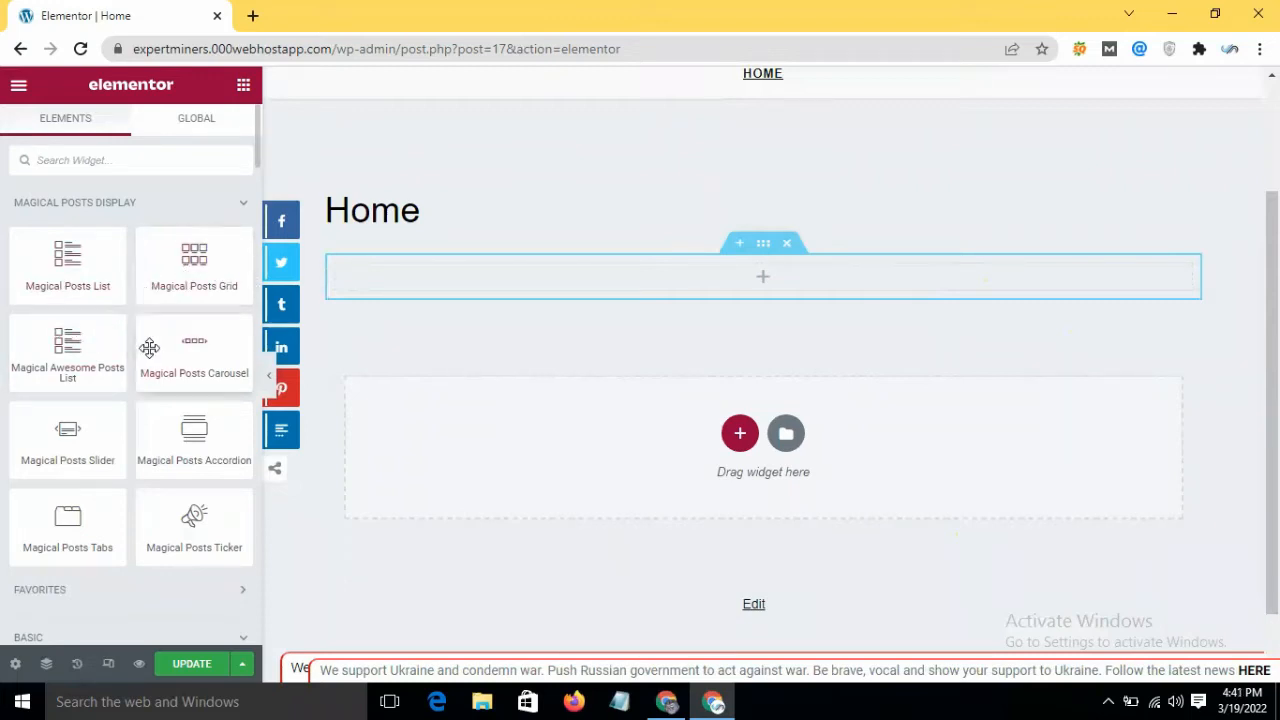
{"action": "scroll", "coordinate": [149, 347], "scroll_direction": "down", "scroll_amount": 1}
{"action": "scroll", "coordinate": [149, 347], "scroll_direction": "up", "scroll_amount": 1}
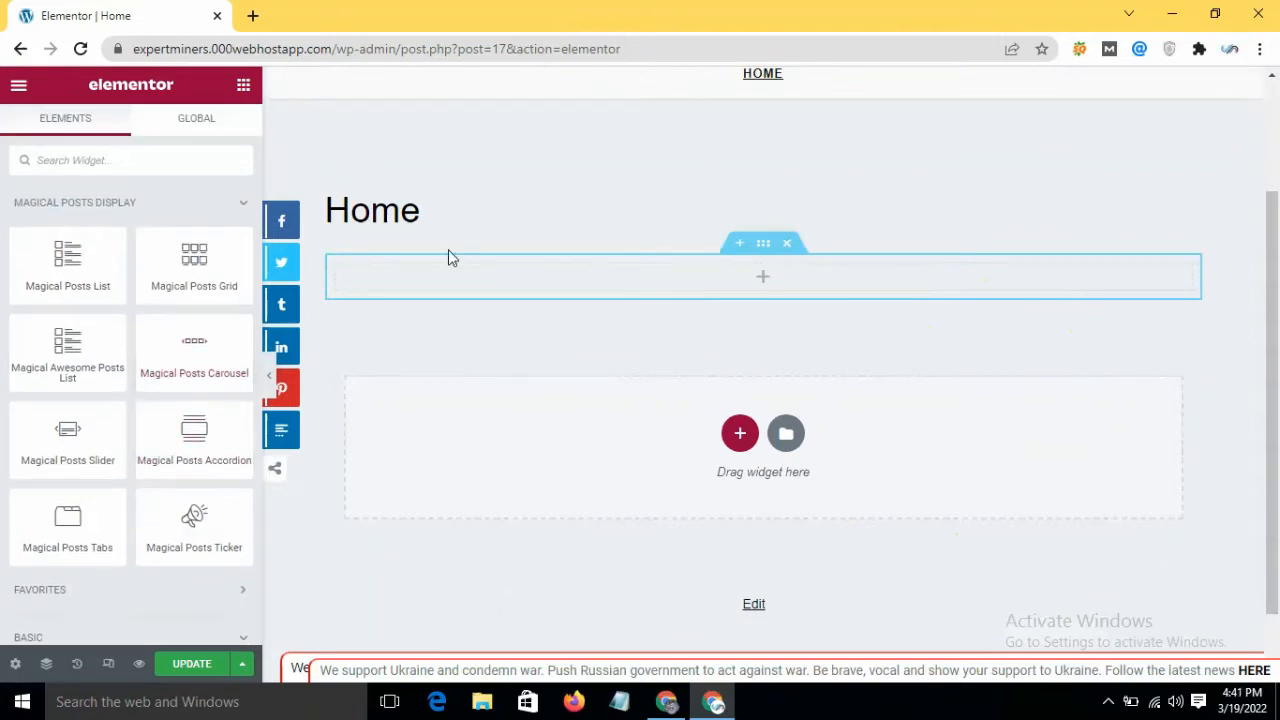
{"action": "key", "text": "ctrl+plus"}
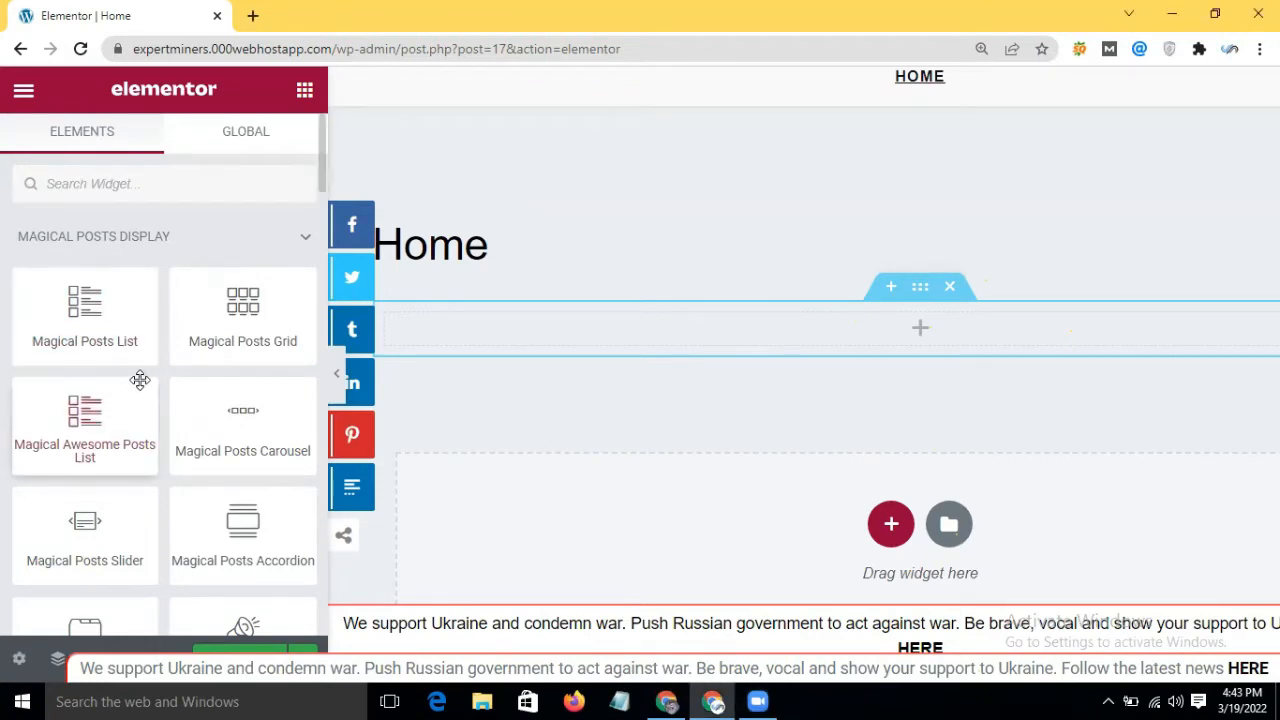
{"action": "scroll", "coordinate": [250, 380], "scroll_direction": "down", "scroll_amount": 2}
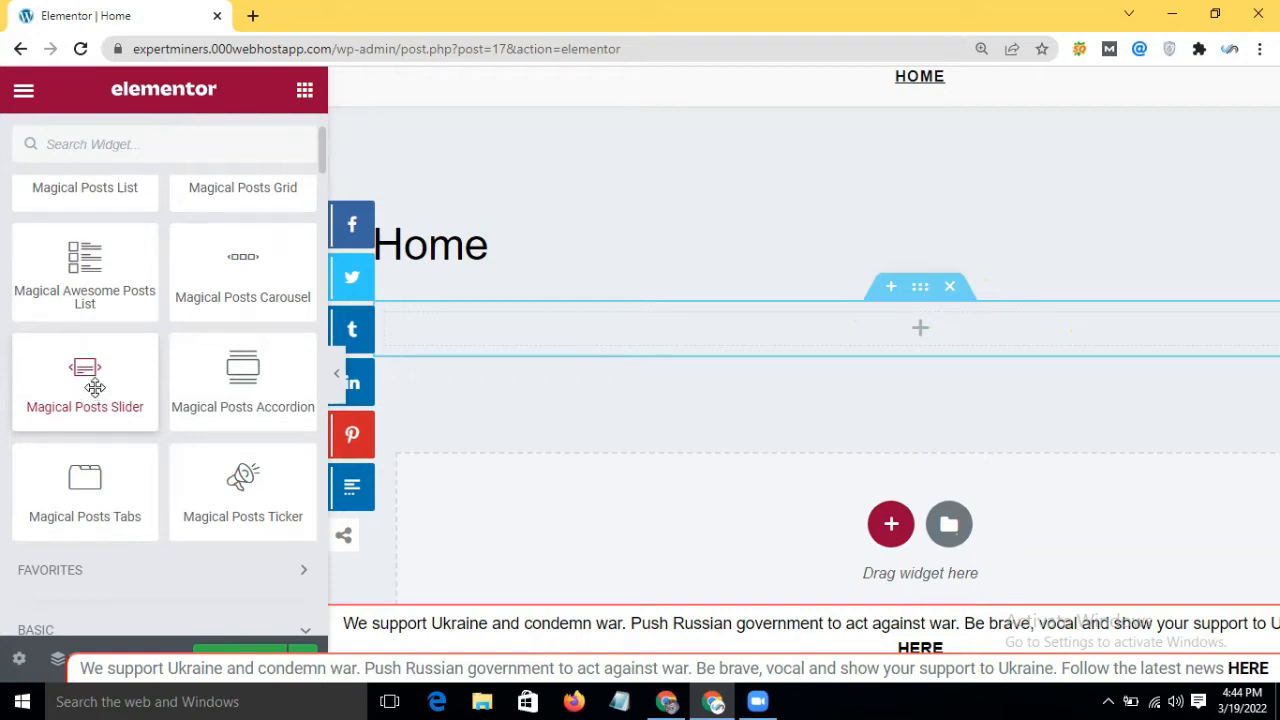
{"action": "left_click_drag", "start_coordinate": [95, 389], "coordinate": [780, 334]}
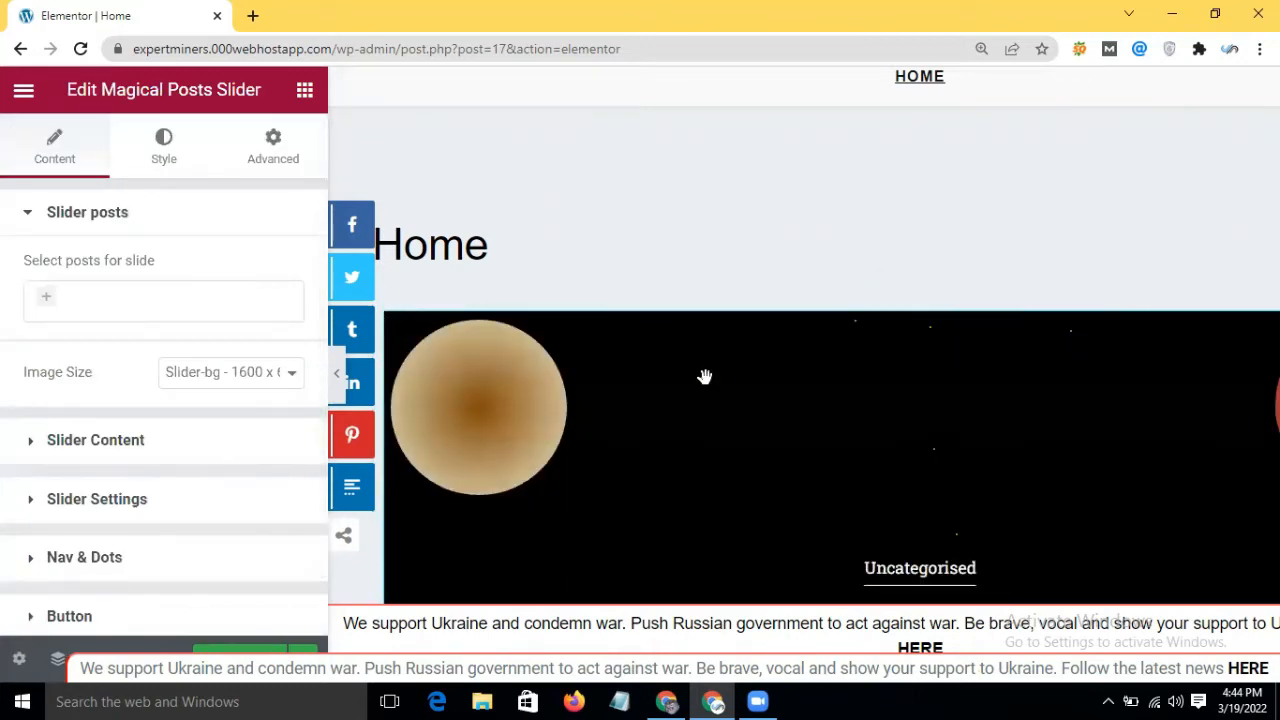
{"action": "scroll", "coordinate": [704, 376], "scroll_direction": "down", "scroll_amount": 4}
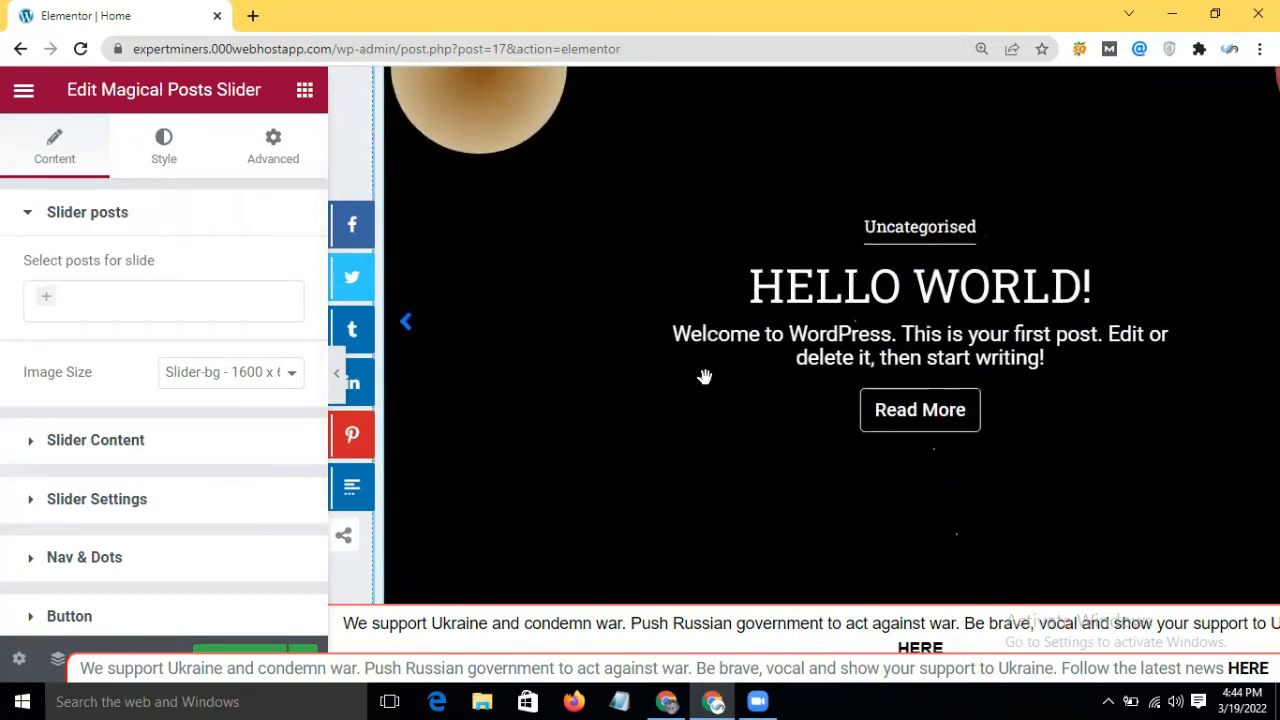
Page back through the slides in the preview and check which posts the slider offers without selecting any
{"action": "left_click", "coordinate": [410, 330]}
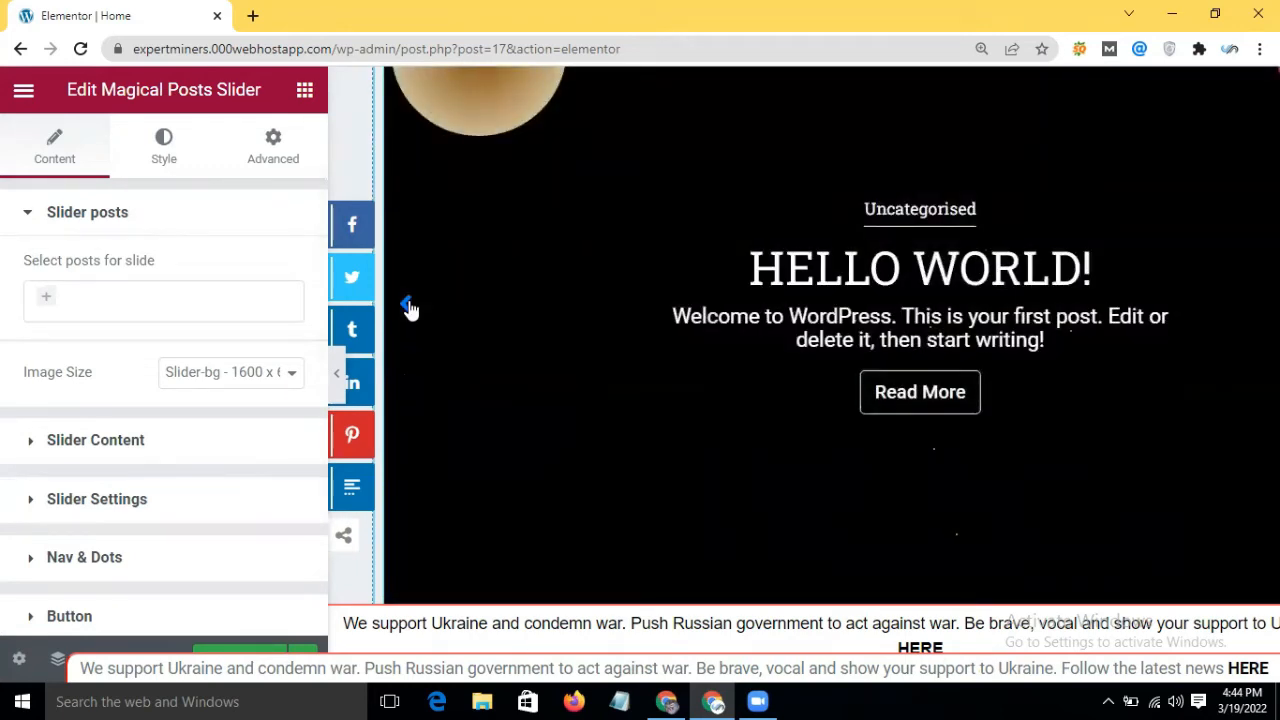
{"action": "left_click", "coordinate": [408, 306]}
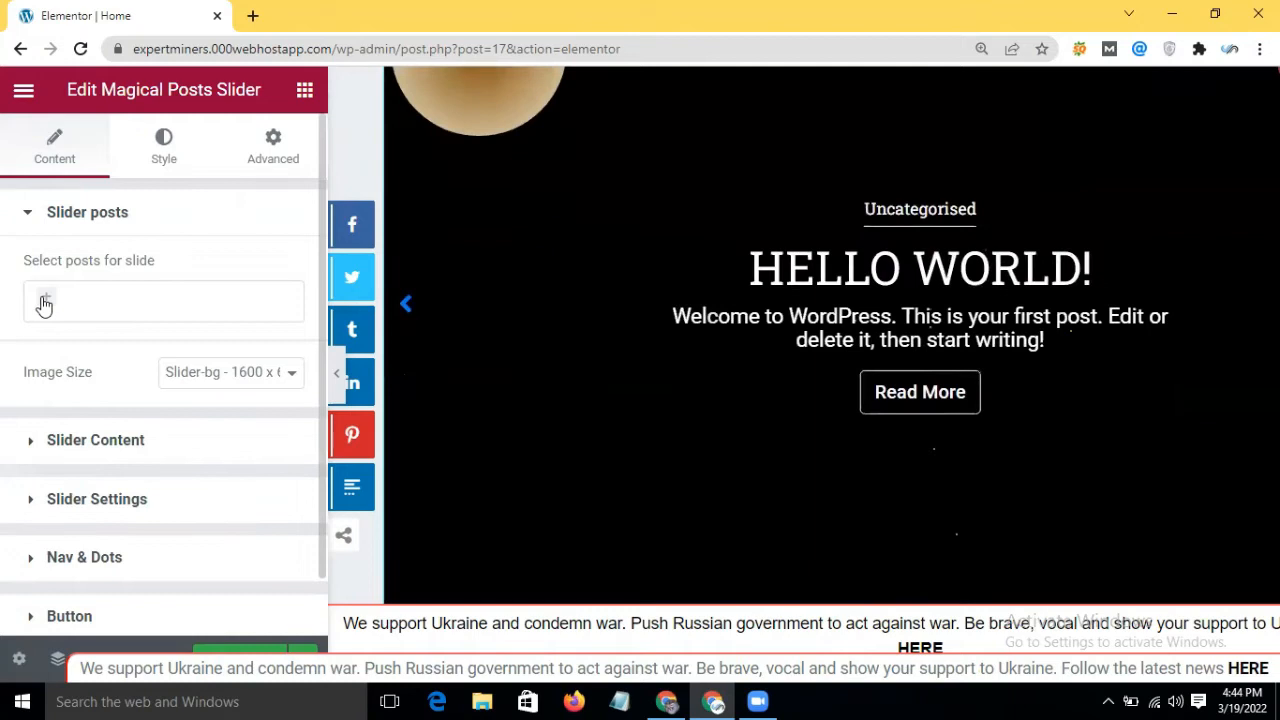
{"action": "left_click", "coordinate": [44, 305]}
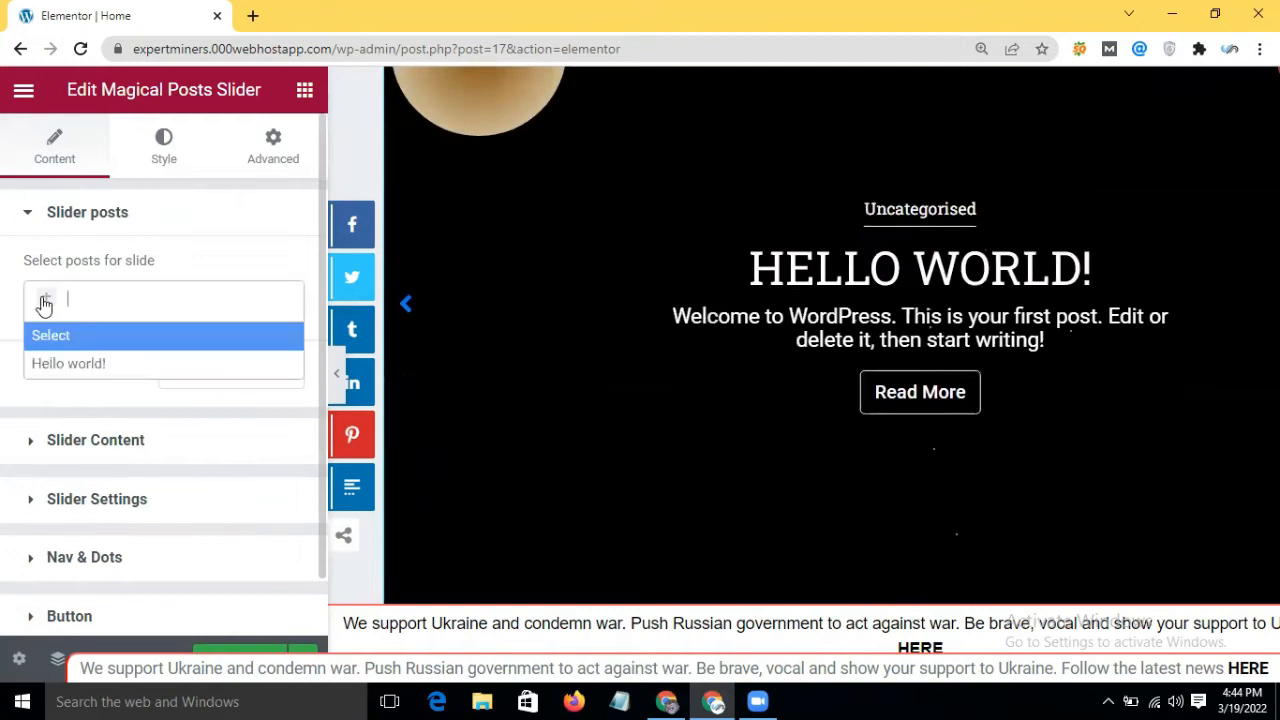
{"action": "left_click", "coordinate": [150, 295]}
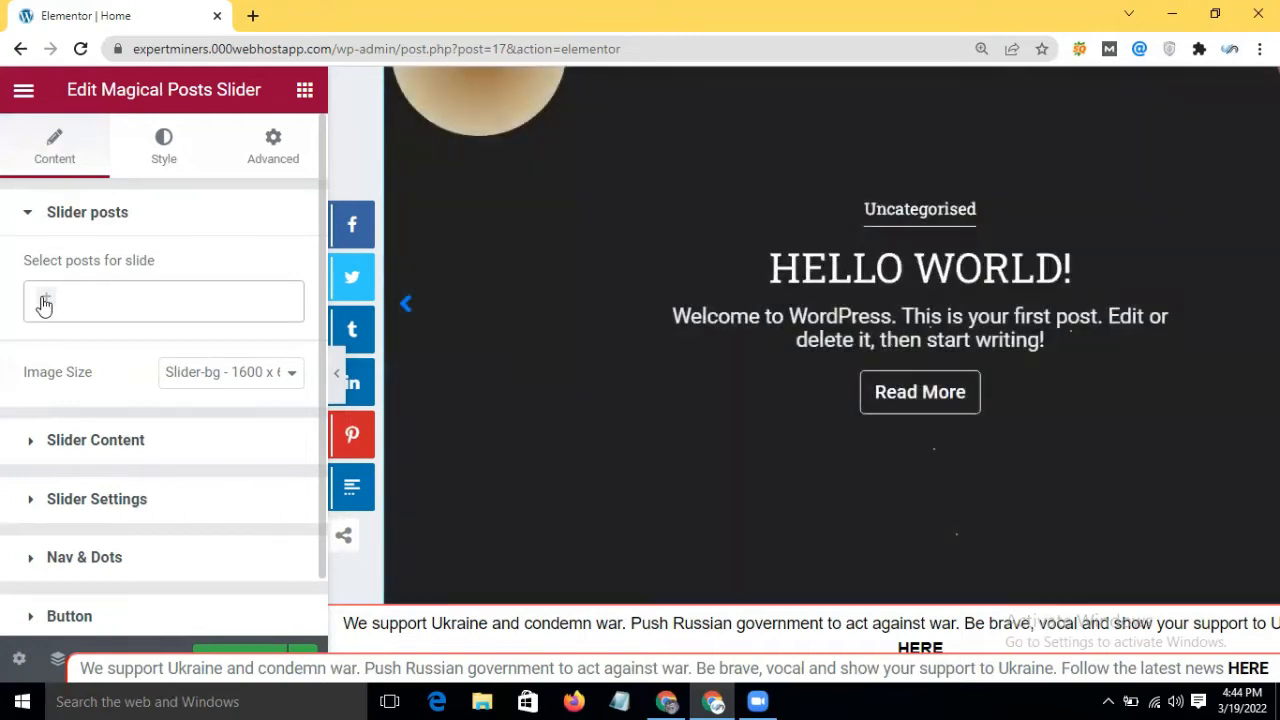
{"action": "left_click", "coordinate": [44, 304]}
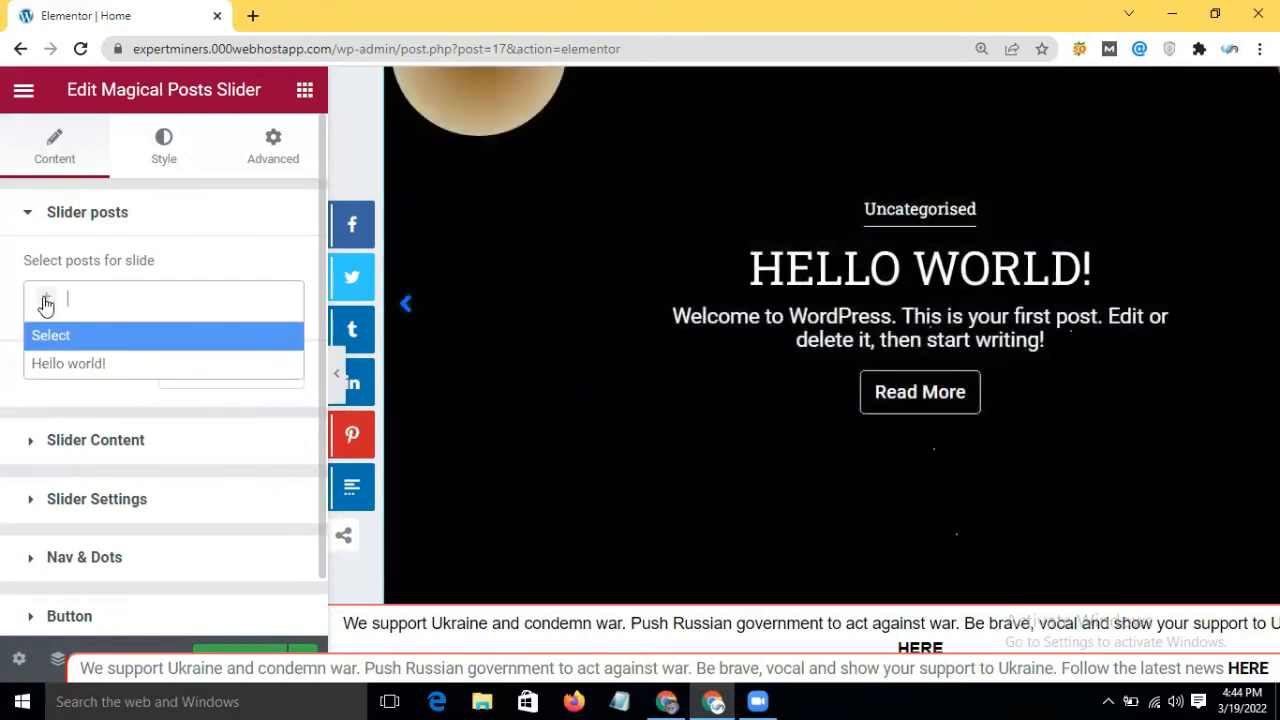
{"action": "left_click", "coordinate": [68, 292]}
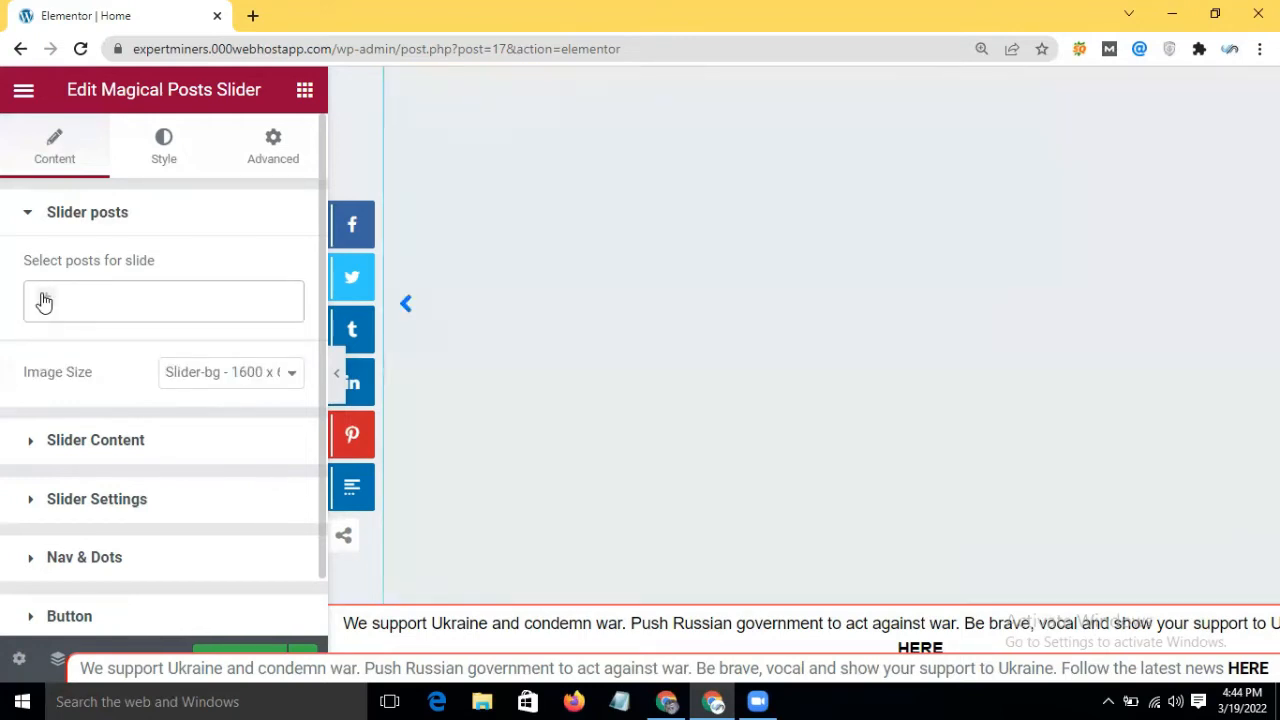
{"action": "left_click", "coordinate": [44, 302]}
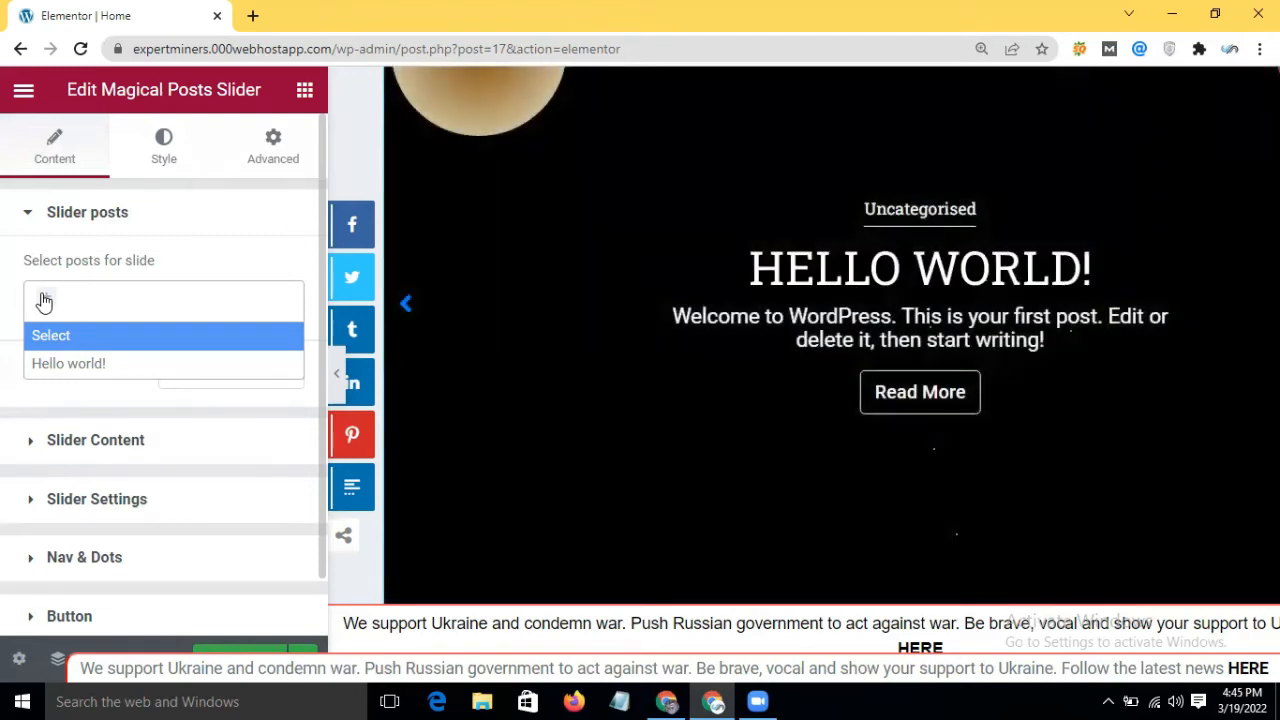
{"action": "left_click", "coordinate": [114, 283]}
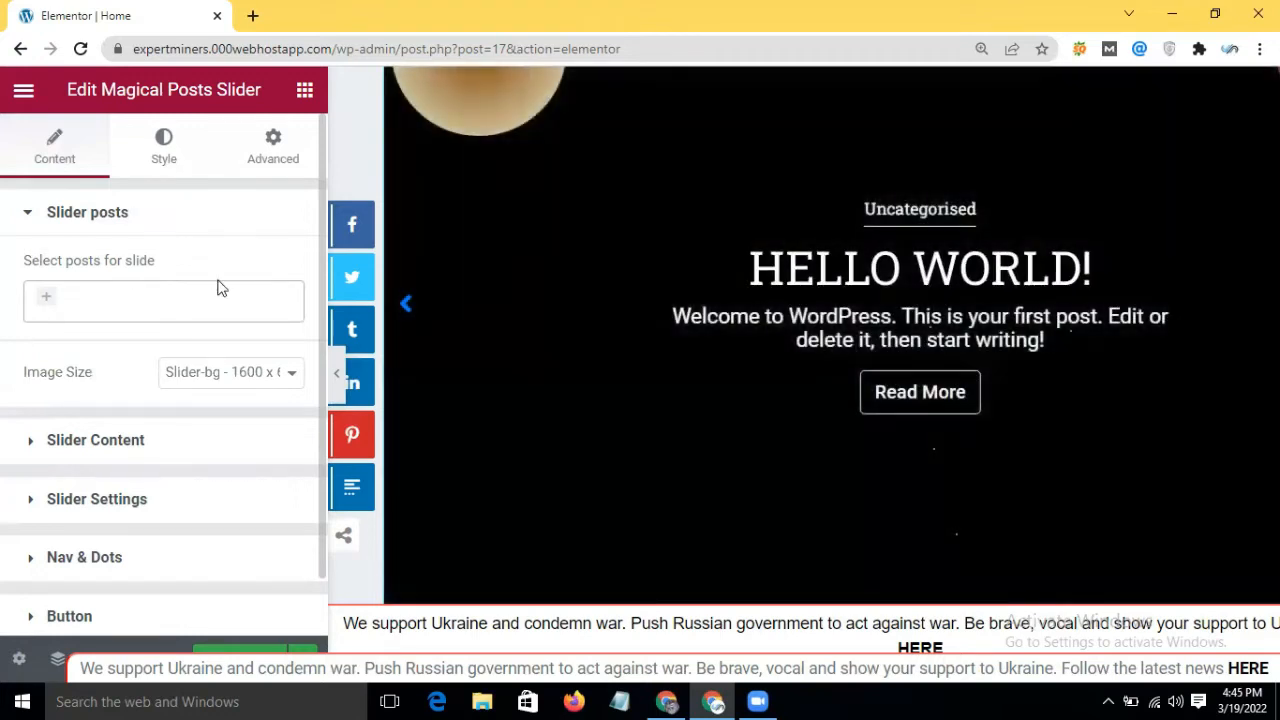
Set the posts slider's image size to Gbox-medium - 450 x 450
{"action": "left_click", "coordinate": [257, 374]}
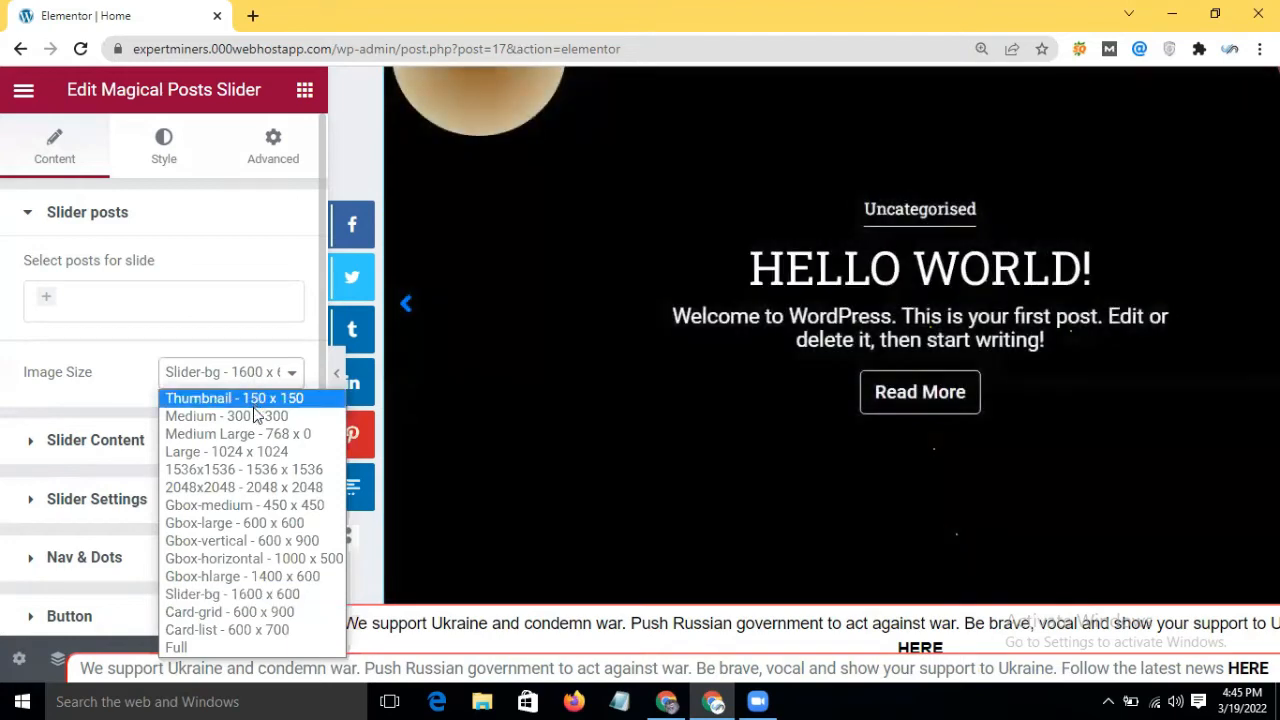
{"action": "left_click", "coordinate": [250, 505]}
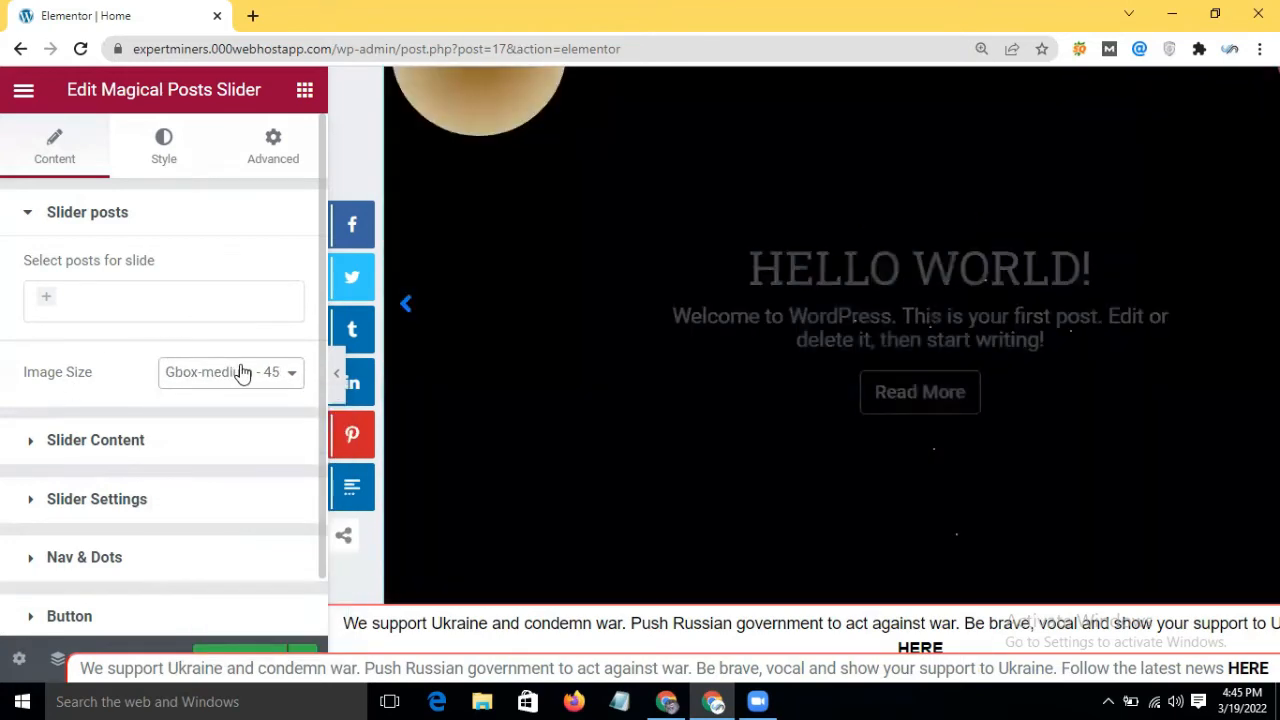
{"action": "left_click", "coordinate": [242, 372]}
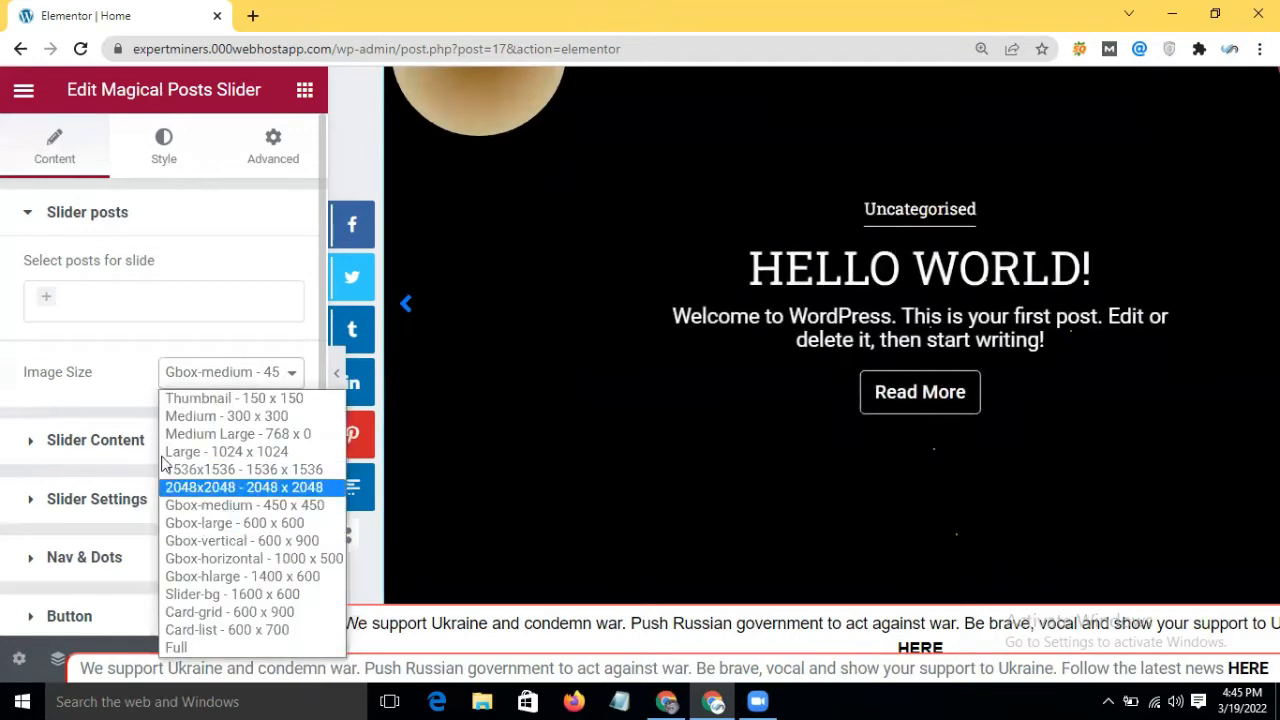
{"action": "left_click", "coordinate": [105, 392]}
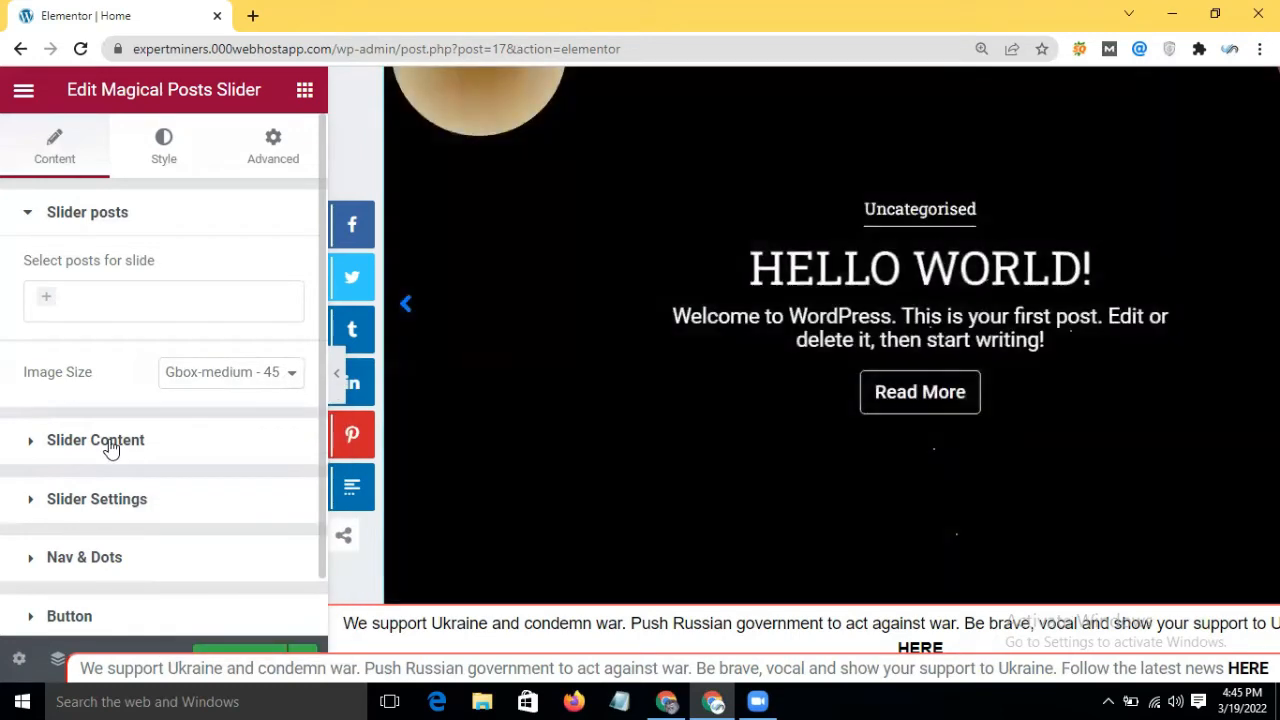
Turn the slider content off and back on, and hide the category on the slides
{"action": "left_click", "coordinate": [109, 439]}
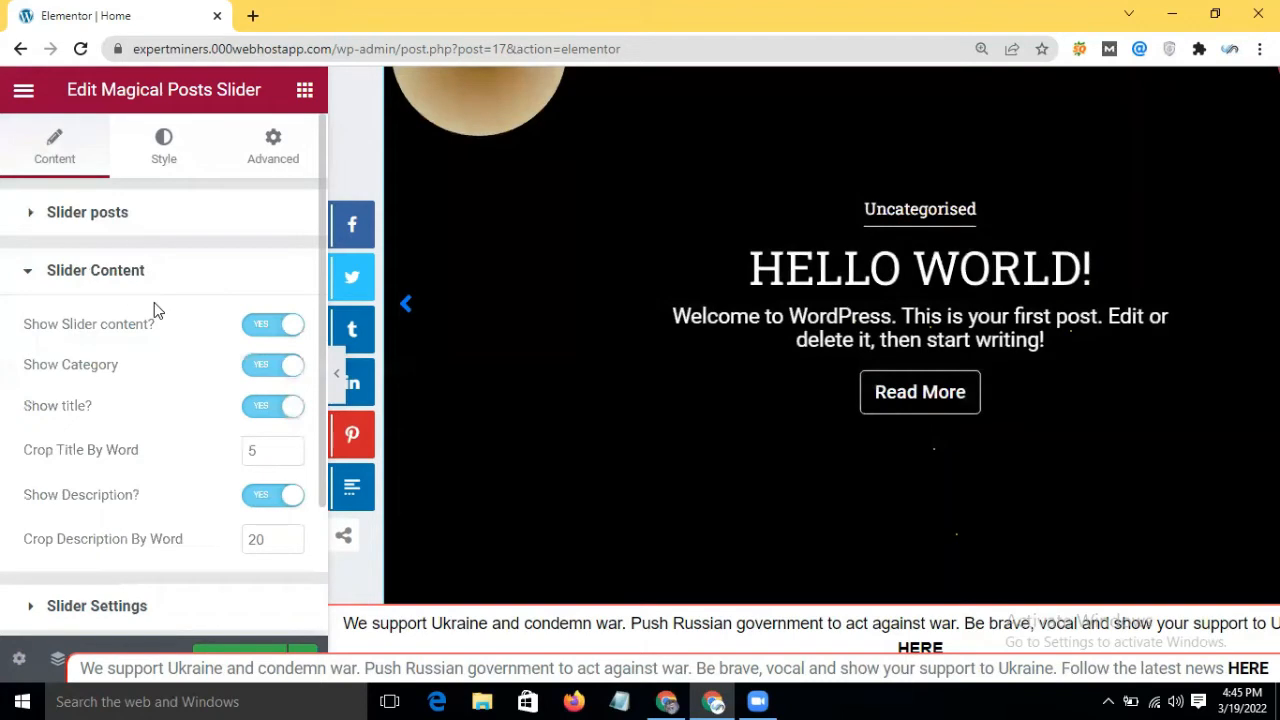
{"action": "scroll", "coordinate": [154, 305], "scroll_direction": "down", "scroll_amount": 2}
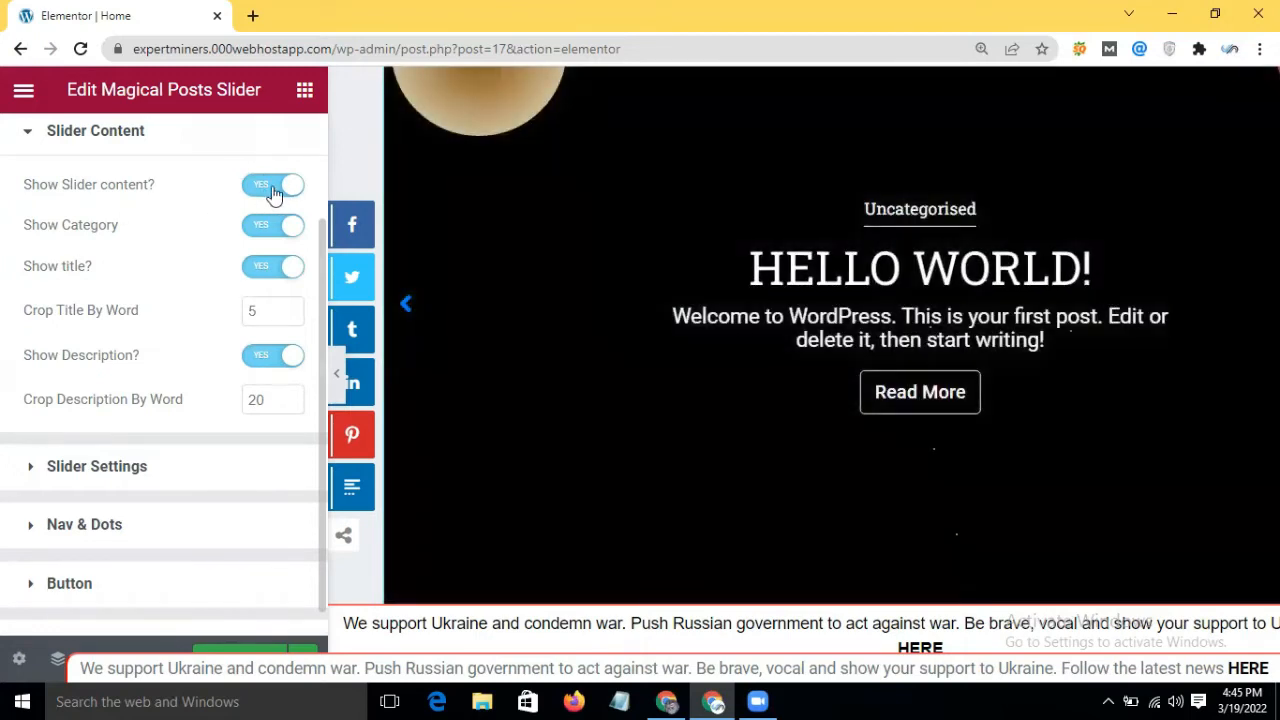
{"action": "left_click", "coordinate": [278, 191]}
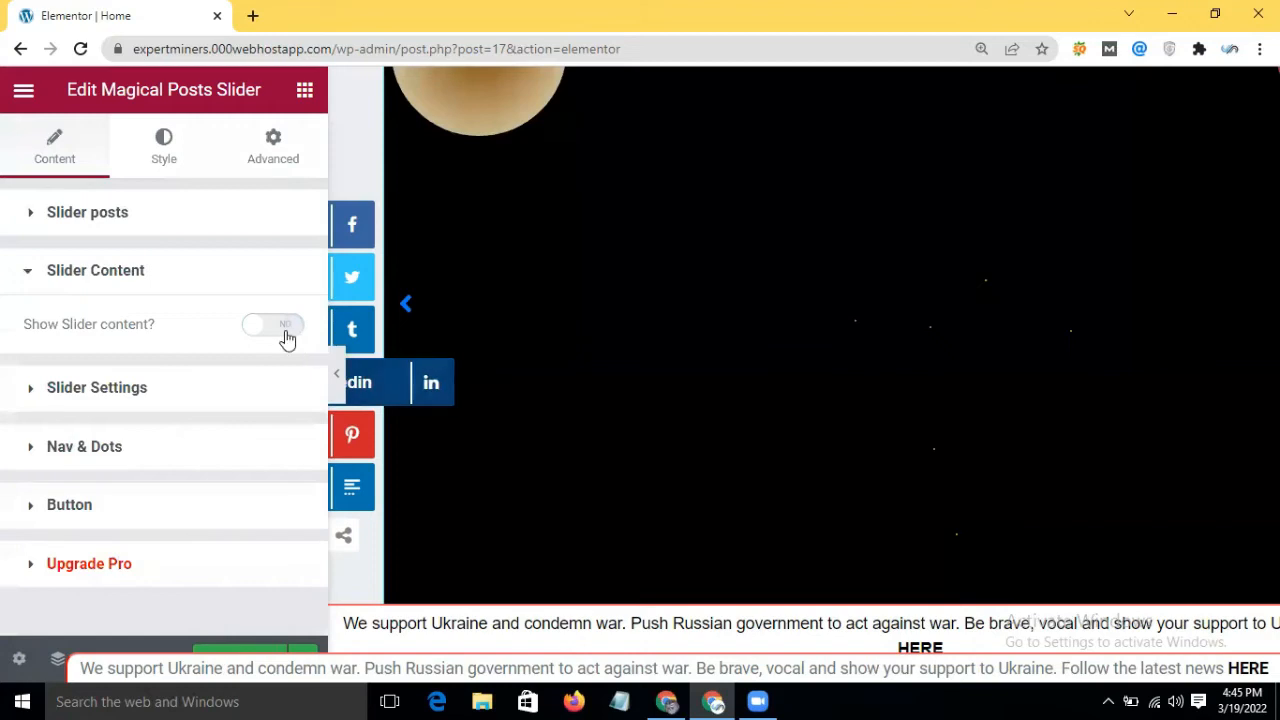
{"action": "left_click", "coordinate": [278, 330]}
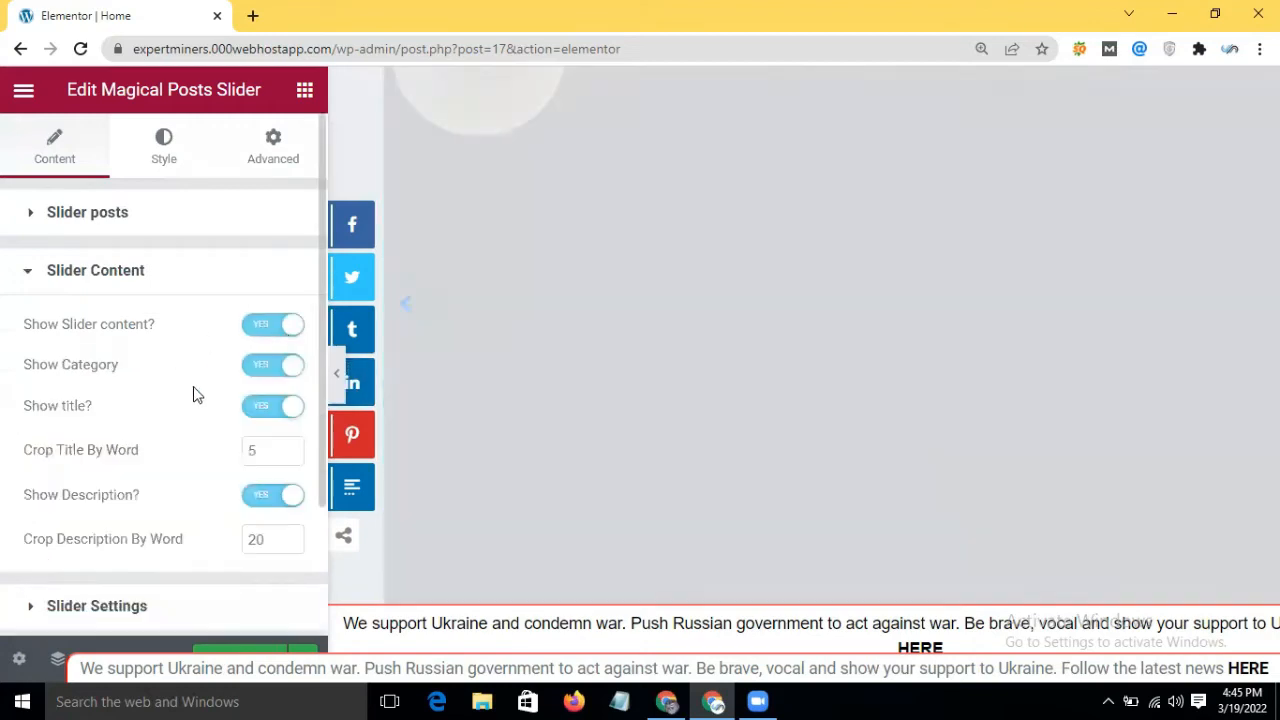
{"action": "scroll", "coordinate": [92, 352], "scroll_direction": "down", "scroll_amount": 1}
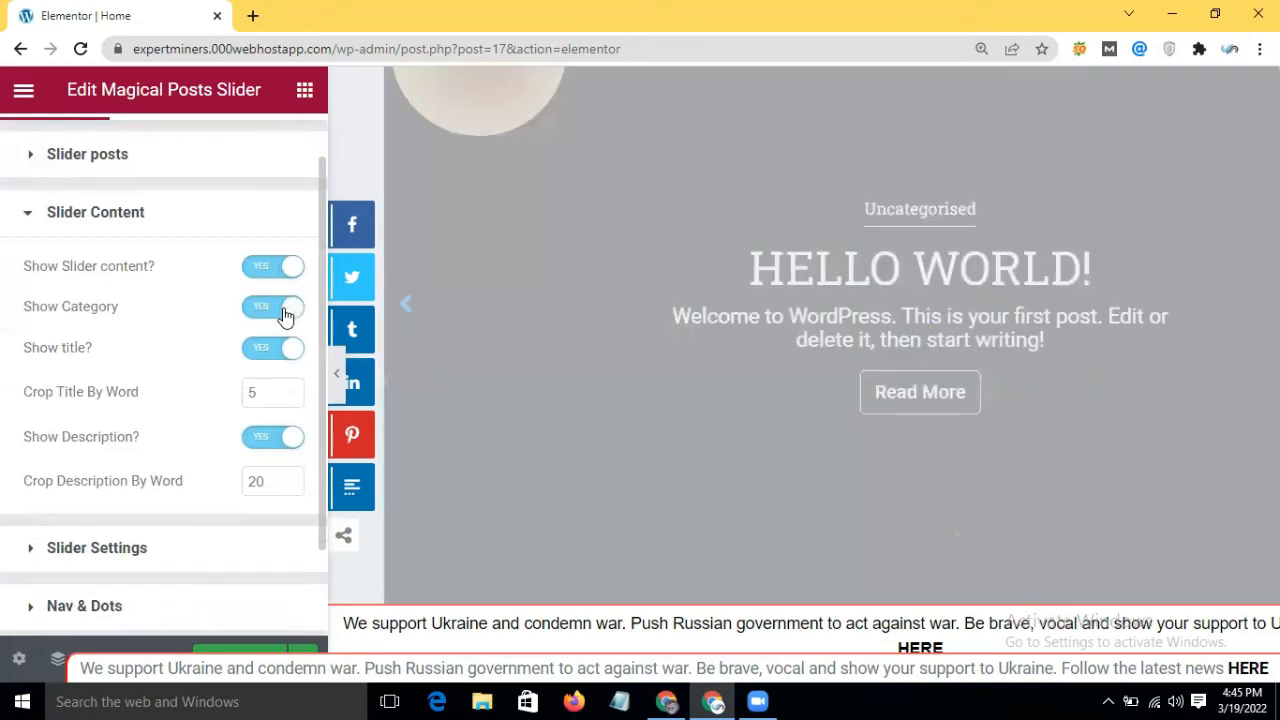
{"action": "left_click", "coordinate": [285, 316]}
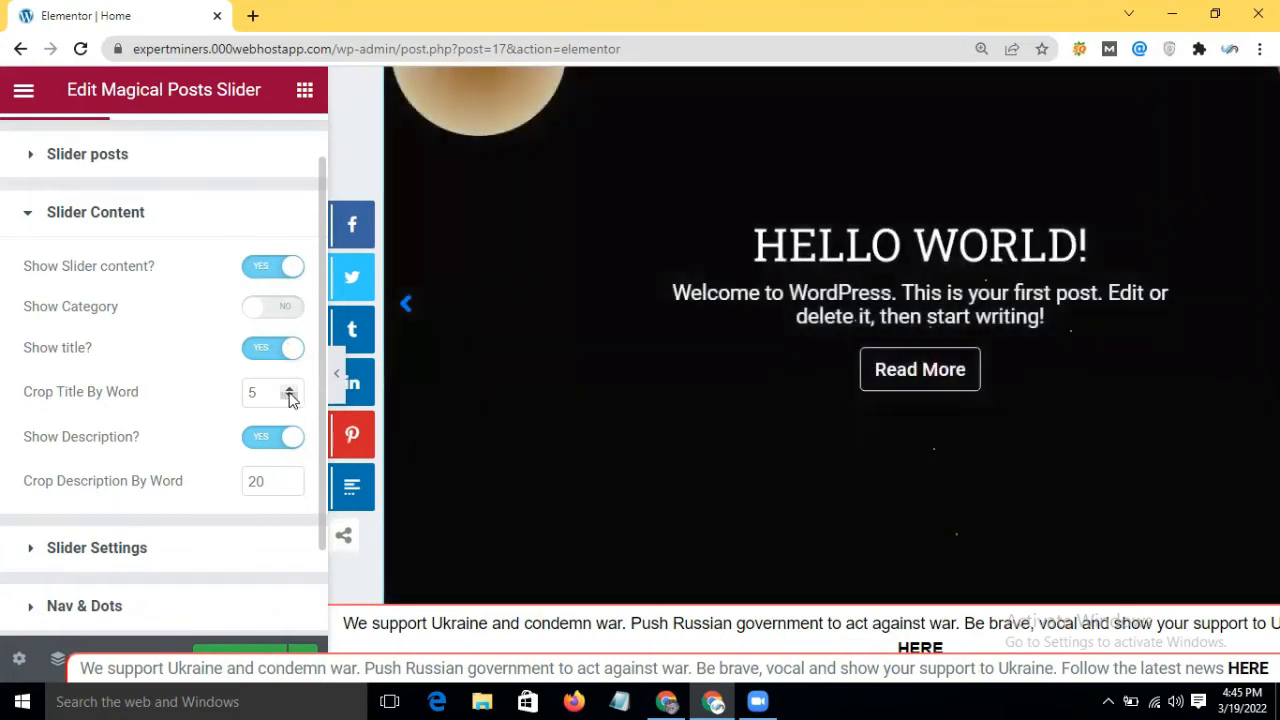
Reduce the slide title crop to 2 words, clear the value, and set it back to 5 words
{"action": "left_click", "coordinate": [288, 398]}
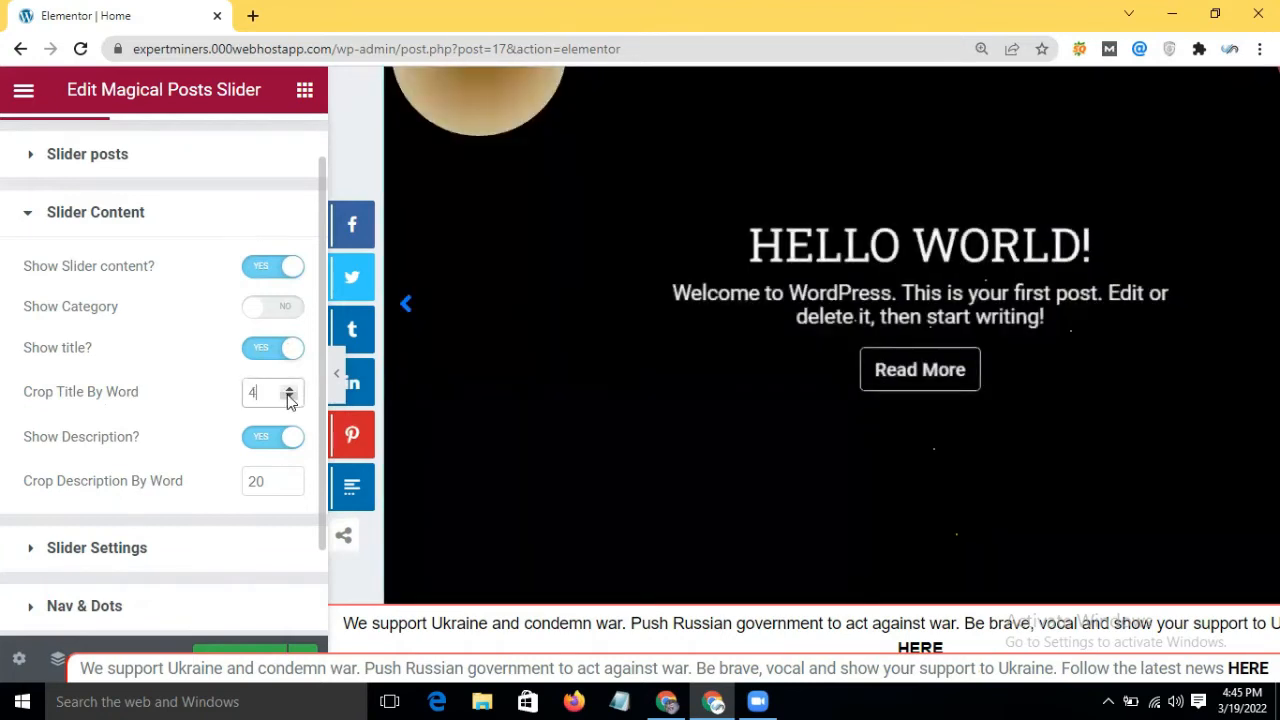
{"action": "left_click", "coordinate": [288, 398]}
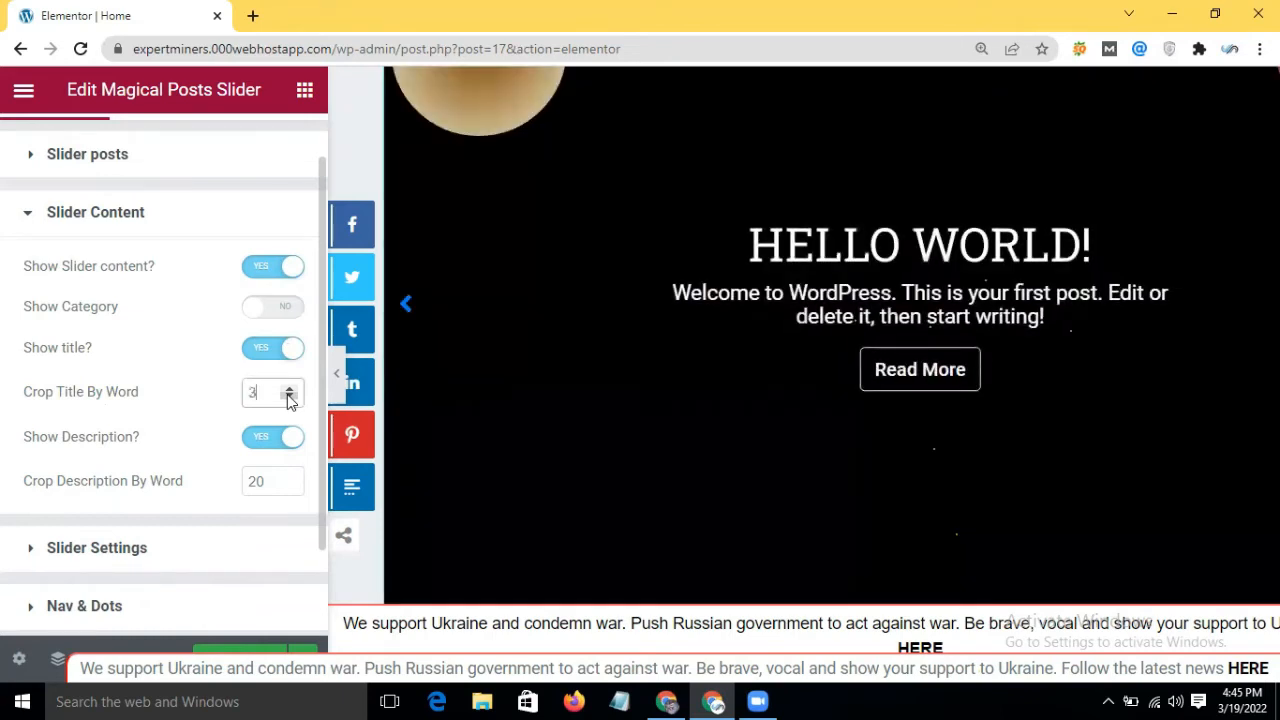
{"action": "left_click", "coordinate": [288, 398]}
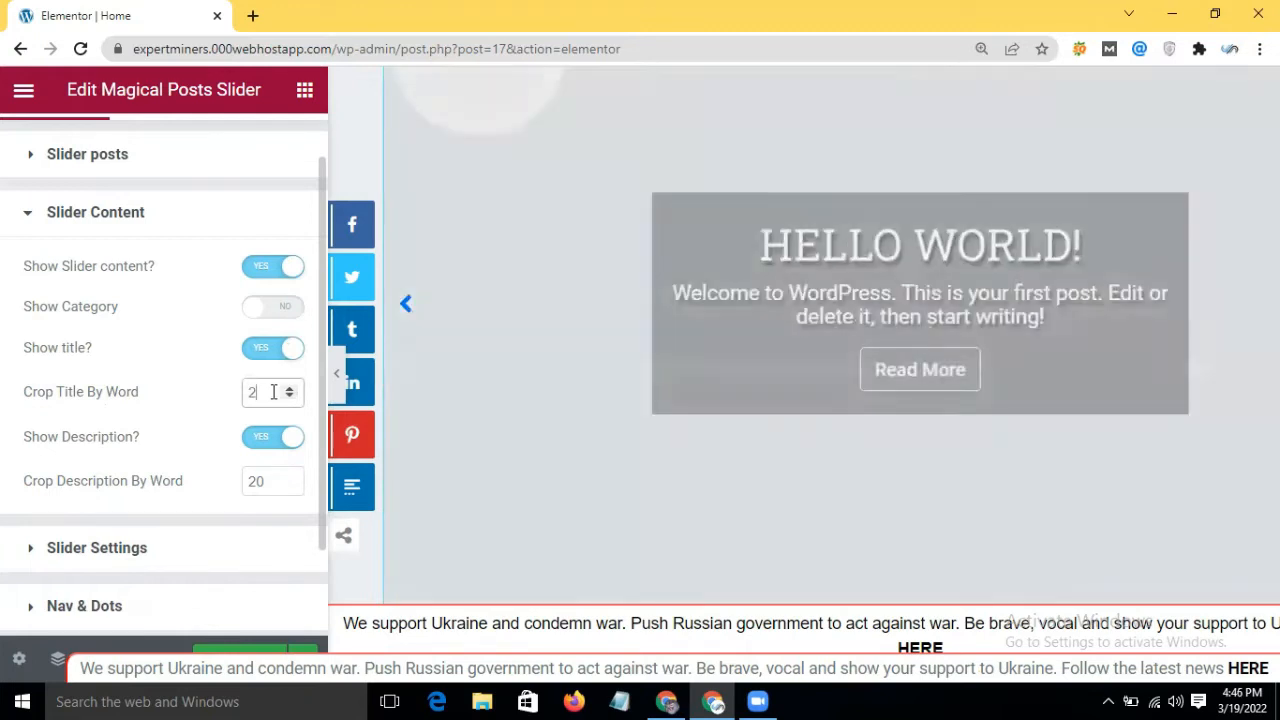
{"action": "double_click", "coordinate": [273, 392]}
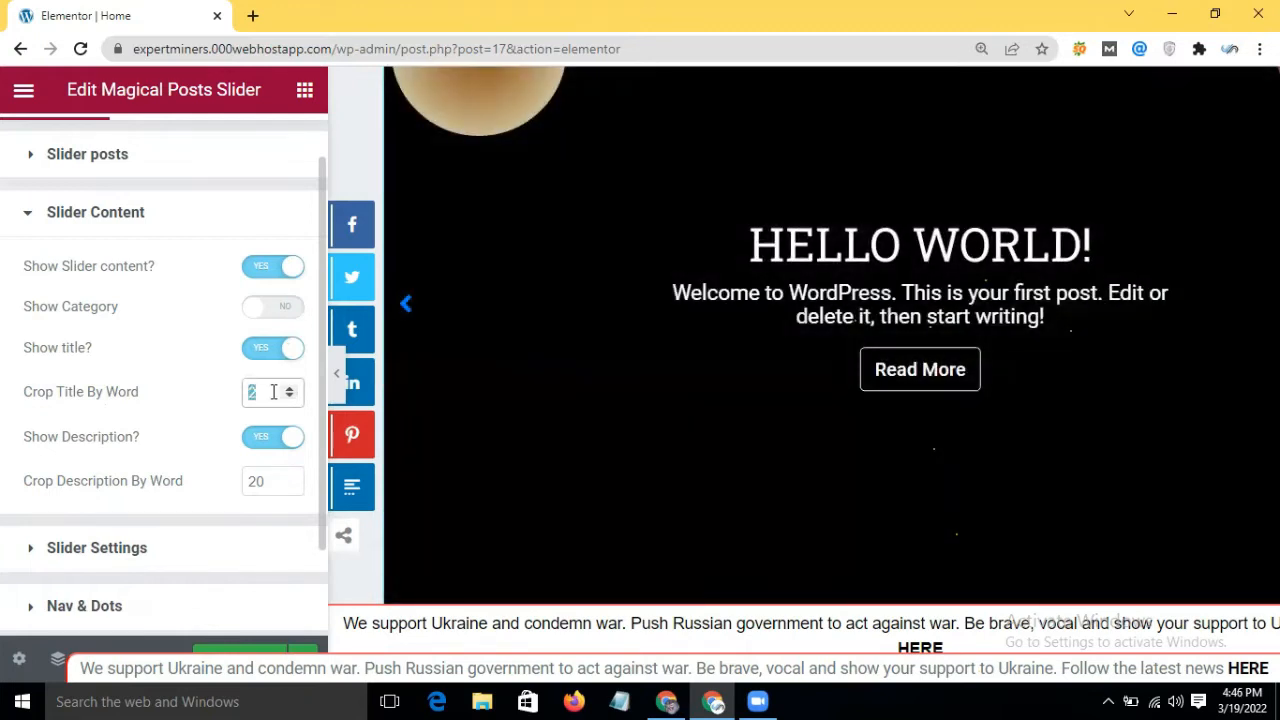
{"action": "key", "text": "BackSpace"}
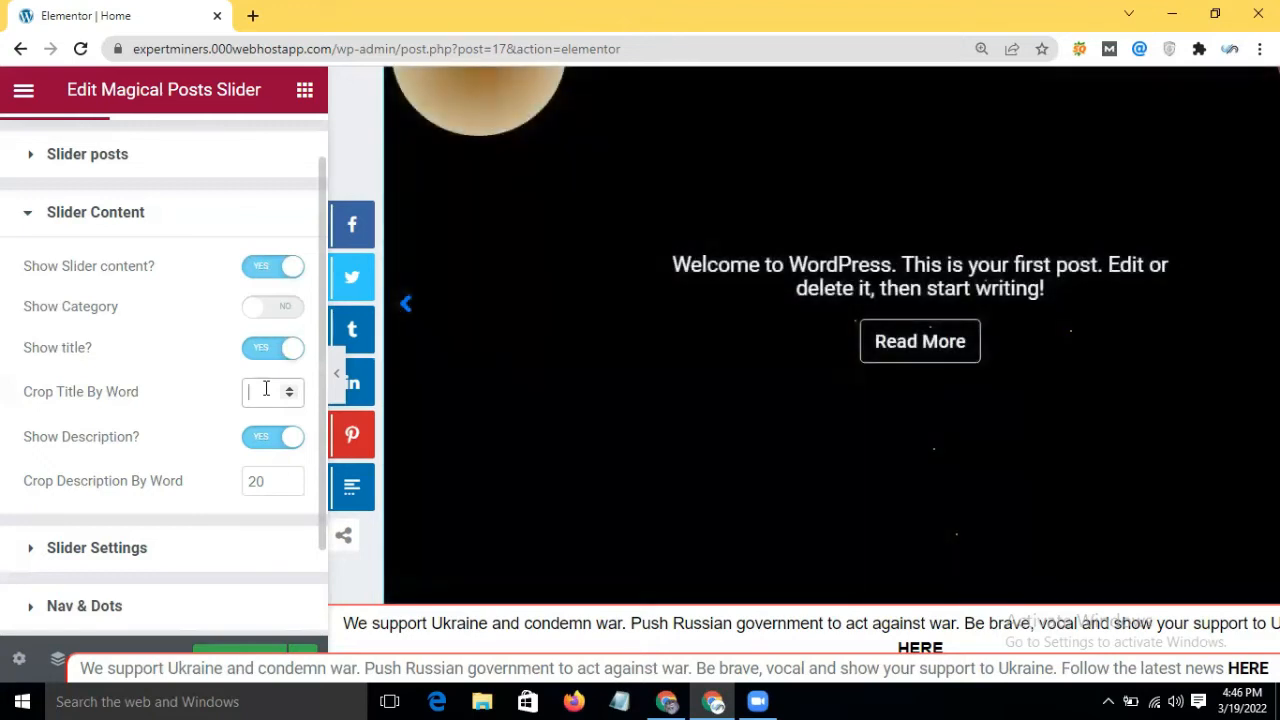
{"action": "type", "text": "5"}
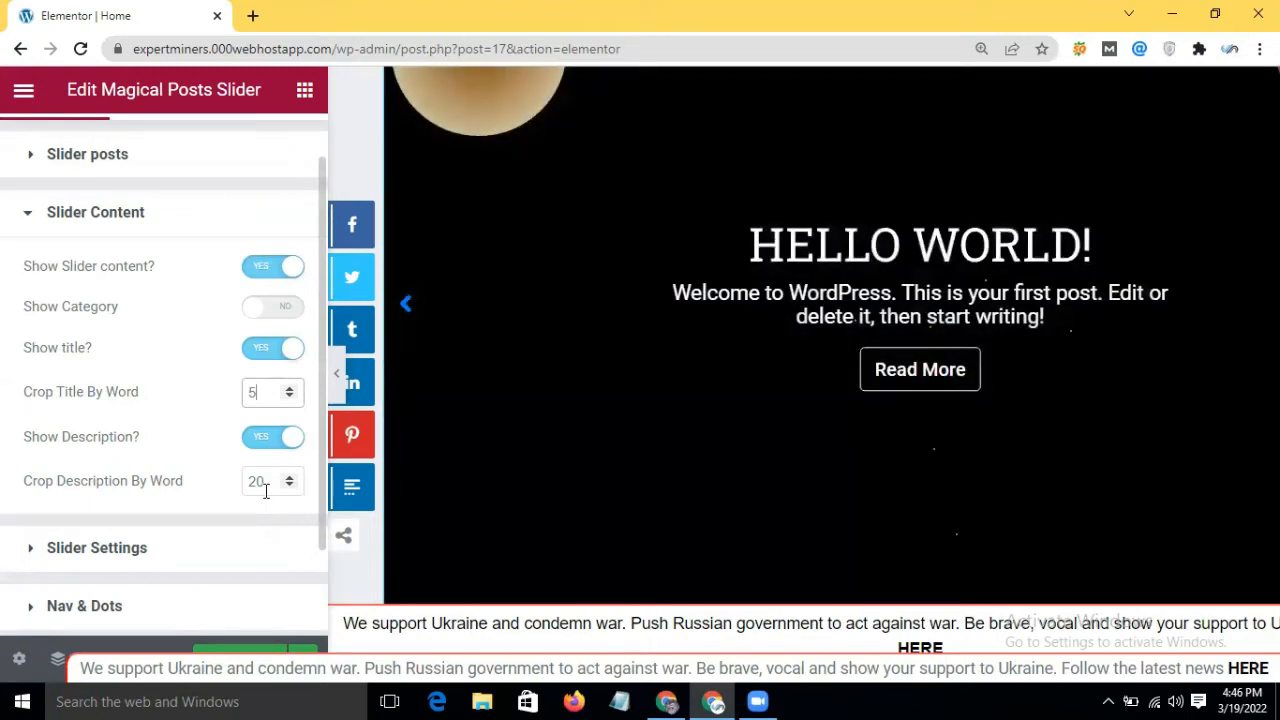
Set the slider direction to Vertical in the slider settings
{"action": "scroll", "coordinate": [266, 495], "scroll_direction": "down", "scroll_amount": 2}
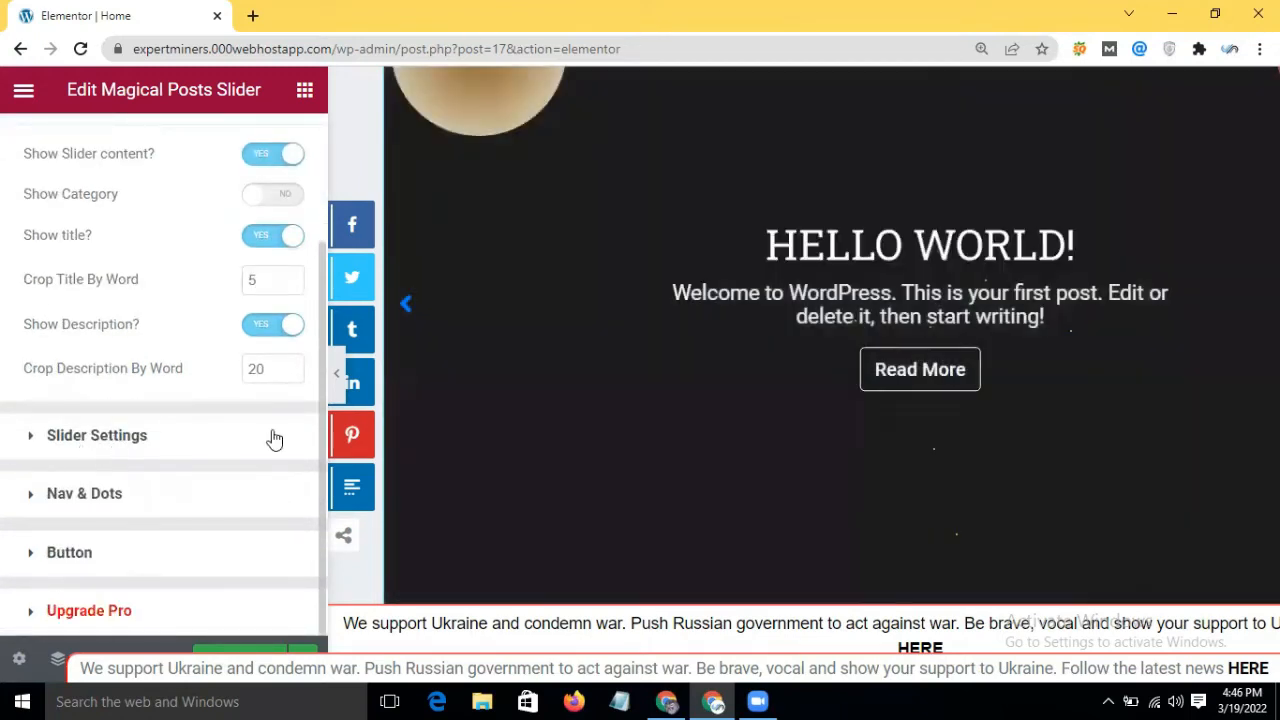
{"action": "left_click", "coordinate": [115, 433]}
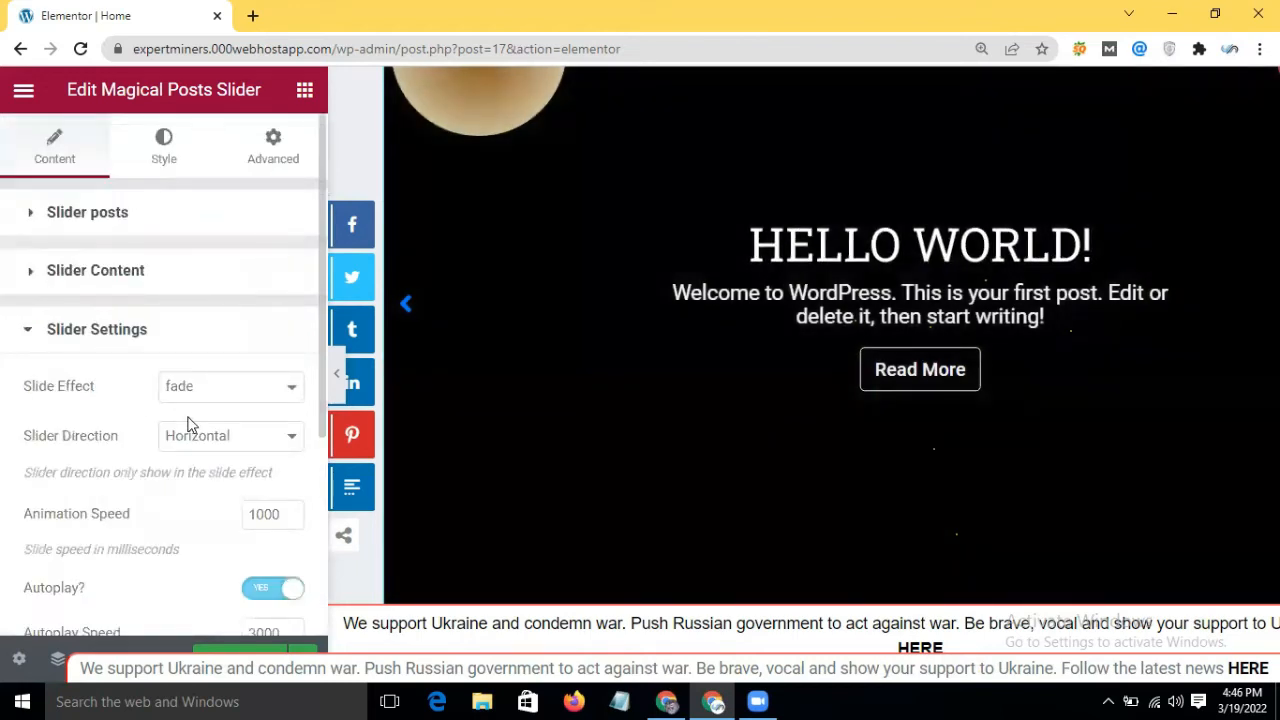
{"action": "scroll", "coordinate": [190, 424], "scroll_direction": "down", "scroll_amount": 2}
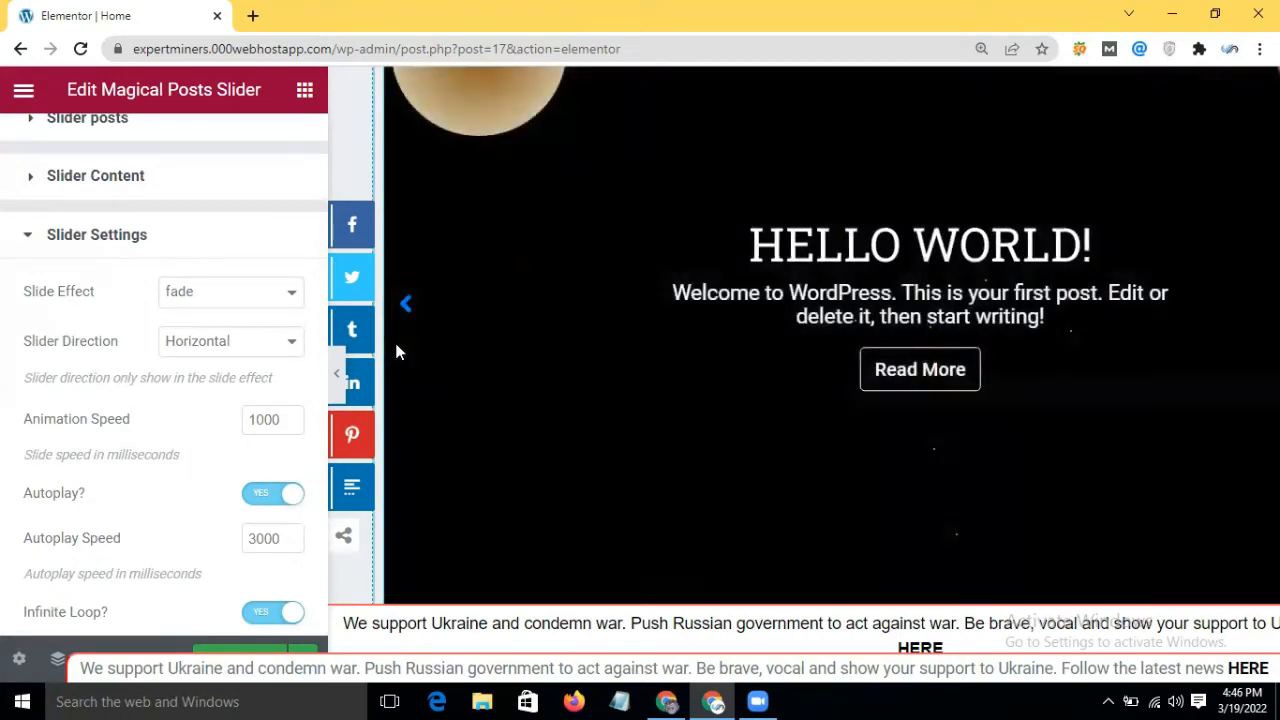
{"action": "left_click", "coordinate": [243, 351]}
{"action": "left_click", "coordinate": [210, 372]}
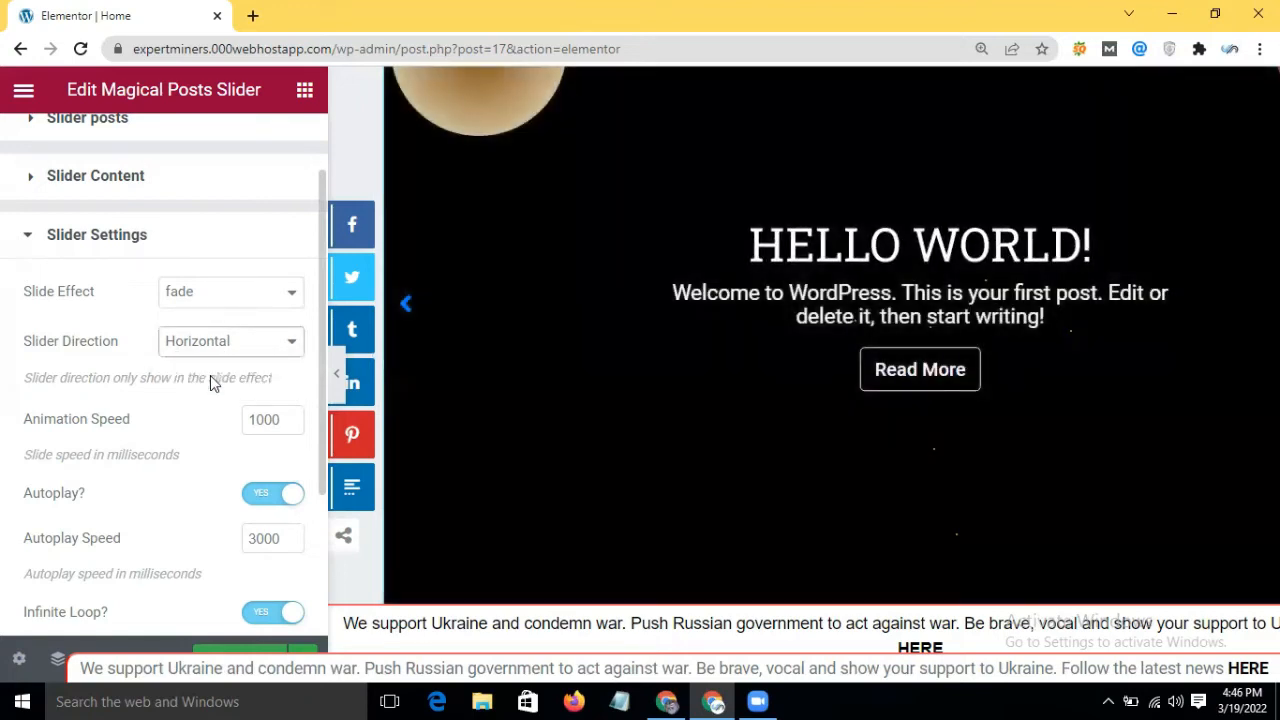
{"action": "left_click", "coordinate": [258, 344]}
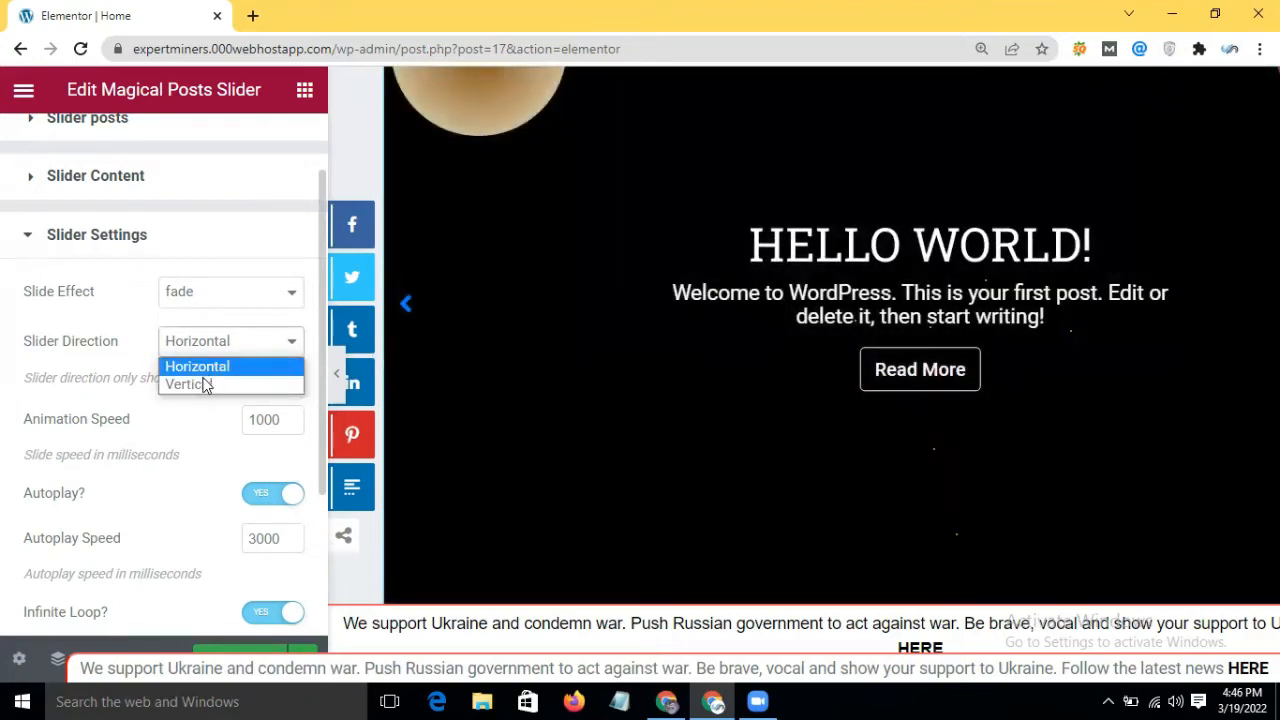
{"action": "left_click", "coordinate": [204, 386]}
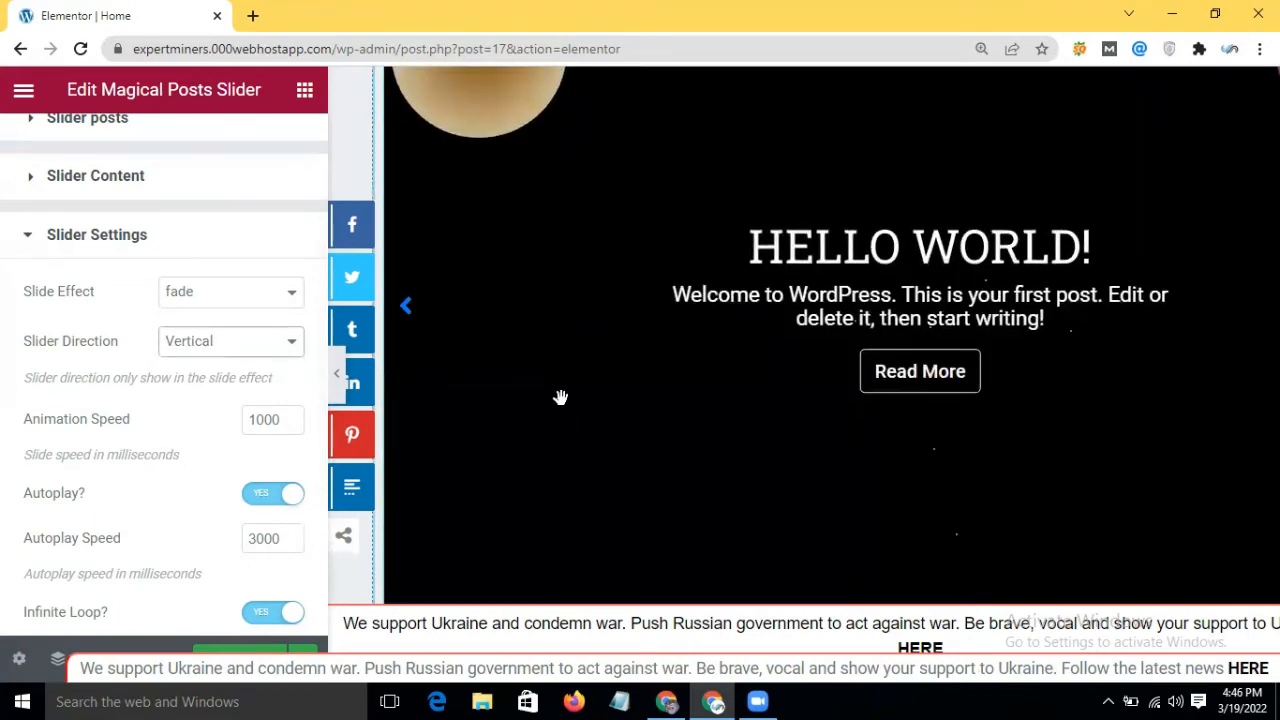
Check the slide change in the preview and set the slider direction back to Horizontal
{"action": "scroll", "coordinate": [560, 398], "scroll_direction": "up", "scroll_amount": 2}
{"action": "scroll", "coordinate": [558, 398], "scroll_direction": "down", "scroll_amount": 1}
{"action": "left_click", "coordinate": [413, 409]}
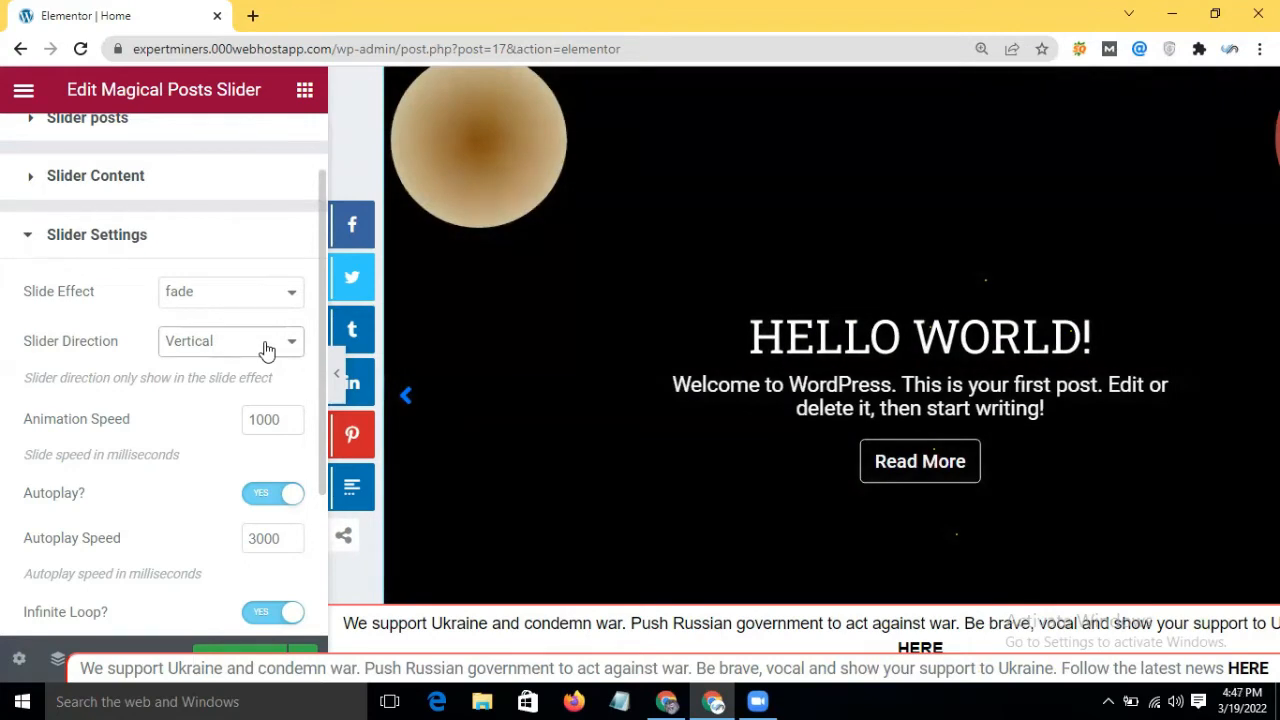
{"action": "left_click", "coordinate": [266, 349]}
{"action": "left_click", "coordinate": [238, 362]}
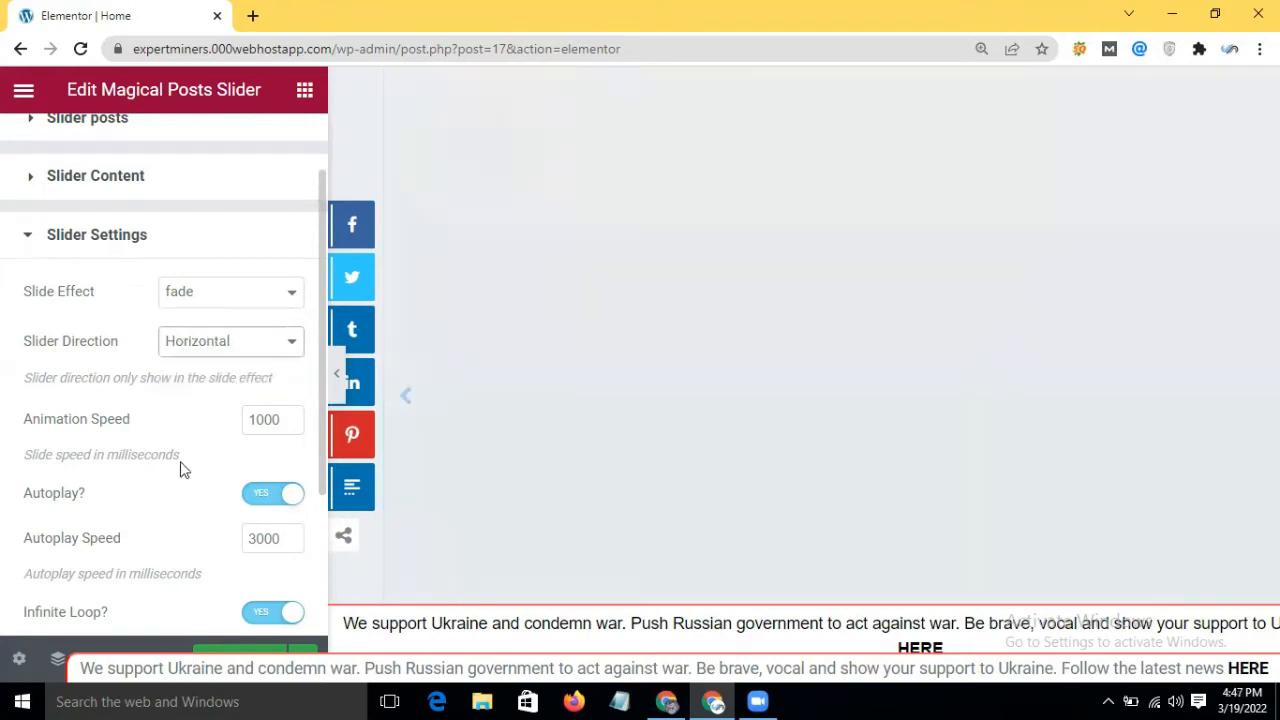
Switch the slider's autoplay off and back on
{"action": "scroll", "coordinate": [91, 451], "scroll_direction": "down", "scroll_amount": 2}
{"action": "left_click", "coordinate": [292, 271]}
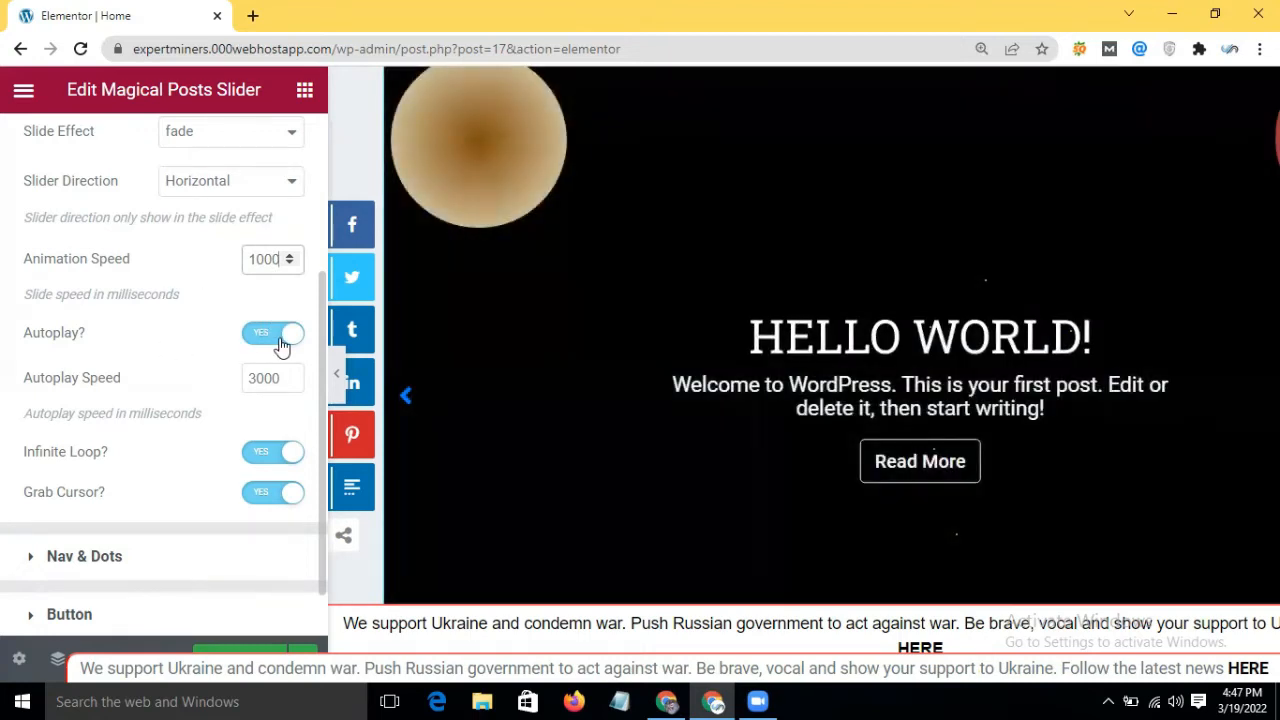
{"action": "left_click", "coordinate": [281, 340]}
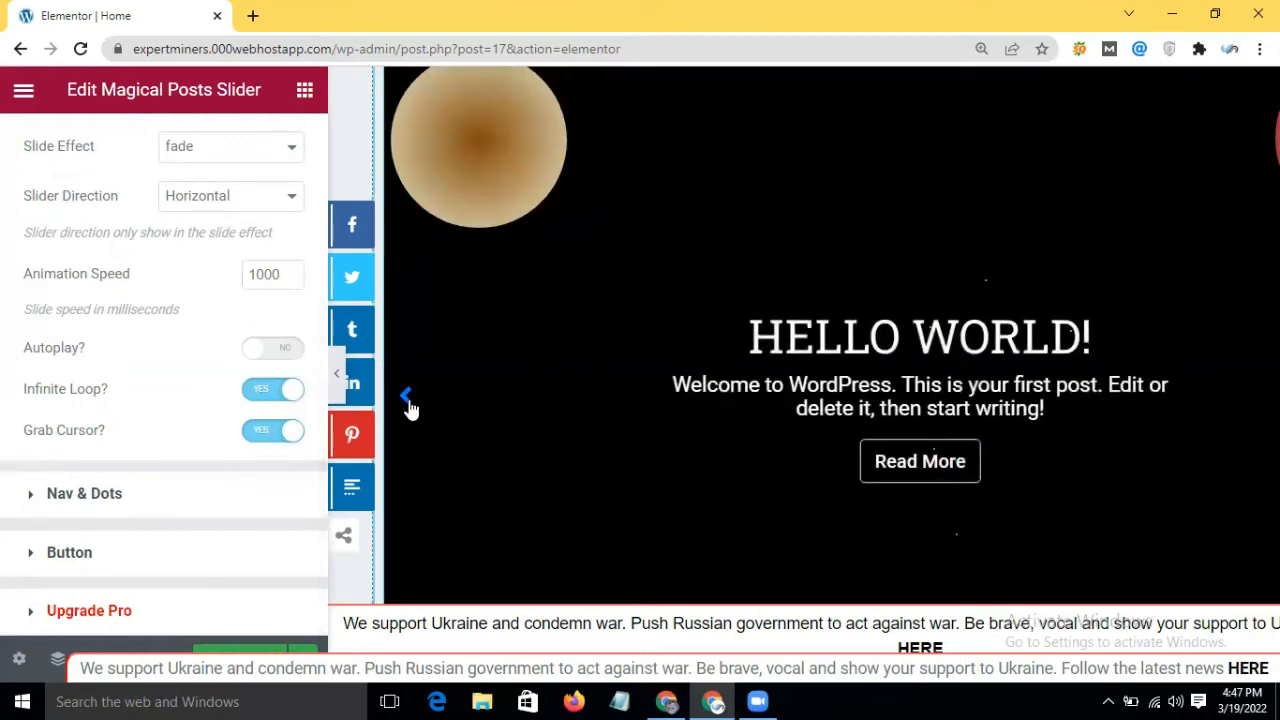
{"action": "left_click", "coordinate": [265, 358]}
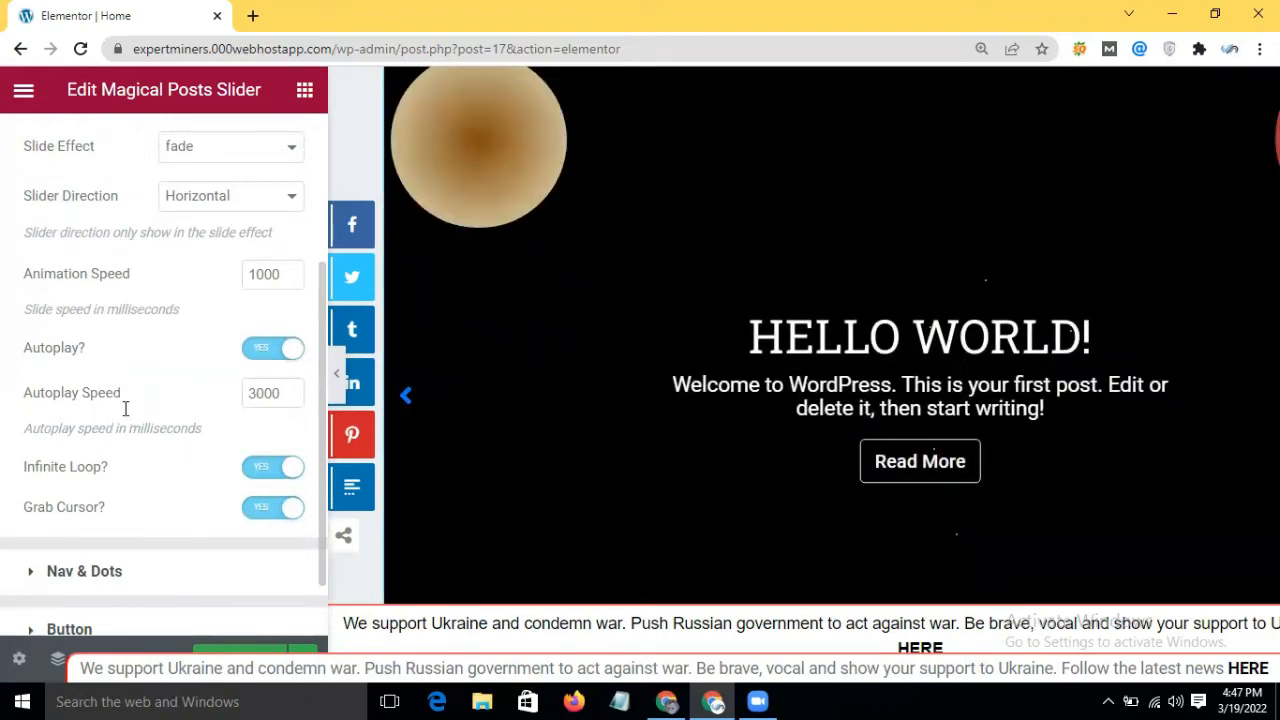
Switch the slider's grab cursor off and back on, and check the cursor over the slide preview
{"action": "scroll", "coordinate": [128, 406], "scroll_direction": "down", "scroll_amount": 1}
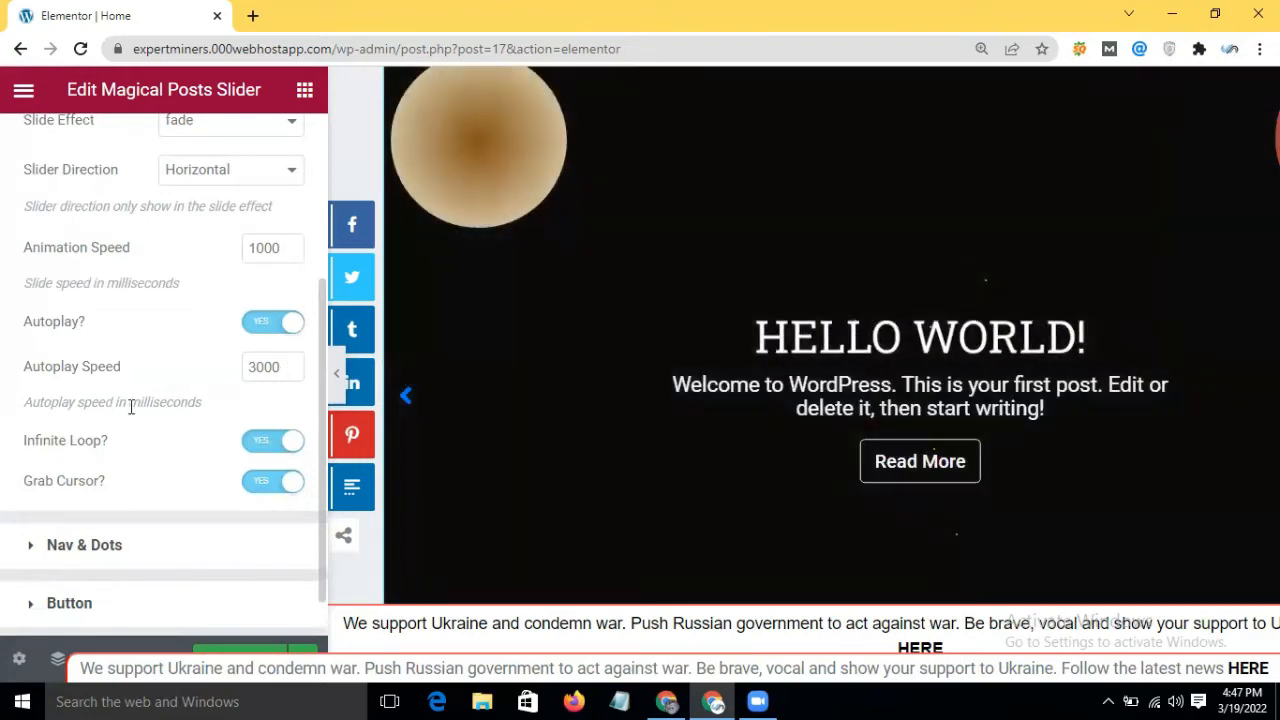
{"action": "scroll", "coordinate": [133, 413], "scroll_direction": "down", "scroll_amount": 2}
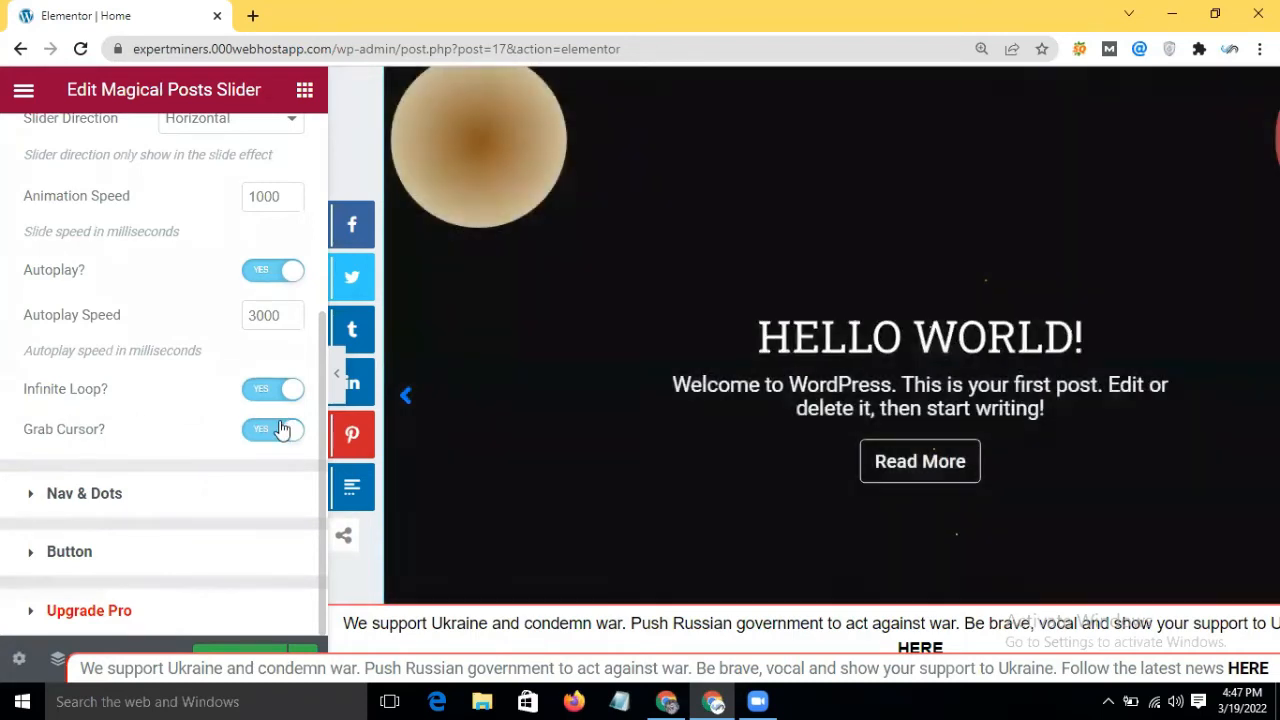
{"action": "left_click", "coordinate": [282, 429]}
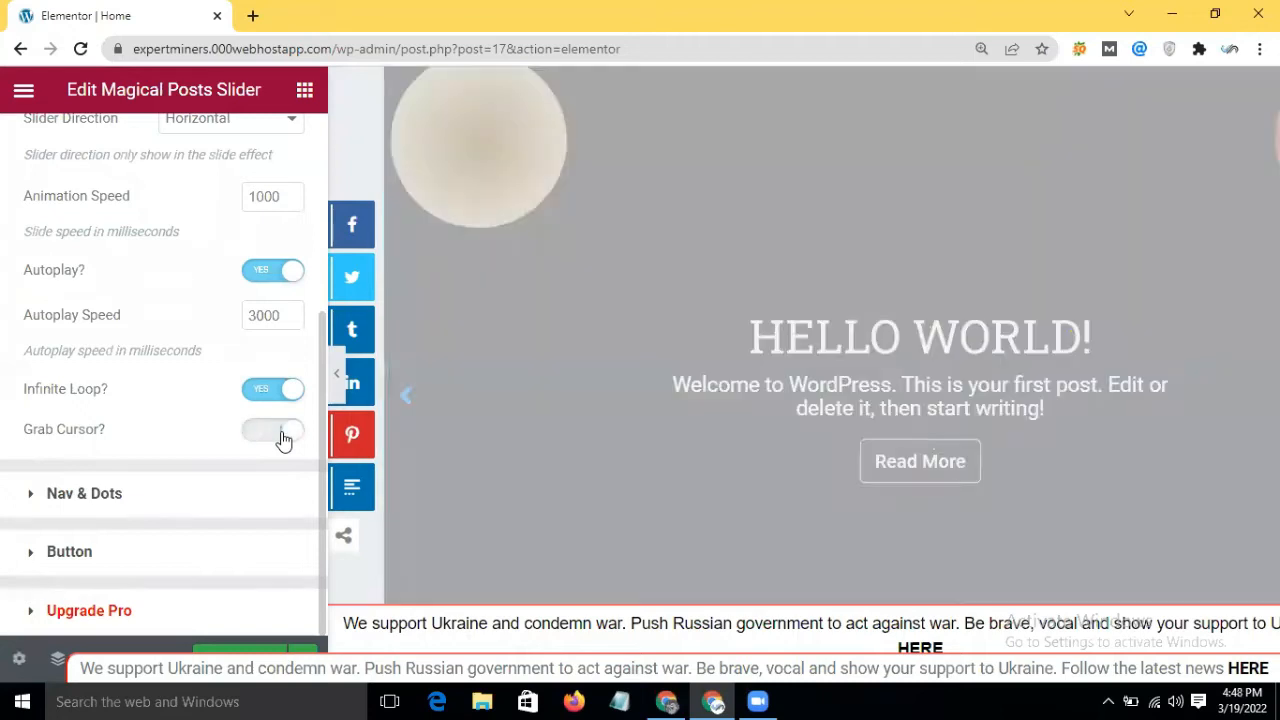
{"action": "left_click", "coordinate": [265, 431]}
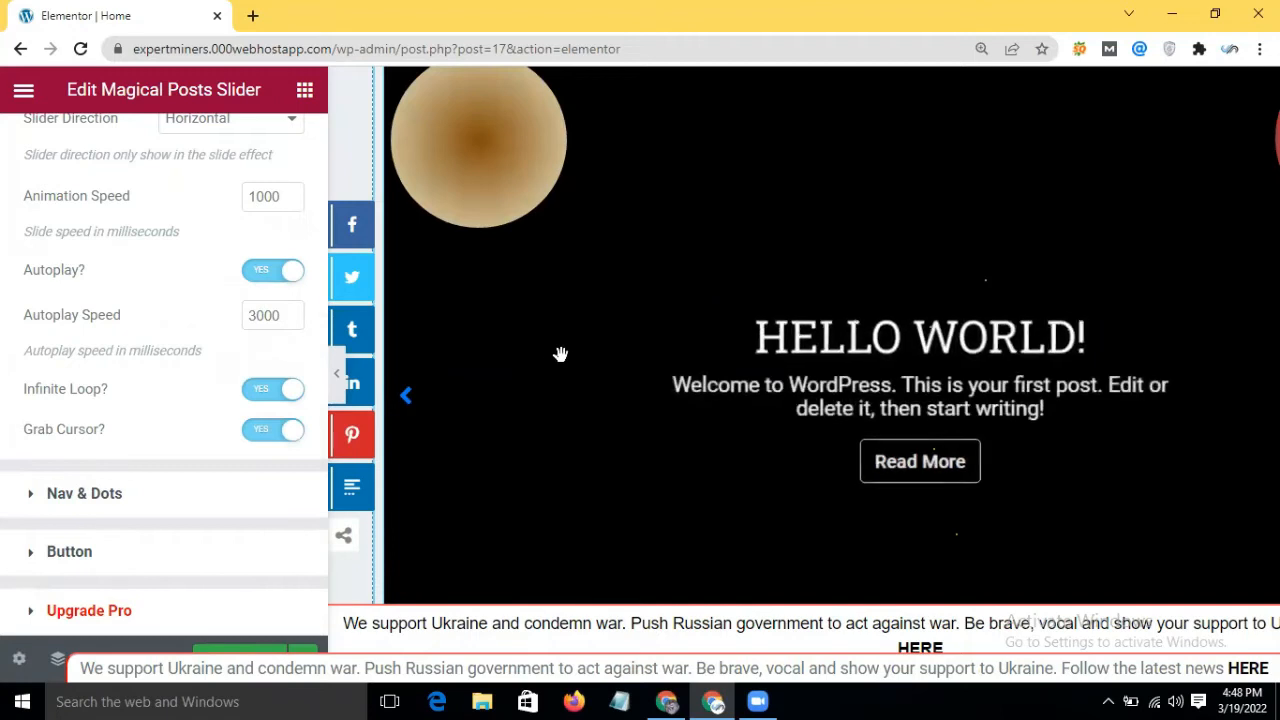
{"action": "scroll", "coordinate": [560, 354], "scroll_direction": "down", "scroll_amount": 3}
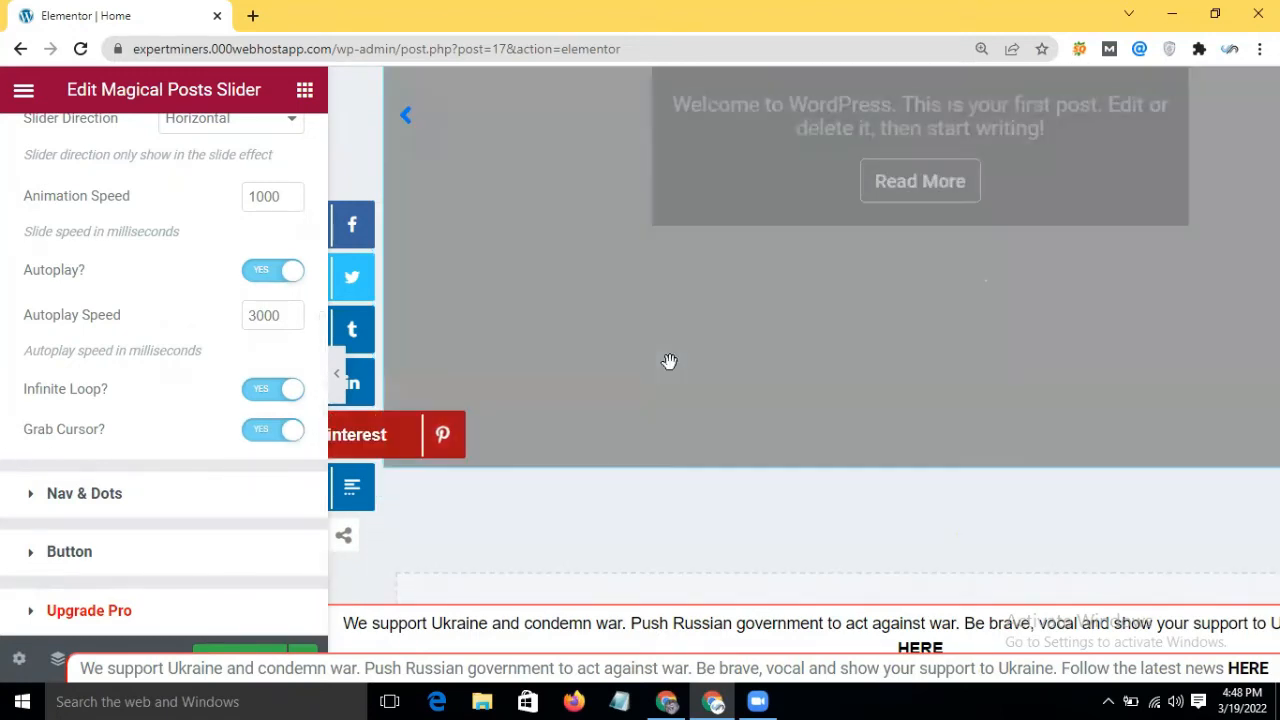
{"action": "scroll", "coordinate": [669, 361], "scroll_direction": "up", "scroll_amount": 1}
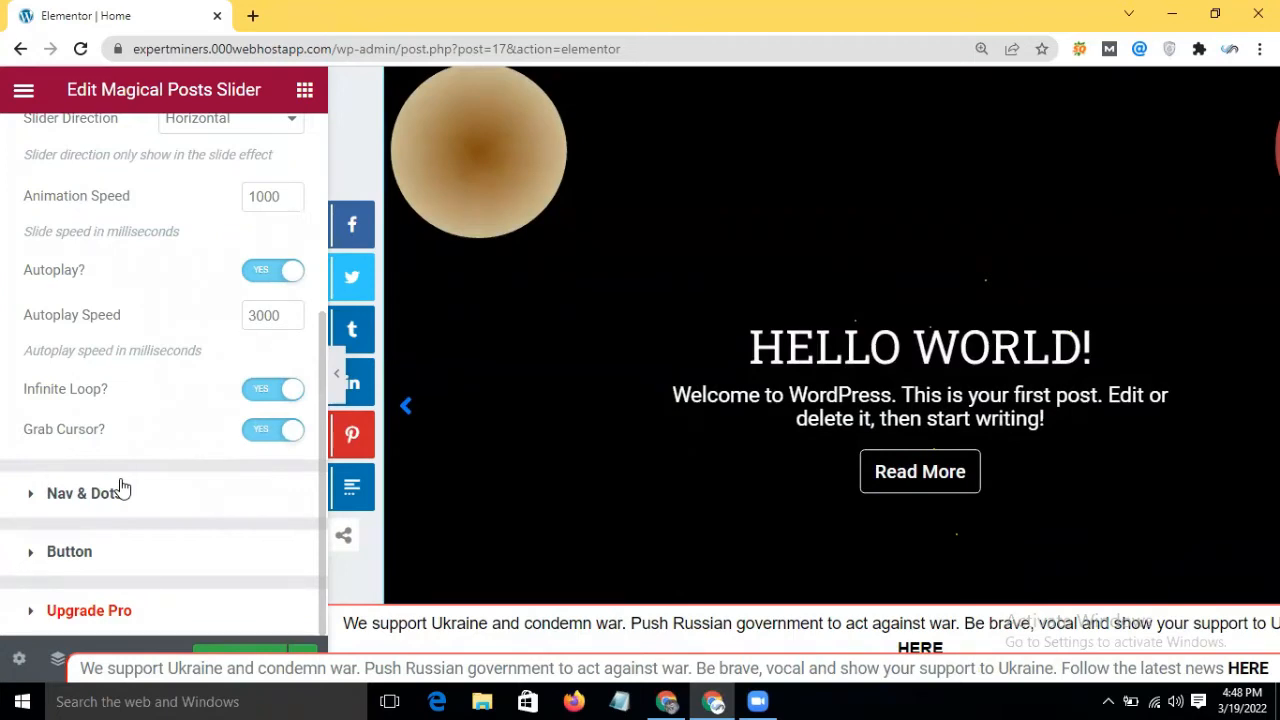
Review the slider's navigation and dots settings, including the previous and next icons
{"action": "left_click", "coordinate": [100, 493]}
{"action": "scroll", "coordinate": [165, 446], "scroll_direction": "down", "scroll_amount": 3}
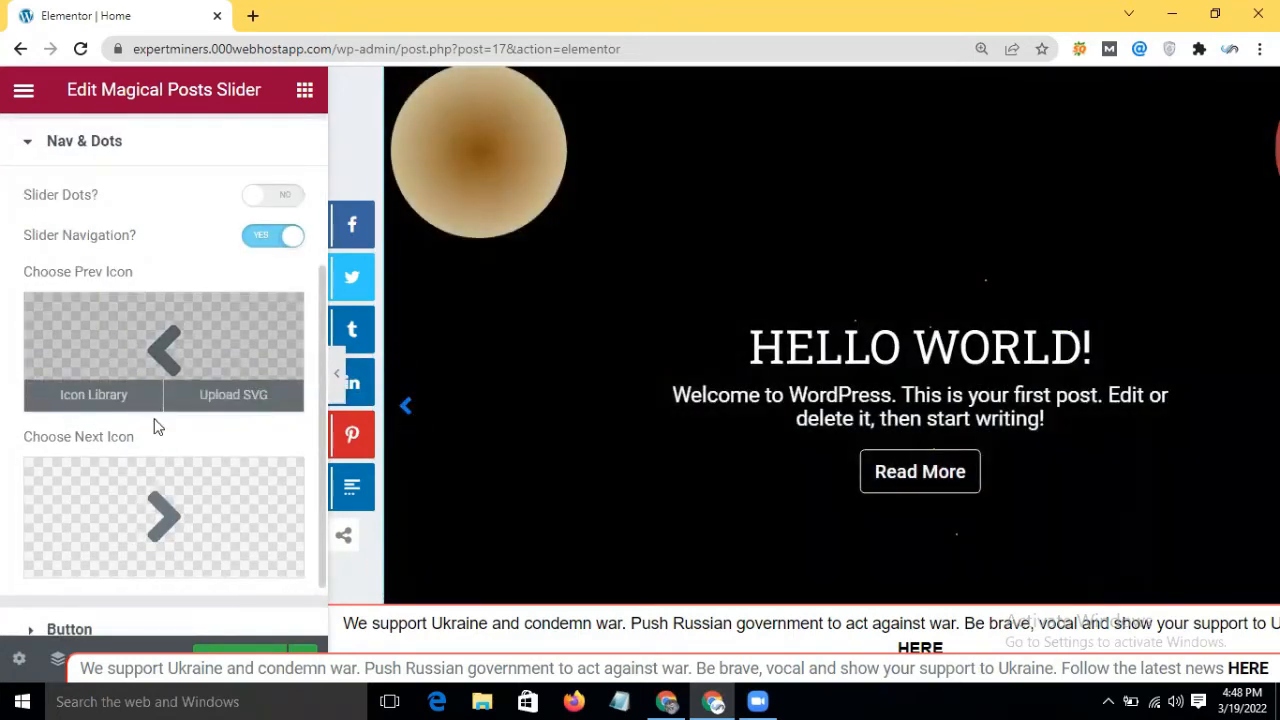
{"action": "scroll", "coordinate": [163, 449], "scroll_direction": "down", "scroll_amount": 1}
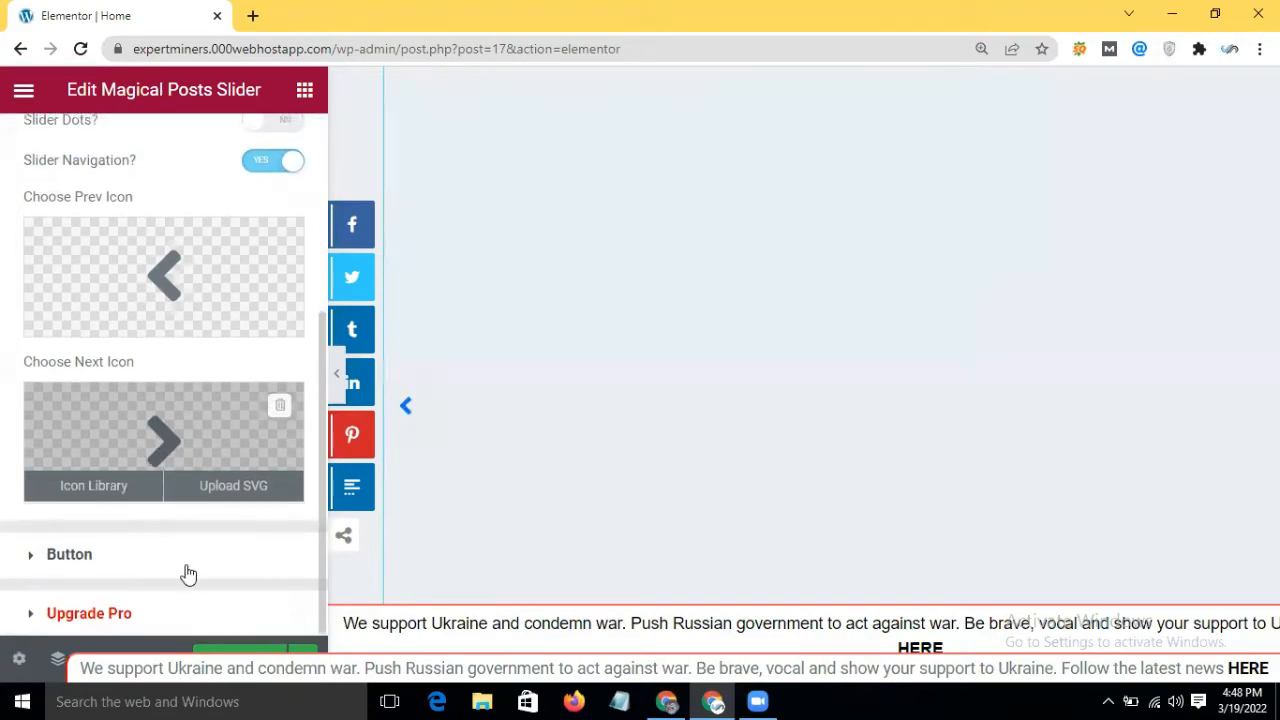
Open the slider's button settings and switch the post link off and back on
{"action": "left_click", "coordinate": [157, 571]}
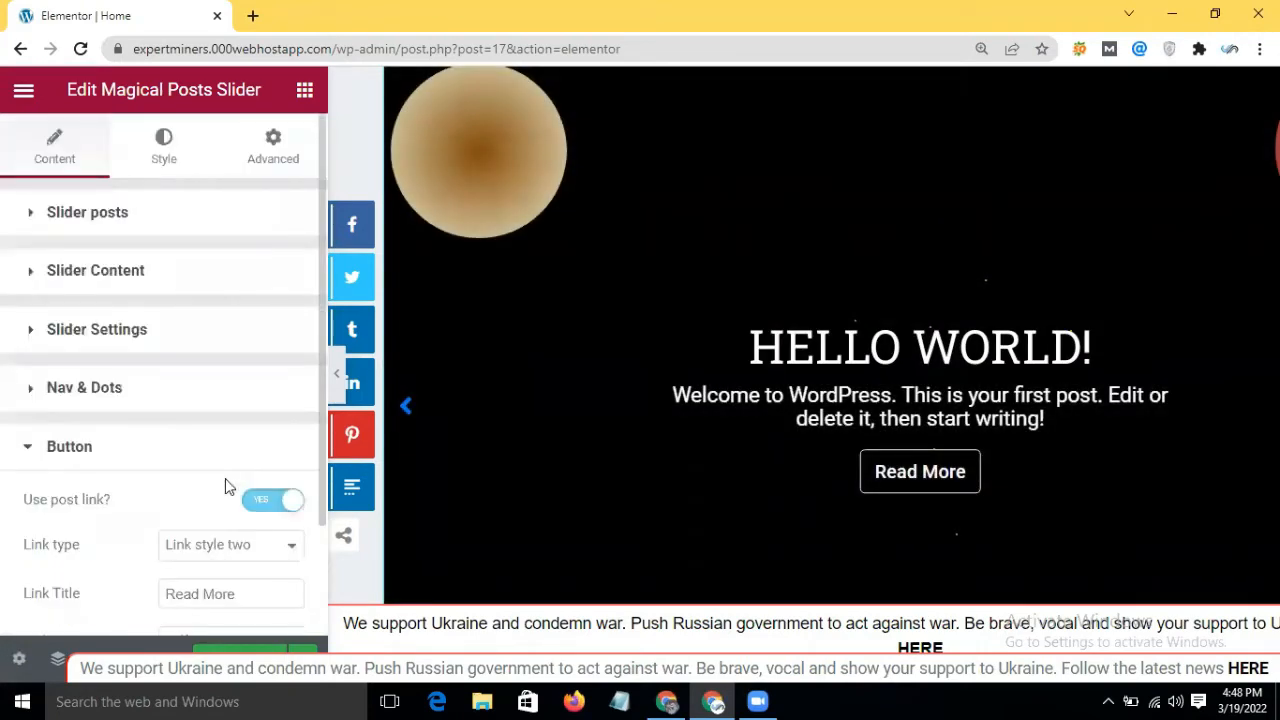
{"action": "scroll", "coordinate": [225, 486], "scroll_direction": "down", "scroll_amount": 2}
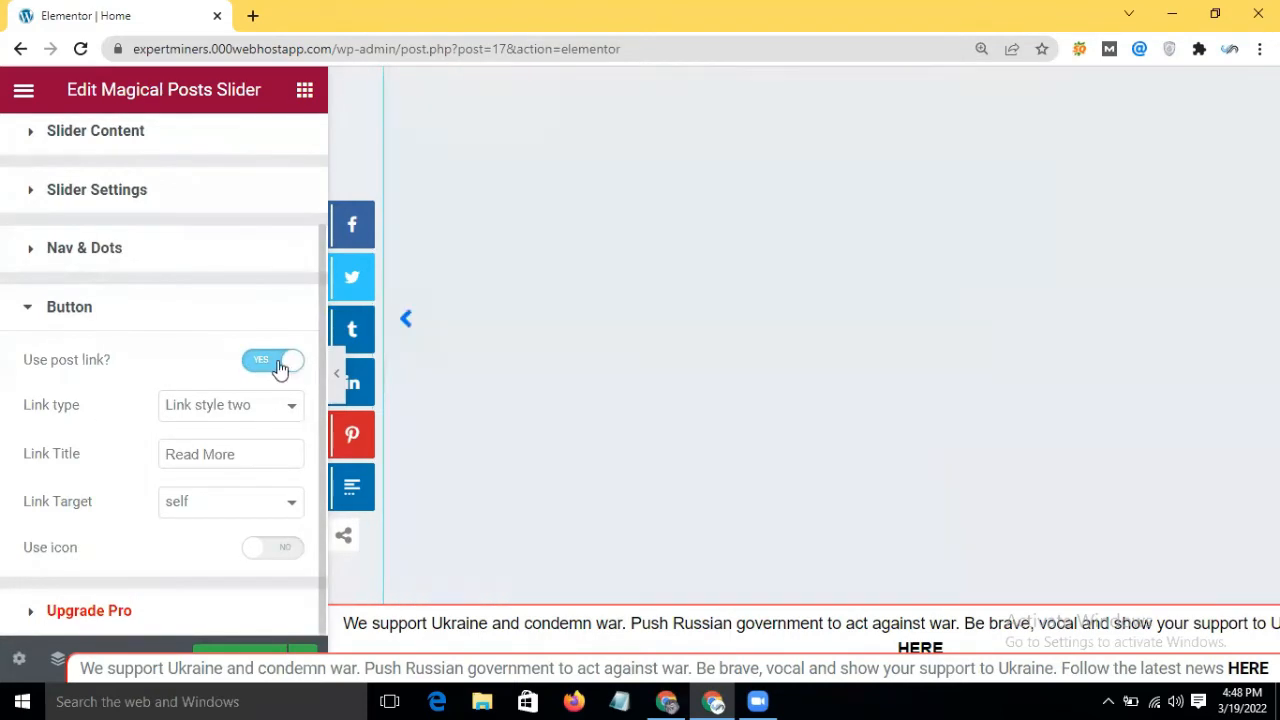
{"action": "left_click", "coordinate": [280, 369]}
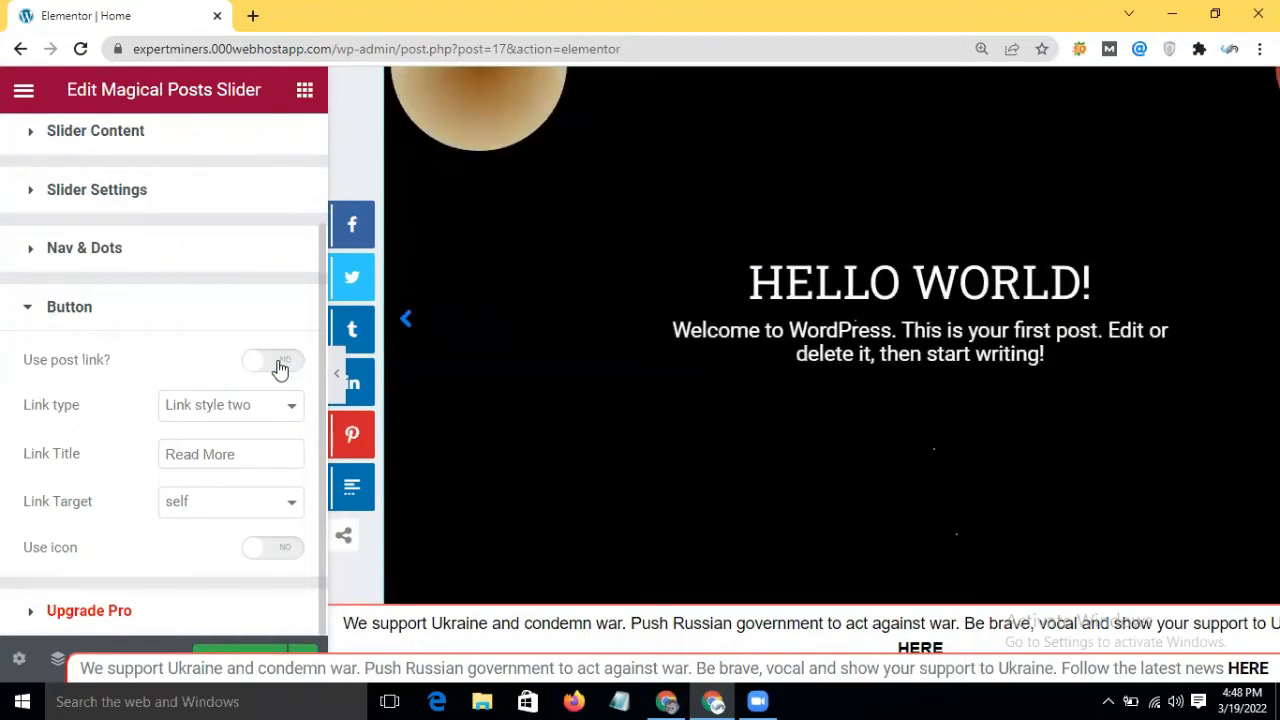
{"action": "left_click", "coordinate": [280, 366]}
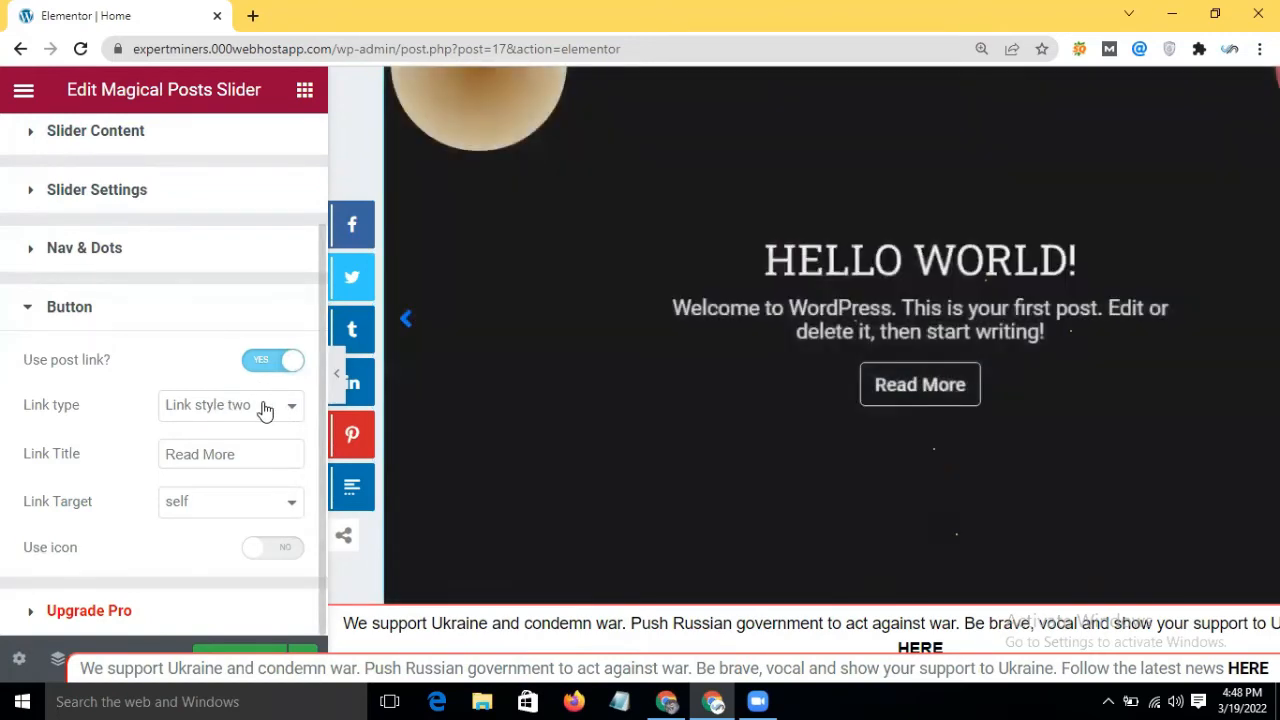
Set the link type of the slide's post link to Button
{"action": "left_click", "coordinate": [265, 406]}
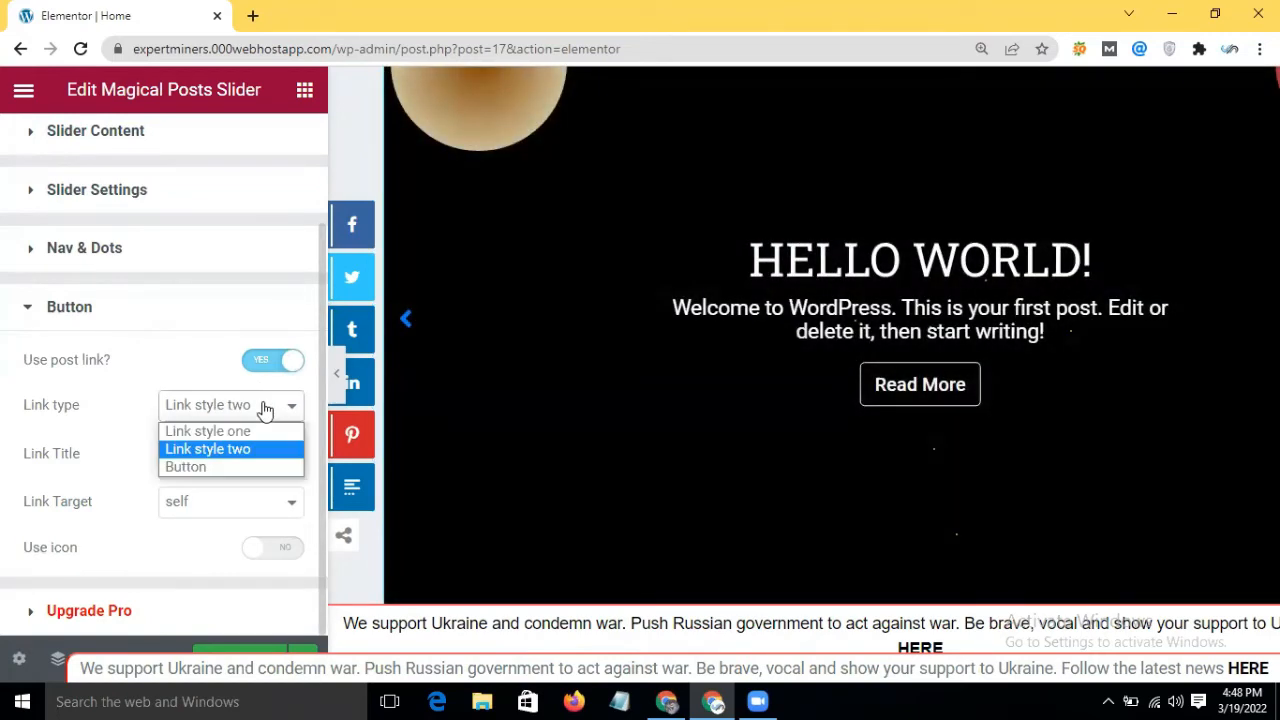
{"action": "left_click", "coordinate": [211, 464]}
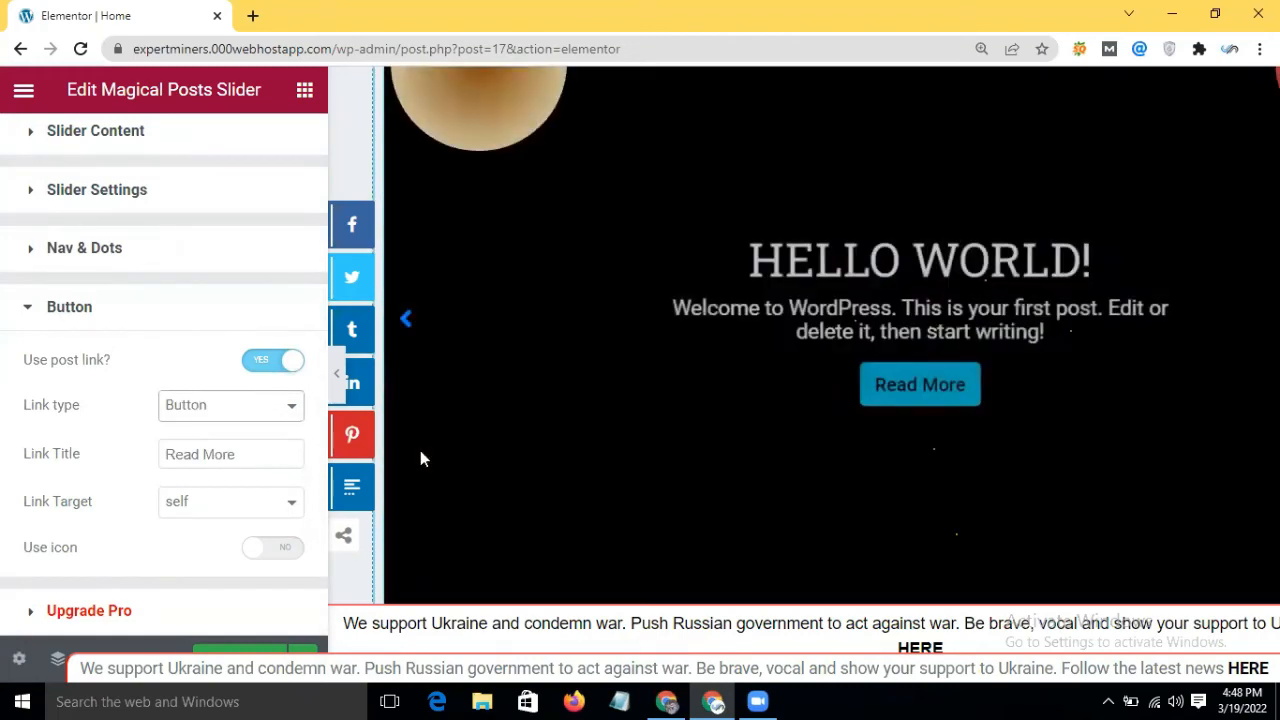
{"action": "left_click", "coordinate": [274, 410]}
{"action": "left_click", "coordinate": [141, 397]}
{"action": "left_click_drag", "start_coordinate": [141, 397], "coordinate": [101, 445]}
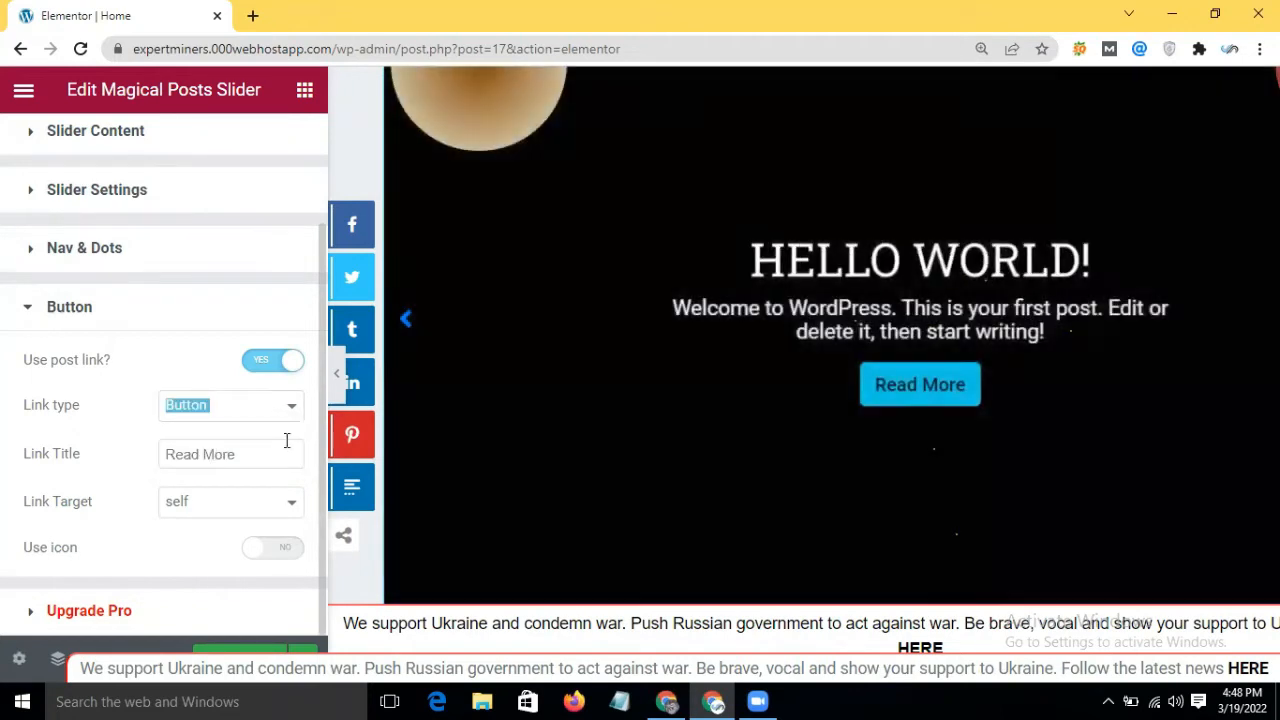
Replace the link title of the slide button with "more"
{"action": "left_click", "coordinate": [286, 441]}
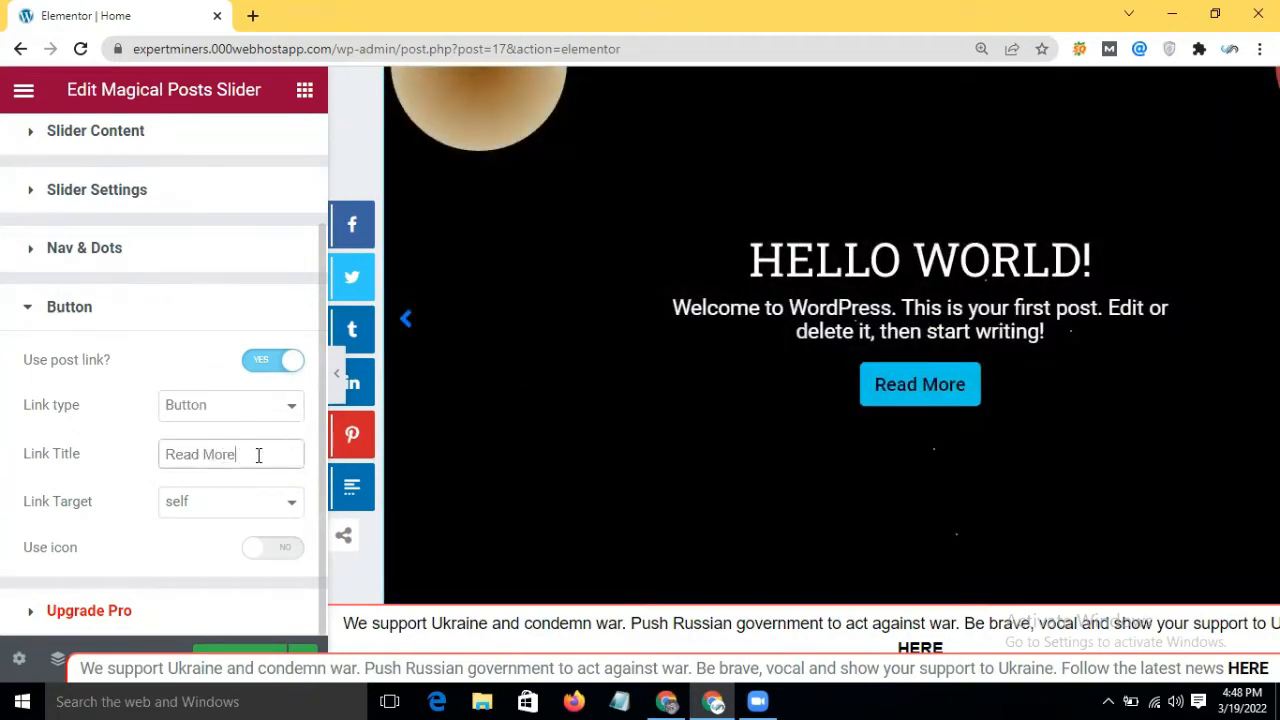
{"action": "key", "text": "BackSpace"}
{"action": "key", "text": "BackSpace"}
{"action": "key", "text": "BackSpace"}
{"action": "key", "text": "BackSpace"}
{"action": "key", "text": "BackSpace"}
{"action": "key", "text": "BackSpace"}
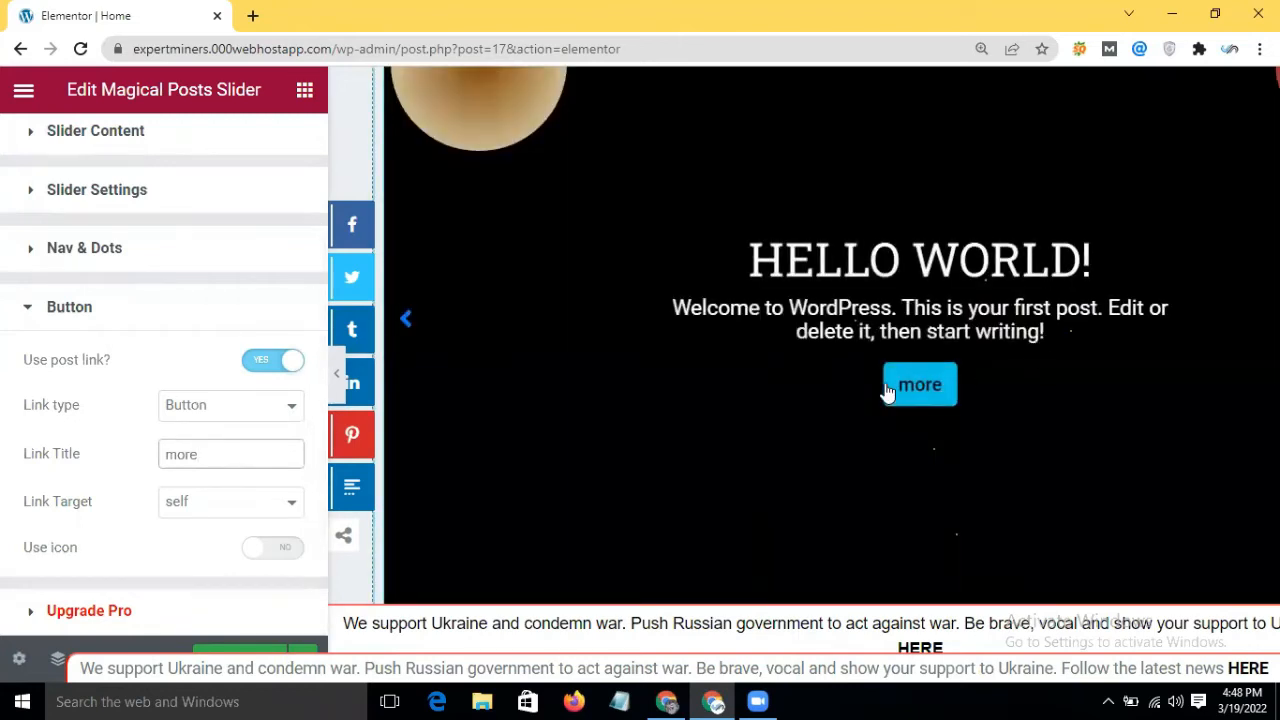
Set the slide button's link target to Blank and return it to self
{"action": "left_click", "coordinate": [250, 510]}
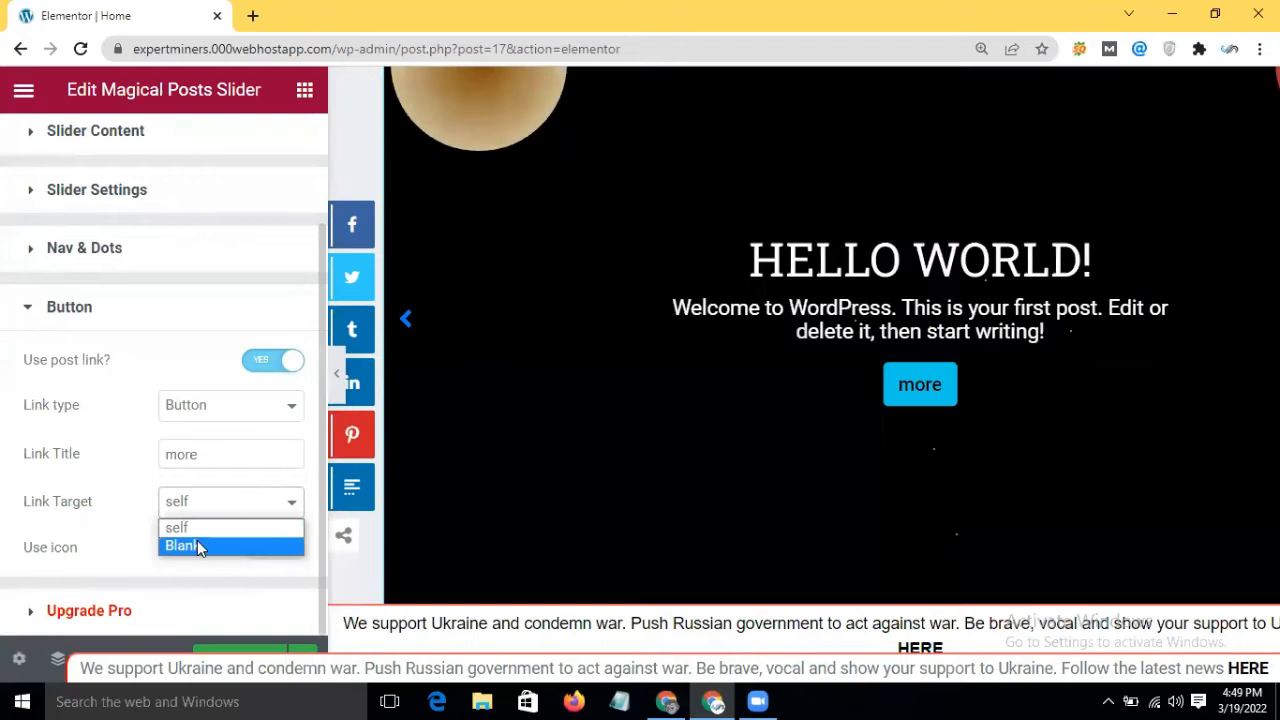
{"action": "left_click", "coordinate": [198, 544]}
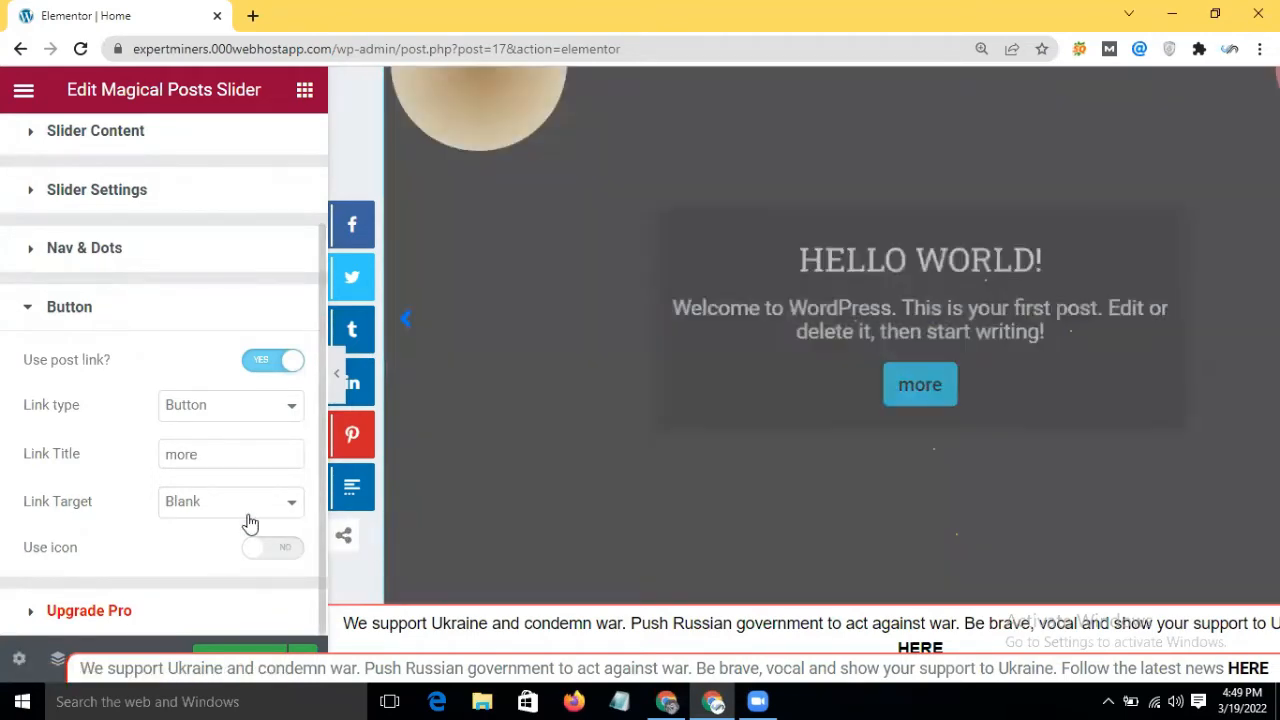
{"action": "left_click", "coordinate": [249, 512]}
{"action": "left_click", "coordinate": [188, 528]}
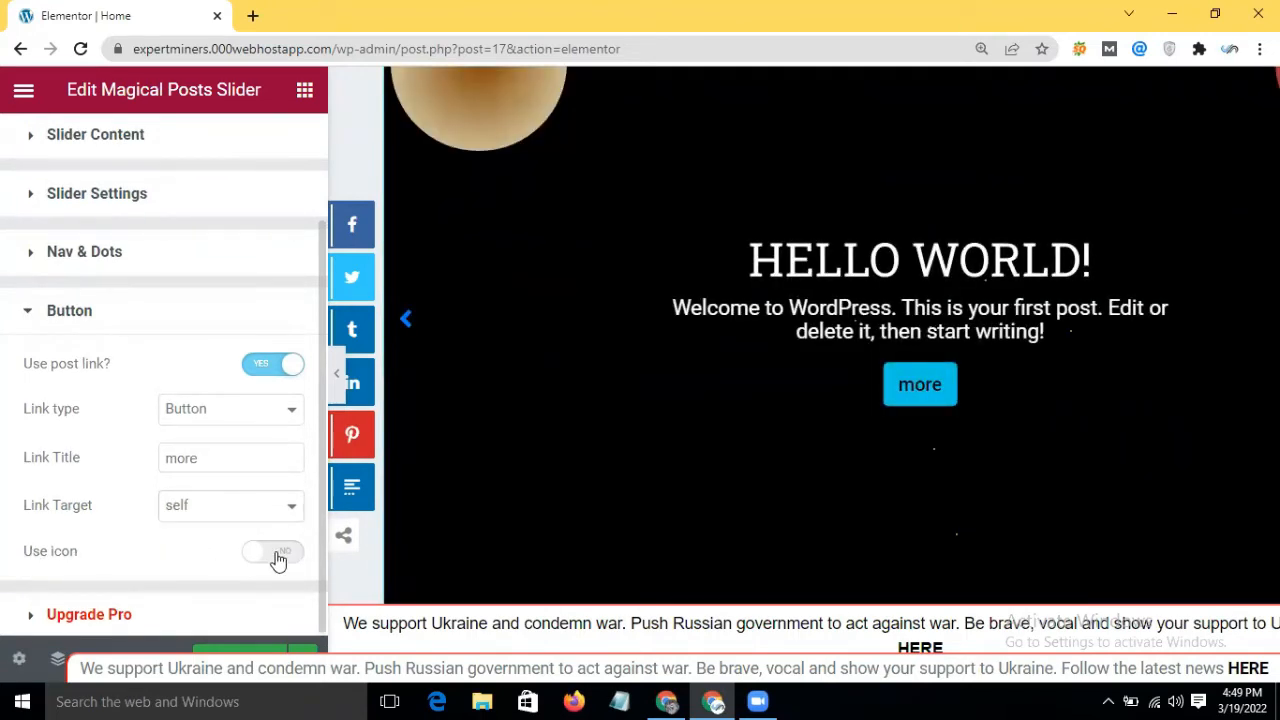
Enable the icon on the slide button and review its icon, position and spacing options
{"action": "left_click", "coordinate": [275, 553]}
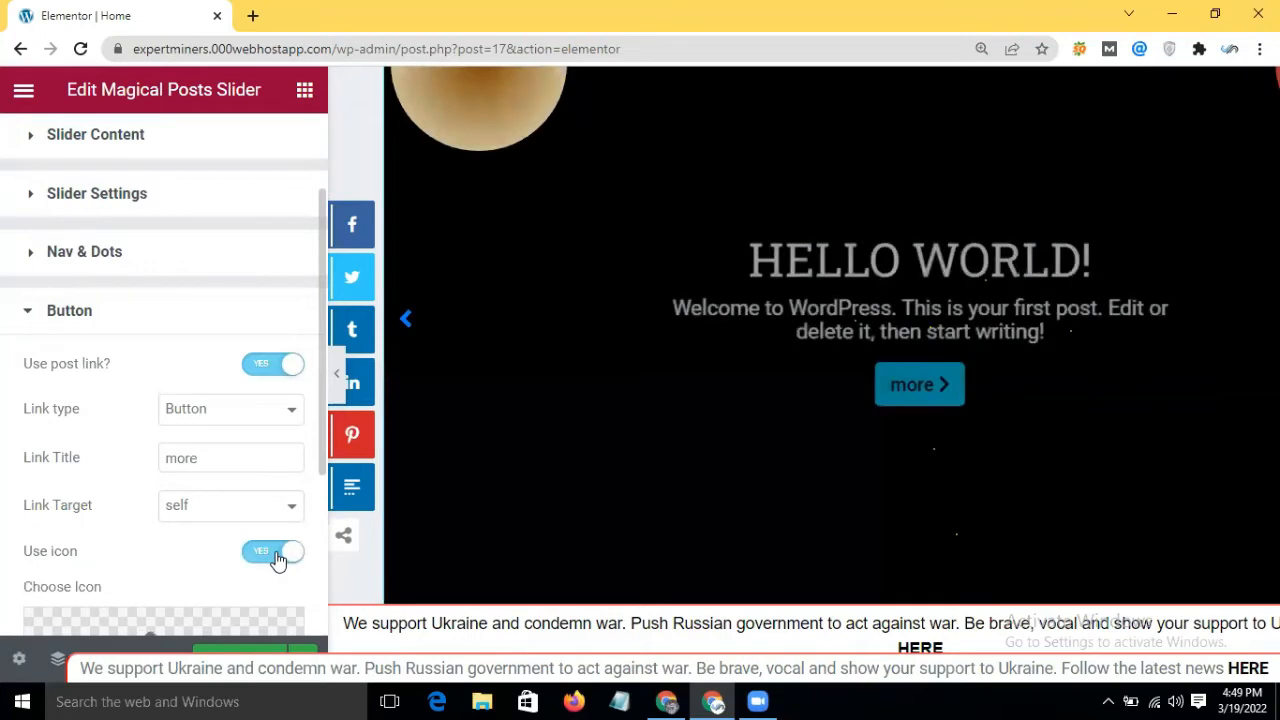
{"action": "scroll", "coordinate": [278, 560], "scroll_direction": "down", "scroll_amount": 3}
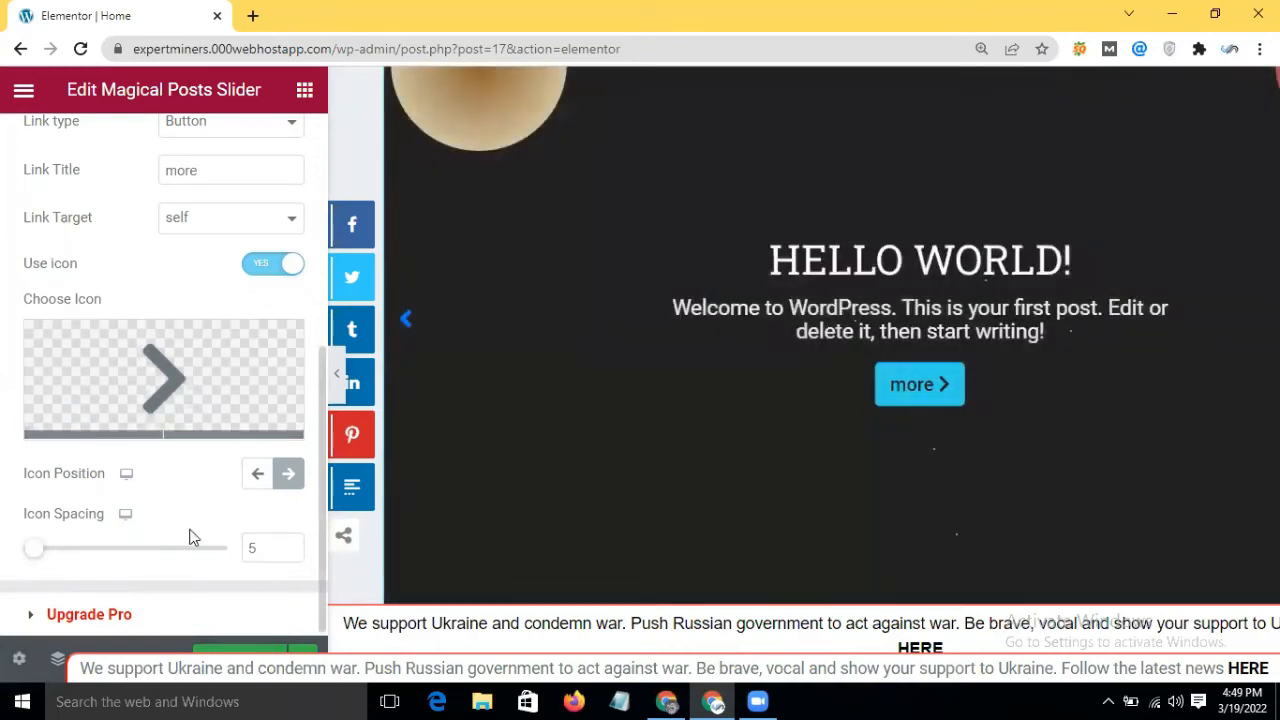
{"action": "scroll", "coordinate": [191, 535], "scroll_direction": "up", "scroll_amount": 5}
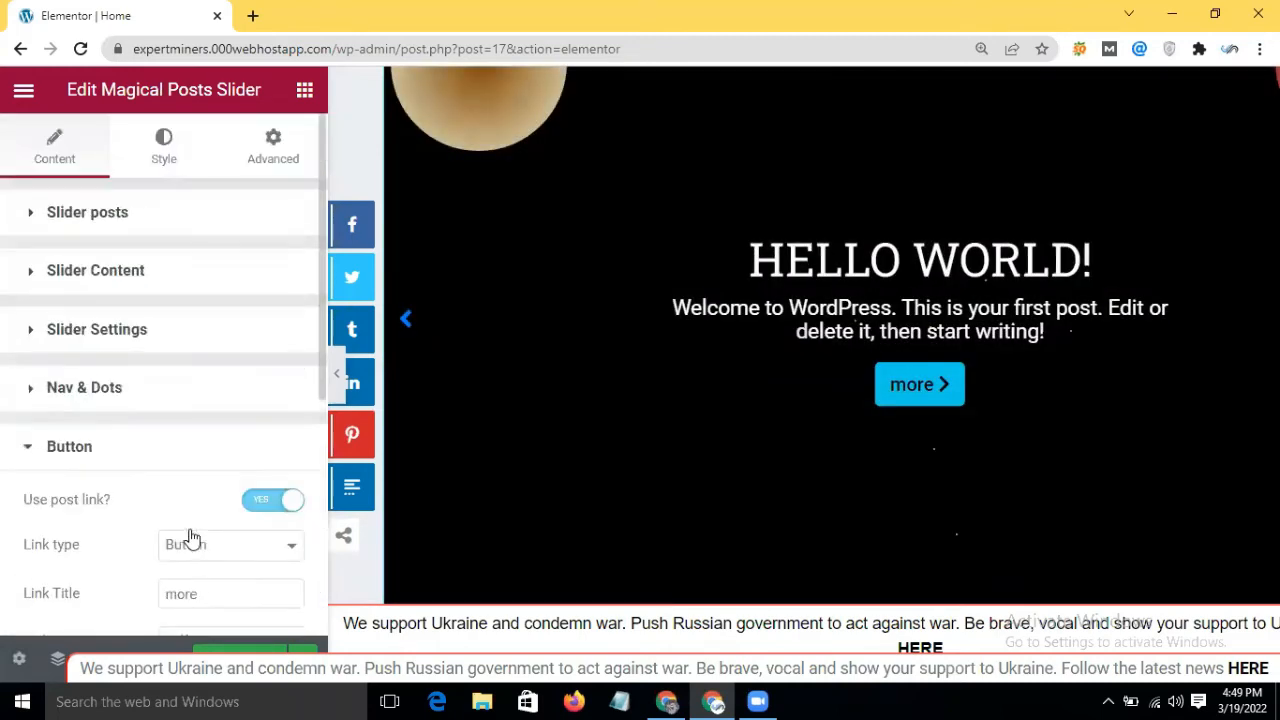
Open the slider item style settings and switch the slider's auto height off and back on
{"action": "left_click", "coordinate": [150, 158]}
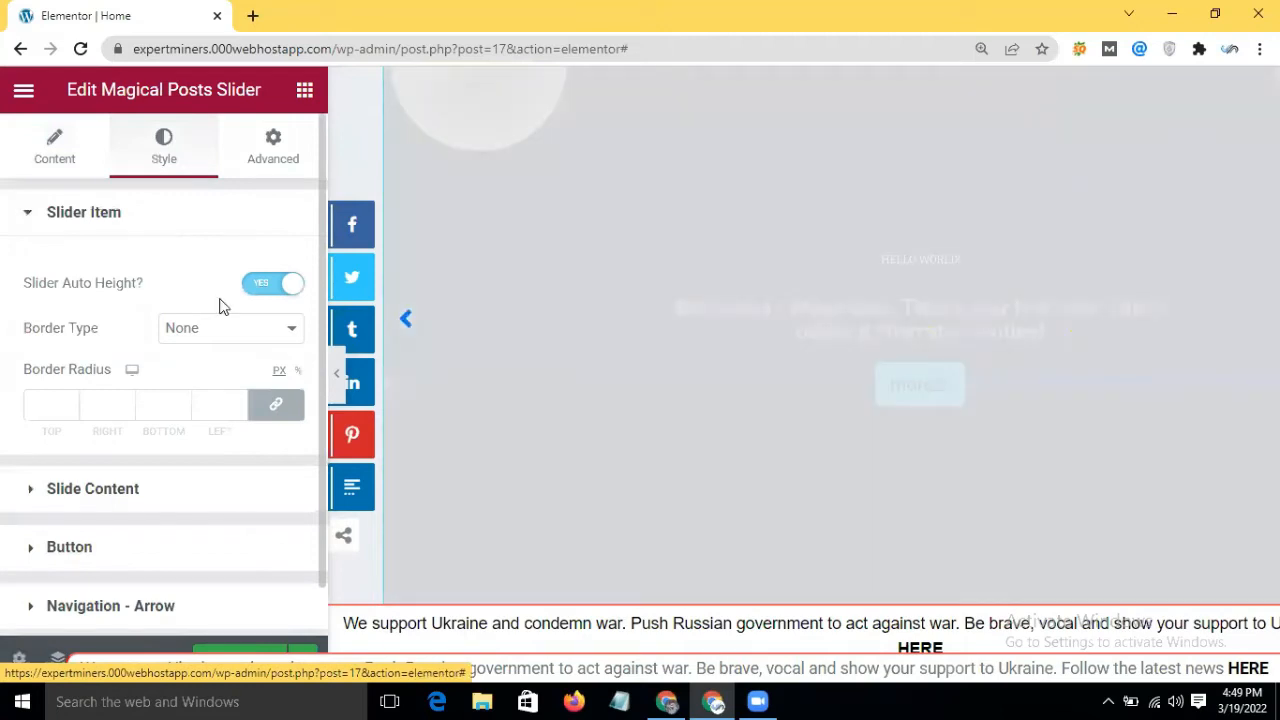
{"action": "scroll", "coordinate": [222, 308], "scroll_direction": "down", "scroll_amount": 1}
{"action": "scroll", "coordinate": [222, 308], "scroll_direction": "up", "scroll_amount": 1}
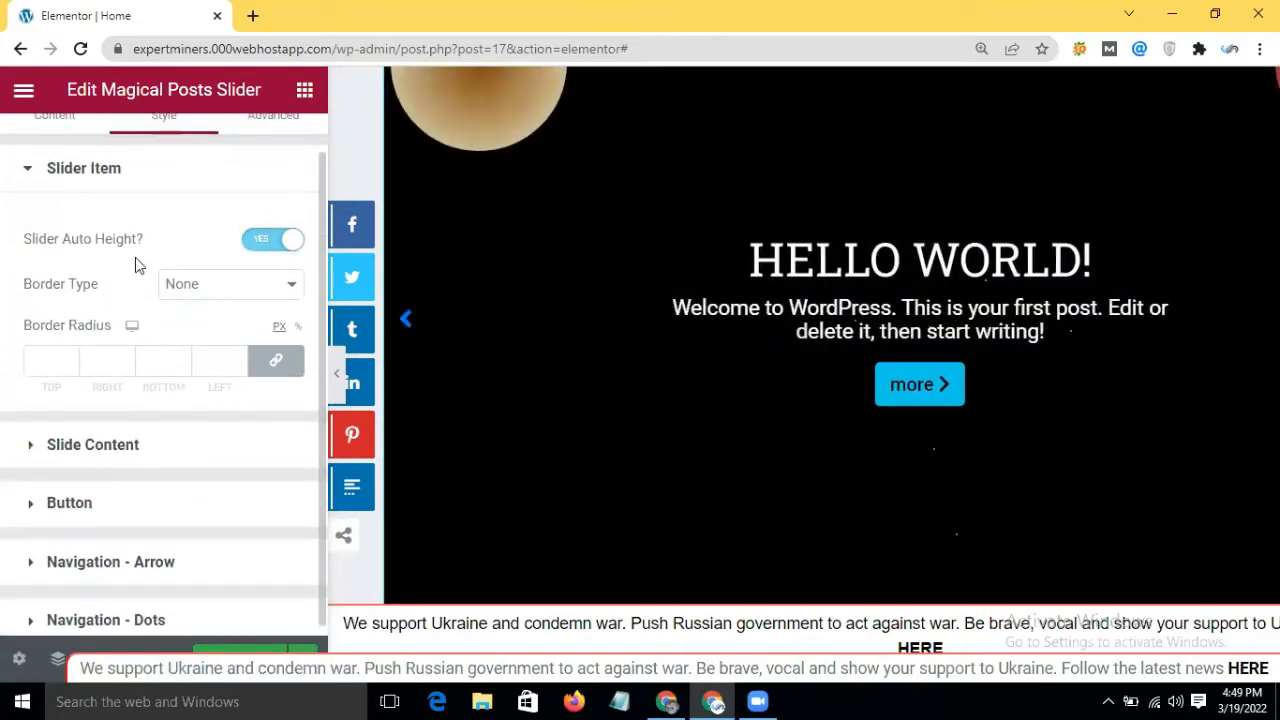
{"action": "left_click", "coordinate": [276, 241]}
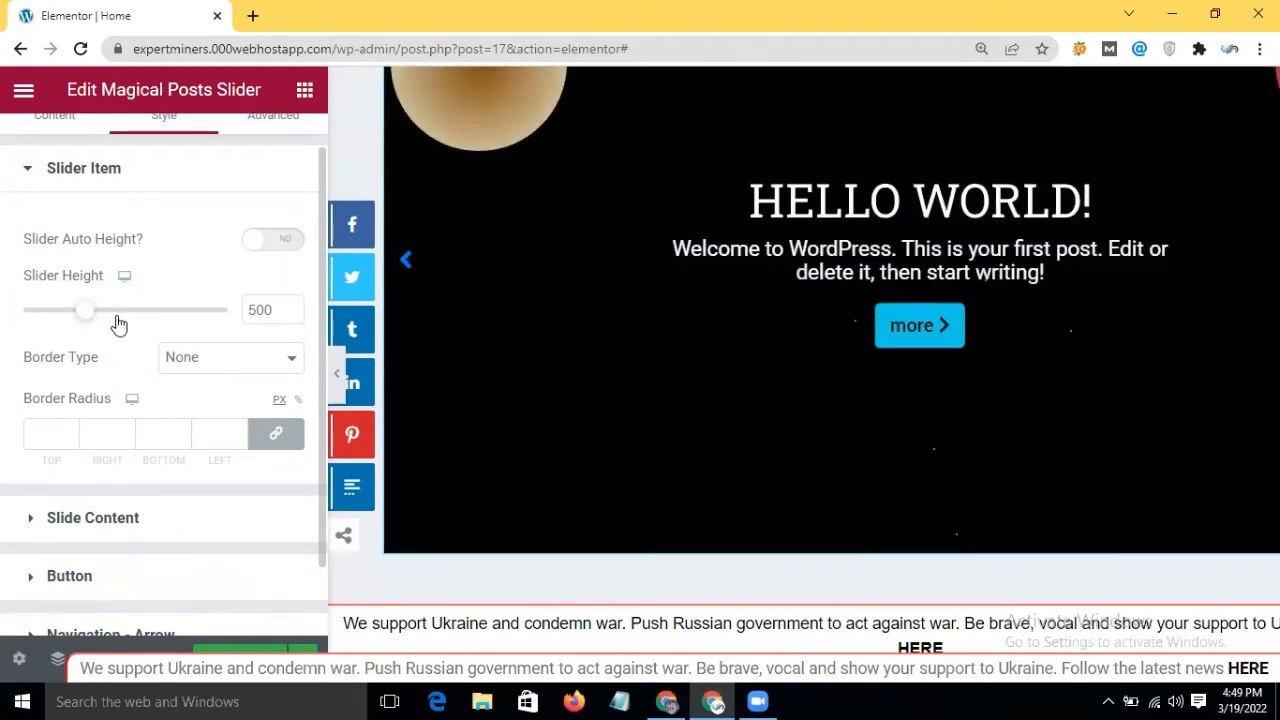
{"action": "left_click", "coordinate": [272, 240]}
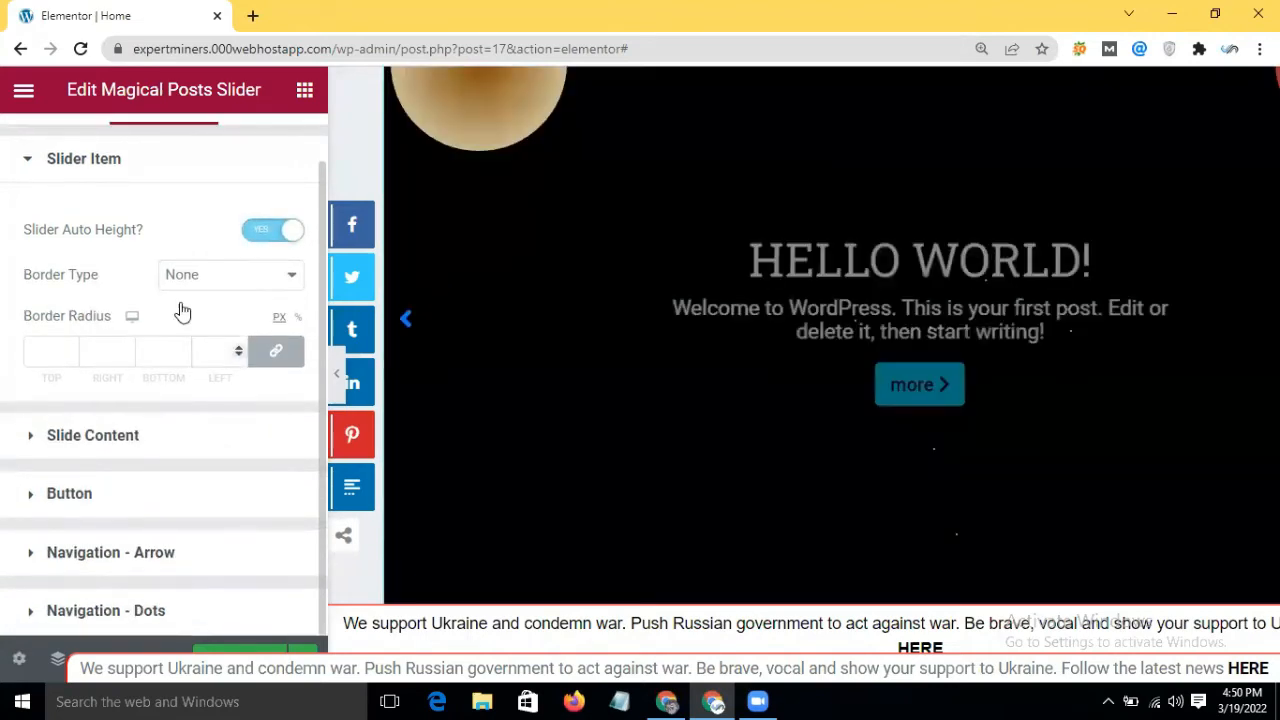
Set the slider item's border type to Double
{"action": "left_click", "coordinate": [250, 283]}
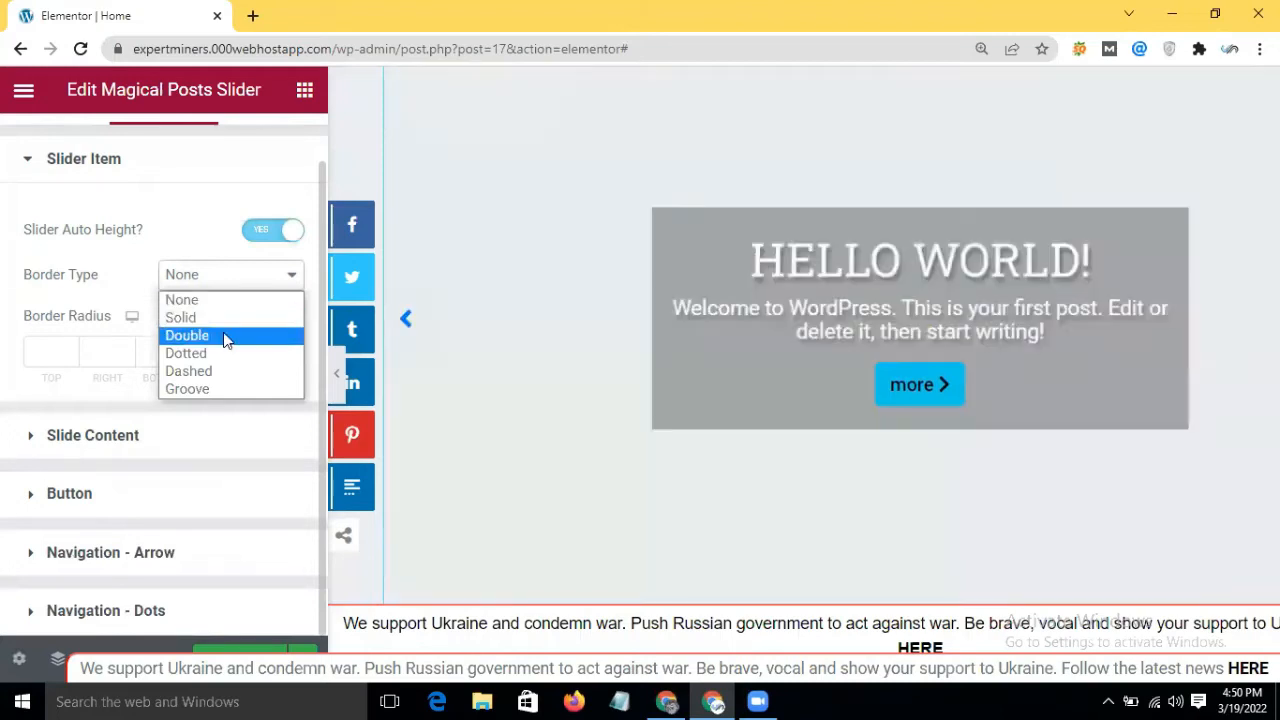
{"action": "left_click", "coordinate": [224, 334]}
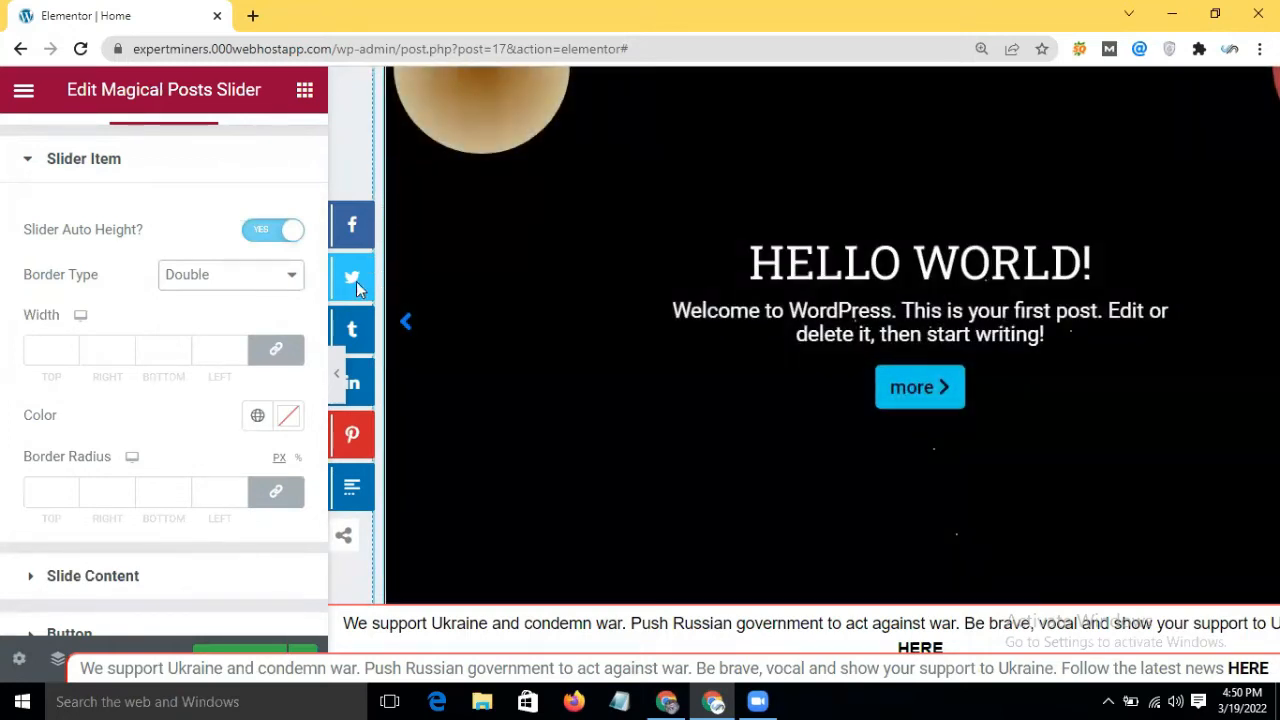
{"action": "left_click", "coordinate": [240, 275]}
{"action": "left_click", "coordinate": [240, 275]}
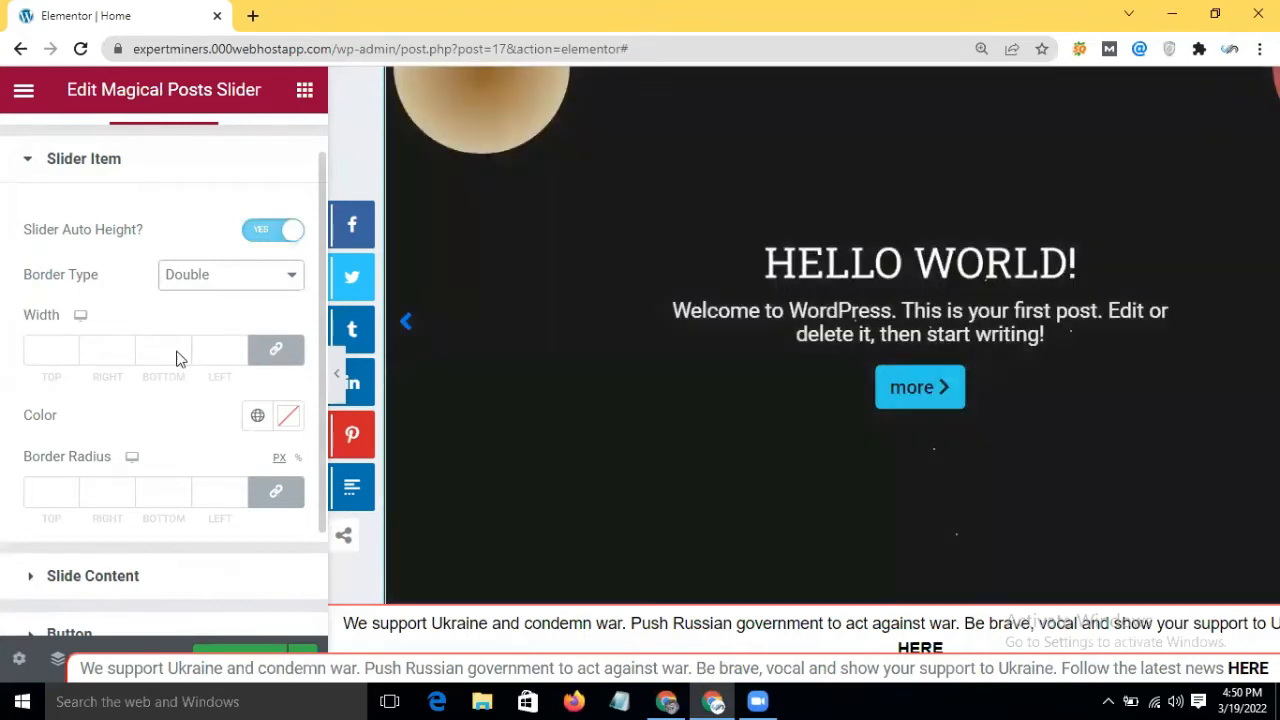
Review the slide content style options and the slider widget's advanced settings
{"action": "scroll", "coordinate": [131, 451], "scroll_direction": "down", "scroll_amount": 2}
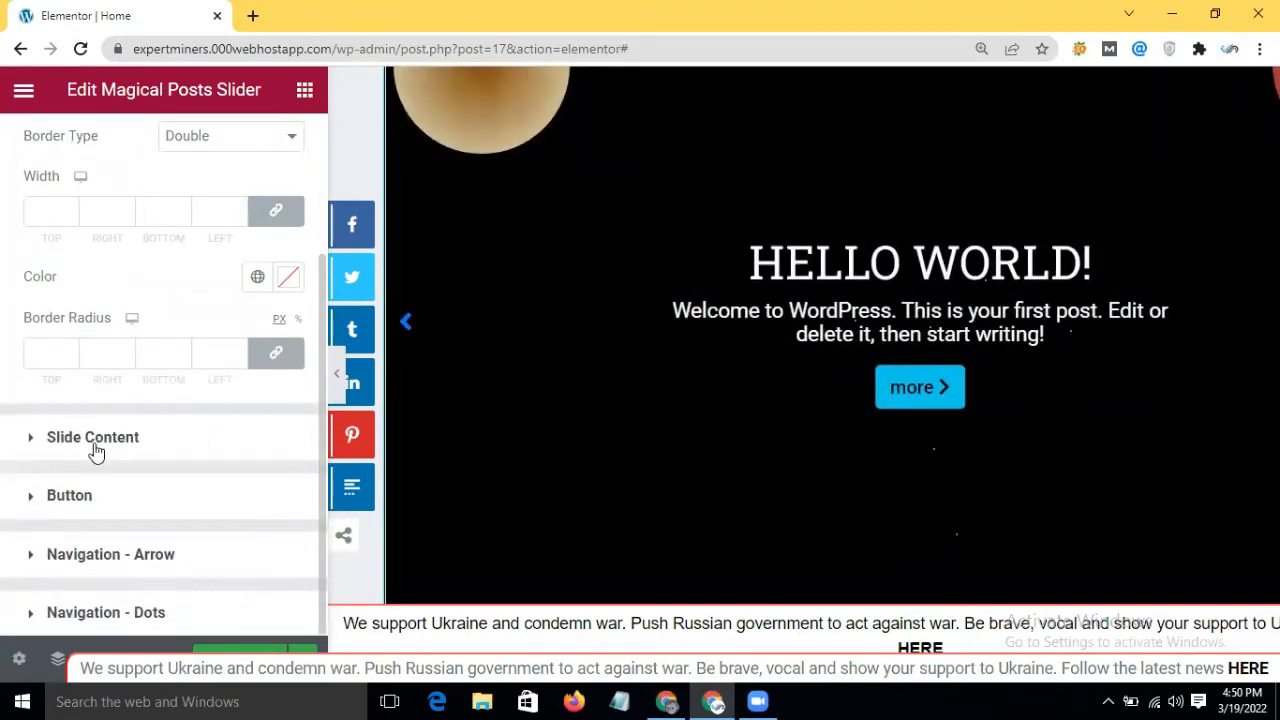
{"action": "left_click", "coordinate": [24, 441]}
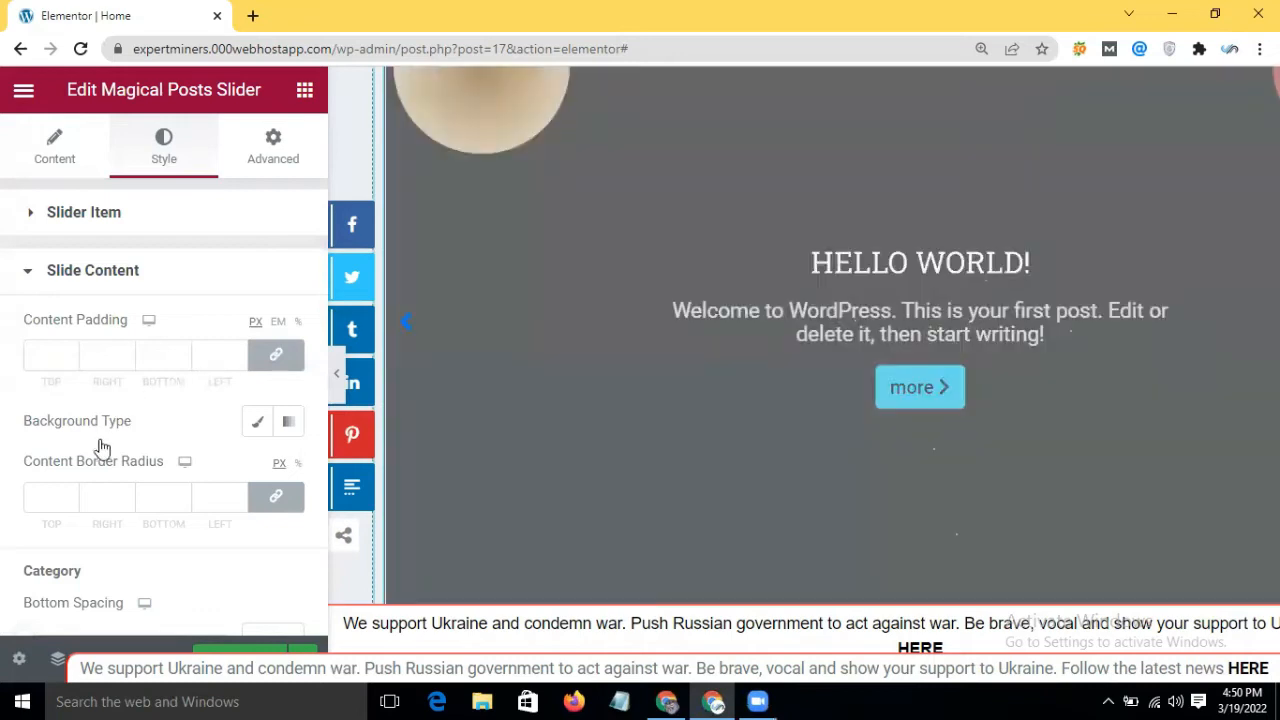
{"action": "scroll", "coordinate": [103, 449], "scroll_direction": "down", "scroll_amount": 4}
{"action": "scroll", "coordinate": [100, 445], "scroll_direction": "up", "scroll_amount": 4}
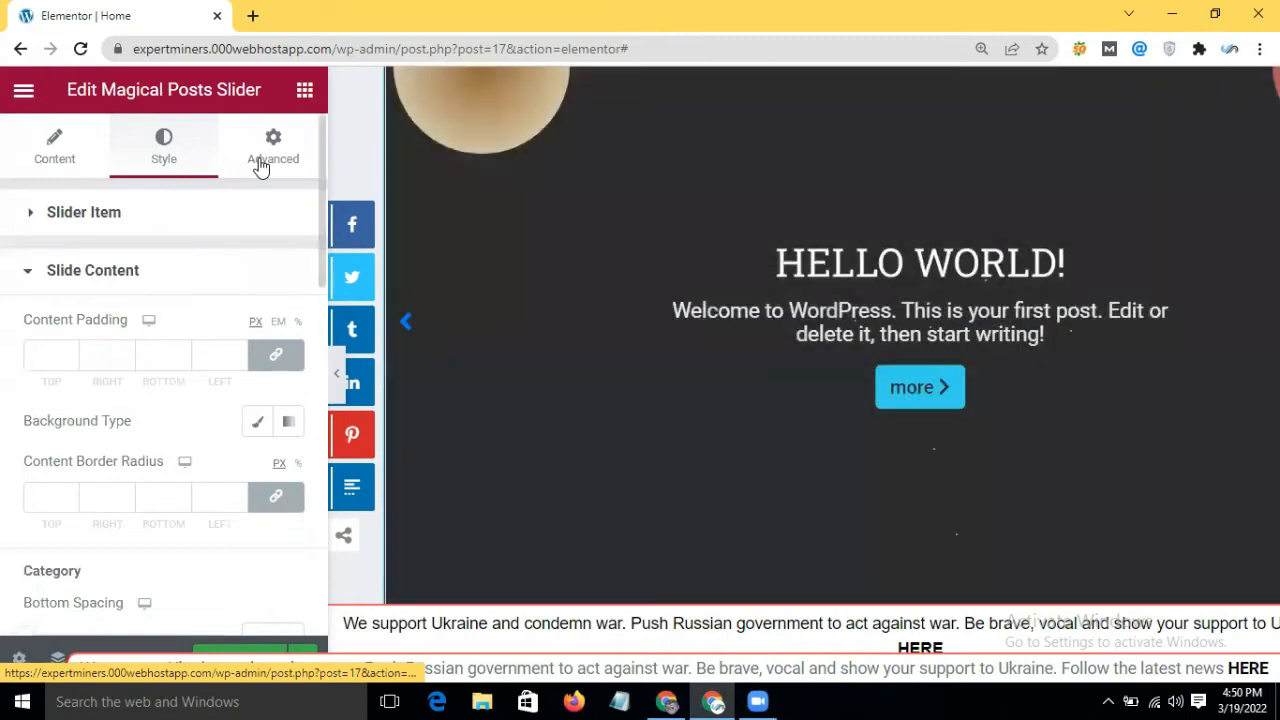
{"action": "left_click", "coordinate": [260, 167]}
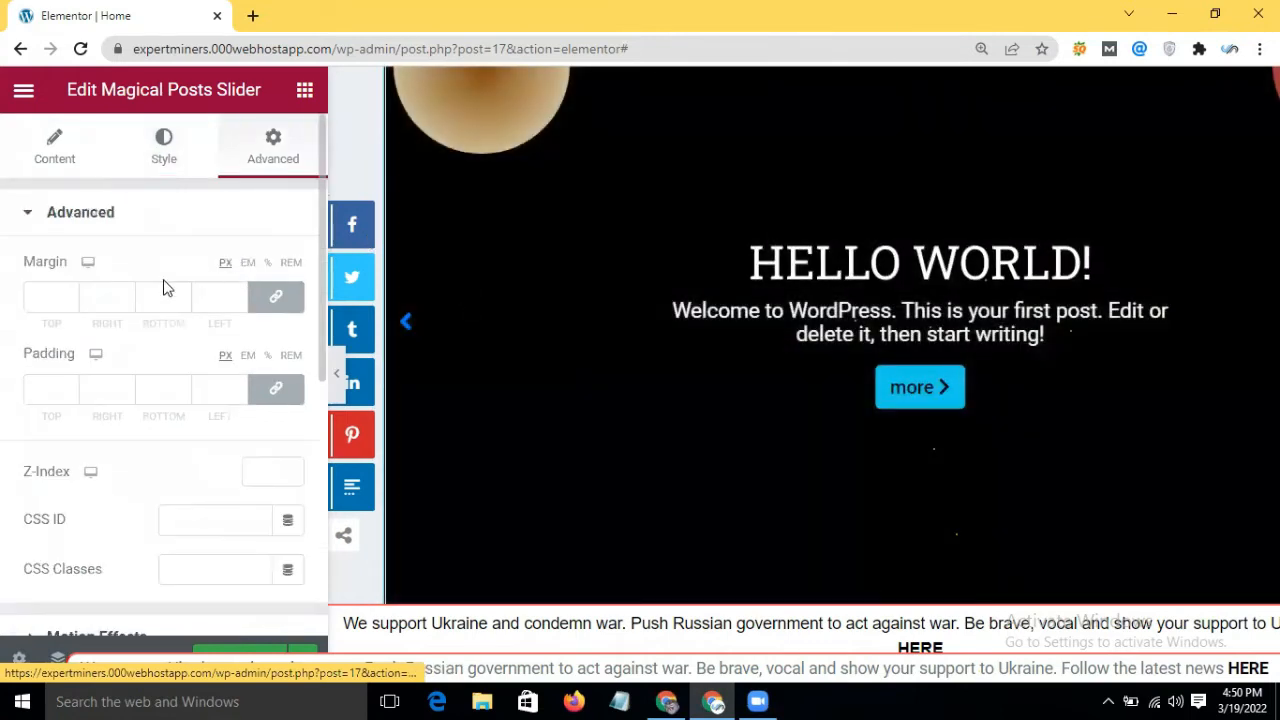
{"action": "scroll", "coordinate": [166, 286], "scroll_direction": "down", "scroll_amount": 4}
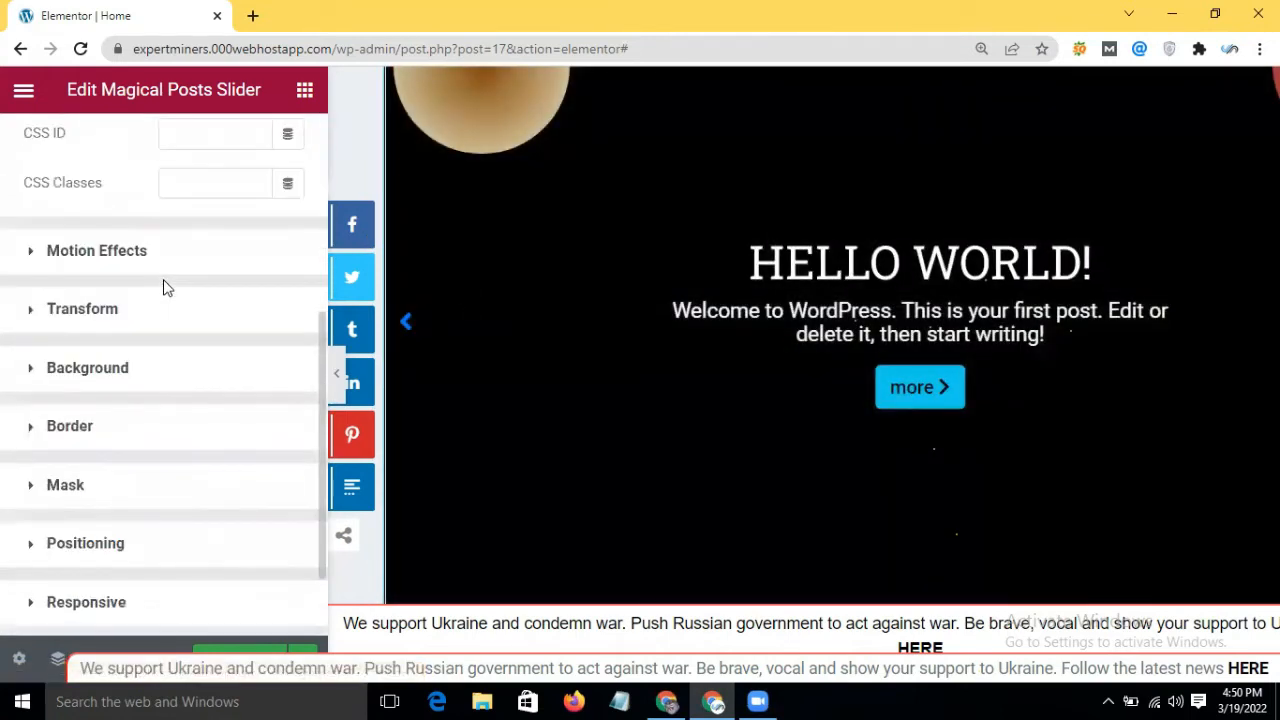
Open the slider widget's Motion Effects settings and review the entrance animation option and remaining advanced sections
{"action": "left_click", "coordinate": [92, 277]}
{"action": "scroll", "coordinate": [312, 492], "scroll_direction": "down", "scroll_amount": 1}
{"action": "scroll", "coordinate": [312, 492], "scroll_direction": "up", "scroll_amount": 1}
{"action": "scroll", "coordinate": [263, 440], "scroll_direction": "down", "scroll_amount": 2}
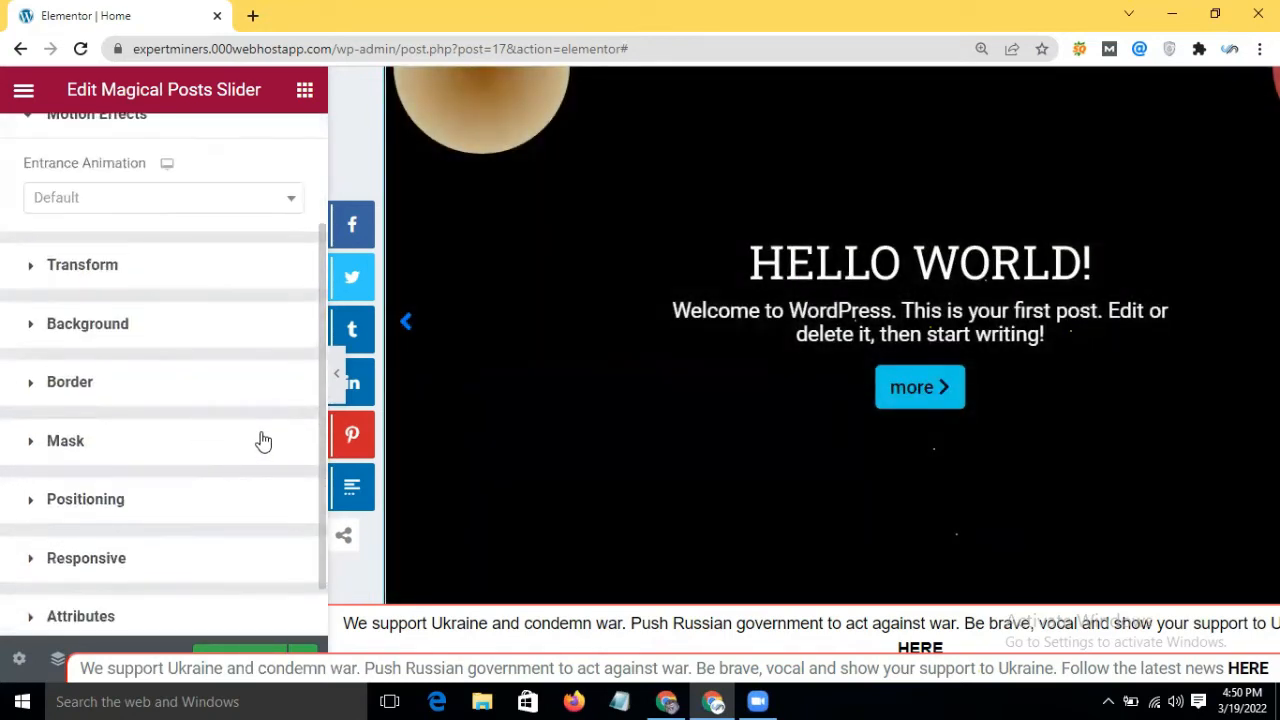
Try a Magical Posts Grid in the first column of a new three-column section below the slider, and delete that section
{"action": "scroll", "coordinate": [817, 585], "scroll_direction": "down", "scroll_amount": 5}
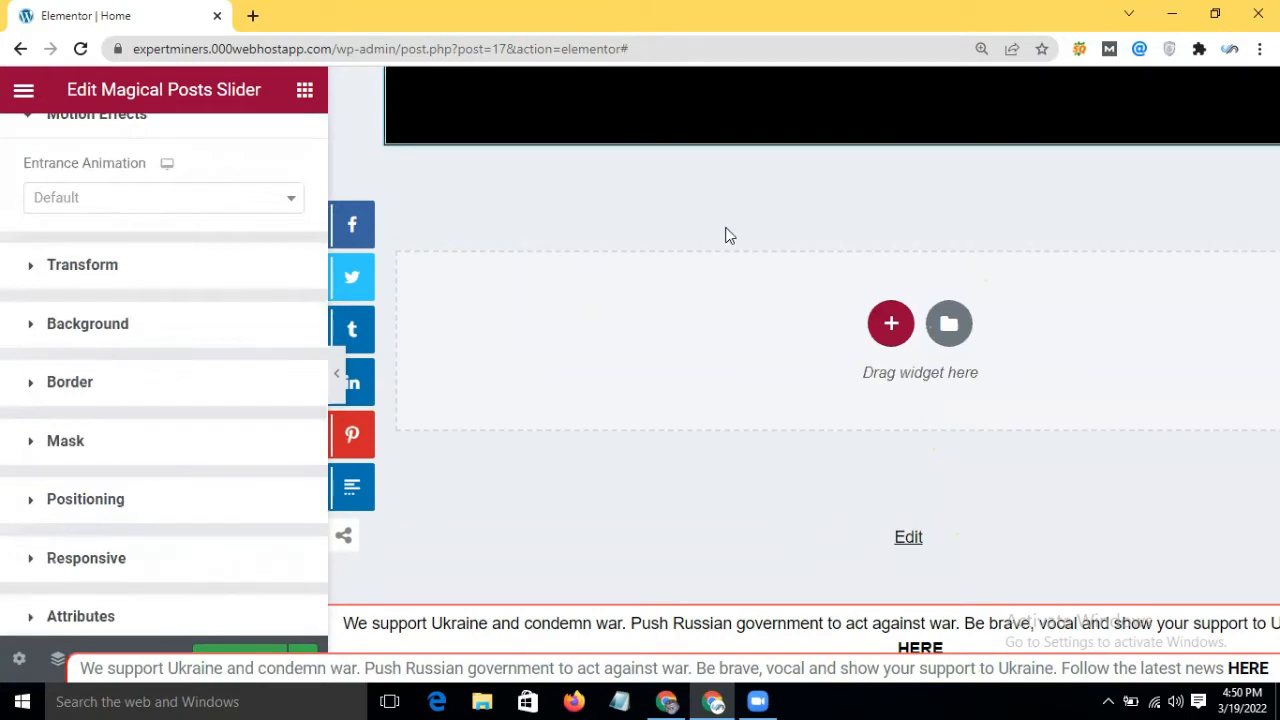
{"action": "left_click", "coordinate": [893, 328]}
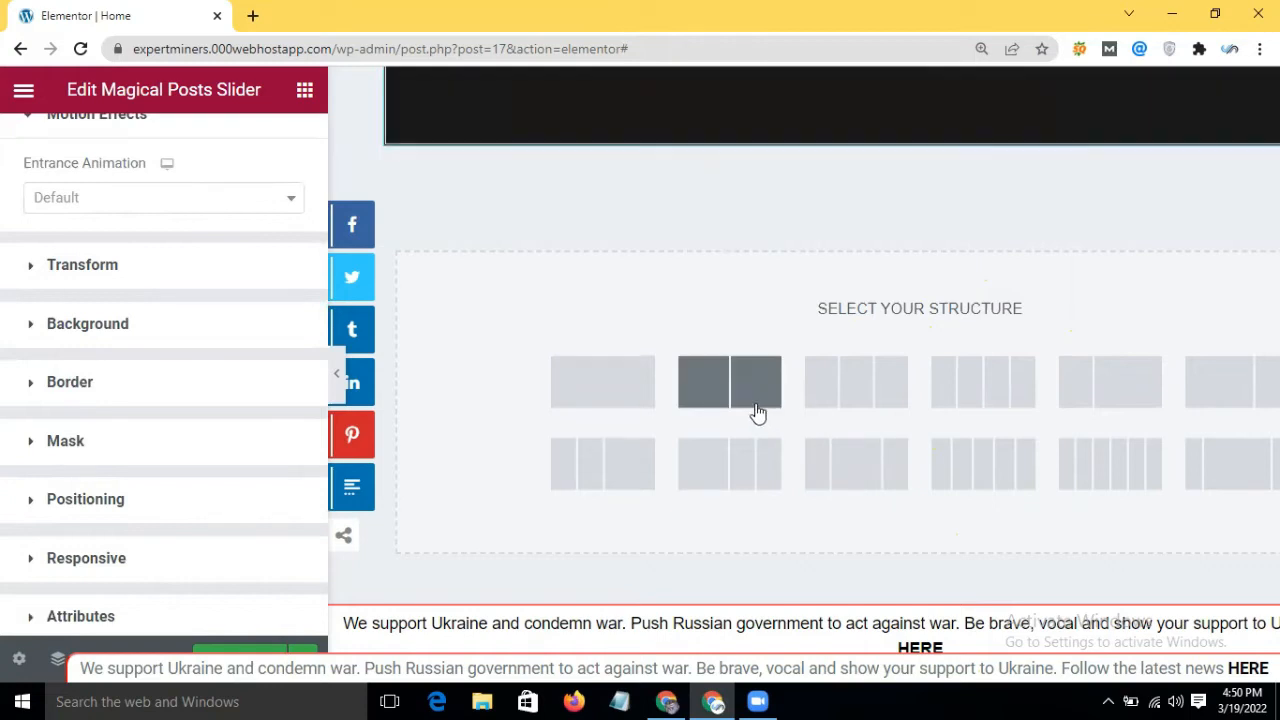
{"action": "left_click", "coordinate": [871, 399]}
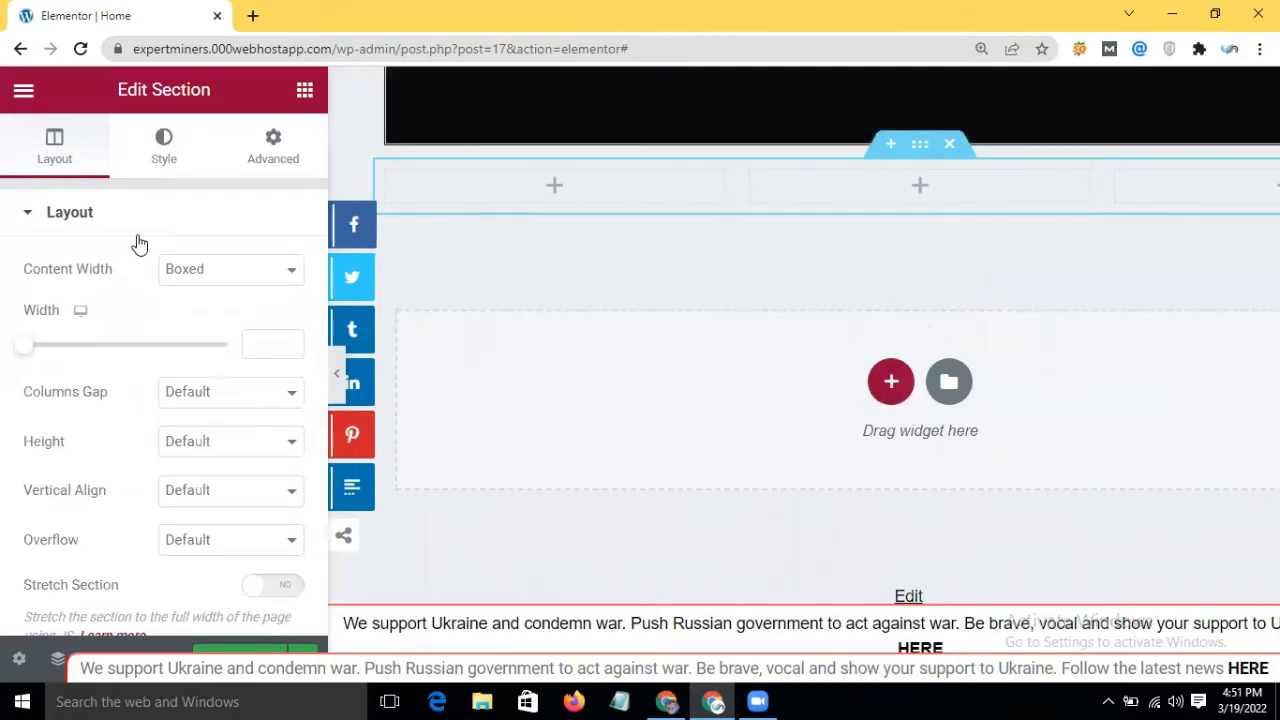
{"action": "left_click", "coordinate": [548, 185]}
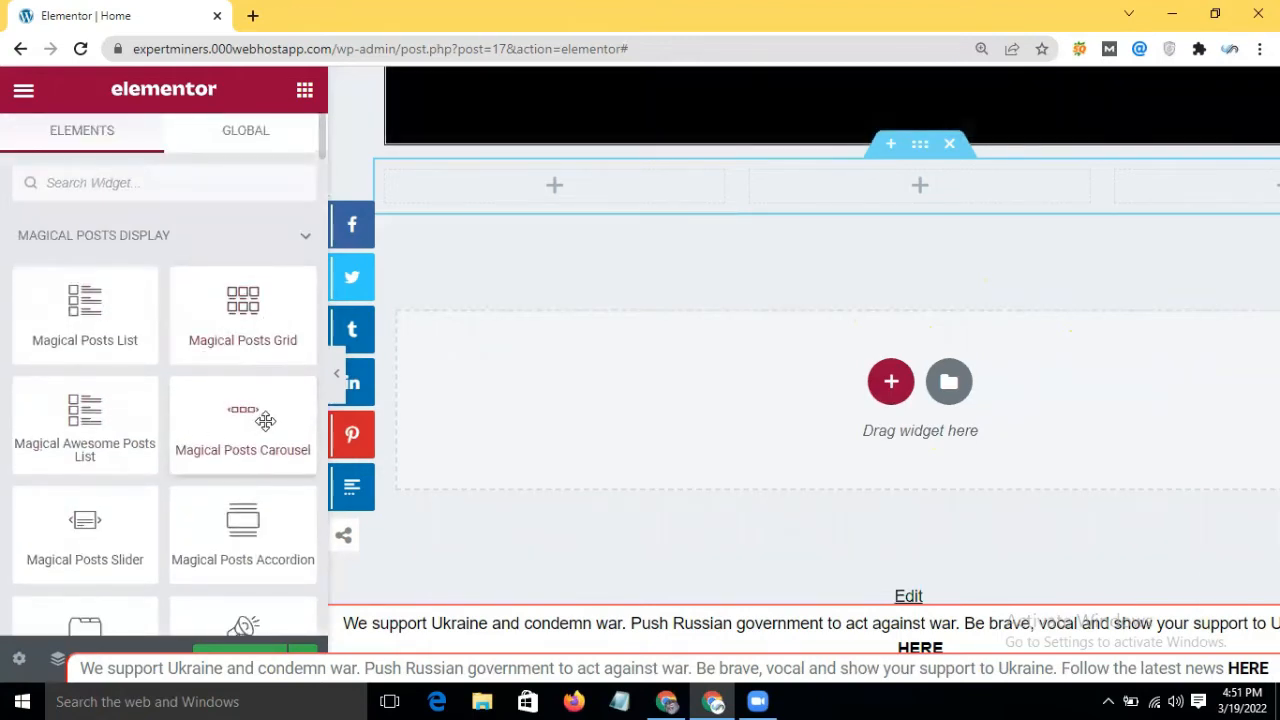
{"action": "left_click_drag", "start_coordinate": [244, 308], "coordinate": [504, 195]}
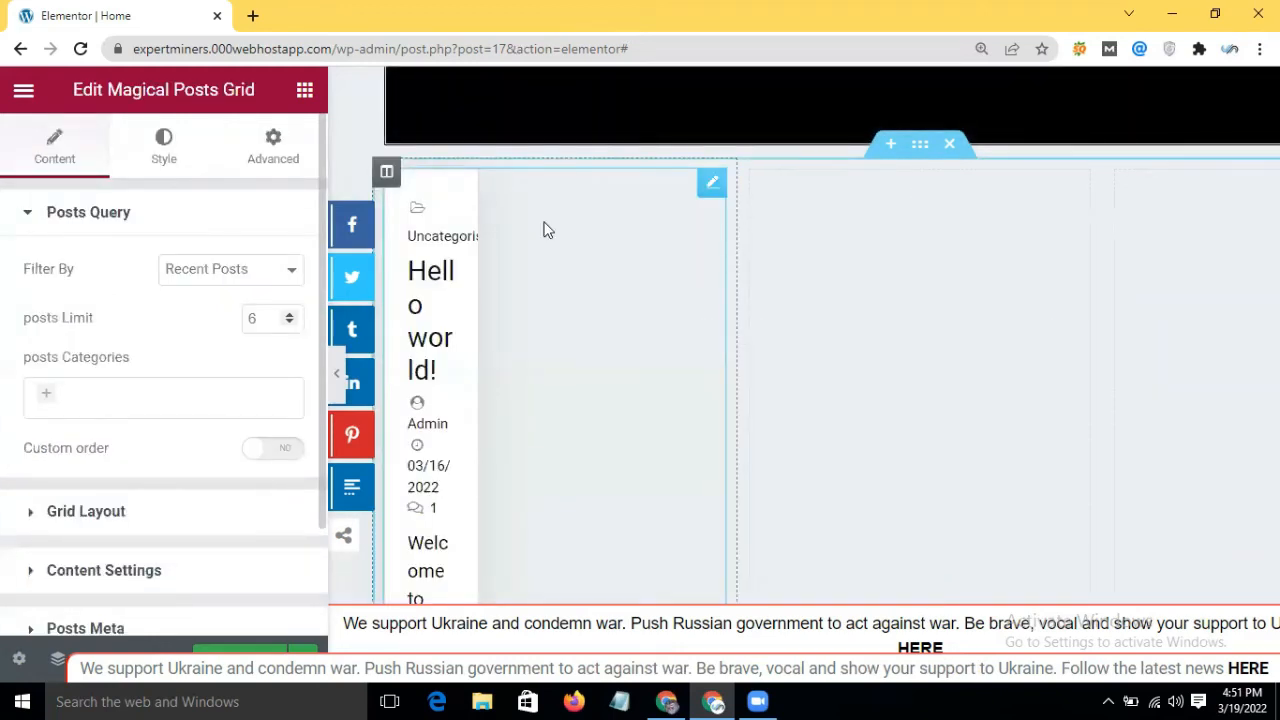
{"action": "left_click", "coordinate": [947, 144]}
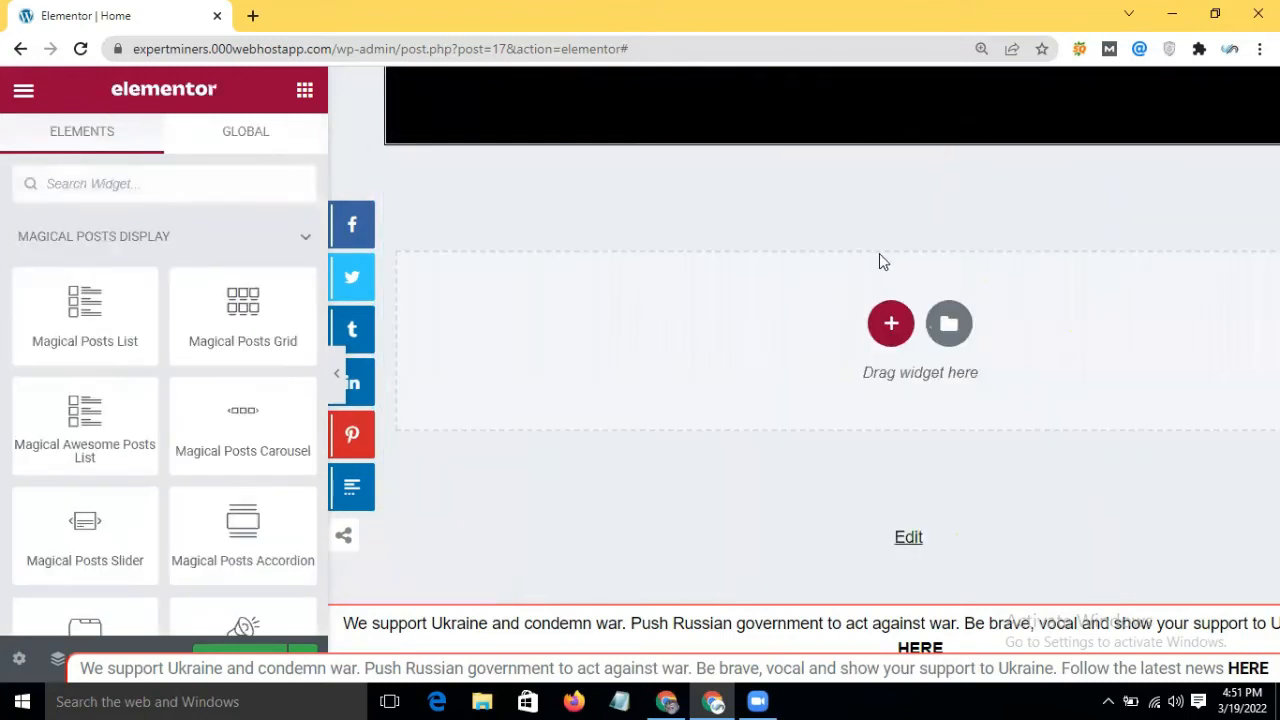
Add a single-column section below the slider and place a Magical Posts Grid widget in it
{"action": "left_click", "coordinate": [890, 327]}
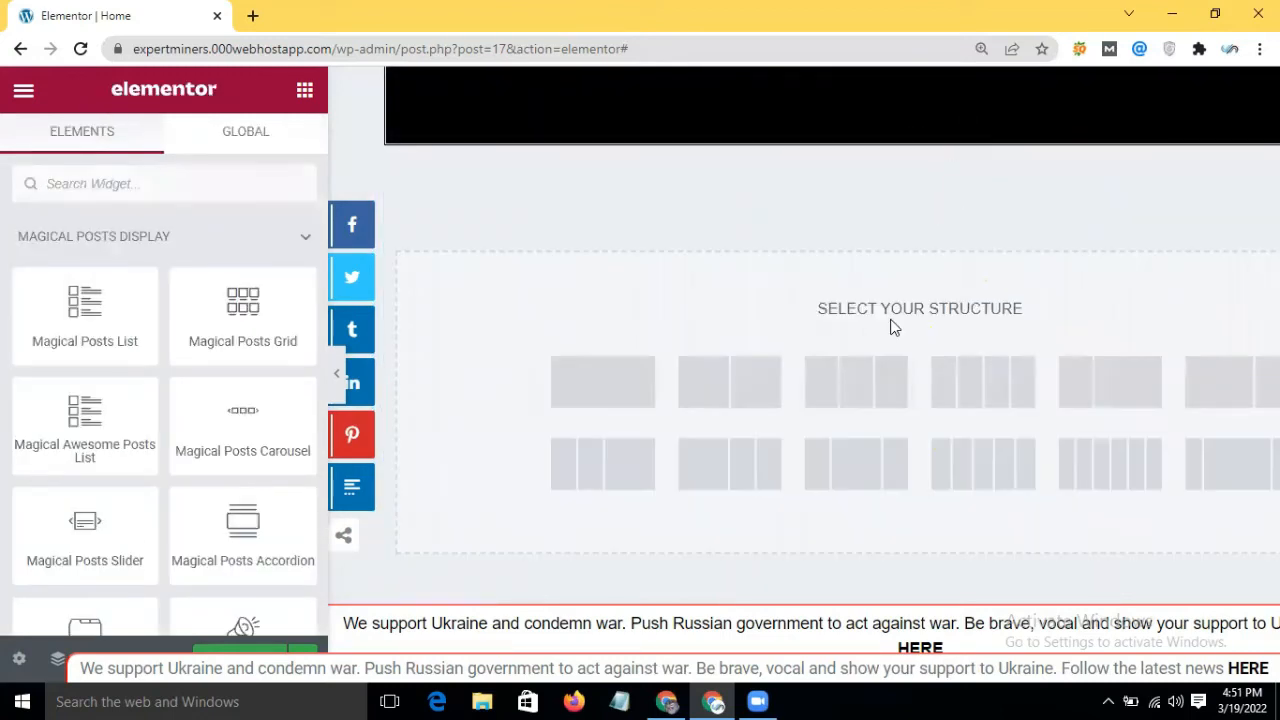
{"action": "left_click", "coordinate": [594, 382]}
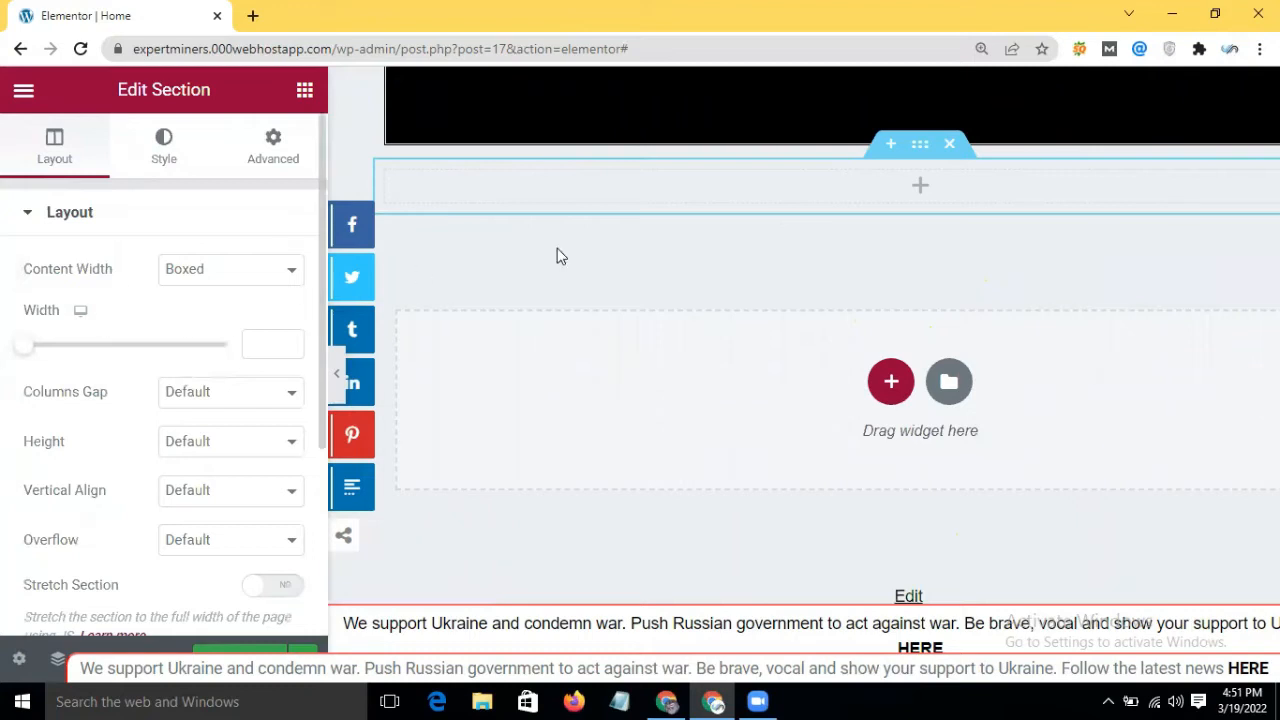
{"action": "left_click", "coordinate": [891, 381]}
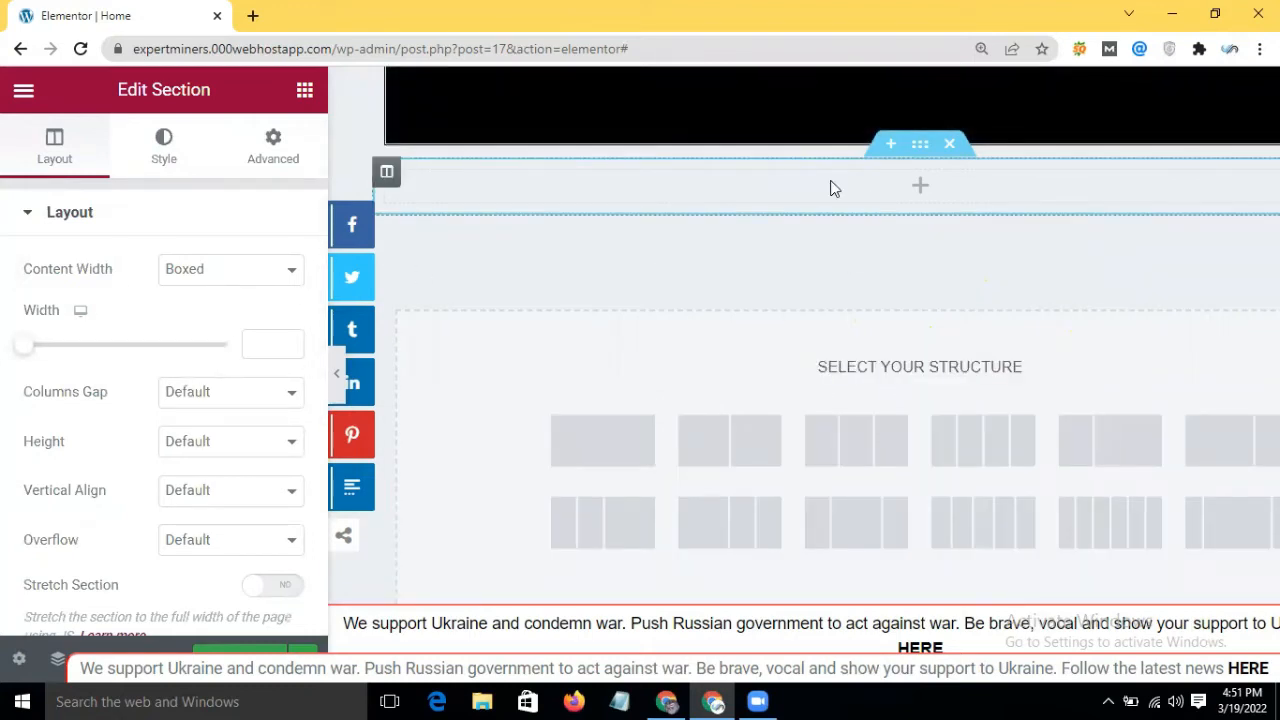
{"action": "left_click", "coordinate": [937, 191]}
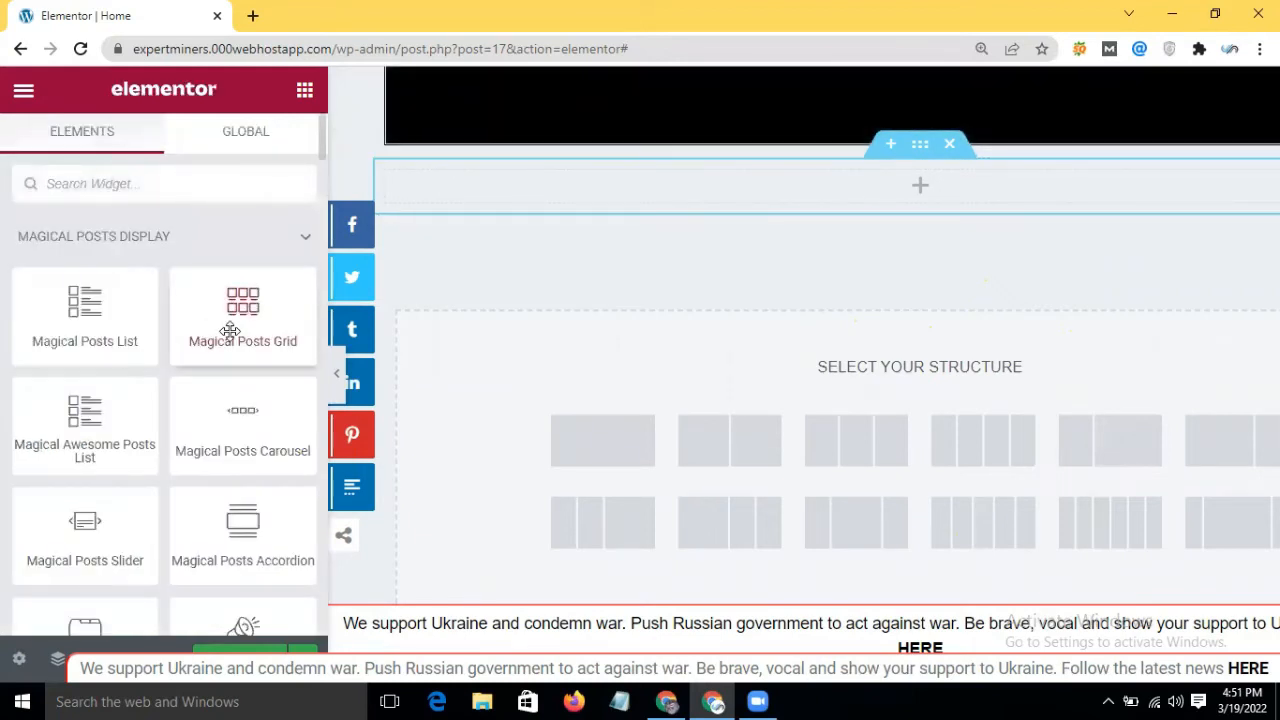
{"action": "left_click_drag", "start_coordinate": [286, 328], "coordinate": [490, 203]}
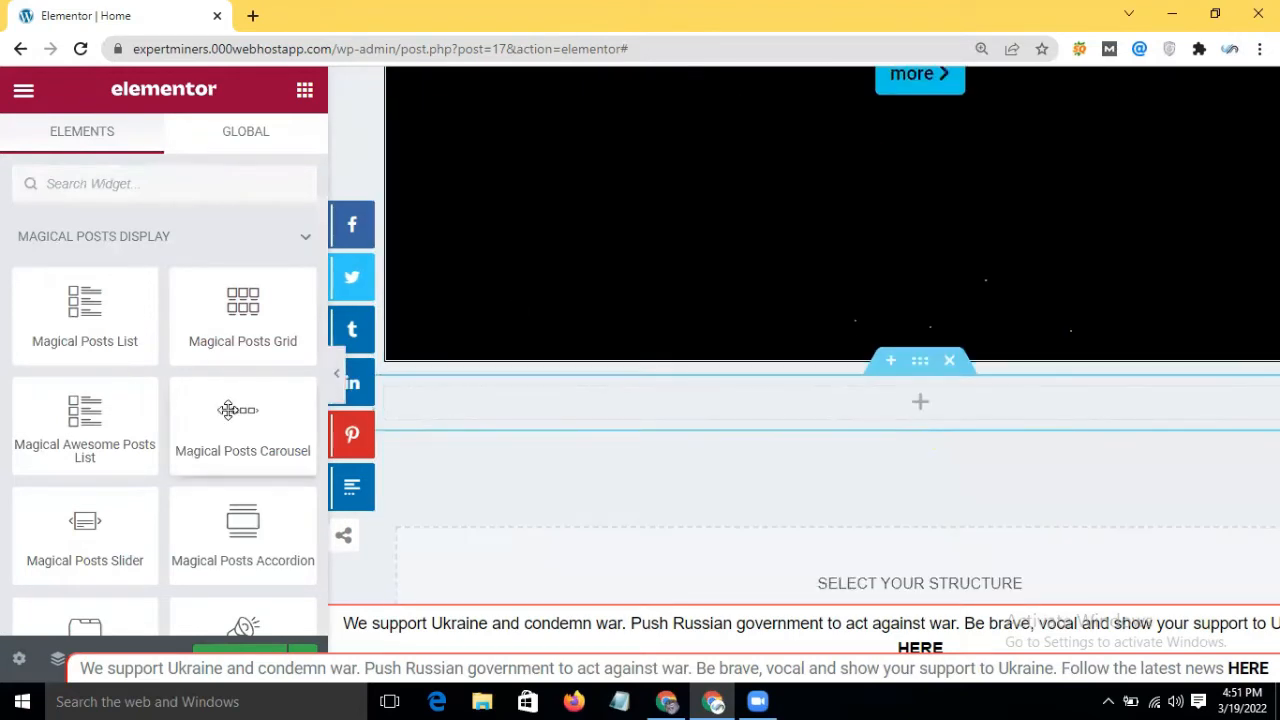
{"action": "left_click_drag", "start_coordinate": [213, 341], "coordinate": [604, 418]}
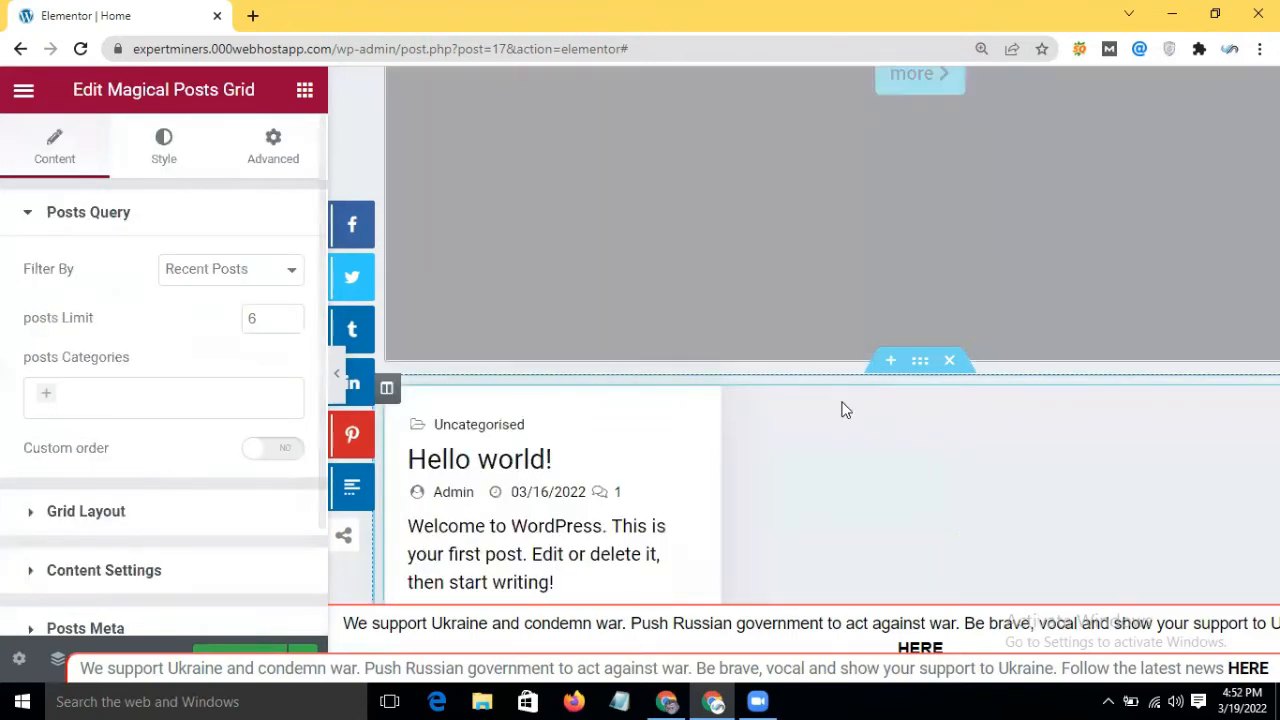
Examine the posts grid's card, its Posts Query and other content settings, and the page header and slider above it
{"action": "scroll", "coordinate": [843, 409], "scroll_direction": "down", "scroll_amount": 4}
{"action": "scroll", "coordinate": [707, 370], "scroll_direction": "up", "scroll_amount": 1}
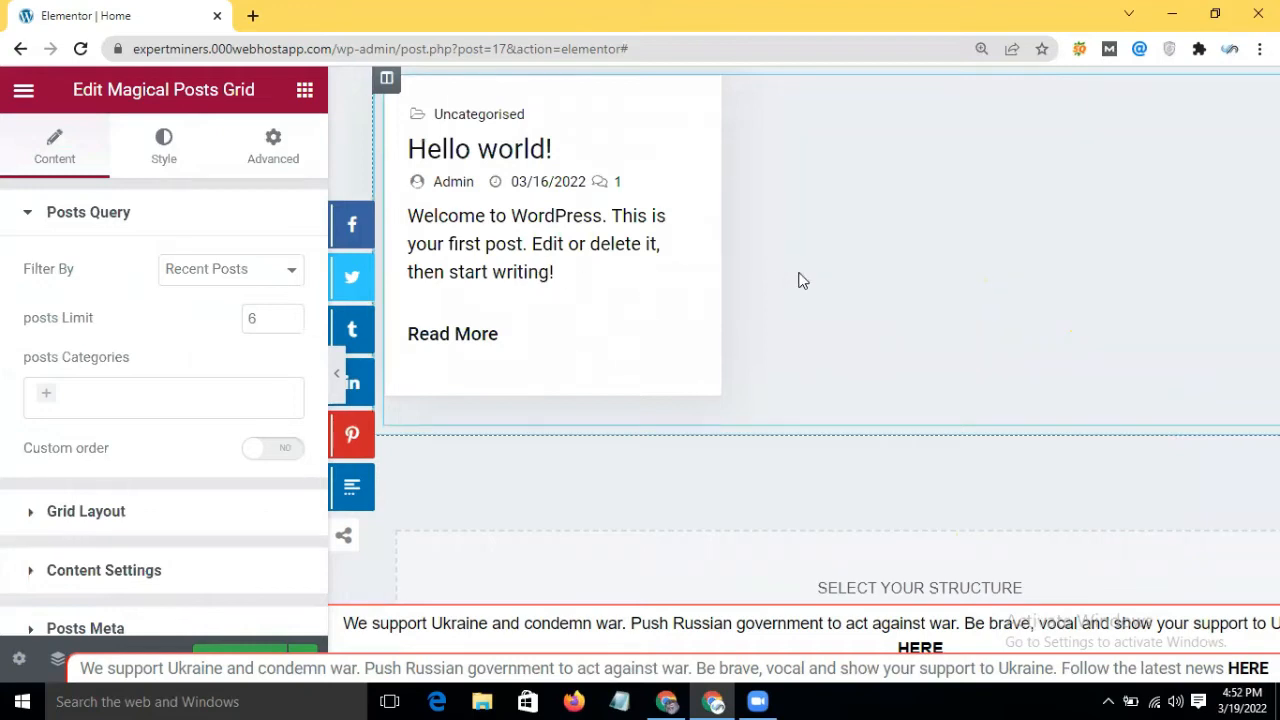
{"action": "scroll", "coordinate": [800, 280], "scroll_direction": "up", "scroll_amount": 1}
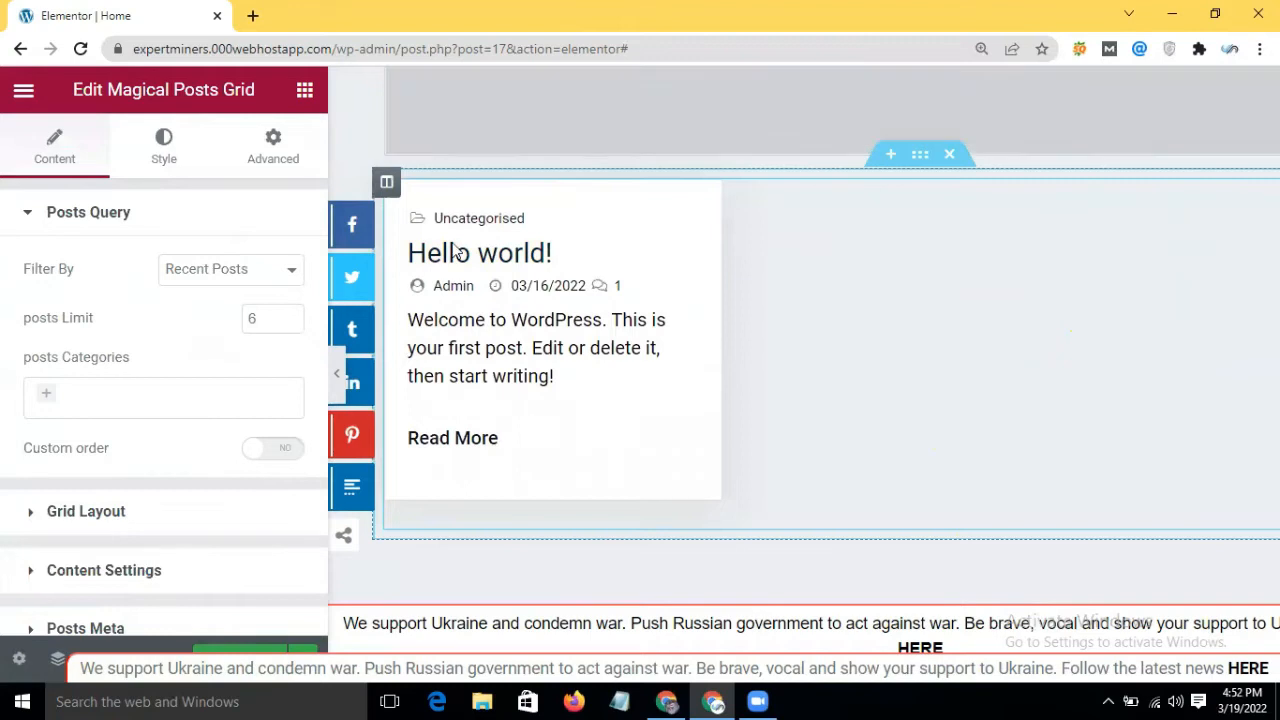
{"action": "scroll", "coordinate": [169, 342], "scroll_direction": "down", "scroll_amount": 1}
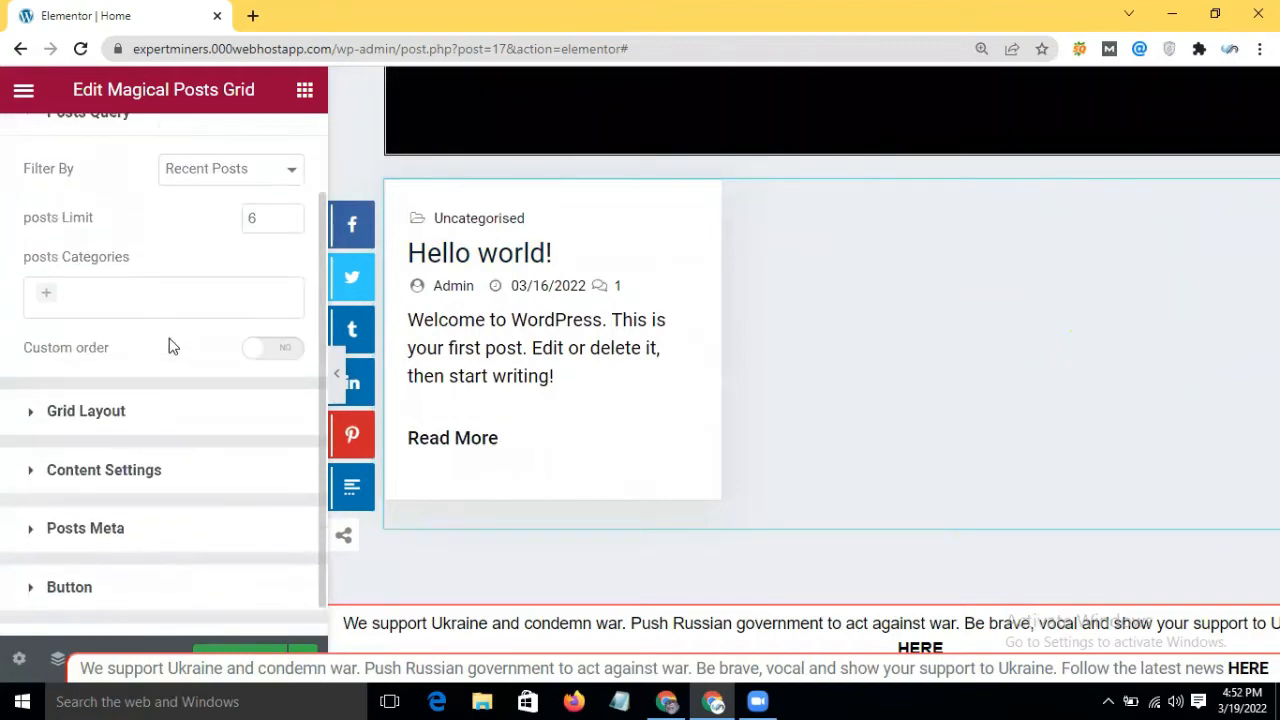
{"action": "scroll", "coordinate": [169, 343], "scroll_direction": "up", "scroll_amount": 1}
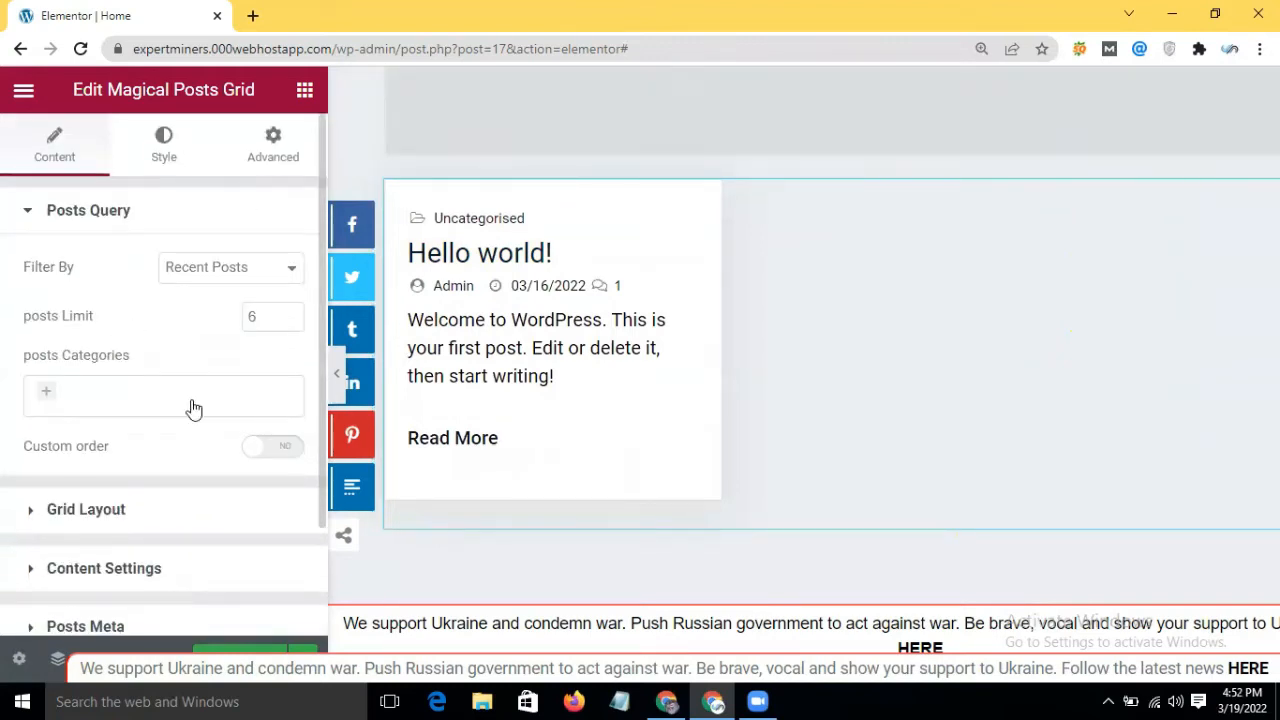
{"action": "scroll", "coordinate": [170, 390], "scroll_direction": "down", "scroll_amount": 2}
{"action": "scroll", "coordinate": [246, 371], "scroll_direction": "up", "scroll_amount": 2}
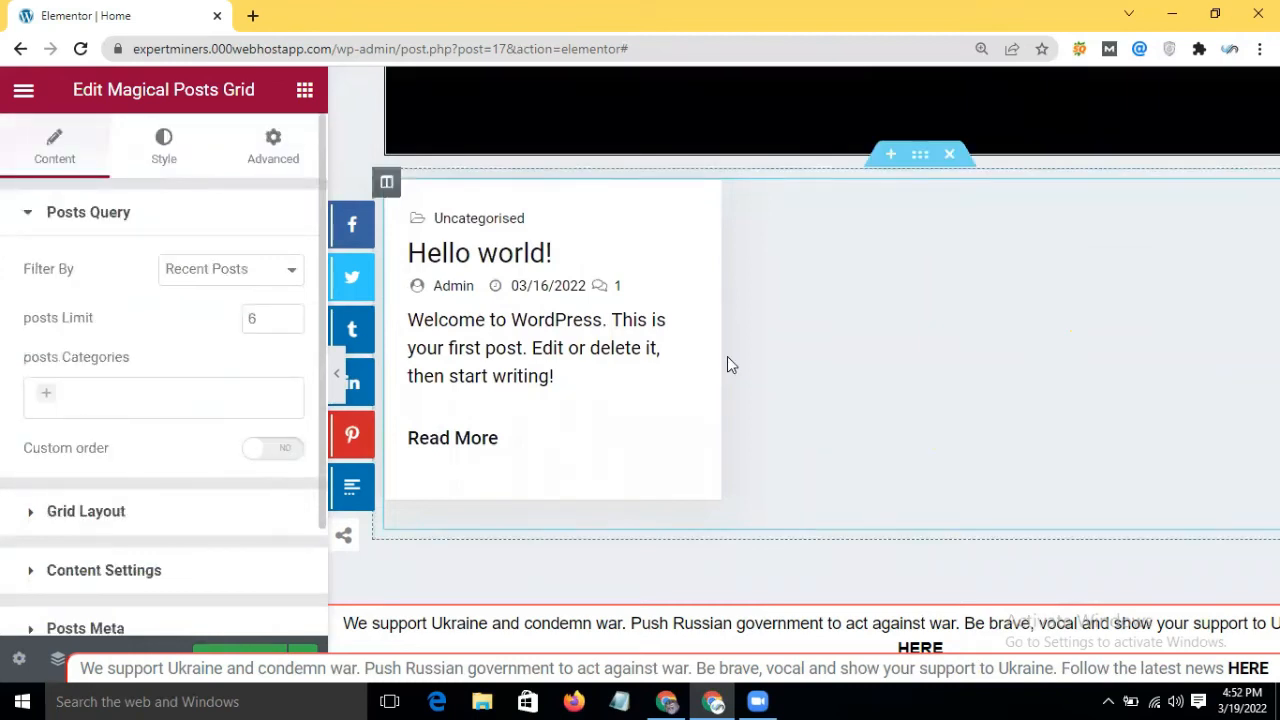
{"action": "scroll", "coordinate": [729, 366], "scroll_direction": "down", "scroll_amount": 4}
{"action": "scroll", "coordinate": [729, 366], "scroll_direction": "down", "scroll_amount": 1}
{"action": "left_click", "coordinate": [730, 366]}
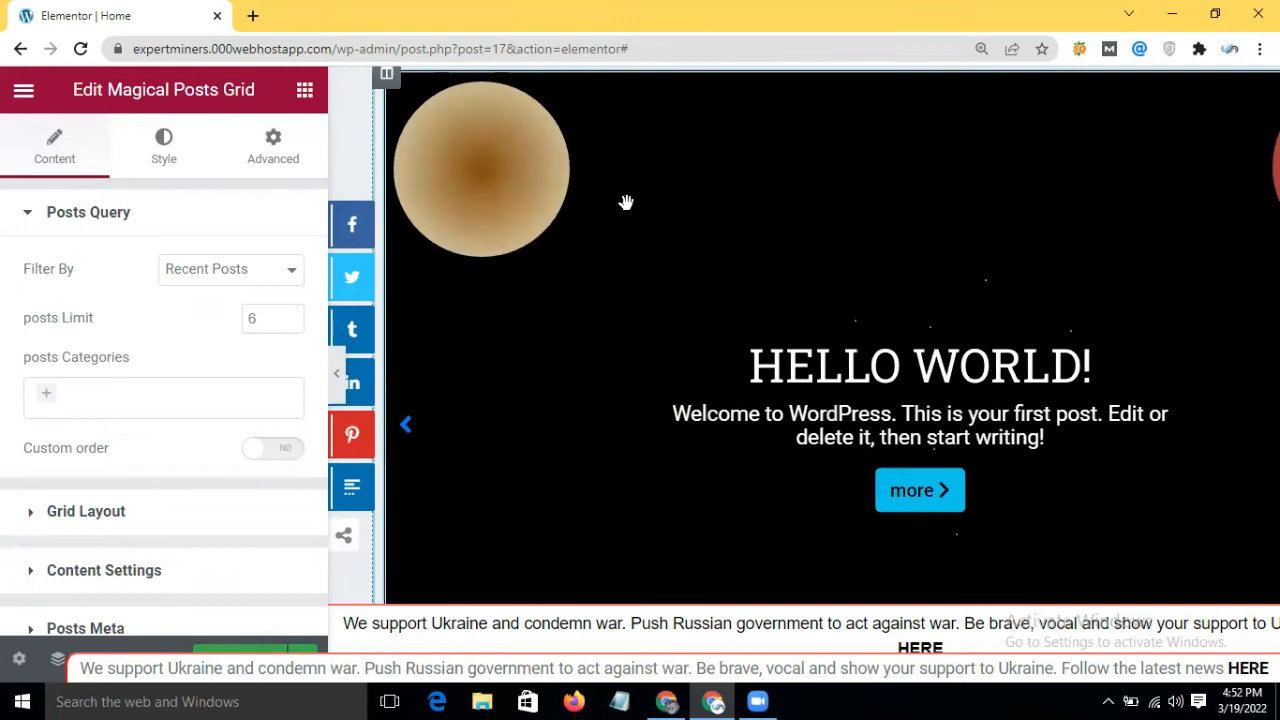
{"action": "scroll", "coordinate": [560, 247], "scroll_direction": "up", "scroll_amount": 2}
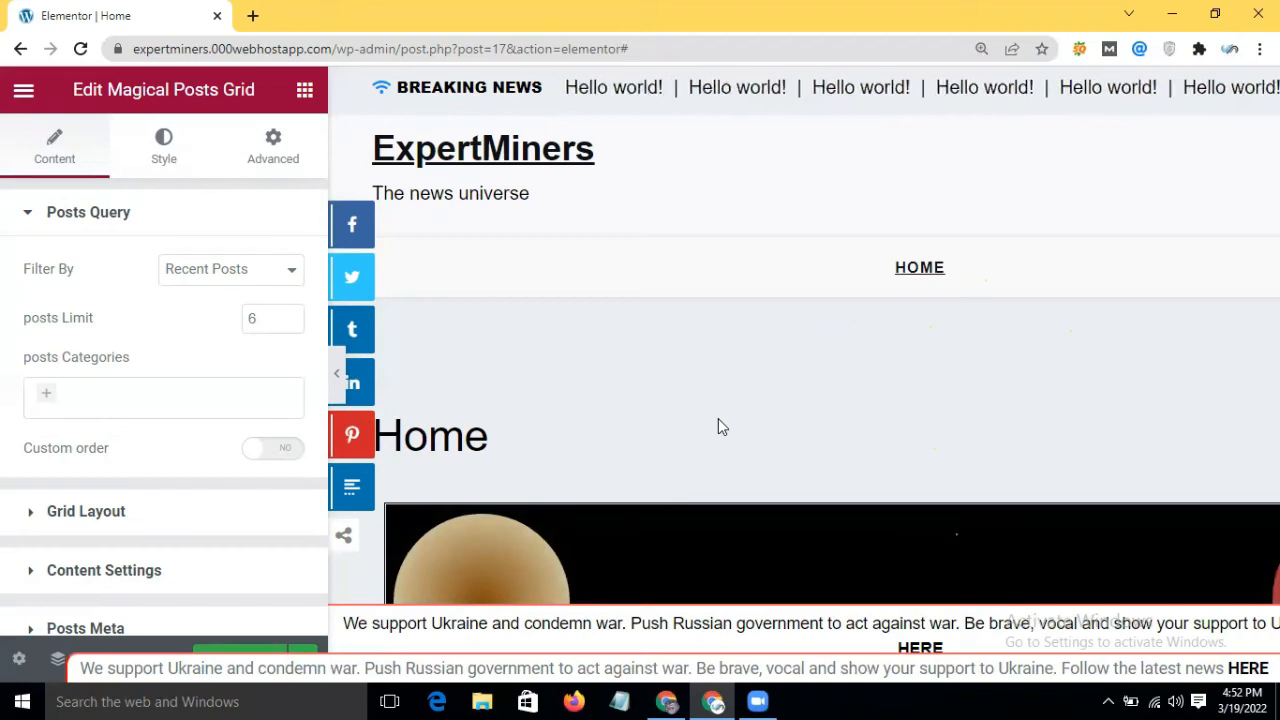
{"action": "scroll", "coordinate": [691, 360], "scroll_direction": "down", "scroll_amount": 4}
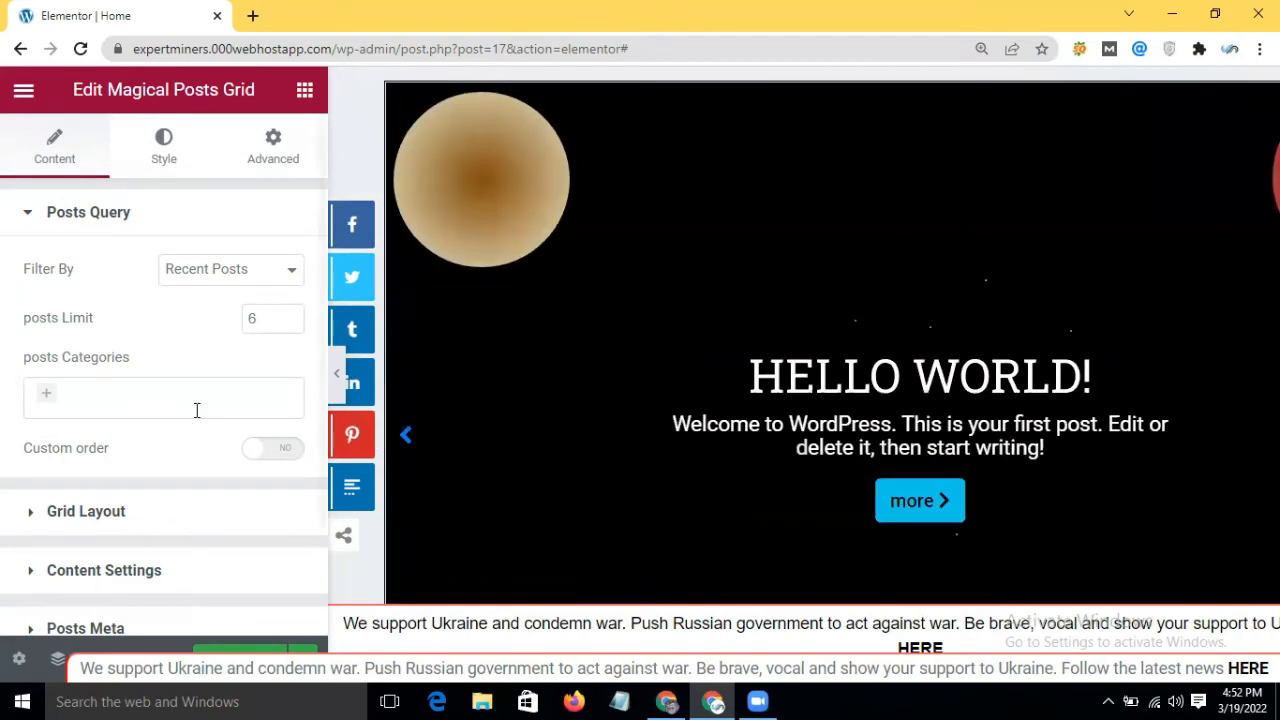
{"action": "scroll", "coordinate": [197, 409], "scroll_direction": "down", "scroll_amount": 1}
{"action": "scroll", "coordinate": [857, 480], "scroll_direction": "down", "scroll_amount": 1}
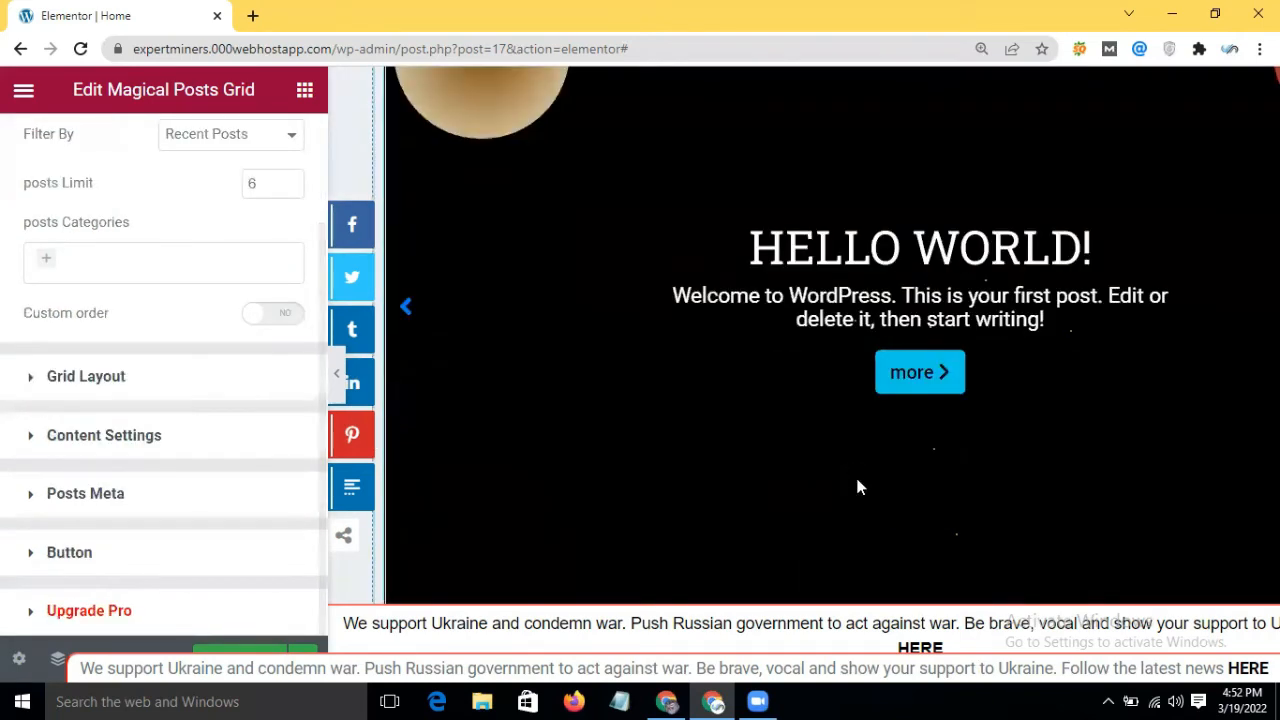
Add another single-column section below the posts grid and open the structure choices for one more section
{"action": "scroll", "coordinate": [780, 497], "scroll_direction": "down", "scroll_amount": 2}
{"action": "scroll", "coordinate": [988, 583], "scroll_direction": "down", "scroll_amount": 2}
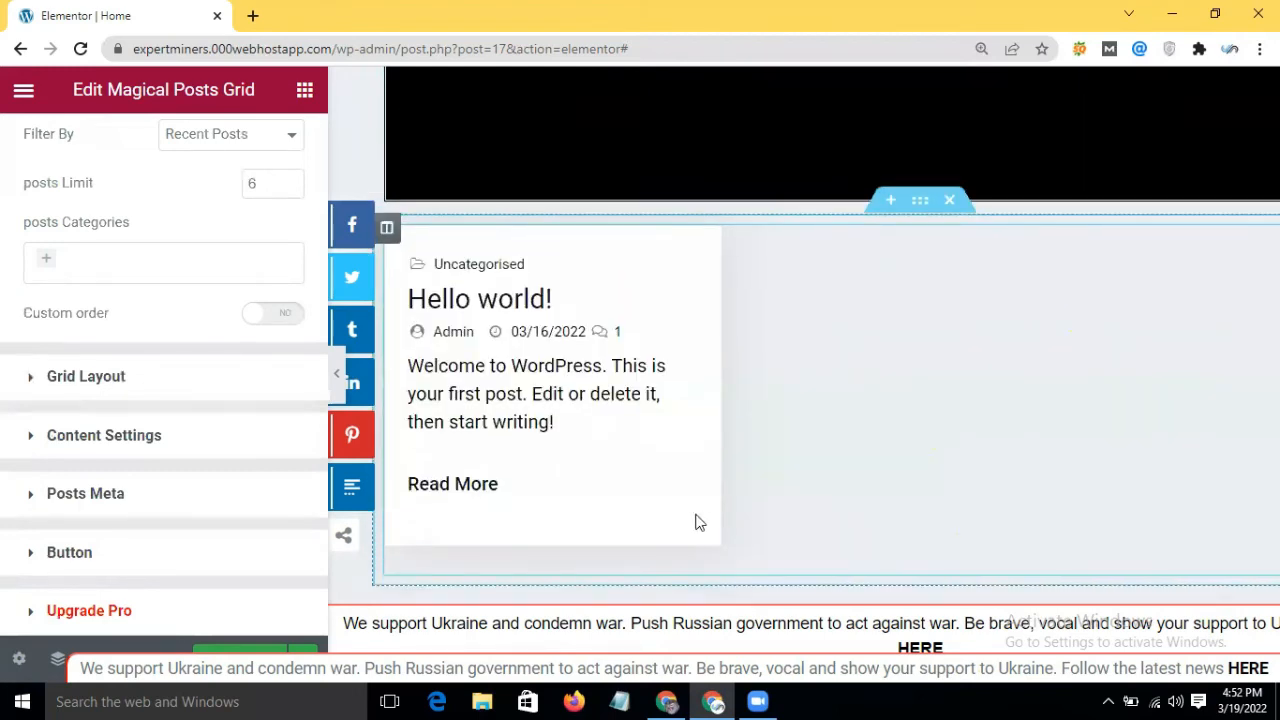
{"action": "scroll", "coordinate": [1000, 563], "scroll_direction": "down", "scroll_amount": 2}
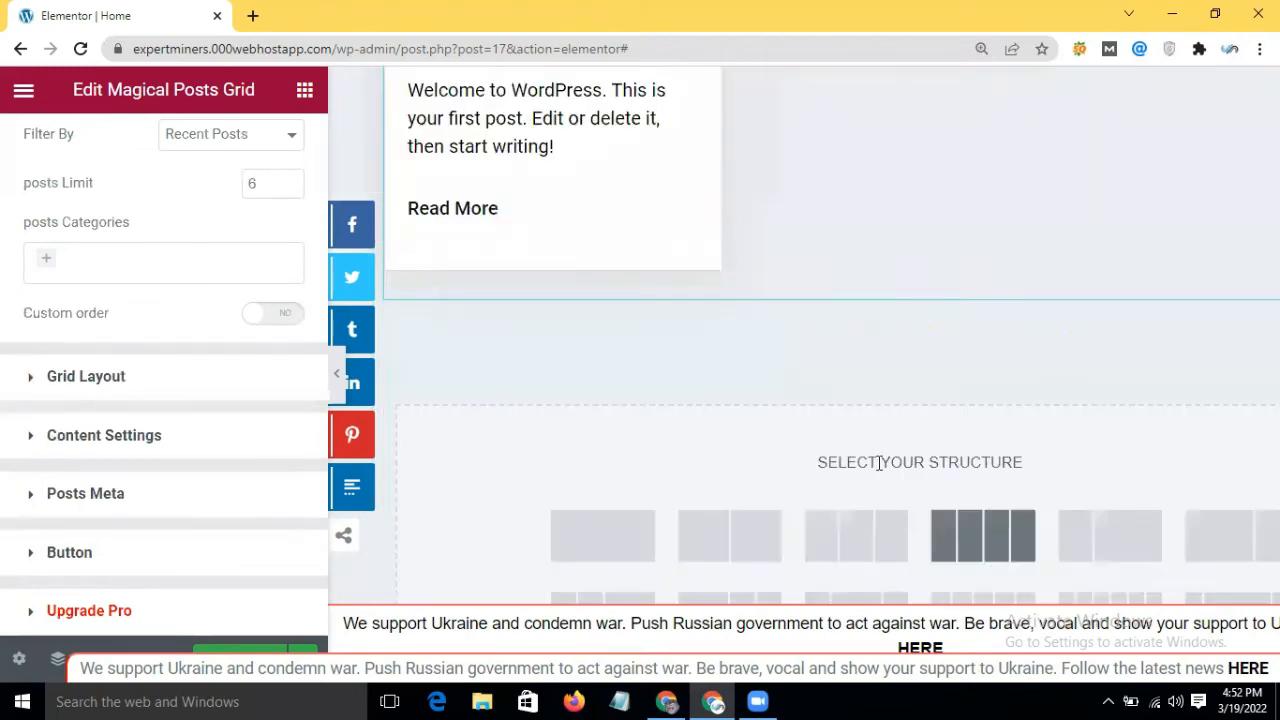
{"action": "scroll", "coordinate": [986, 374], "scroll_direction": "down", "scroll_amount": 2}
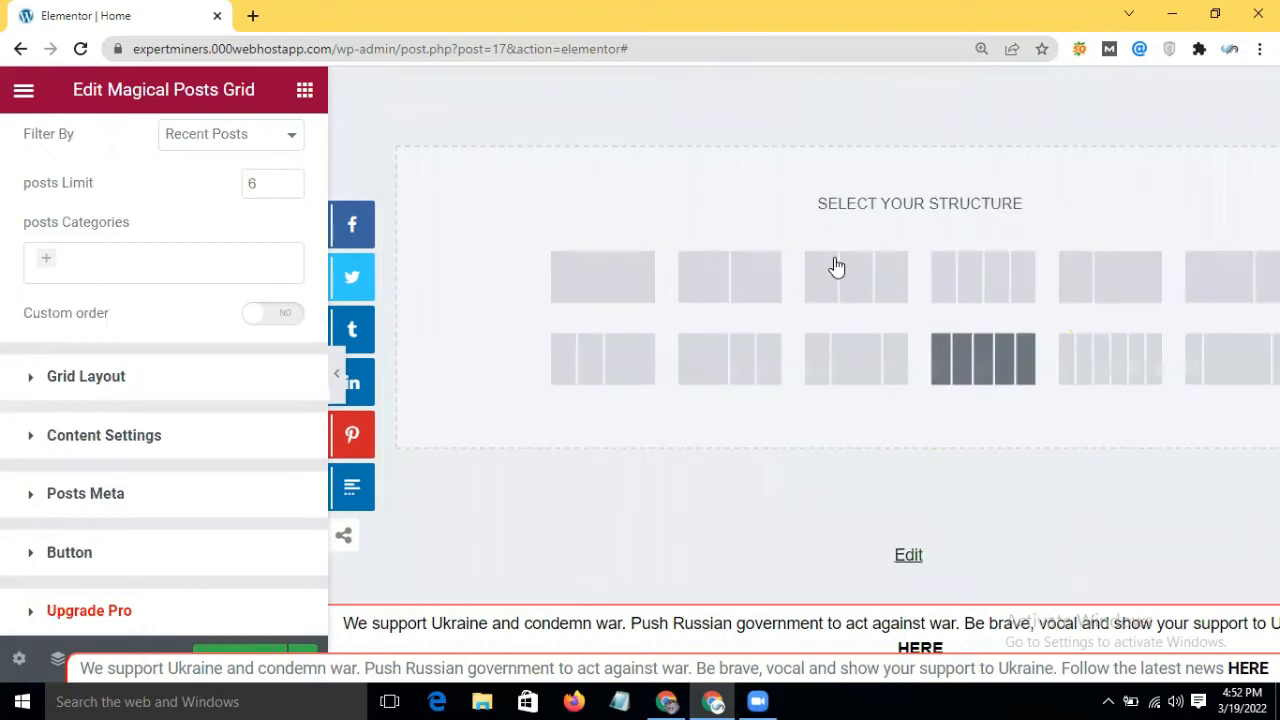
{"action": "left_click", "coordinate": [597, 279]}
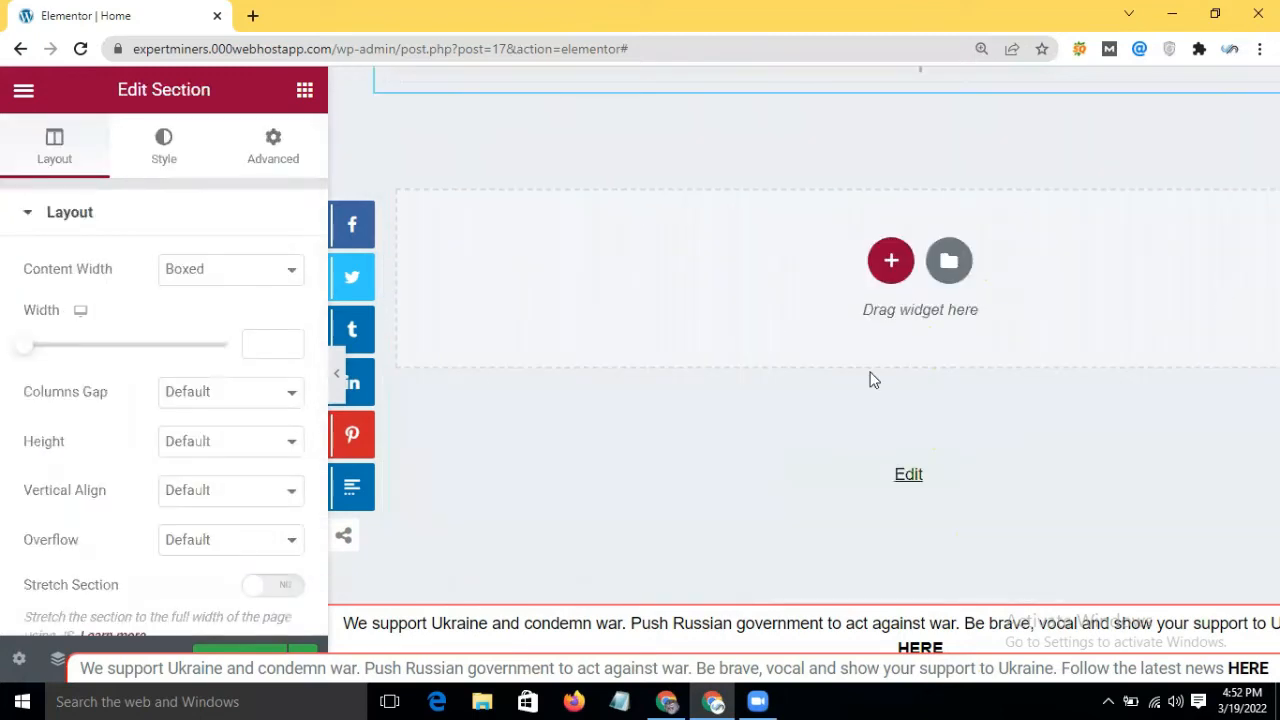
{"action": "scroll", "coordinate": [870, 380], "scroll_direction": "up", "scroll_amount": 2}
{"action": "scroll", "coordinate": [860, 332], "scroll_direction": "down", "scroll_amount": 1}
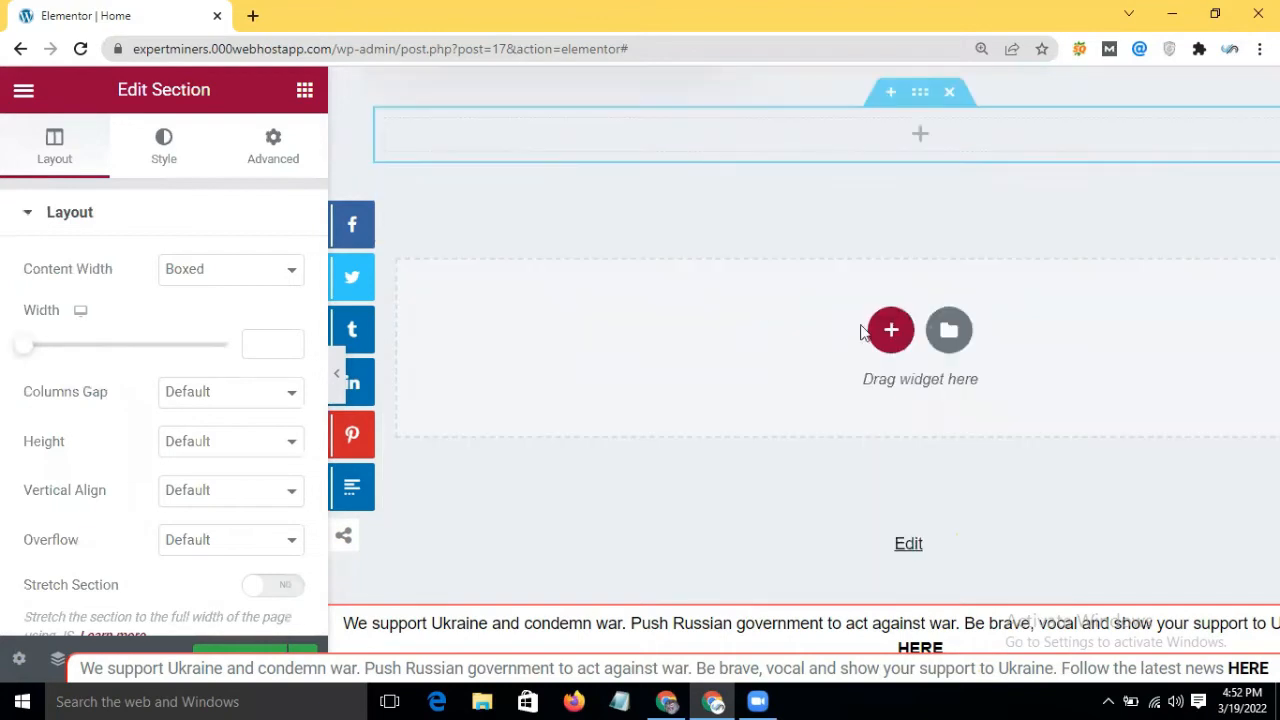
{"action": "left_click", "coordinate": [876, 334]}
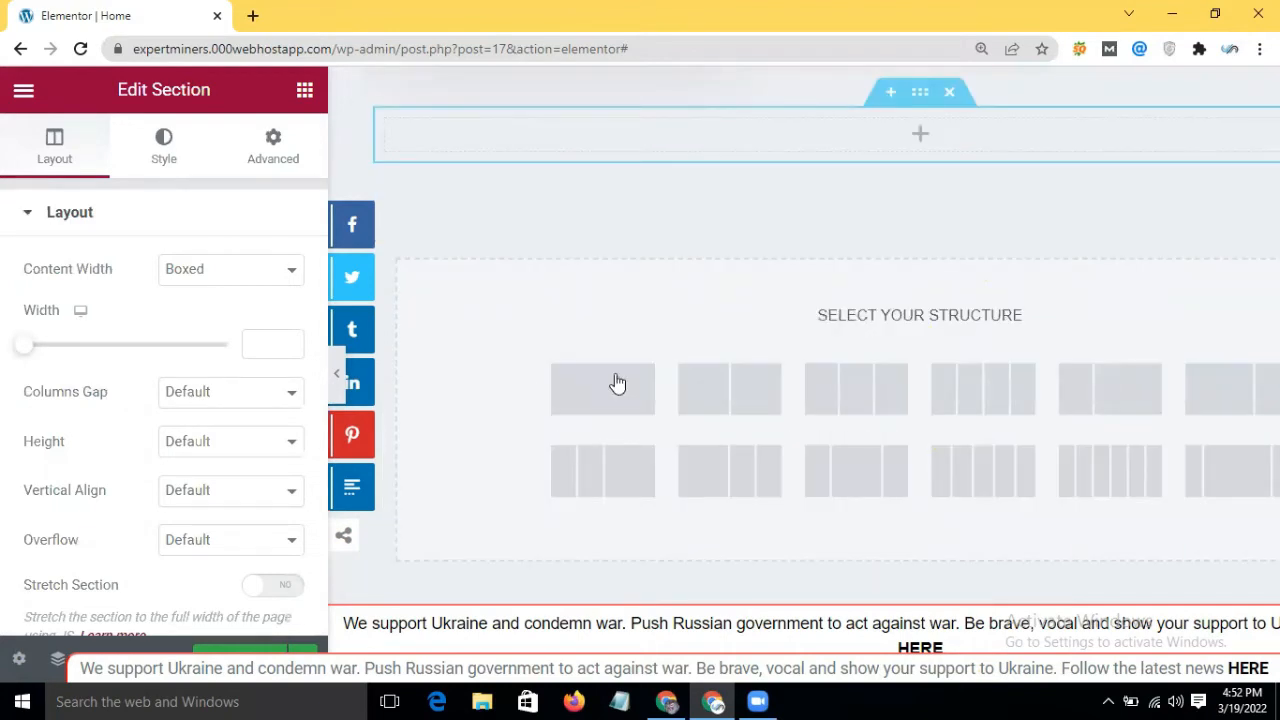
Browse the available widgets for the new empty section and review the page from its header down to the posts grid
{"action": "scroll", "coordinate": [937, 211], "scroll_direction": "up", "scroll_amount": 1}
{"action": "scroll", "coordinate": [915, 210], "scroll_direction": "up", "scroll_amount": 1}
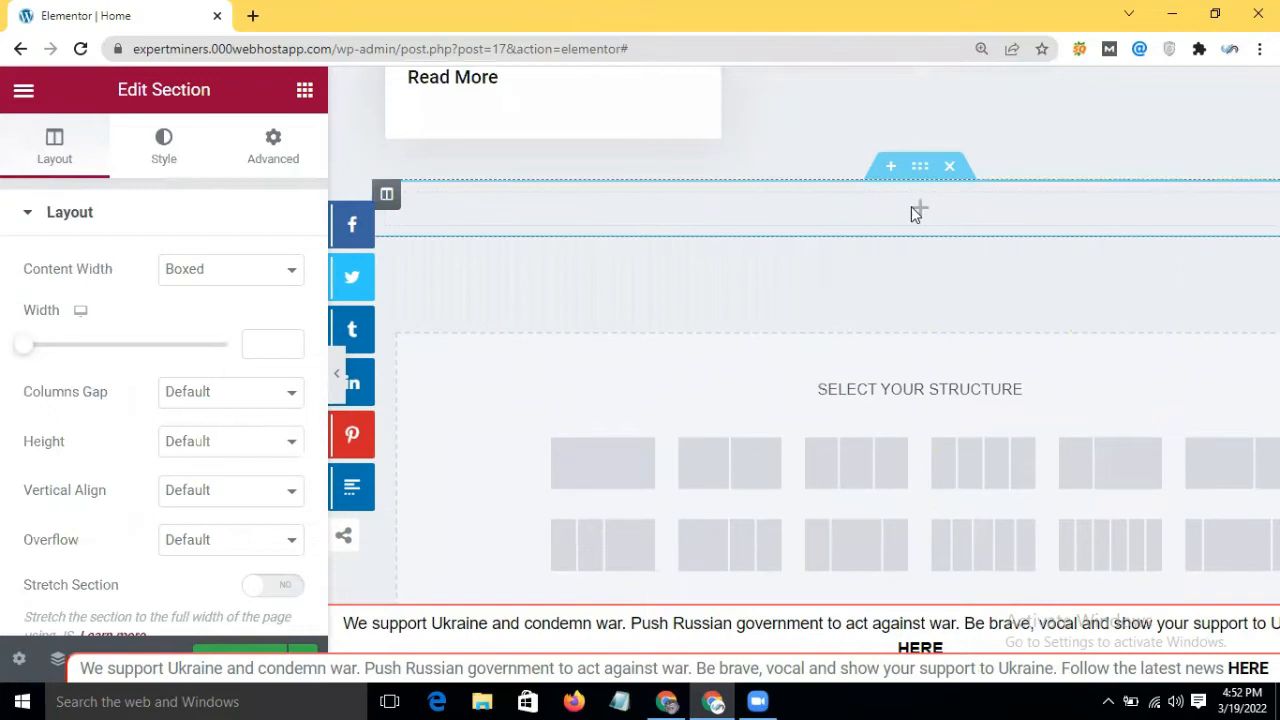
{"action": "left_click", "coordinate": [915, 208]}
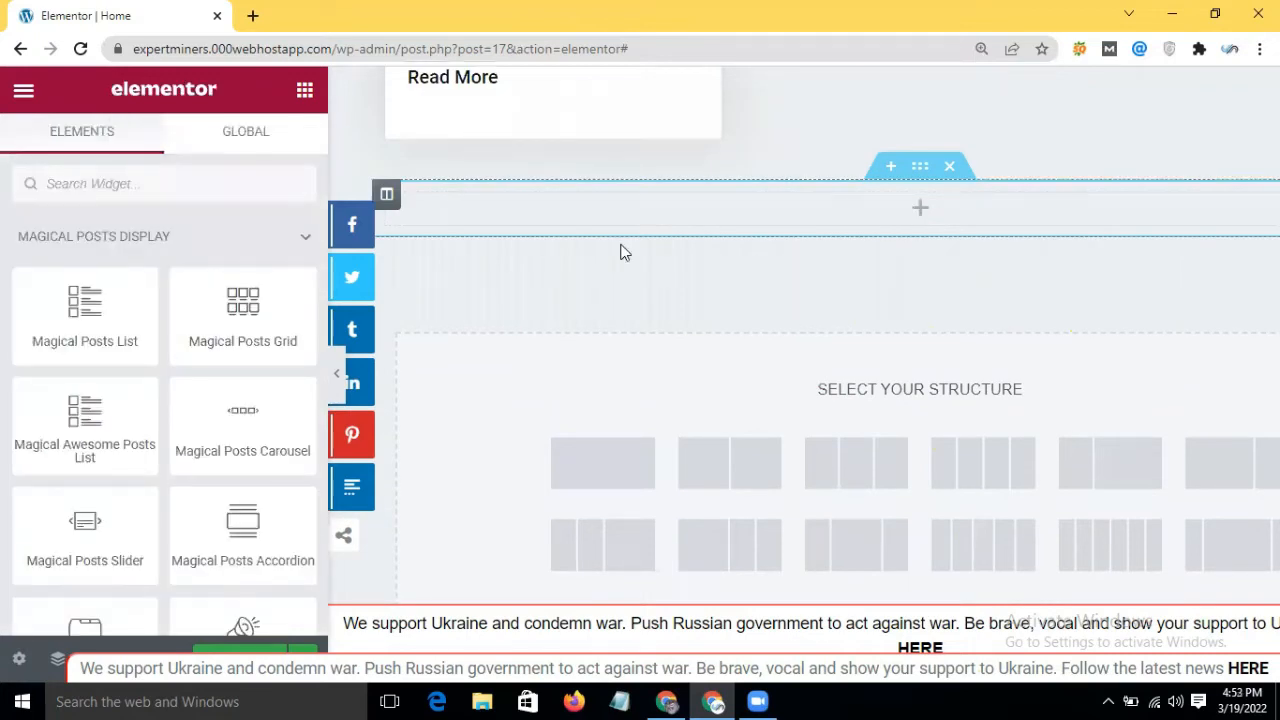
{"action": "scroll", "coordinate": [229, 394], "scroll_direction": "down", "scroll_amount": 4}
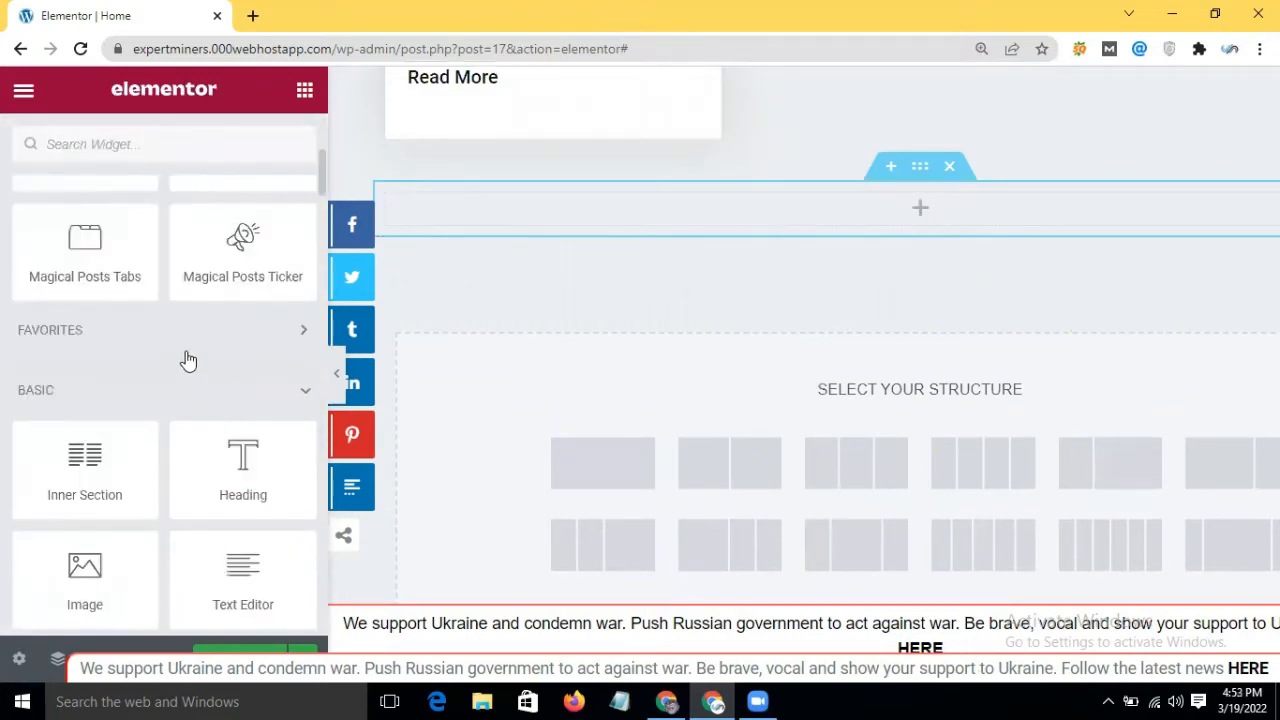
{"action": "scroll", "coordinate": [186, 357], "scroll_direction": "up", "scroll_amount": 2}
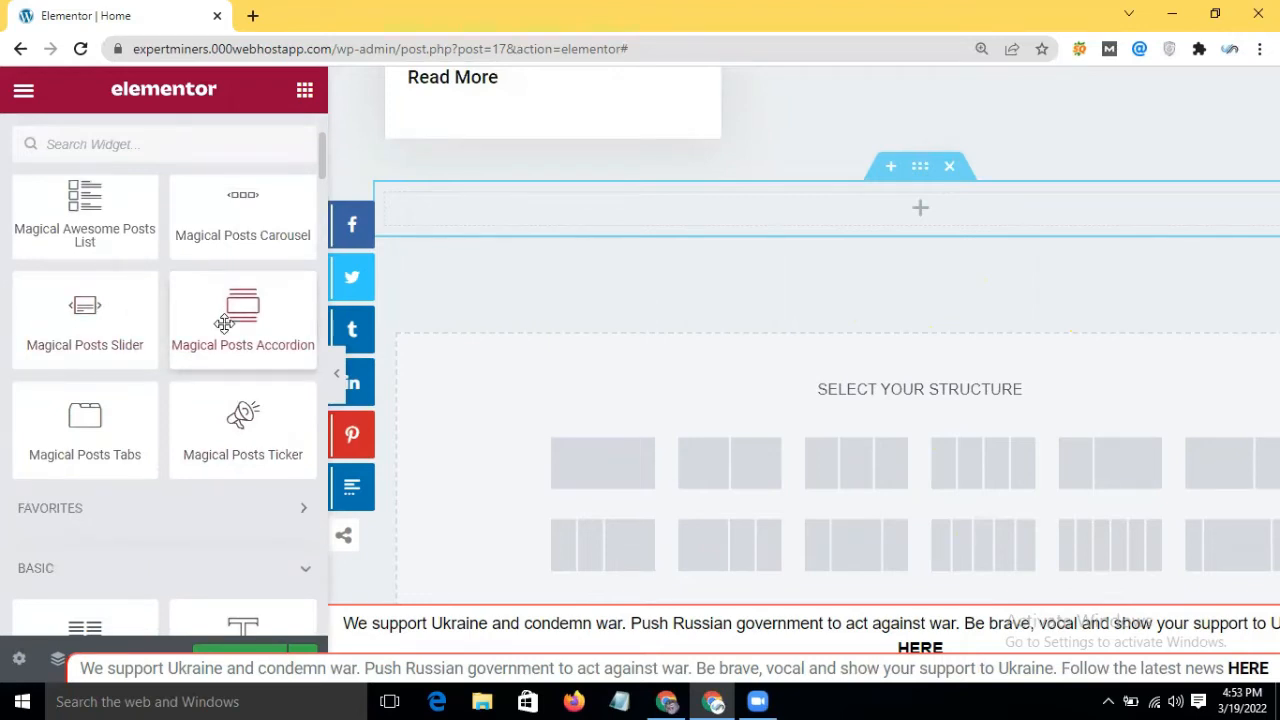
{"action": "scroll", "coordinate": [747, 365], "scroll_direction": "down", "scroll_amount": 3}
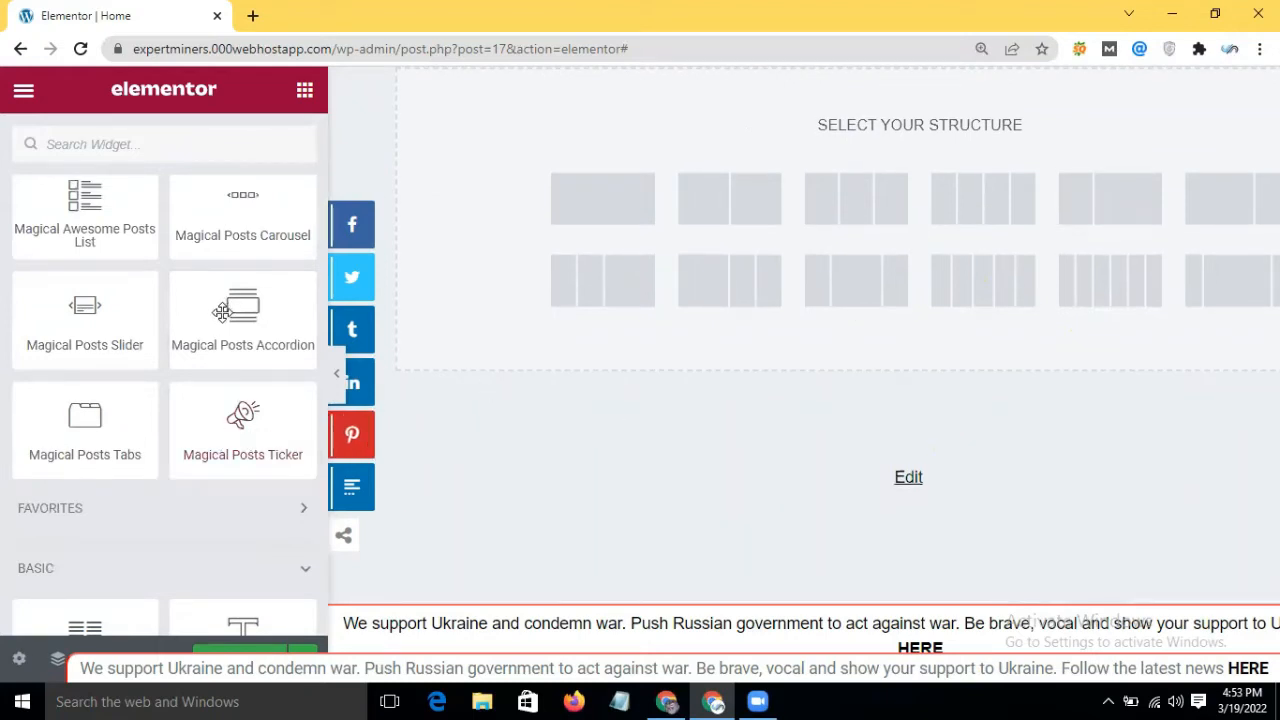
{"action": "scroll", "coordinate": [221, 312], "scroll_direction": "down", "scroll_amount": 4}
{"action": "scroll", "coordinate": [651, 371], "scroll_direction": "up", "scroll_amount": 4}
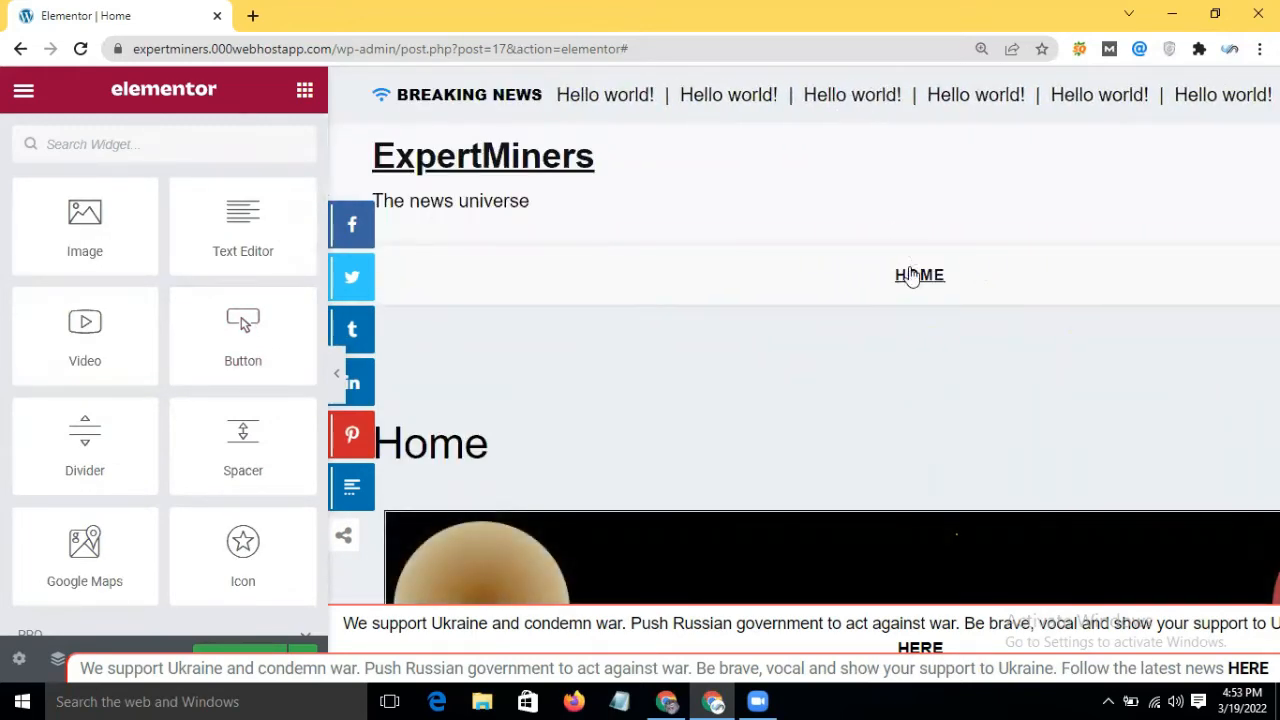
{"action": "scroll", "coordinate": [909, 270], "scroll_direction": "down", "scroll_amount": 3}
{"action": "scroll", "coordinate": [646, 429], "scroll_direction": "down", "scroll_amount": 3}
{"action": "scroll", "coordinate": [677, 451], "scroll_direction": "down", "scroll_amount": 3}
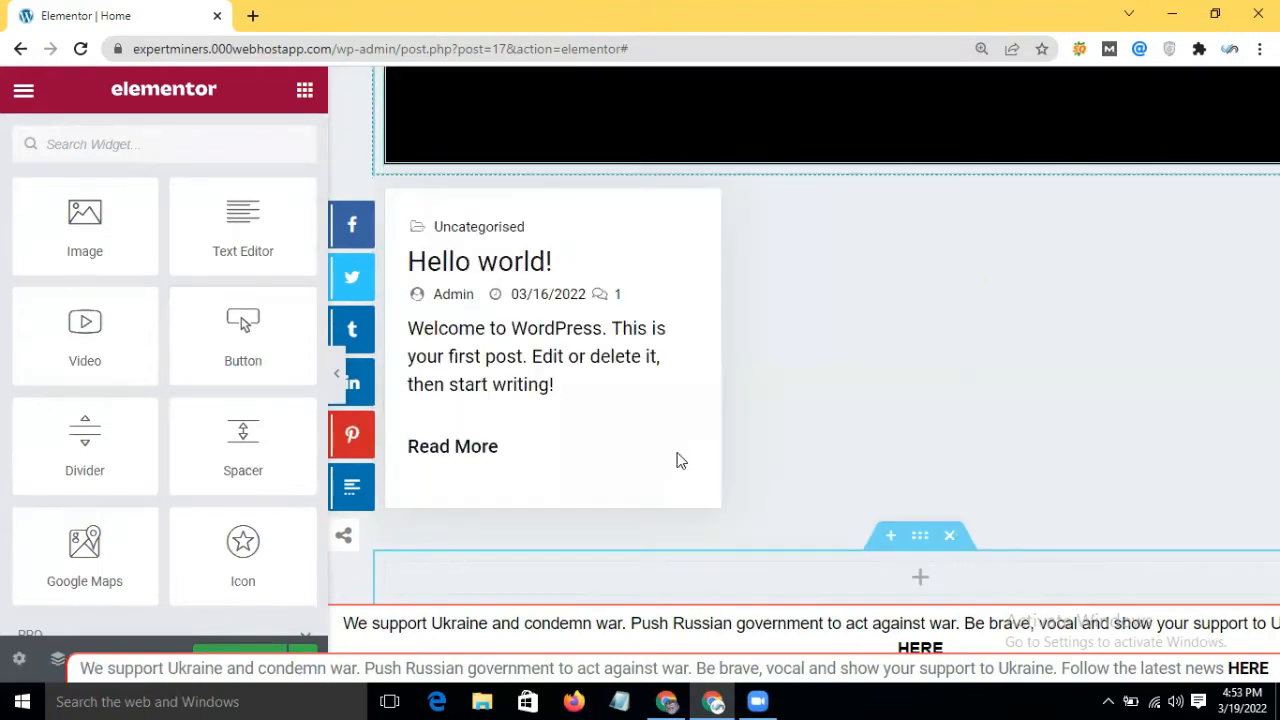
Check the Home page layout once more, leave the Elementor editor without saving, and return to the Pages list
{"action": "scroll", "coordinate": [931, 466], "scroll_direction": "down", "scroll_amount": 5}
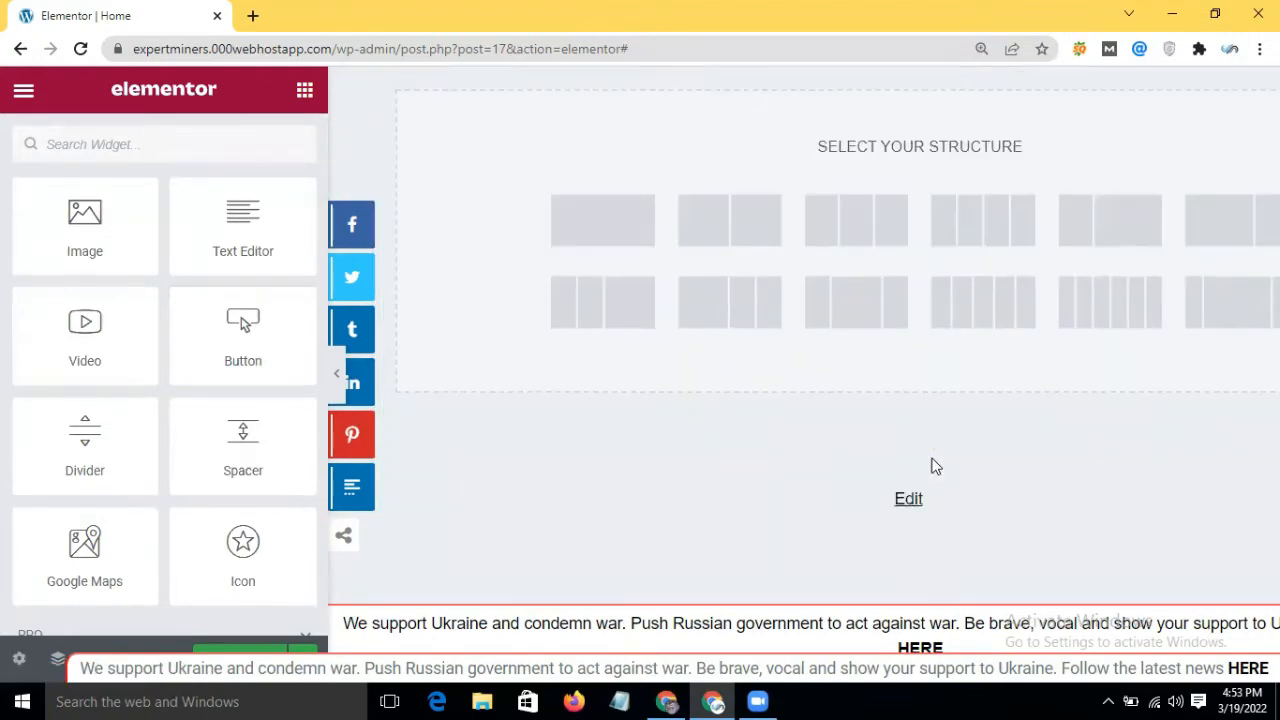
{"action": "scroll", "coordinate": [931, 466], "scroll_direction": "up", "scroll_amount": 15}
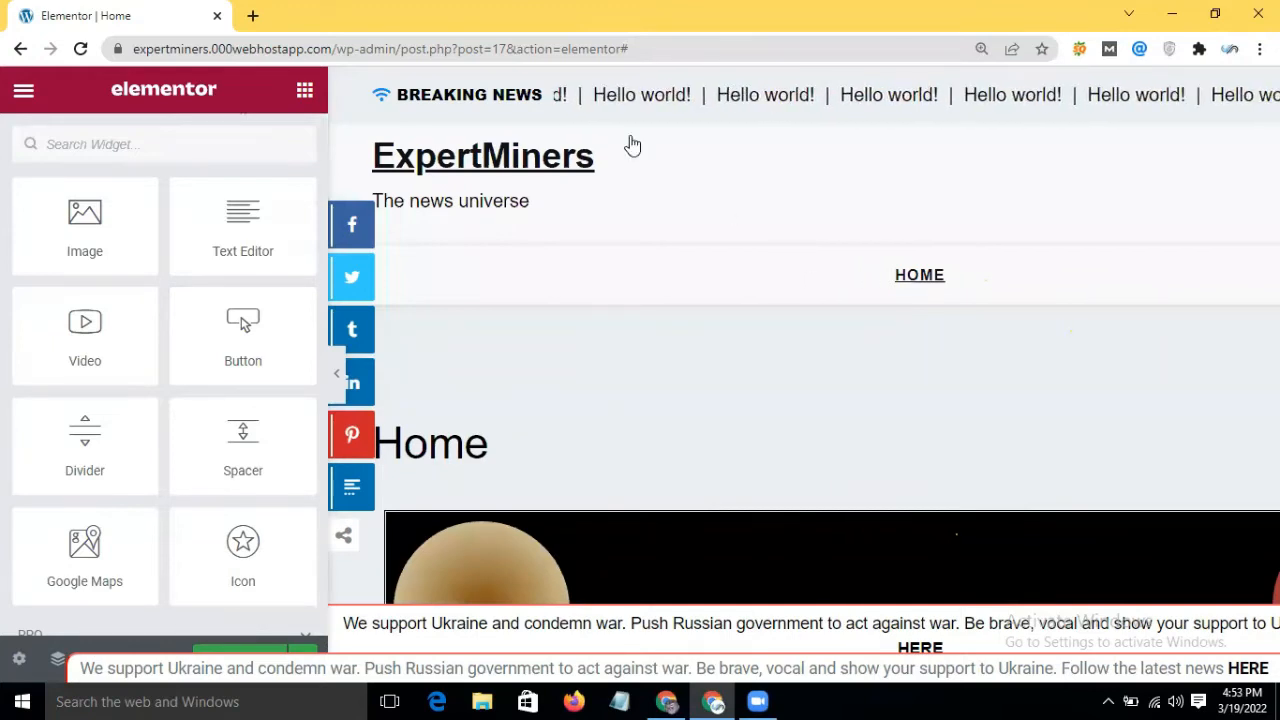
{"action": "left_click", "coordinate": [20, 48]}
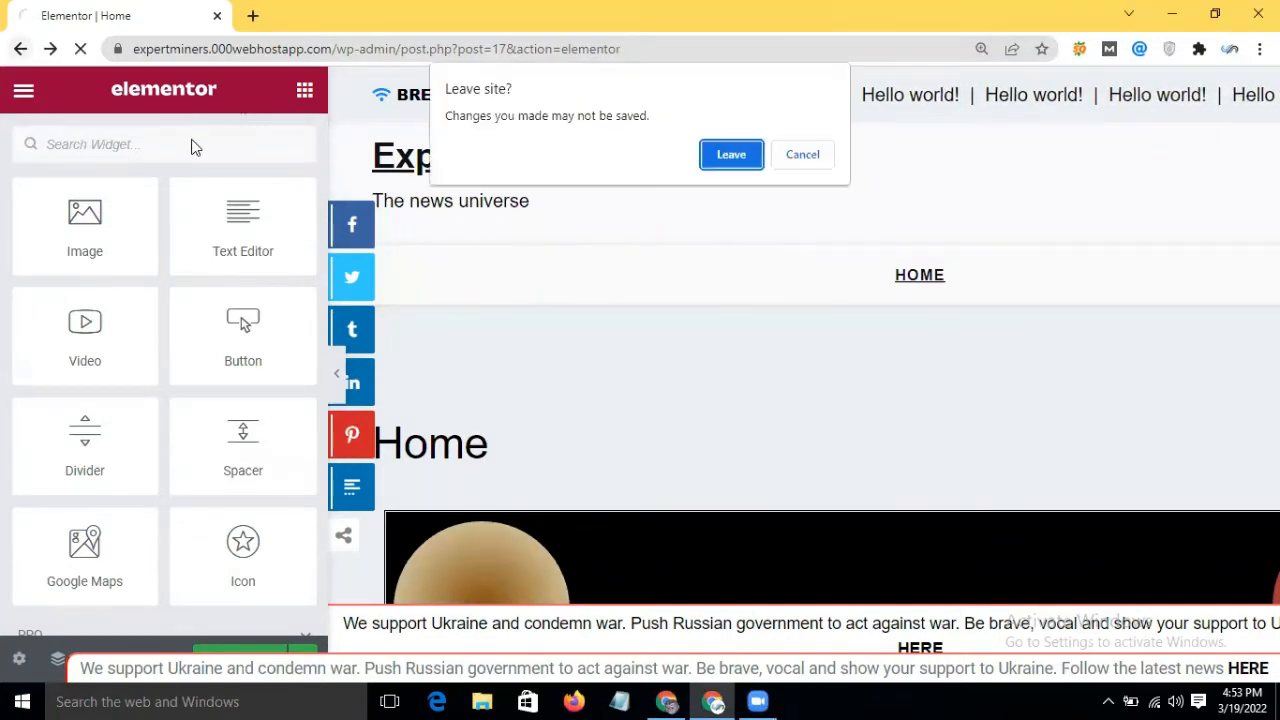
{"action": "left_click", "coordinate": [727, 153]}
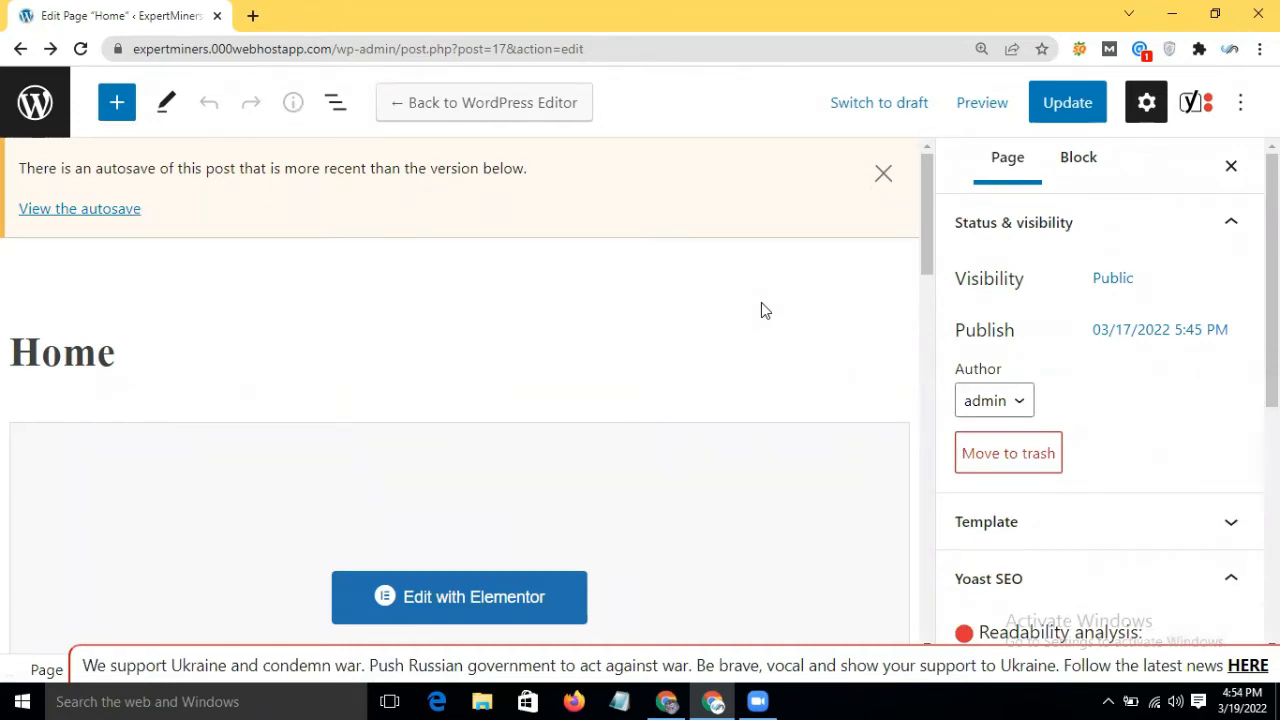
{"action": "left_click", "coordinate": [20, 48]}
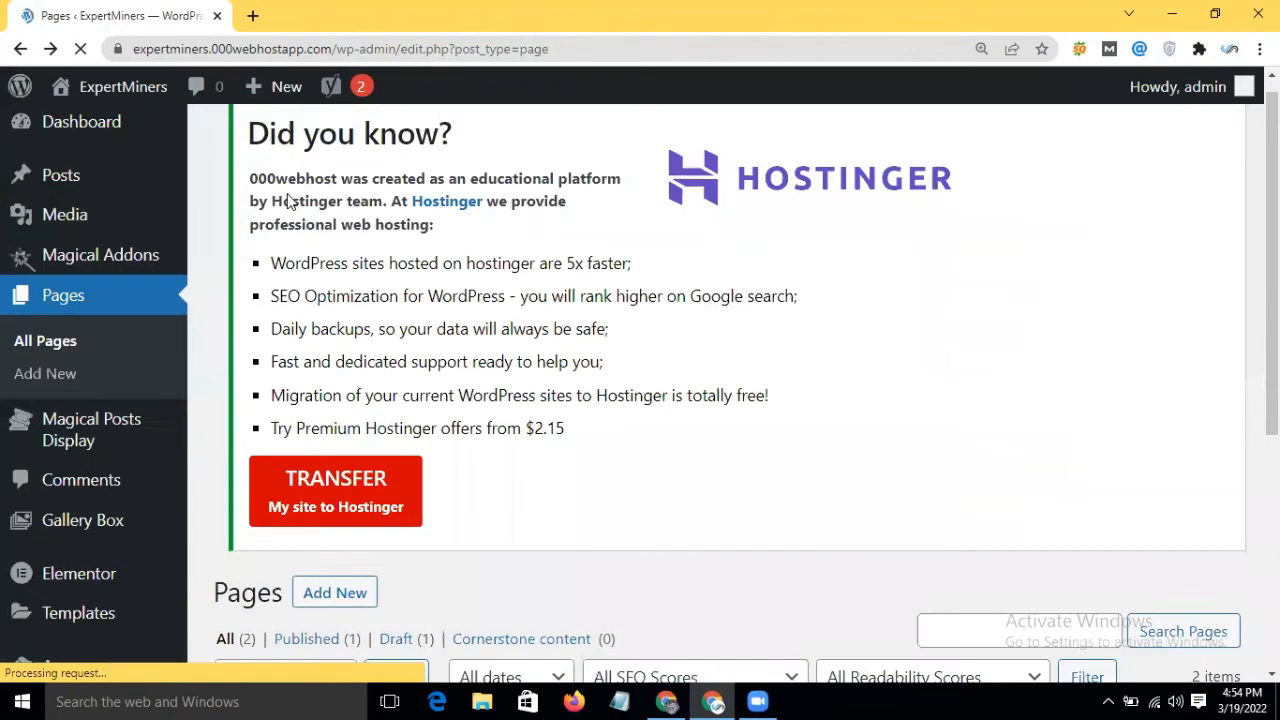
Open the template Kit Library from the WordPress dashboard and look through all the template kits
{"action": "scroll", "coordinate": [240, 331], "scroll_direction": "down", "scroll_amount": 2}
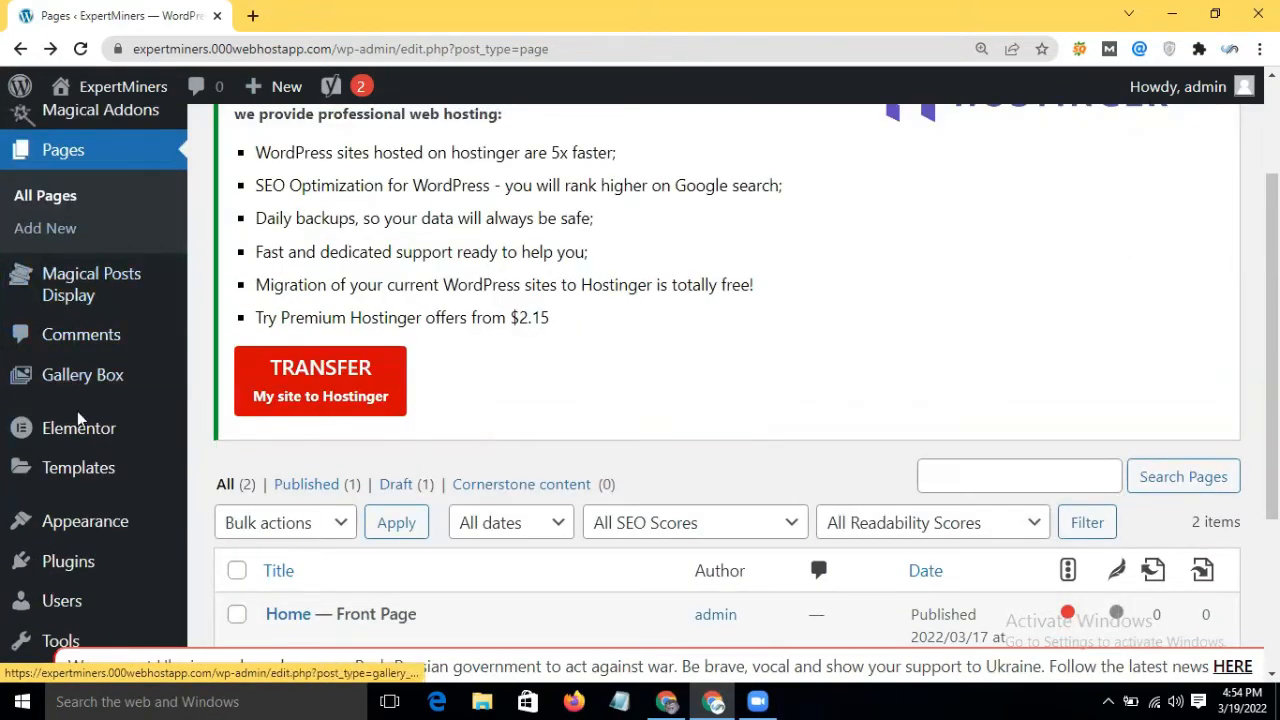
{"action": "mouse_move", "coordinate": [93, 453]}
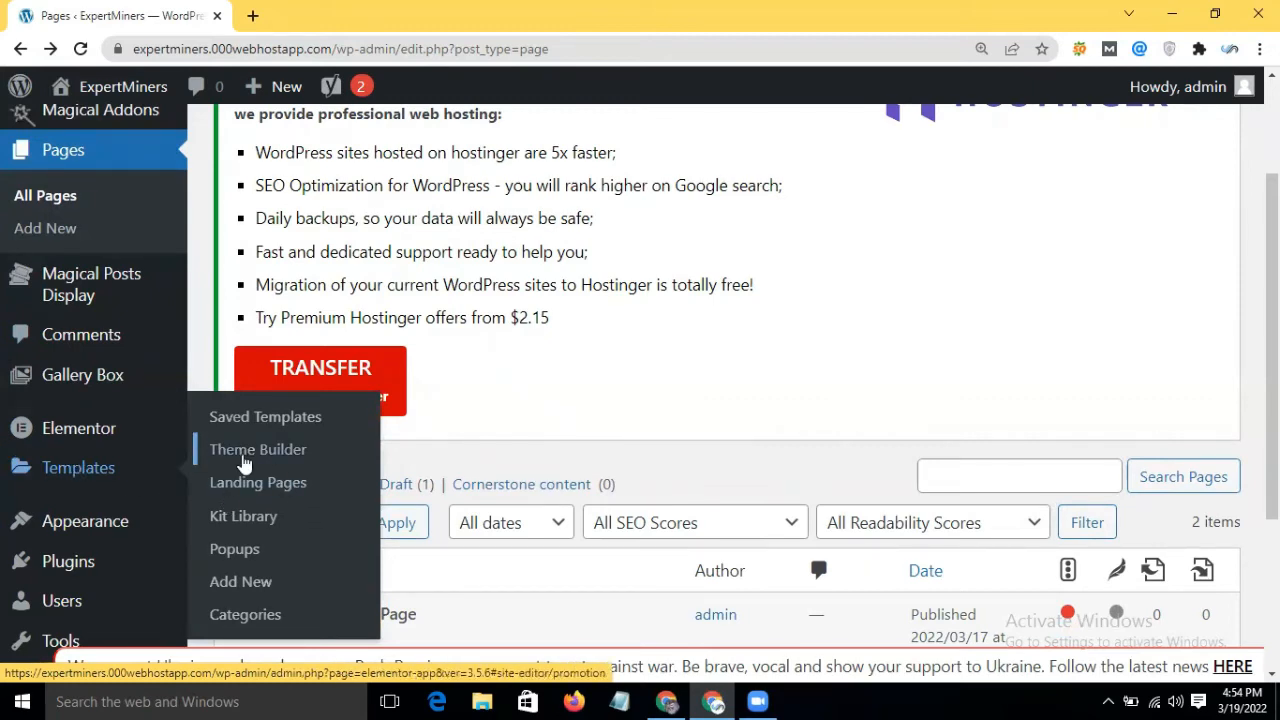
{"action": "left_click", "coordinate": [247, 515]}
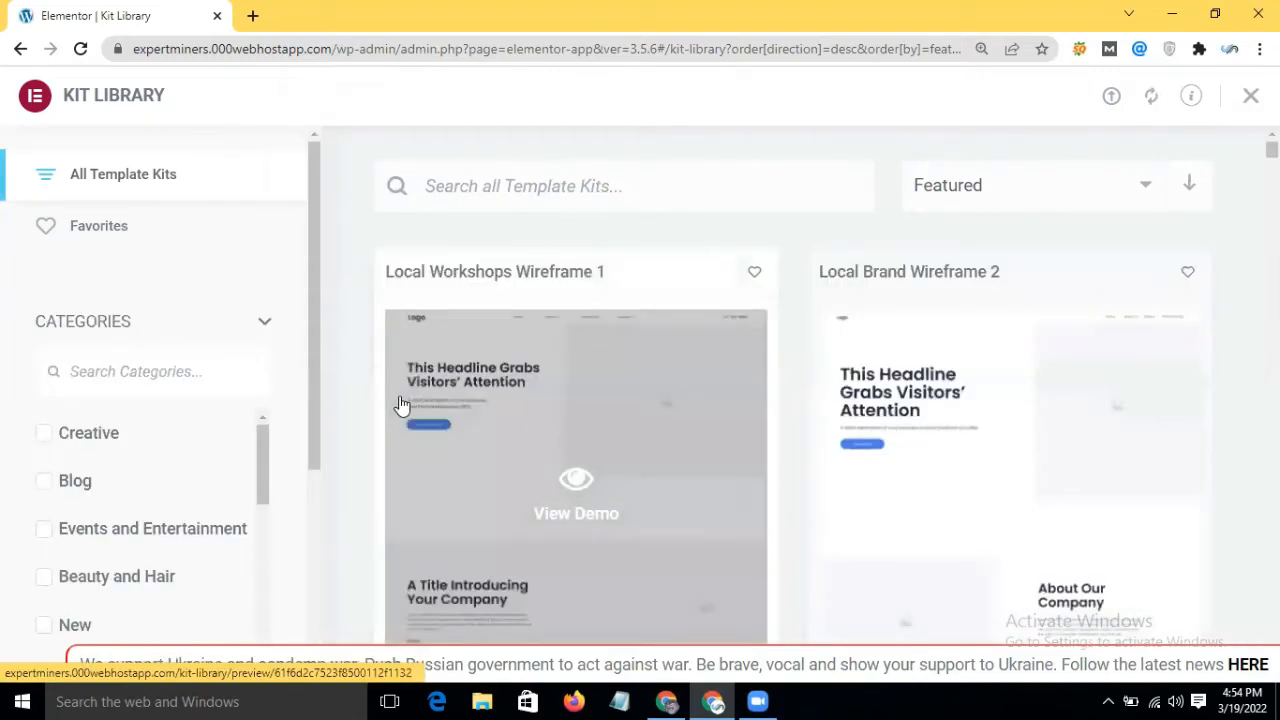
{"action": "scroll", "coordinate": [938, 360], "scroll_direction": "down", "scroll_amount": 5}
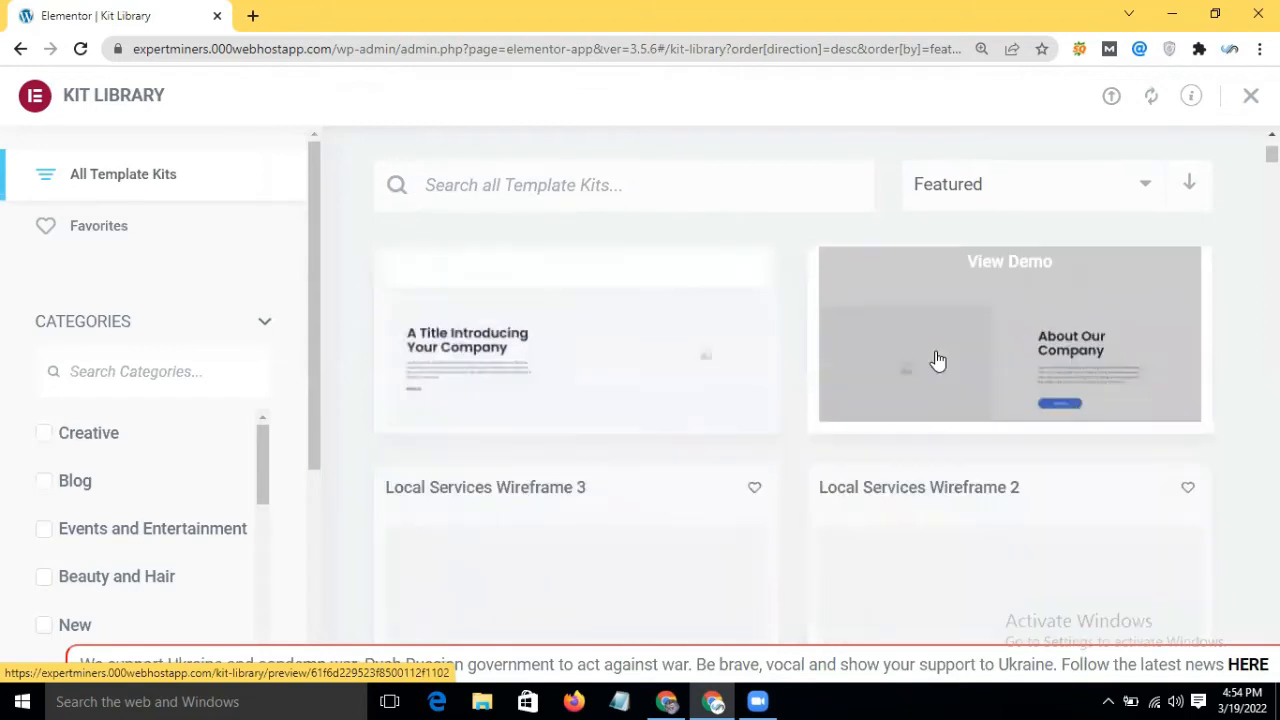
{"action": "scroll", "coordinate": [934, 357], "scroll_direction": "down", "scroll_amount": 5}
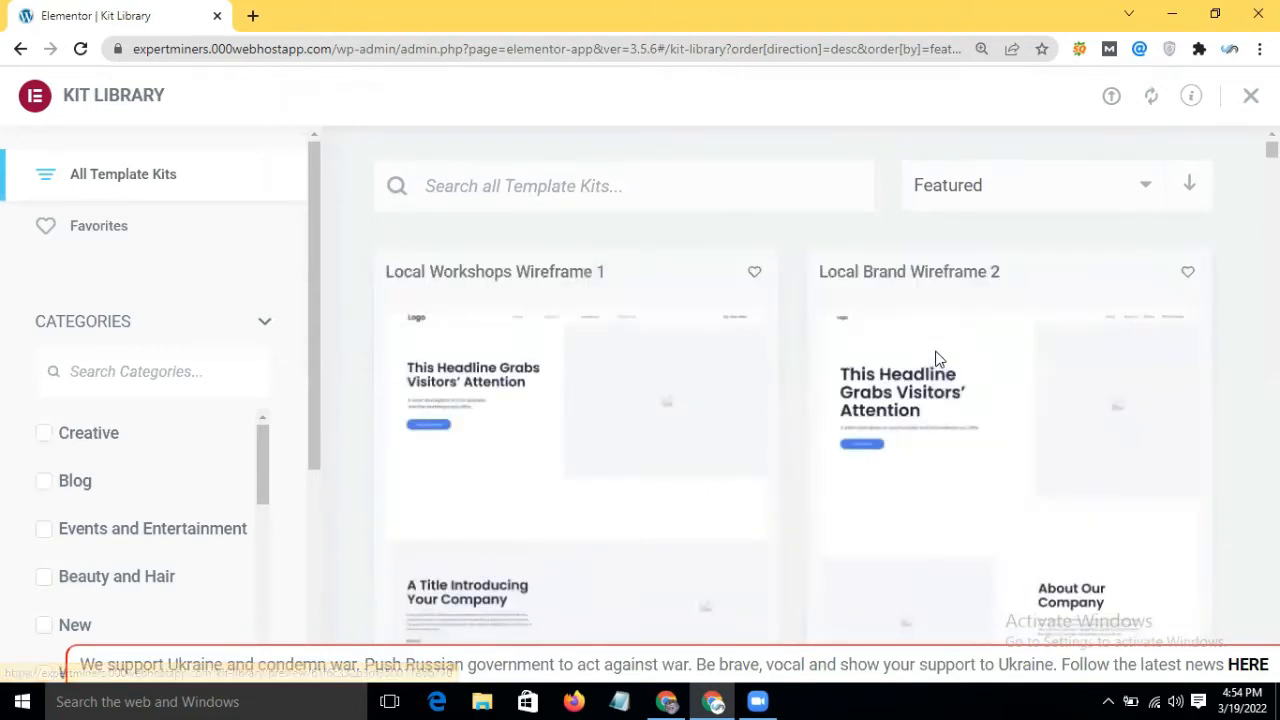
{"action": "scroll", "coordinate": [729, 451], "scroll_direction": "down", "scroll_amount": 3}
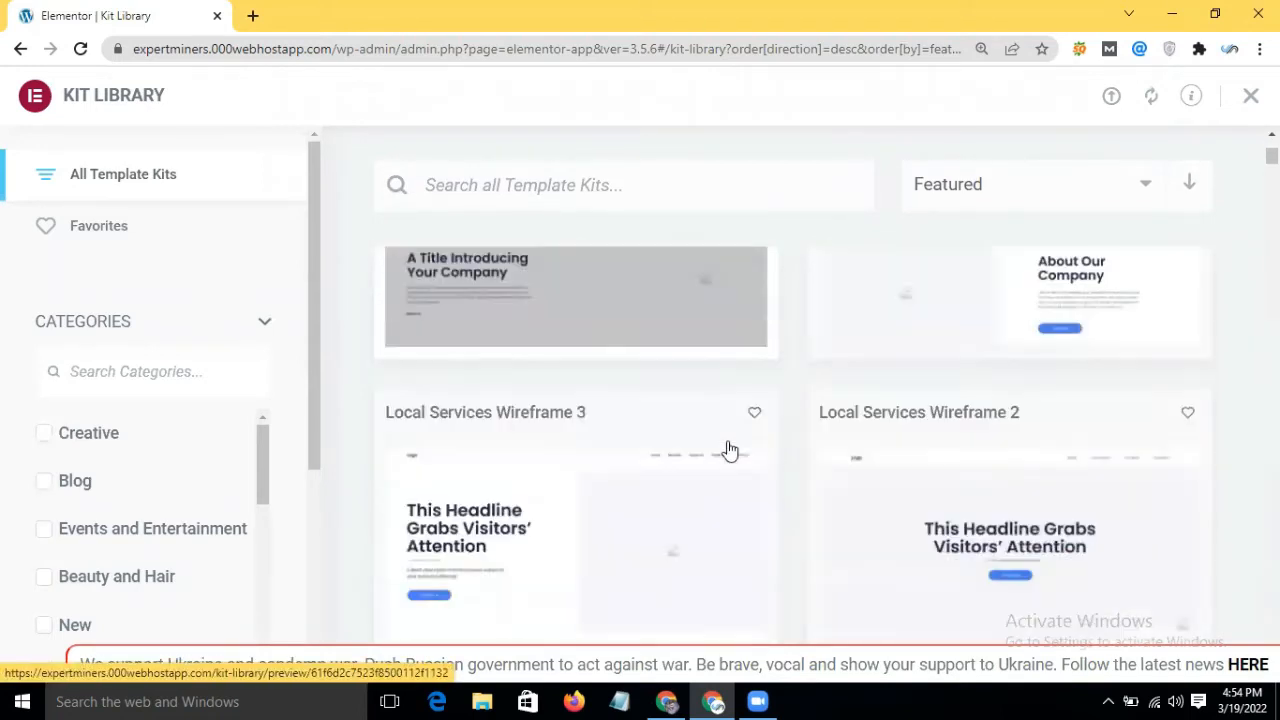
Filter the template kits by the Blog category and look through the matching kits
{"action": "left_click", "coordinate": [45, 482]}
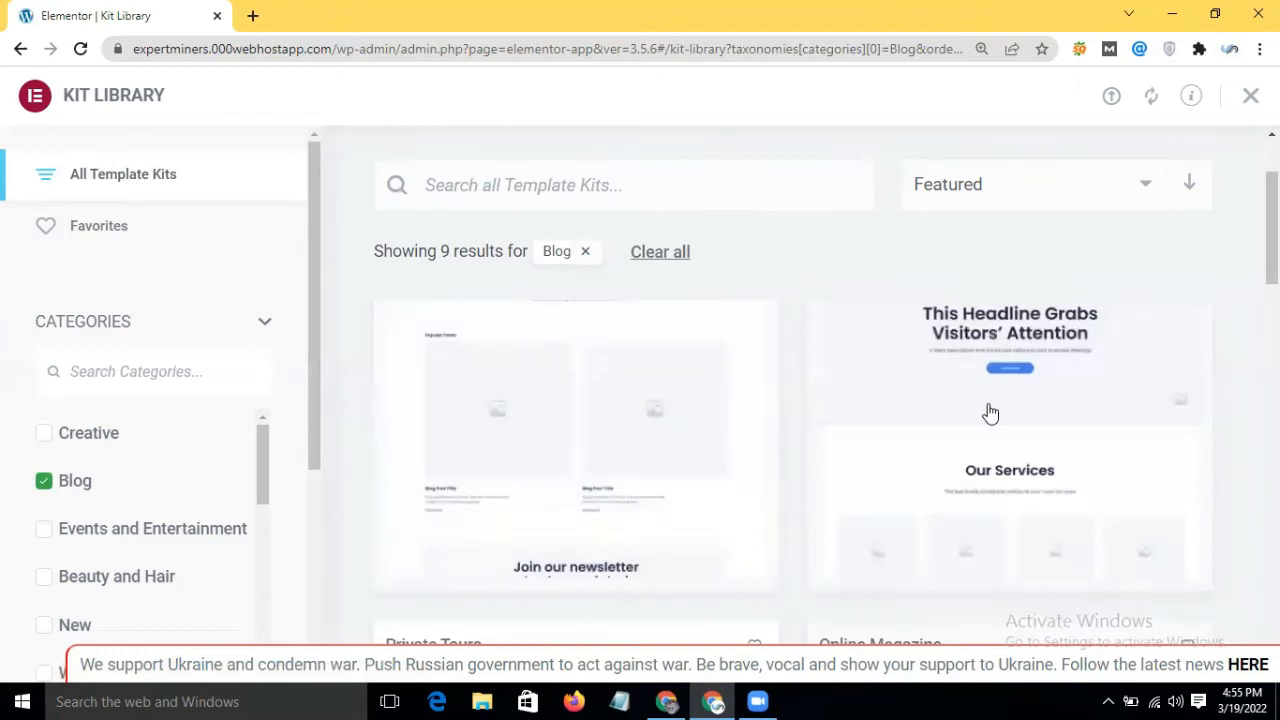
{"action": "scroll", "coordinate": [757, 434], "scroll_direction": "down", "scroll_amount": 3}
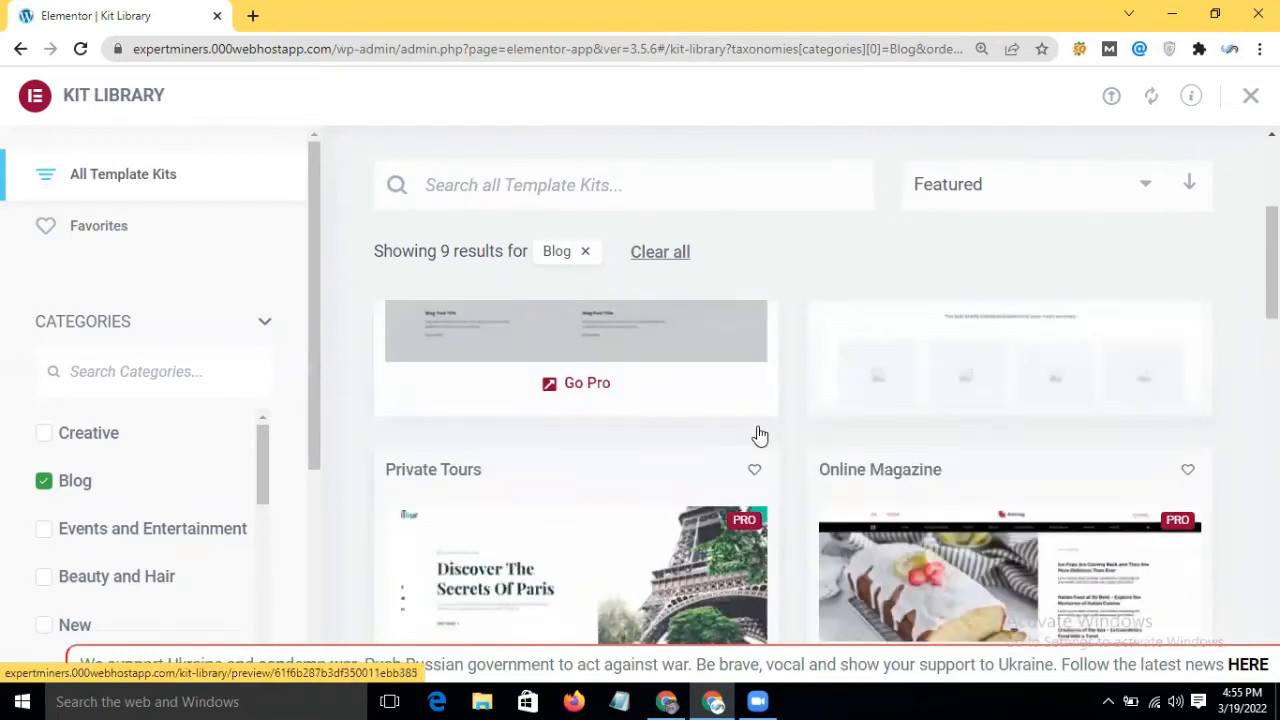
{"action": "scroll", "coordinate": [960, 600], "scroll_direction": "down", "scroll_amount": 3}
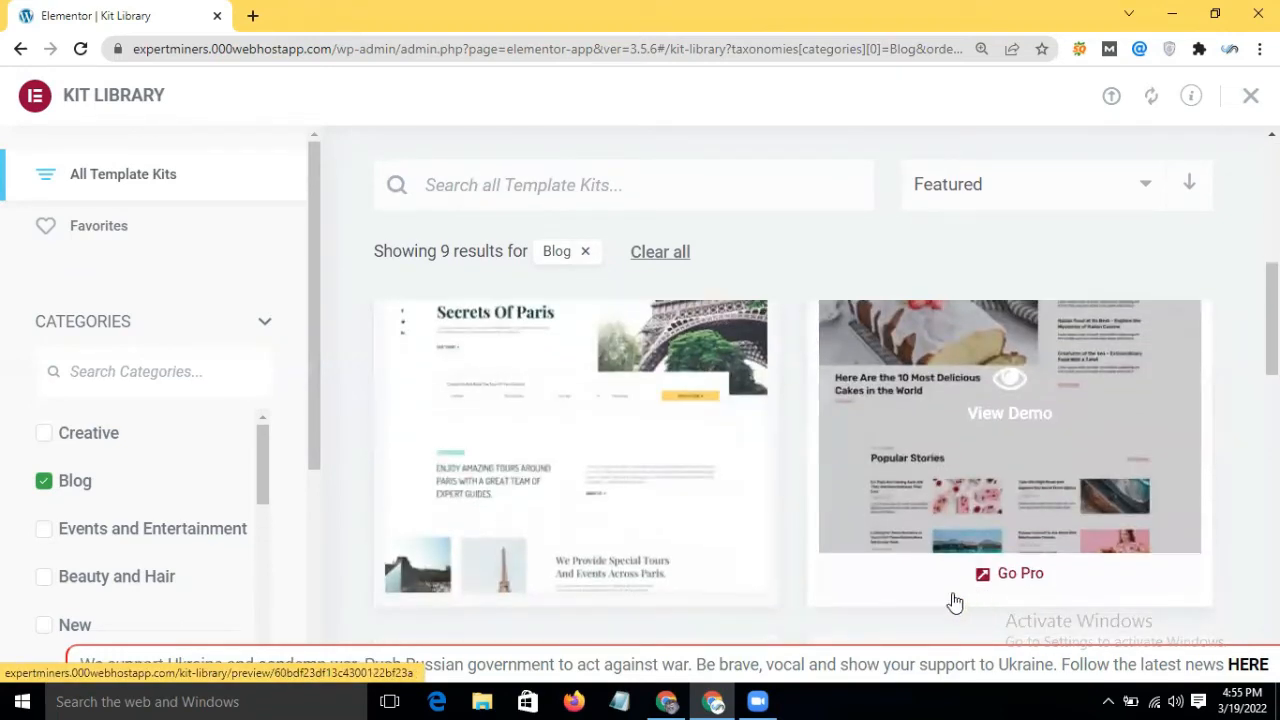
{"action": "scroll", "coordinate": [806, 594], "scroll_direction": "down", "scroll_amount": 3}
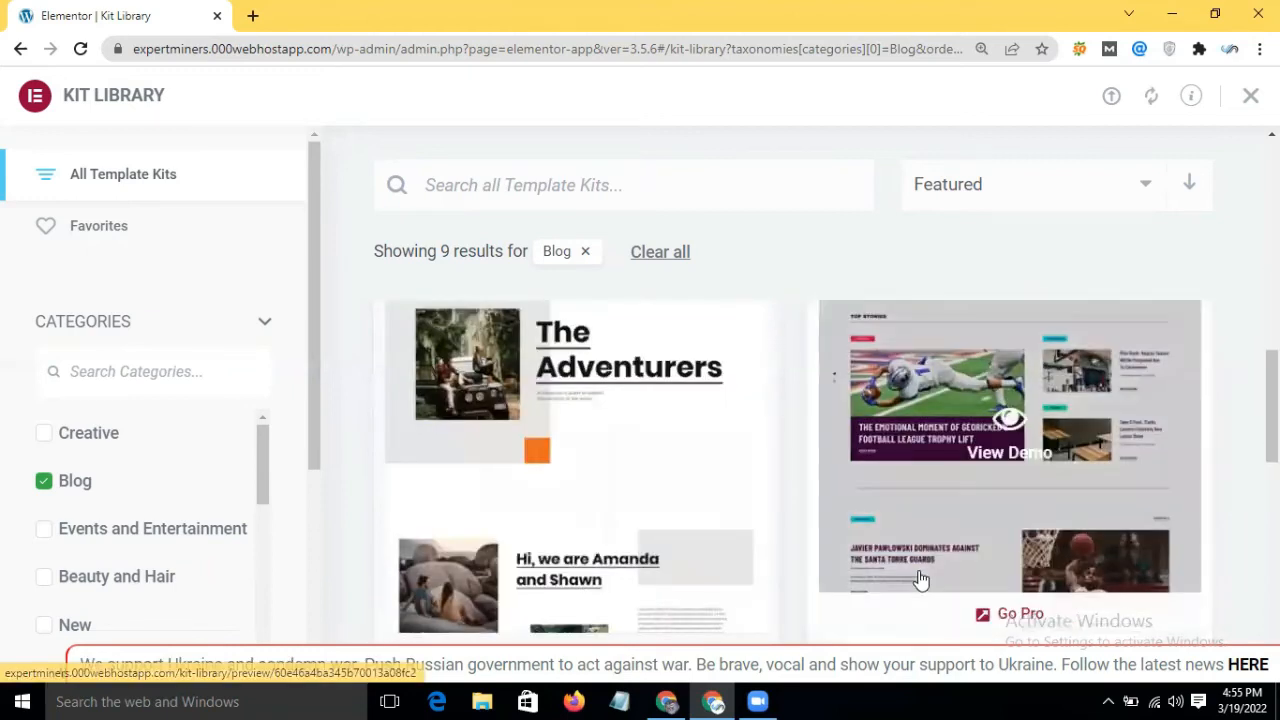
{"action": "scroll", "coordinate": [921, 580], "scroll_direction": "down", "scroll_amount": 3}
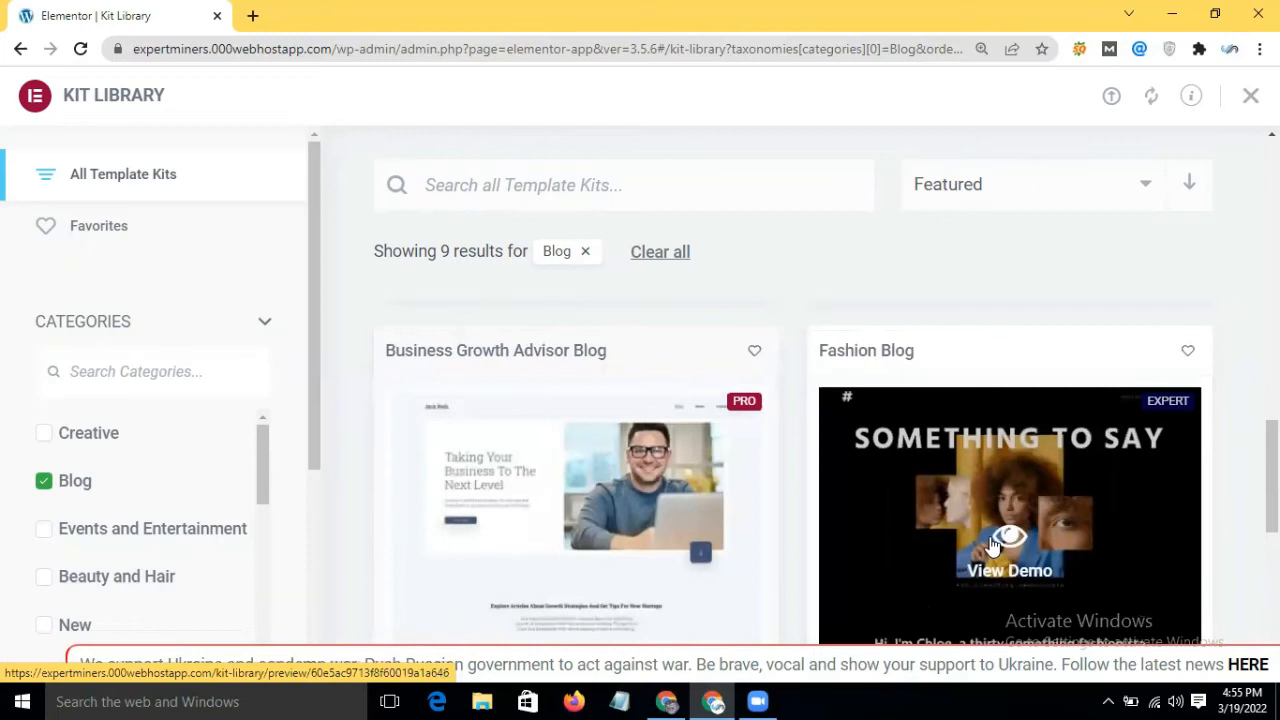
{"action": "scroll", "coordinate": [995, 540], "scroll_direction": "down", "scroll_amount": 2}
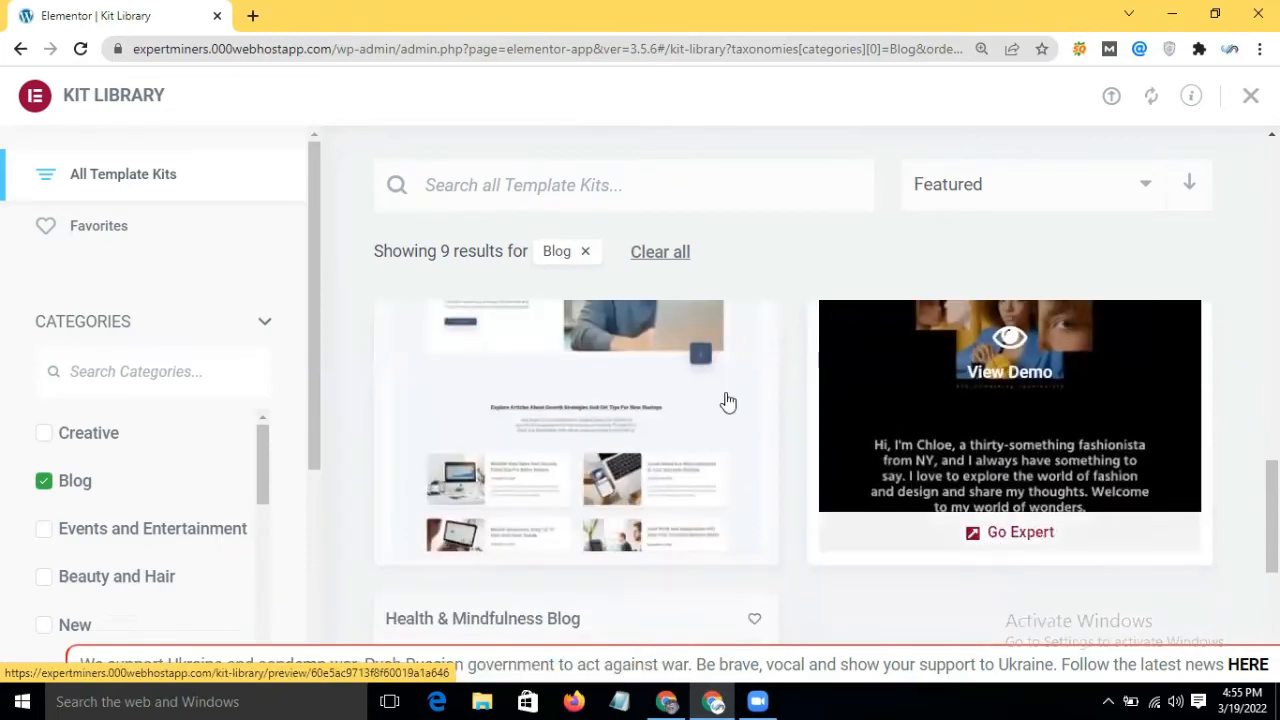
{"action": "scroll", "coordinate": [728, 402], "scroll_direction": "up", "scroll_amount": 1}
{"action": "scroll", "coordinate": [728, 402], "scroll_direction": "down", "scroll_amount": 2}
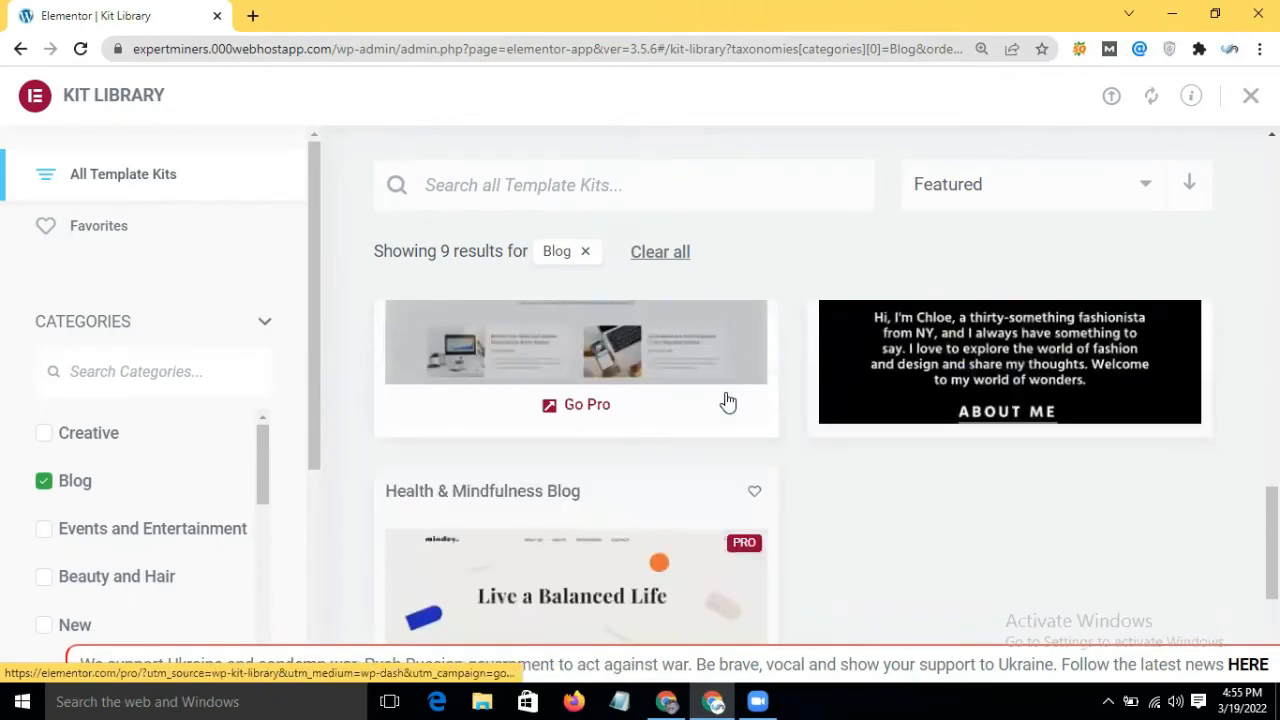
{"action": "scroll", "coordinate": [728, 402], "scroll_direction": "down", "scroll_amount": 2}
{"action": "scroll", "coordinate": [728, 402], "scroll_direction": "up", "scroll_amount": 4}
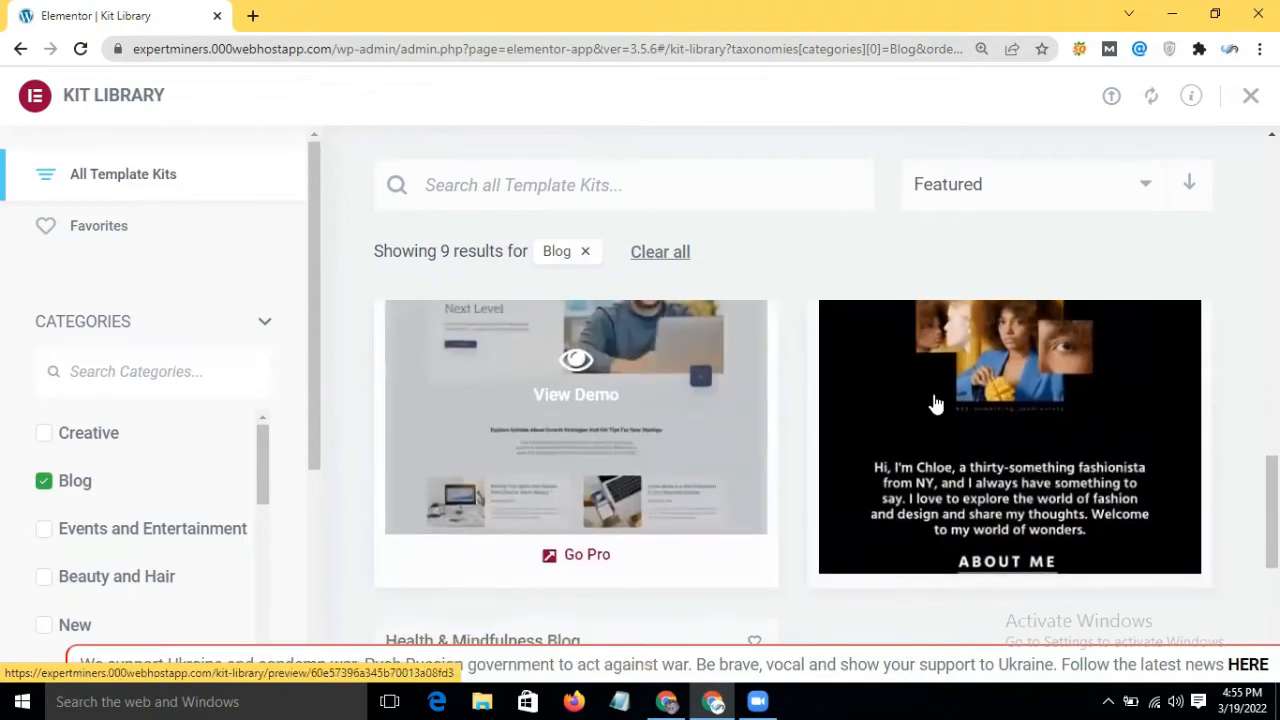
Preview the Fashion Blog kit's demo and check its Expert upgrade offer on the Elementor Pro plans page
{"action": "left_click", "coordinate": [935, 403]}
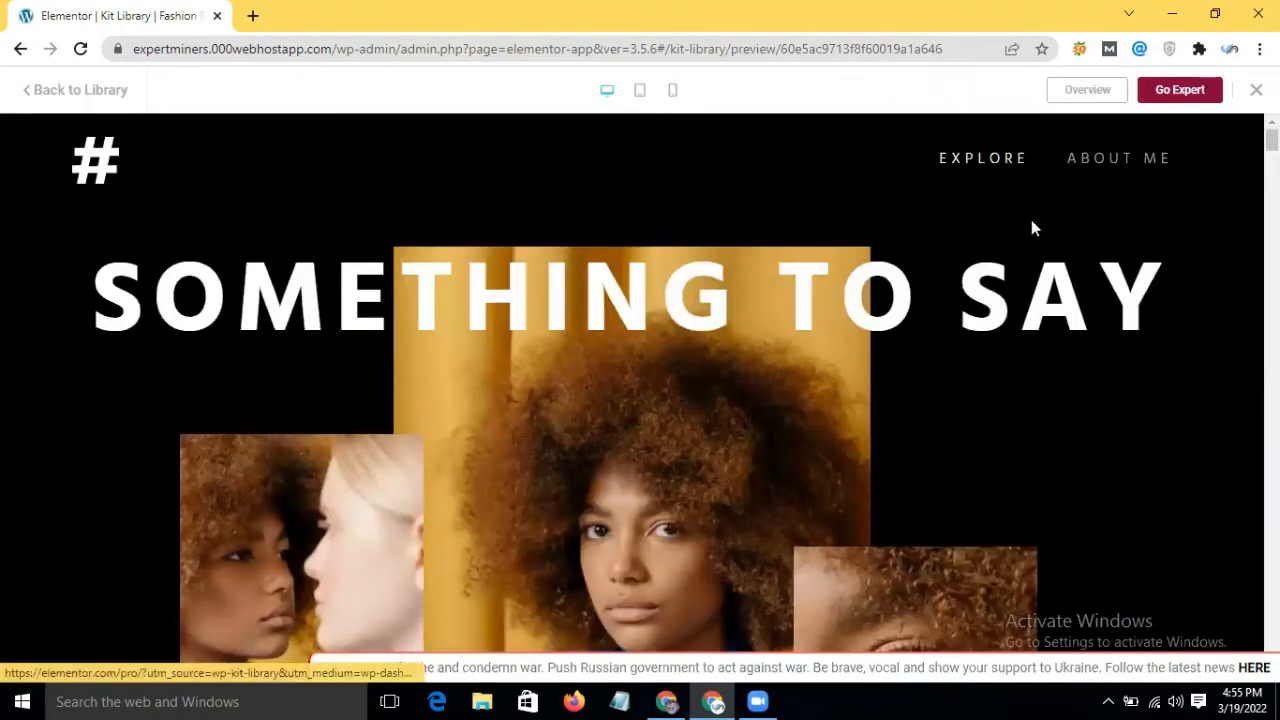
{"action": "scroll", "coordinate": [1025, 222], "scroll_direction": "down", "scroll_amount": 5}
{"action": "scroll", "coordinate": [1025, 222], "scroll_direction": "down", "scroll_amount": 15}
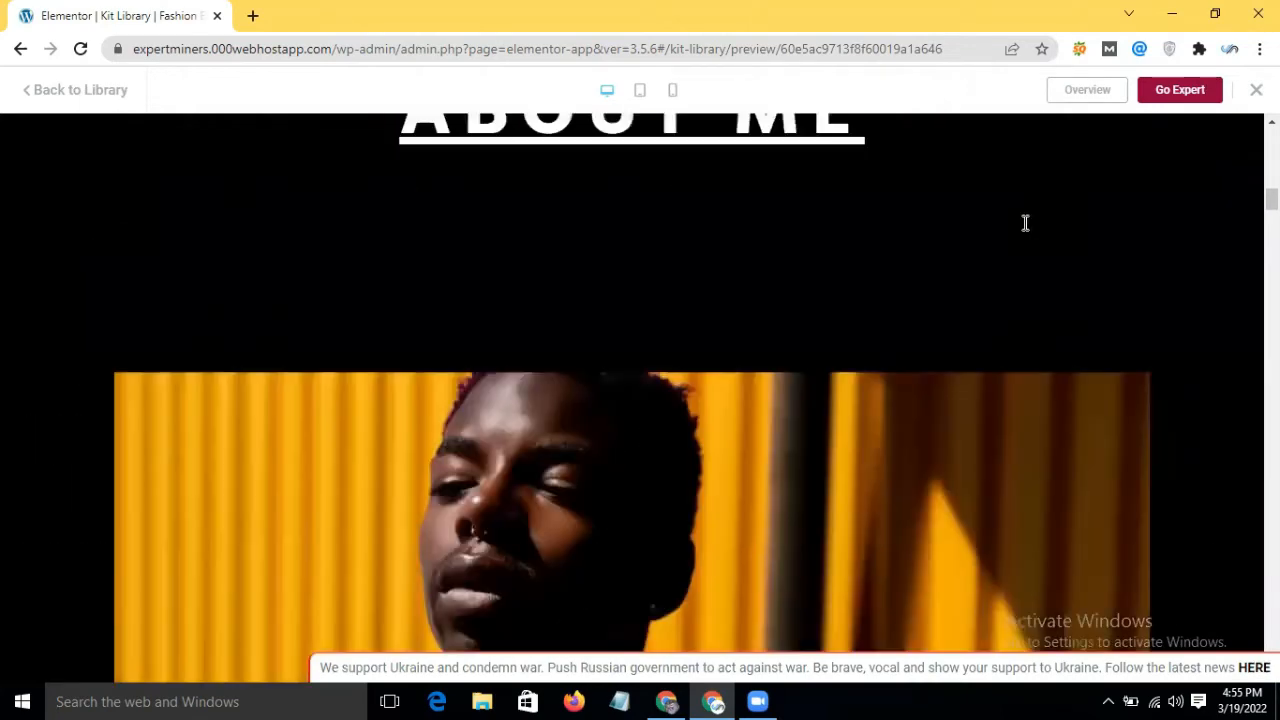
{"action": "scroll", "coordinate": [1025, 222], "scroll_direction": "up", "scroll_amount": 12}
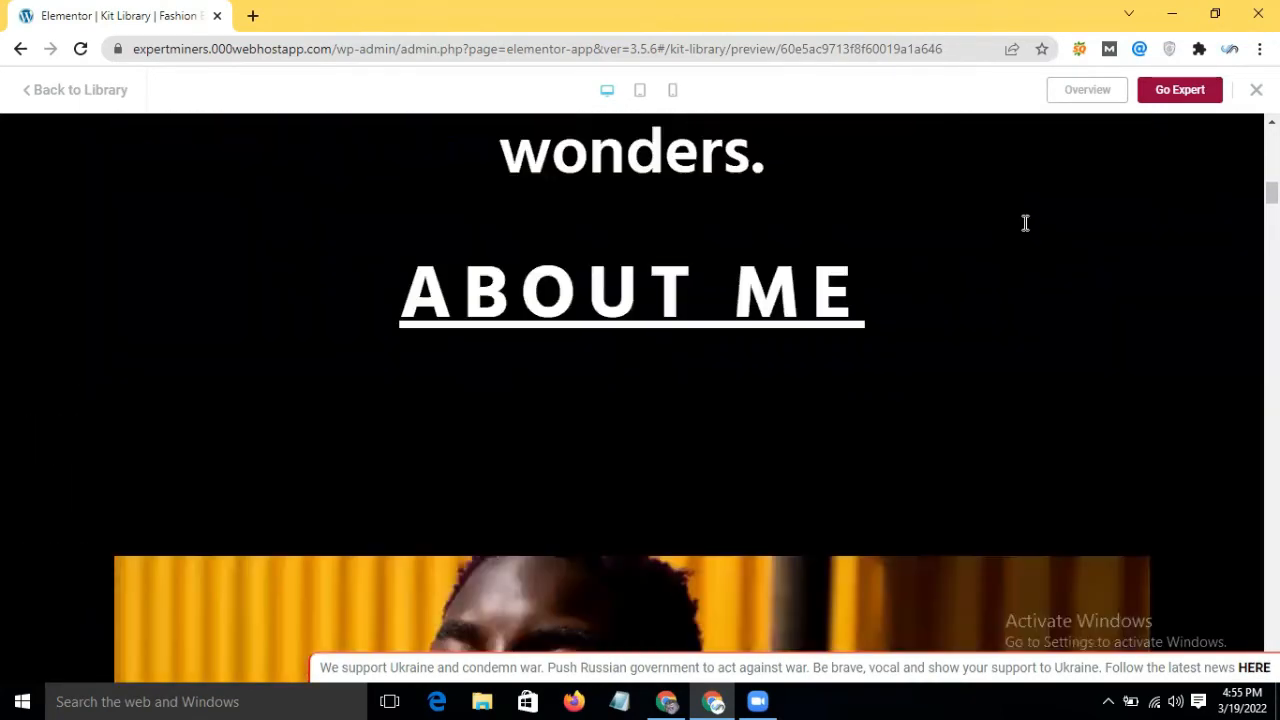
{"action": "left_click", "coordinate": [1184, 96]}
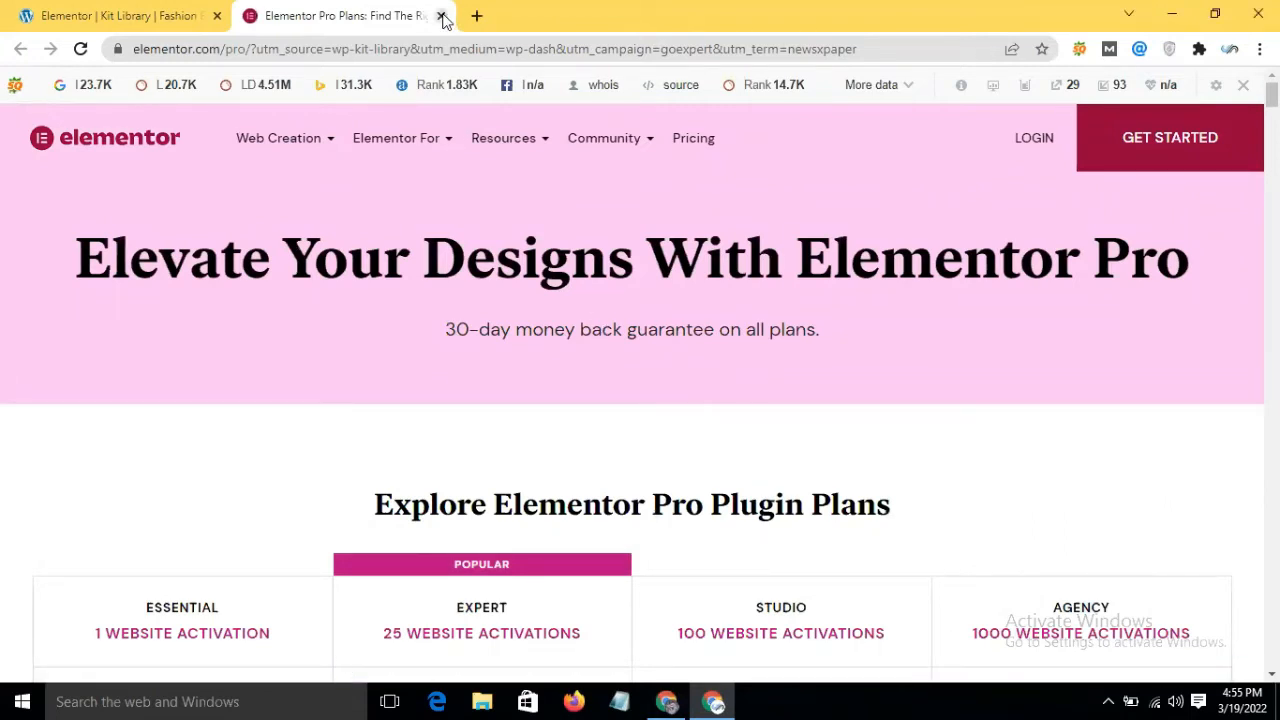
{"action": "key", "text": "ctrl+w"}
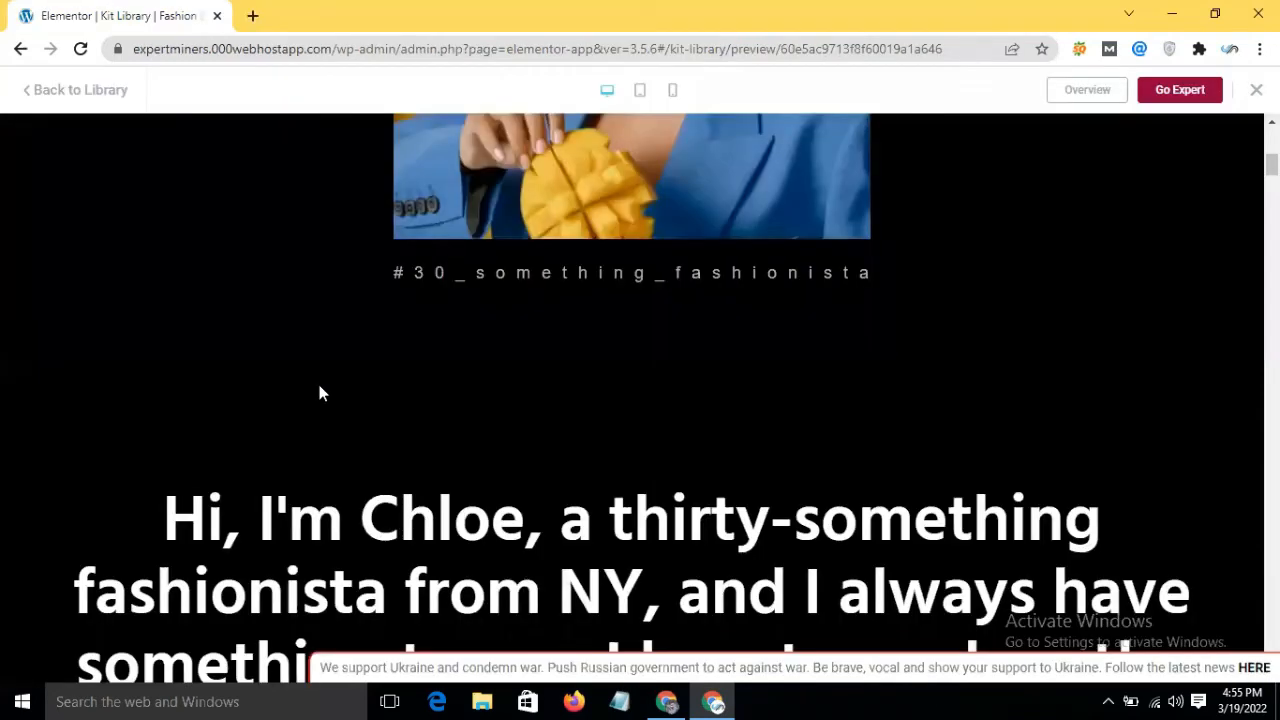
Return from the demo to the kit library, remove the Blog category filter, and look over the unfiltered kits
{"action": "left_click", "coordinate": [27, 100]}
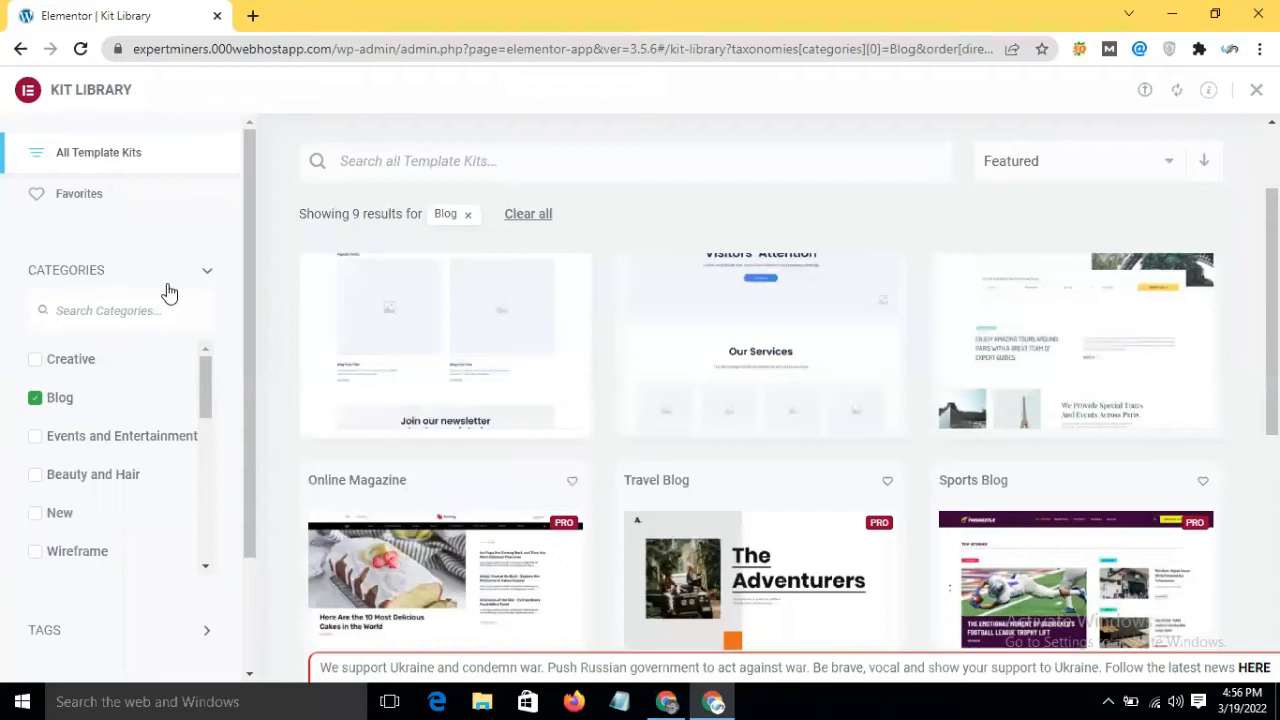
{"action": "left_click", "coordinate": [58, 401]}
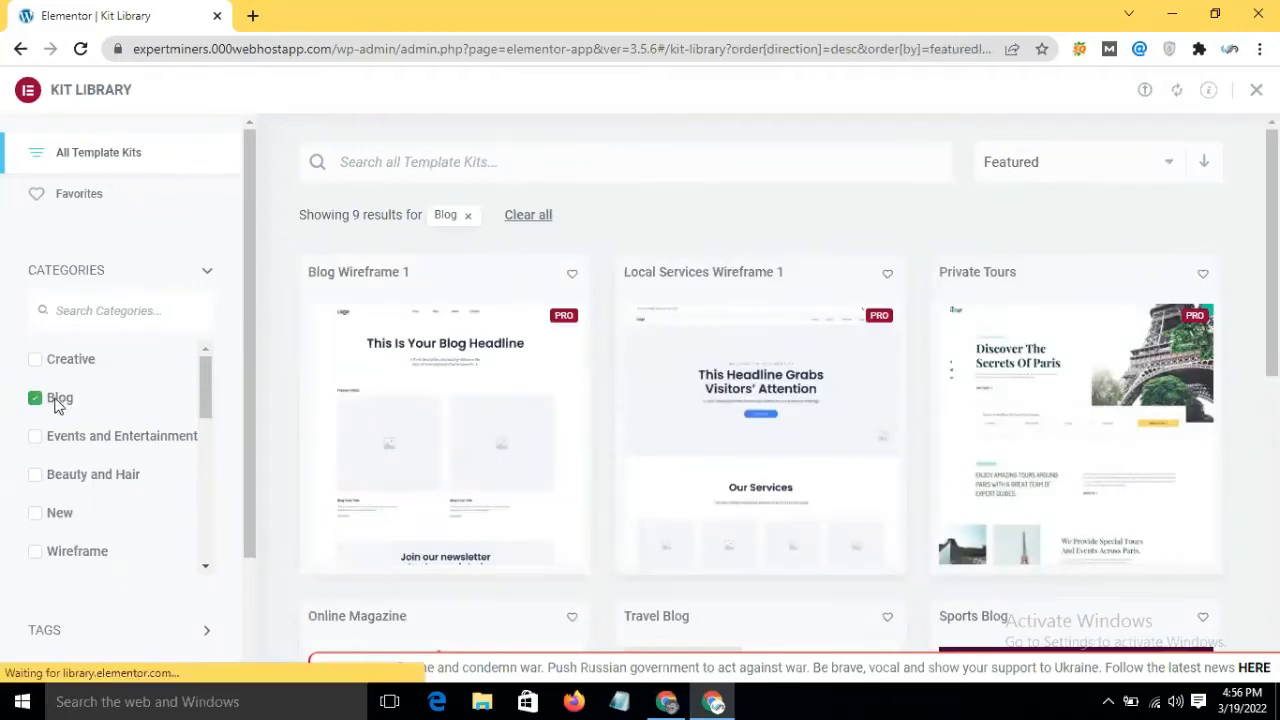
{"action": "left_click", "coordinate": [36, 401]}
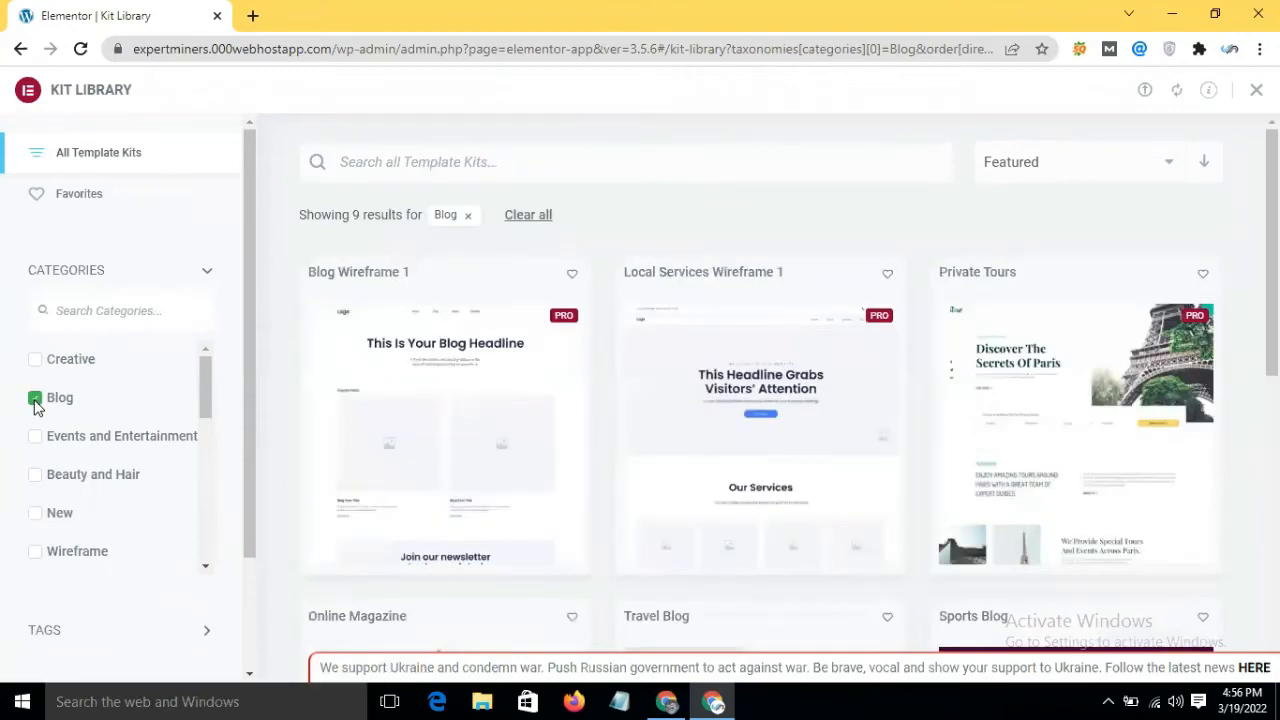
{"action": "left_click", "coordinate": [35, 401]}
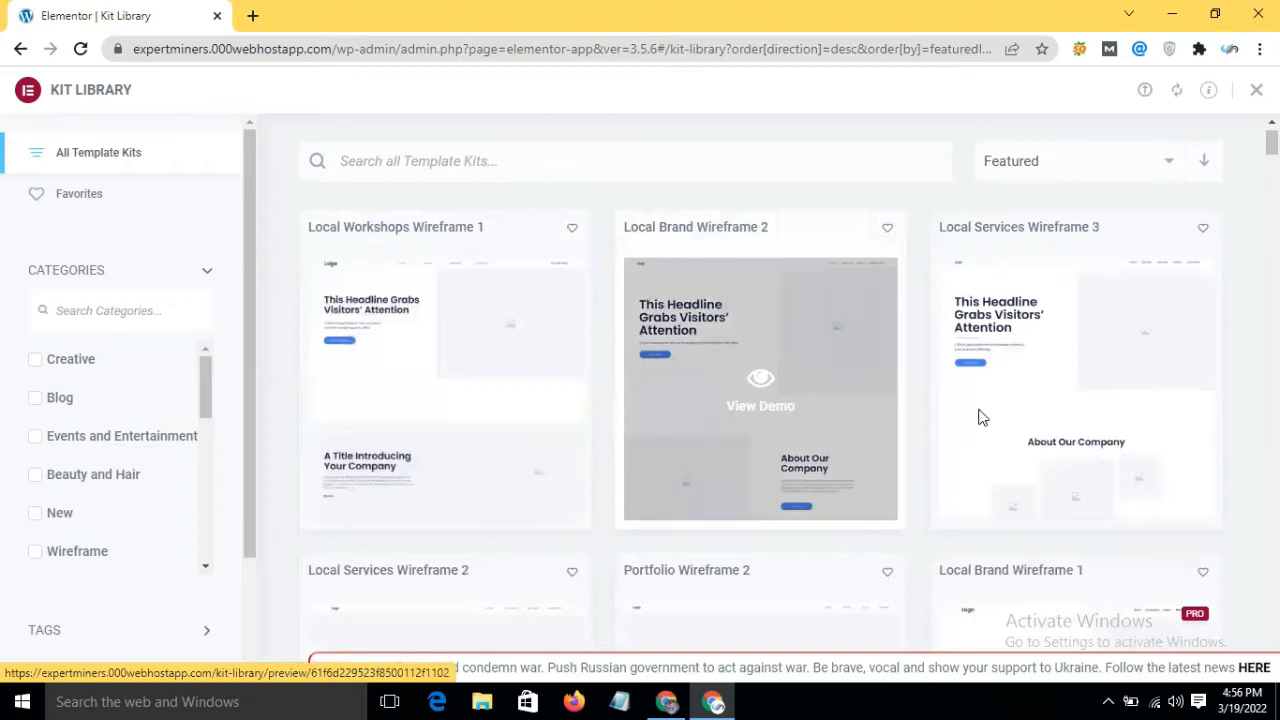
{"action": "scroll", "coordinate": [1083, 420], "scroll_direction": "down", "scroll_amount": 3}
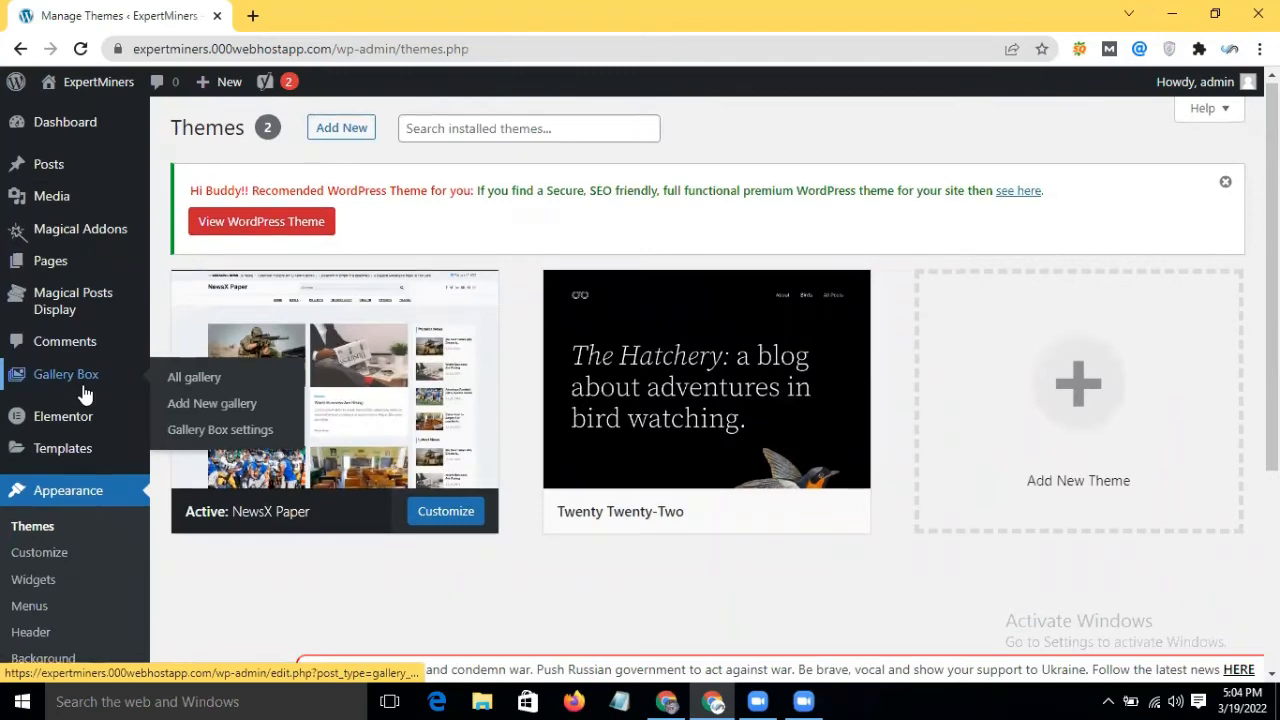
Open the installed plugins list and deactivate all active plugins except Yoast SEO in one bulk action
{"action": "scroll", "coordinate": [86, 395], "scroll_direction": "down", "scroll_amount": 3}
{"action": "key", "text": "super+s"}
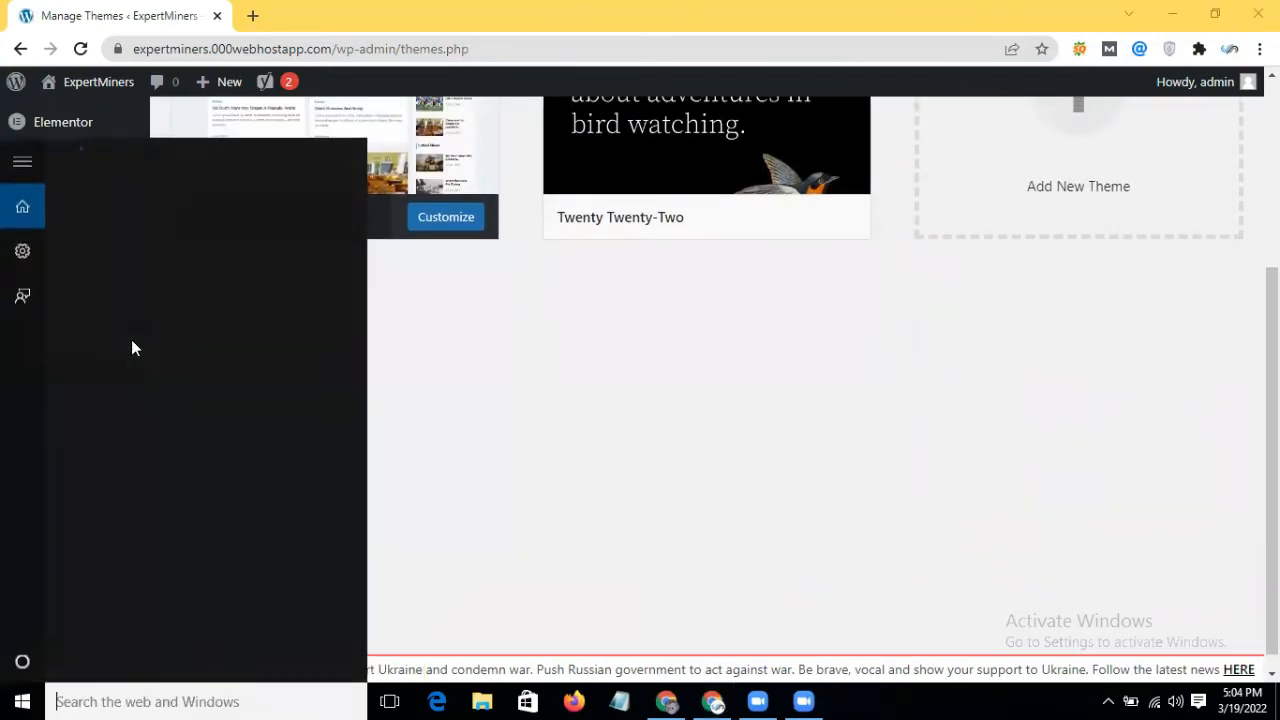
{"action": "left_click", "coordinate": [668, 345]}
{"action": "scroll", "coordinate": [25, 325], "scroll_direction": "up", "scroll_amount": 1}
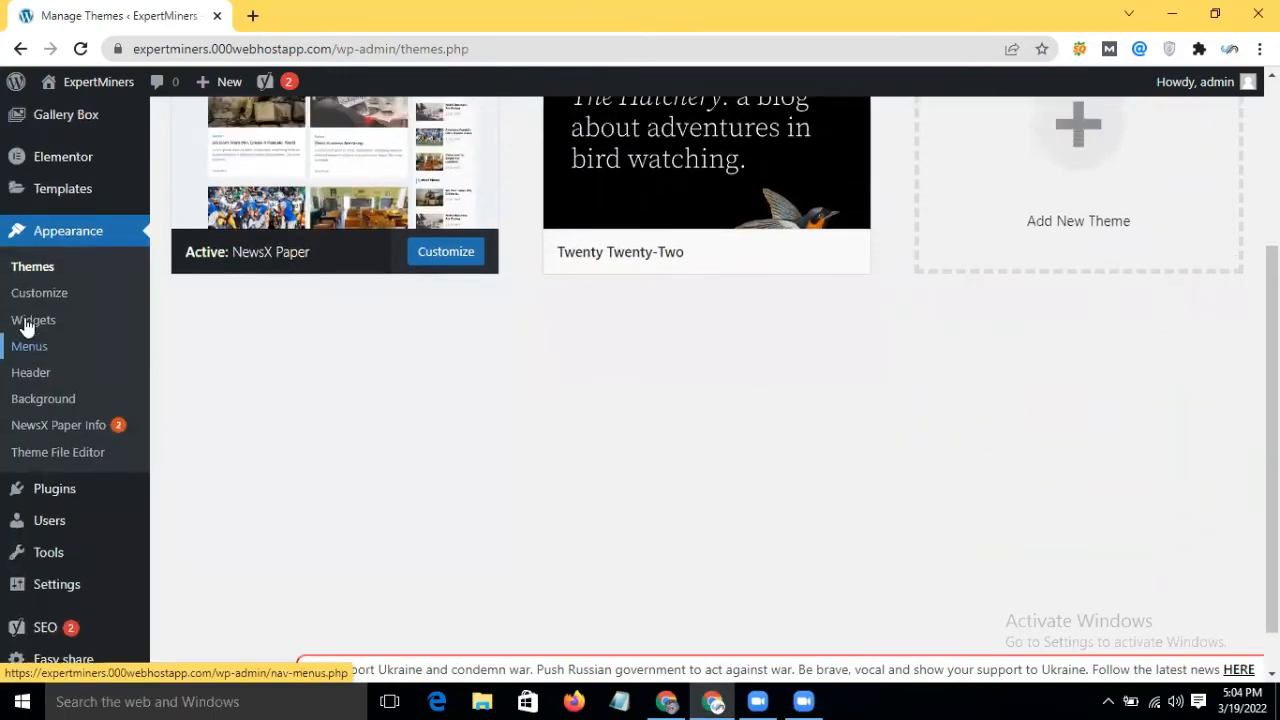
{"action": "scroll", "coordinate": [25, 325], "scroll_direction": "down", "scroll_amount": 1}
{"action": "left_click", "coordinate": [77, 437]}
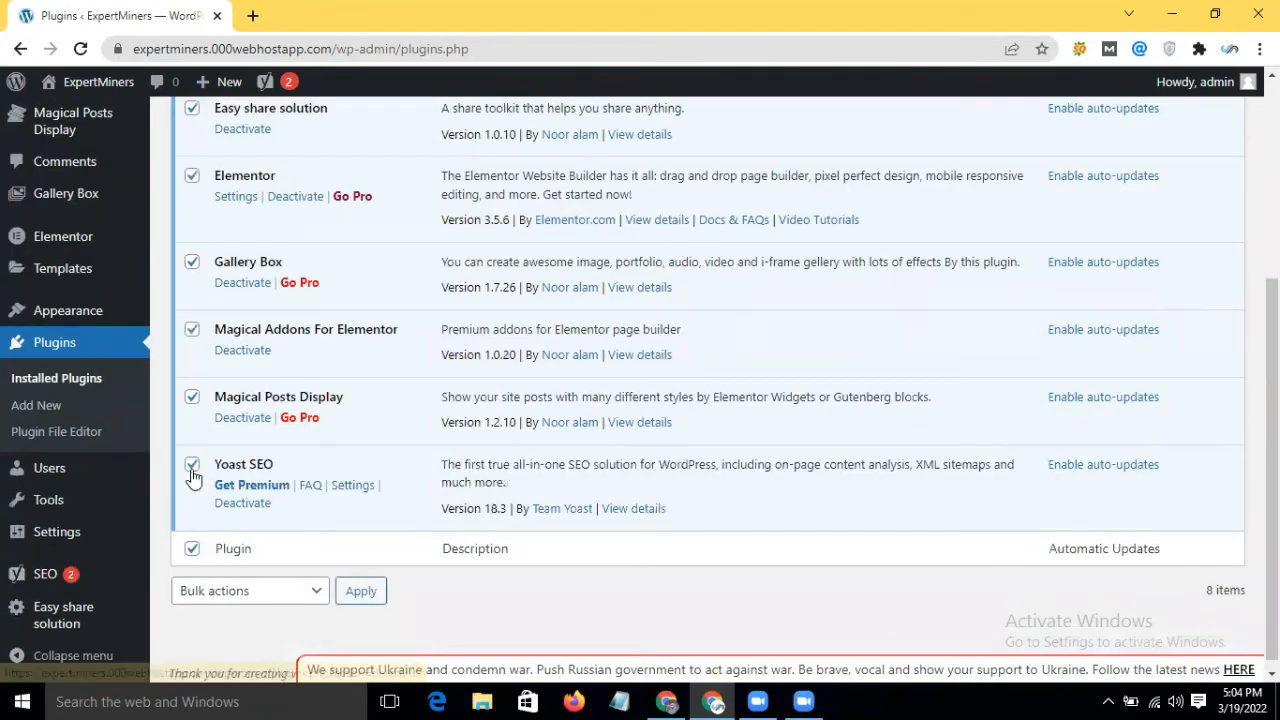
{"action": "scroll", "coordinate": [440, 428], "scroll_direction": "up", "scroll_amount": 3}
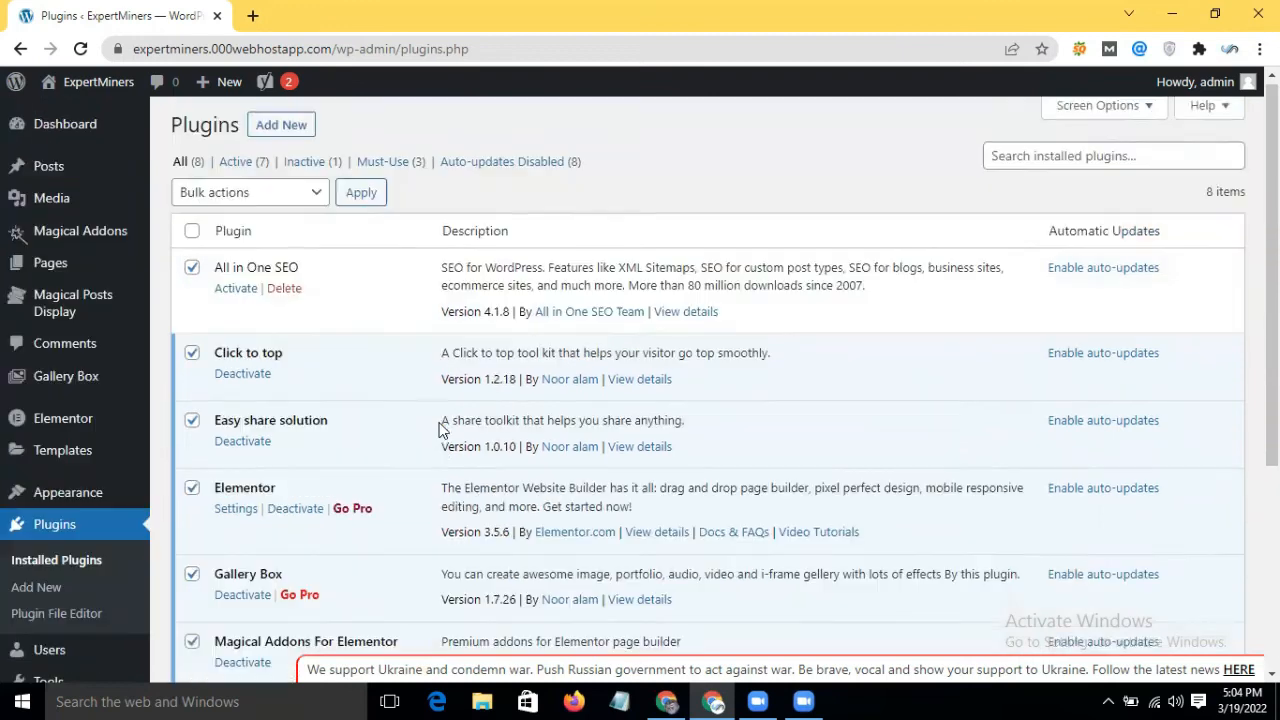
{"action": "left_click", "coordinate": [287, 205]}
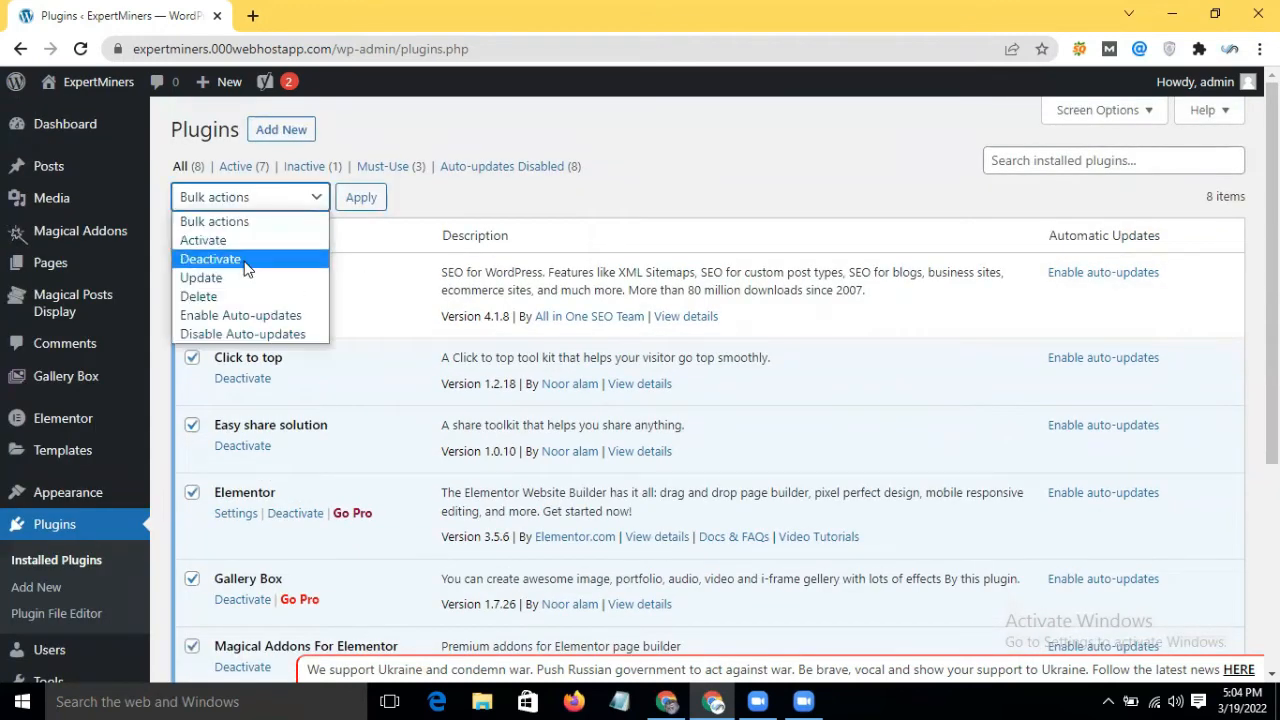
{"action": "left_click", "coordinate": [245, 262]}
{"action": "left_click", "coordinate": [361, 205]}
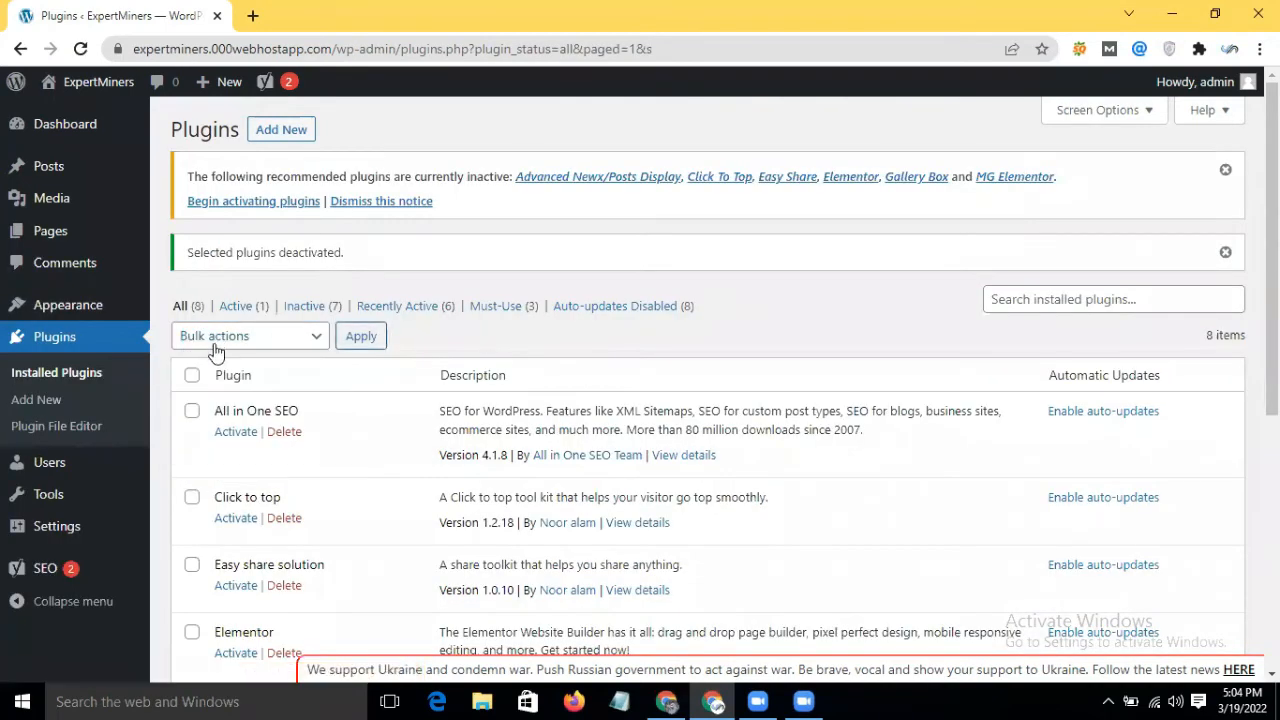
Select all installed plugins except Yoast SEO, delete them in one bulk action, and confirm the deletion
{"action": "left_click", "coordinate": [191, 376]}
{"action": "scroll", "coordinate": [337, 397], "scroll_direction": "down", "scroll_amount": 3}
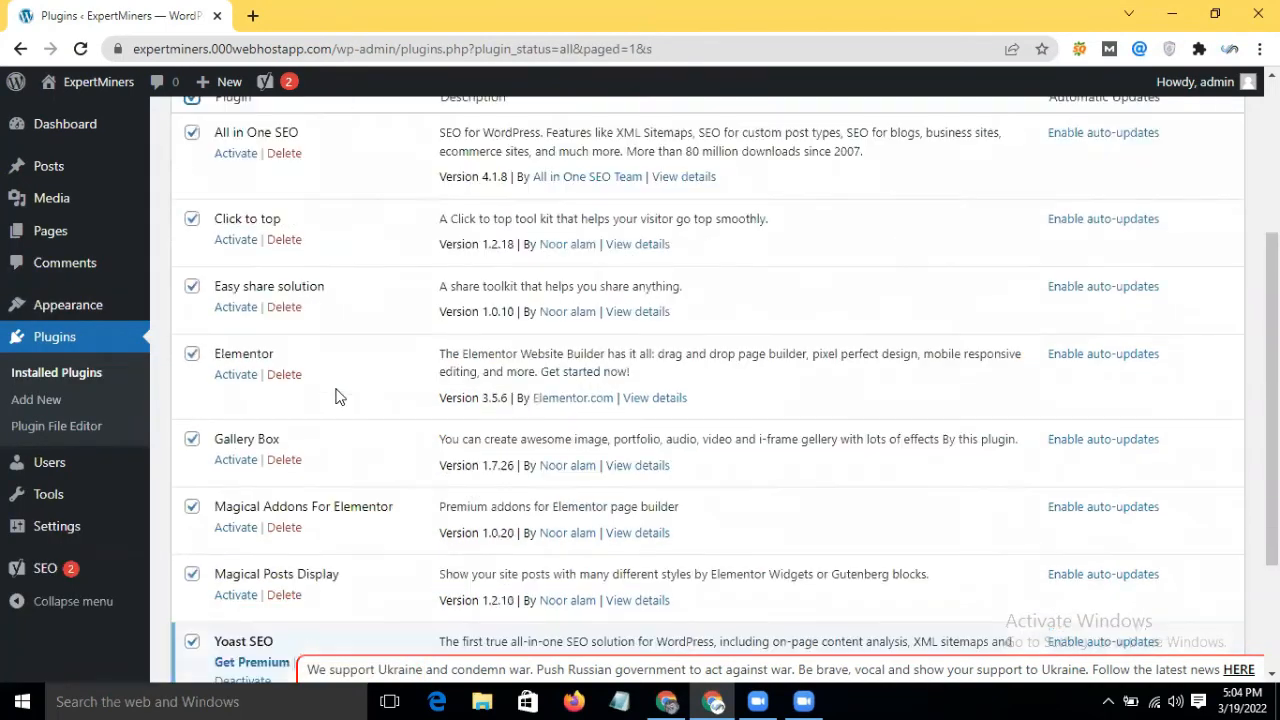
{"action": "scroll", "coordinate": [357, 317], "scroll_direction": "up", "scroll_amount": 2}
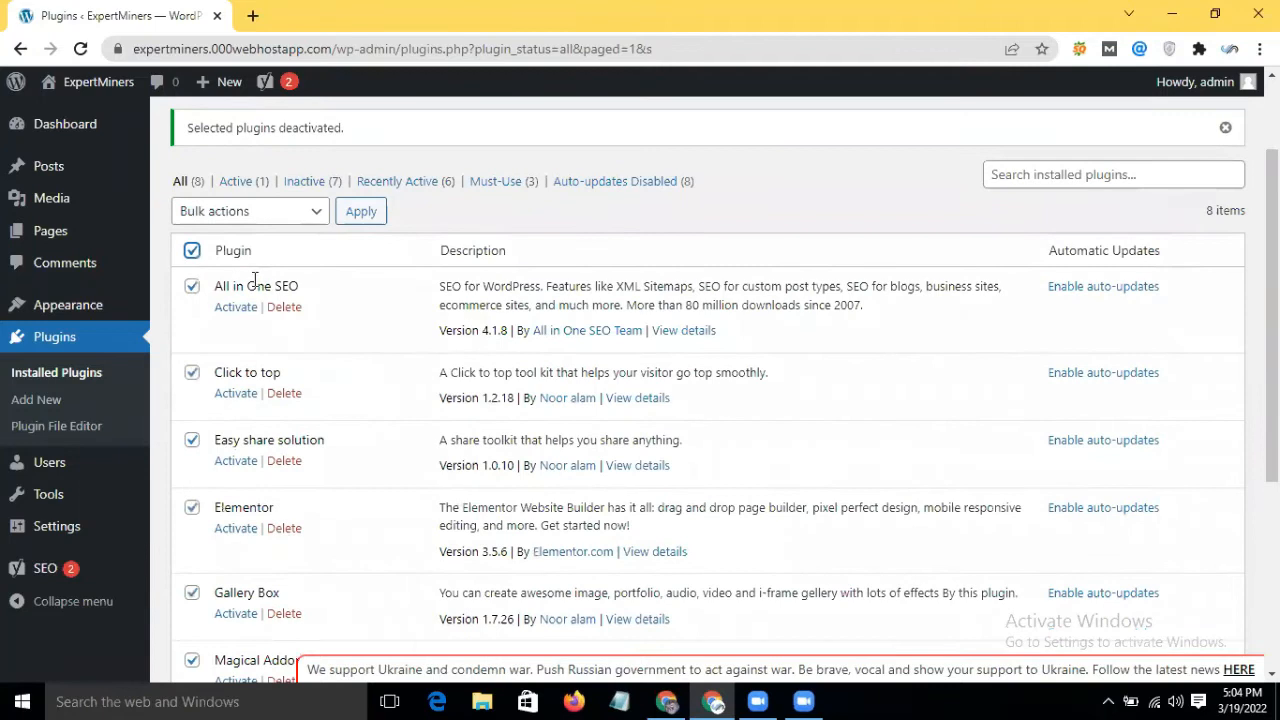
{"action": "scroll", "coordinate": [255, 282], "scroll_direction": "down", "scroll_amount": 1}
{"action": "scroll", "coordinate": [341, 378], "scroll_direction": "down", "scroll_amount": 3}
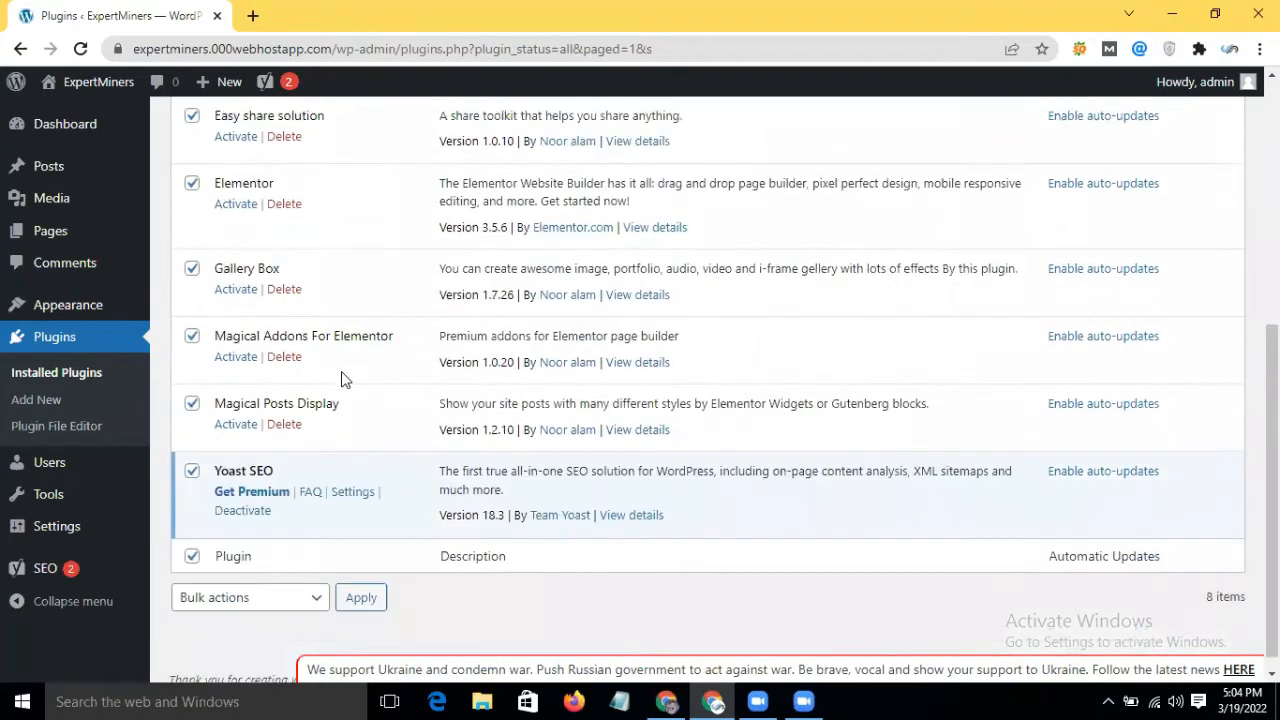
{"action": "left_click", "coordinate": [193, 457]}
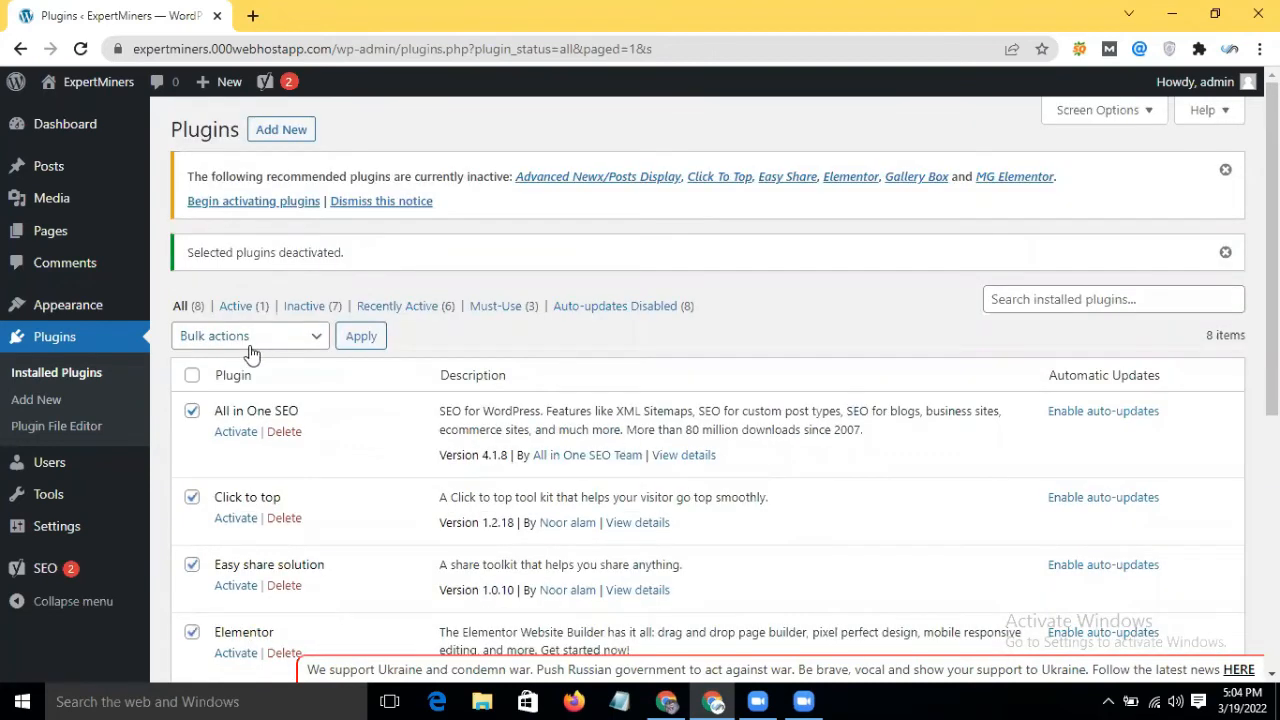
{"action": "left_click", "coordinate": [250, 340]}
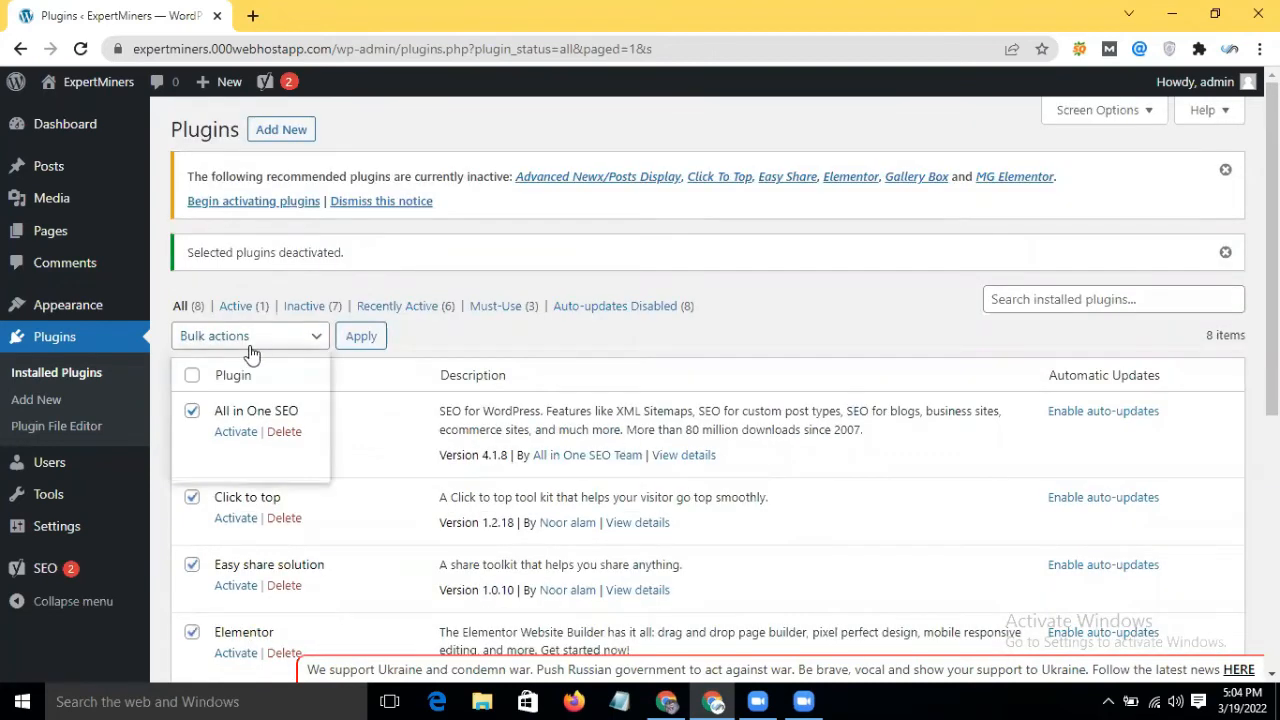
{"action": "left_click", "coordinate": [222, 436]}
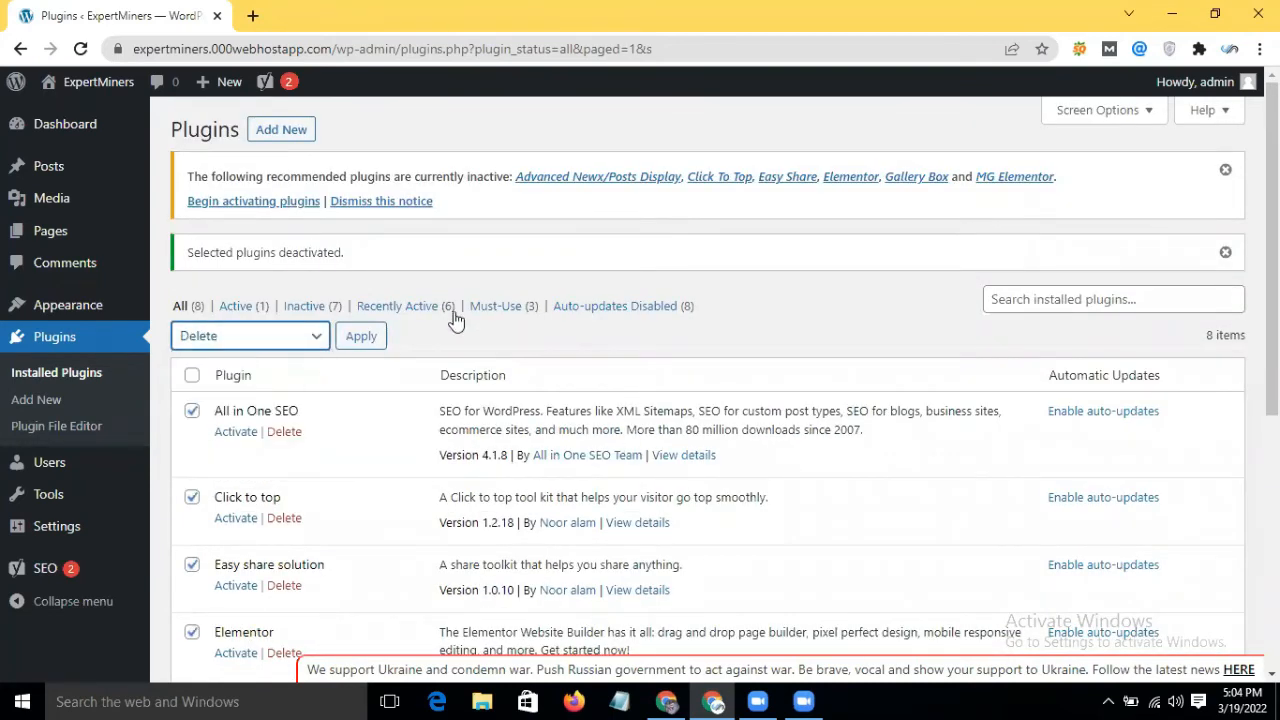
{"action": "left_click", "coordinate": [361, 338]}
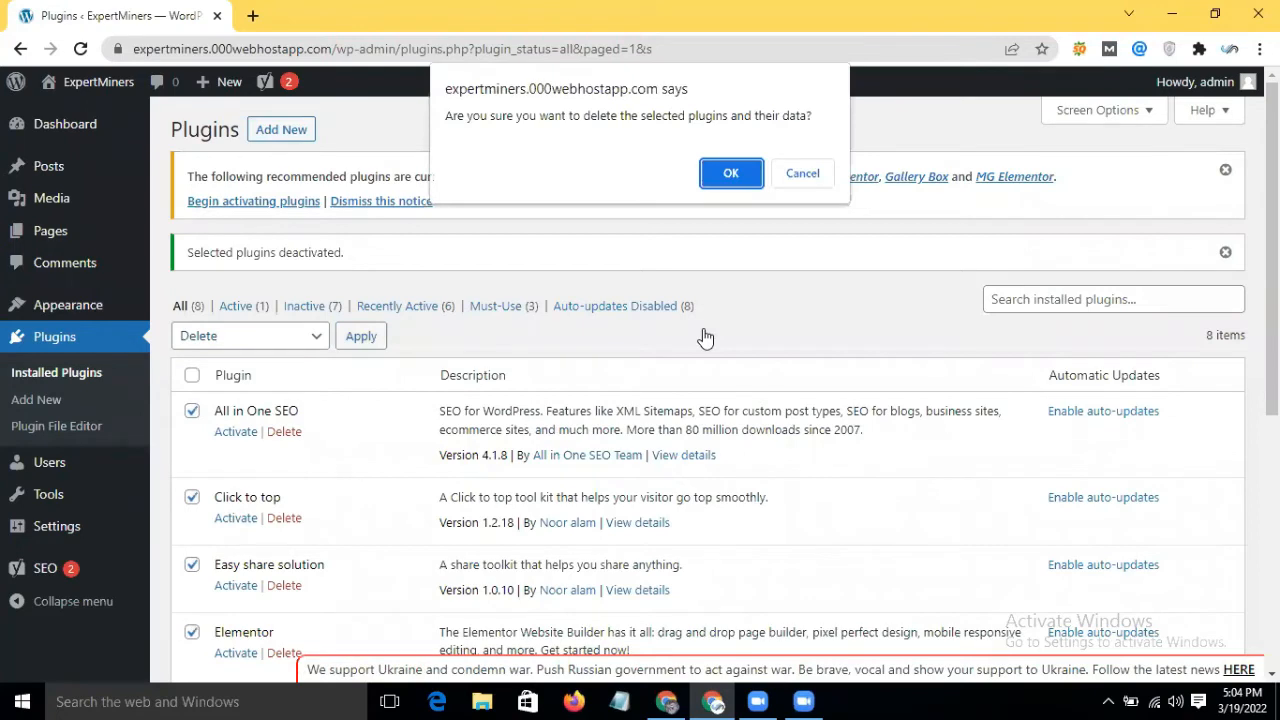
{"action": "left_click", "coordinate": [731, 174]}
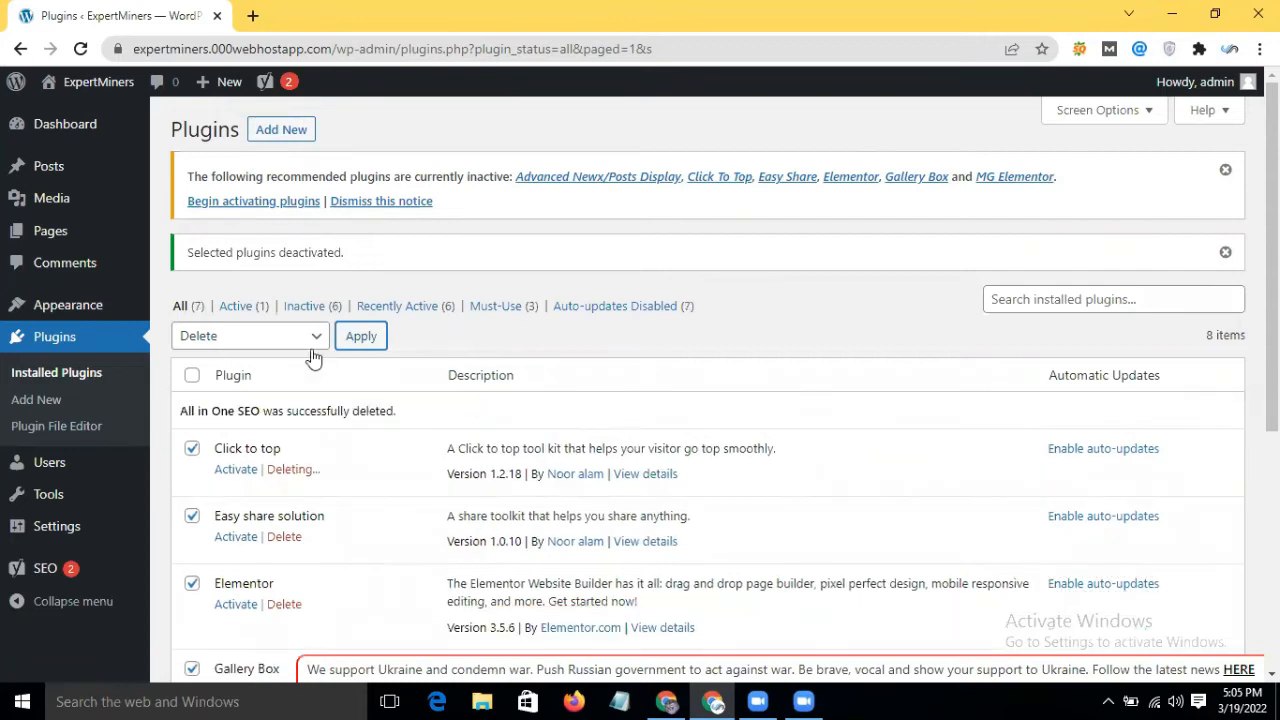
Leave the plugins page for the Add Themes library and look through the available themes for a news design
{"action": "mouse_move", "coordinate": [82, 304]}
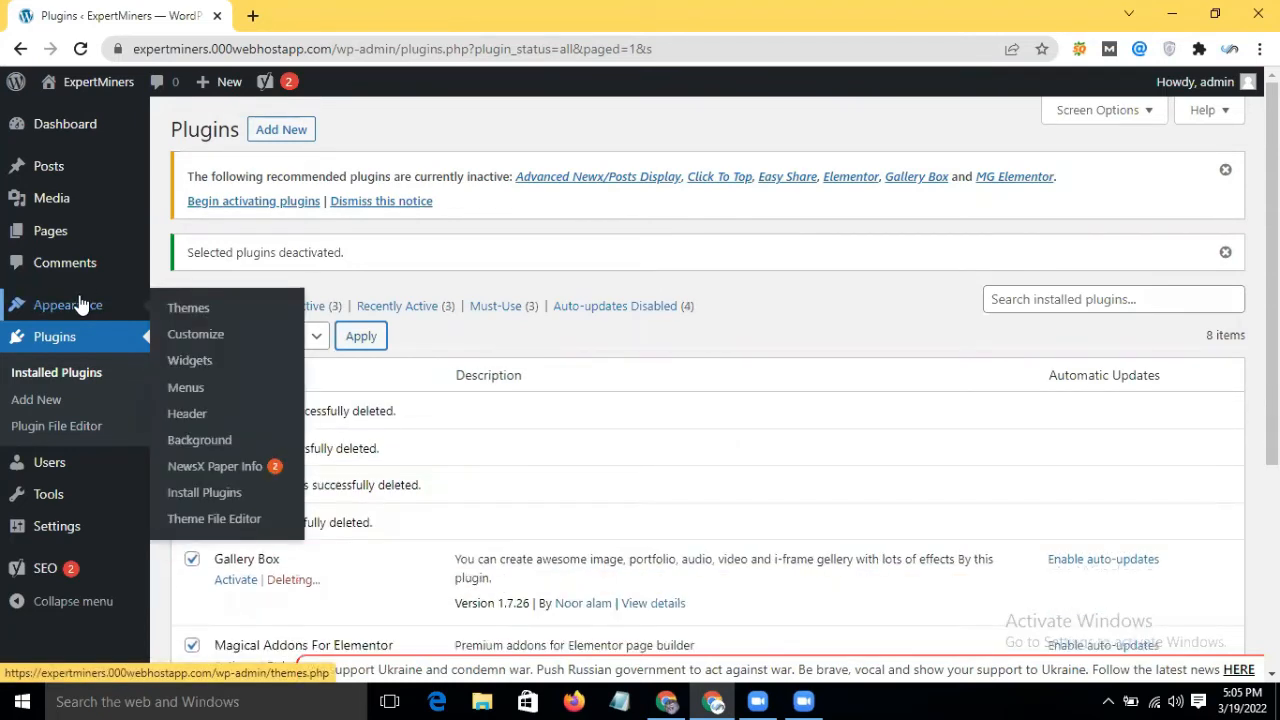
{"action": "left_click", "coordinate": [187, 312]}
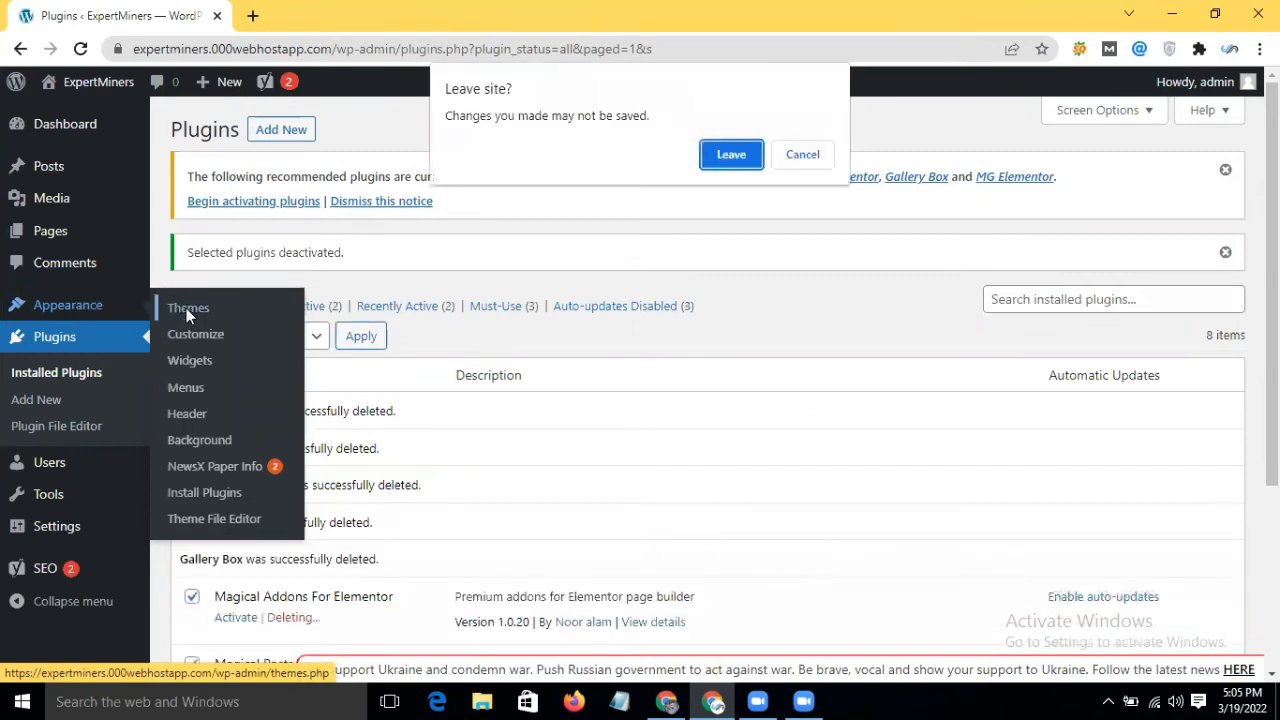
{"action": "key", "text": "Return"}
{"action": "scroll", "coordinate": [446, 414], "scroll_direction": "down", "scroll_amount": 2}
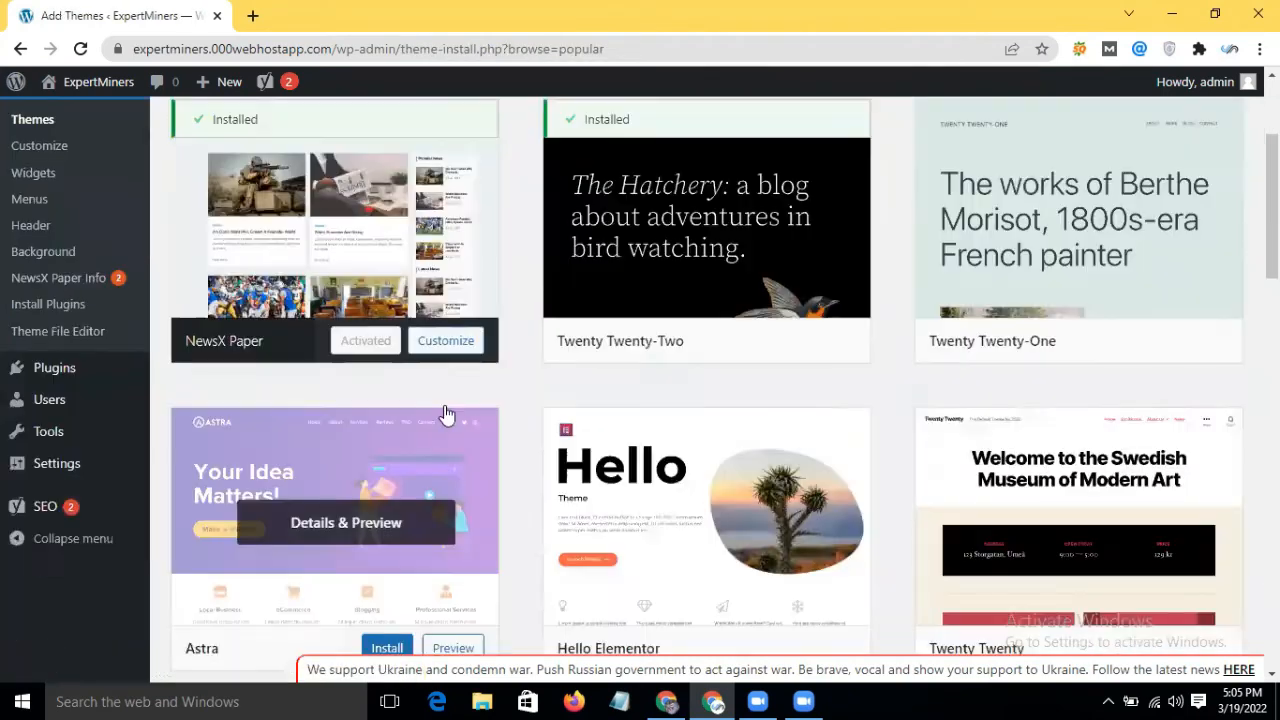
{"action": "scroll", "coordinate": [446, 414], "scroll_direction": "down", "scroll_amount": 5}
{"action": "scroll", "coordinate": [674, 460], "scroll_direction": "down", "scroll_amount": 4}
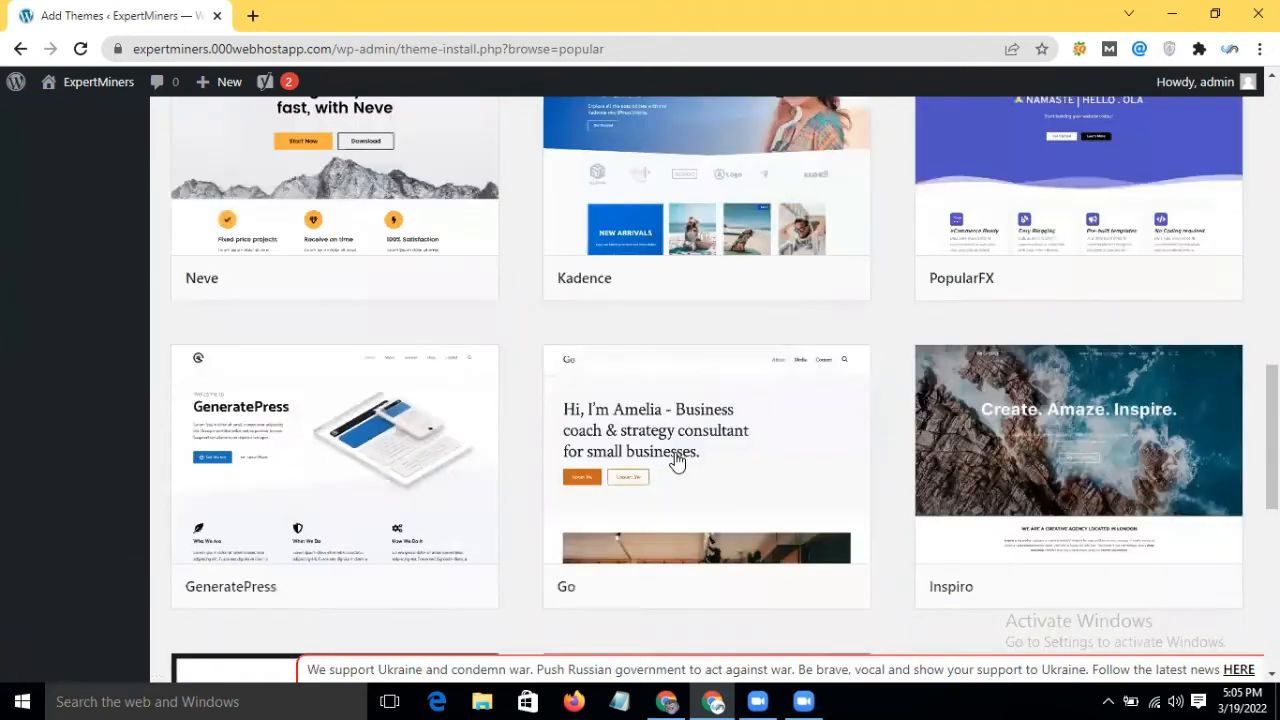
{"action": "scroll", "coordinate": [677, 460], "scroll_direction": "down", "scroll_amount": 5}
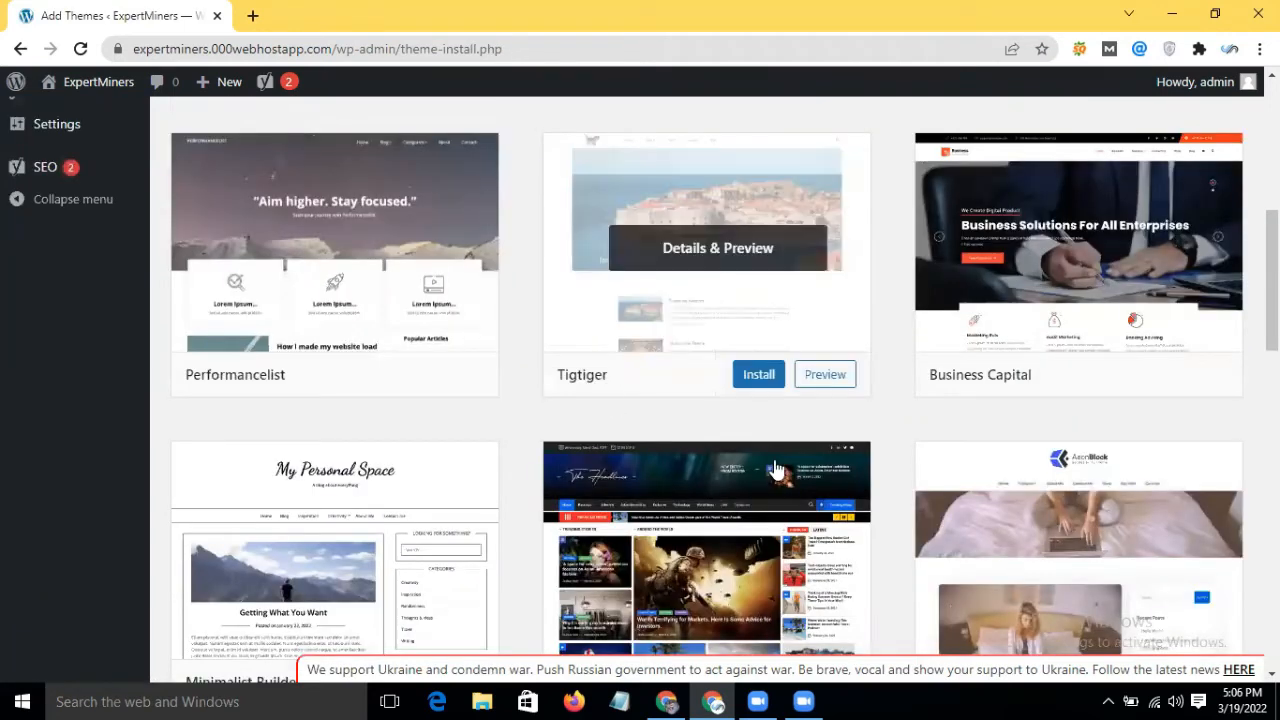
{"action": "scroll", "coordinate": [775, 470], "scroll_direction": "down", "scroll_amount": 3}
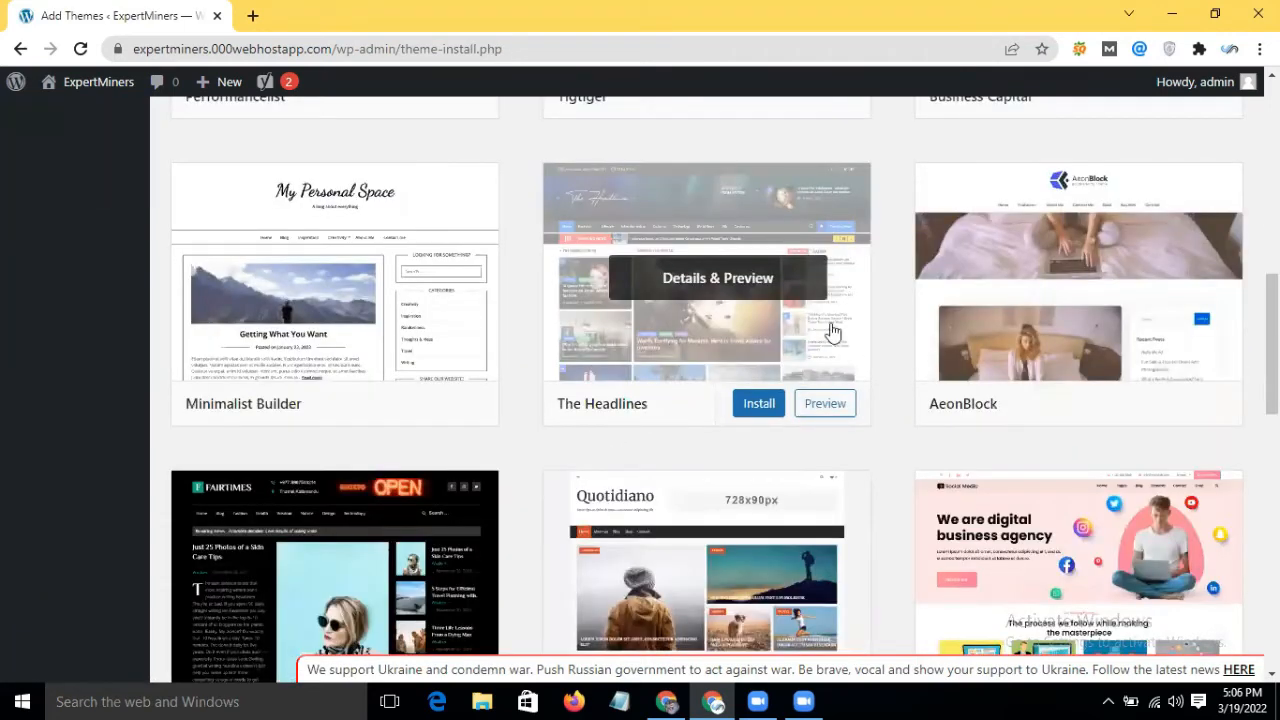
Open the preview of The Headlines theme and examine its description and demo layout
{"action": "left_click", "coordinate": [757, 290]}
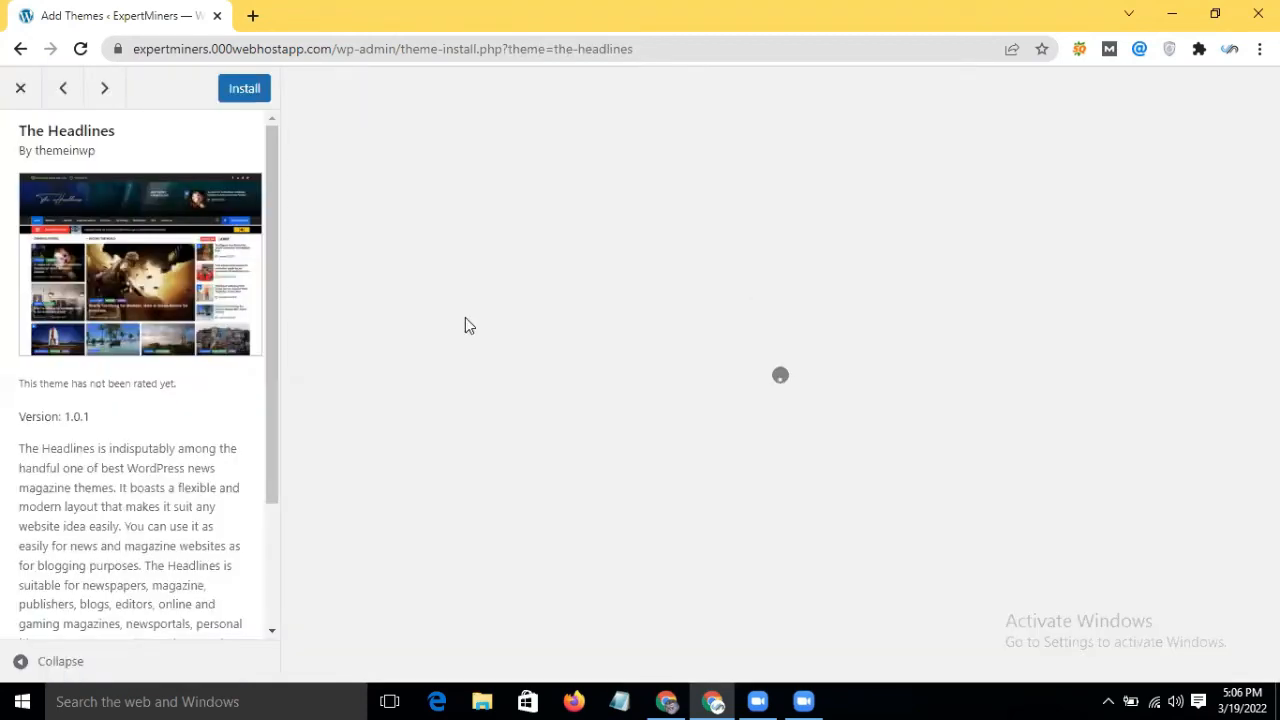
{"action": "scroll", "coordinate": [237, 374], "scroll_direction": "down", "scroll_amount": 3}
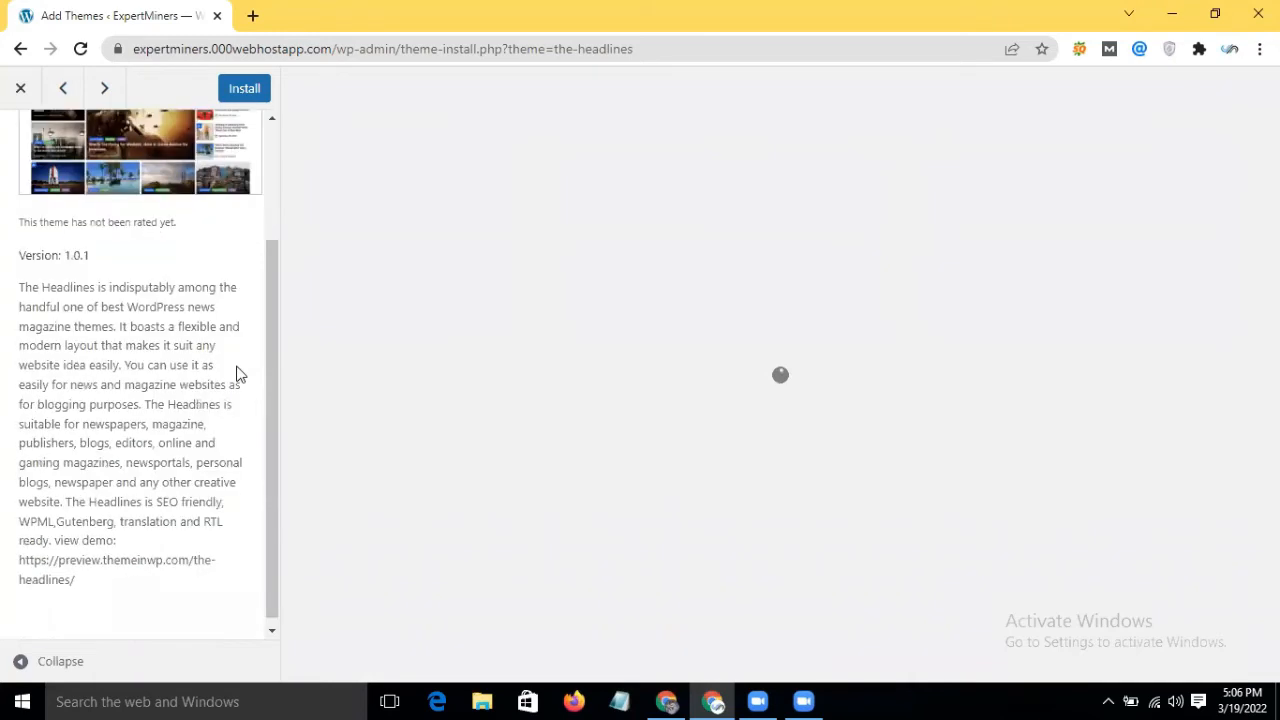
{"action": "scroll", "coordinate": [686, 362], "scroll_direction": "down", "scroll_amount": 3}
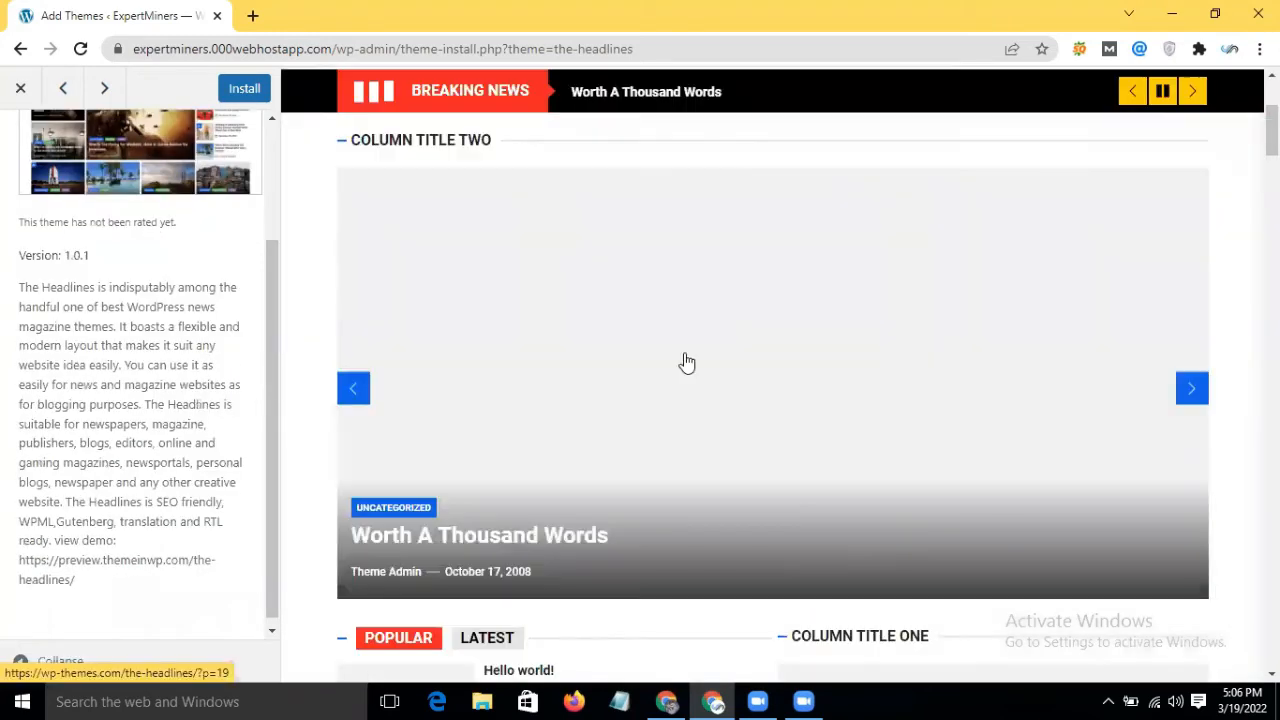
{"action": "scroll", "coordinate": [1160, 163], "scroll_direction": "down", "scroll_amount": 1}
{"action": "scroll", "coordinate": [1160, 163], "scroll_direction": "down", "scroll_amount": 2}
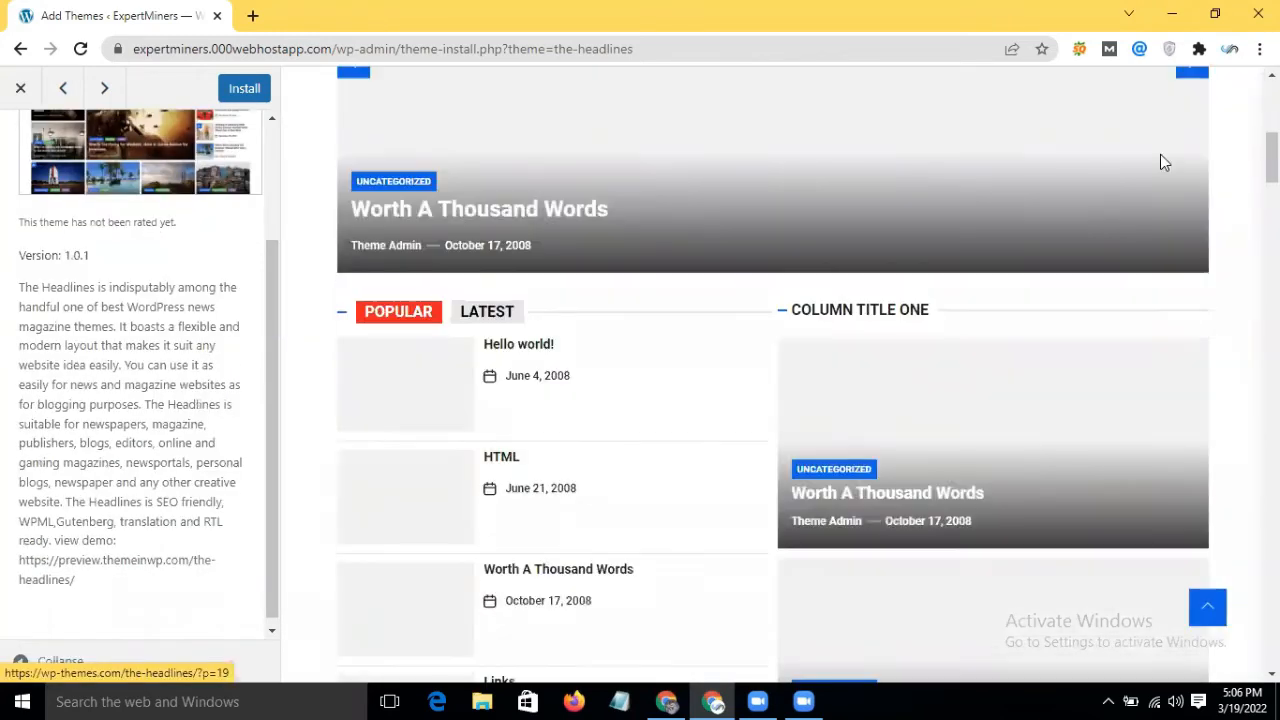
{"action": "scroll", "coordinate": [889, 380], "scroll_direction": "down", "scroll_amount": 4}
{"action": "scroll", "coordinate": [889, 373], "scroll_direction": "down", "scroll_amount": 5}
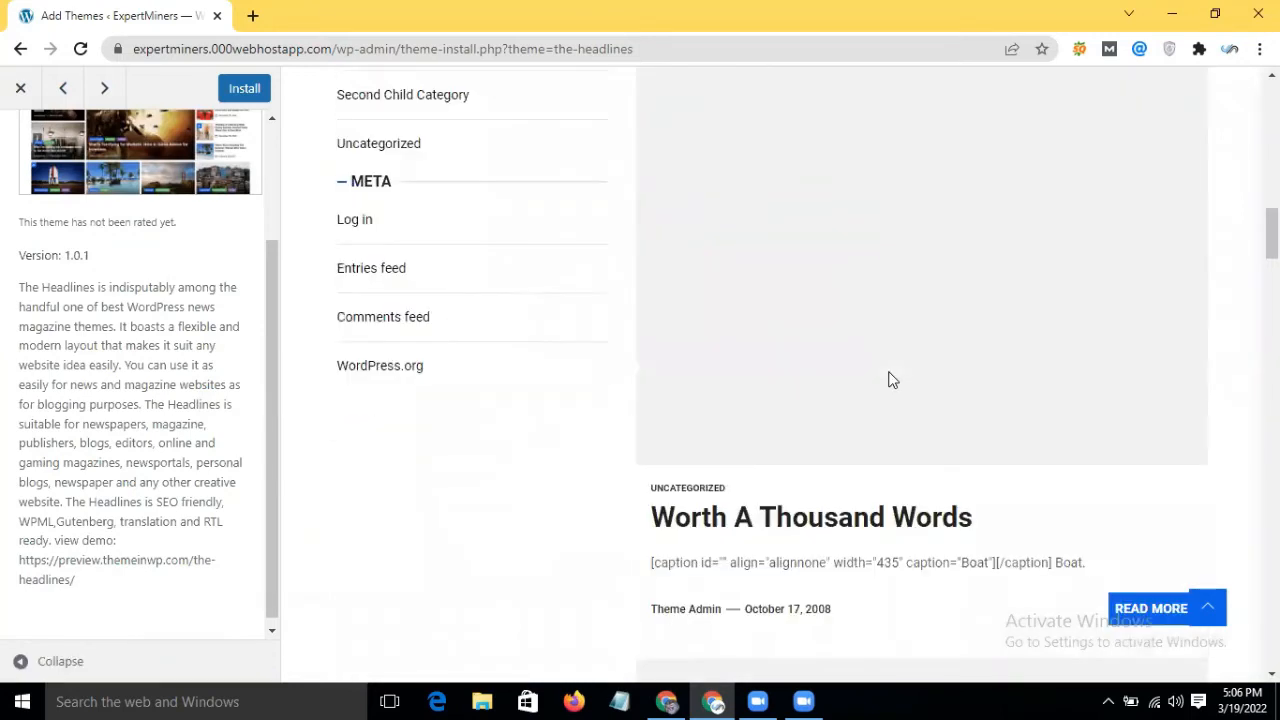
{"action": "scroll", "coordinate": [889, 373], "scroll_direction": "up", "scroll_amount": 15}
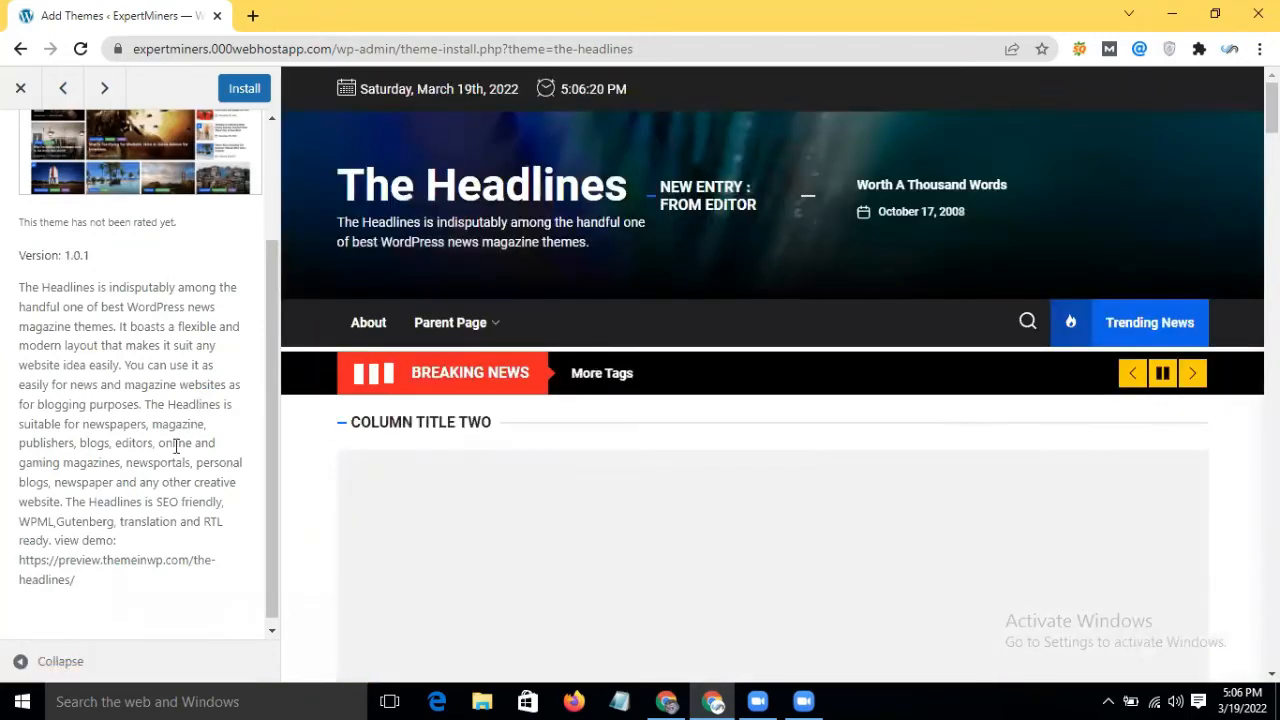
{"action": "scroll", "coordinate": [248, 112], "scroll_direction": "up", "scroll_amount": 2}
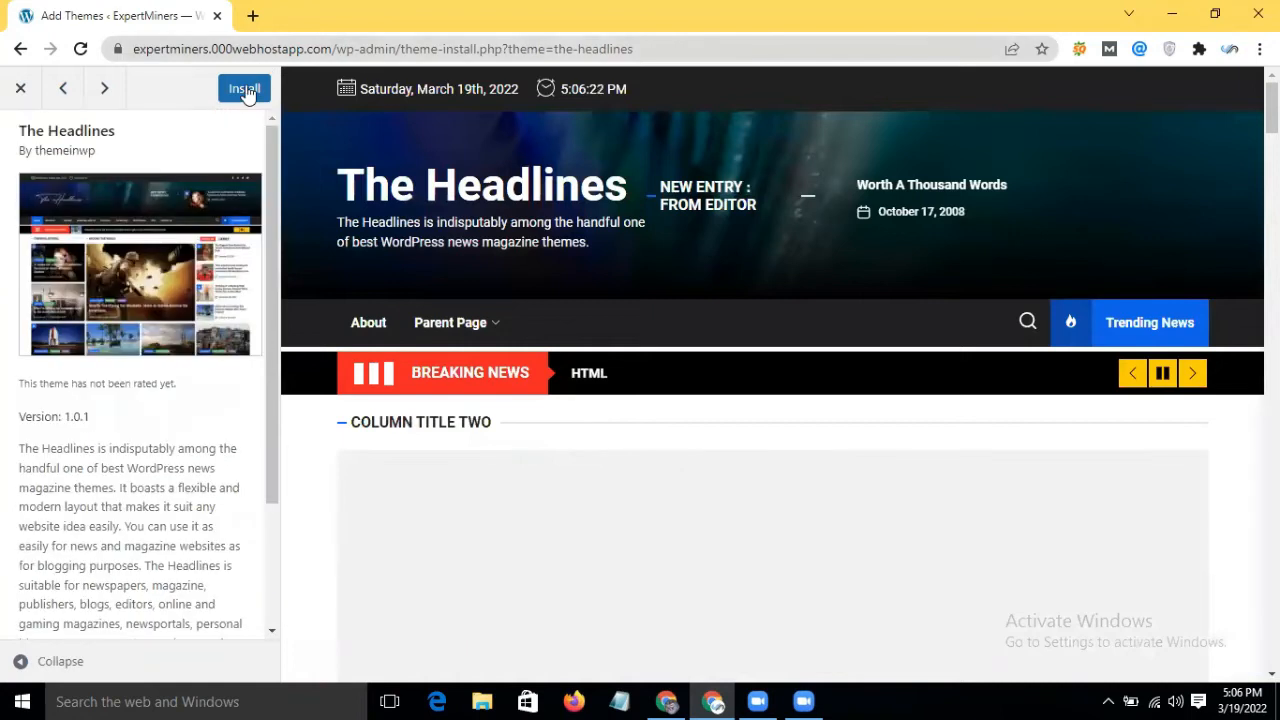
Install The Headlines theme from its preview and activate it on the site
{"action": "left_click", "coordinate": [245, 90]}
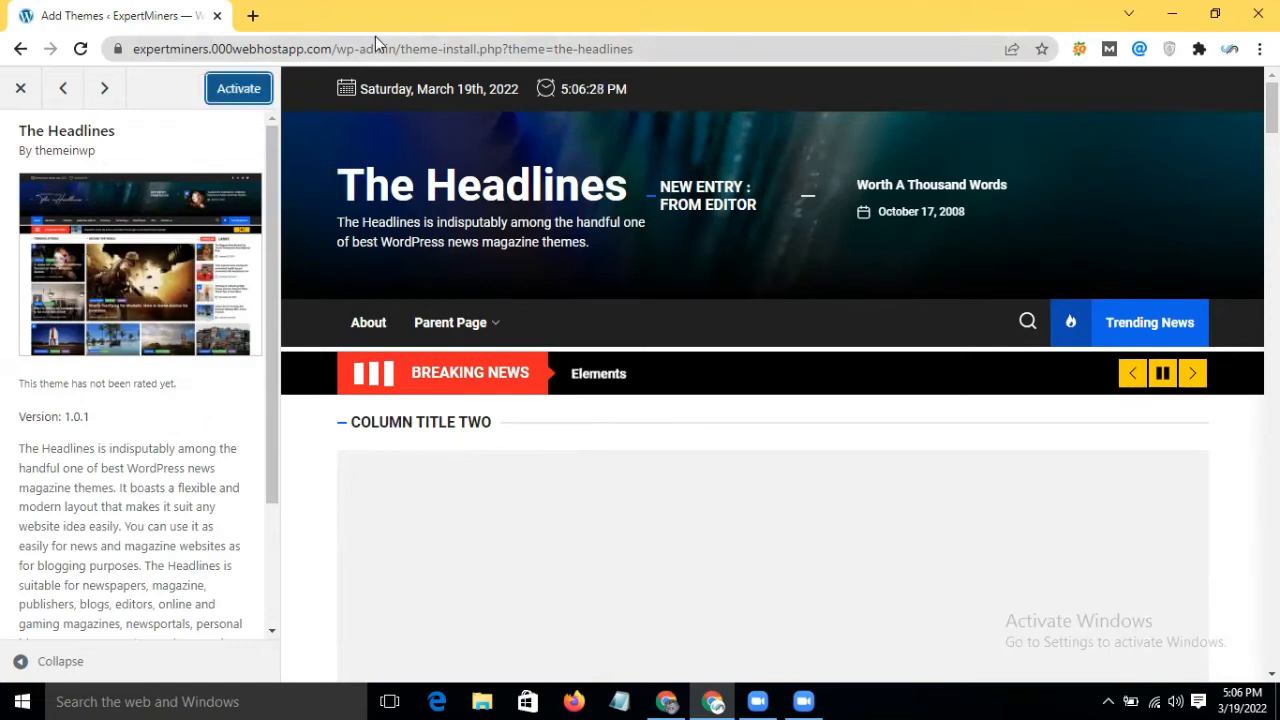
{"action": "scroll", "coordinate": [371, 514], "scroll_direction": "down", "scroll_amount": 5}
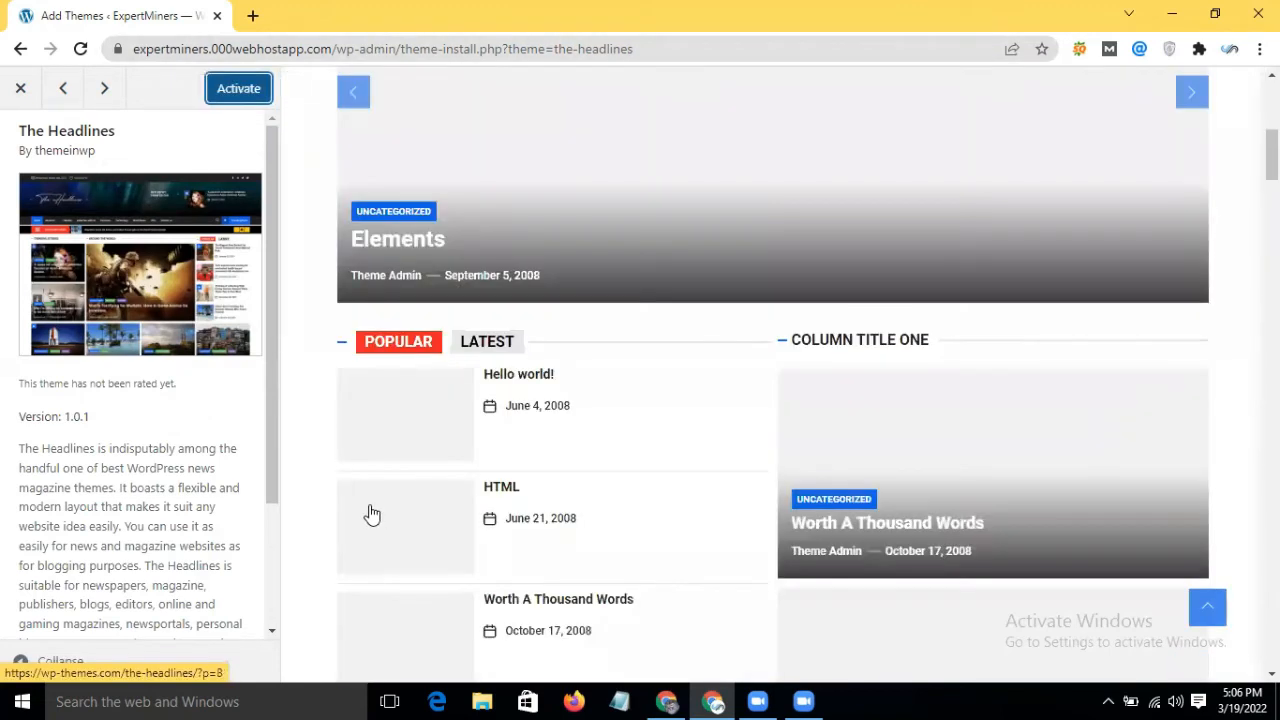
{"action": "scroll", "coordinate": [371, 514], "scroll_direction": "down", "scroll_amount": 5}
{"action": "scroll", "coordinate": [371, 514], "scroll_direction": "up", "scroll_amount": 10}
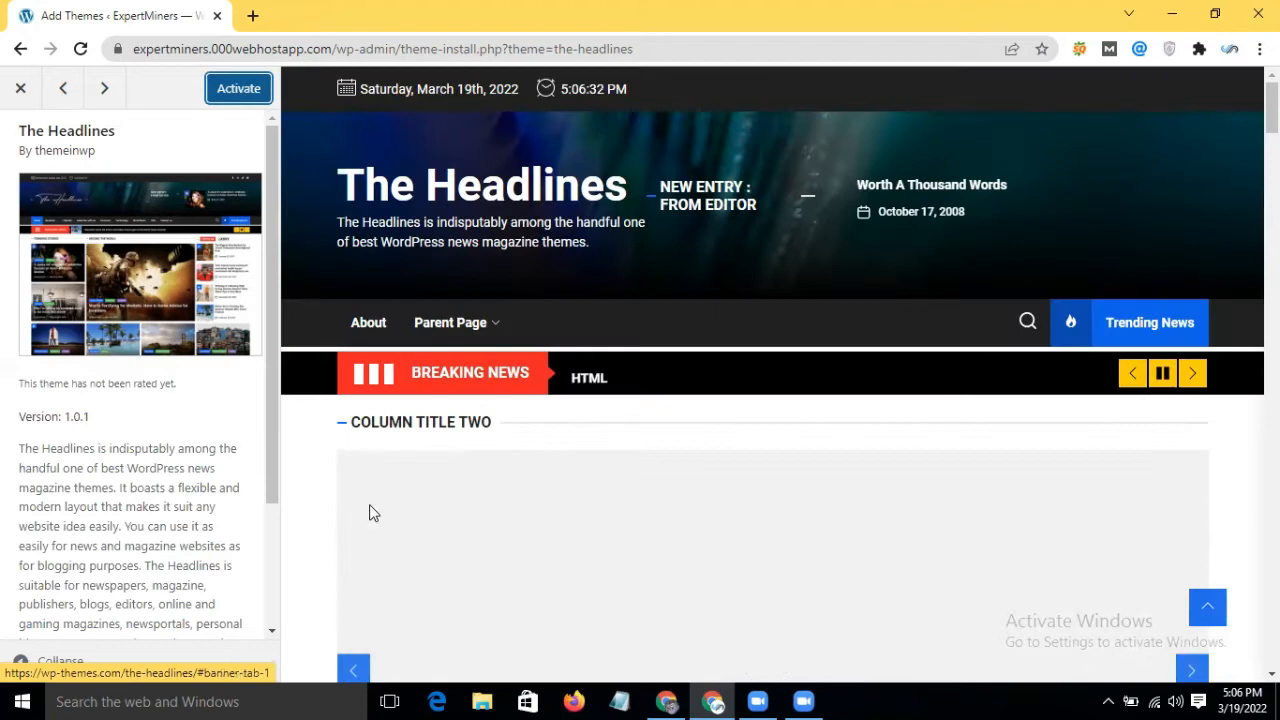
{"action": "left_click", "coordinate": [247, 90]}
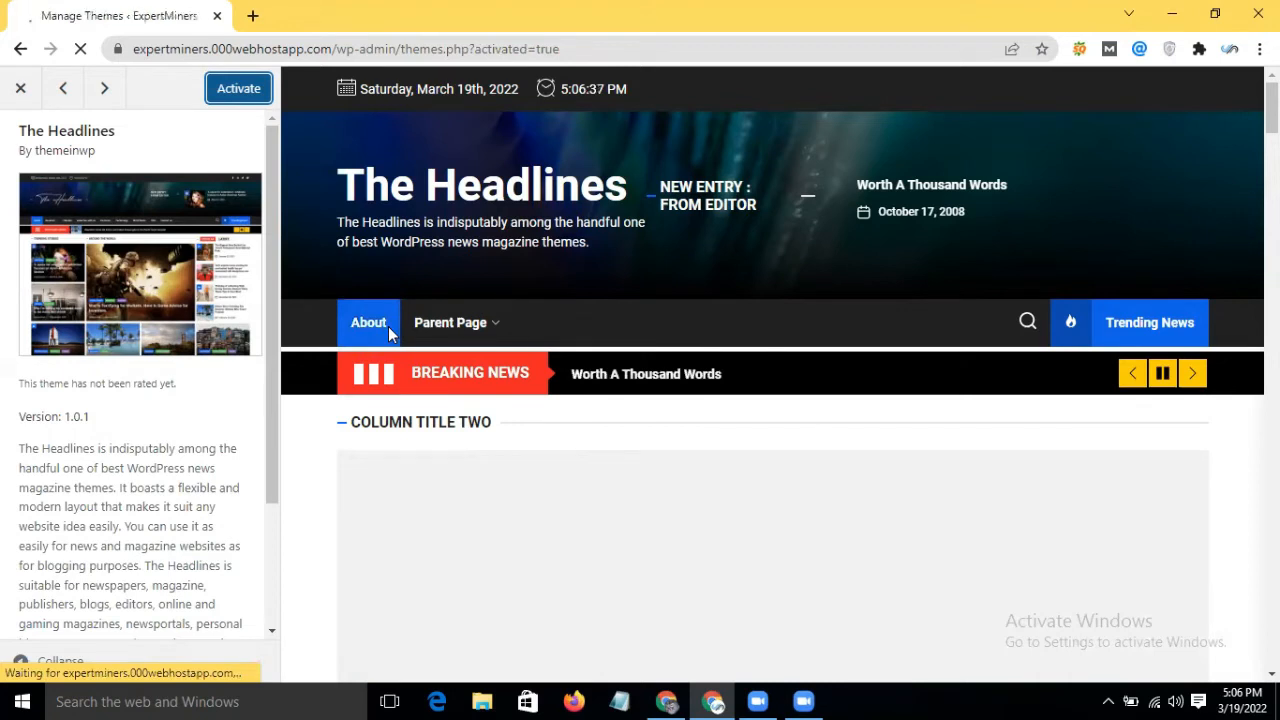
Open The Headlines demo from the Quick Setup notice, and install and activate the theme's recommended plugins
{"action": "scroll", "coordinate": [385, 325], "scroll_direction": "down", "scroll_amount": 1}
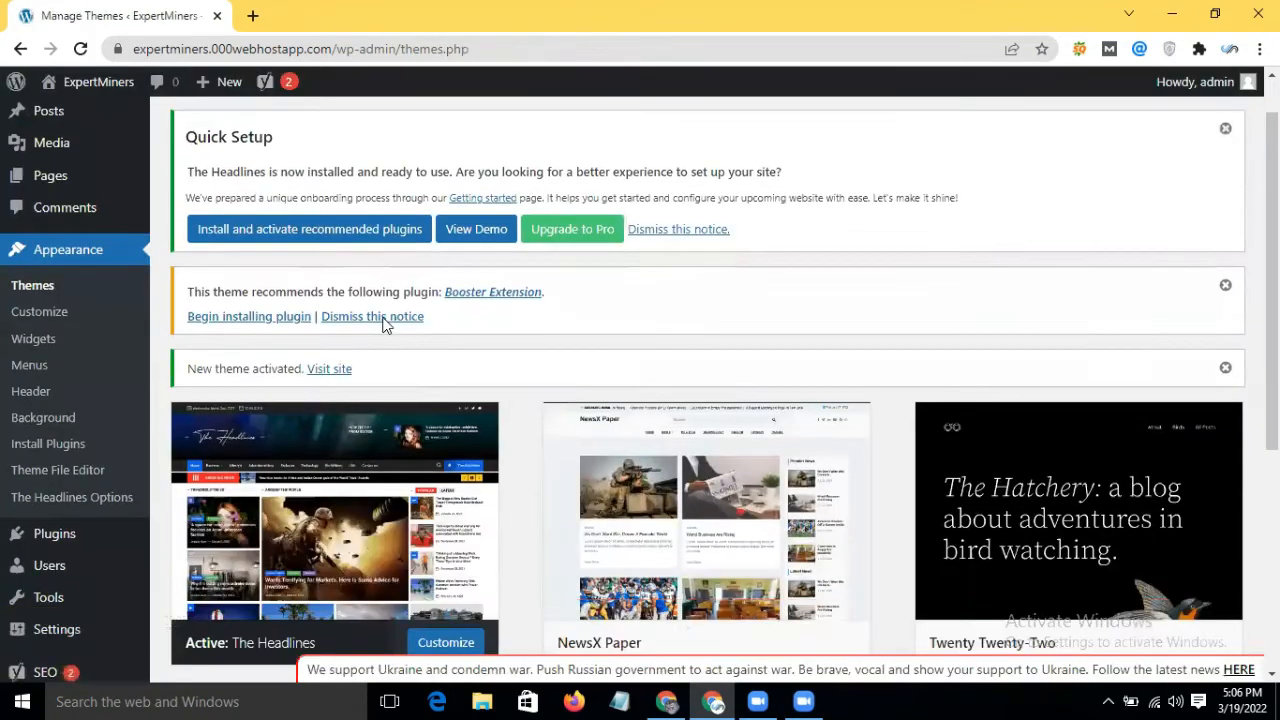
{"action": "scroll", "coordinate": [385, 325], "scroll_direction": "up", "scroll_amount": 1}
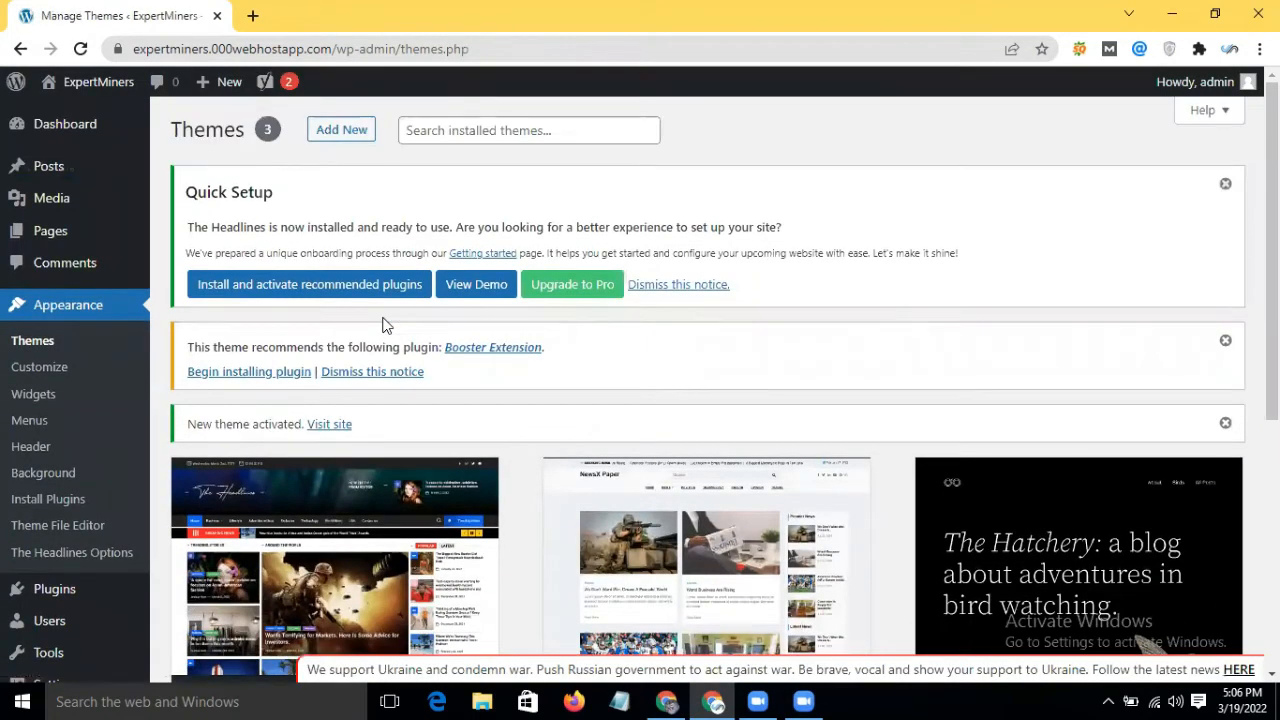
{"action": "left_click", "coordinate": [491, 286]}
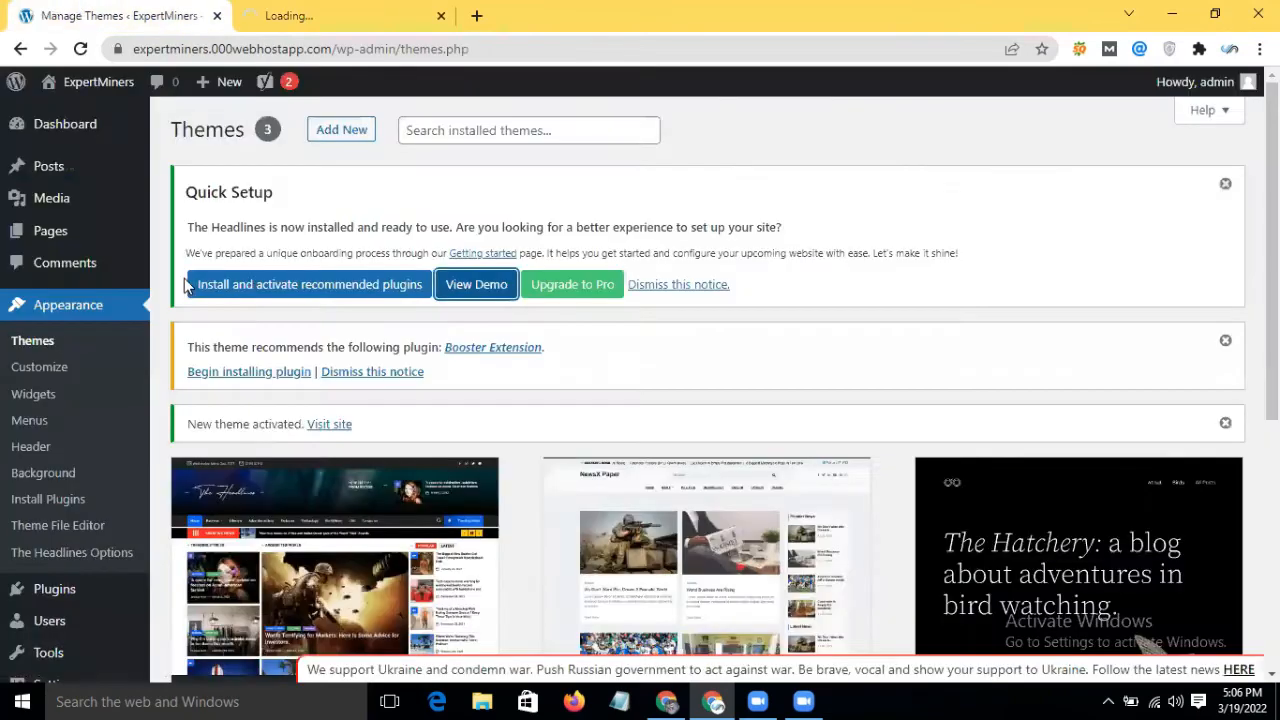
{"action": "left_click", "coordinate": [263, 293]}
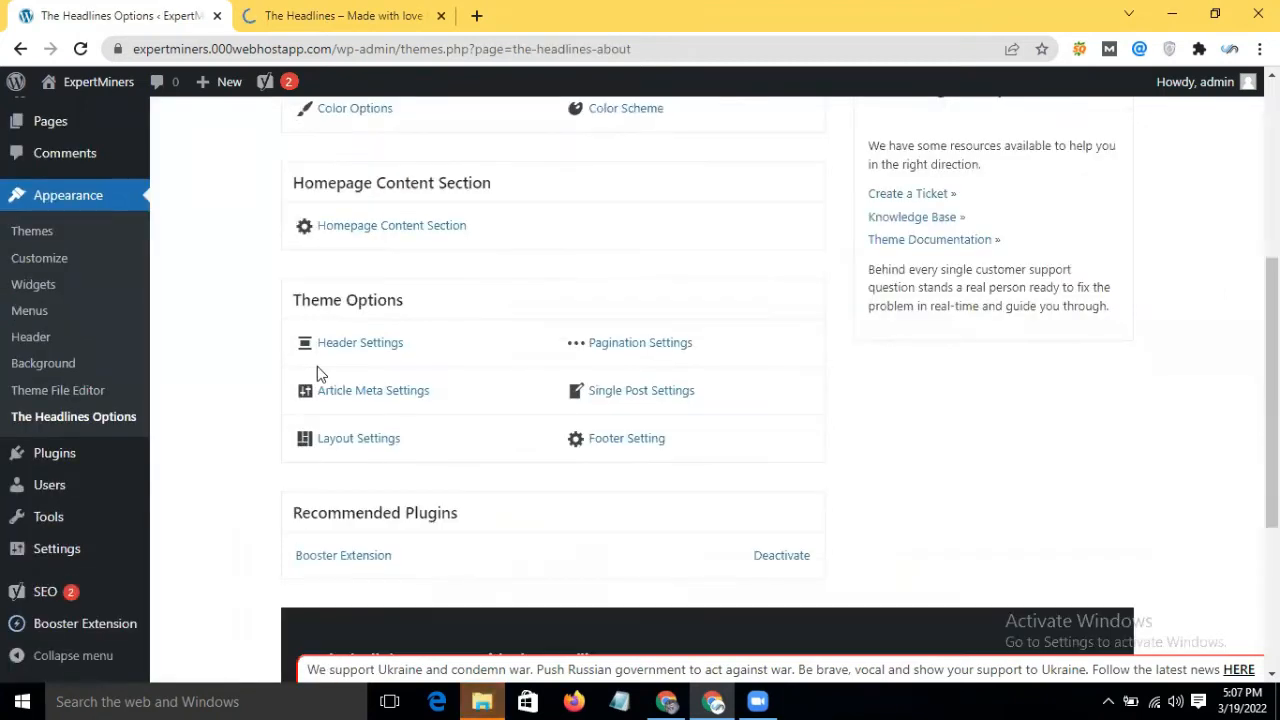
Look over The Headlines Options page, including its general, color, homepage content, and theme option sections
{"action": "scroll", "coordinate": [317, 366], "scroll_direction": "up", "scroll_amount": 3}
{"action": "scroll", "coordinate": [317, 366], "scroll_direction": "up", "scroll_amount": 2}
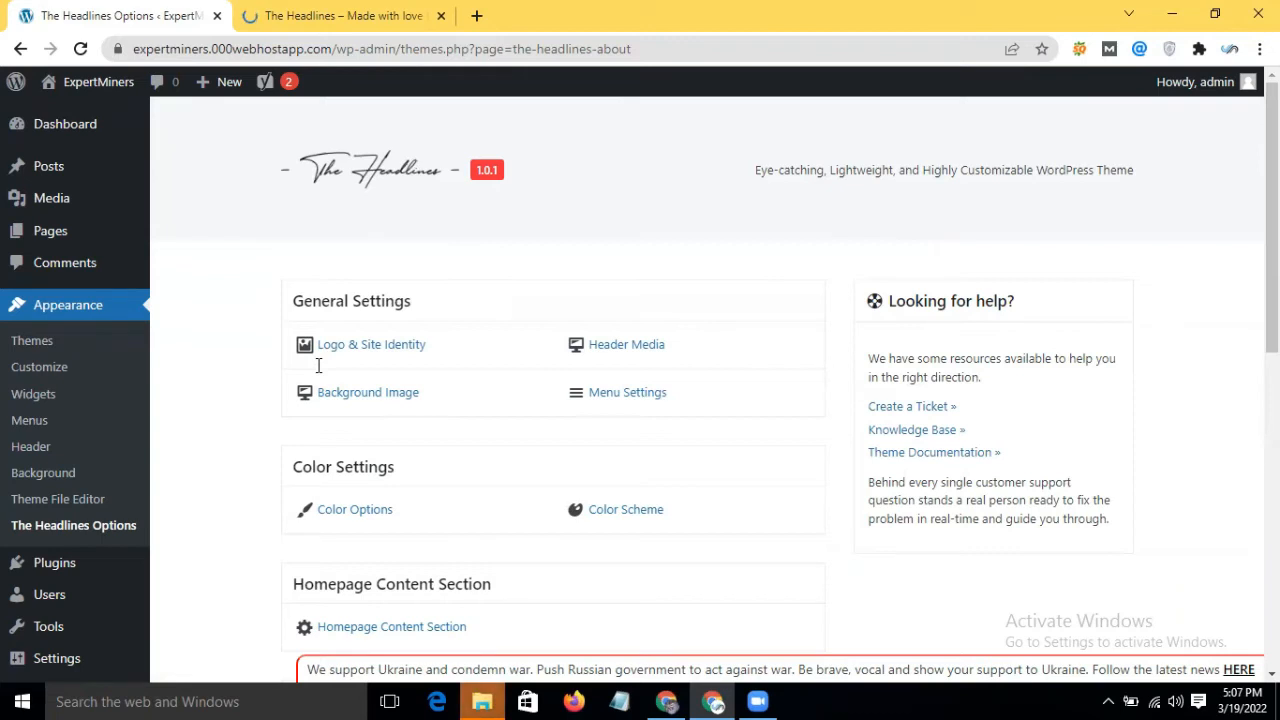
{"action": "scroll", "coordinate": [495, 335], "scroll_direction": "down", "scroll_amount": 3}
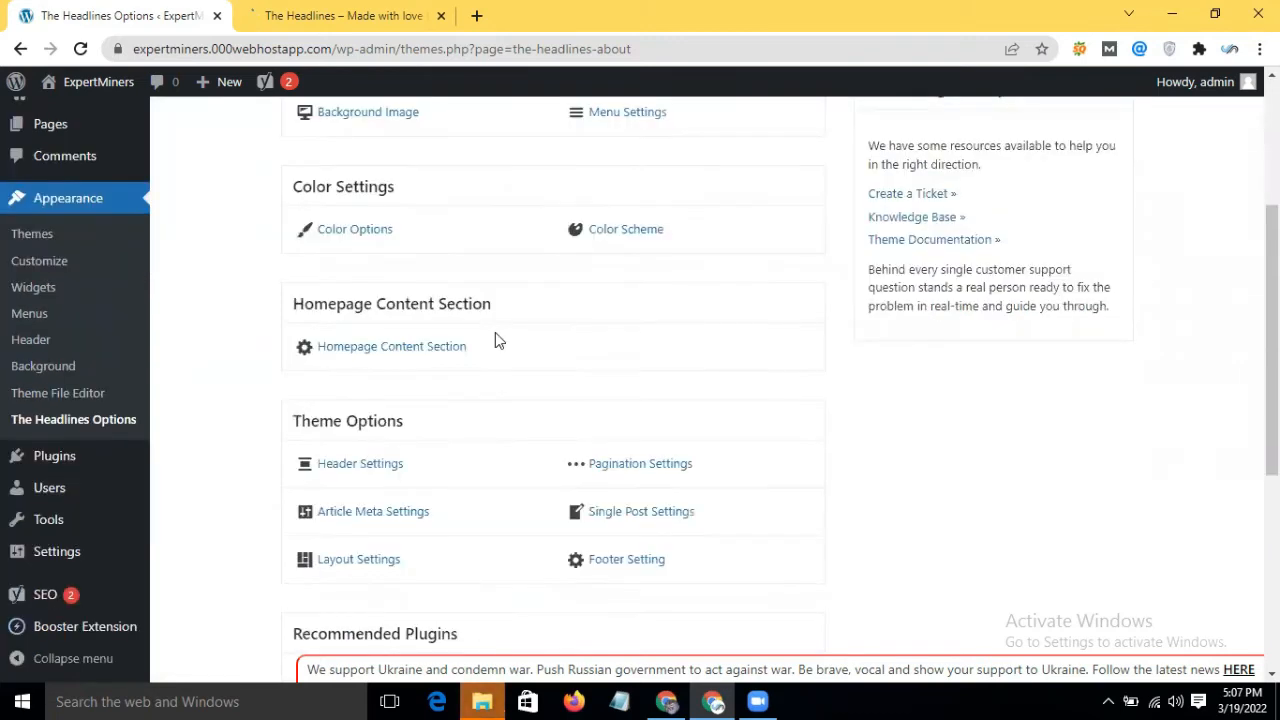
{"action": "scroll", "coordinate": [497, 340], "scroll_direction": "up", "scroll_amount": 3}
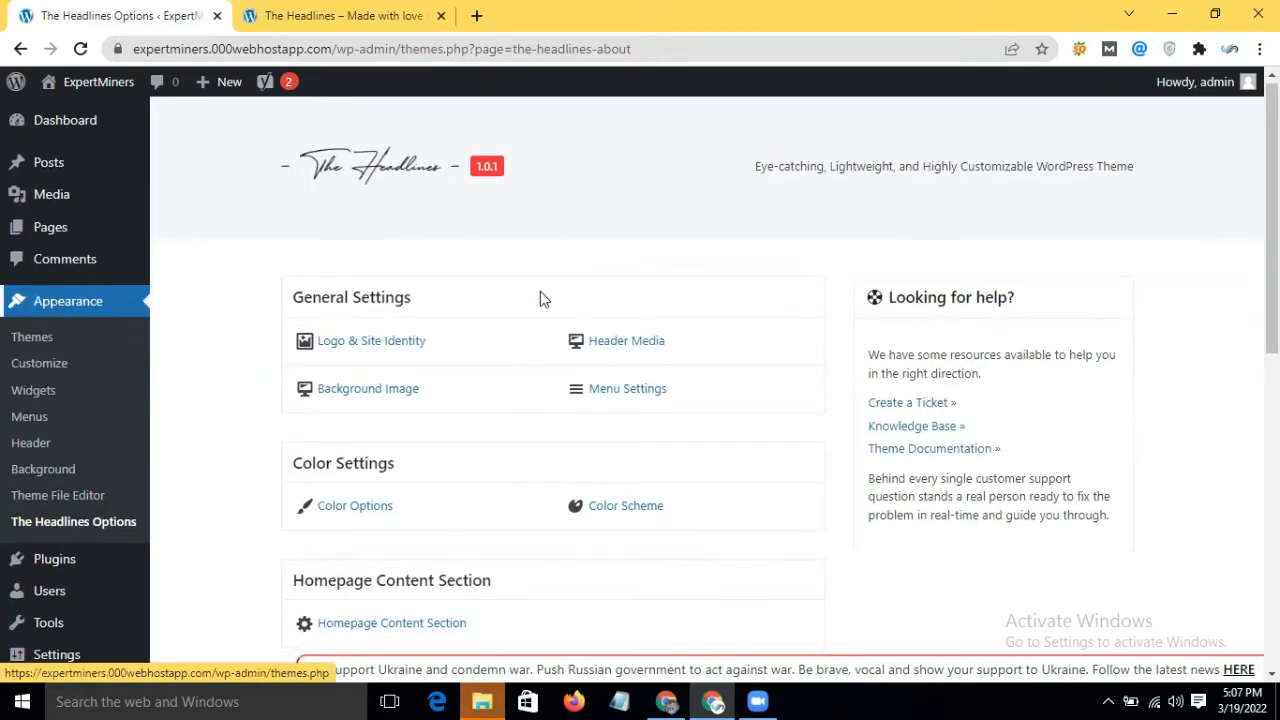
{"action": "scroll", "coordinate": [543, 566], "scroll_direction": "down", "scroll_amount": 3}
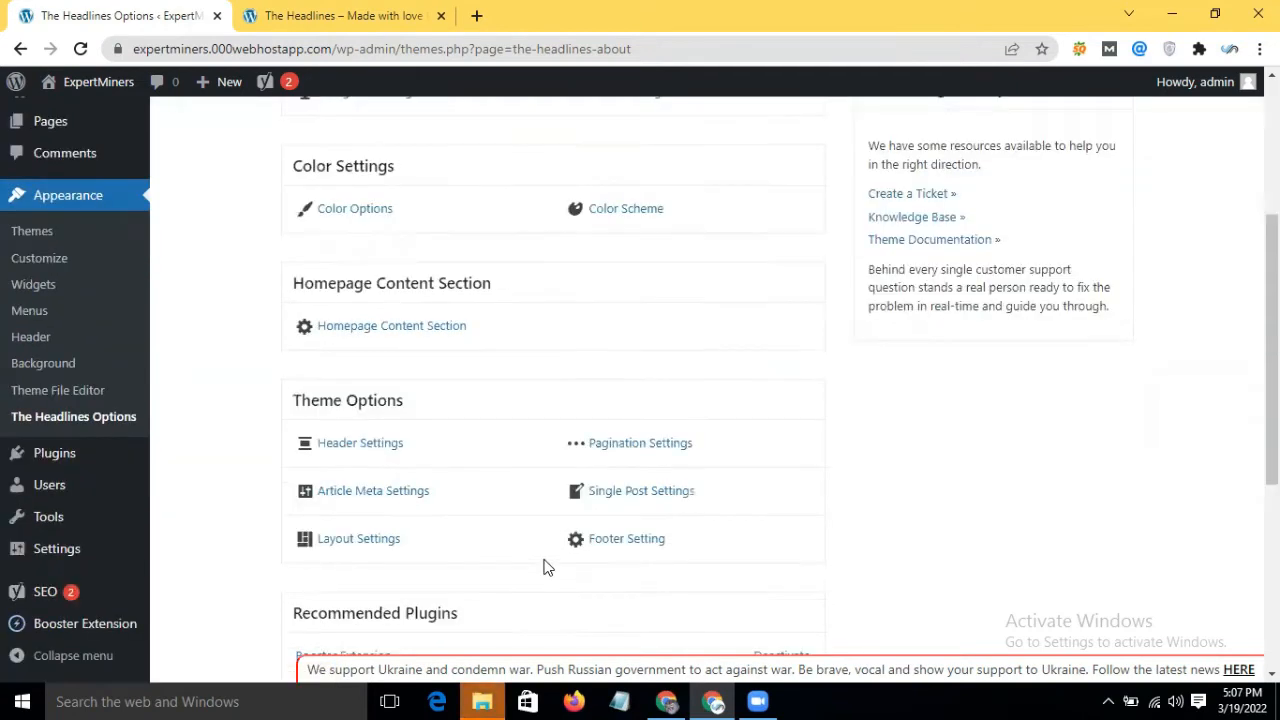
{"action": "scroll", "coordinate": [479, 492], "scroll_direction": "down", "scroll_amount": 4}
{"action": "scroll", "coordinate": [352, 495], "scroll_direction": "up", "scroll_amount": 5}
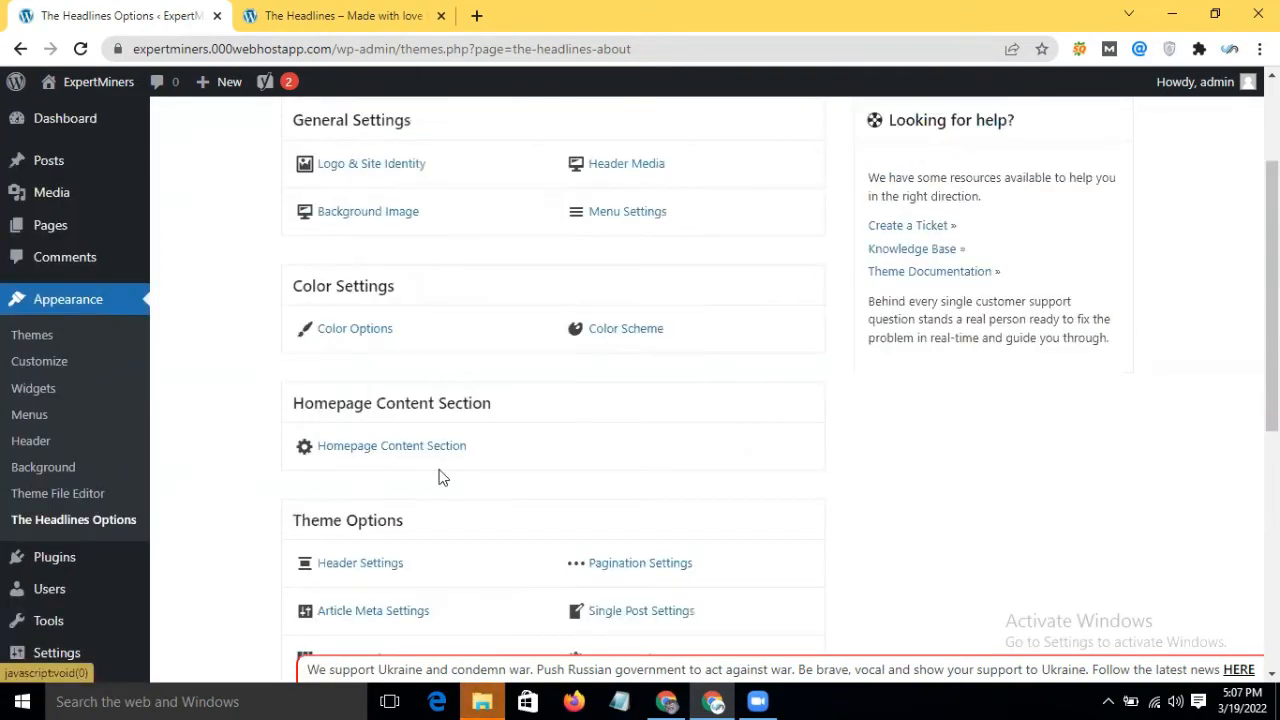
{"action": "scroll", "coordinate": [326, 414], "scroll_direction": "up", "scroll_amount": 2}
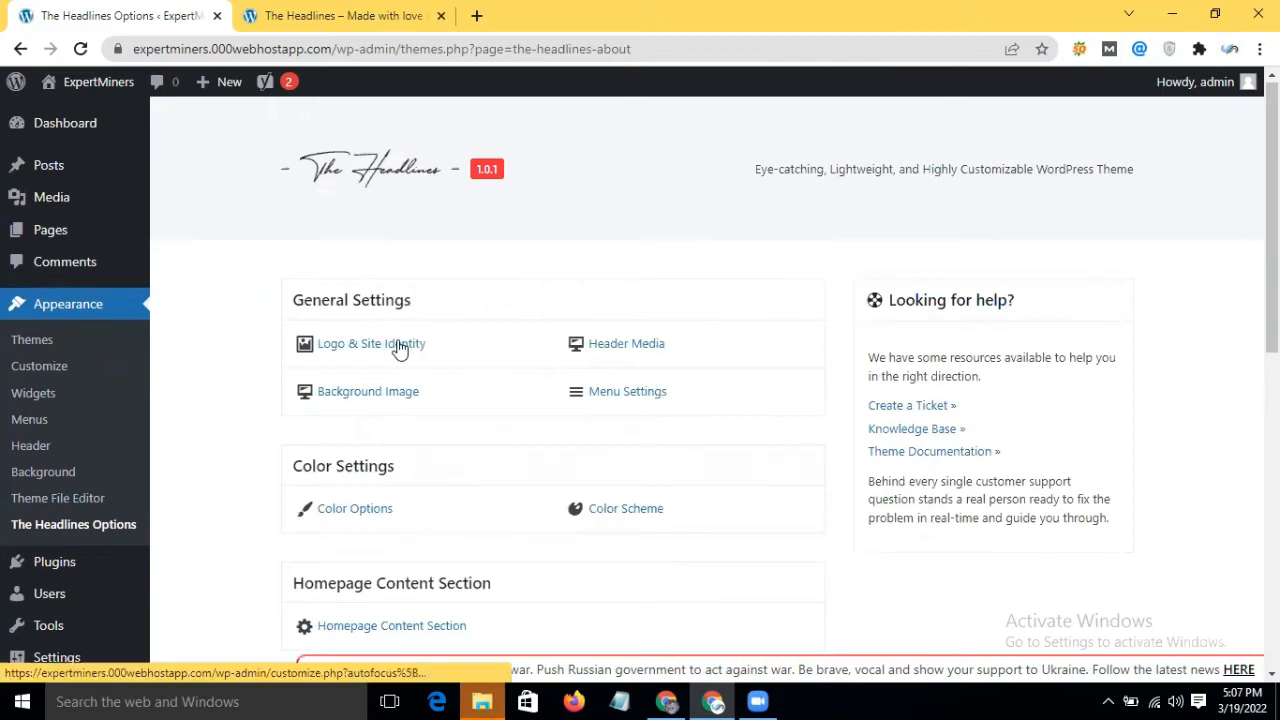
Review the theme options page down to its Recommended Plugins and The Headlines Pro sections
{"action": "left_click", "coordinate": [330, 12]}
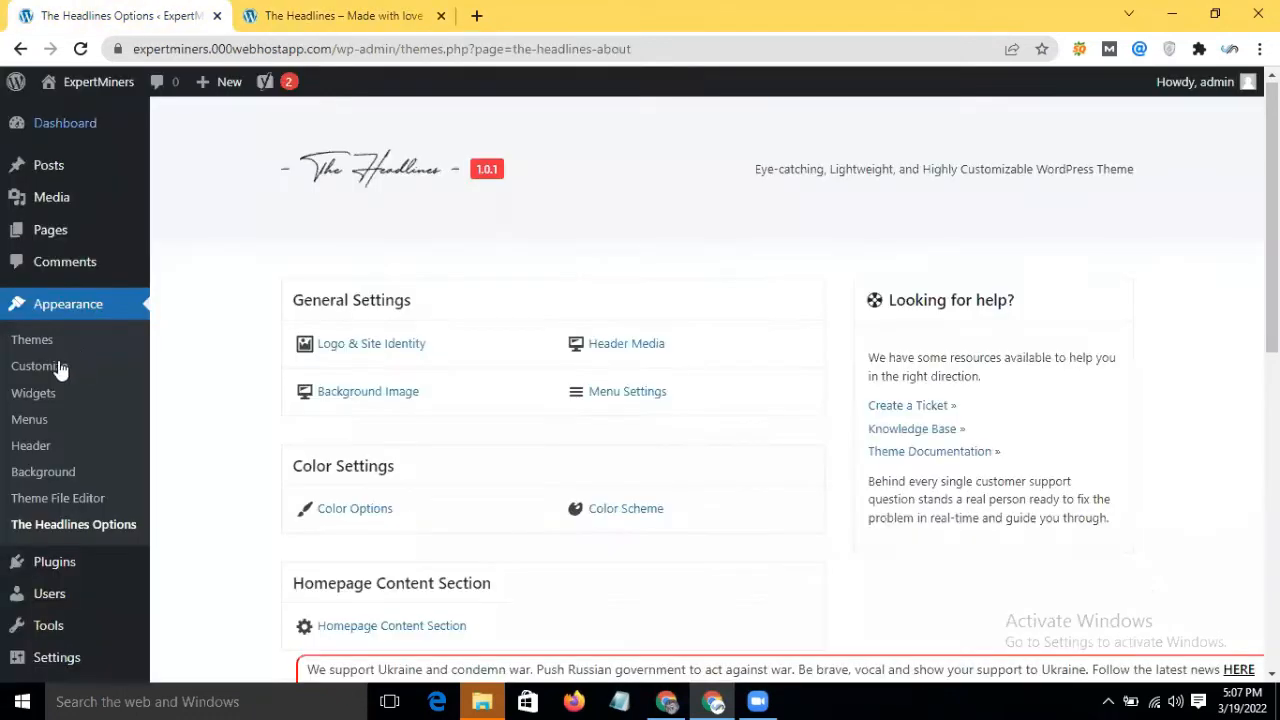
{"action": "left_click", "coordinate": [59, 366]}
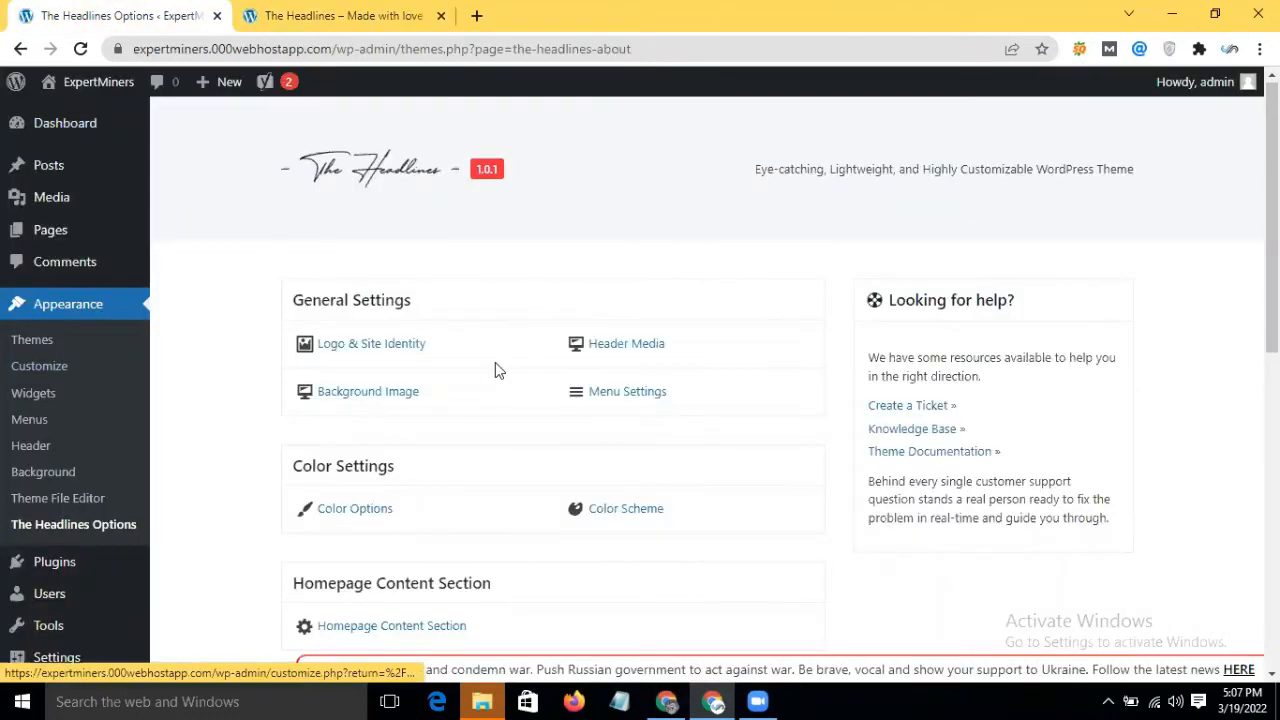
{"action": "scroll", "coordinate": [495, 364], "scroll_direction": "down", "scroll_amount": 1}
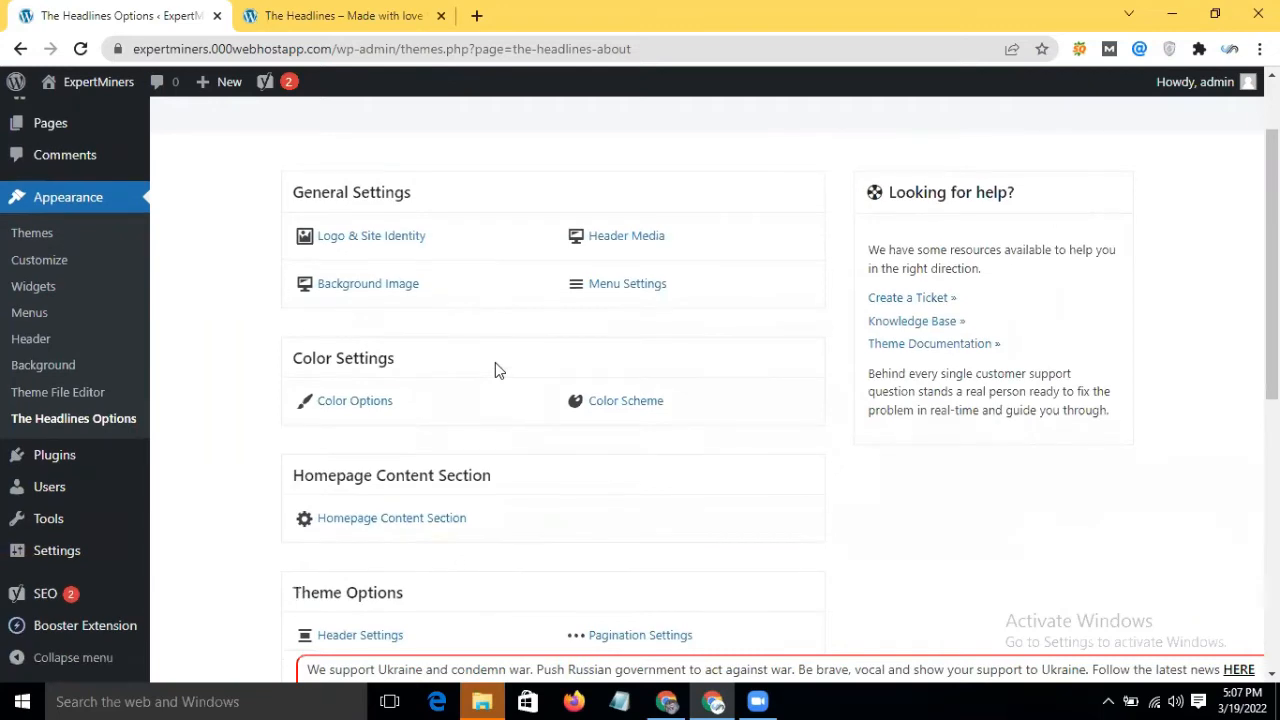
{"action": "scroll", "coordinate": [497, 370], "scroll_direction": "down", "scroll_amount": 2}
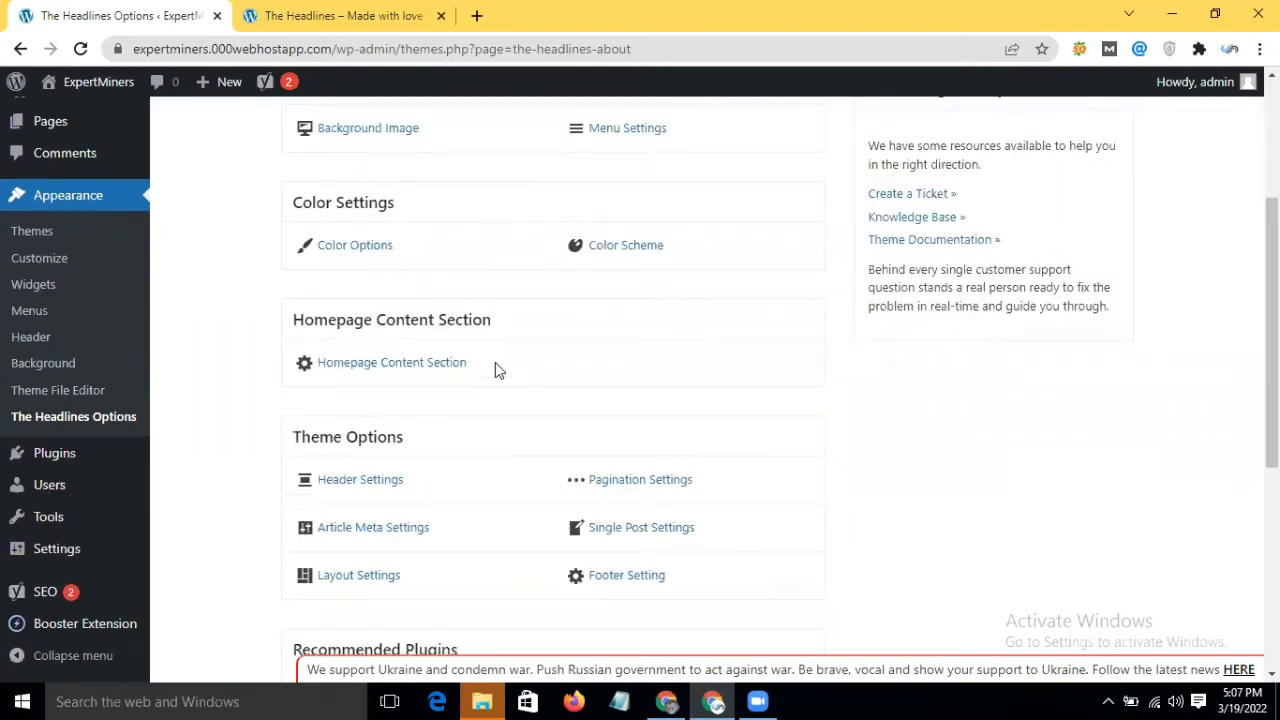
{"action": "scroll", "coordinate": [495, 370], "scroll_direction": "down", "scroll_amount": 2}
{"action": "scroll", "coordinate": [560, 357], "scroll_direction": "up", "scroll_amount": 4}
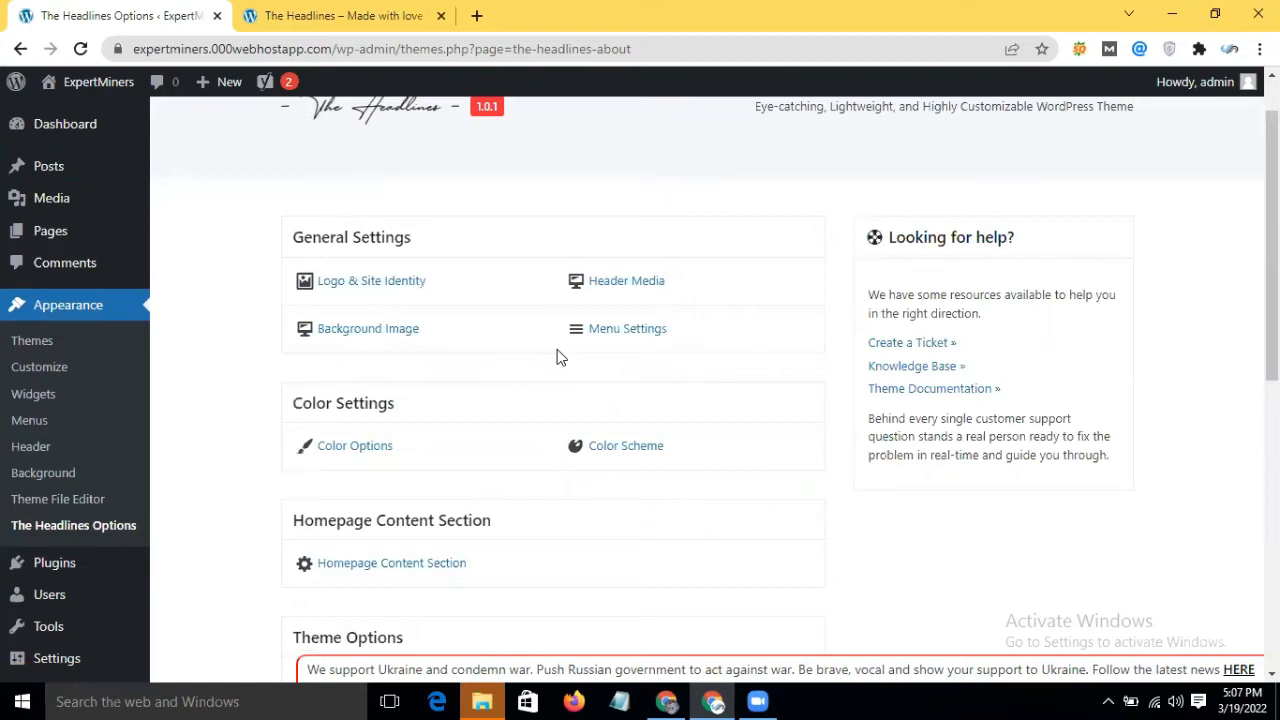
{"action": "scroll", "coordinate": [443, 463], "scroll_direction": "down", "scroll_amount": 5}
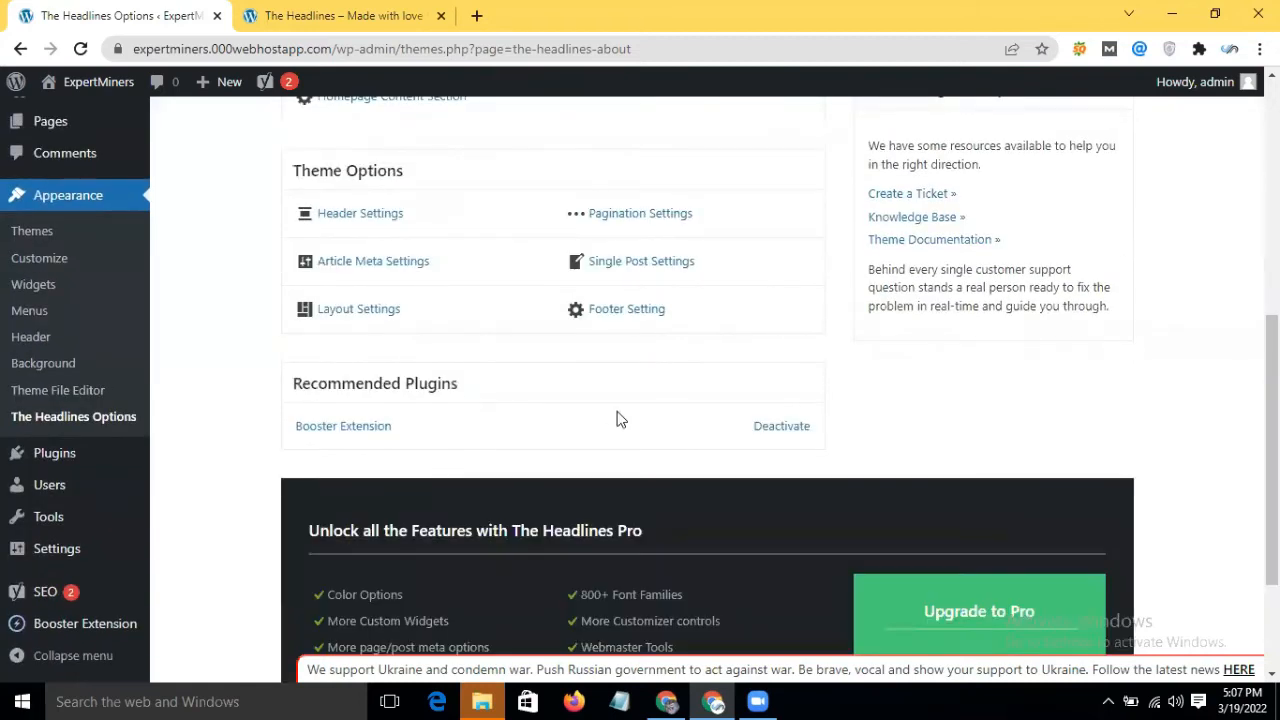
{"action": "scroll", "coordinate": [617, 420], "scroll_direction": "up", "scroll_amount": 3}
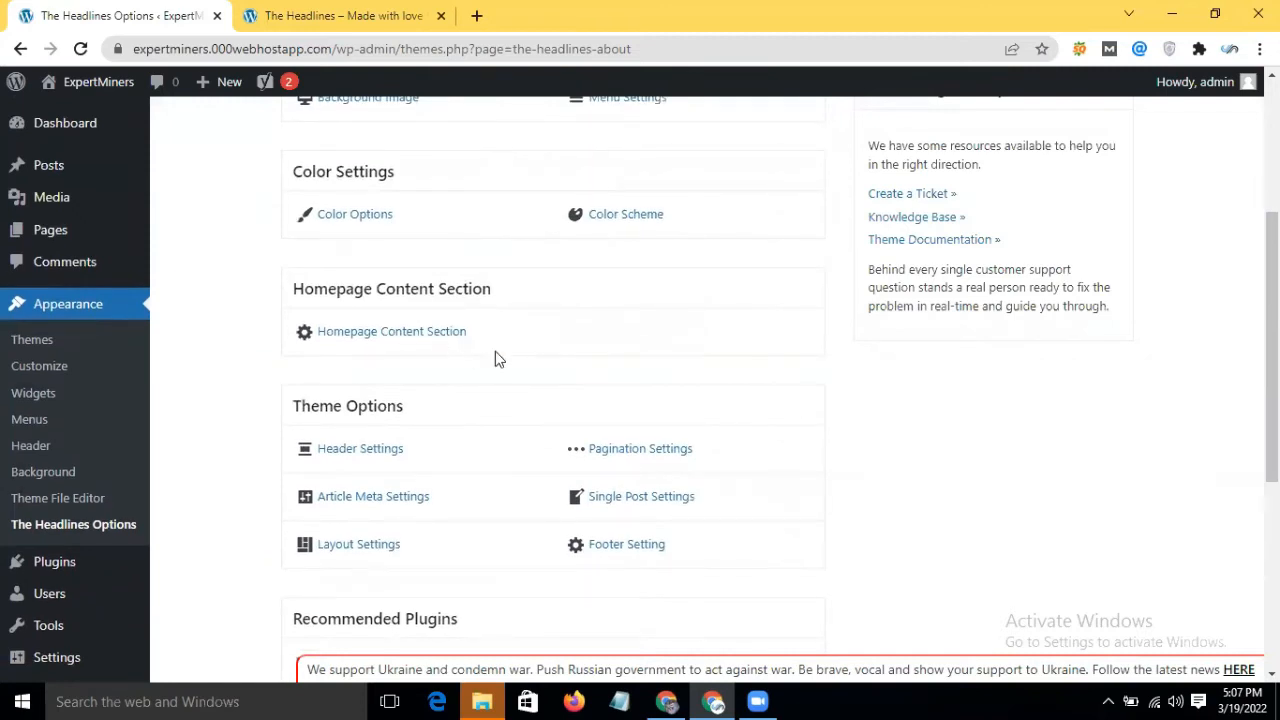
{"action": "scroll", "coordinate": [495, 352], "scroll_direction": "down", "scroll_amount": 4}
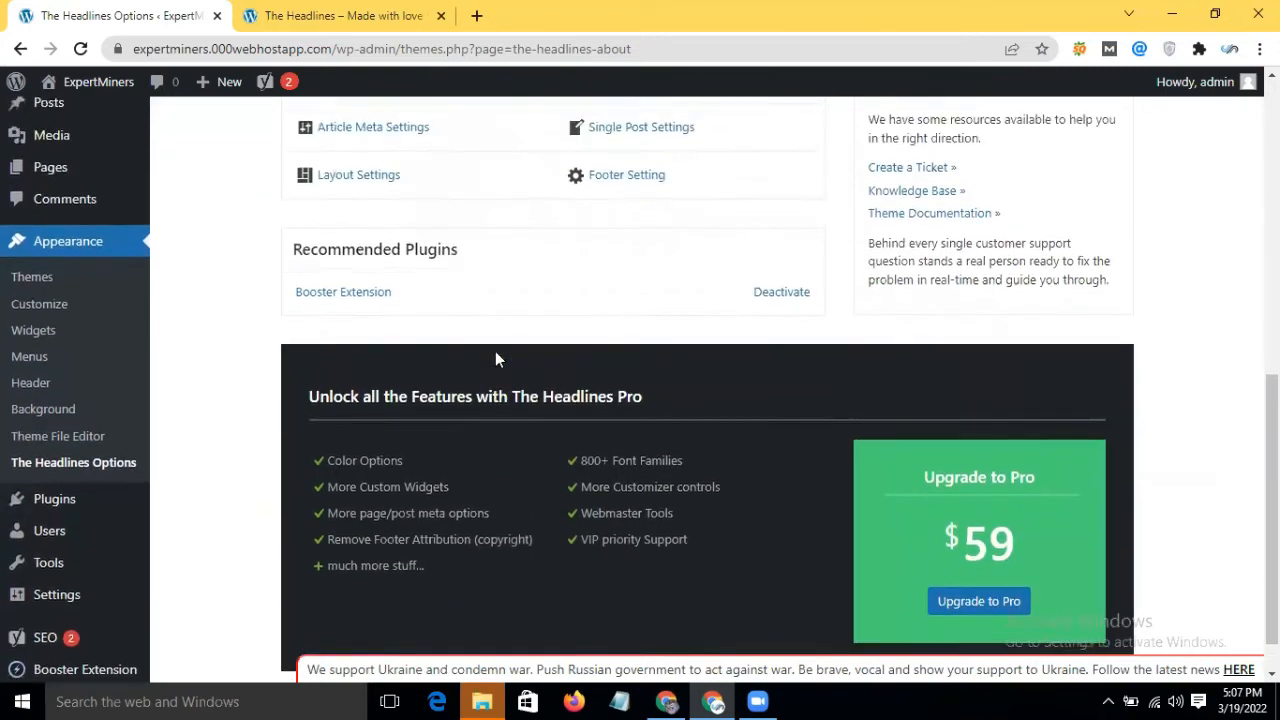
{"action": "scroll", "coordinate": [497, 359], "scroll_direction": "up", "scroll_amount": 4}
Open the Homepage Content Section customizer, compare its site preview with The Headlines demo homepage, and close the customizer
{"action": "left_click", "coordinate": [436, 366]}
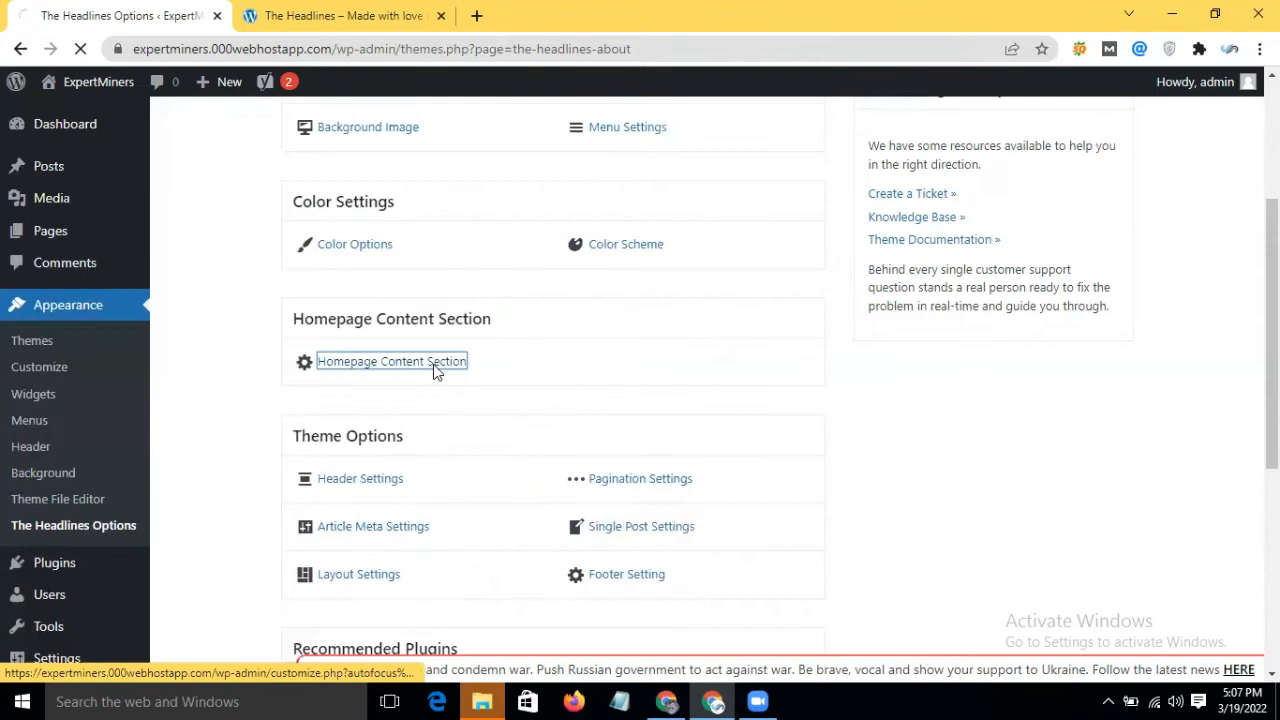
{"action": "left_click", "coordinate": [305, 12]}
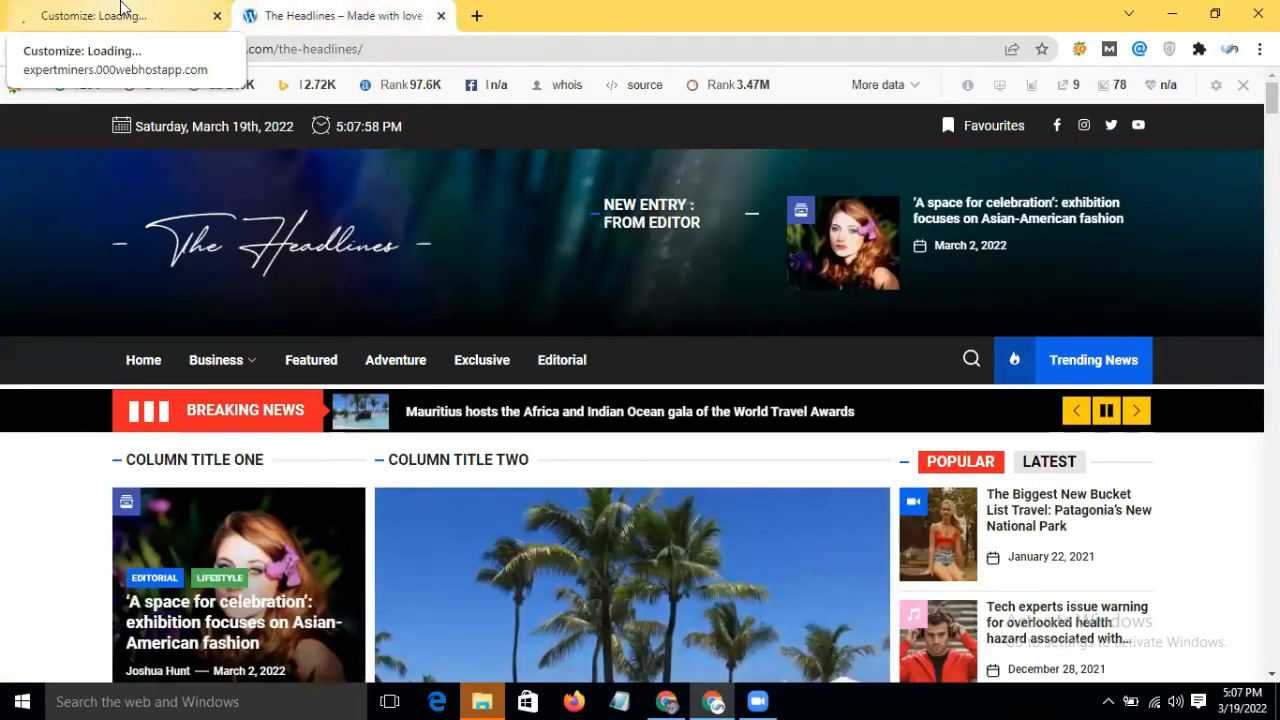
{"action": "scroll", "coordinate": [285, 291], "scroll_direction": "down", "scroll_amount": 4}
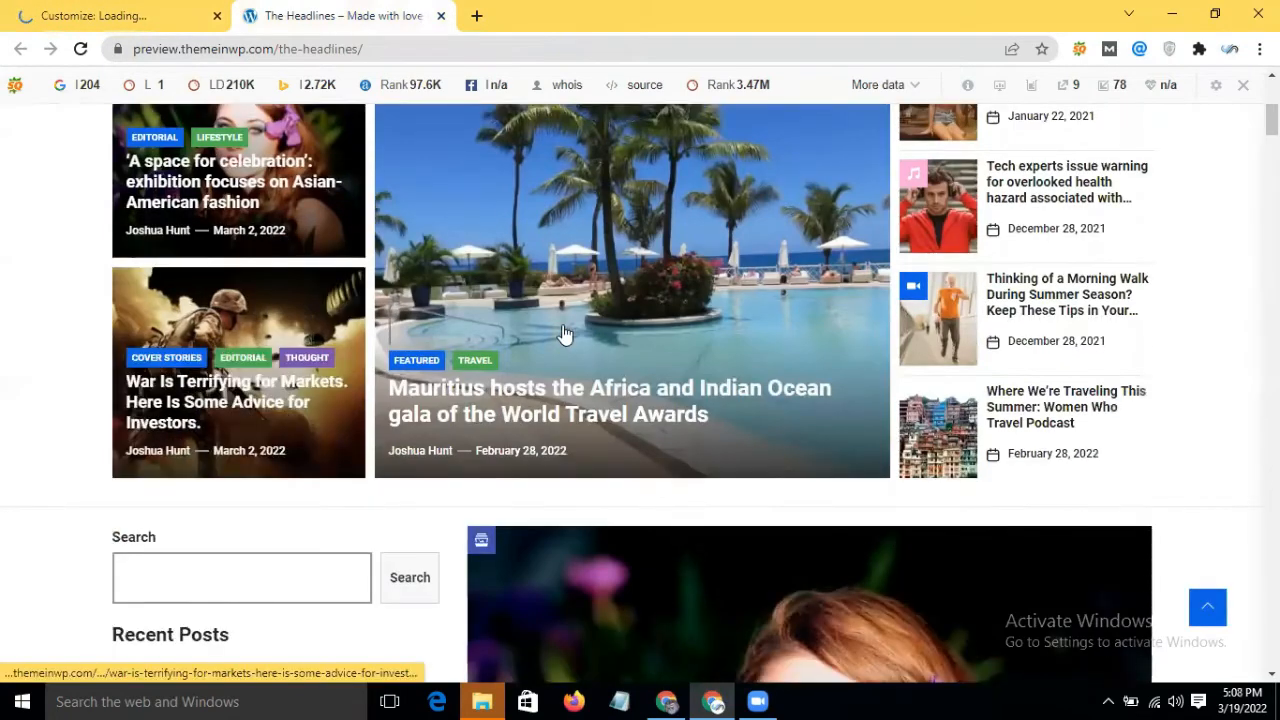
{"action": "scroll", "coordinate": [565, 333], "scroll_direction": "up", "scroll_amount": 4}
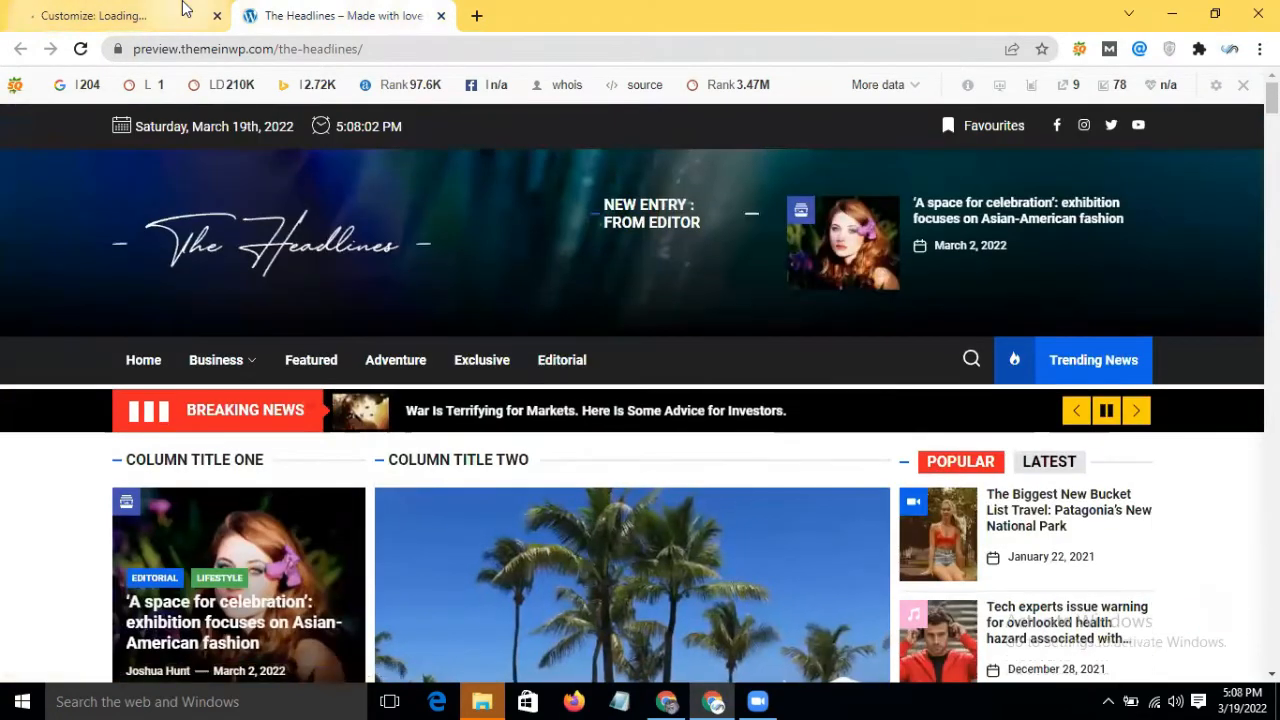
{"action": "left_click", "coordinate": [183, 12]}
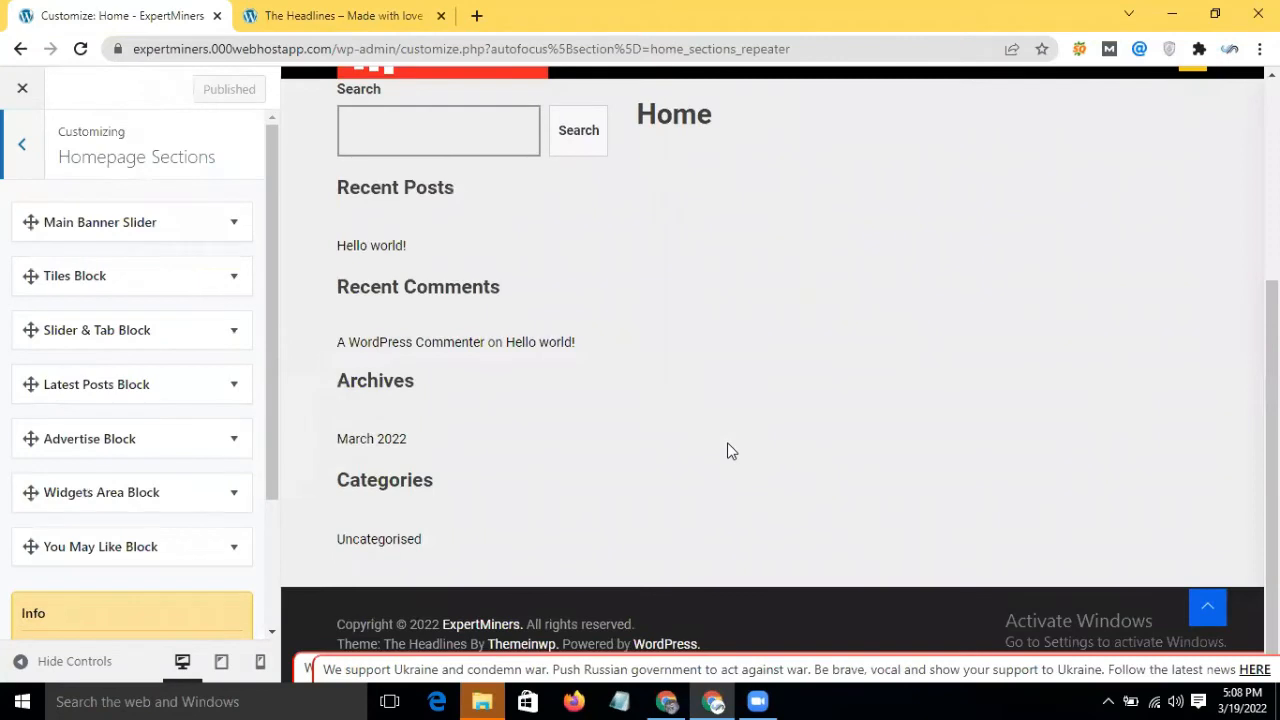
{"action": "scroll", "coordinate": [821, 395], "scroll_direction": "up", "scroll_amount": 4}
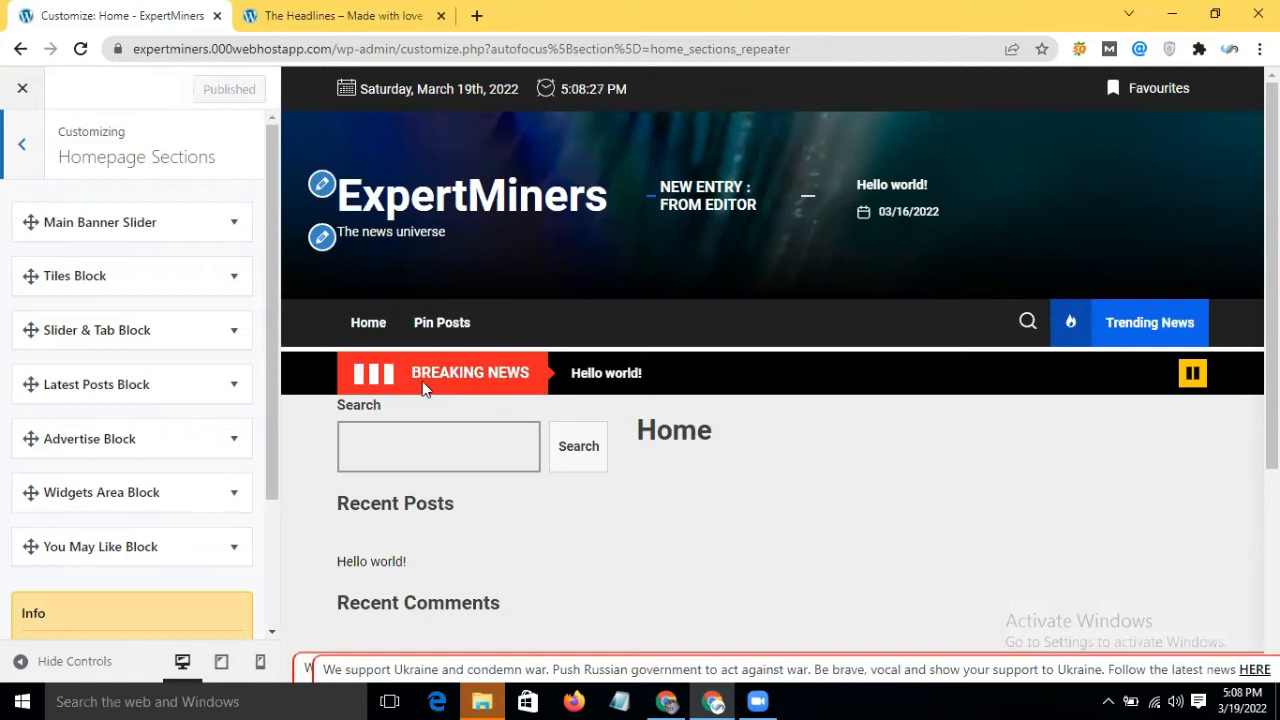
{"action": "left_click", "coordinate": [22, 88]}
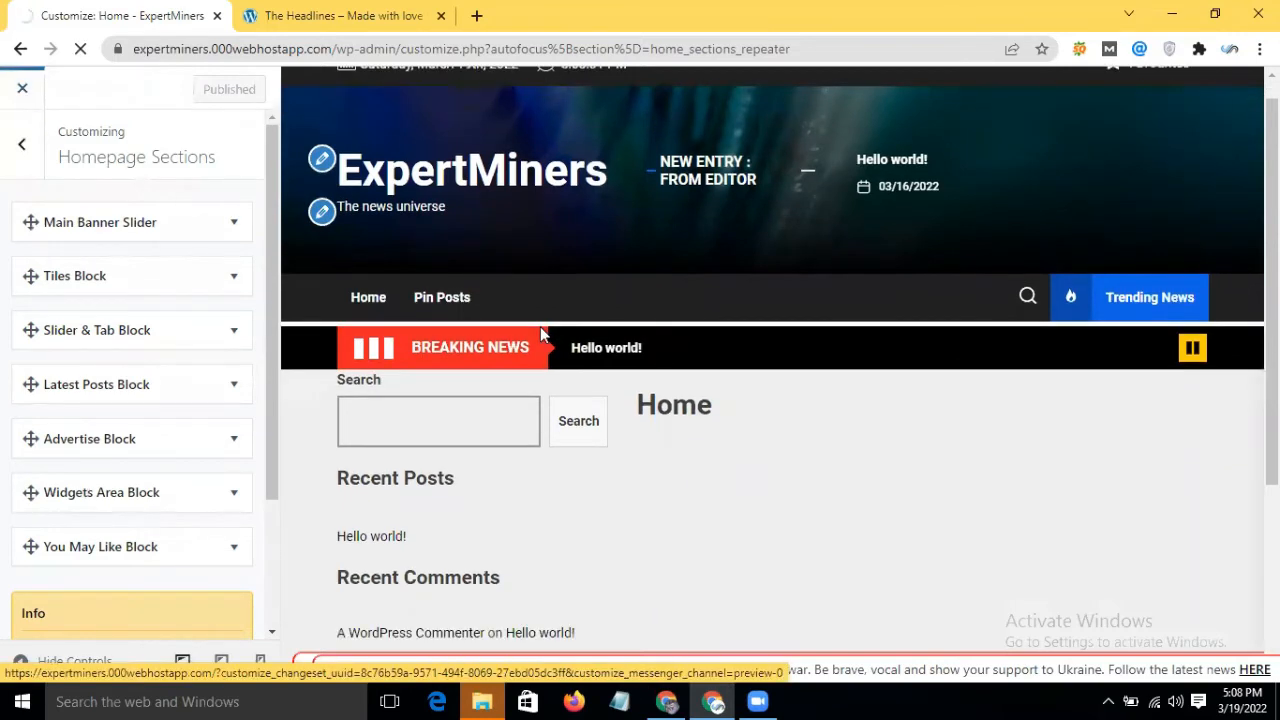
{"action": "scroll", "coordinate": [540, 326], "scroll_direction": "down", "scroll_amount": 3}
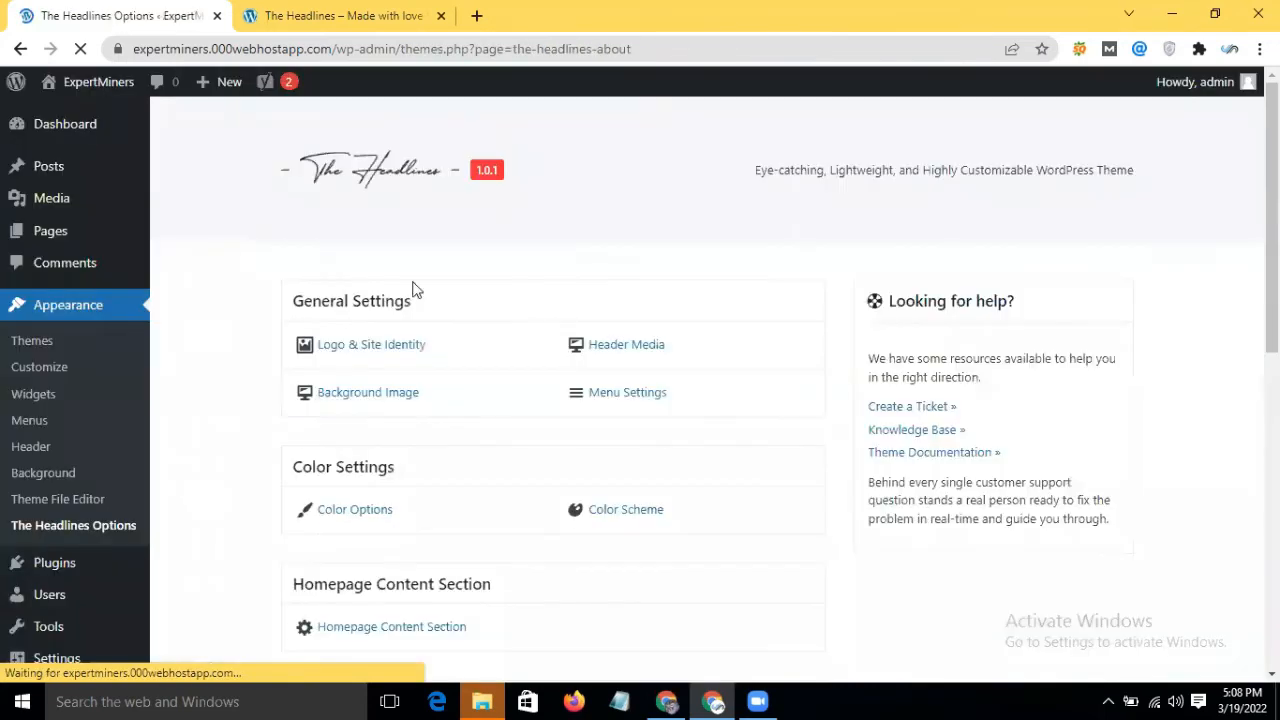
Open the site's posts list and copy the full text of did_benjamin_franklin_have_syphilis__is_this_truth_or_fiction_ from the Health Articles folder
{"action": "left_click", "coordinate": [98, 175]}
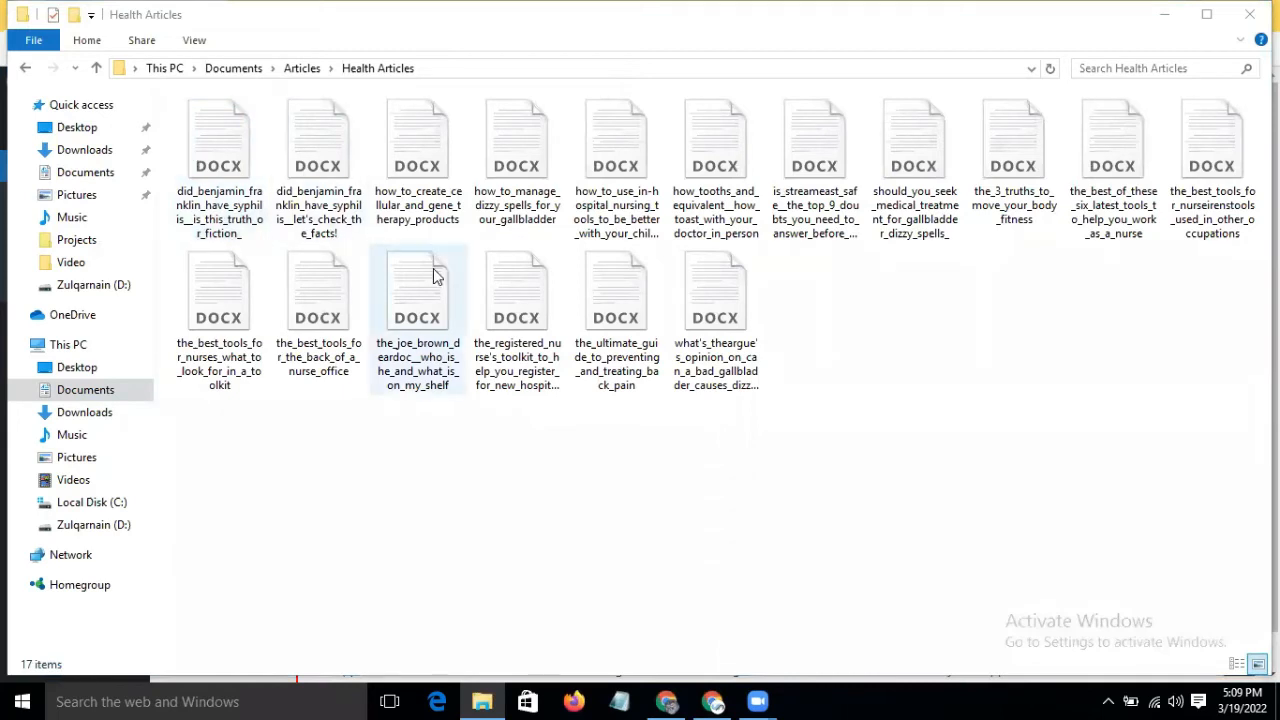
{"action": "double_click", "coordinate": [220, 160]}
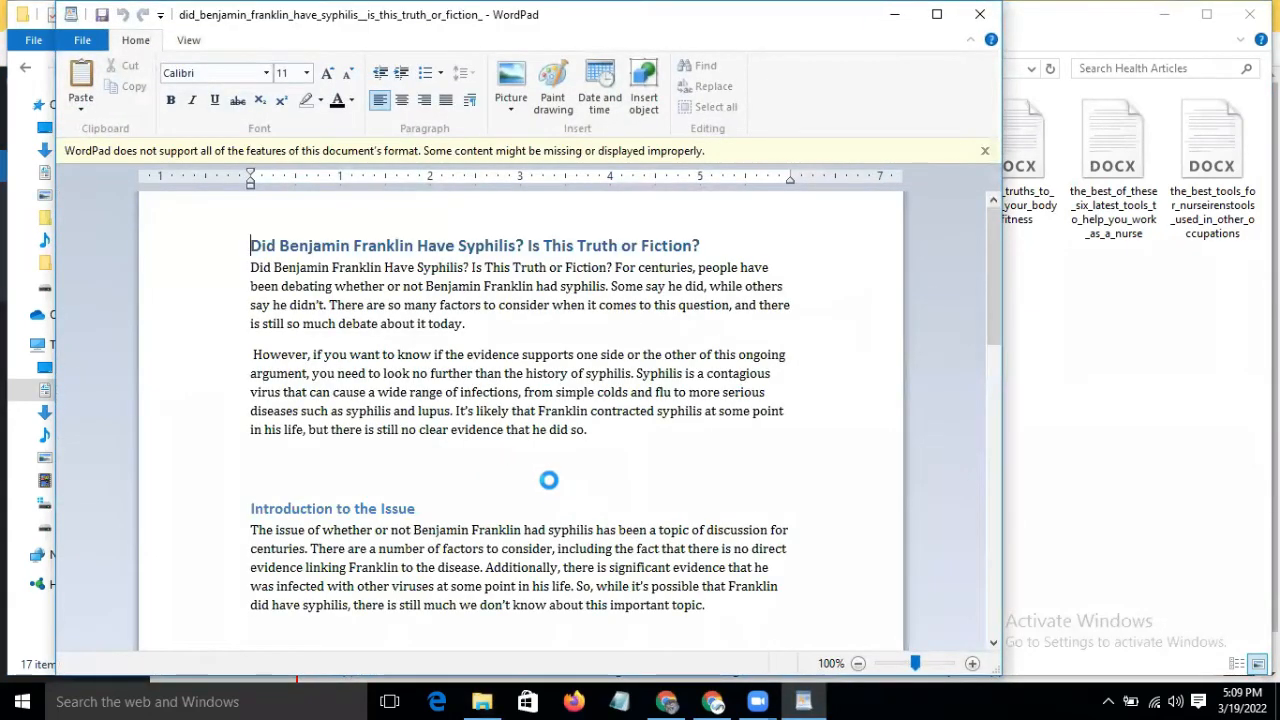
{"action": "double_click", "coordinate": [446, 324]}
{"action": "key", "text": "ctrl+a"}
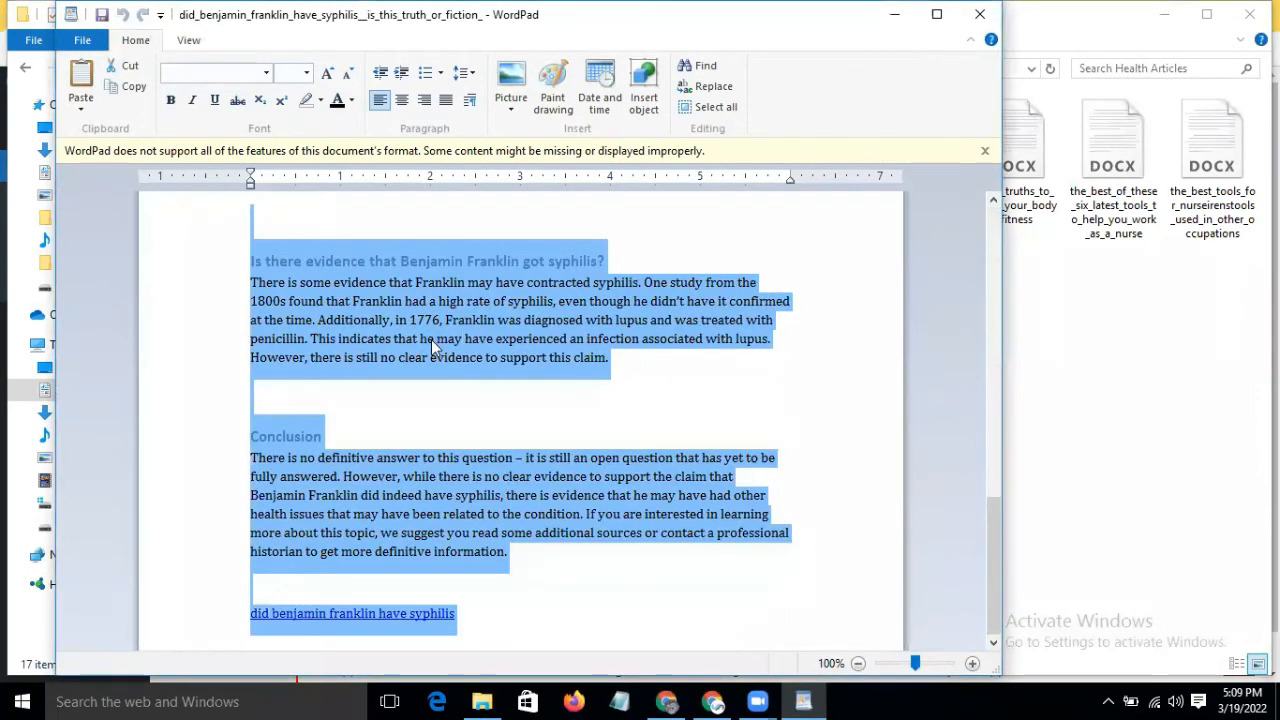
{"action": "left_click", "coordinate": [1061, 439]}
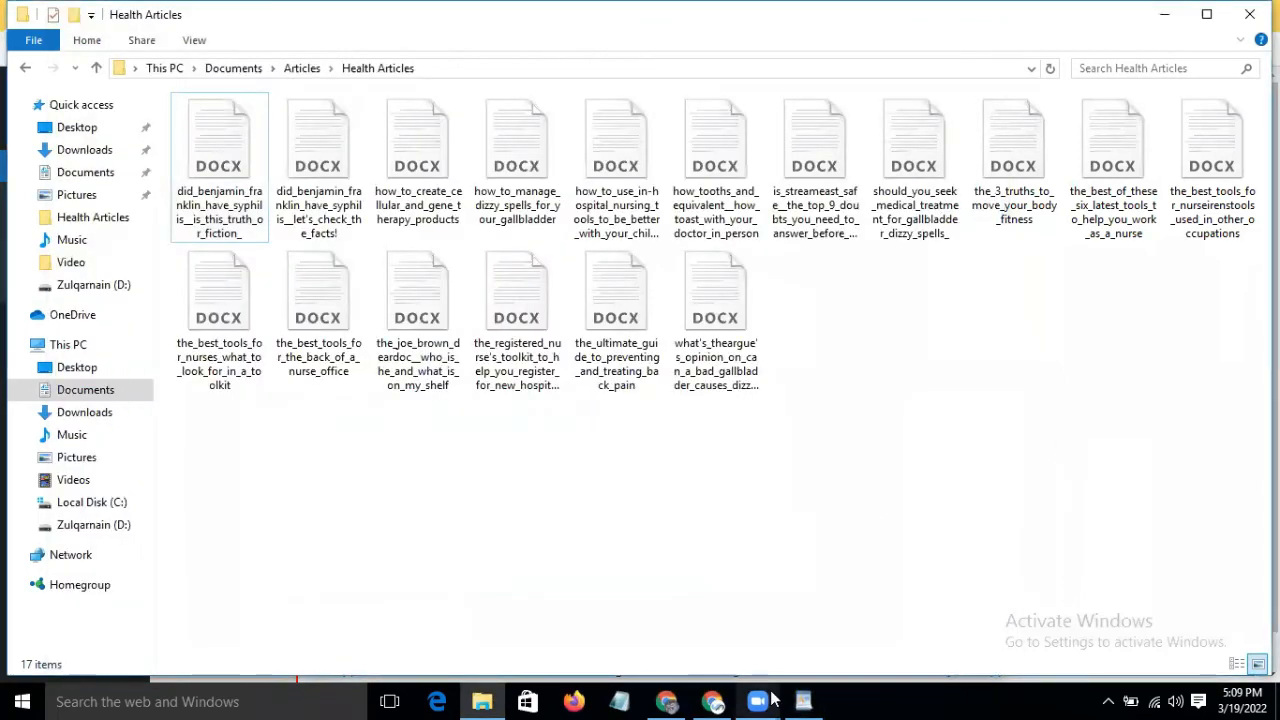
Switch back to Chrome, create a new post, and paste the copied article into its body
{"action": "left_click", "coordinate": [713, 701]}
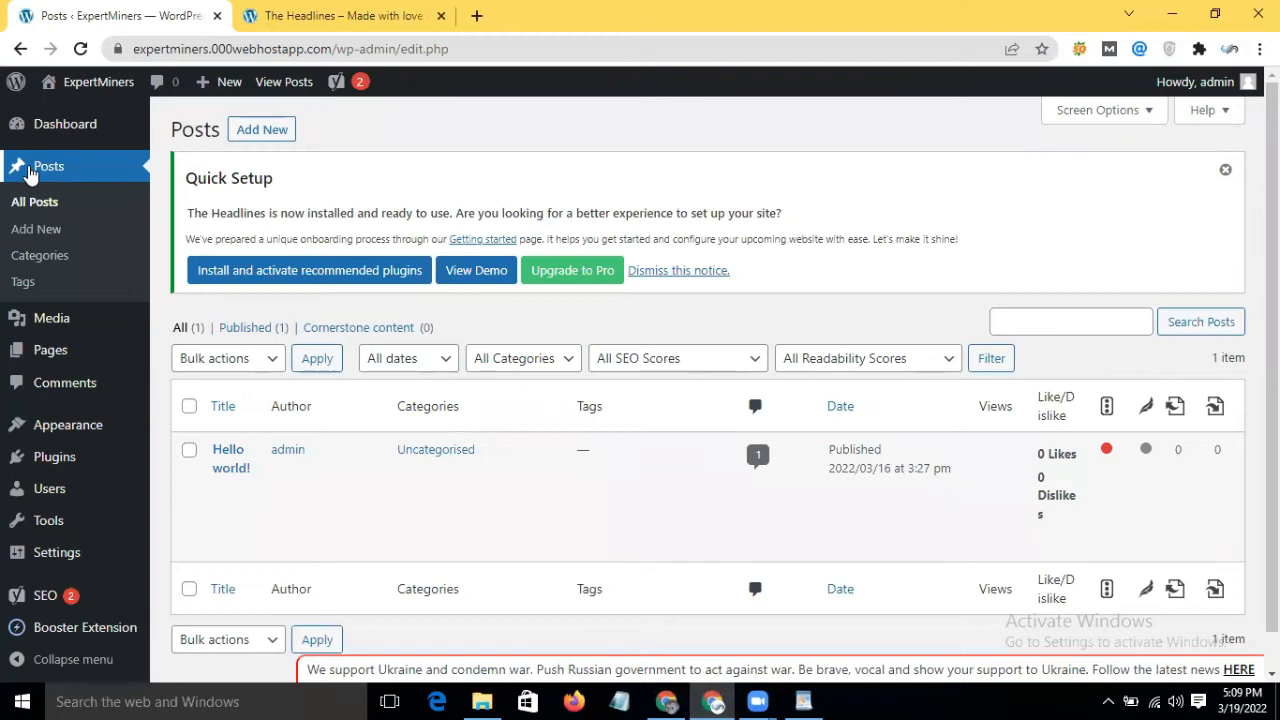
{"action": "mouse_move", "coordinate": [352, 522]}
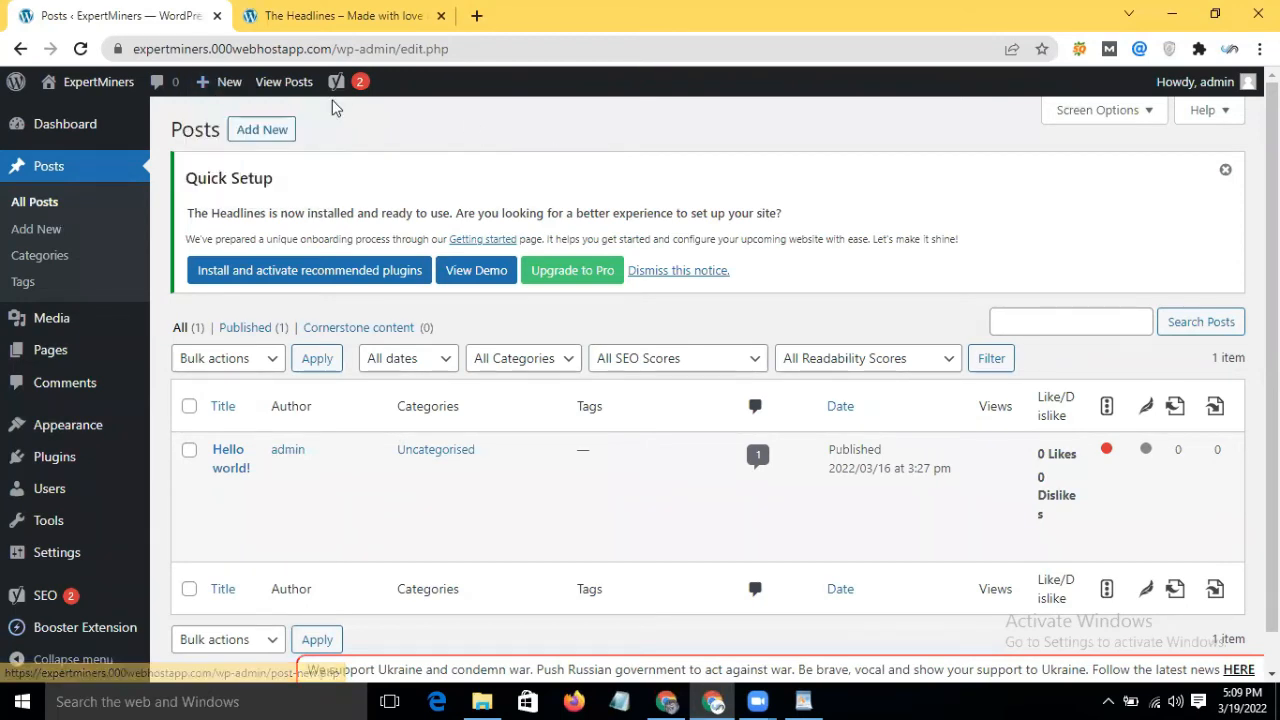
{"action": "left_click", "coordinate": [264, 130]}
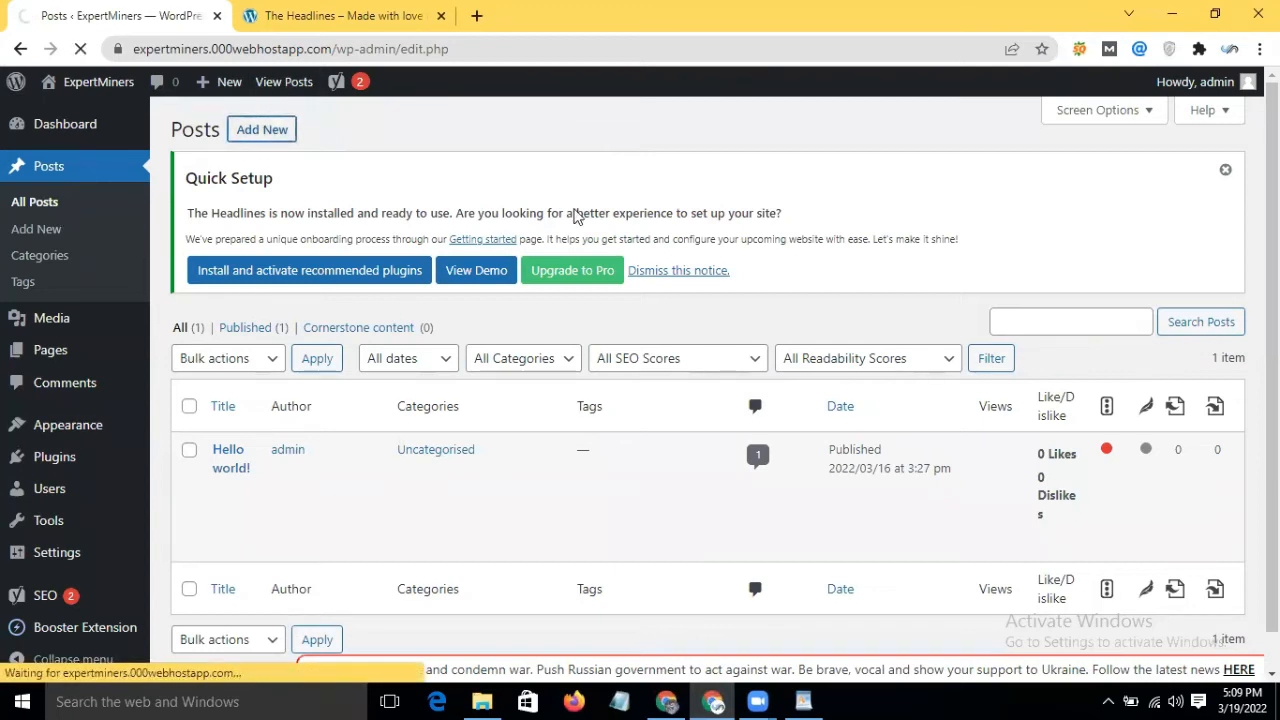
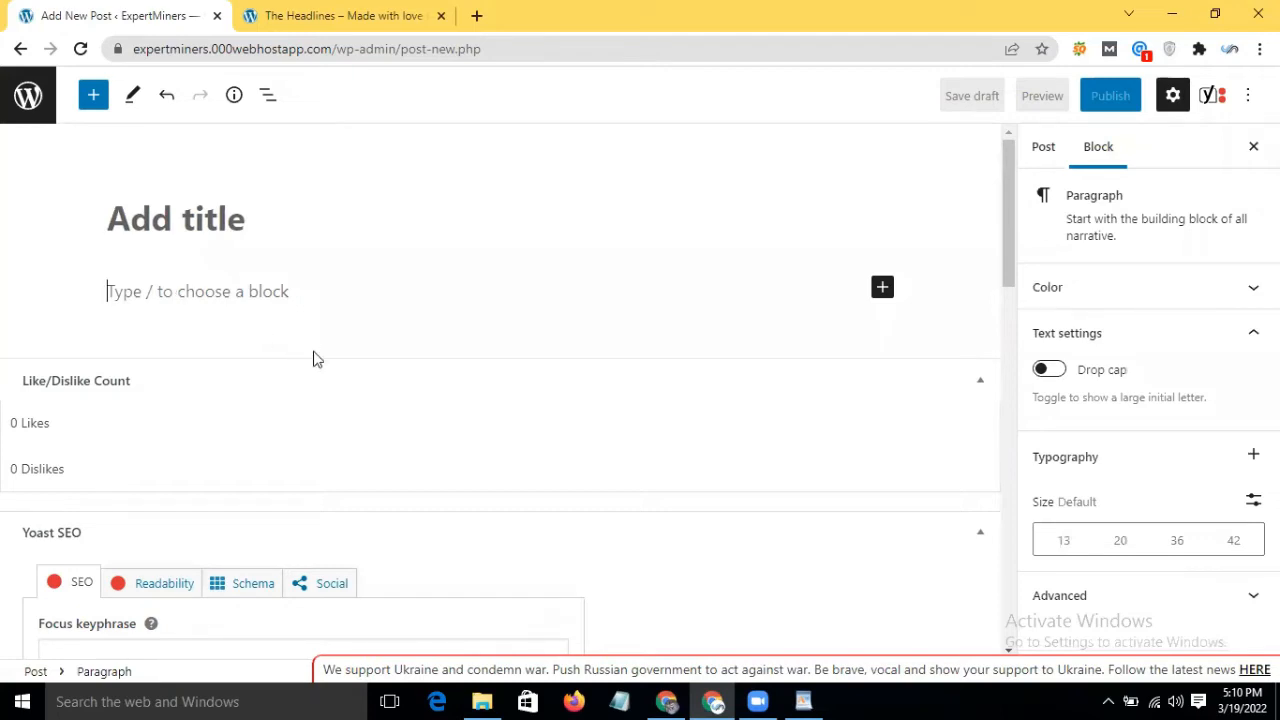
{"action": "key", "text": "ctrl+v"}
{"action": "scroll", "coordinate": [491, 343], "scroll_direction": "up", "scroll_amount": 5}
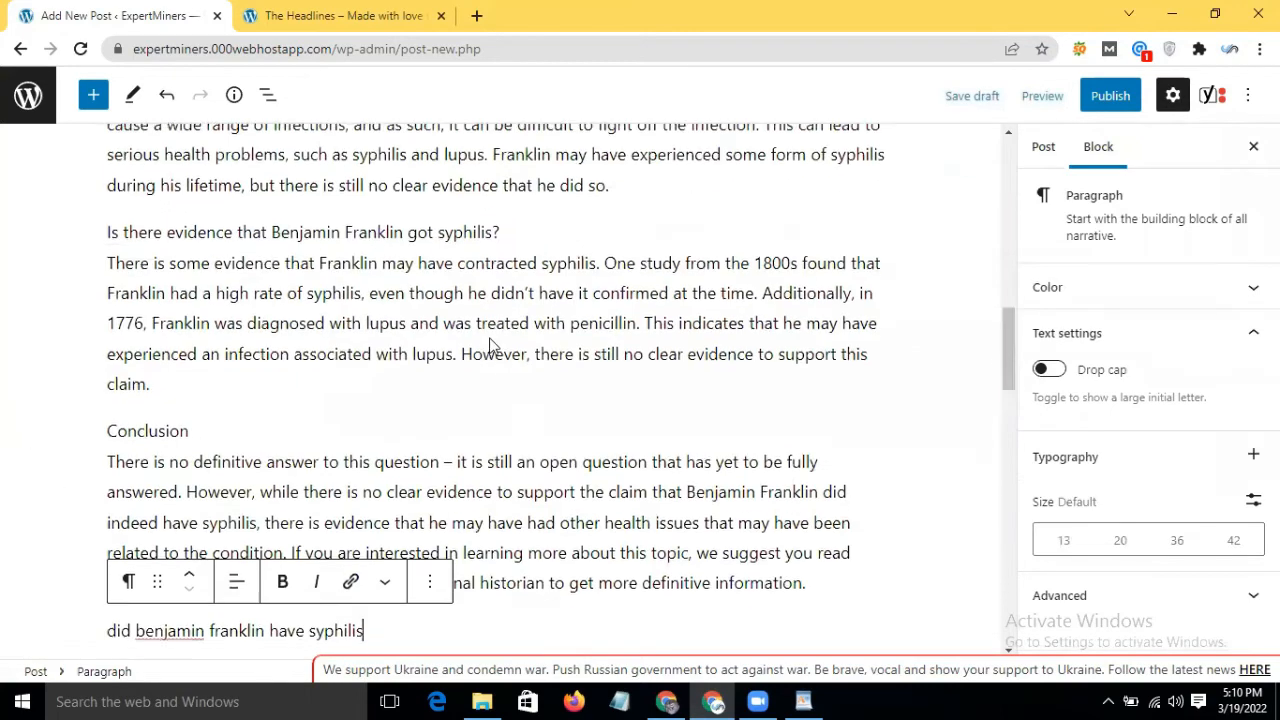
{"action": "scroll", "coordinate": [491, 340], "scroll_direction": "up", "scroll_amount": 10}
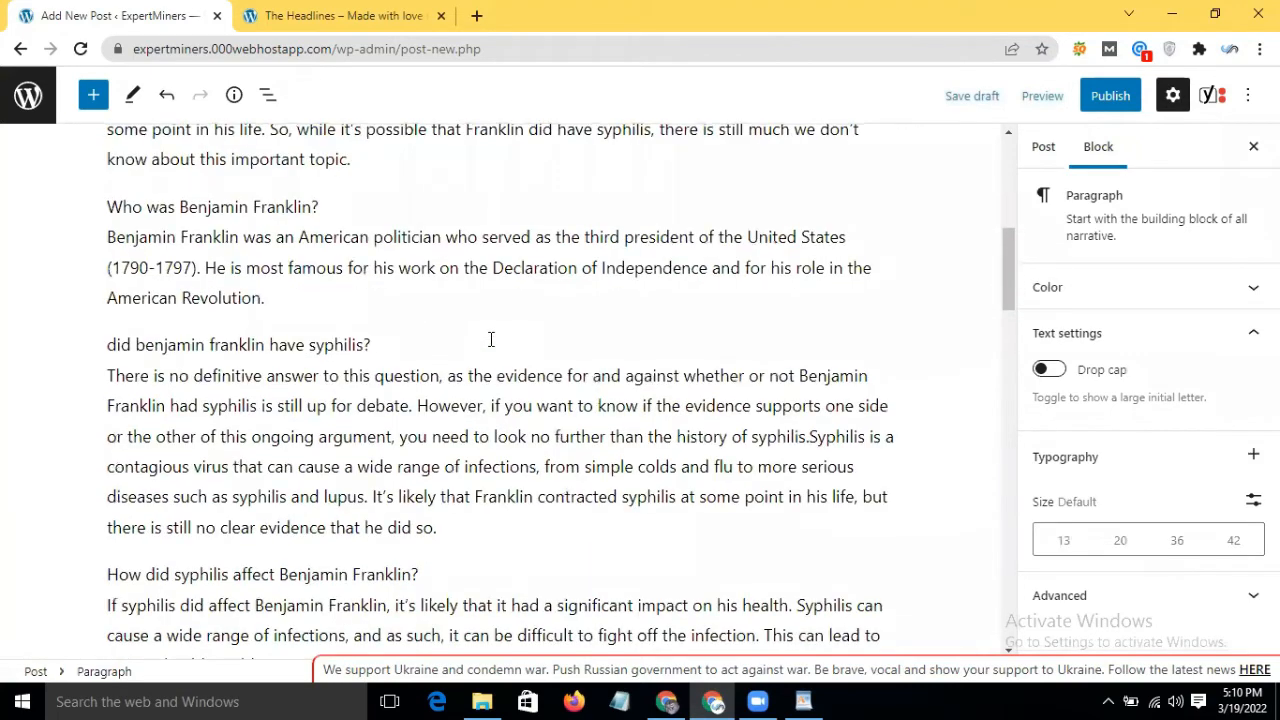
{"action": "scroll", "coordinate": [430, 255], "scroll_direction": "up", "scroll_amount": 2}
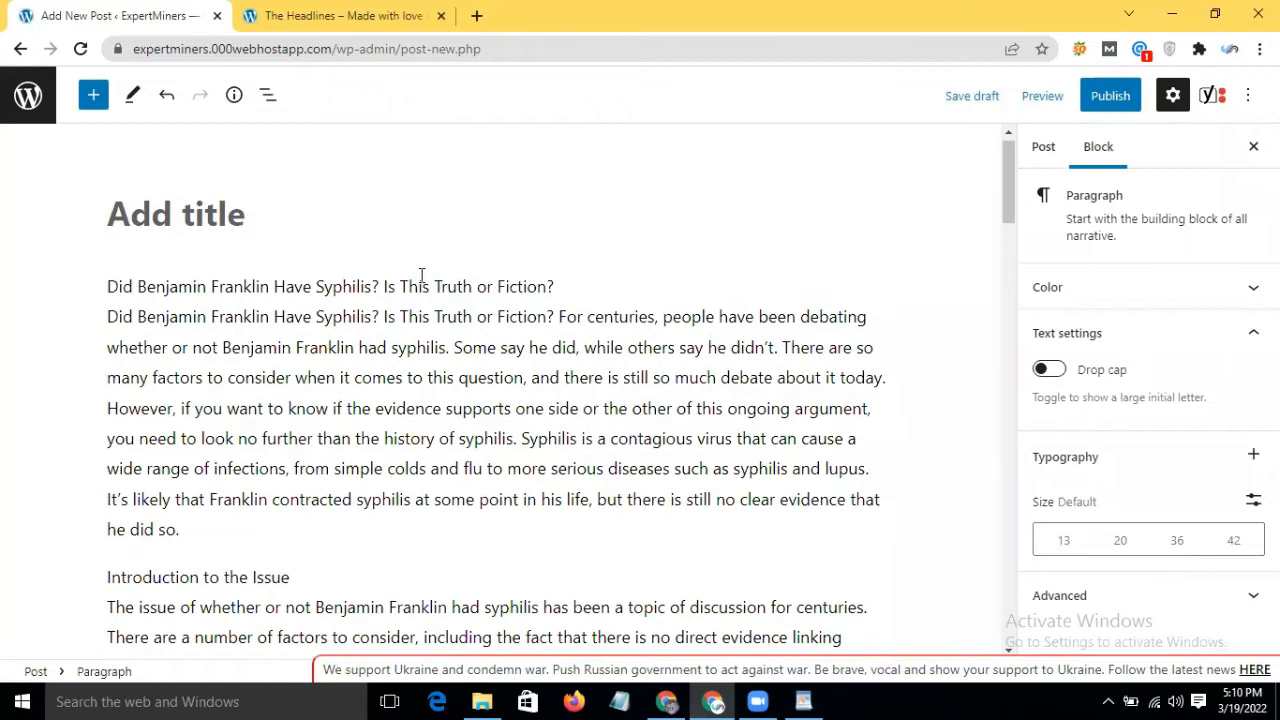
Move the article's first line, "Did Benjamin Franklin Have Syphilis? Is This Truth or Fiction?", from the body into the post title
{"action": "triple_click", "coordinate": [491, 288]}
{"action": "key", "text": "ctrl+c"}
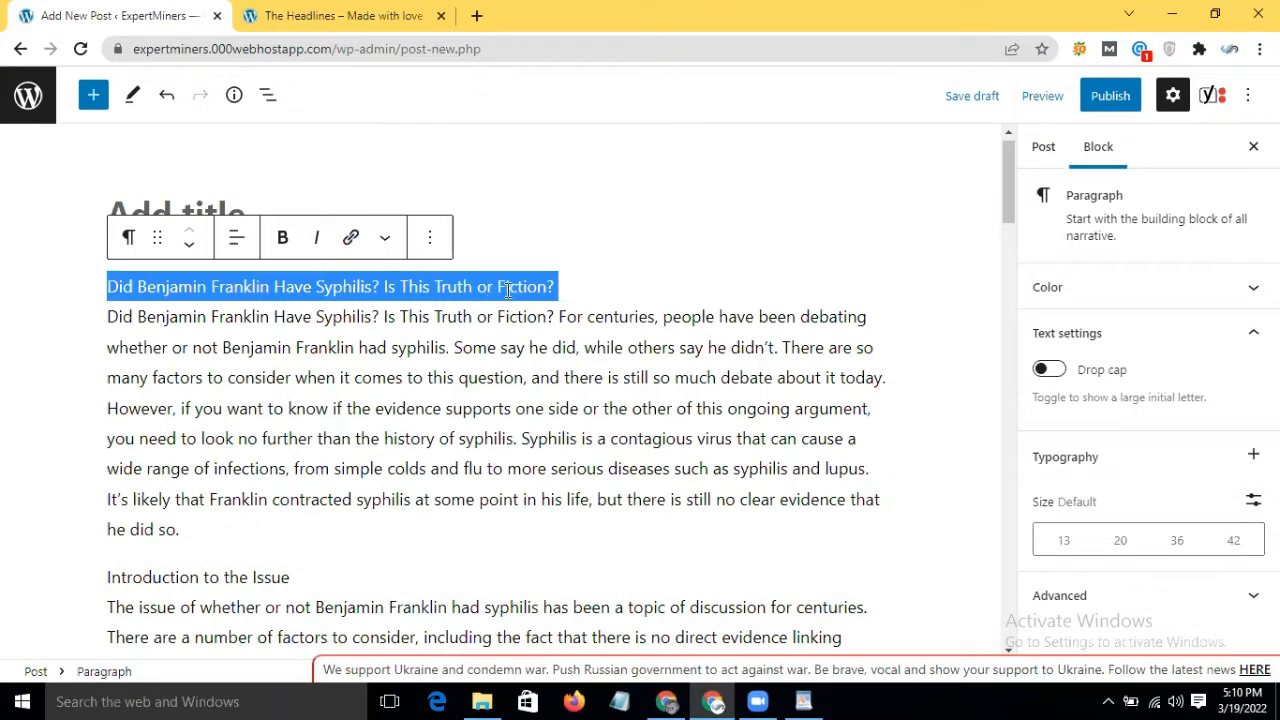
{"action": "key", "text": "BackSpace"}
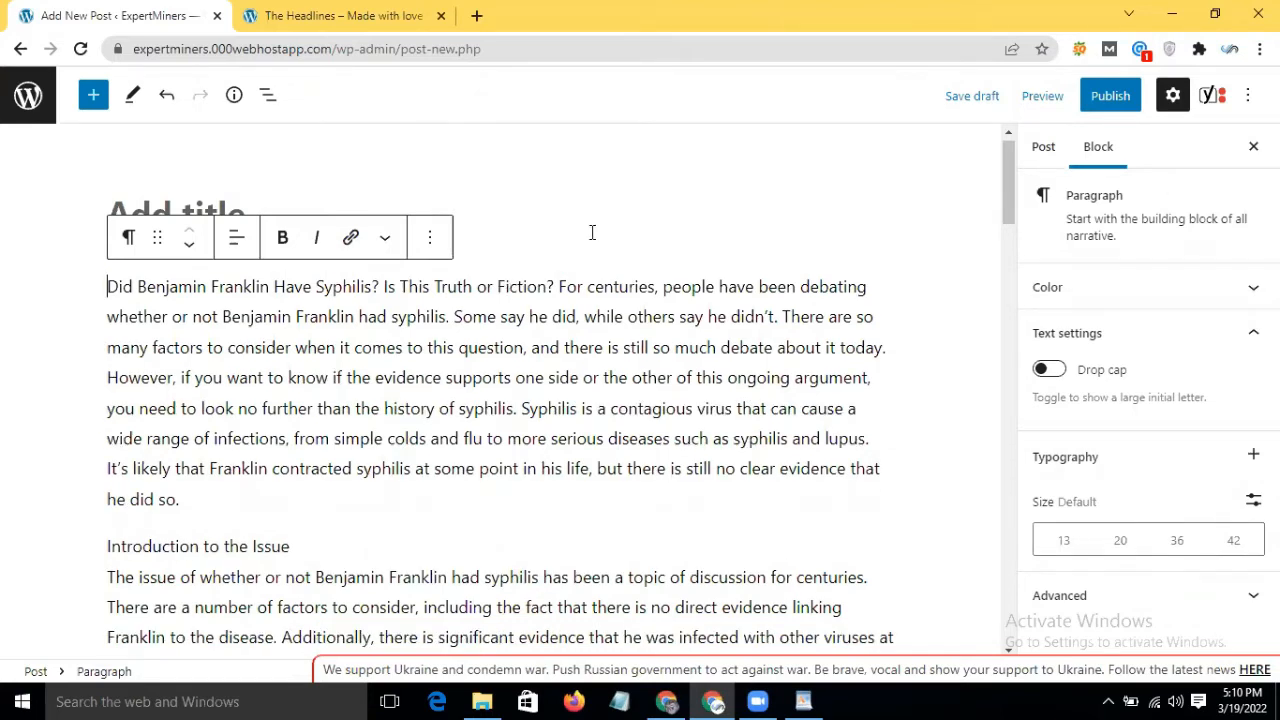
{"action": "left_click", "coordinate": [240, 197]}
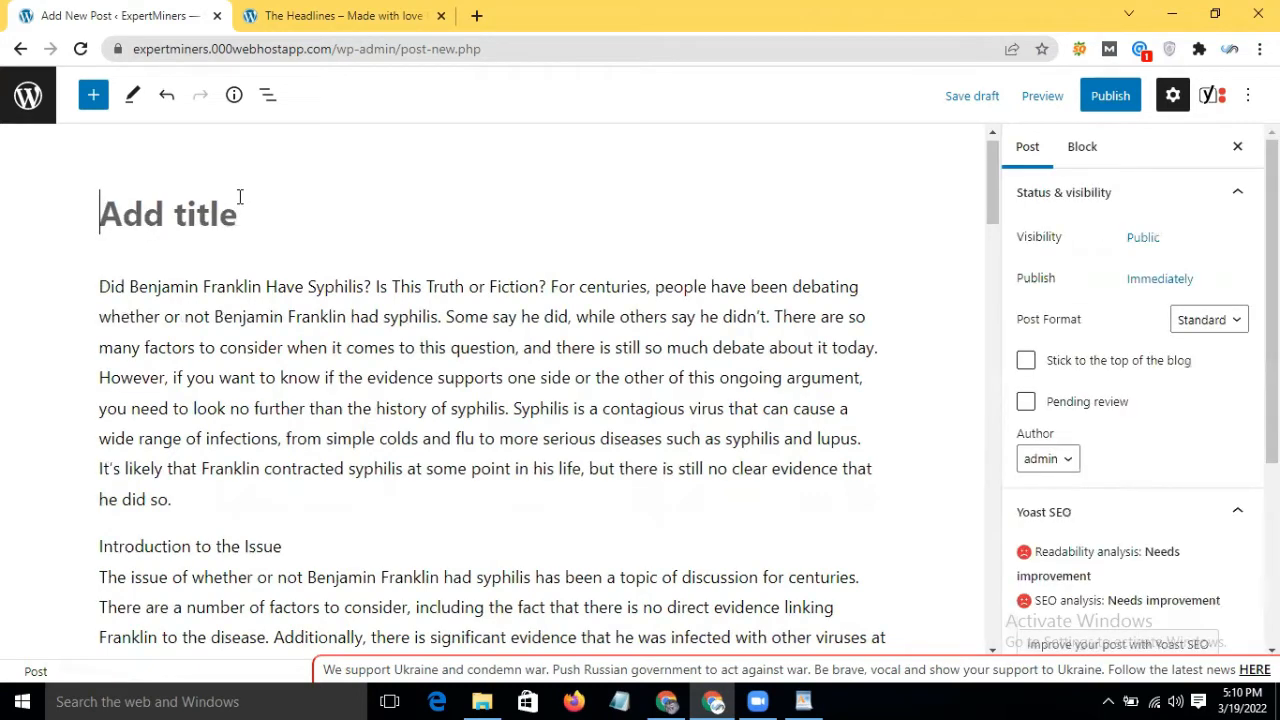
{"action": "key", "text": "ctrl+v"}
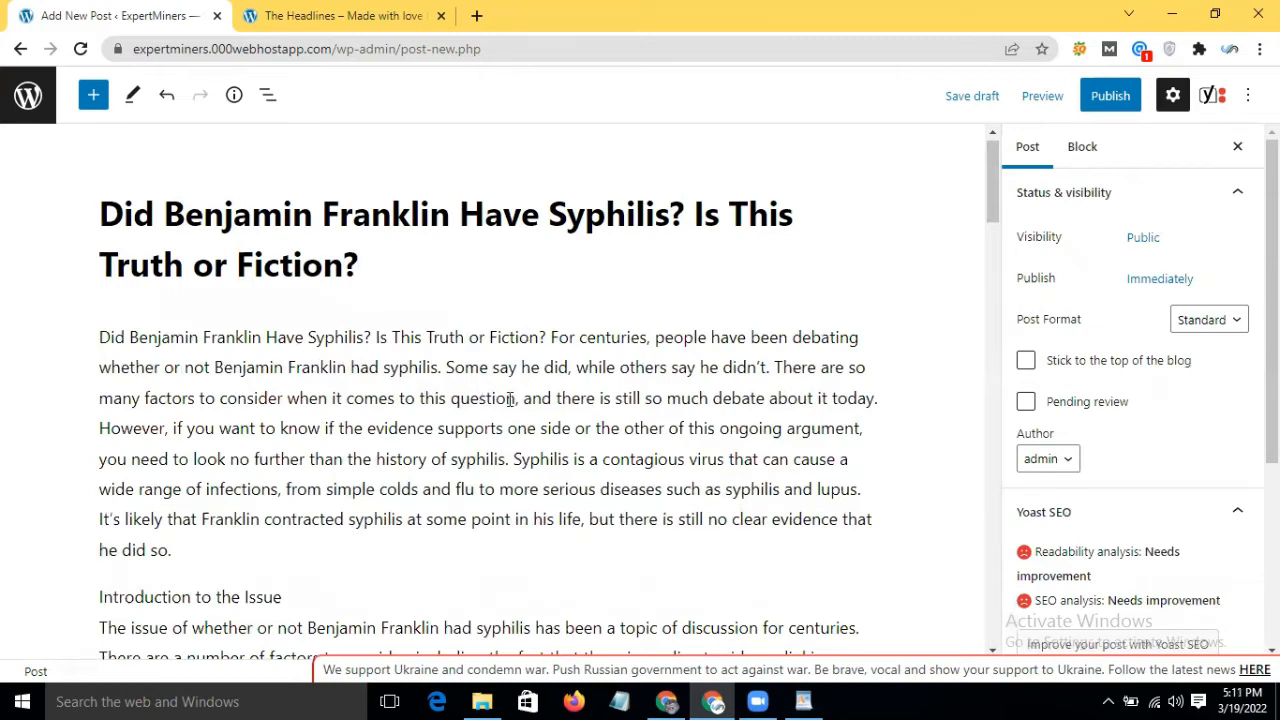
{"action": "scroll", "coordinate": [509, 398], "scroll_direction": "down", "scroll_amount": 3}
{"action": "scroll", "coordinate": [509, 398], "scroll_direction": "up", "scroll_amount": 3}
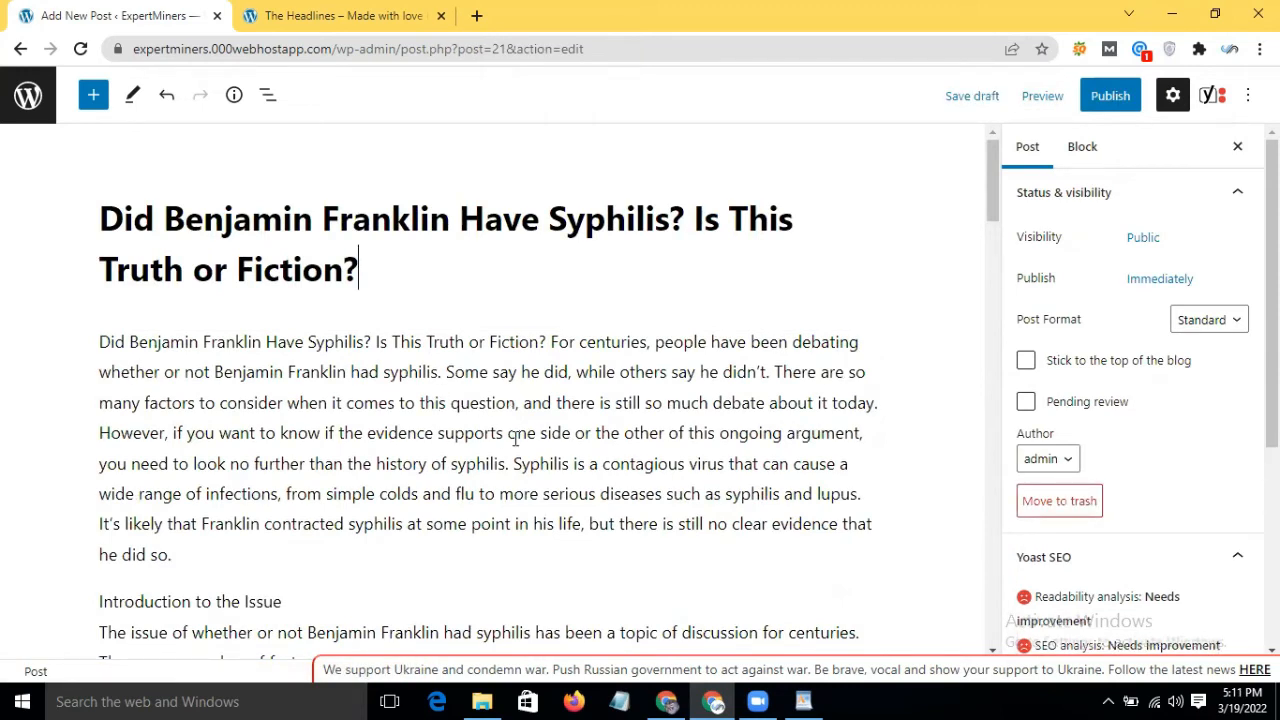
{"action": "scroll", "coordinate": [515, 440], "scroll_direction": "down", "scroll_amount": 2}
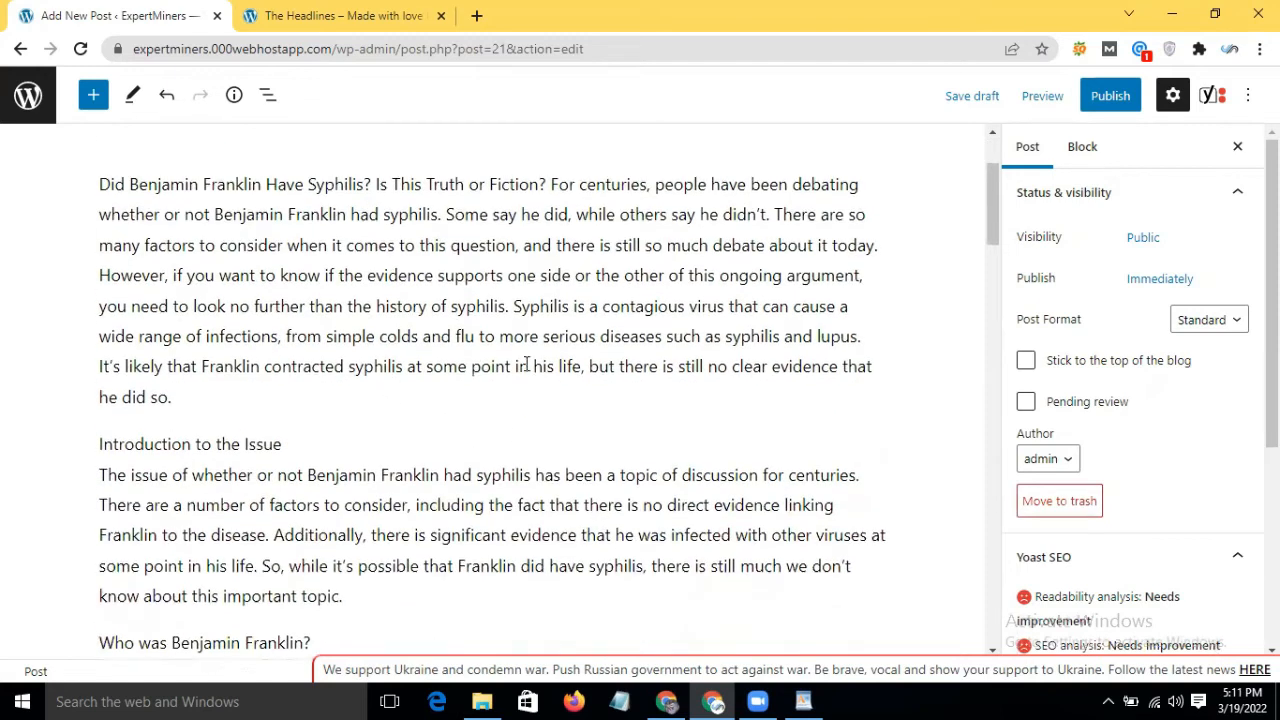
{"action": "scroll", "coordinate": [526, 362], "scroll_direction": "up", "scroll_amount": 2}
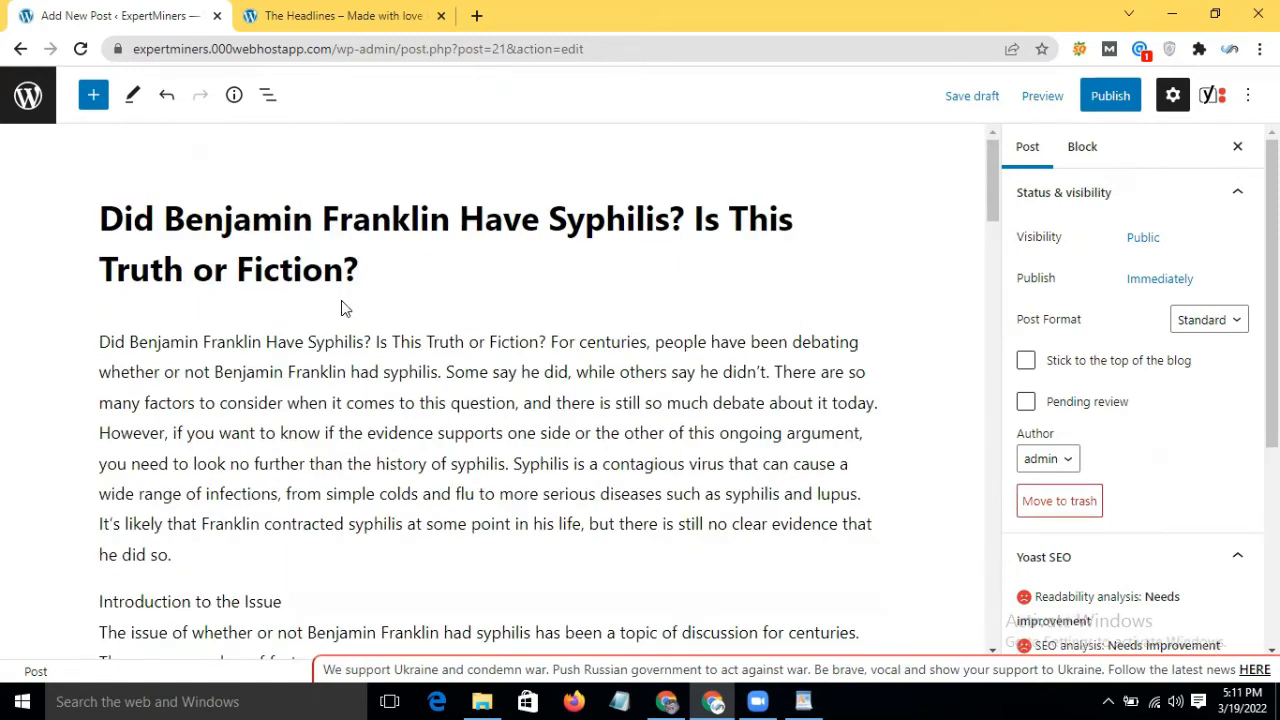
{"action": "scroll", "coordinate": [337, 340], "scroll_direction": "down", "scroll_amount": 3}
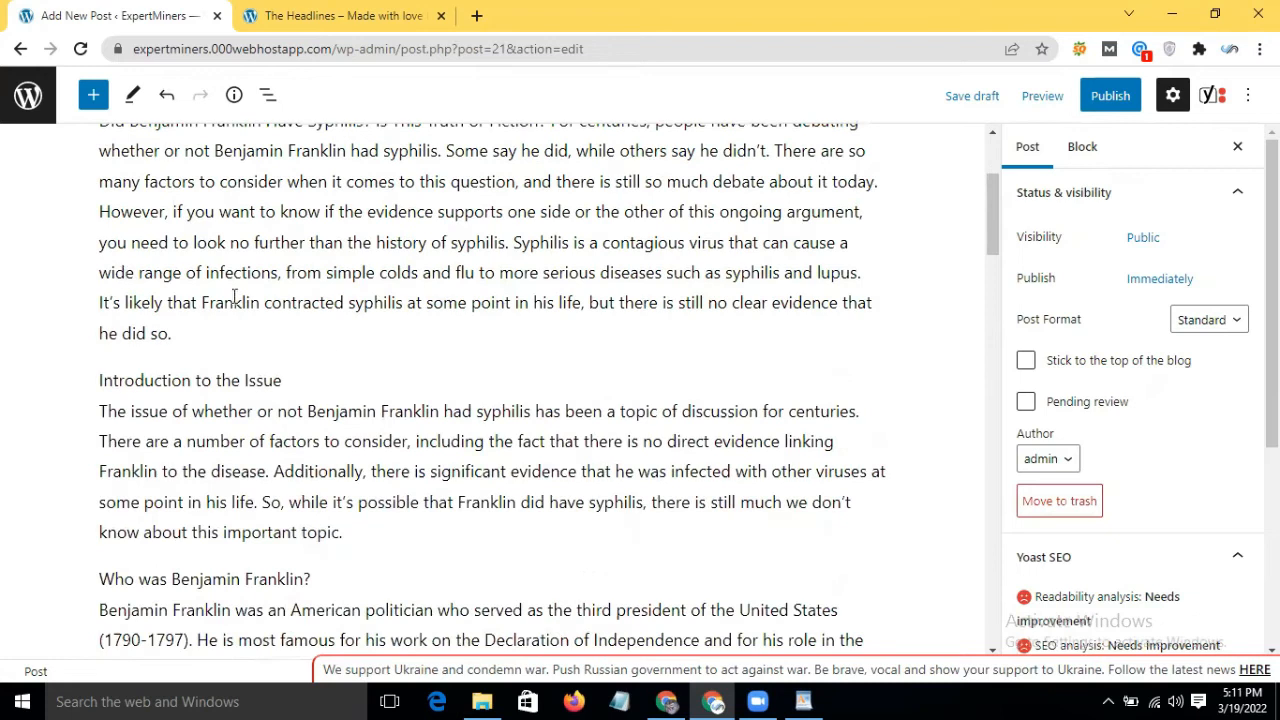
Try converting the whole block that starts with "Introduction to the Issue" to a heading, and change it back to a paragraph
{"action": "scroll", "coordinate": [339, 344], "scroll_direction": "down", "scroll_amount": 1}
{"action": "scroll", "coordinate": [339, 344], "scroll_direction": "up", "scroll_amount": 4}
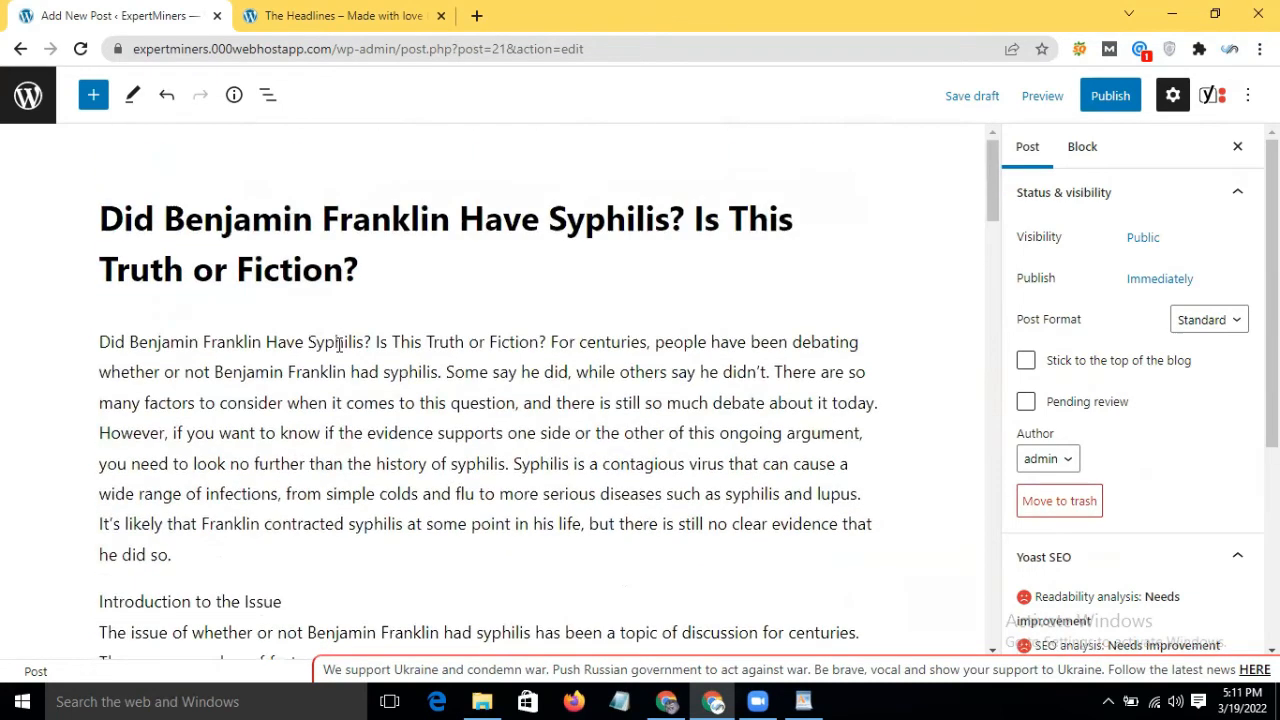
{"action": "scroll", "coordinate": [339, 344], "scroll_direction": "down", "scroll_amount": 3}
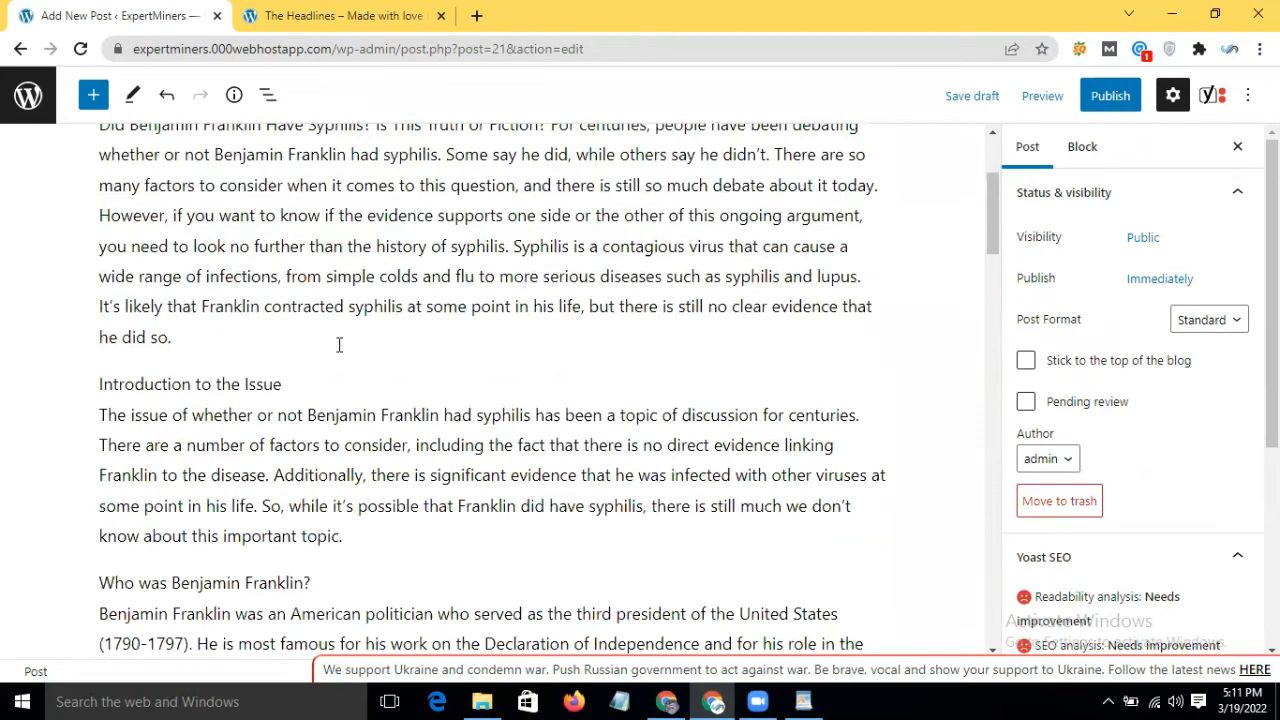
{"action": "triple_click", "coordinate": [245, 383]}
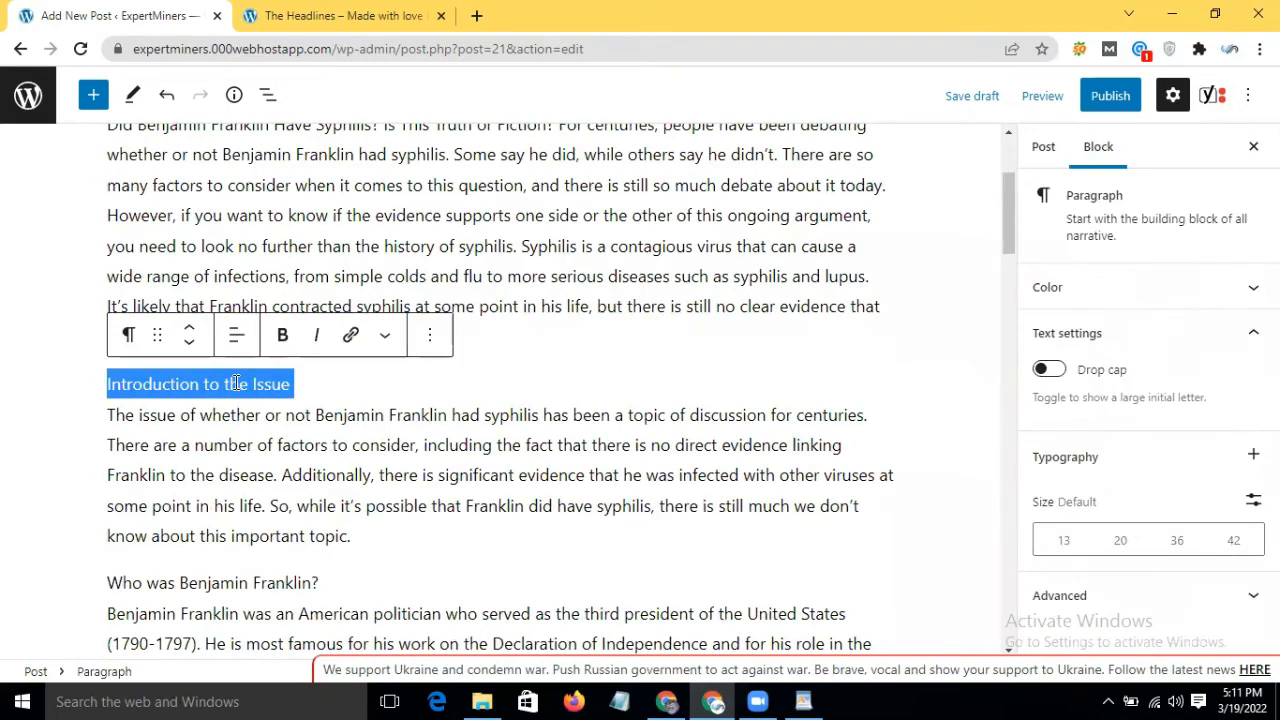
{"action": "left_click", "coordinate": [128, 340]}
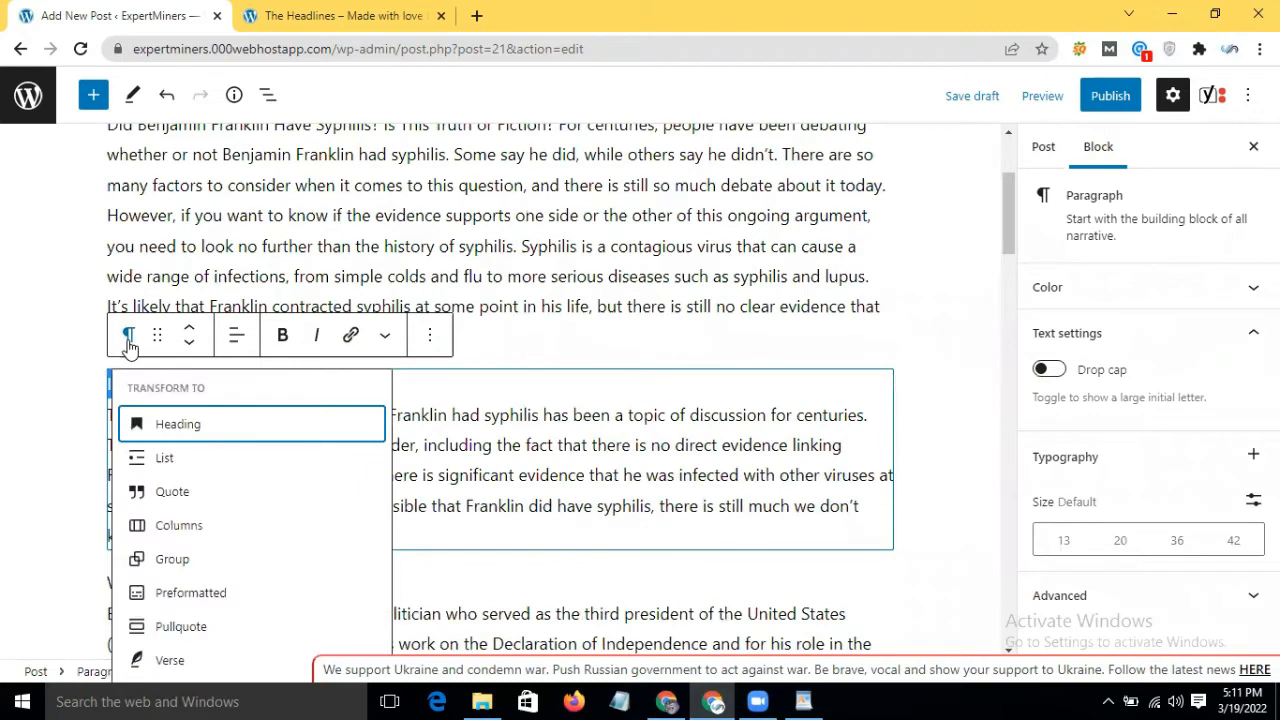
{"action": "left_click", "coordinate": [190, 432]}
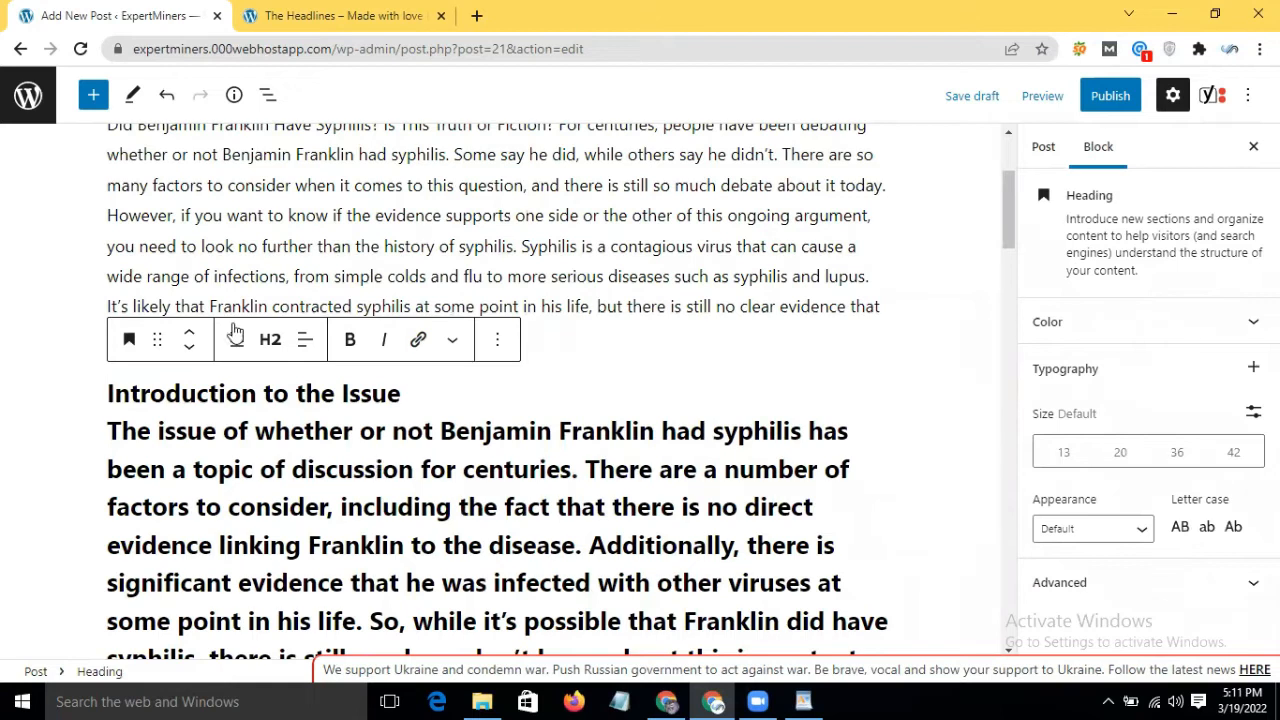
{"action": "left_click", "coordinate": [128, 340]}
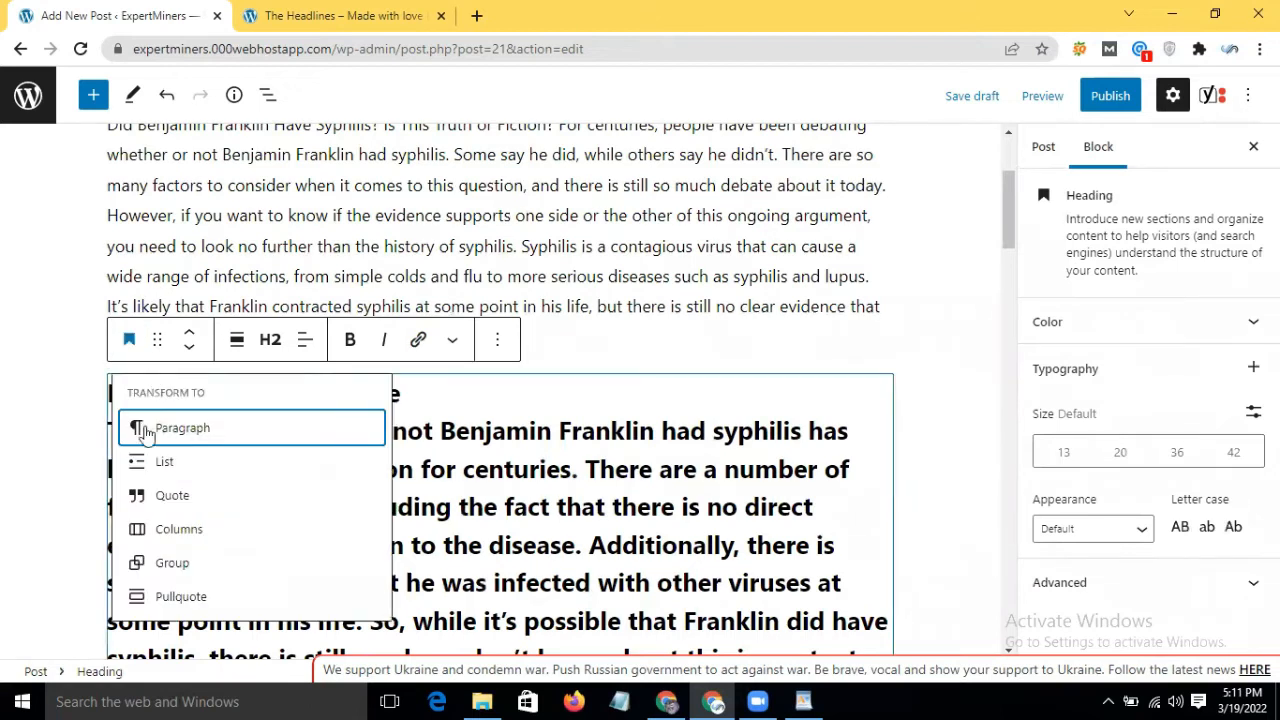
{"action": "mouse_move", "coordinate": [187, 437]}
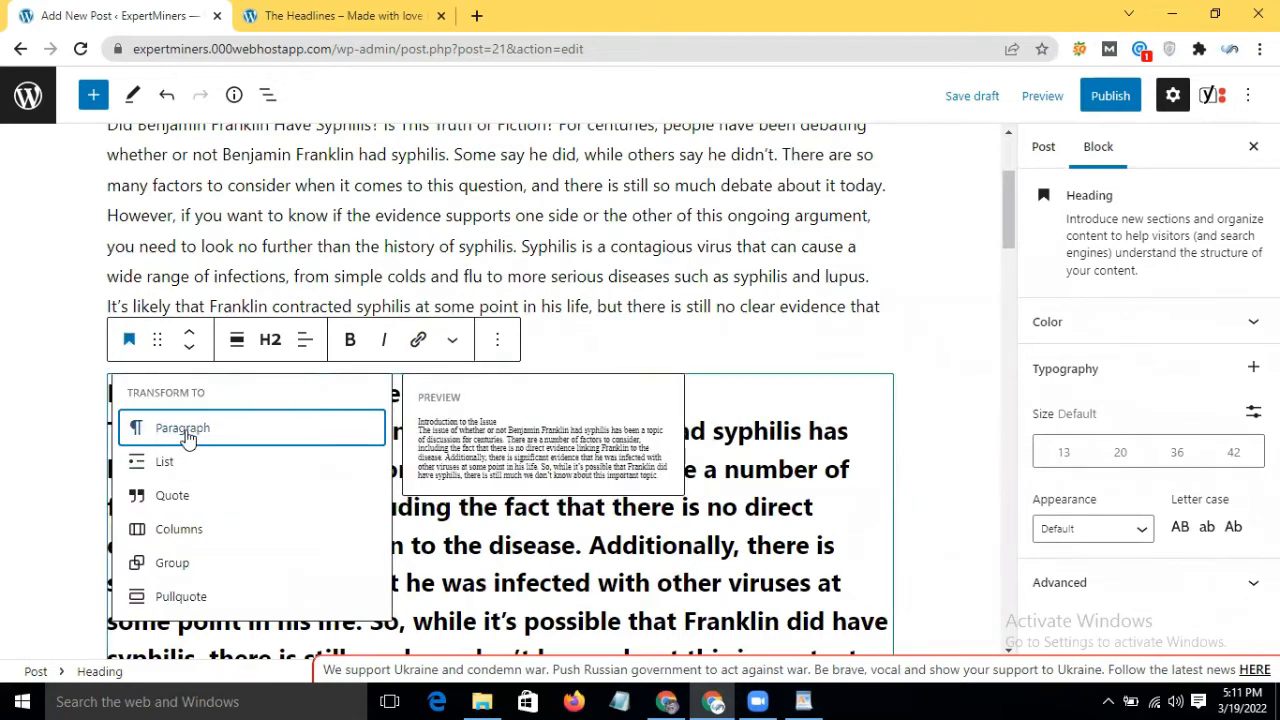
{"action": "left_click", "coordinate": [187, 432]}
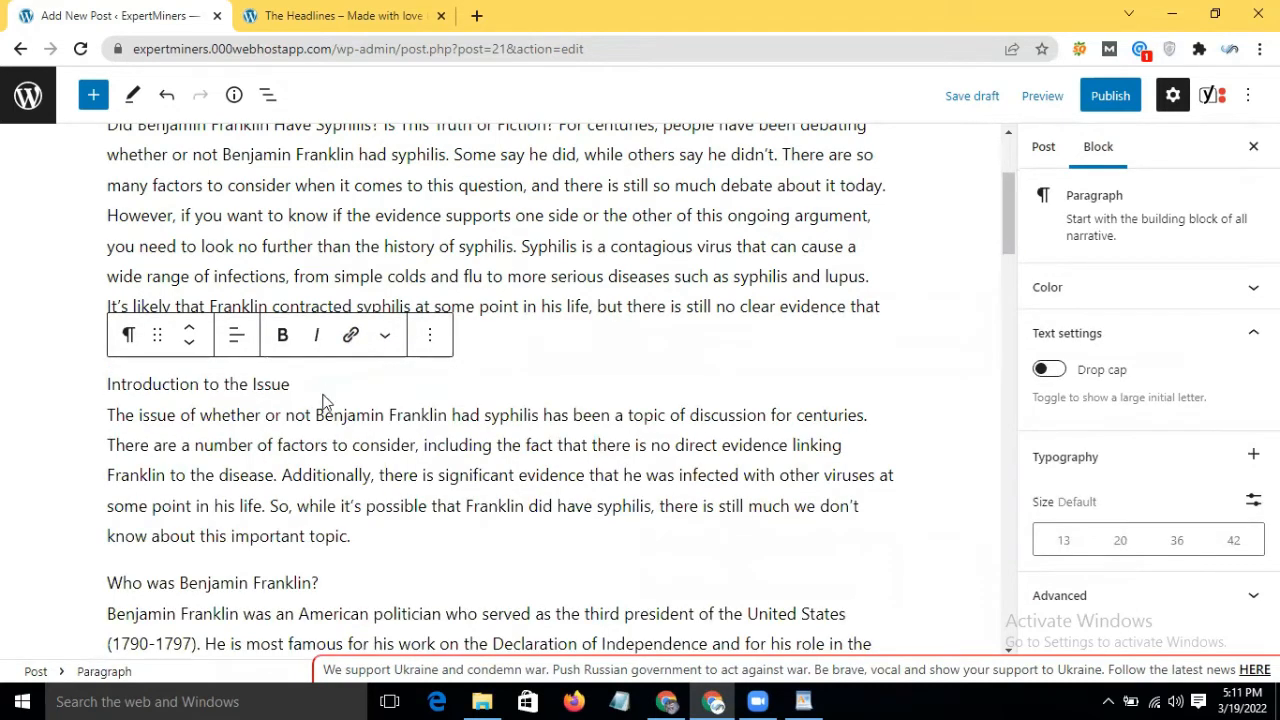
Split "Introduction to the Issue" from its paragraph into its own block, convert it to an H2 heading, and check the available heading levels
{"action": "key", "text": "Return"}
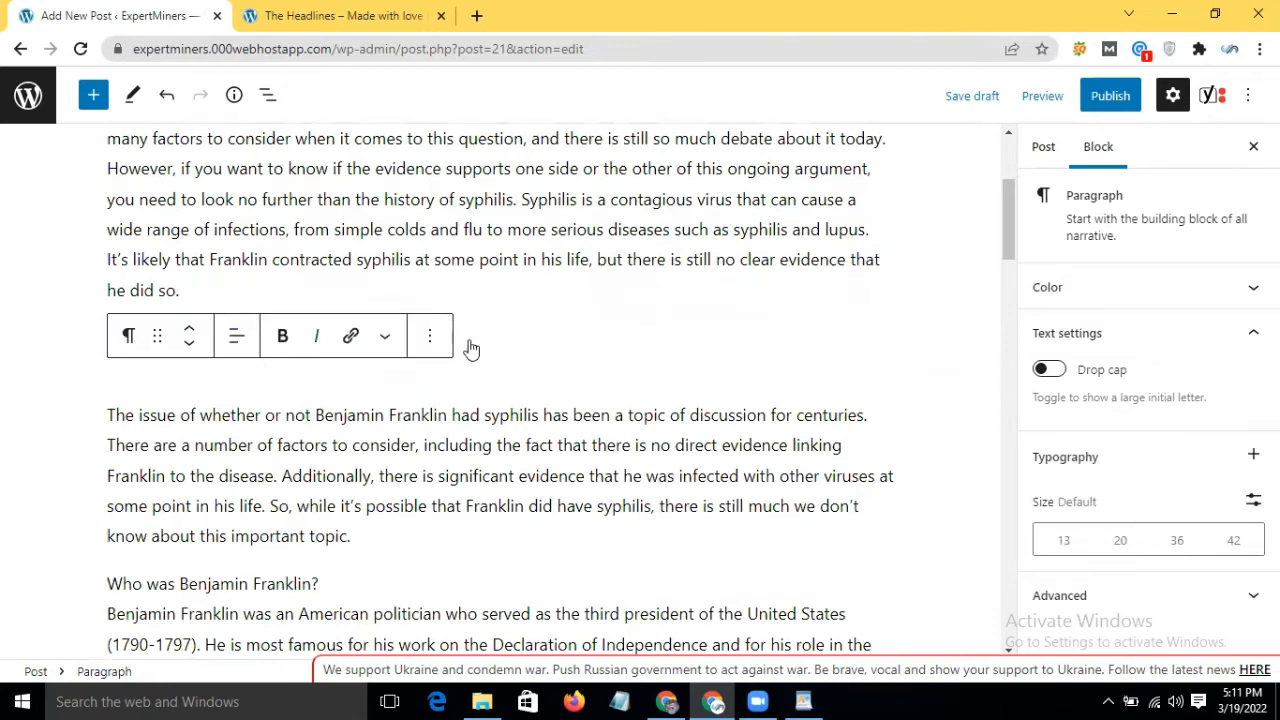
{"action": "key", "text": "Up"}
{"action": "left_click", "coordinate": [352, 298]}
{"action": "triple_click", "coordinate": [189, 337]}
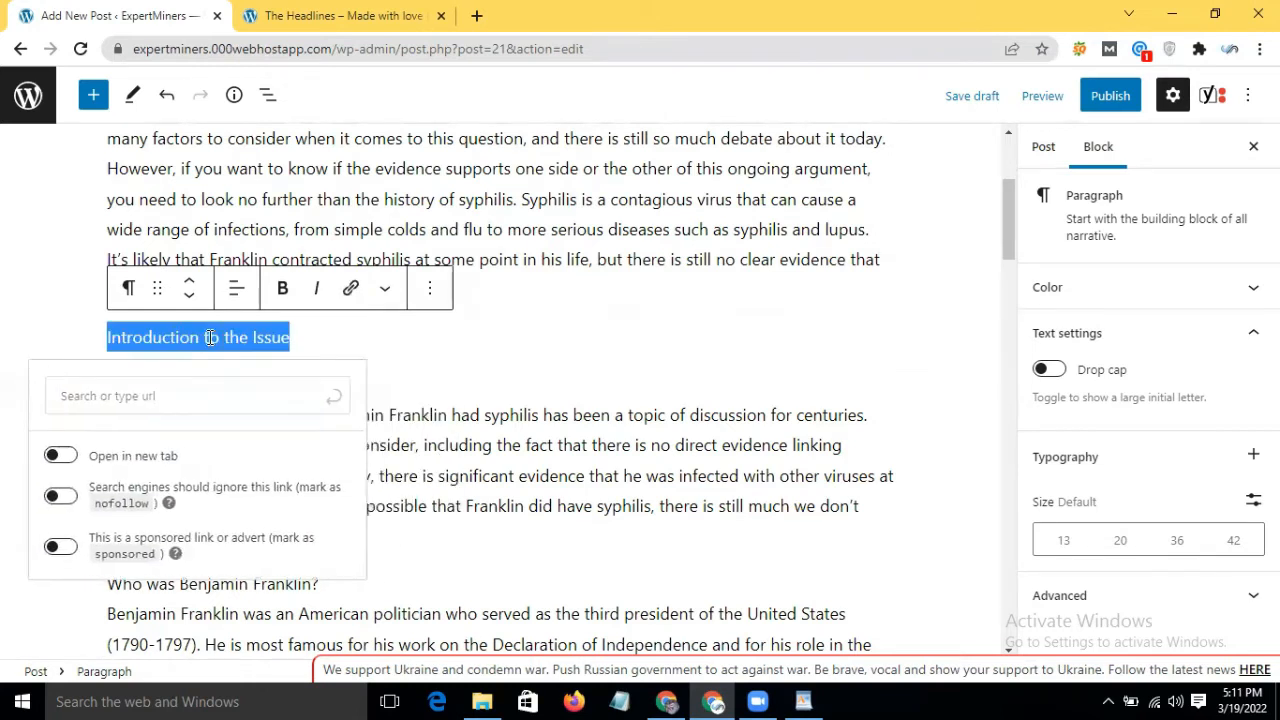
{"action": "left_click", "coordinate": [130, 288]}
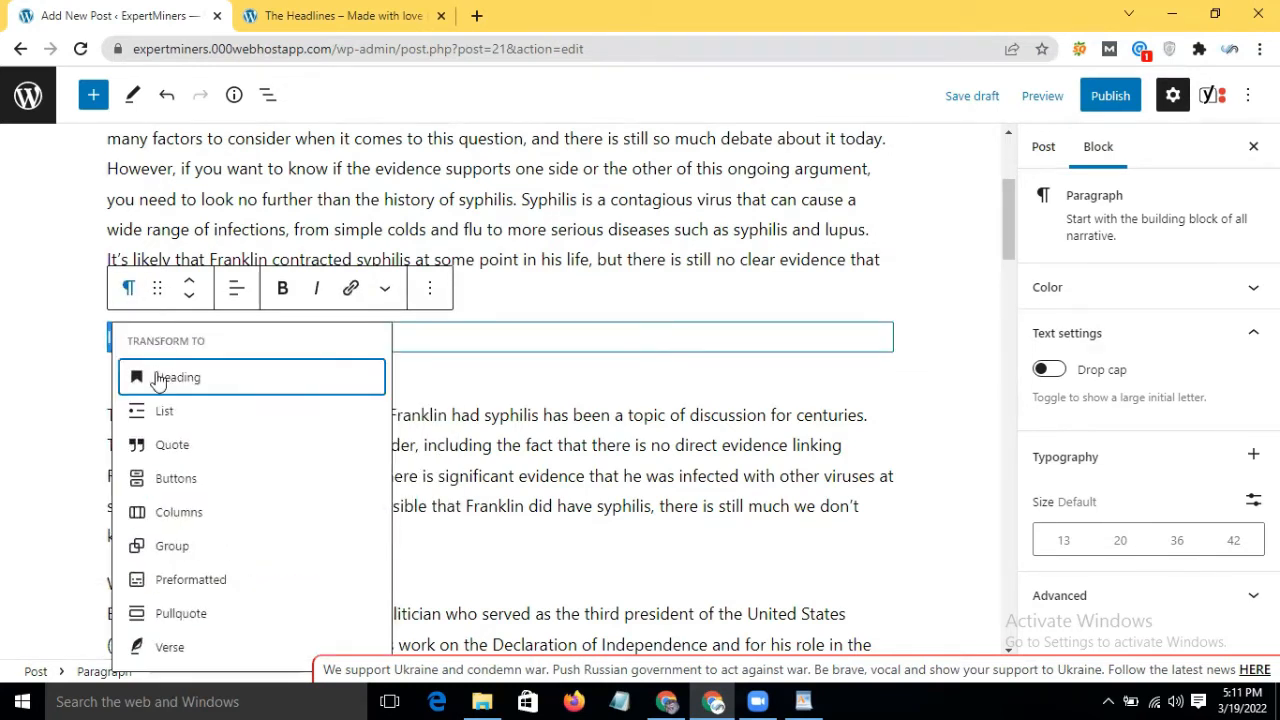
{"action": "left_click", "coordinate": [180, 388]}
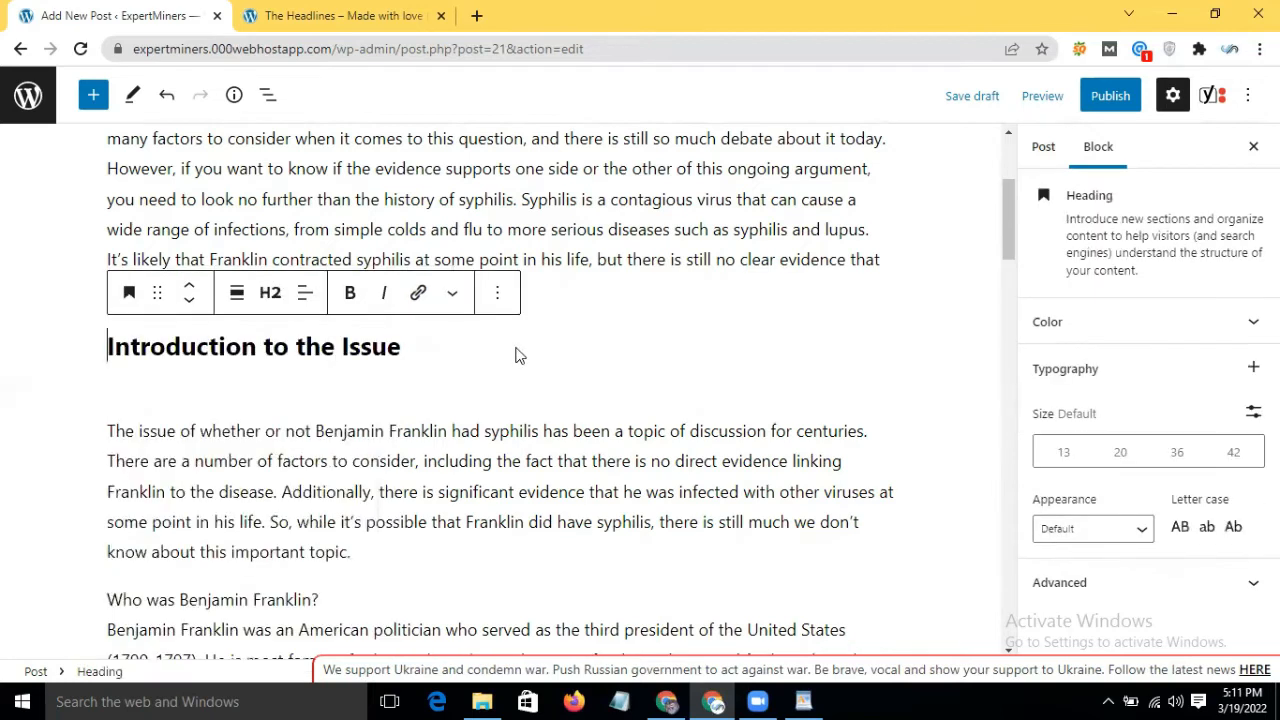
{"action": "left_click", "coordinate": [268, 294]}
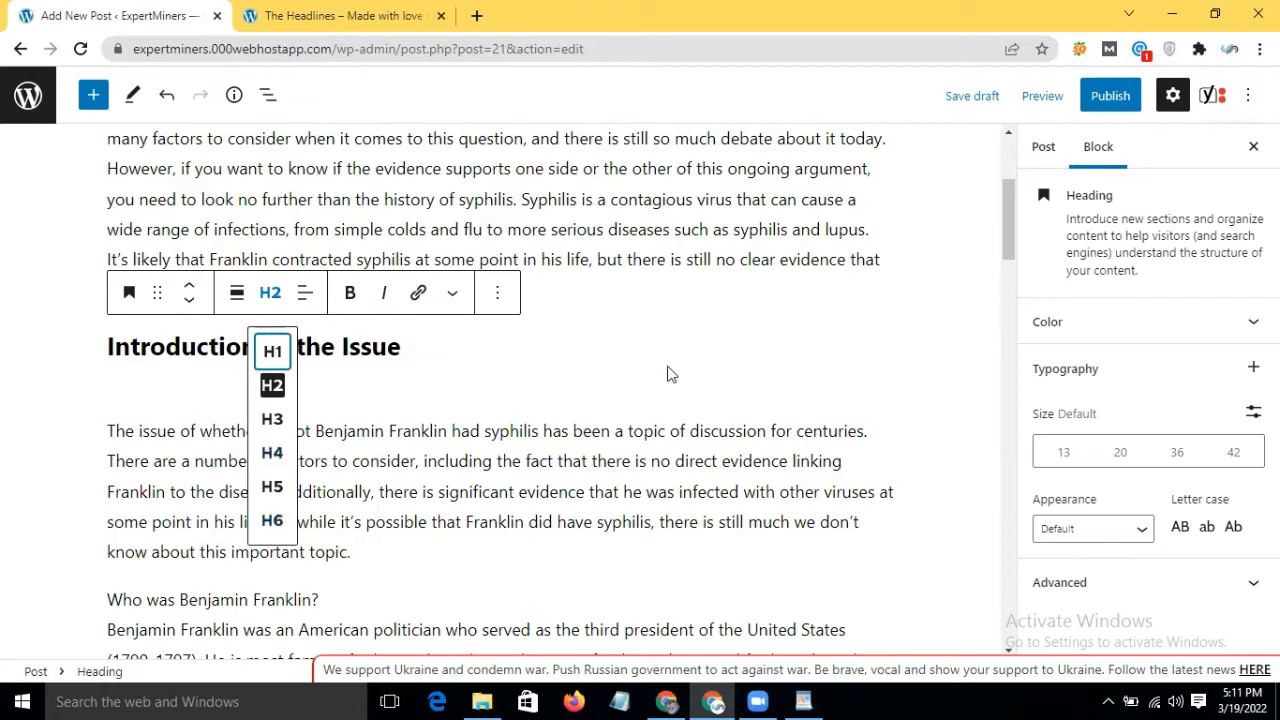
{"action": "left_click", "coordinate": [712, 334]}
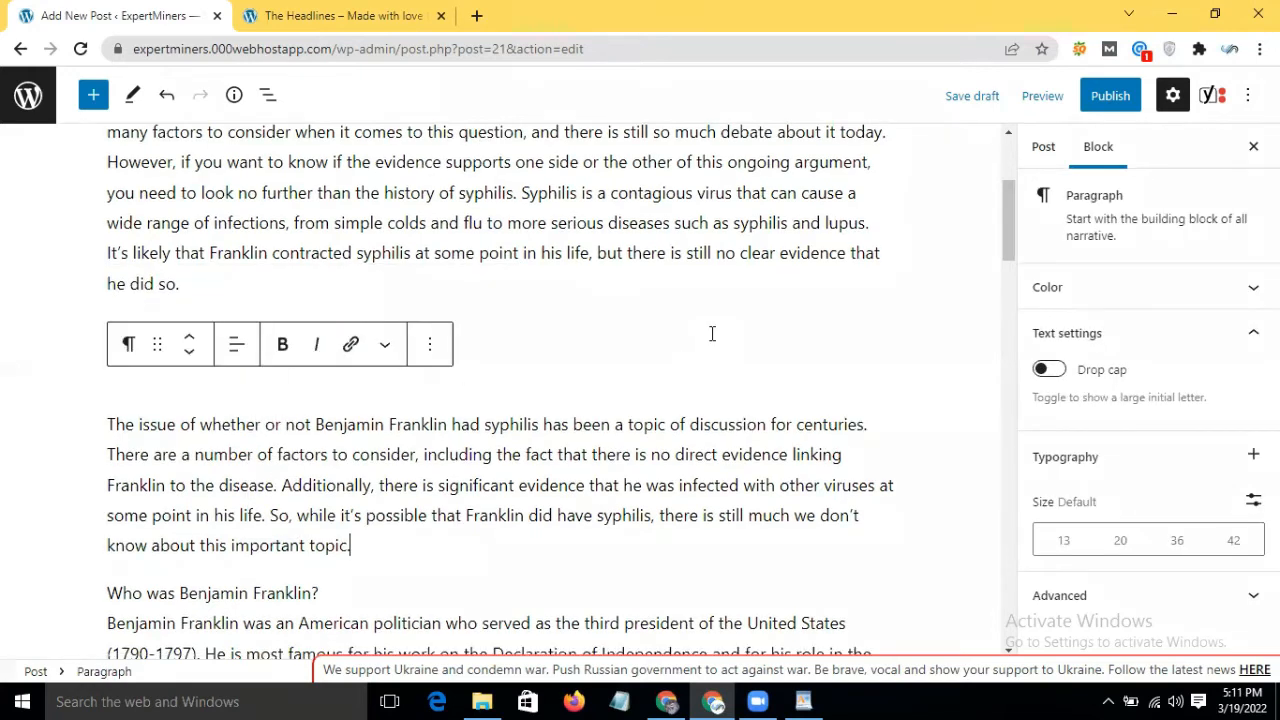
Split "Who was Benjamin Franklin?" and "did benjamin franklin have syphilis?" from their paragraphs and convert both to headings
{"action": "scroll", "coordinate": [708, 338], "scroll_direction": "down", "scroll_amount": 4}
{"action": "scroll", "coordinate": [472, 292], "scroll_direction": "up", "scroll_amount": 3}
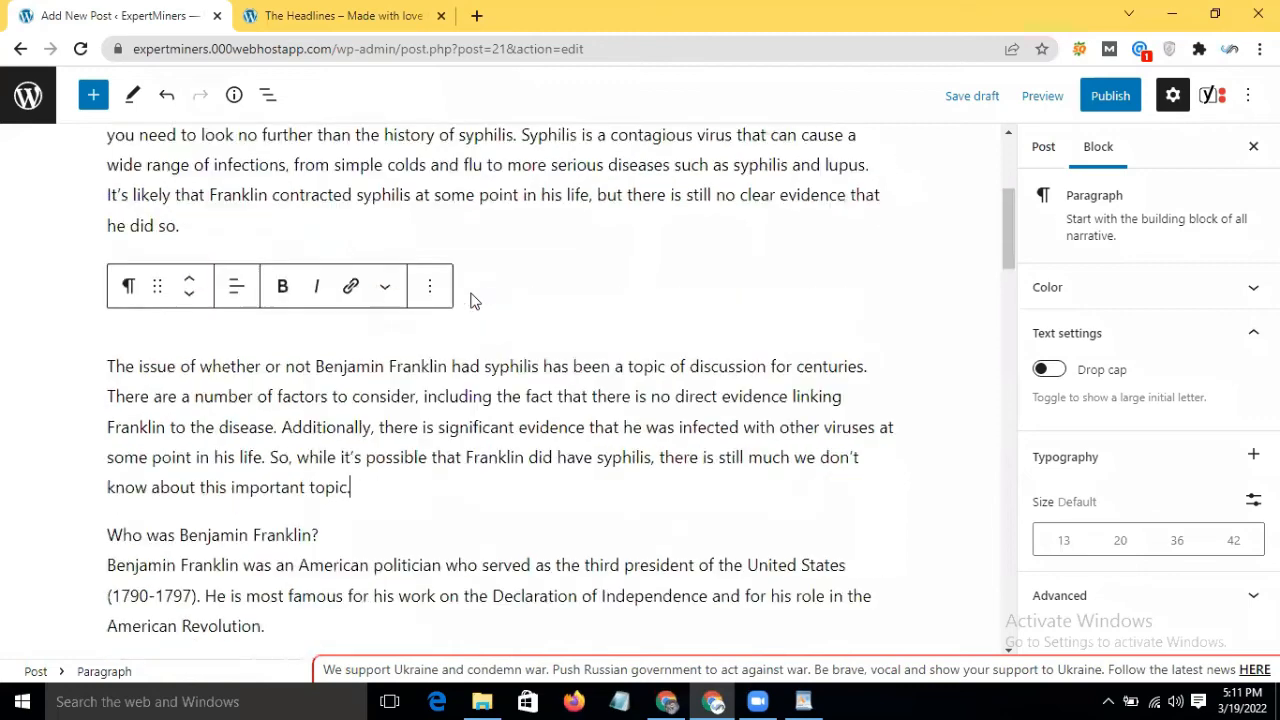
{"action": "scroll", "coordinate": [472, 292], "scroll_direction": "down", "scroll_amount": 1}
{"action": "scroll", "coordinate": [474, 300], "scroll_direction": "up", "scroll_amount": 2}
{"action": "scroll", "coordinate": [472, 298], "scroll_direction": "down", "scroll_amount": 3}
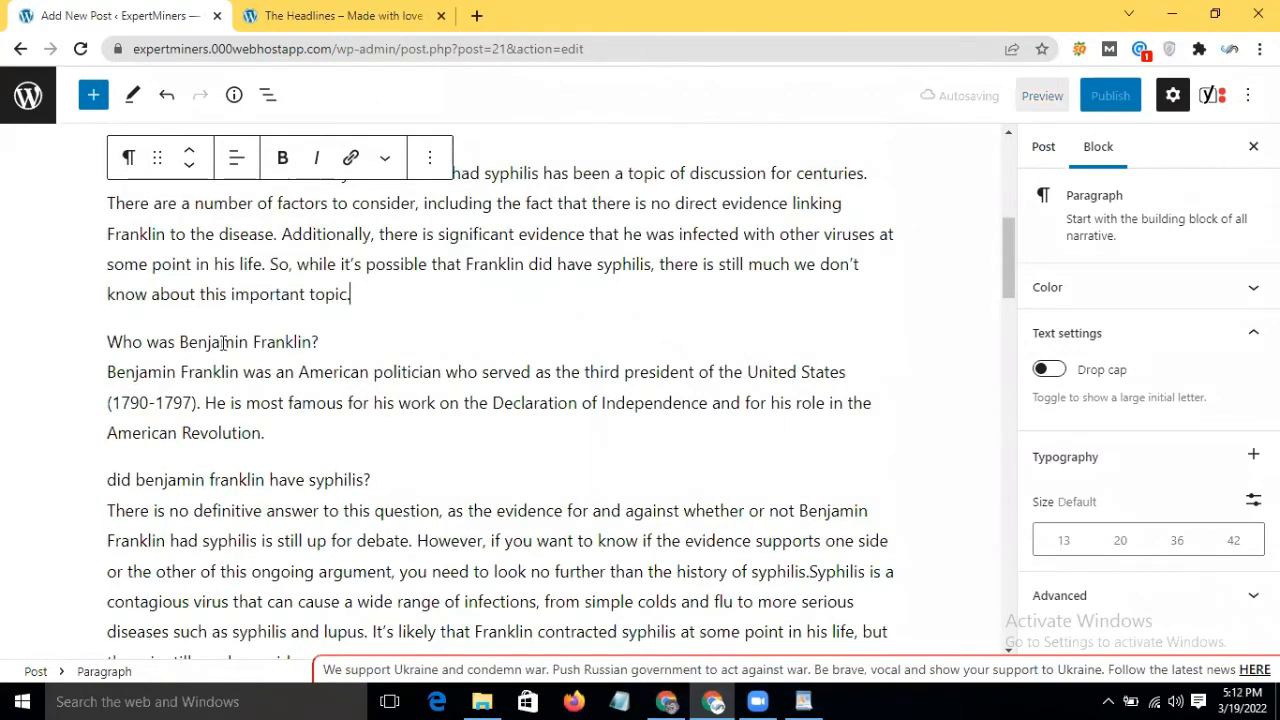
{"action": "left_click", "coordinate": [337, 357]}
{"action": "left_click", "coordinate": [128, 292]}
{"action": "left_click", "coordinate": [177, 377]}
{"action": "scroll", "coordinate": [286, 366], "scroll_direction": "down", "scroll_amount": 1}
{"action": "left_click", "coordinate": [543, 434]}
{"action": "left_click", "coordinate": [128, 336]}
{"action": "left_click", "coordinate": [177, 425]}
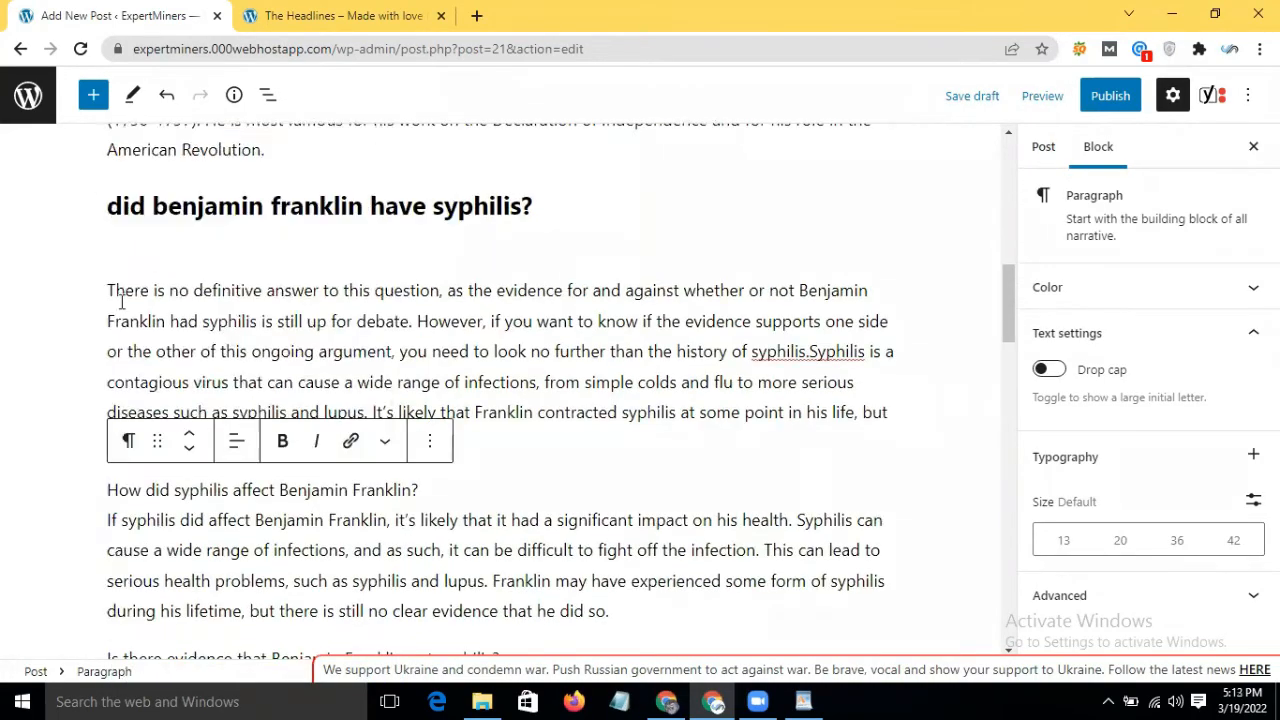
Make "How did syphilis affect Benjamin Franklin?" and "Conclusion" separate H2 headings above their paragraphs
{"action": "scroll", "coordinate": [157, 423], "scroll_direction": "down", "scroll_amount": 1}
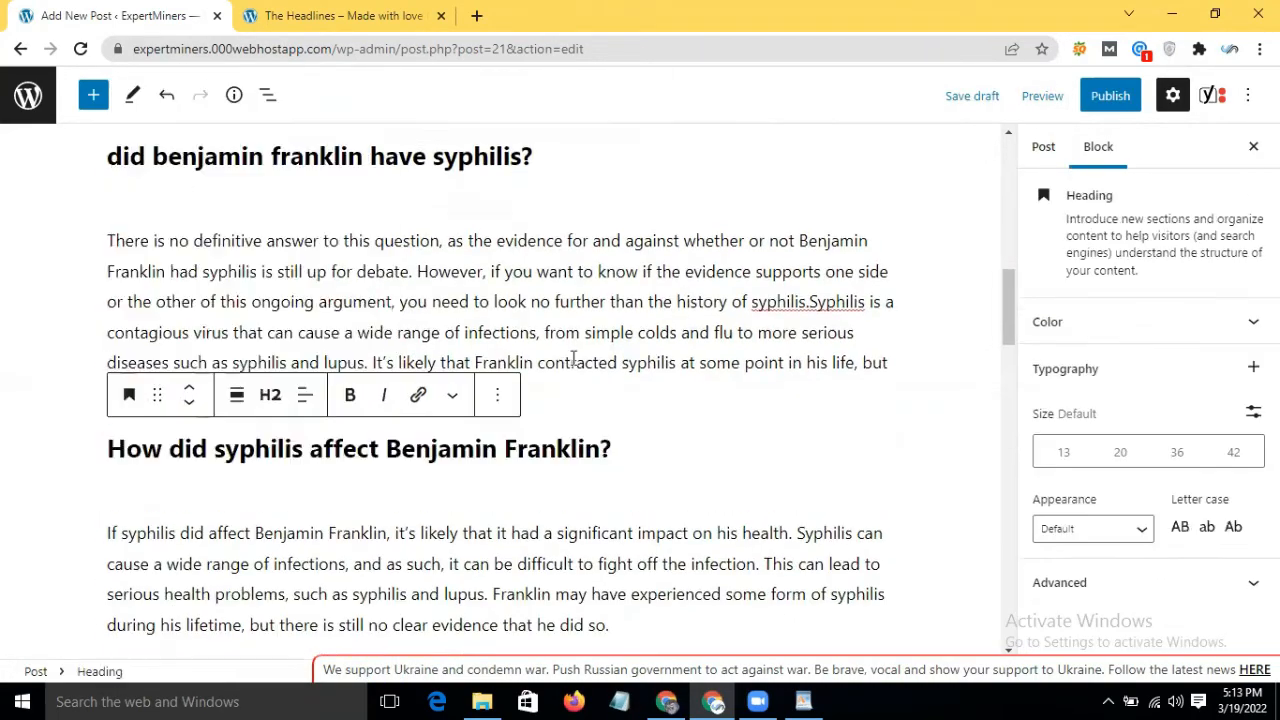
{"action": "scroll", "coordinate": [155, 612], "scroll_direction": "down", "scroll_amount": 3}
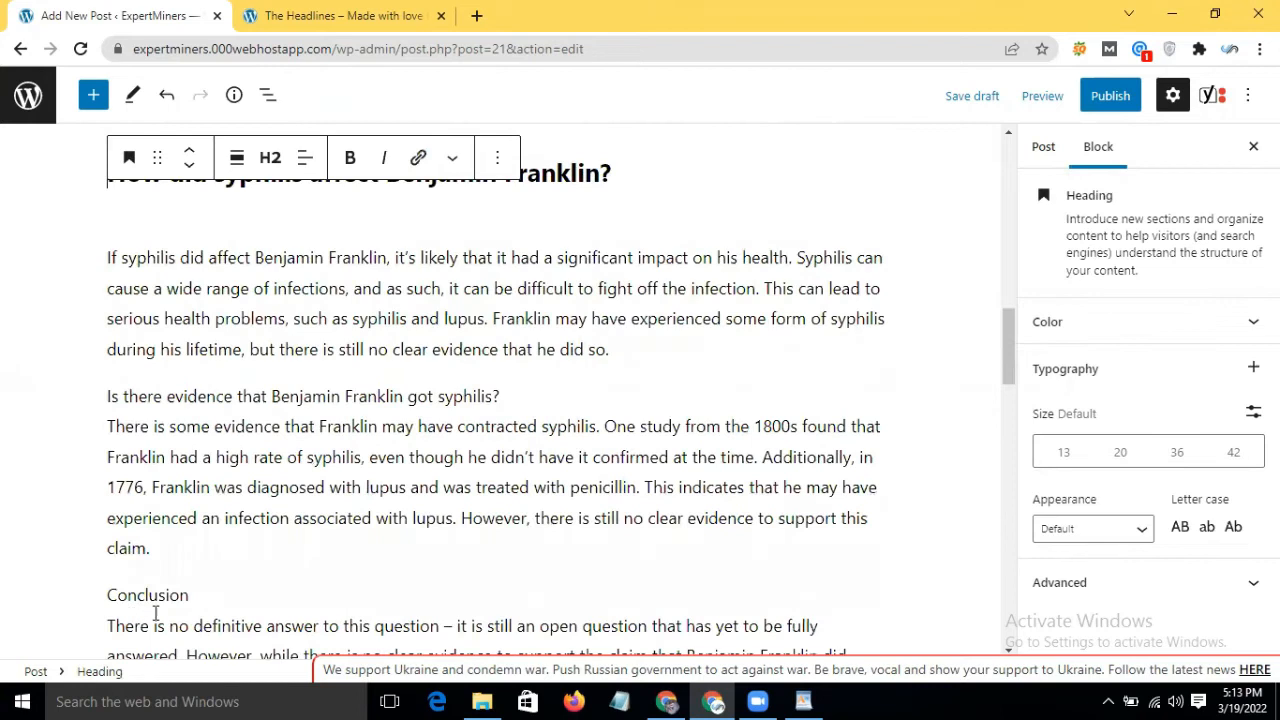
{"action": "left_click", "coordinate": [240, 600]}
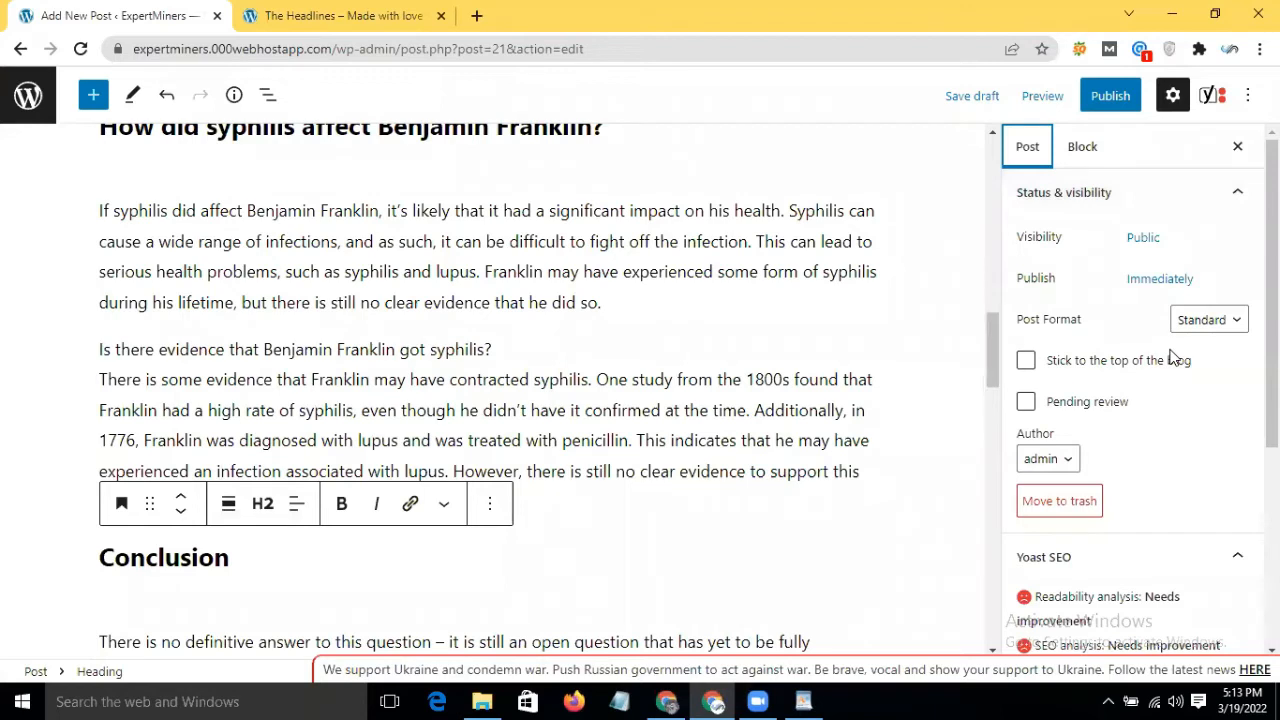
Try a pink and a white background colour on the "Conclusion" heading
{"action": "left_click", "coordinate": [1085, 148]}
{"action": "scroll", "coordinate": [882, 365], "scroll_direction": "down", "scroll_amount": 1}
{"action": "scroll", "coordinate": [849, 480], "scroll_direction": "up", "scroll_amount": 1}
{"action": "scroll", "coordinate": [851, 480], "scroll_direction": "down", "scroll_amount": 3}
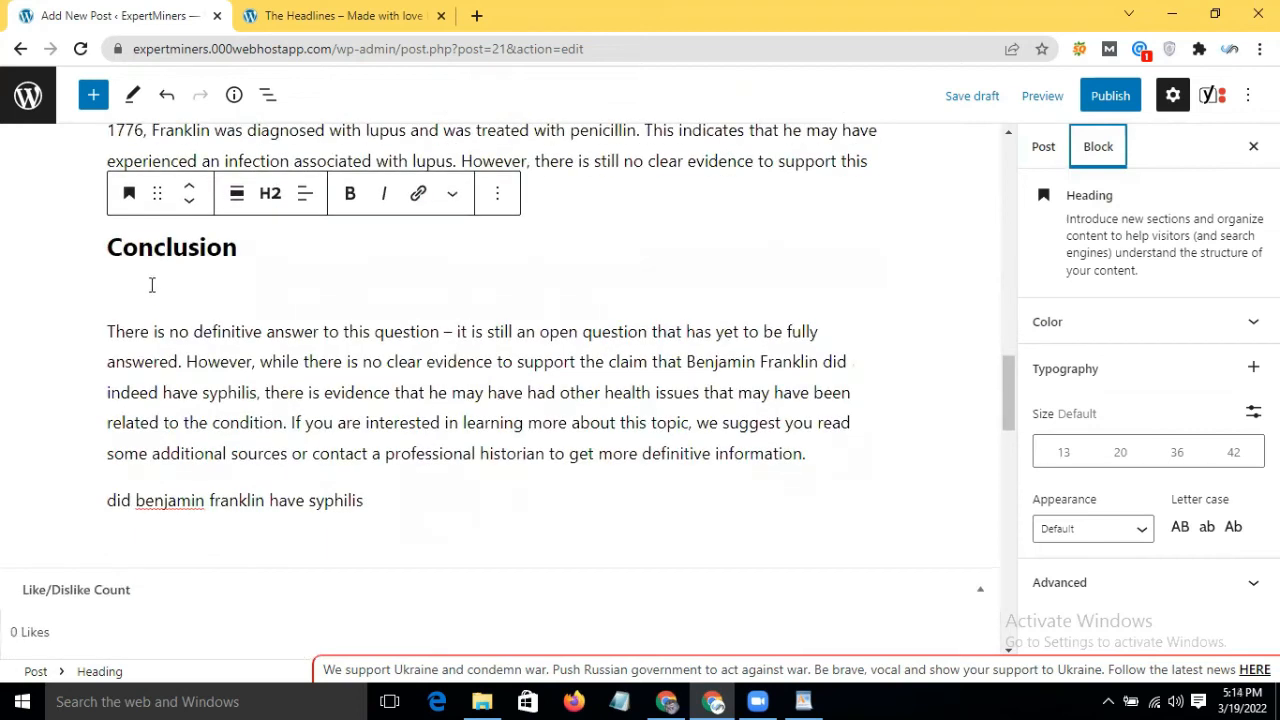
{"action": "left_click", "coordinate": [169, 248]}
{"action": "left_click", "coordinate": [1250, 322]}
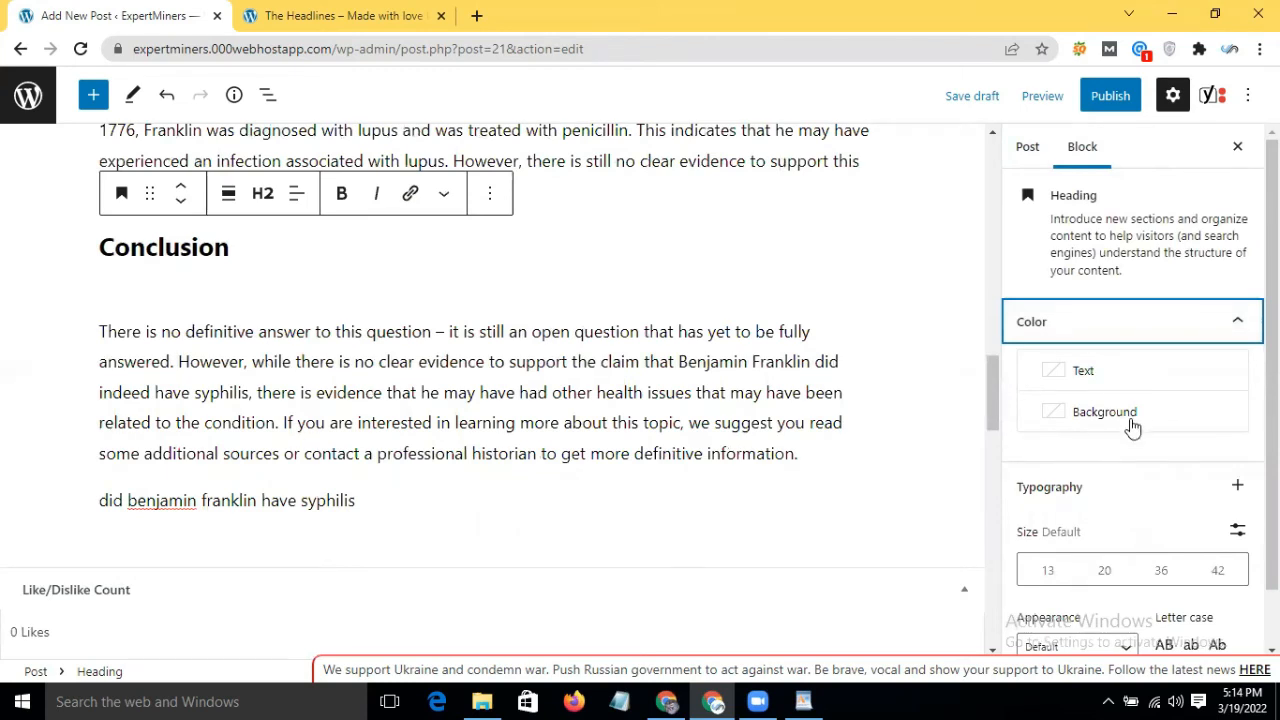
{"action": "left_click", "coordinate": [1150, 411]}
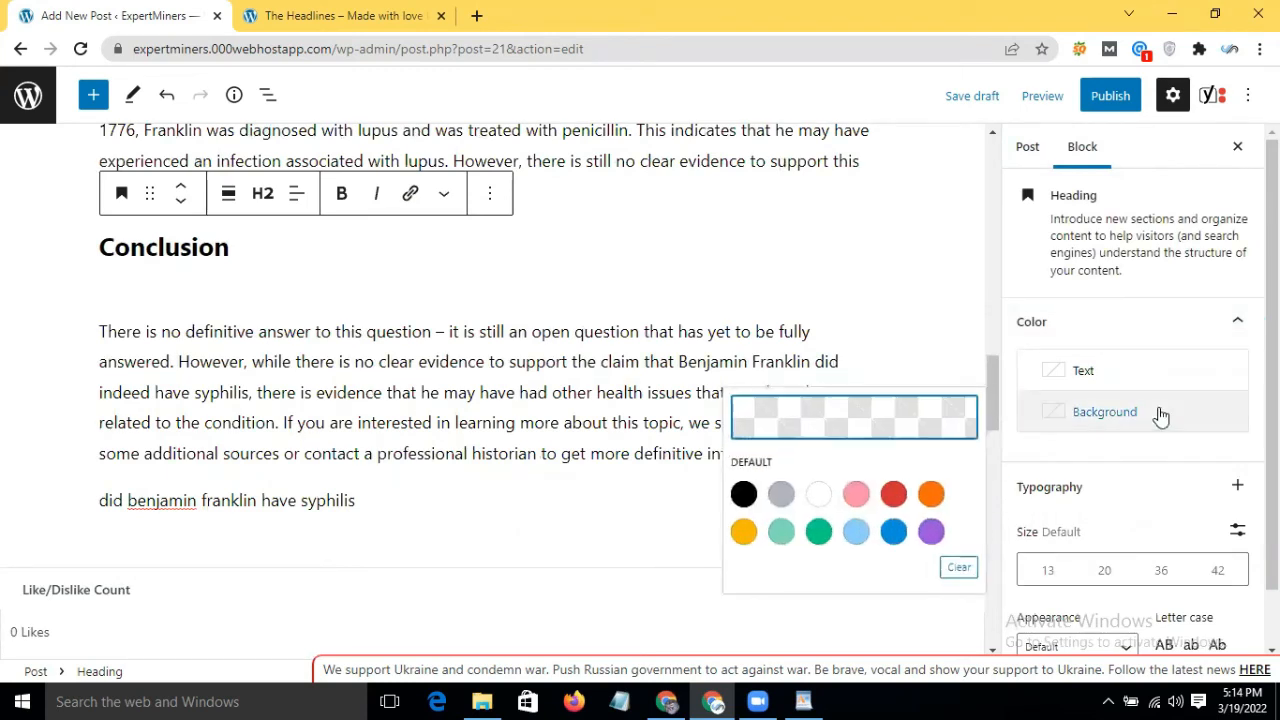
{"action": "left_click", "coordinate": [856, 494]}
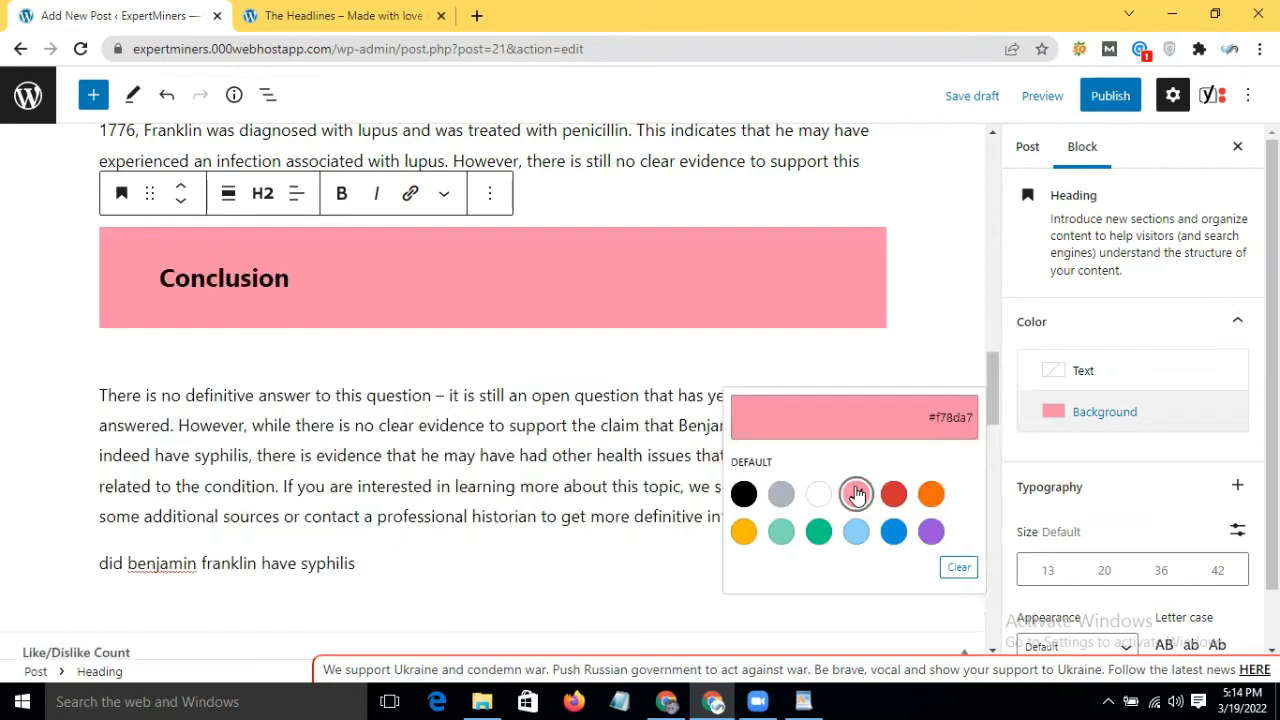
{"action": "left_click", "coordinate": [818, 494]}
{"action": "left_click", "coordinate": [1157, 455]}
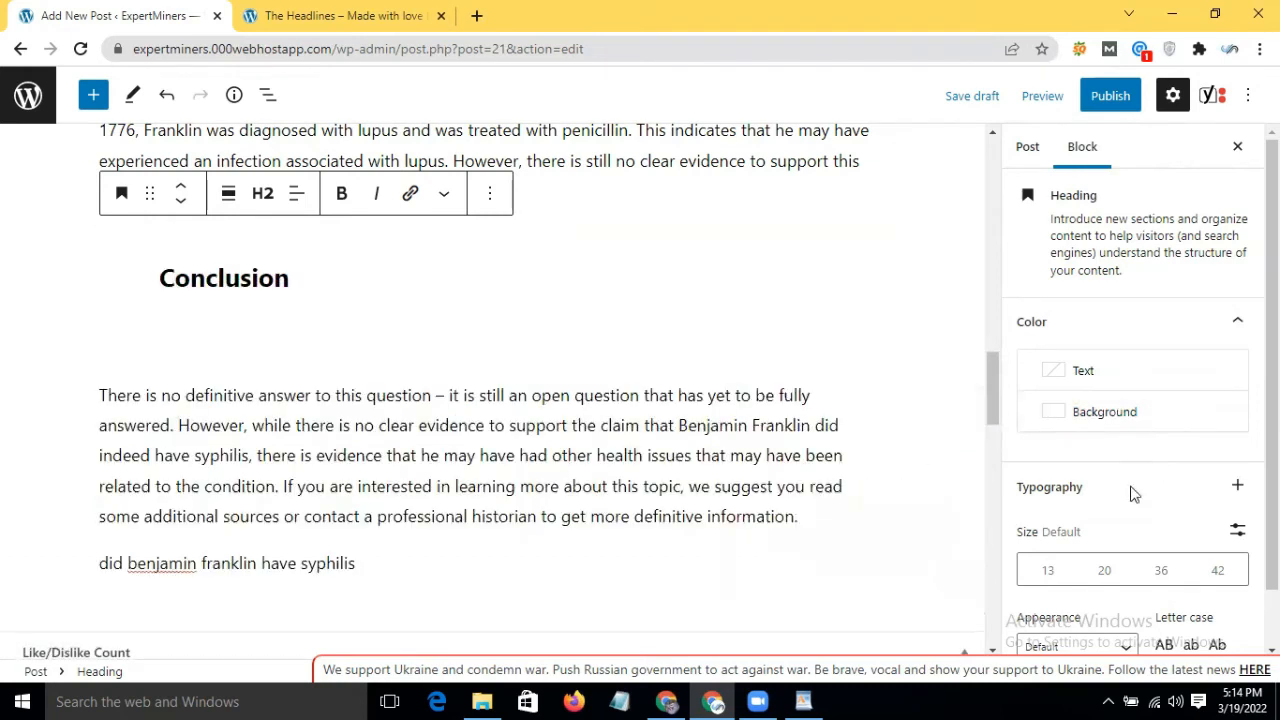
Check which additional typography options are offered for the "Conclusion" heading
{"action": "left_click", "coordinate": [1237, 486]}
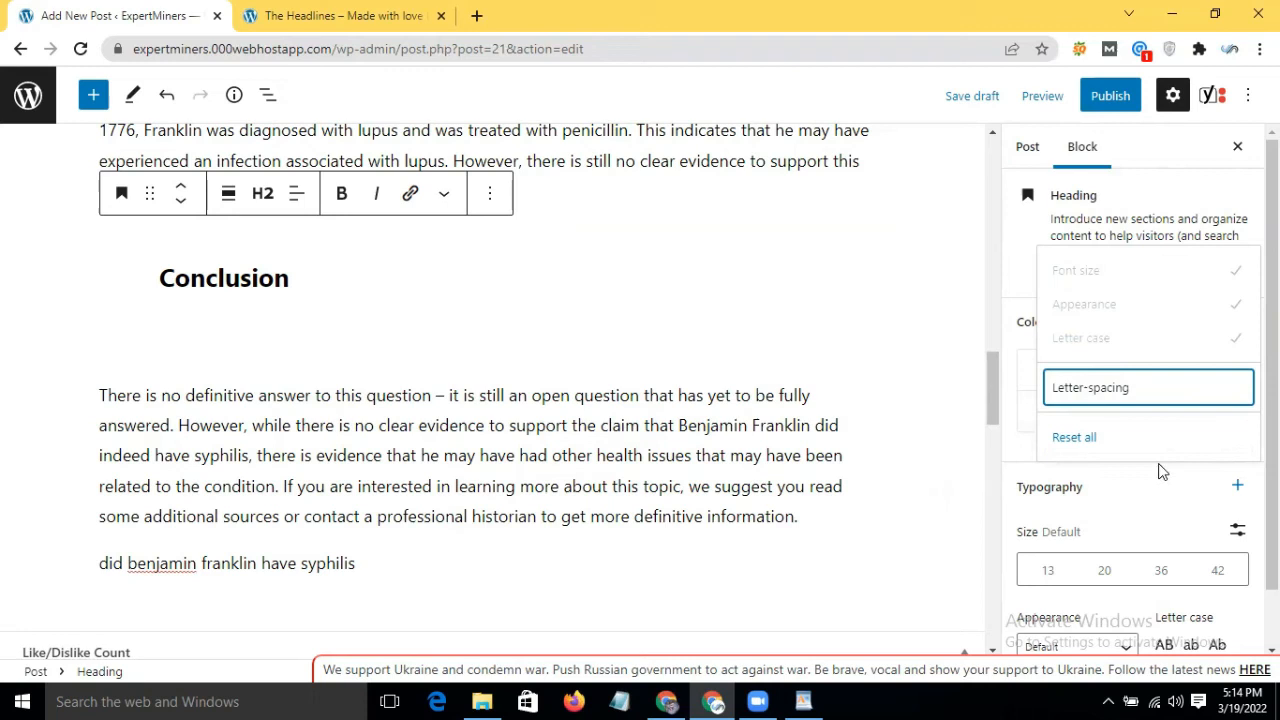
{"action": "left_click", "coordinate": [1078, 486]}
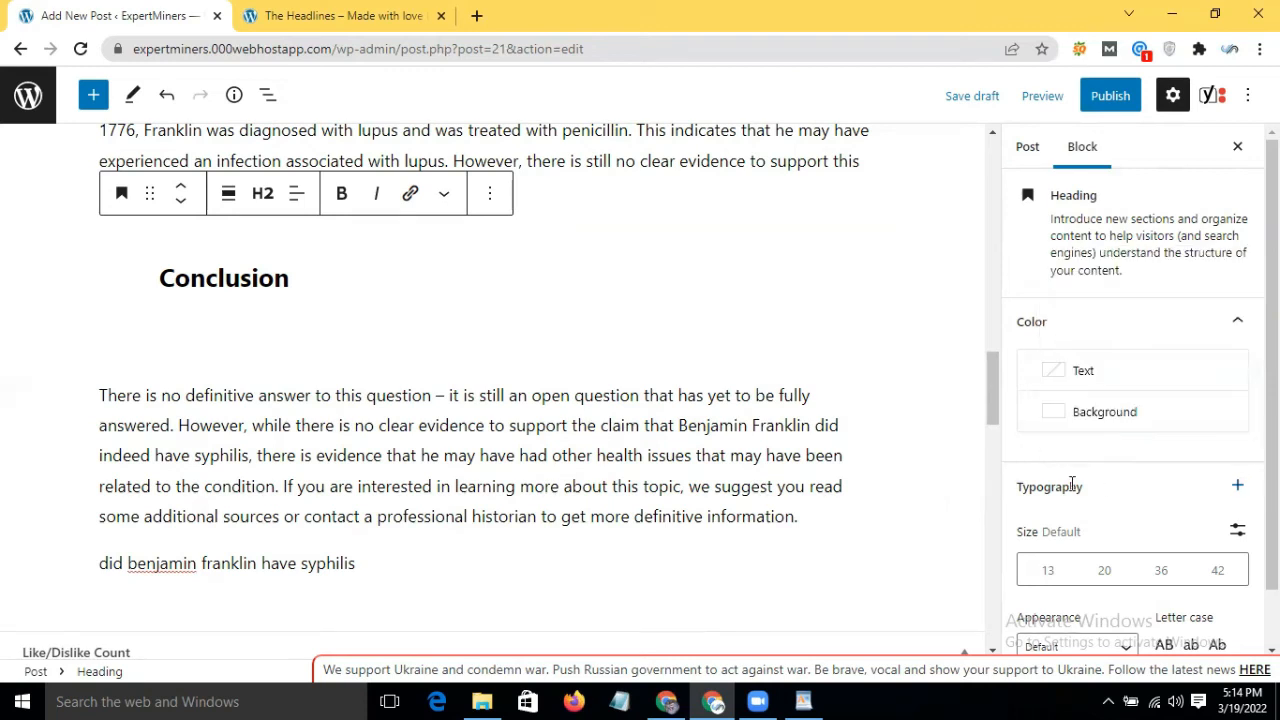
{"action": "left_click", "coordinate": [1238, 485]}
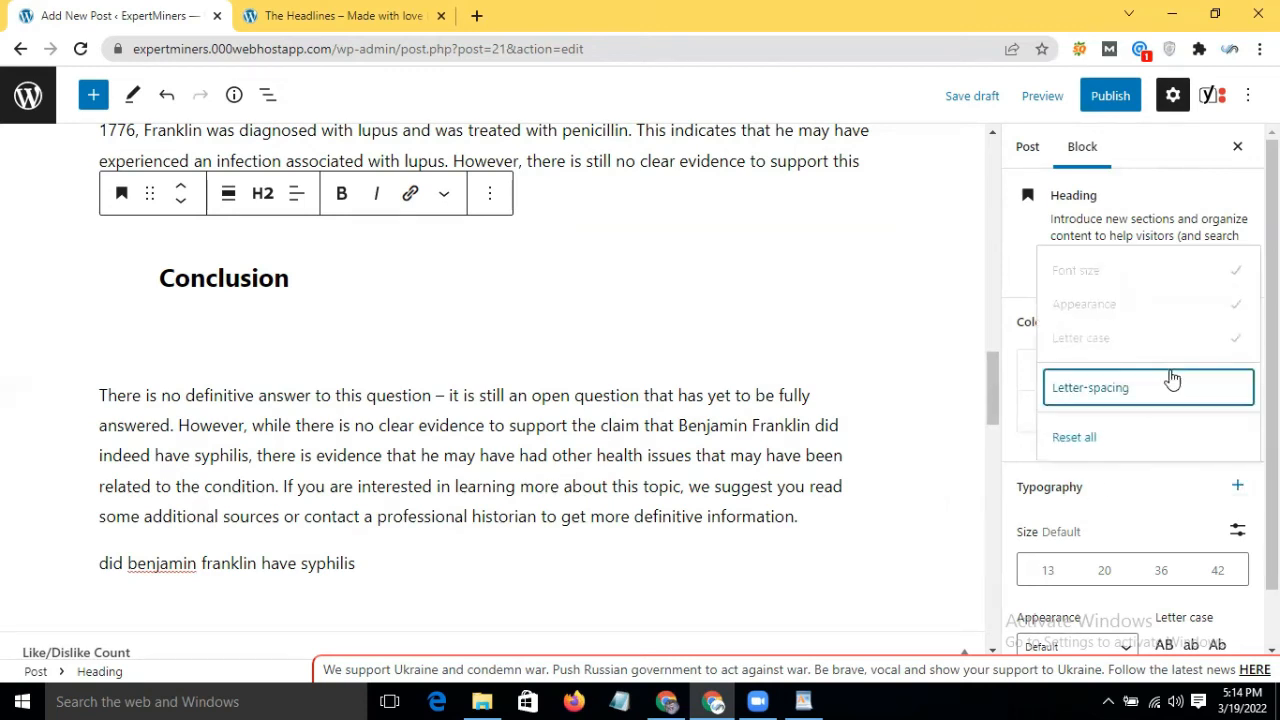
{"action": "left_click", "coordinate": [1125, 306]}
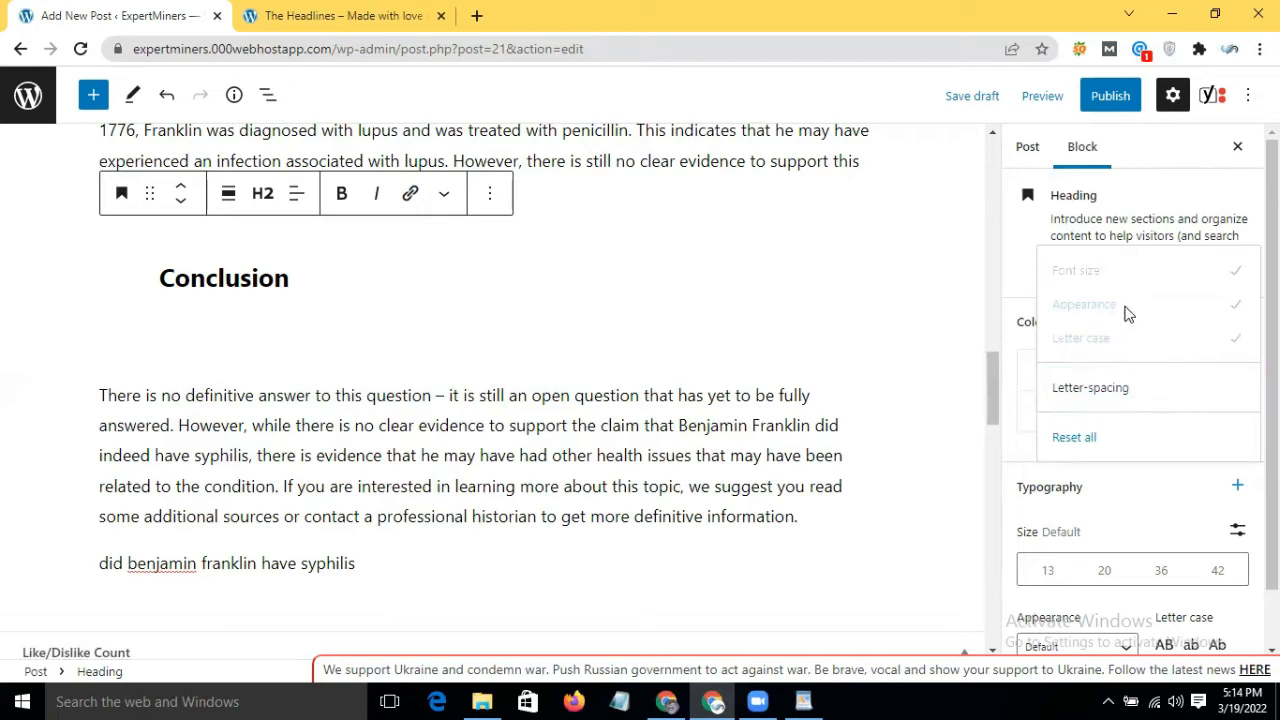
Look through the font appearance styles for the "Conclusion" heading and set its appearance to Bold Italic
{"action": "left_click", "coordinate": [637, 425]}
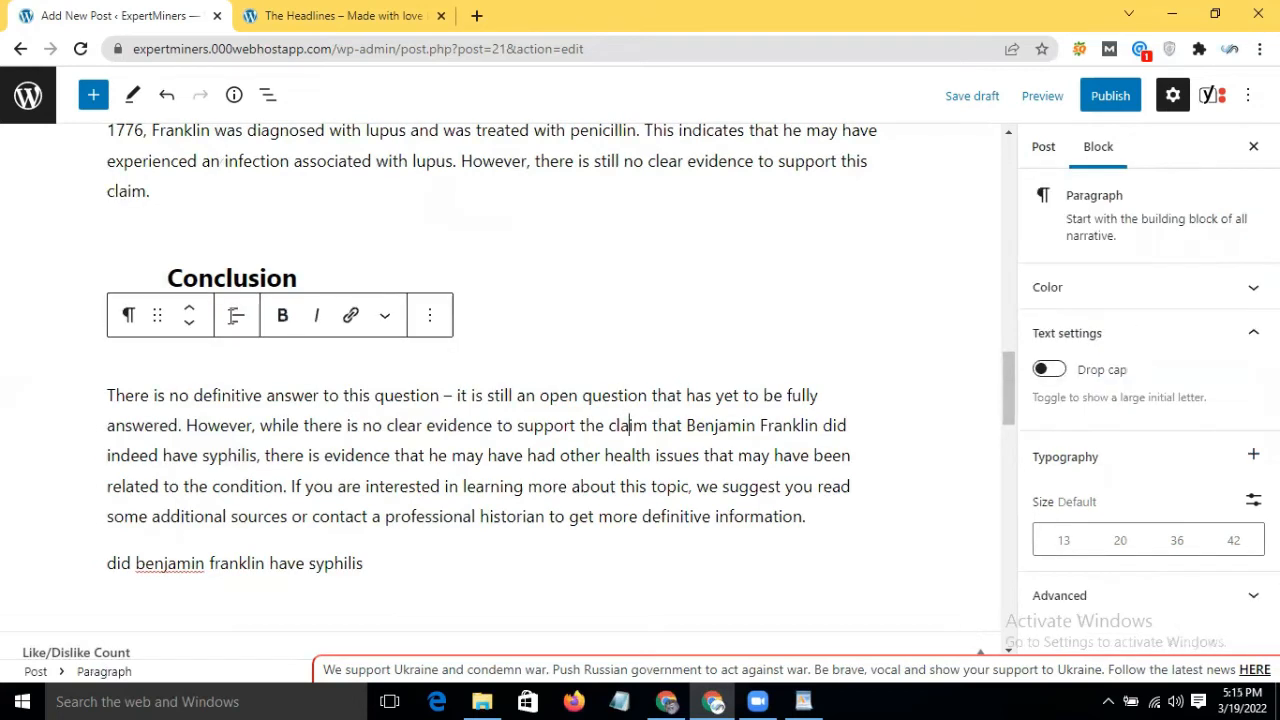
{"action": "left_click", "coordinate": [231, 317]}
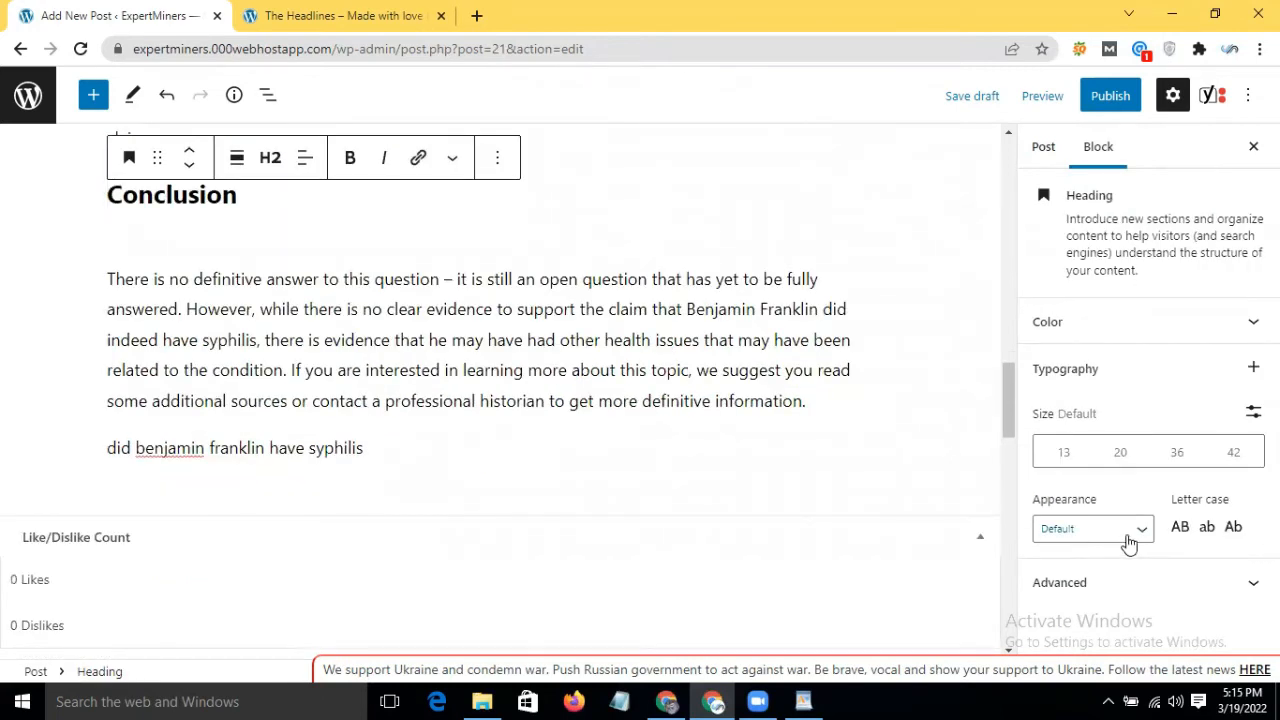
{"action": "left_click", "coordinate": [1129, 542]}
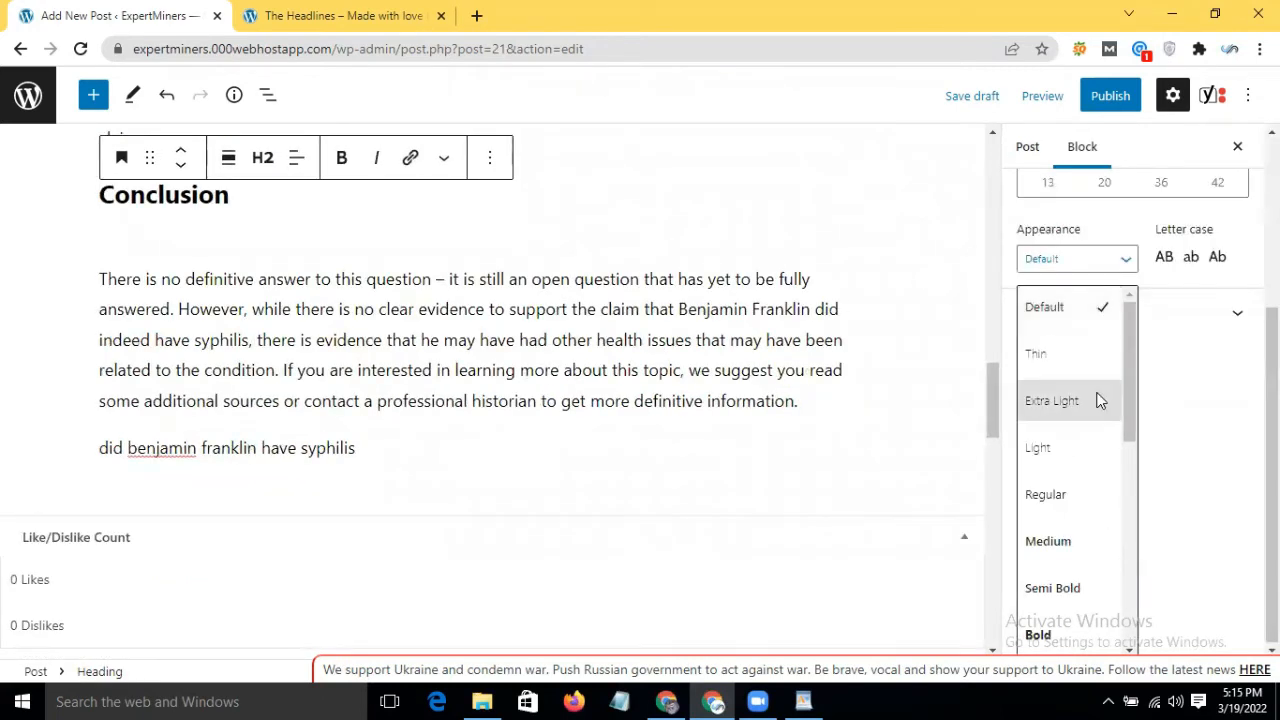
{"action": "scroll", "coordinate": [1090, 468], "scroll_direction": "down", "scroll_amount": 5}
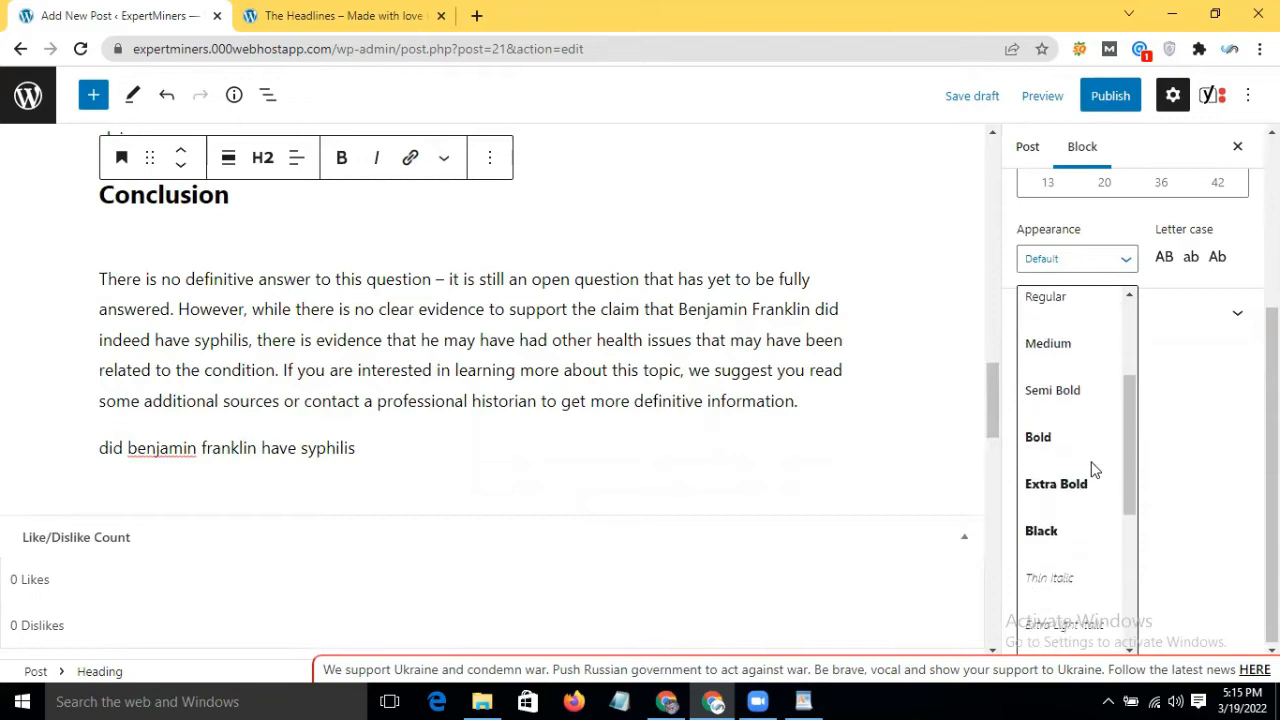
{"action": "scroll", "coordinate": [1092, 470], "scroll_direction": "up", "scroll_amount": 5}
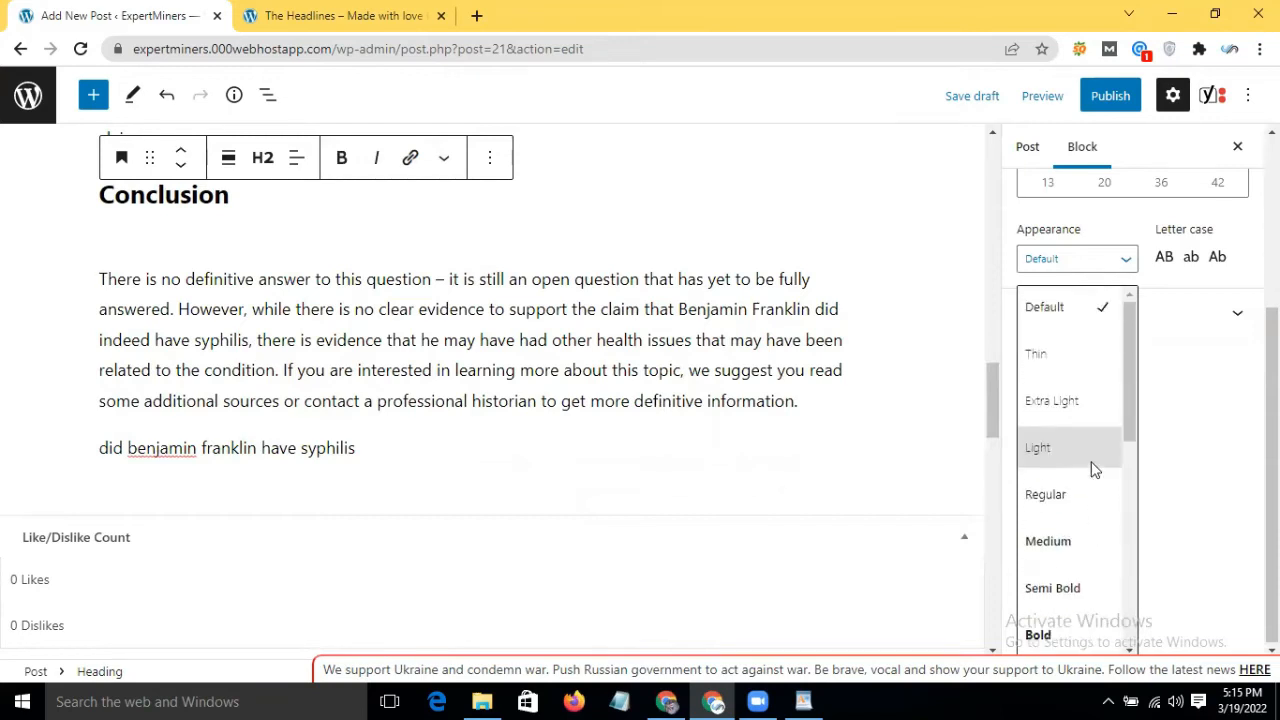
{"action": "scroll", "coordinate": [1085, 532], "scroll_direction": "down", "scroll_amount": 5}
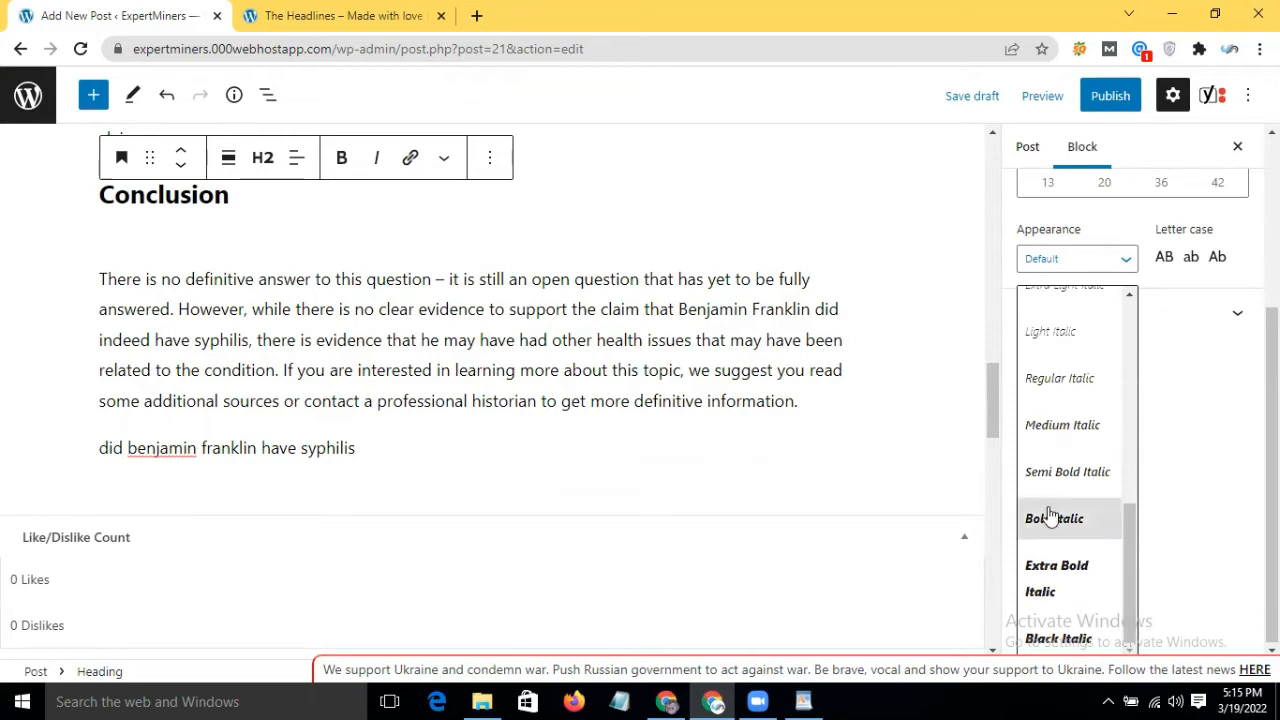
{"action": "left_click", "coordinate": [1052, 518]}
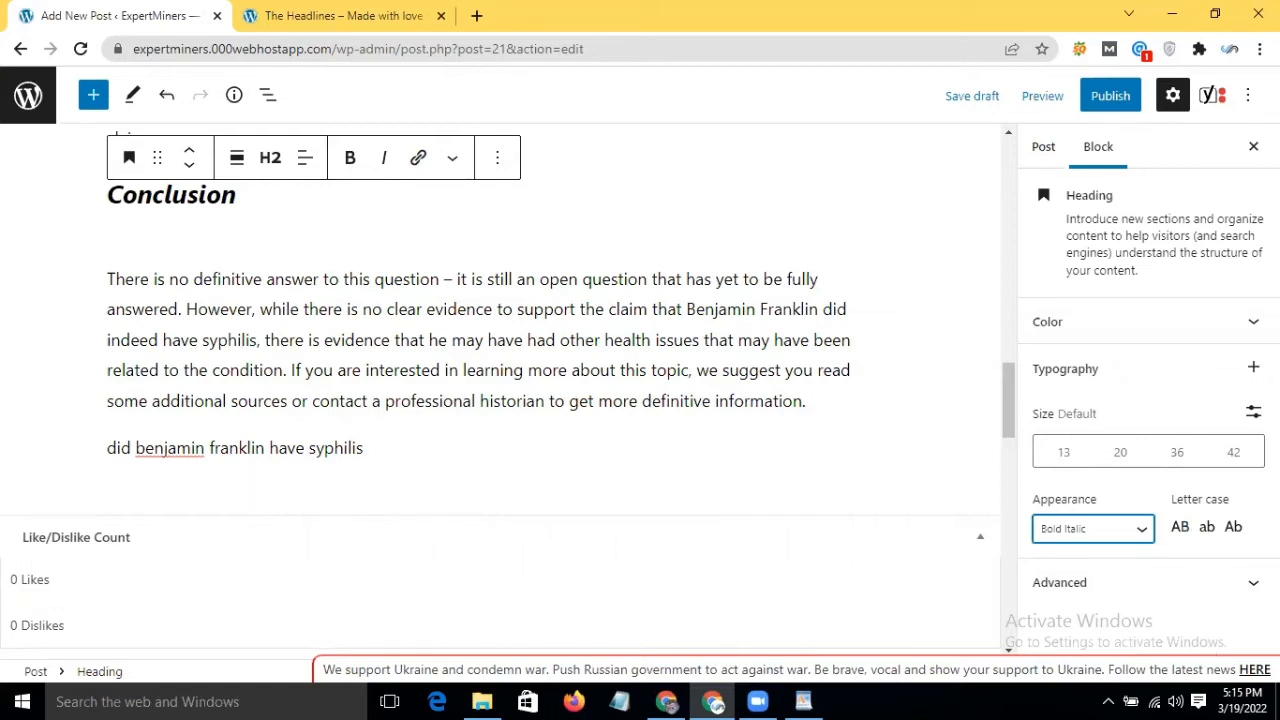
Try uppercase and lowercase on the "Conclusion" heading and settle on the capitalized (Ab) letter case
{"action": "left_click", "coordinate": [1181, 528]}
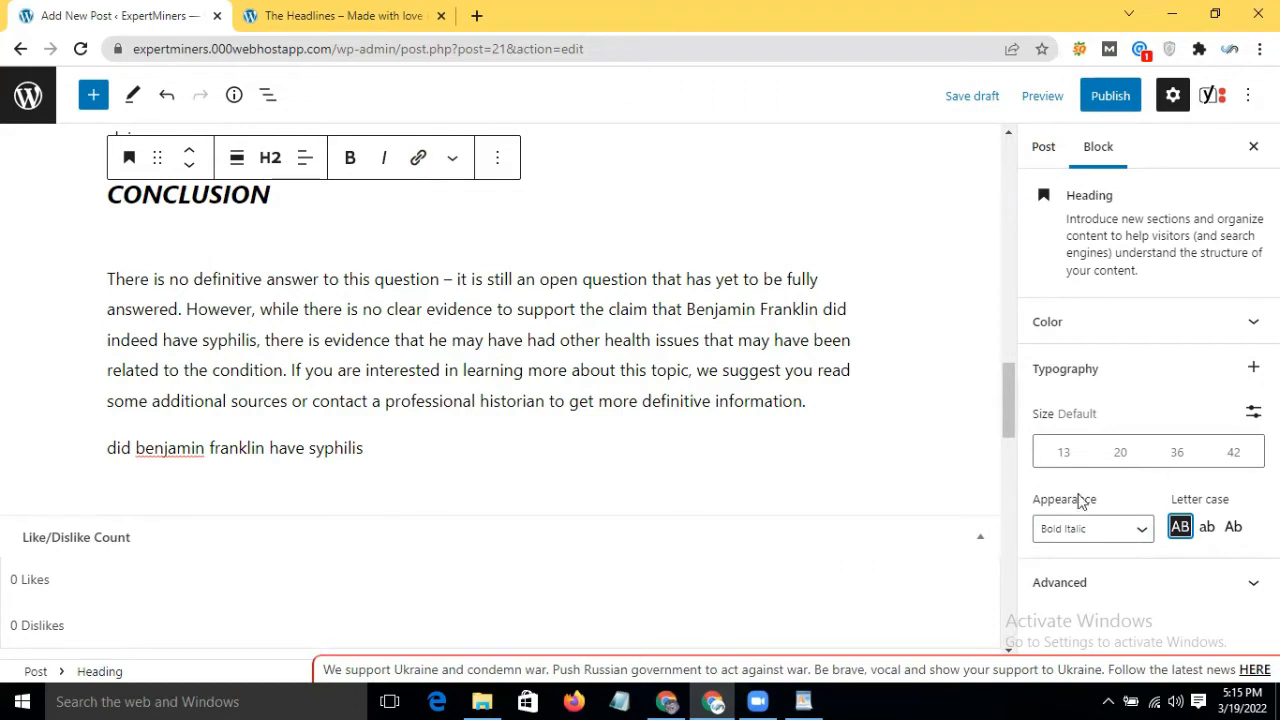
{"action": "left_click", "coordinate": [1207, 533]}
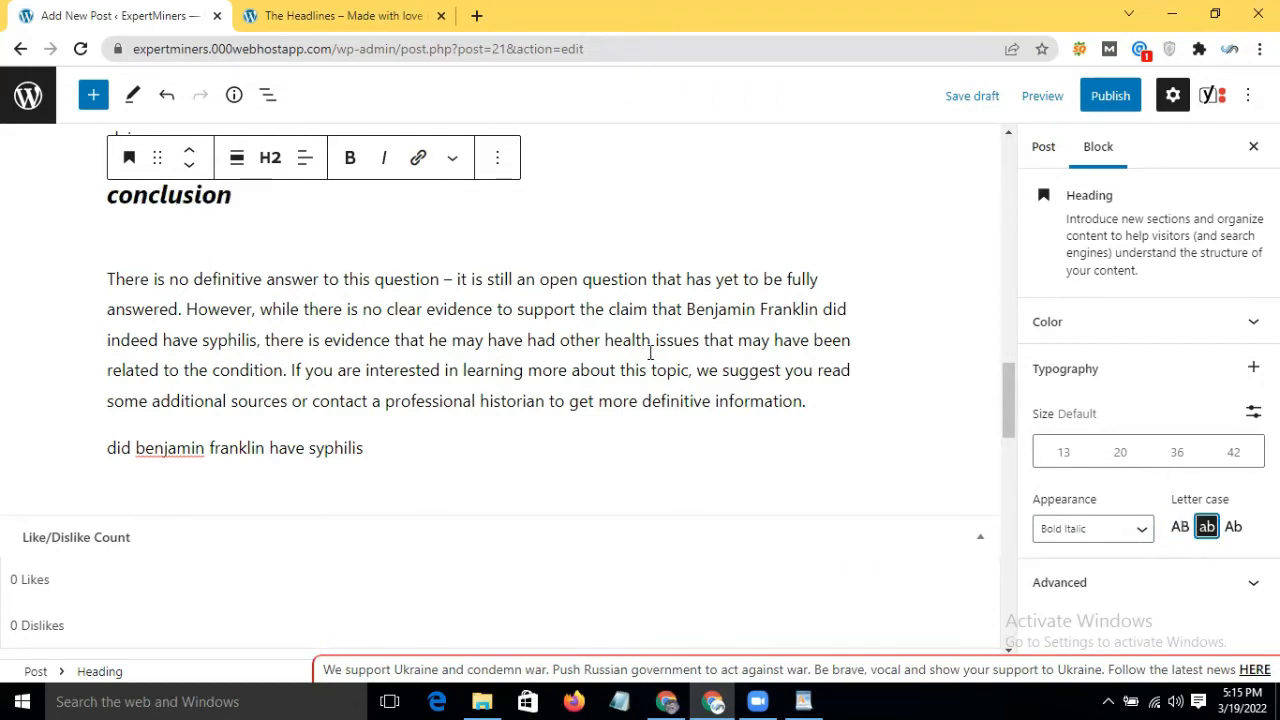
{"action": "left_click", "coordinate": [1233, 526]}
{"action": "mouse_move", "coordinate": [255, 424]}
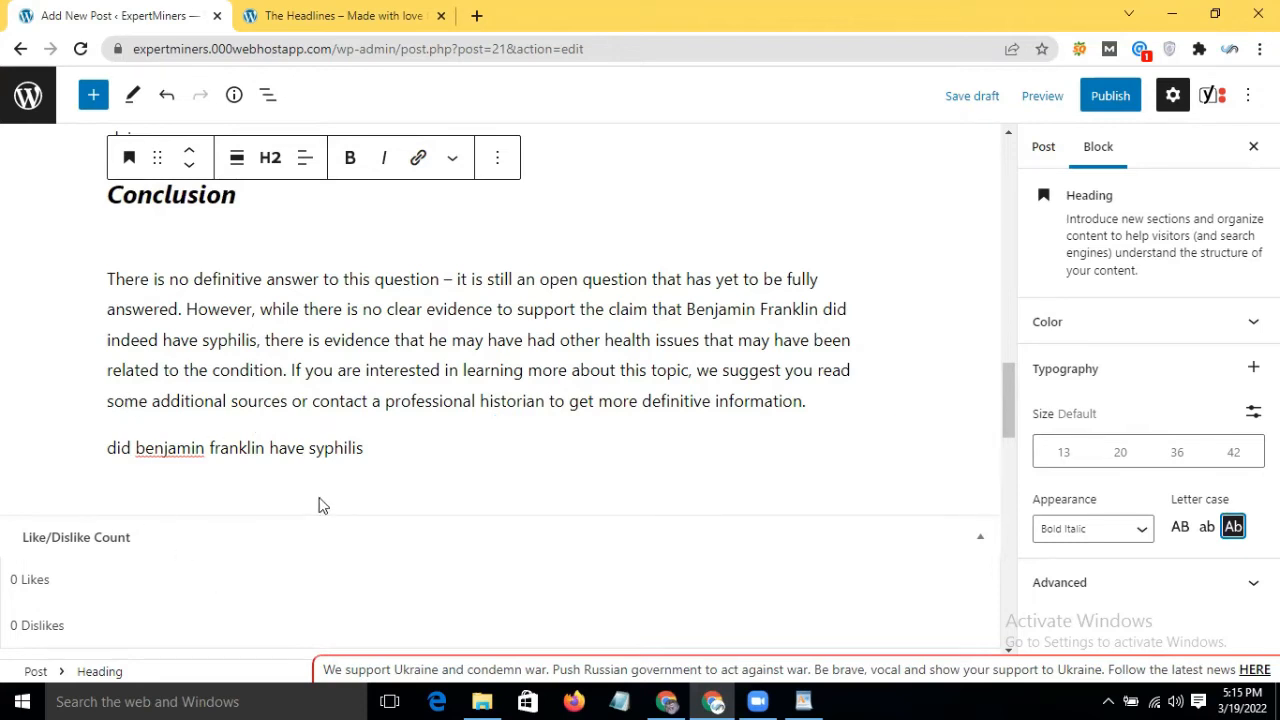
Examine the "Conclusion" heading's advanced settings, including the HTML anchor and additional CSS classes, alongside its typography options
{"action": "left_click", "coordinate": [1250, 590]}
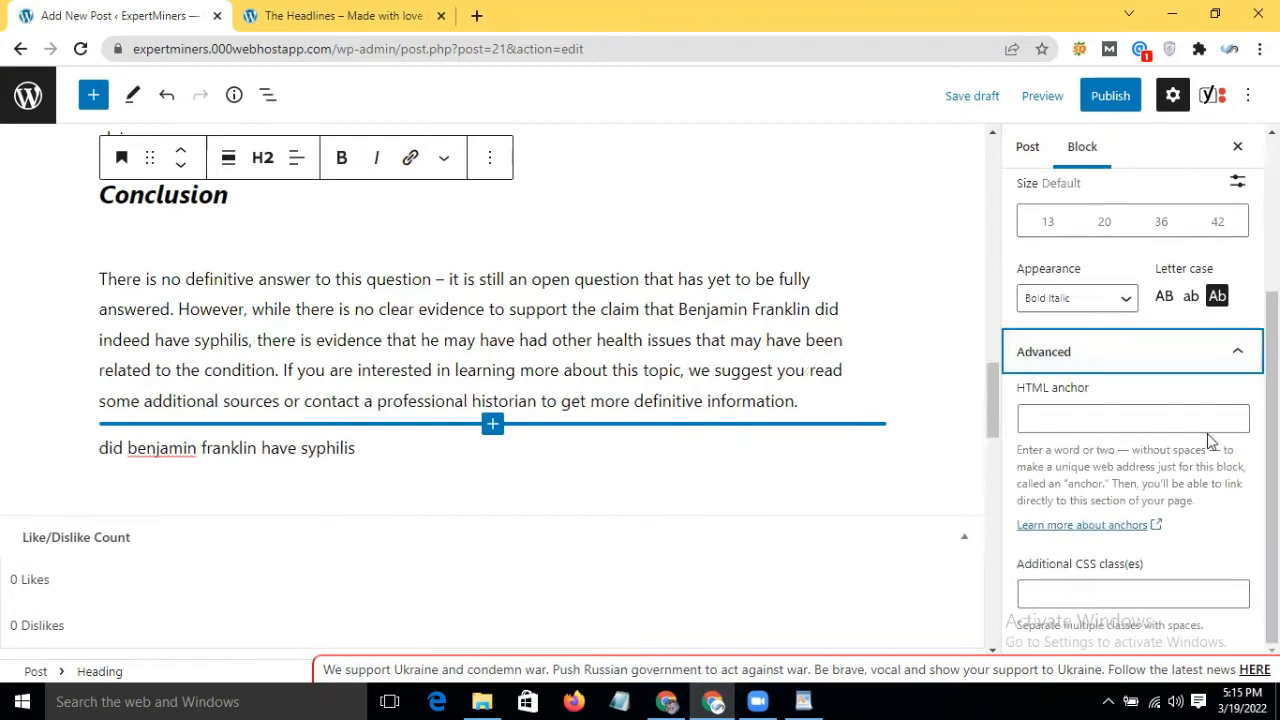
{"action": "left_click", "coordinate": [1184, 417]}
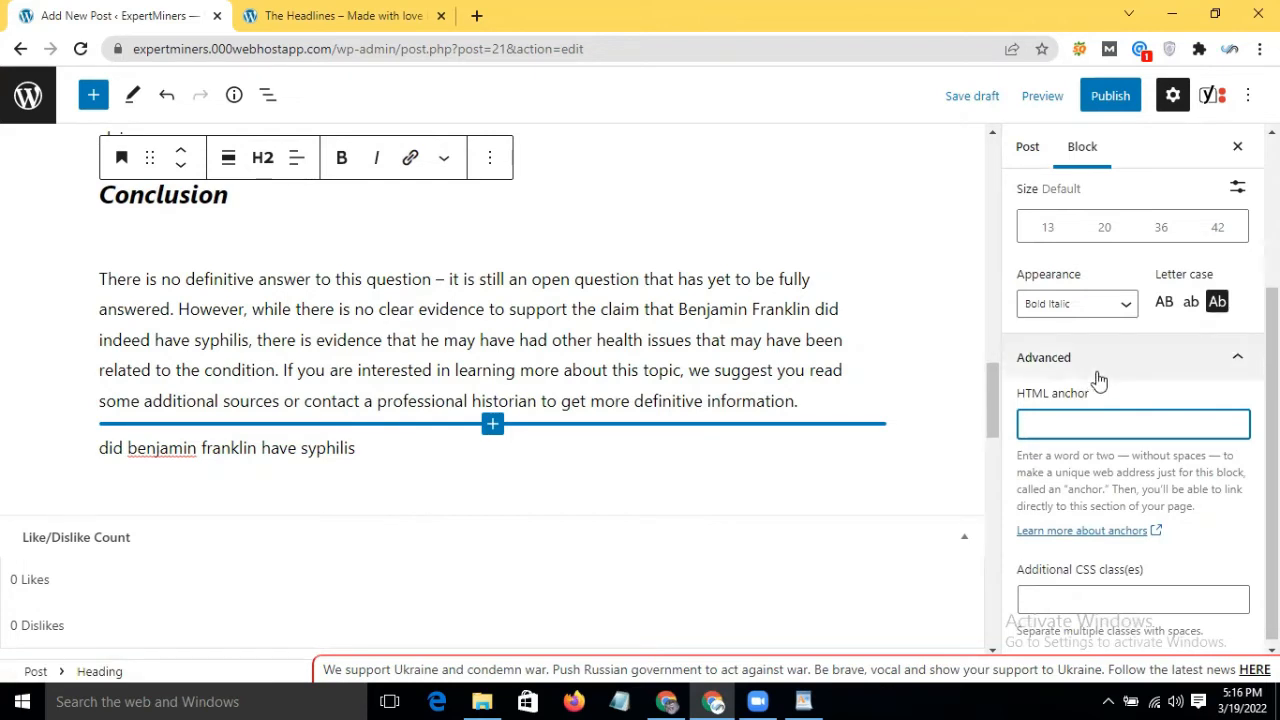
{"action": "scroll", "coordinate": [1180, 420], "scroll_direction": "up", "scroll_amount": 3}
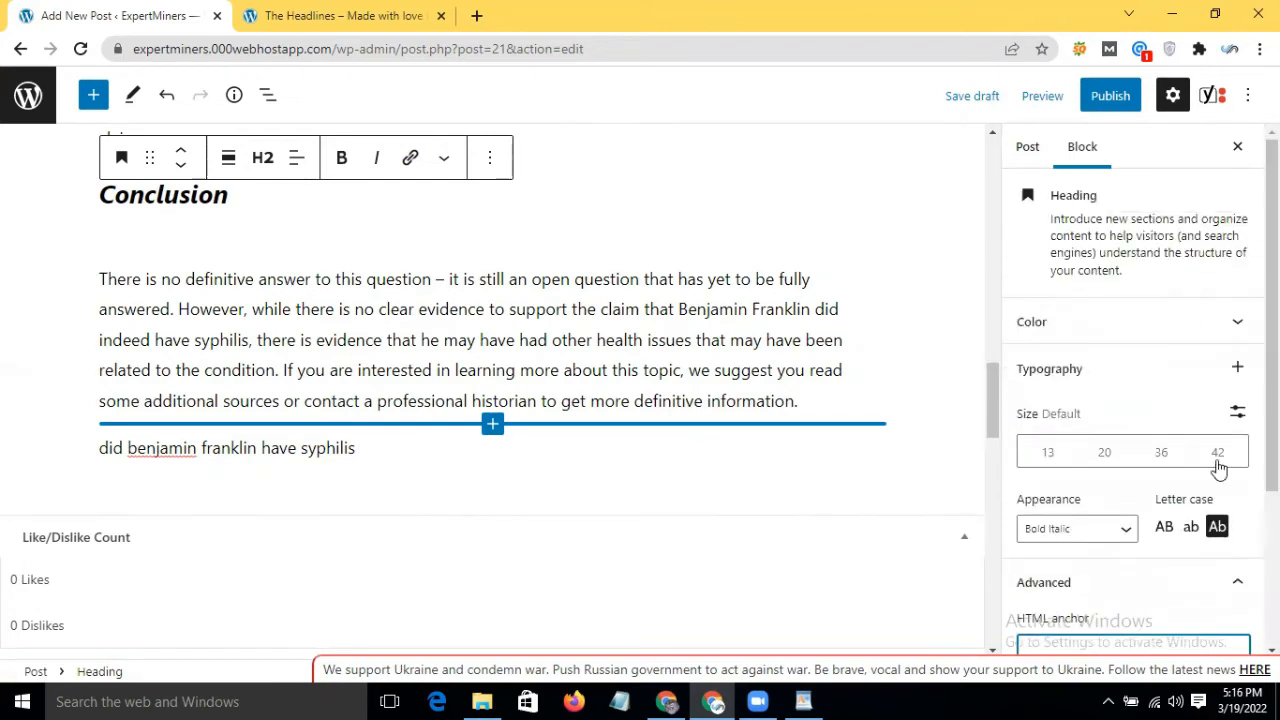
{"action": "scroll", "coordinate": [1247, 451], "scroll_direction": "down", "scroll_amount": 3}
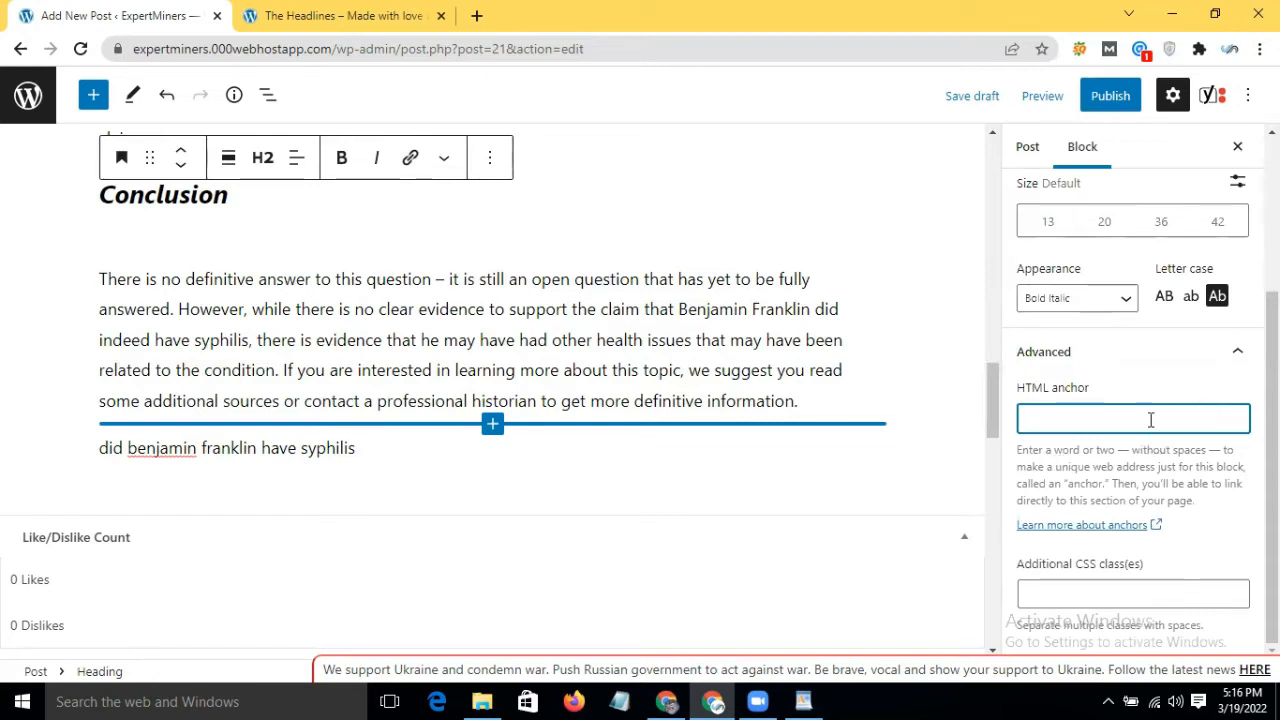
{"action": "scroll", "coordinate": [1121, 381], "scroll_direction": "up", "scroll_amount": 1}
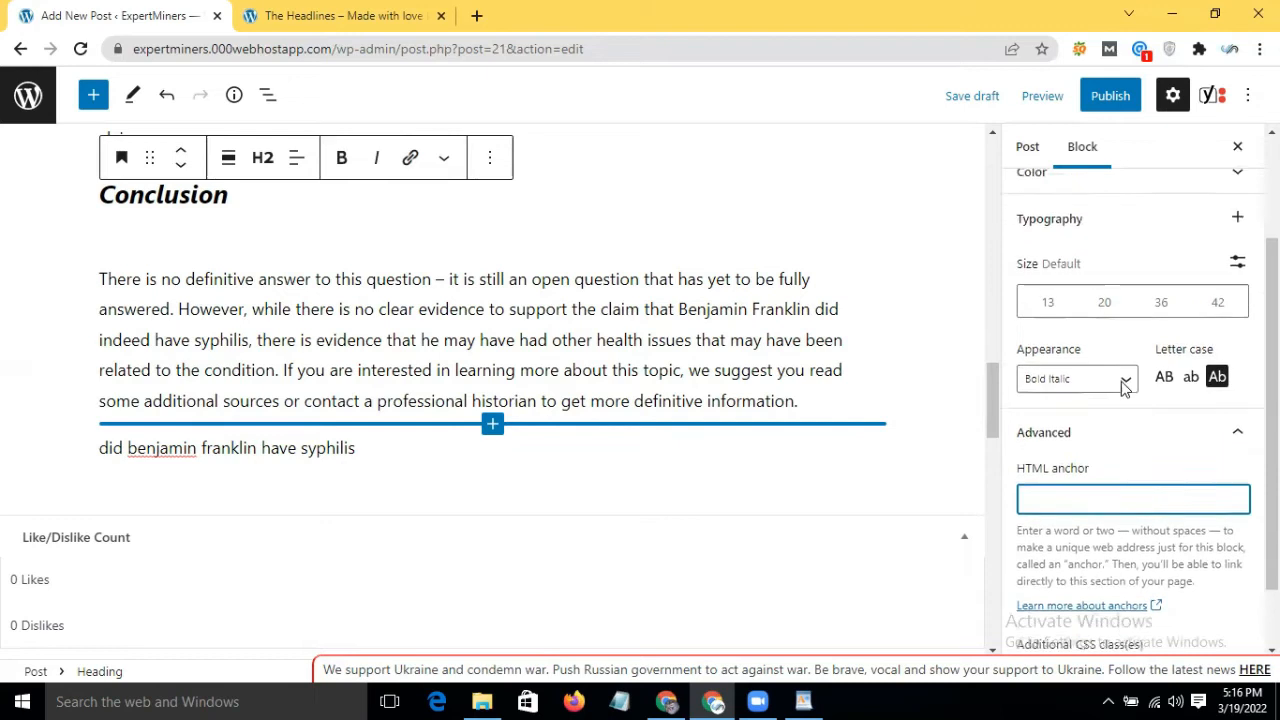
{"action": "scroll", "coordinate": [1121, 381], "scroll_direction": "up", "scroll_amount": 2}
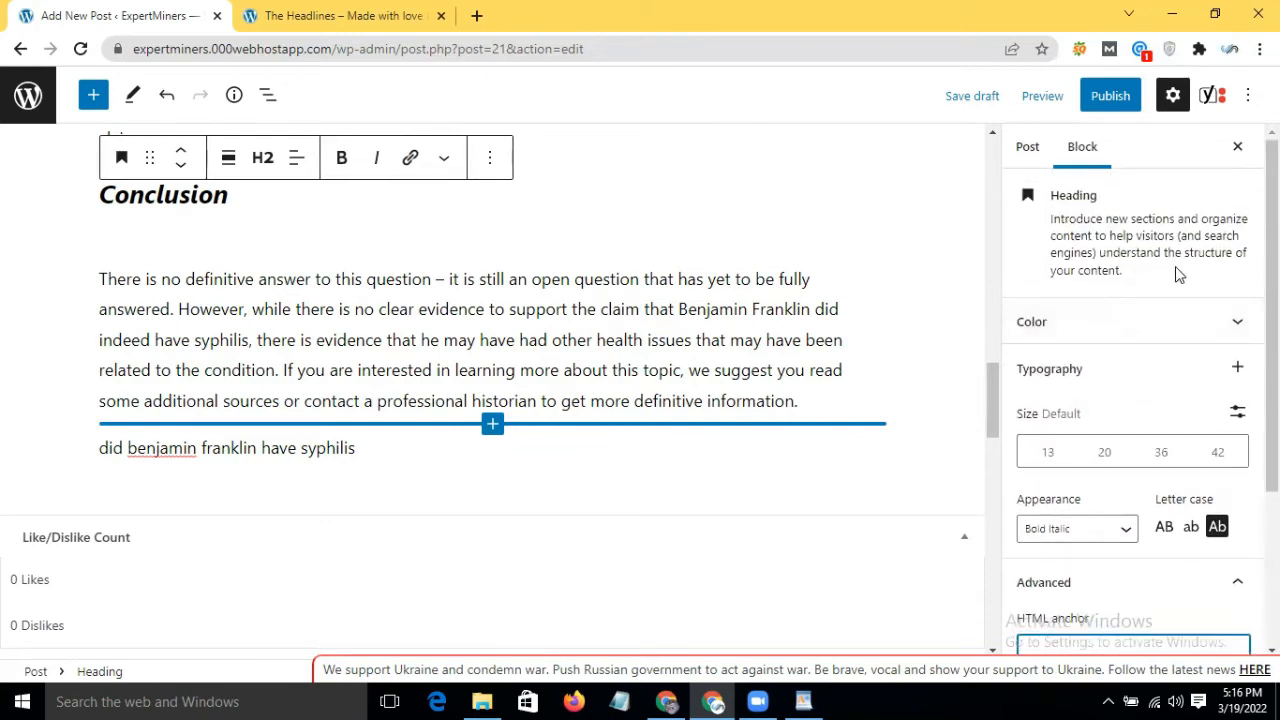
Review the post-level settings, examining the visibility choices and the available post formats
{"action": "left_click", "coordinate": [1022, 150]}
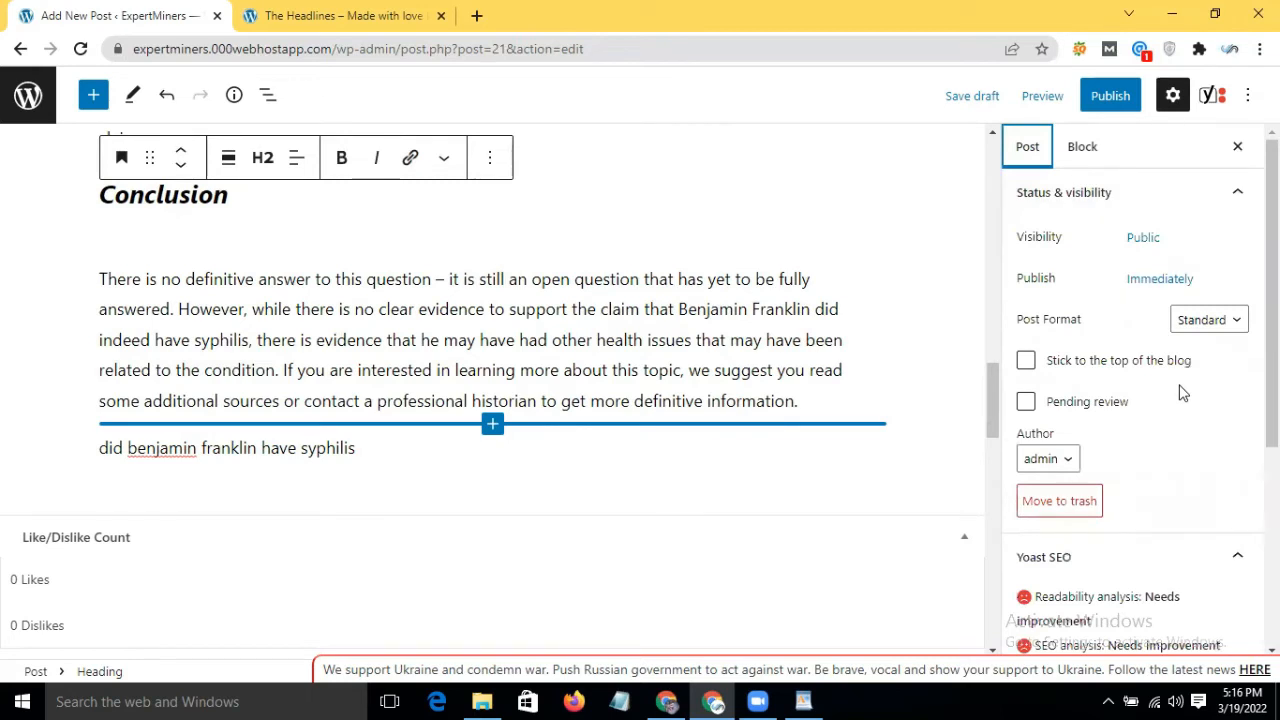
{"action": "left_click", "coordinate": [1134, 240]}
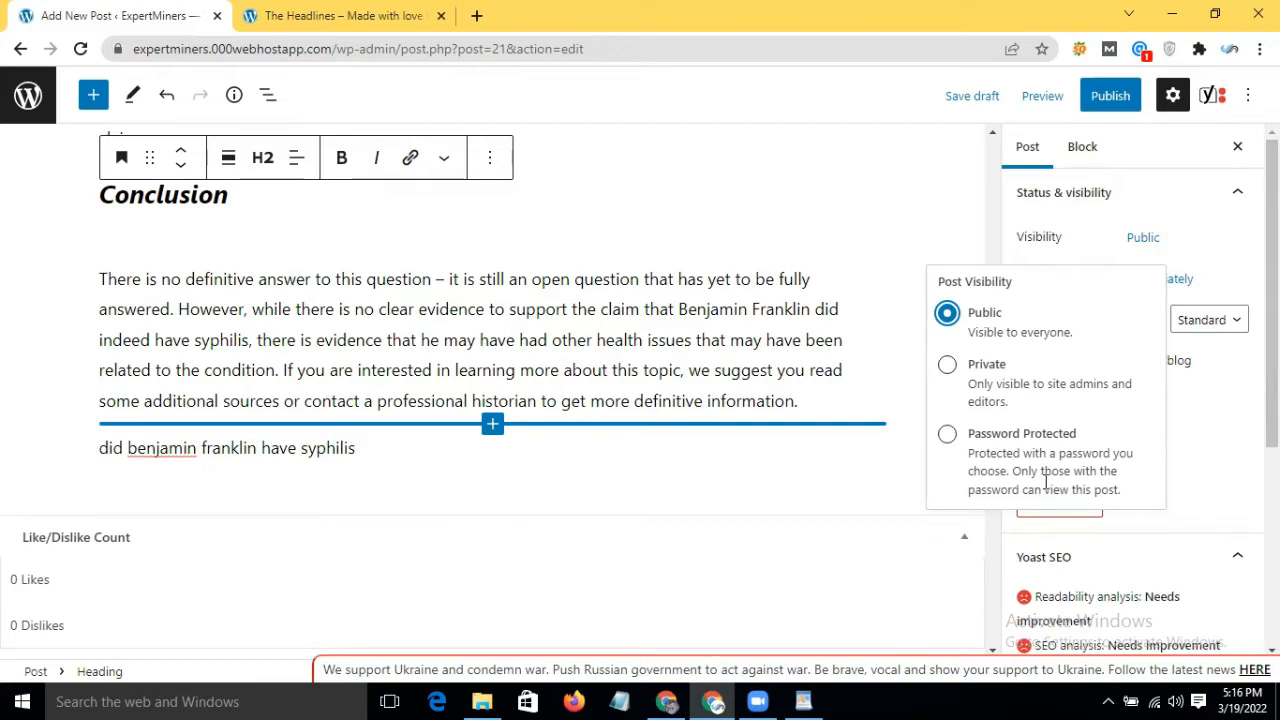
{"action": "left_click", "coordinate": [1178, 381]}
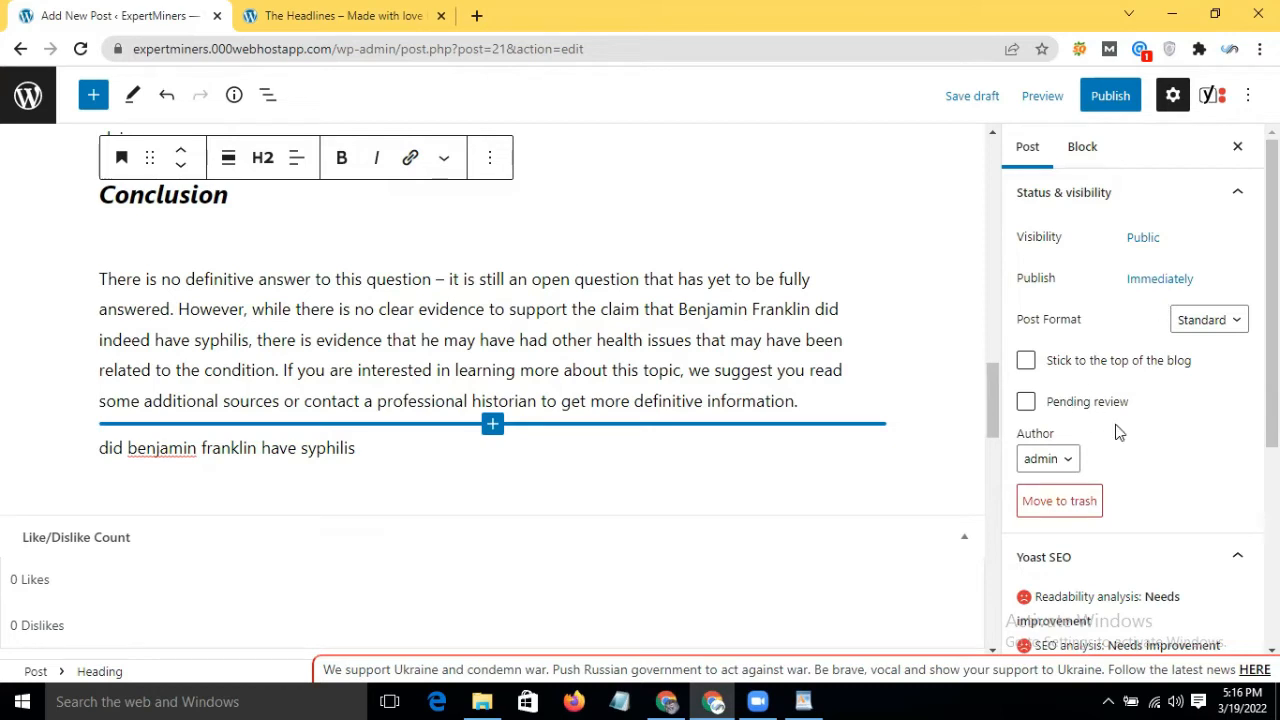
{"action": "scroll", "coordinate": [1200, 472], "scroll_direction": "down", "scroll_amount": 1}
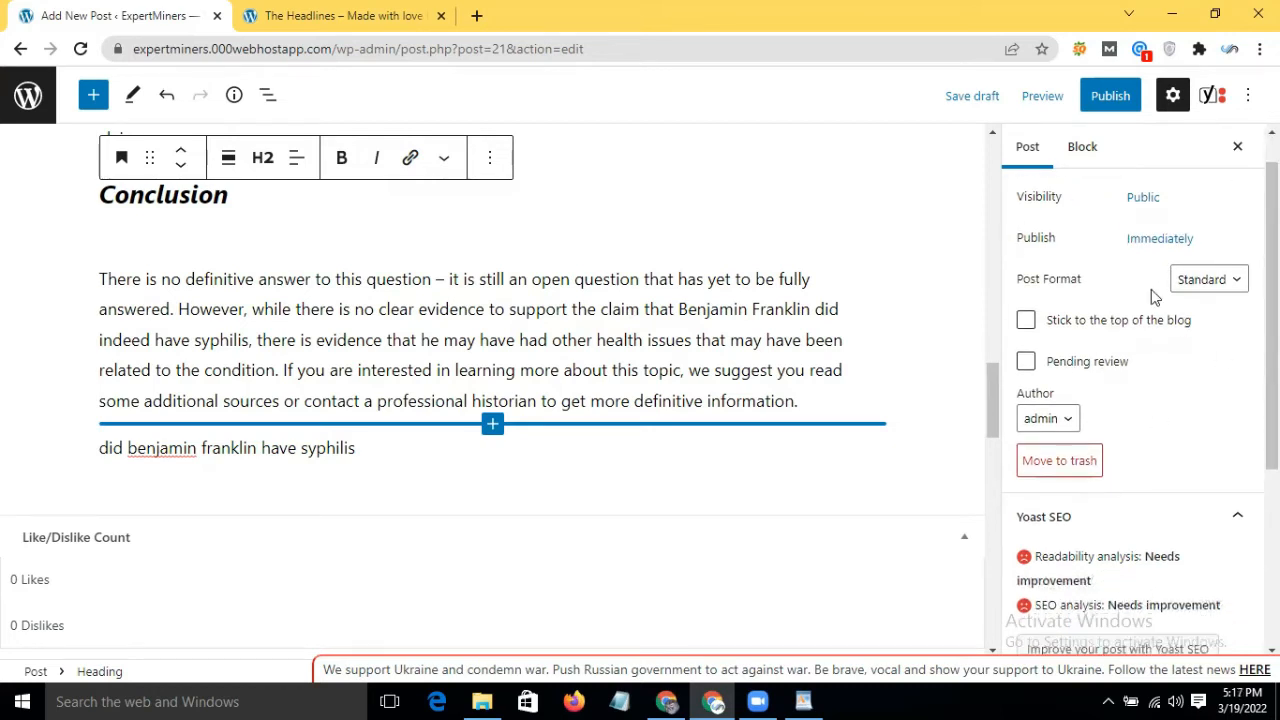
{"action": "left_click", "coordinate": [1198, 285]}
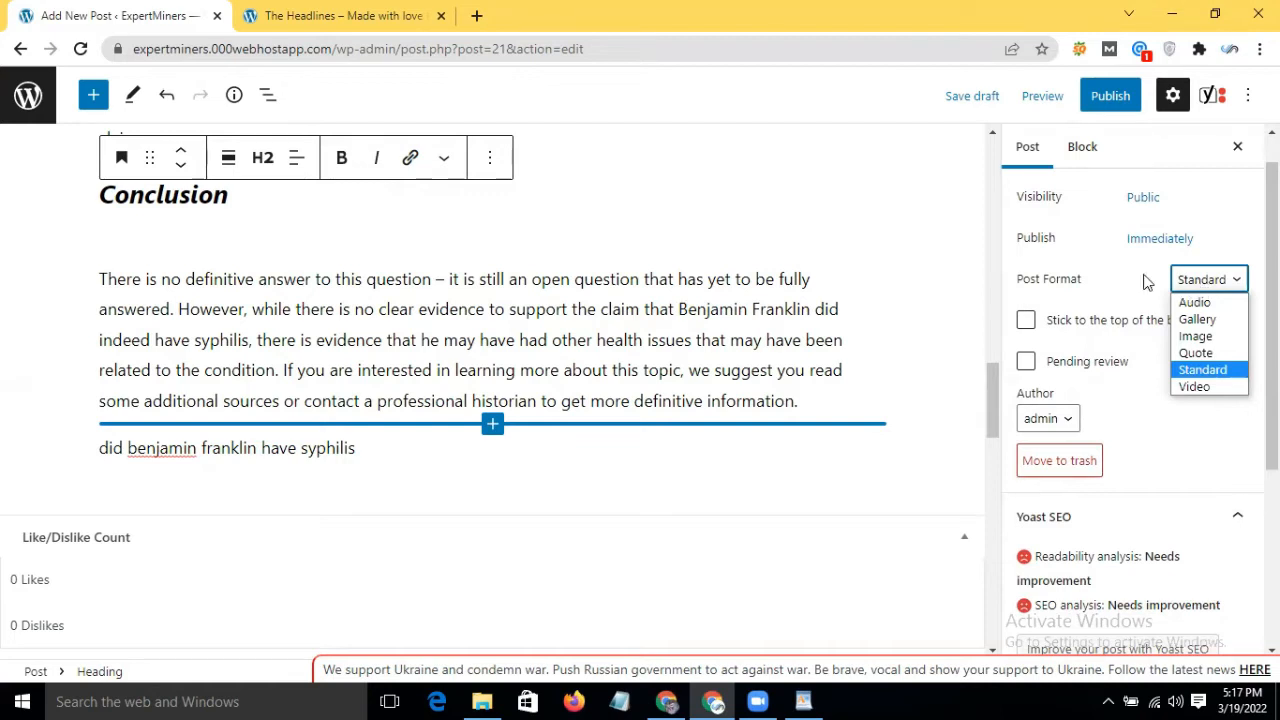
Review the post's format, pending review and author options, keeping the format at Standard and the author as admin
{"action": "left_click", "coordinate": [1133, 401]}
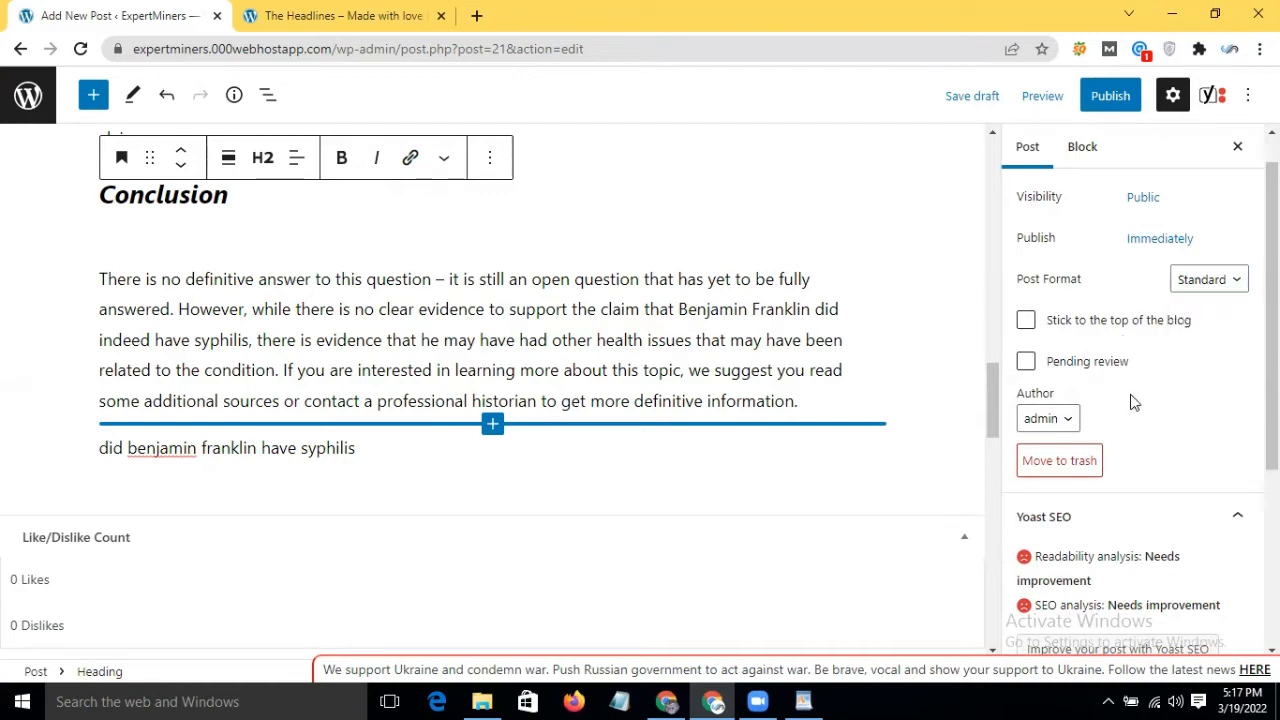
{"action": "left_click", "coordinate": [1234, 293]}
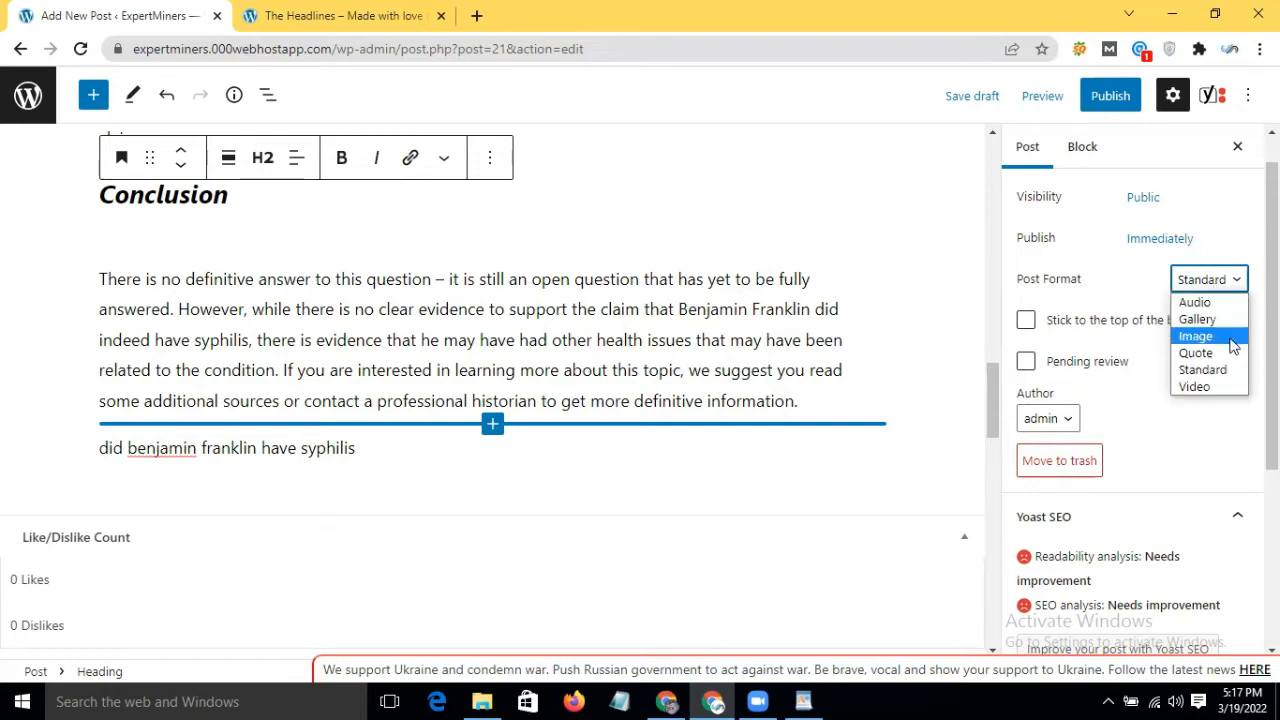
{"action": "left_click", "coordinate": [1232, 371]}
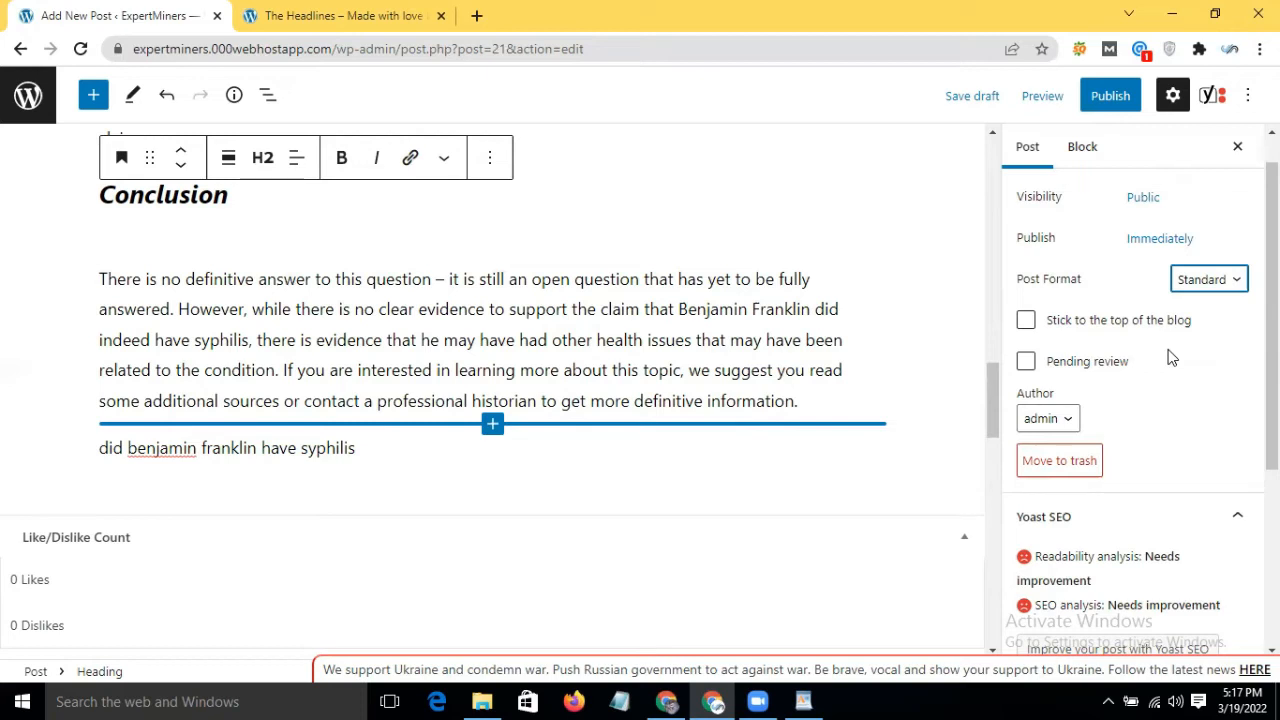
{"action": "left_click", "coordinate": [1101, 371]}
{"action": "left_click", "coordinate": [1081, 369]}
{"action": "left_click", "coordinate": [1062, 371]}
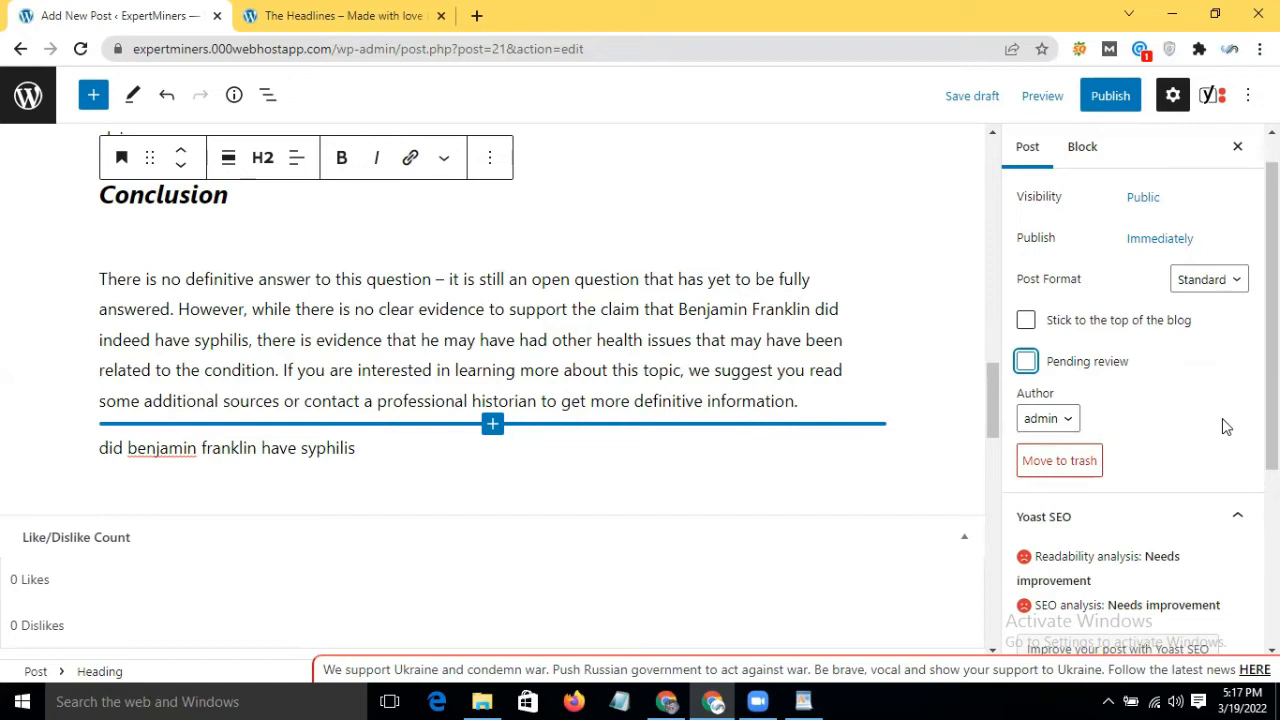
{"action": "left_click", "coordinate": [1058, 427]}
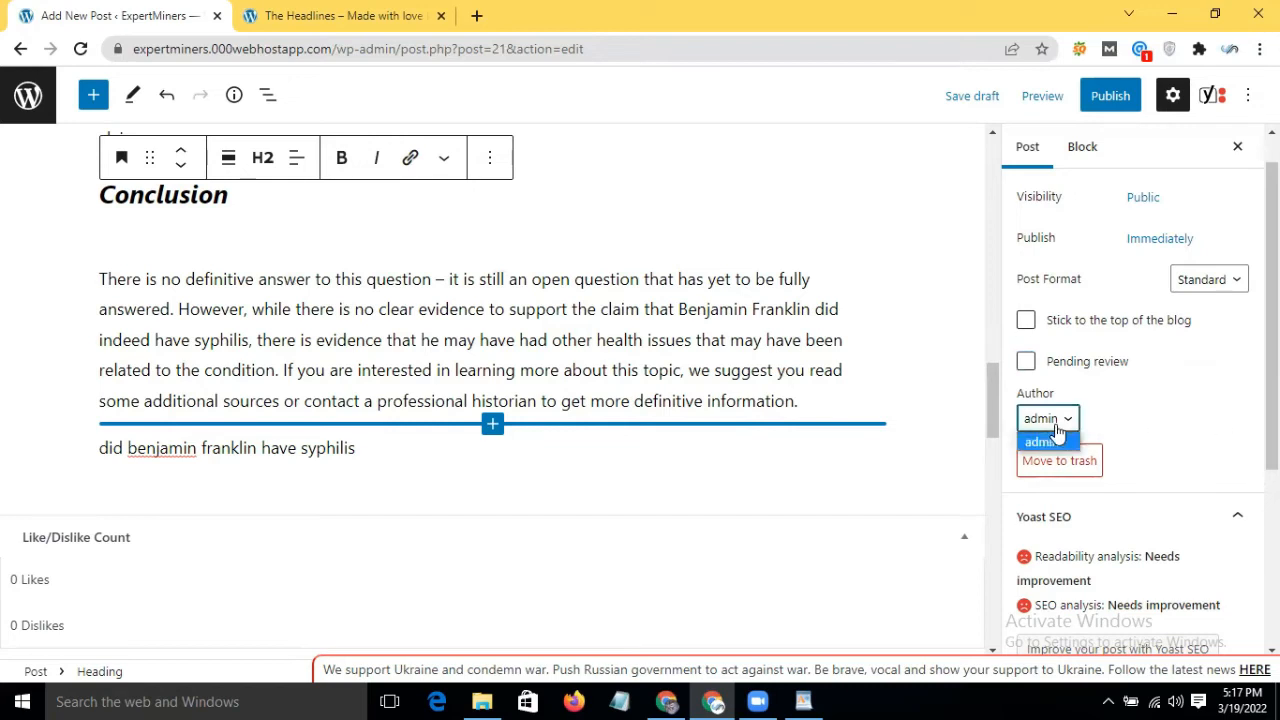
{"action": "left_click", "coordinate": [1057, 428]}
Expand the post's Permalink, Categories and Tags settings to examine the options in each
{"action": "scroll", "coordinate": [1151, 440], "scroll_direction": "down", "scroll_amount": 3}
{"action": "scroll", "coordinate": [1151, 444], "scroll_direction": "up", "scroll_amount": 1}
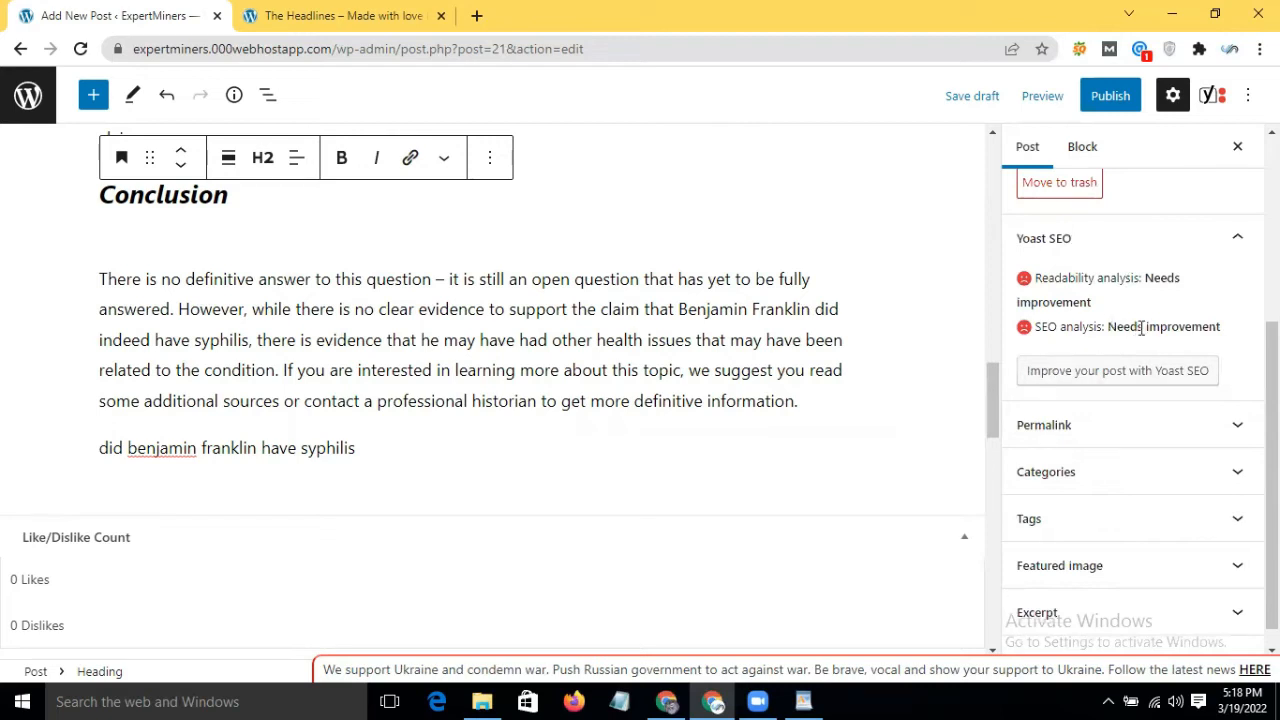
{"action": "scroll", "coordinate": [1146, 340], "scroll_direction": "down", "scroll_amount": 1}
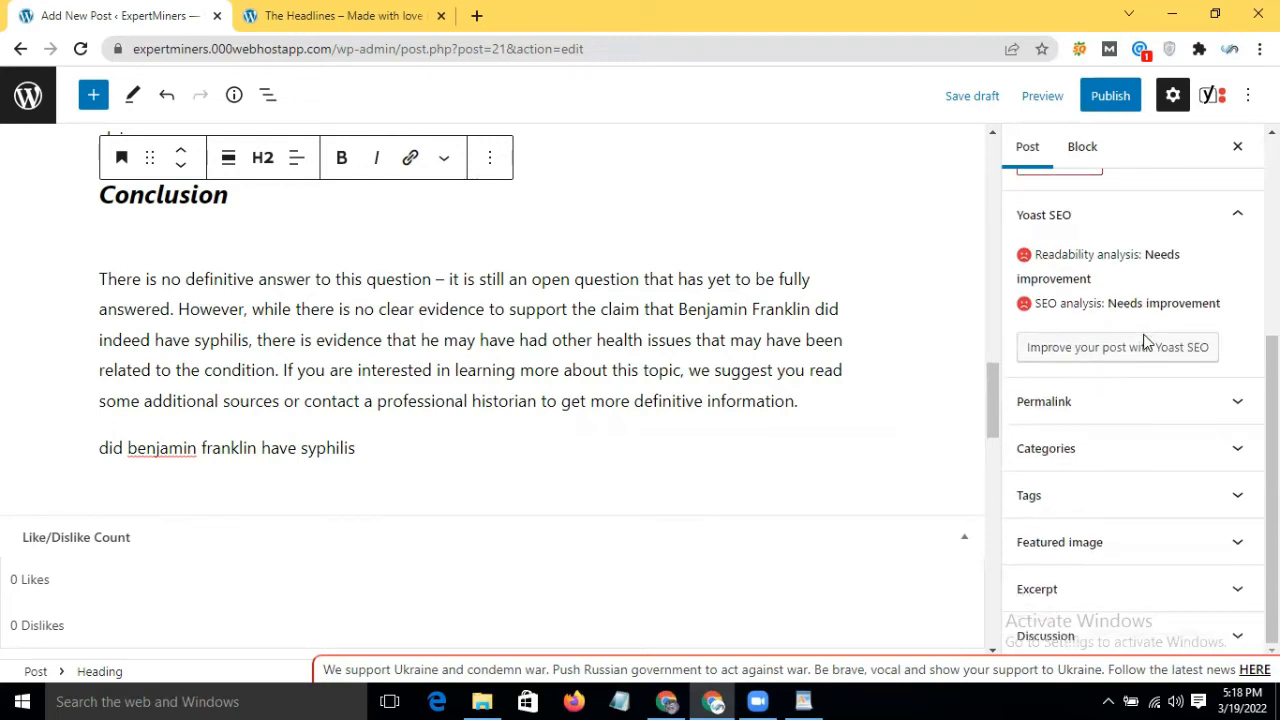
{"action": "left_click", "coordinate": [1202, 414]}
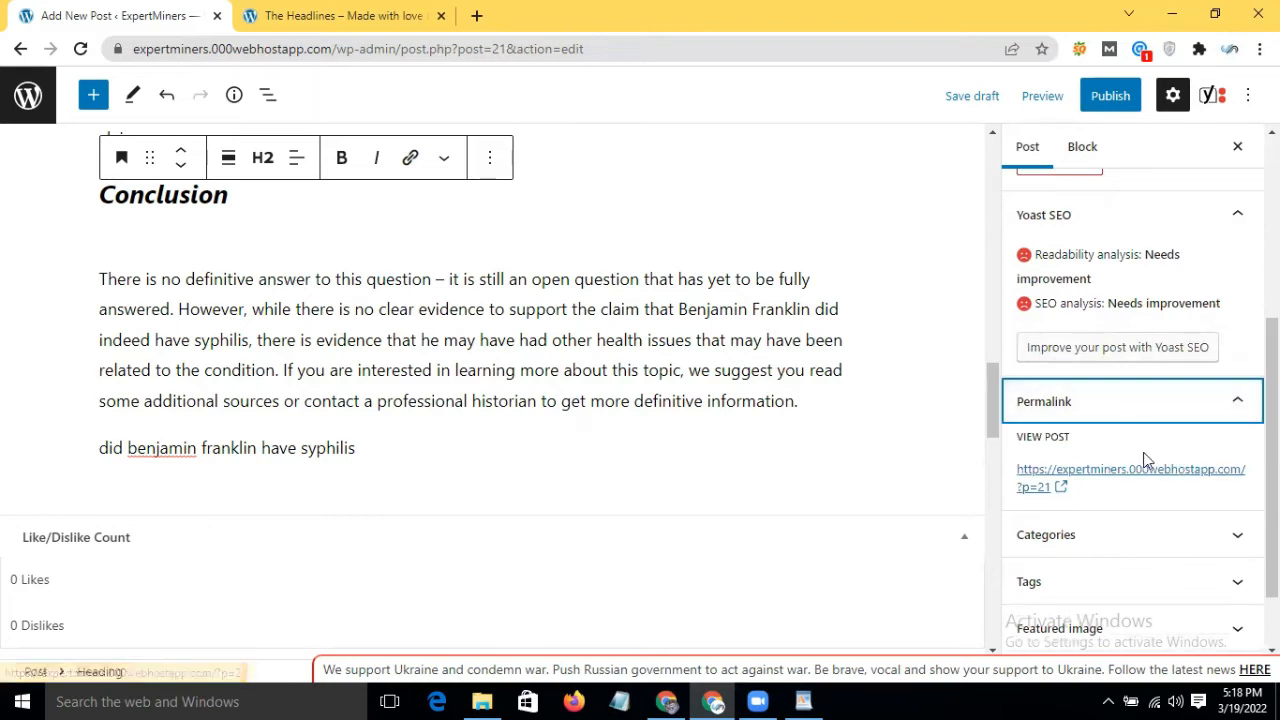
{"action": "scroll", "coordinate": [1151, 480], "scroll_direction": "down", "scroll_amount": 1}
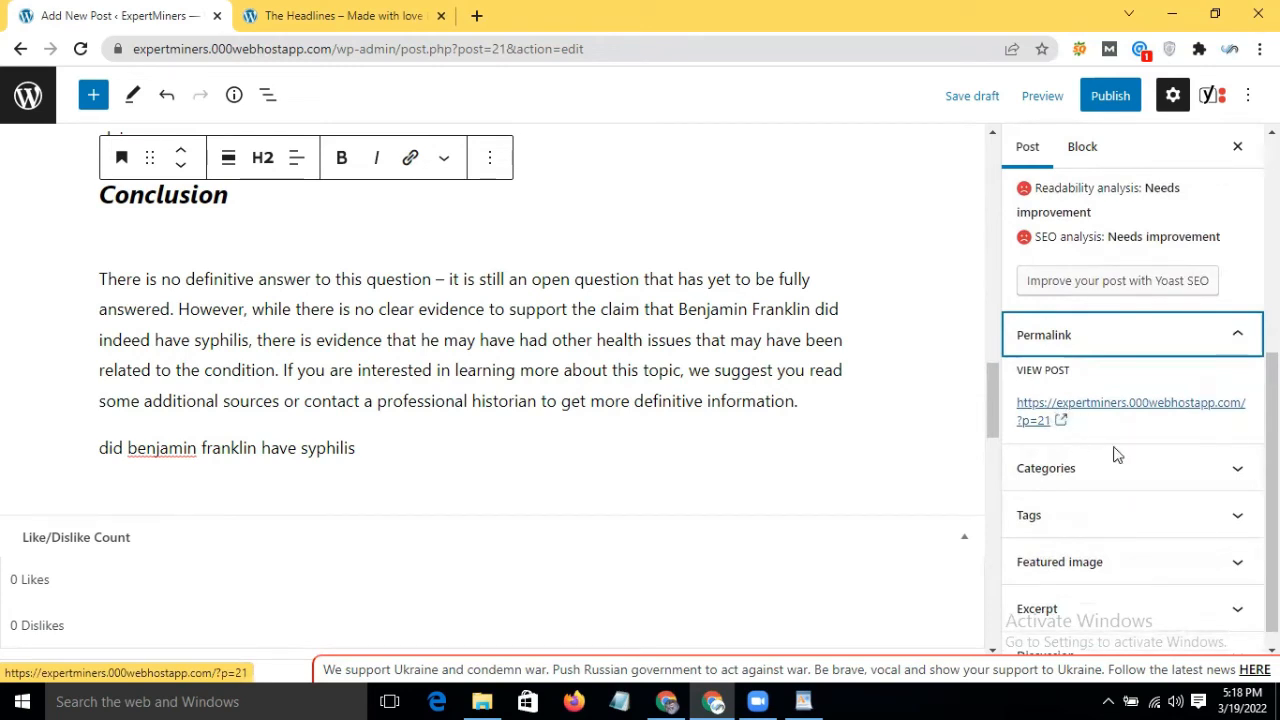
{"action": "left_click", "coordinate": [1155, 471]}
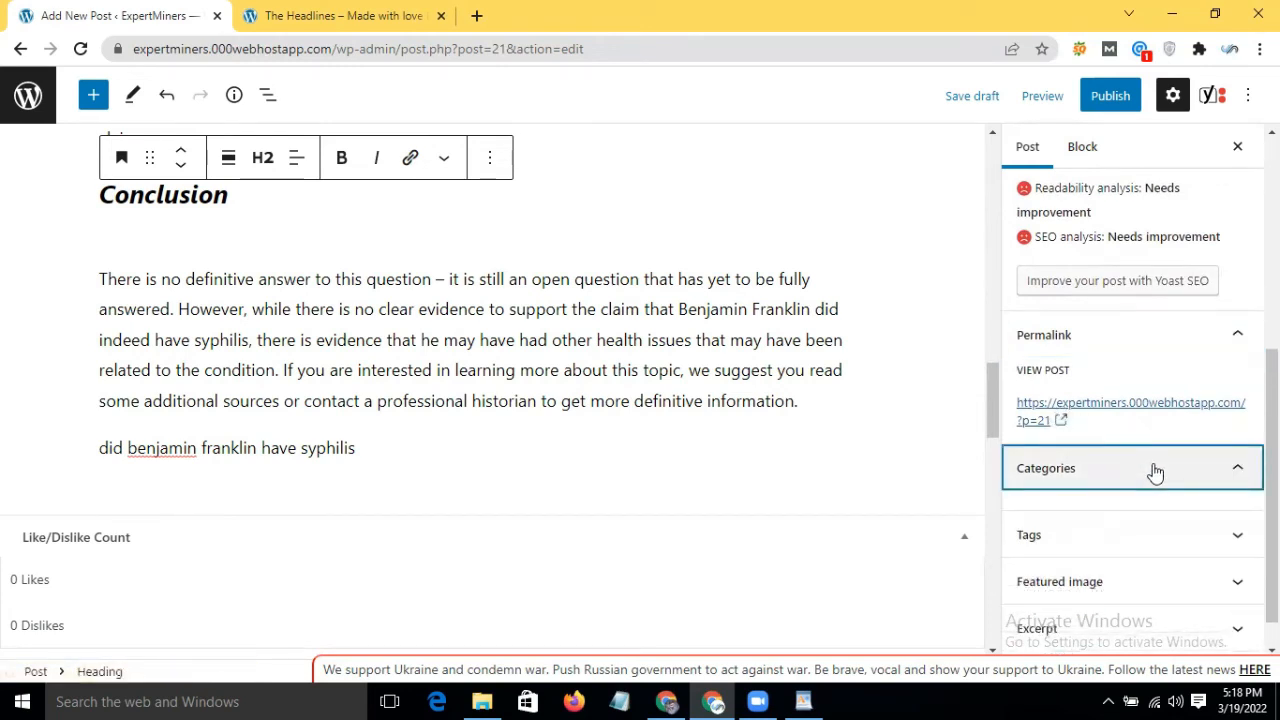
{"action": "left_click", "coordinate": [1157, 472]}
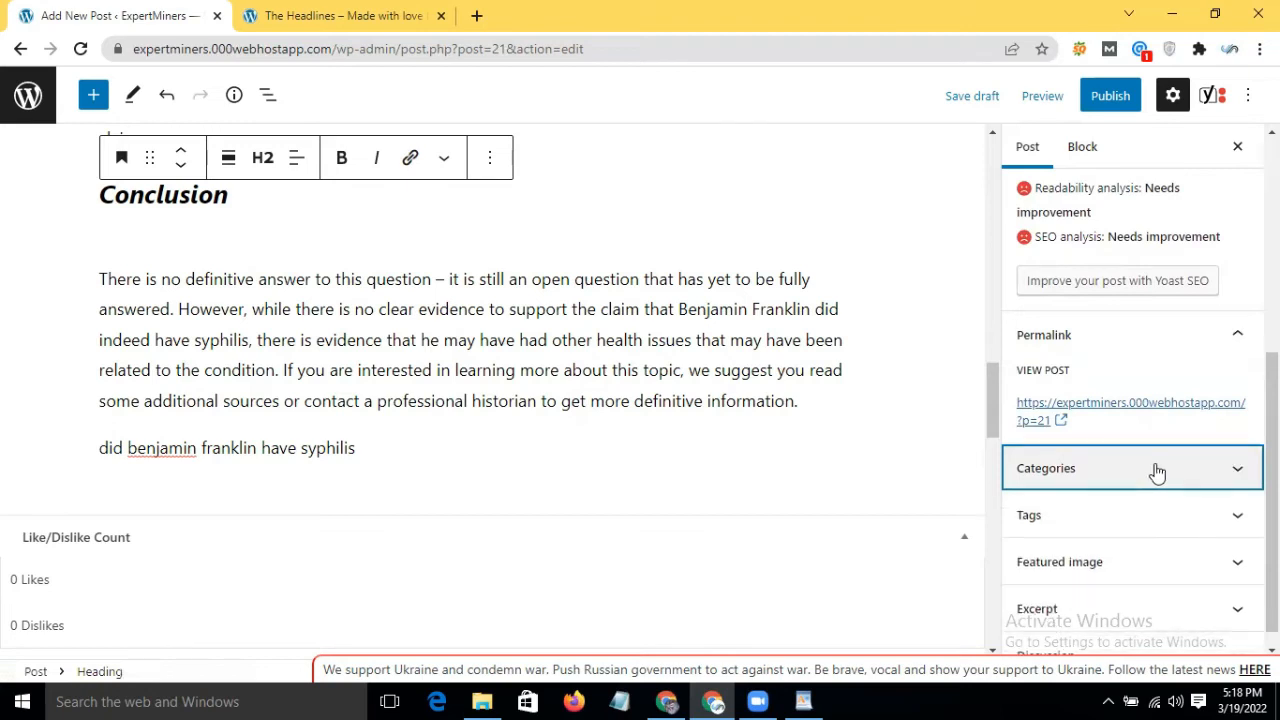
{"action": "left_click", "coordinate": [1157, 471]}
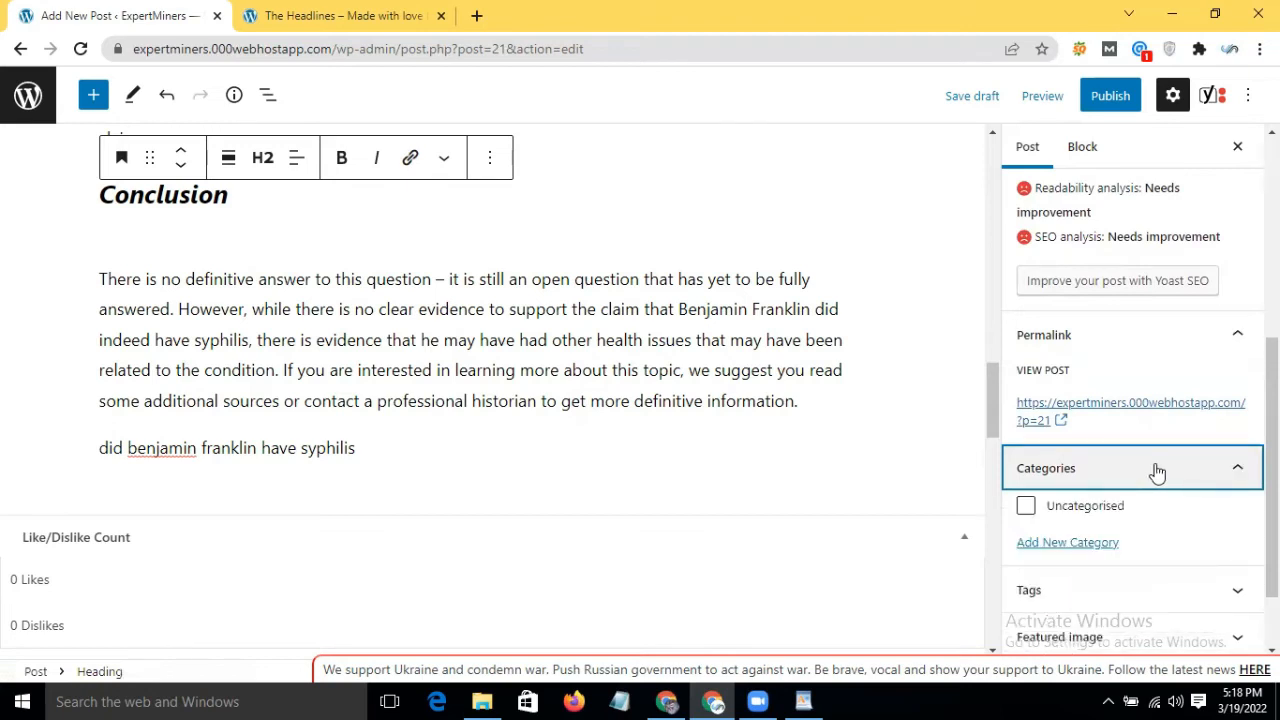
{"action": "left_click", "coordinate": [1100, 515]}
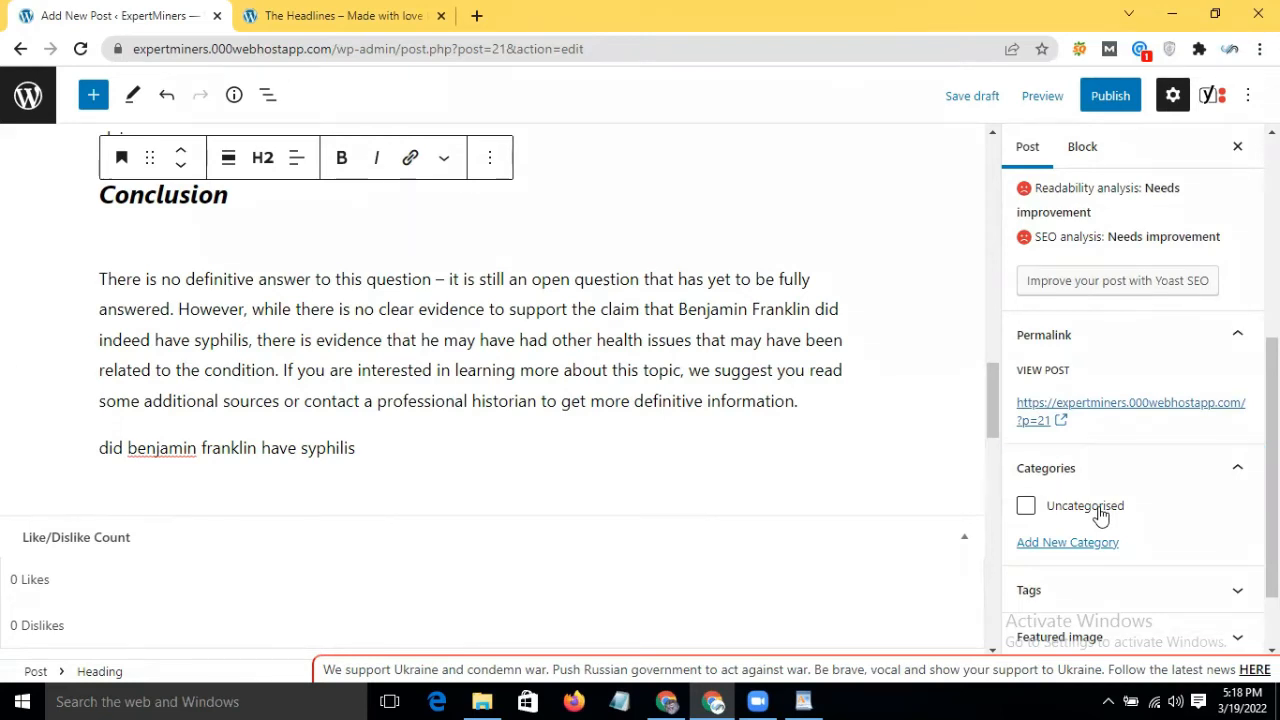
{"action": "left_click", "coordinate": [1144, 590]}
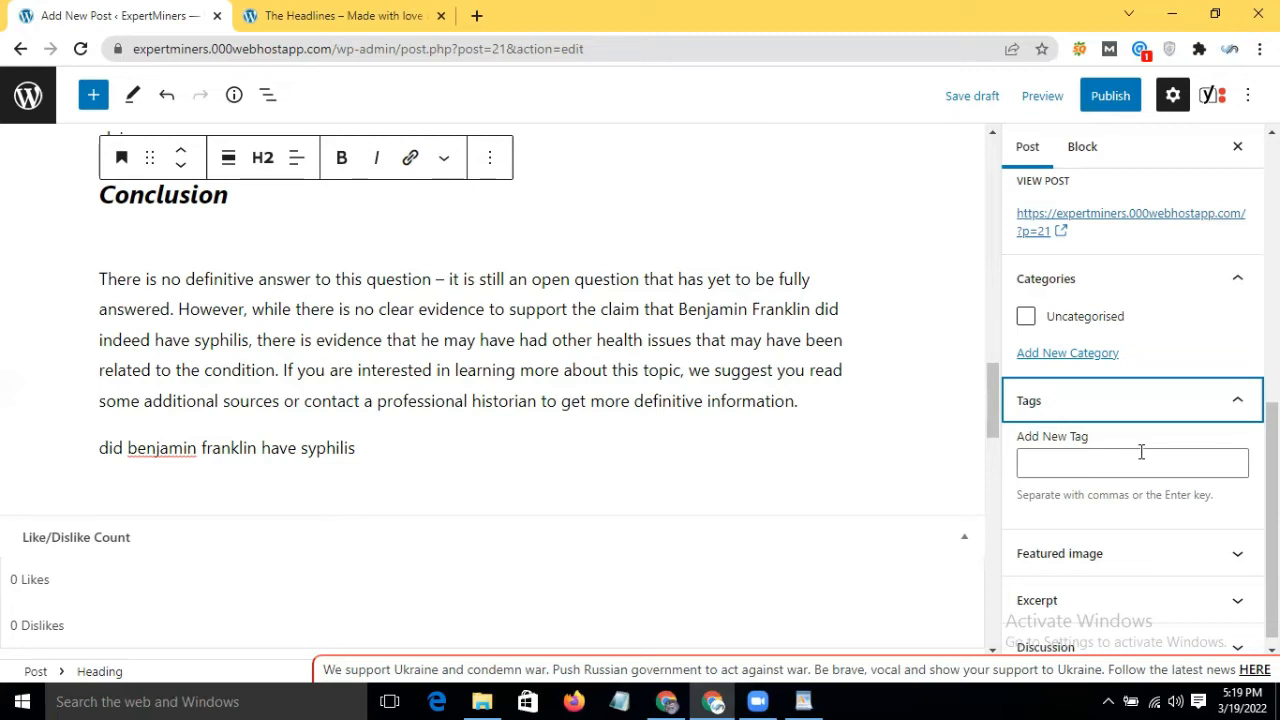
Upload the image "DIY Your Hair At Home Tips" from the Downloads folder for the post's featured image
{"action": "left_click", "coordinate": [1187, 553]}
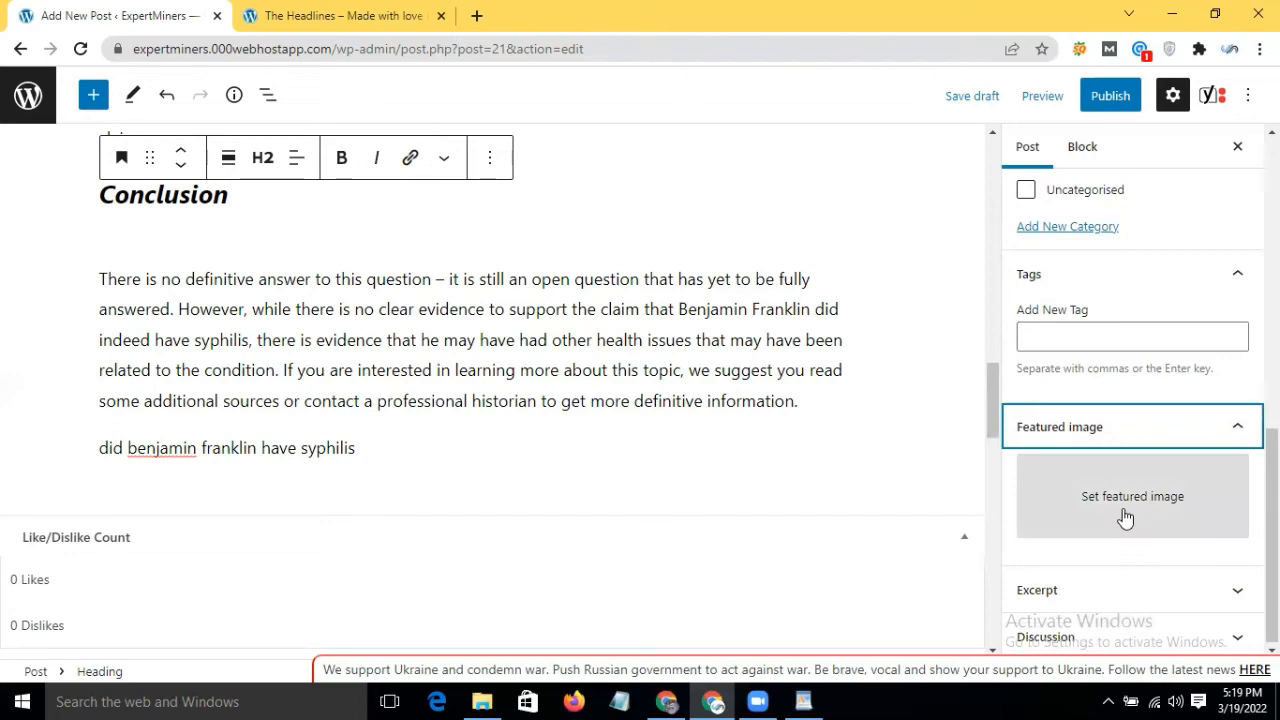
{"action": "left_click", "coordinate": [1126, 516]}
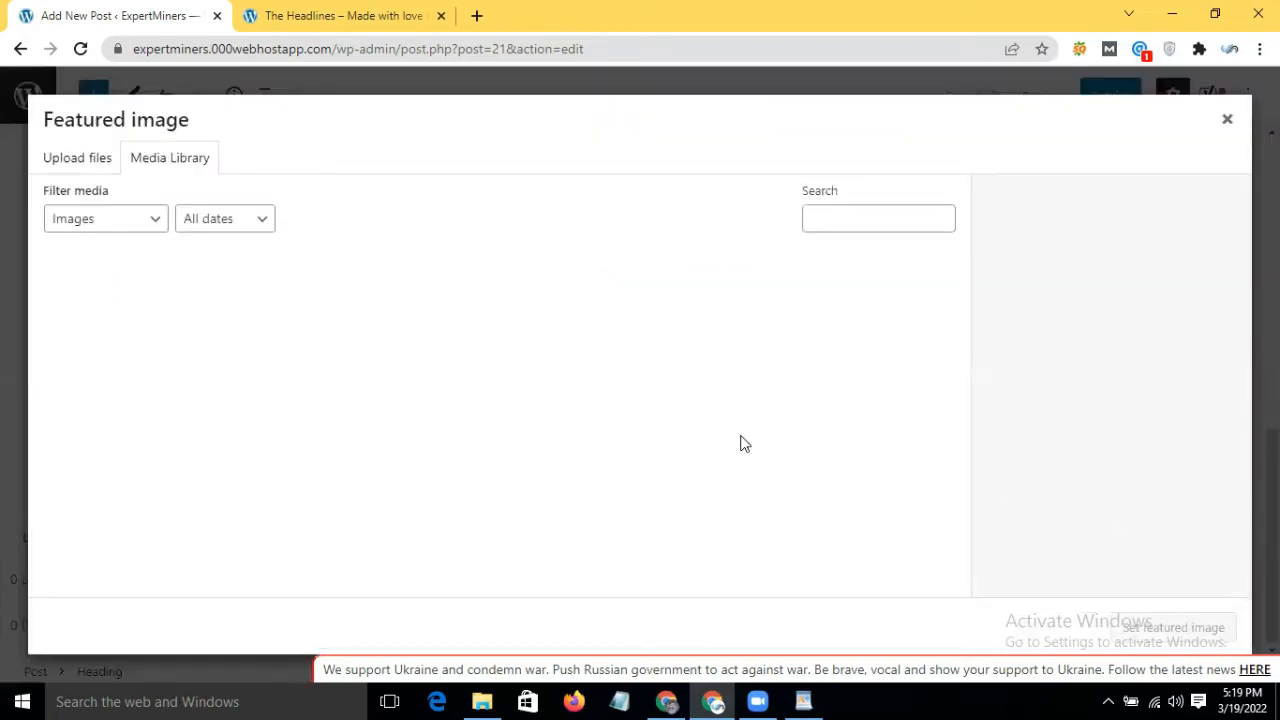
{"action": "left_click", "coordinate": [80, 172]}
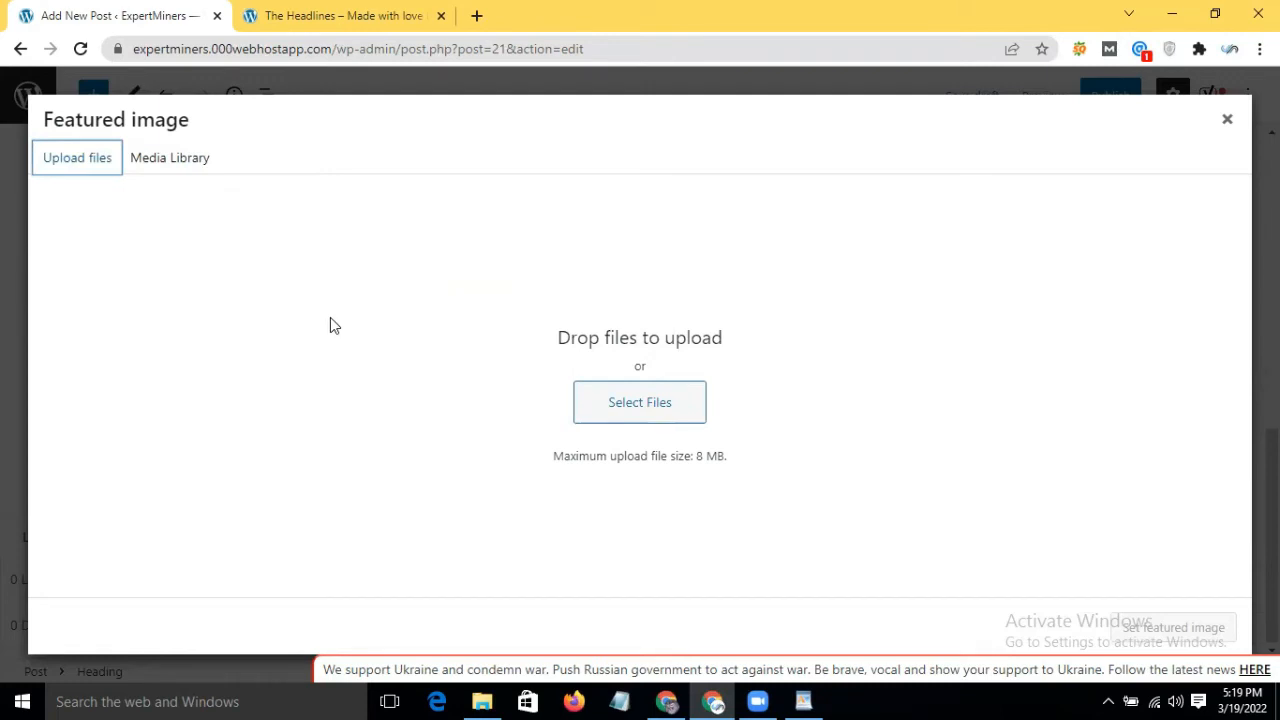
{"action": "left_click", "coordinate": [613, 403]}
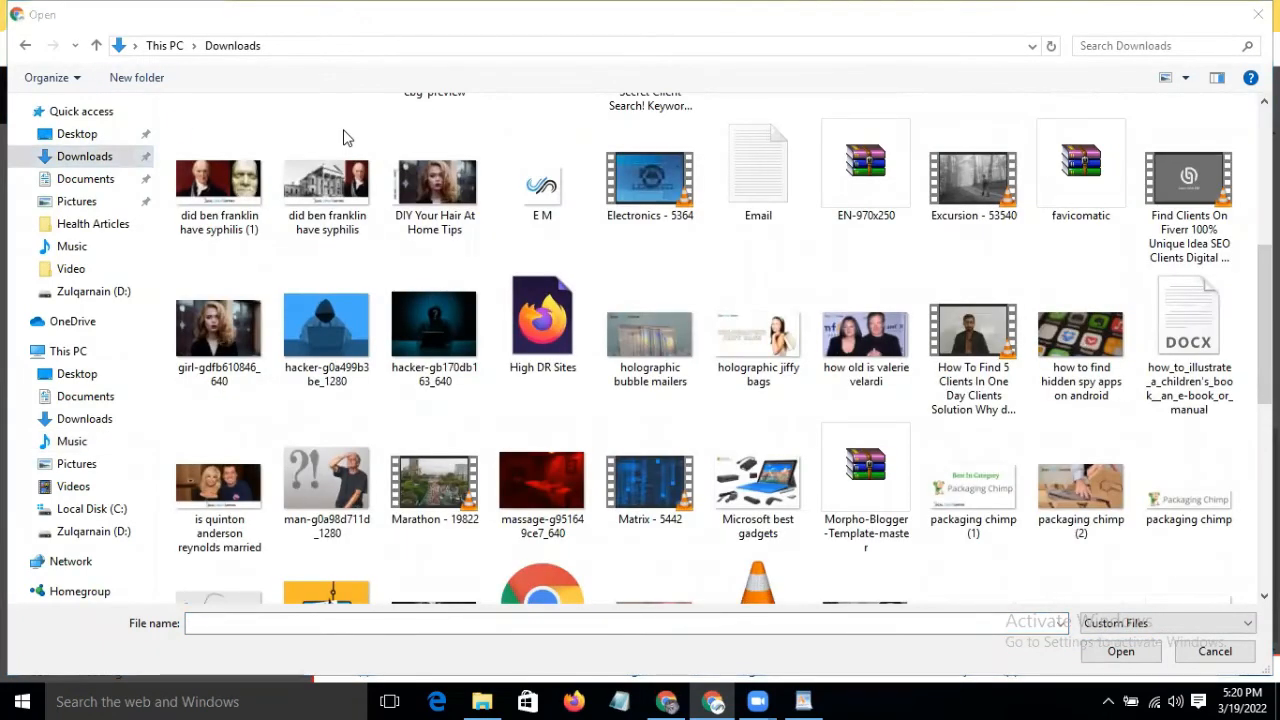
{"action": "left_click", "coordinate": [435, 190]}
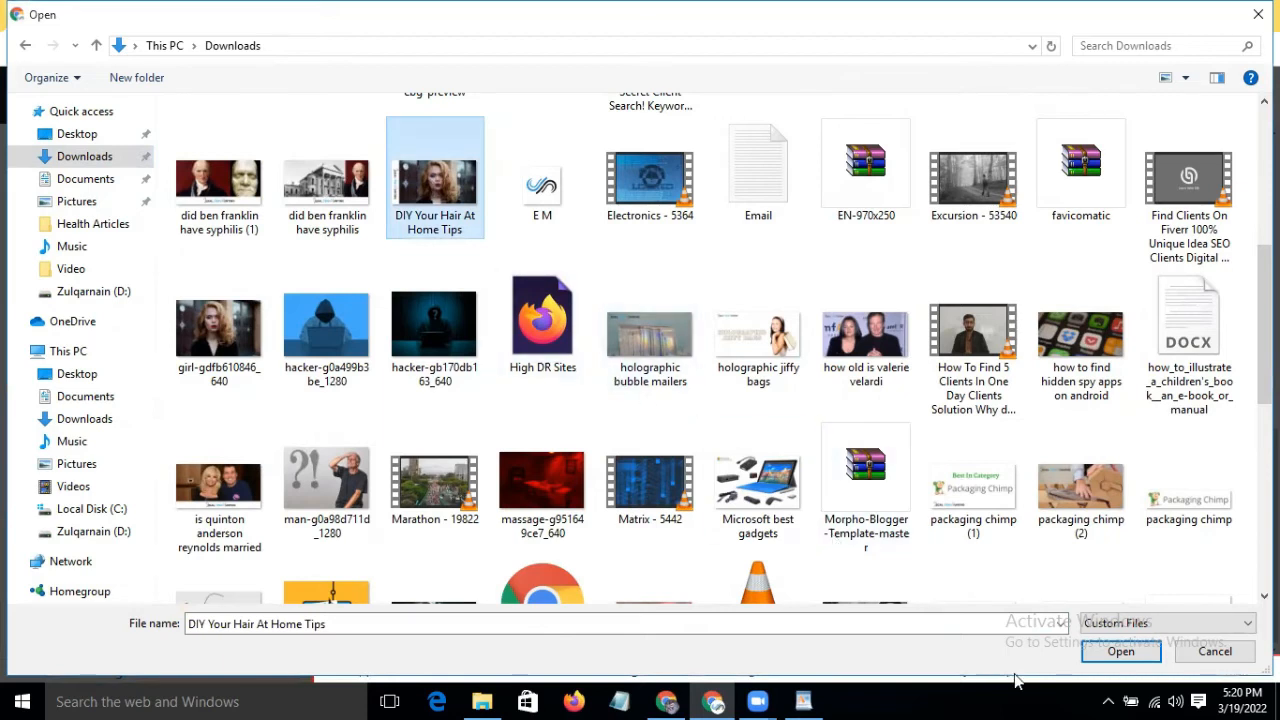
{"action": "left_click", "coordinate": [1125, 651]}
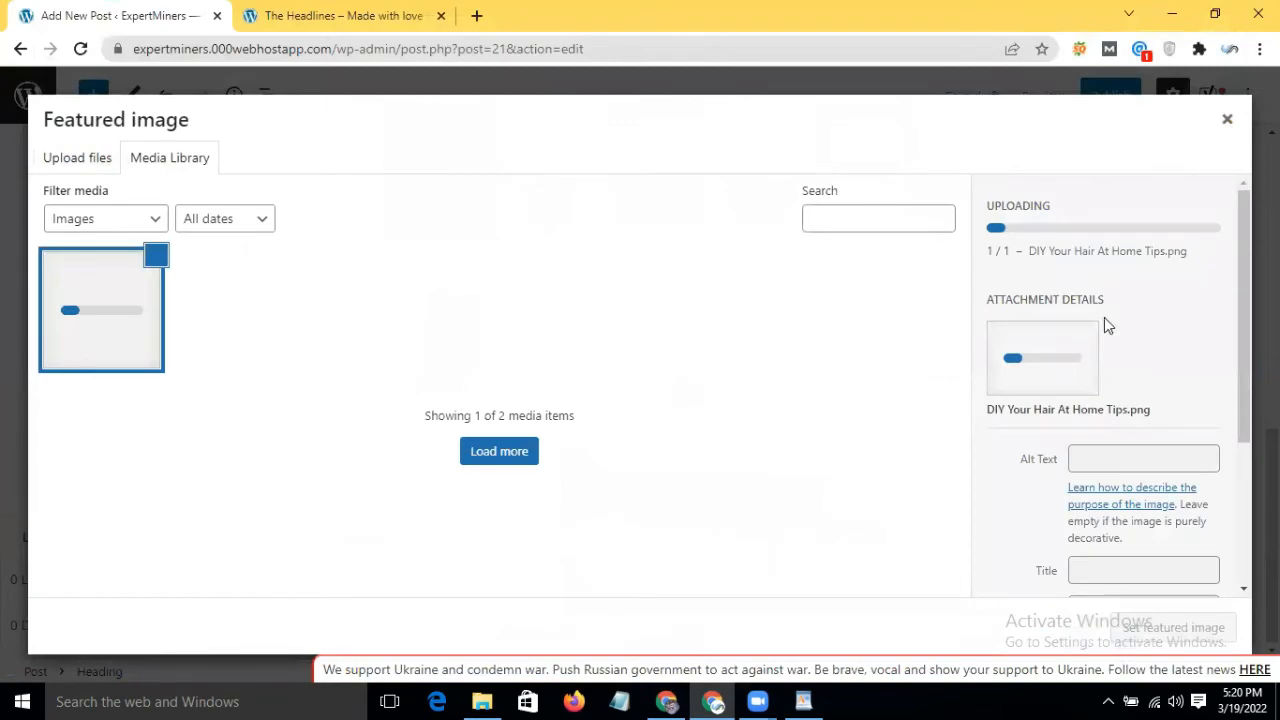
Look over the uploaded image's attachment details and set it as the post's featured image
{"action": "scroll", "coordinate": [1157, 443], "scroll_direction": "down", "scroll_amount": 1}
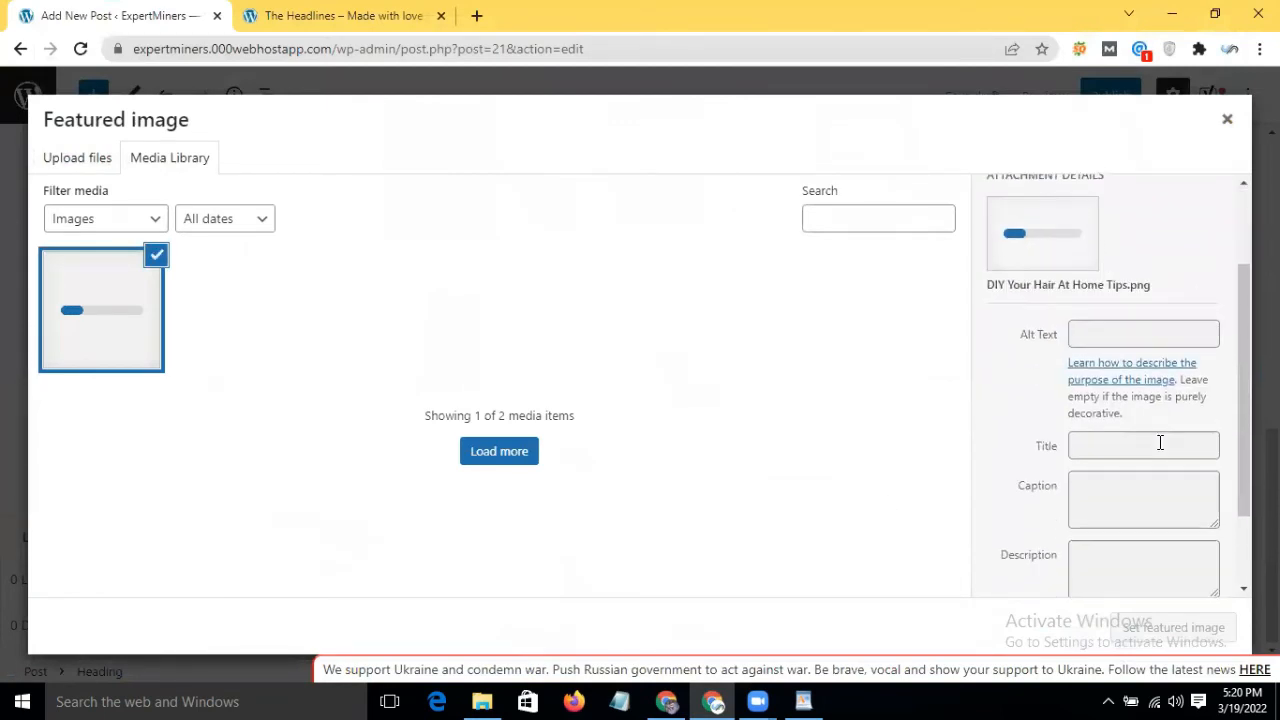
{"action": "scroll", "coordinate": [1147, 450], "scroll_direction": "down", "scroll_amount": 1}
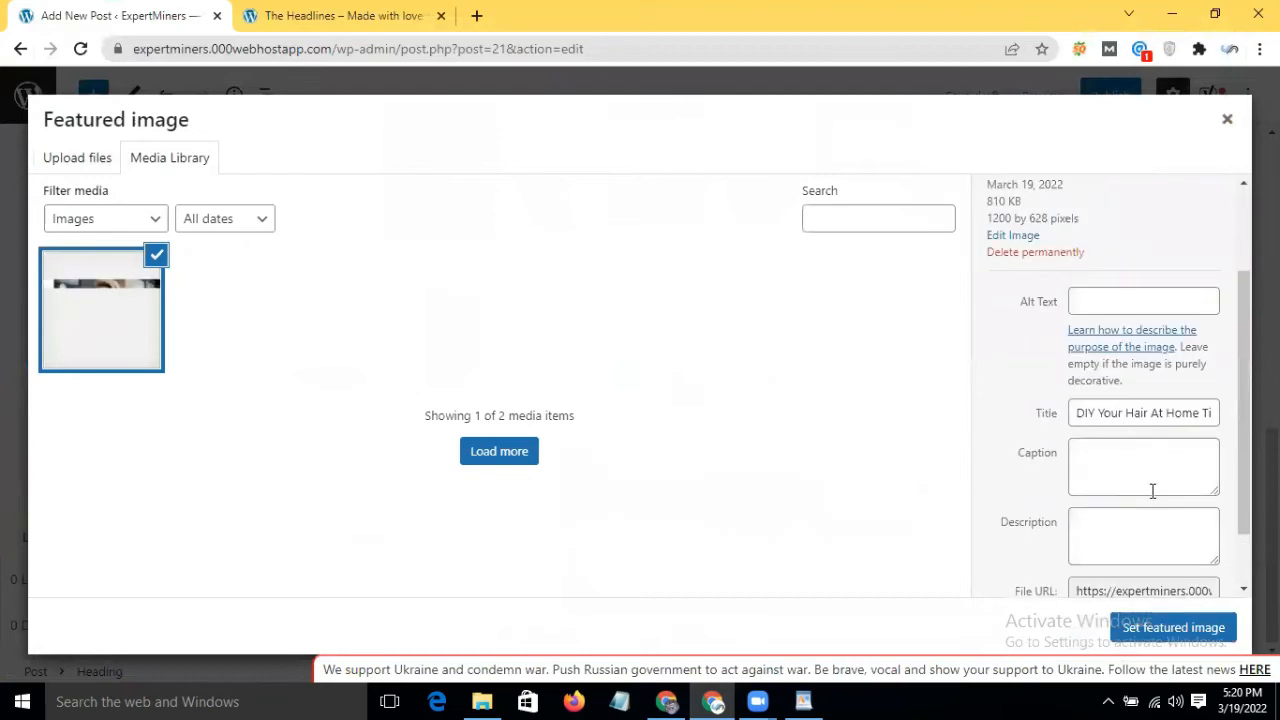
{"action": "scroll", "coordinate": [1152, 491], "scroll_direction": "down", "scroll_amount": 1}
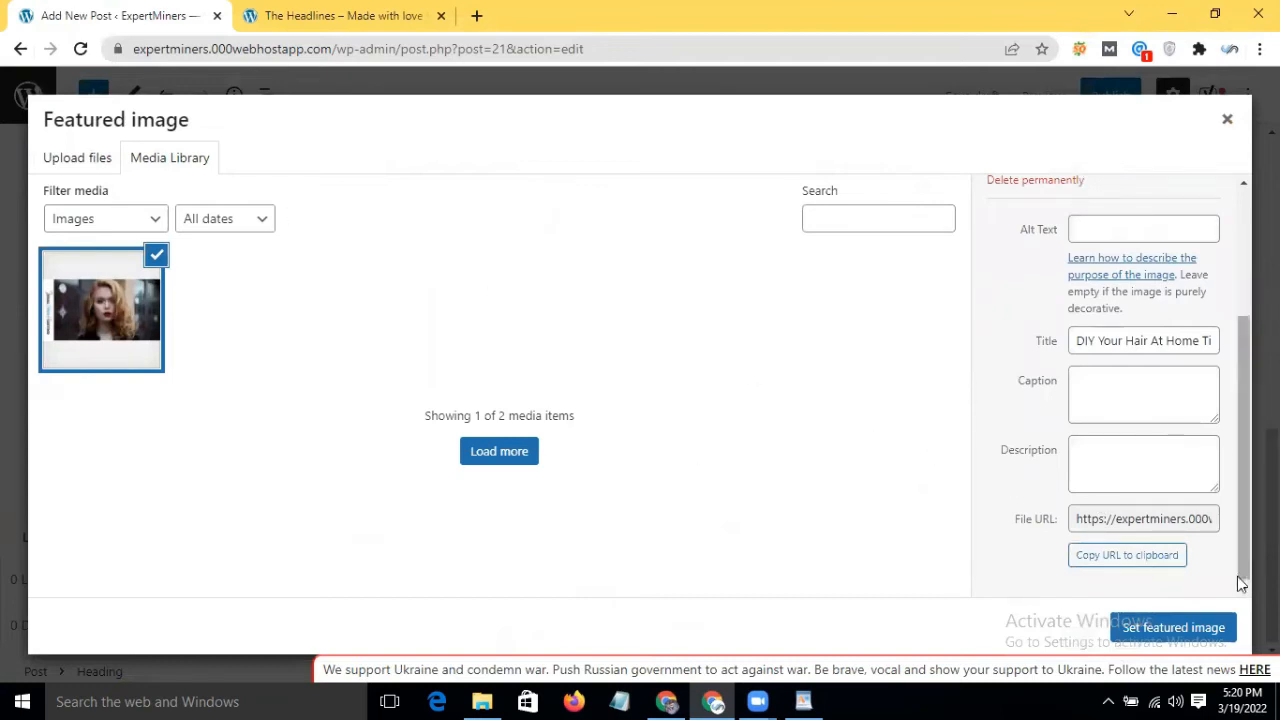
{"action": "left_click", "coordinate": [1197, 640]}
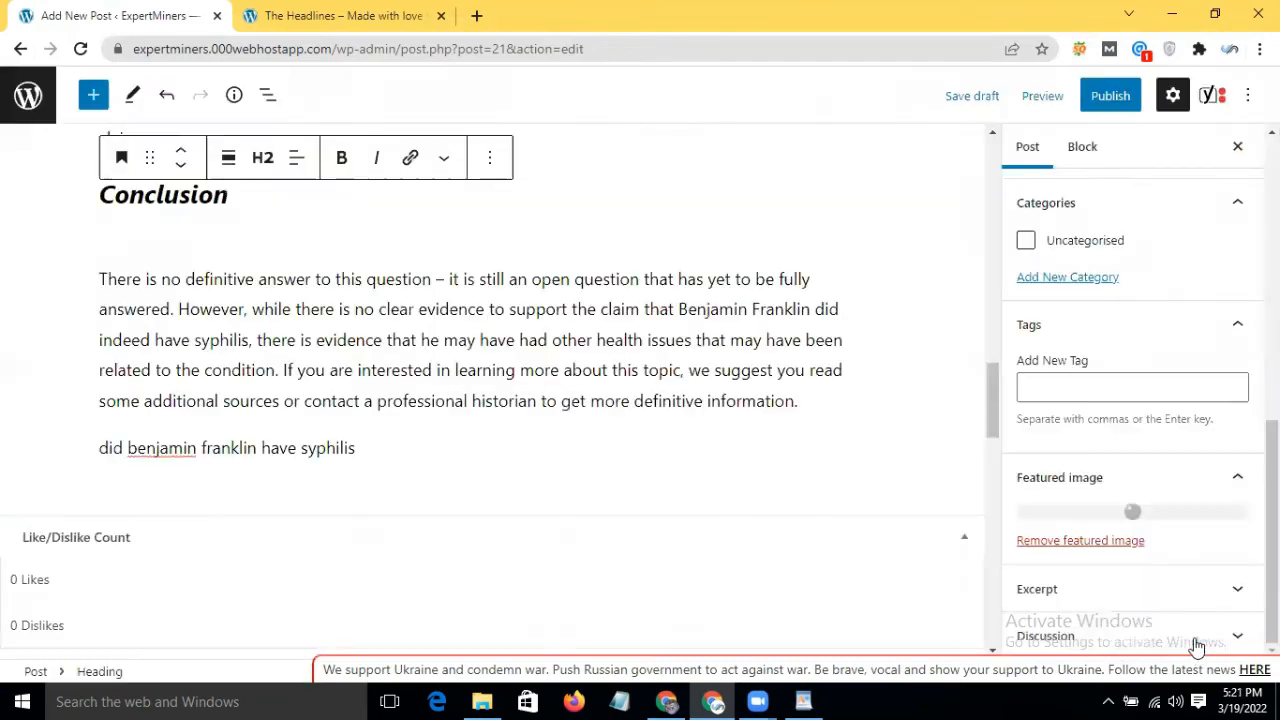
Publish the post immediately with public visibility and confirm the publication
{"action": "scroll", "coordinate": [1087, 465], "scroll_direction": "up", "scroll_amount": 5}
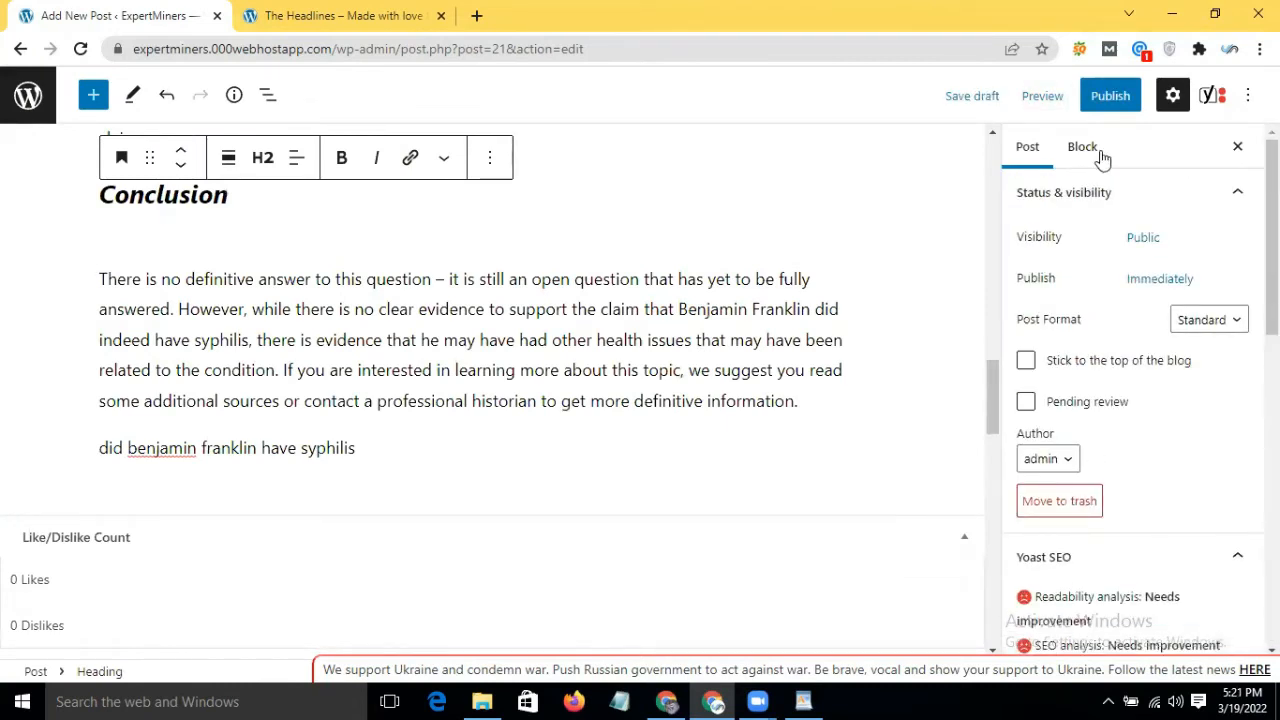
{"action": "left_click", "coordinate": [1108, 100]}
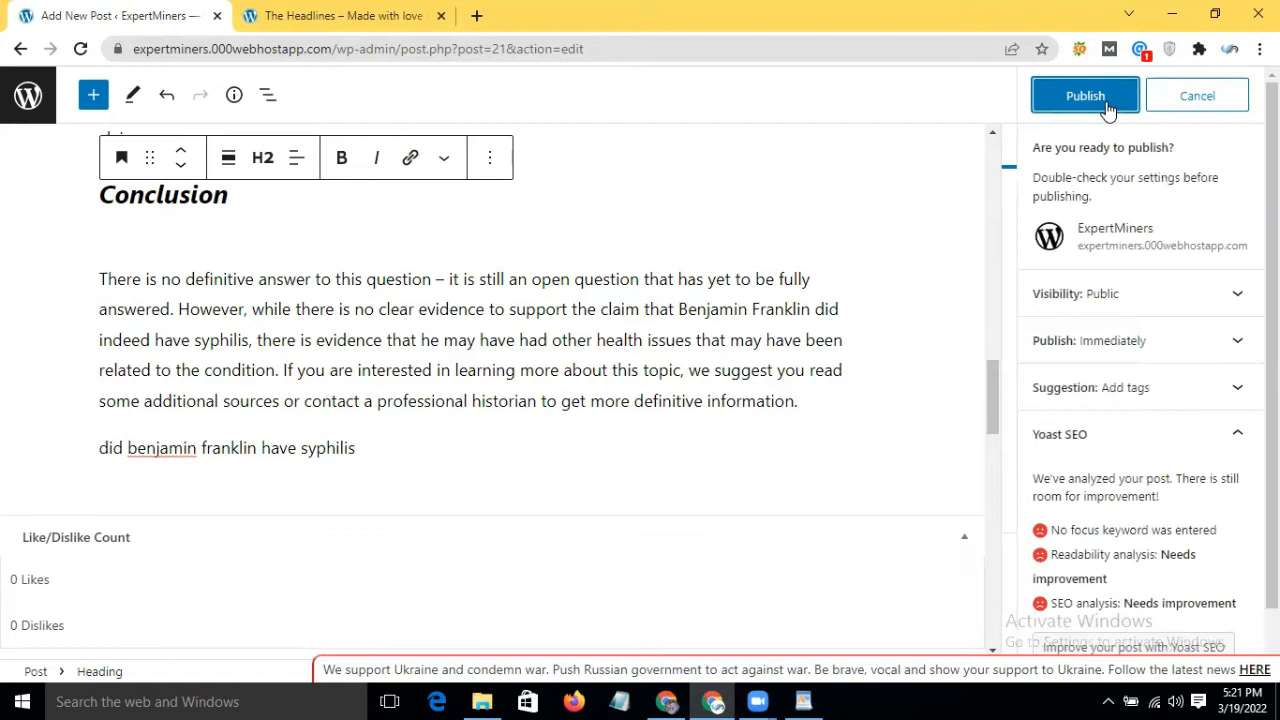
{"action": "left_click", "coordinate": [1108, 103]}
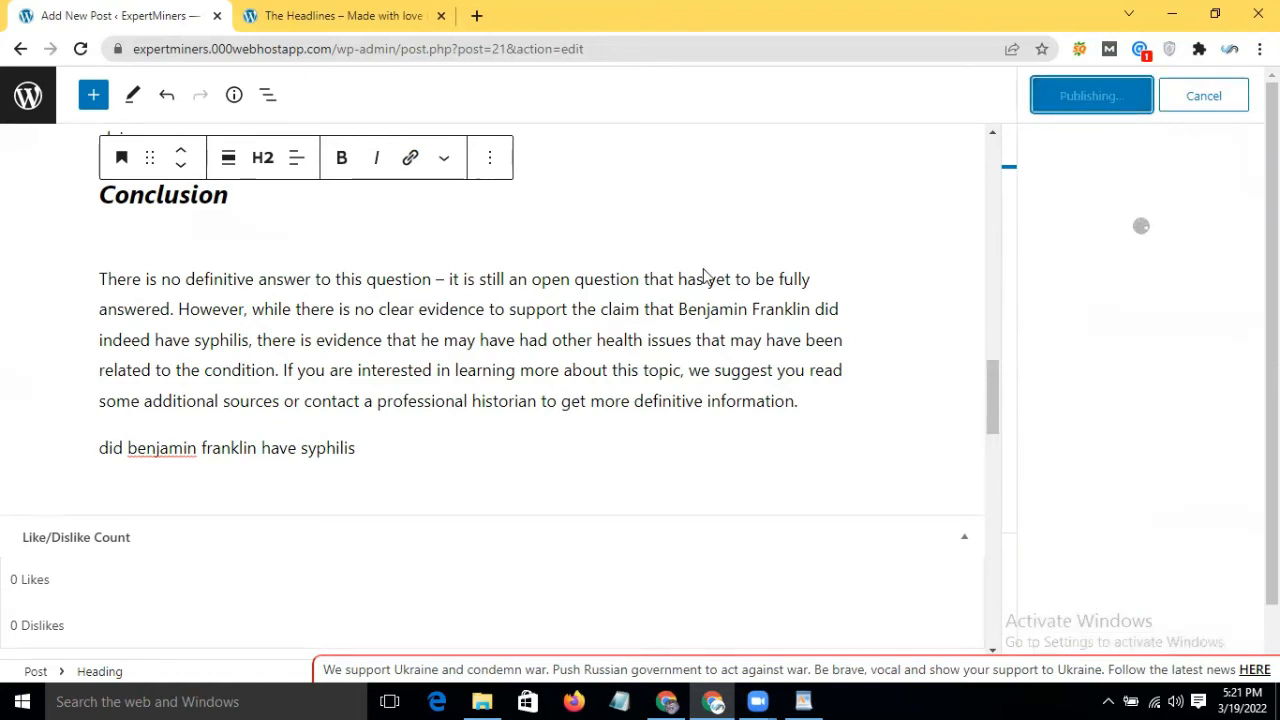
{"action": "scroll", "coordinate": [480, 310], "scroll_direction": "up", "scroll_amount": 4}
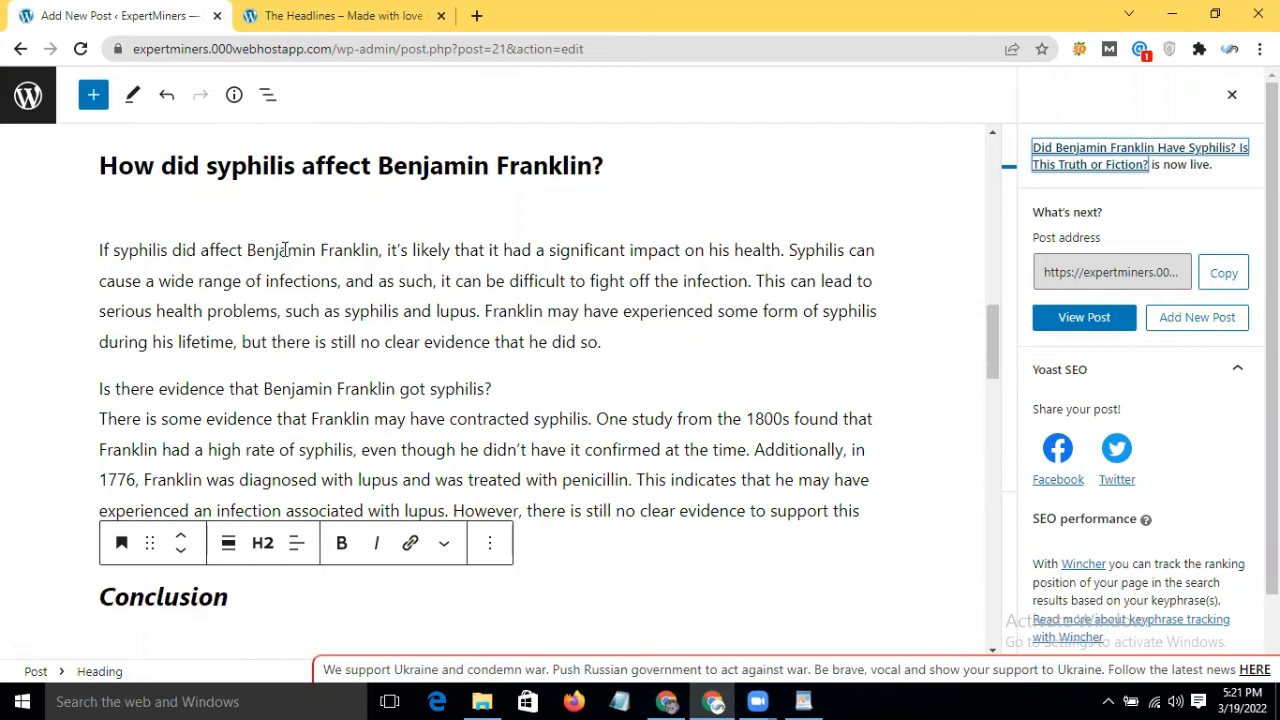
{"action": "double_click", "coordinate": [275, 250]}
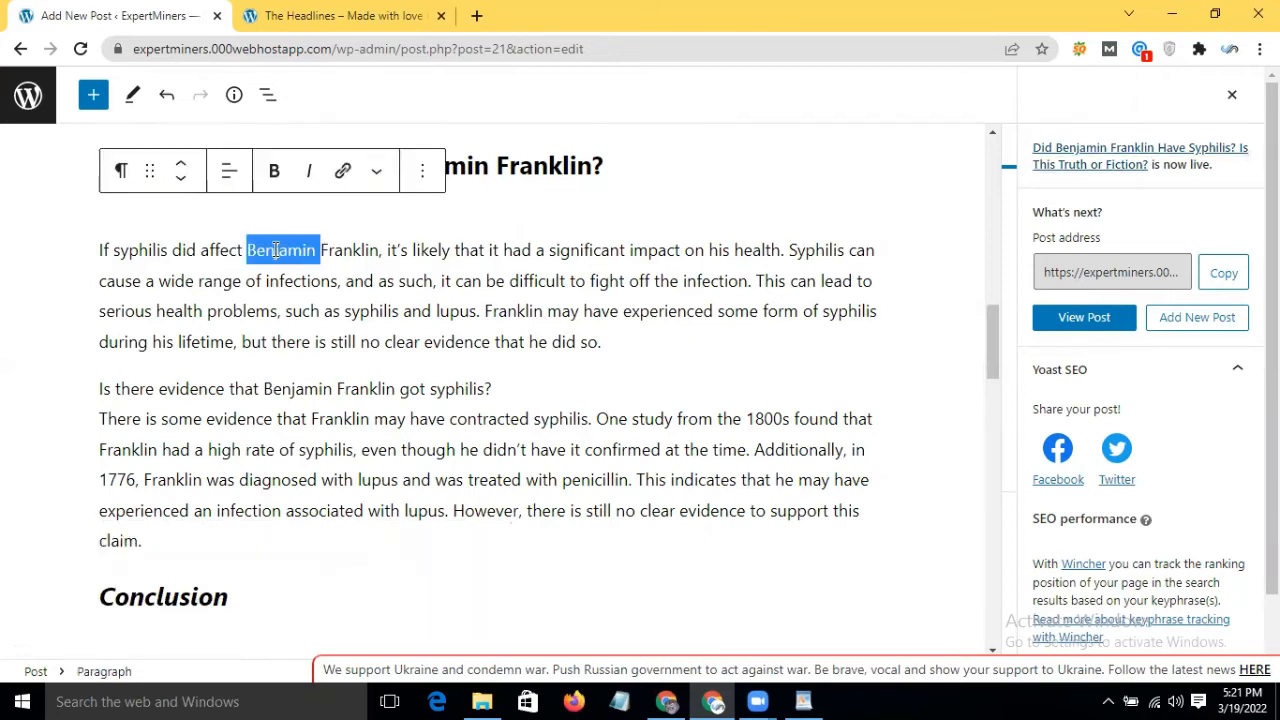
{"action": "right_click", "coordinate": [277, 254]}
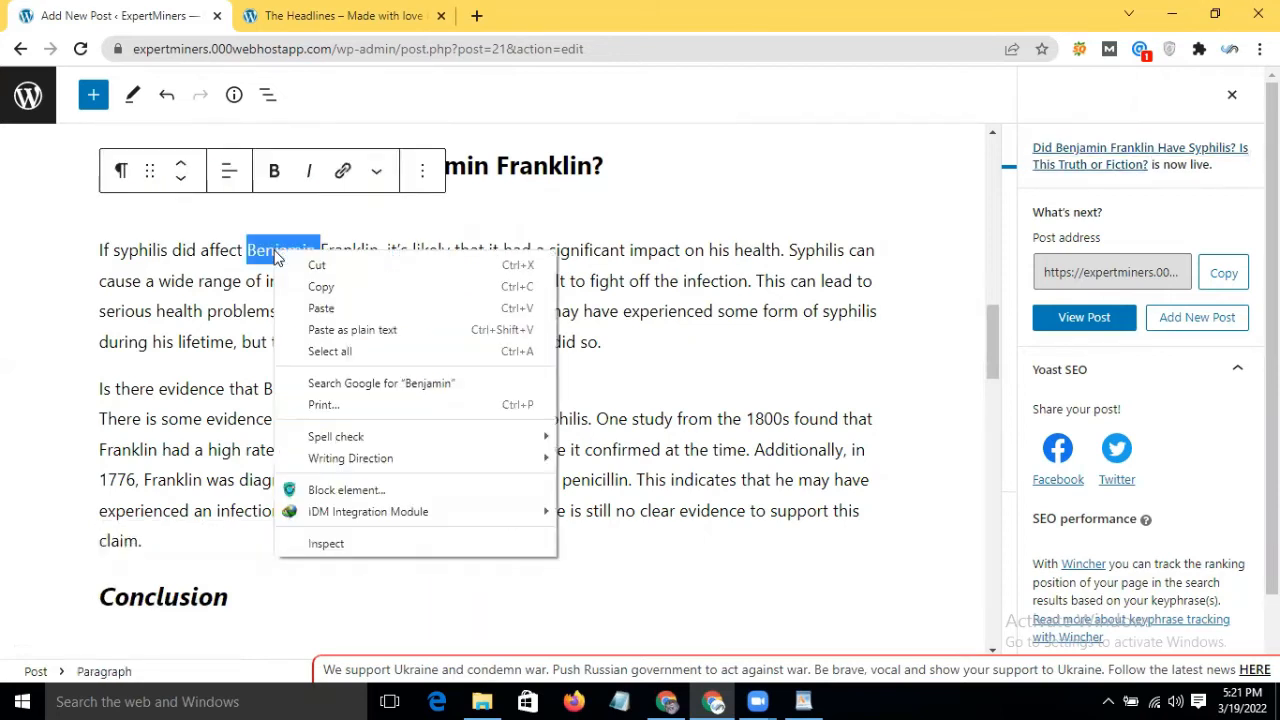
{"action": "left_click", "coordinate": [342, 177]}
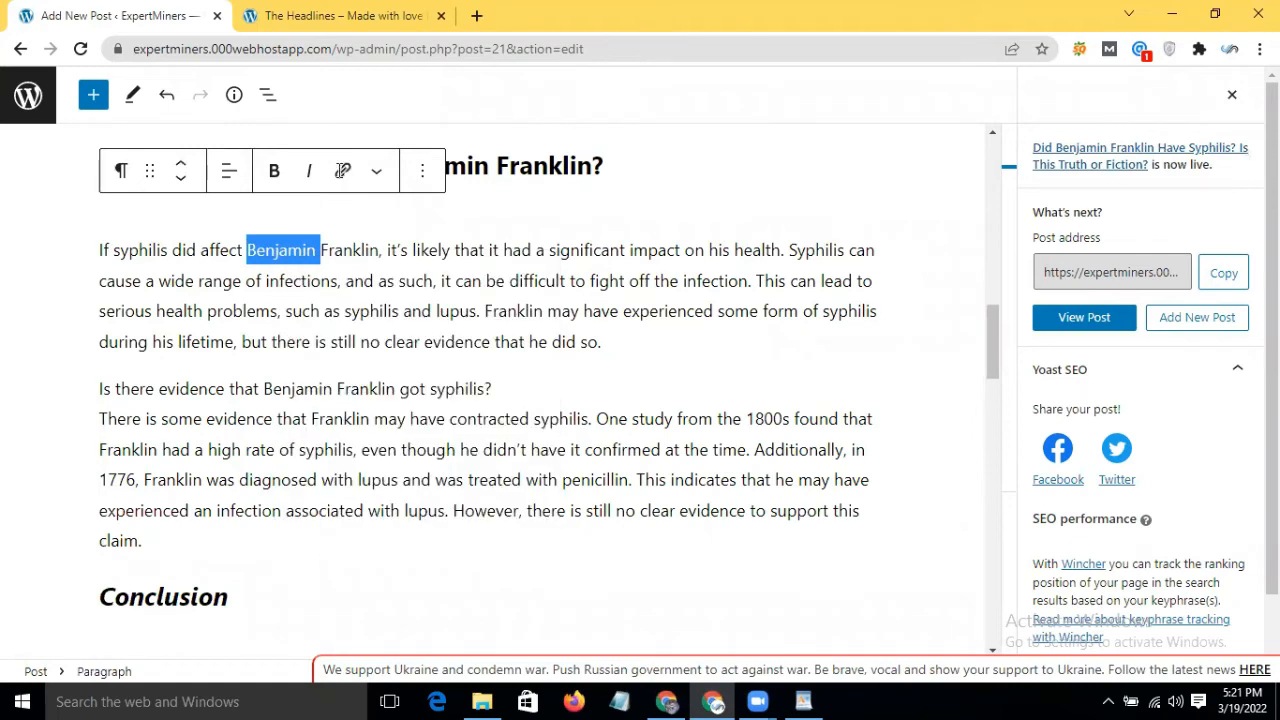
{"action": "left_click", "coordinate": [343, 178]}
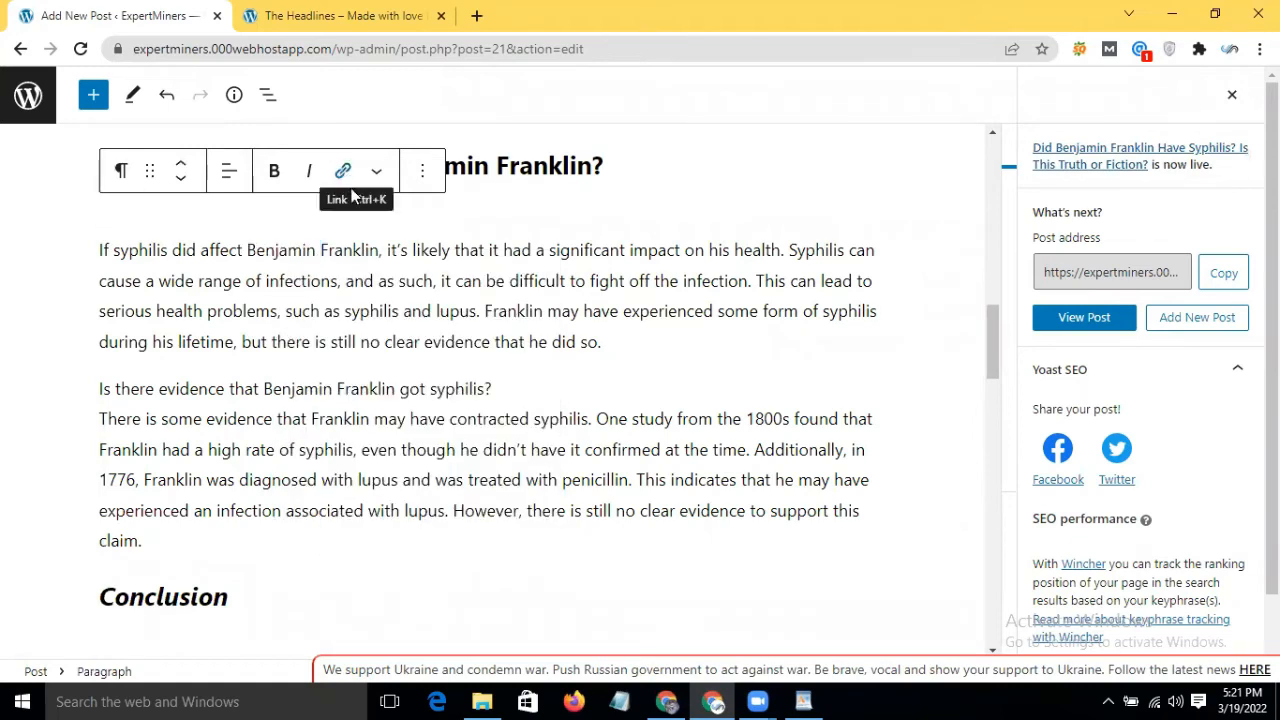
{"action": "triple_click", "coordinate": [342, 252]}
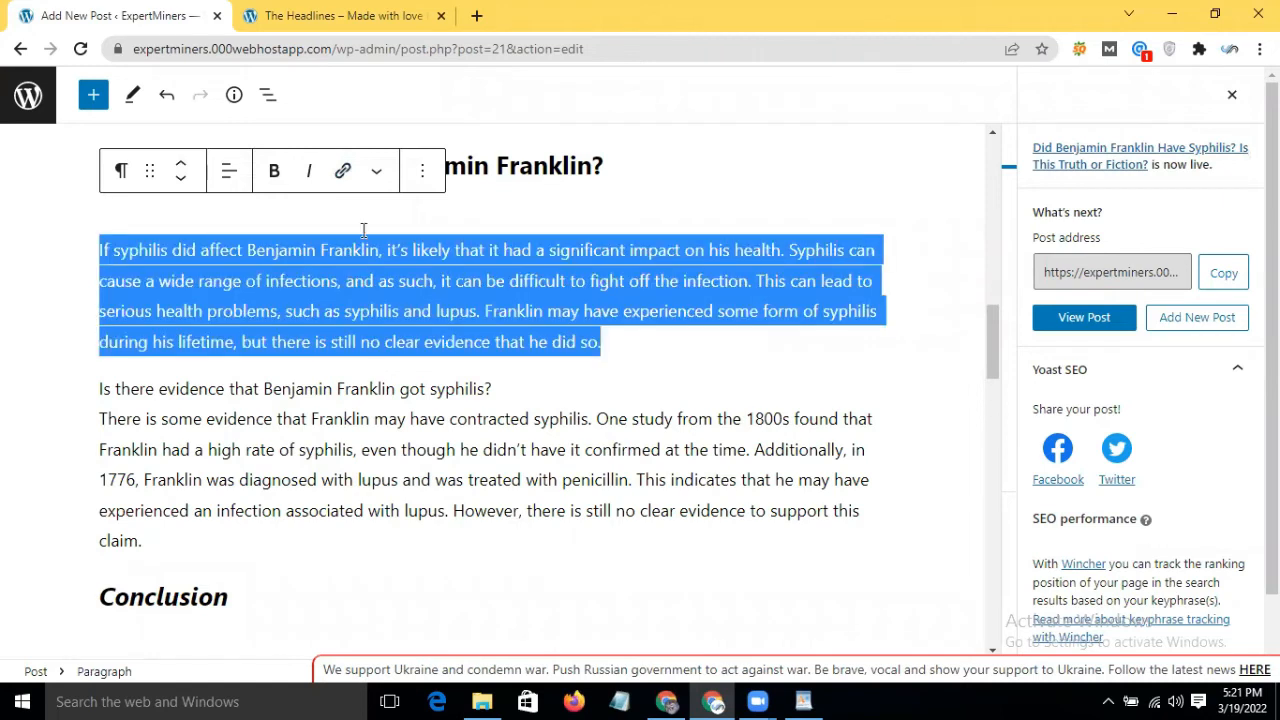
{"action": "double_click", "coordinate": [355, 248]}
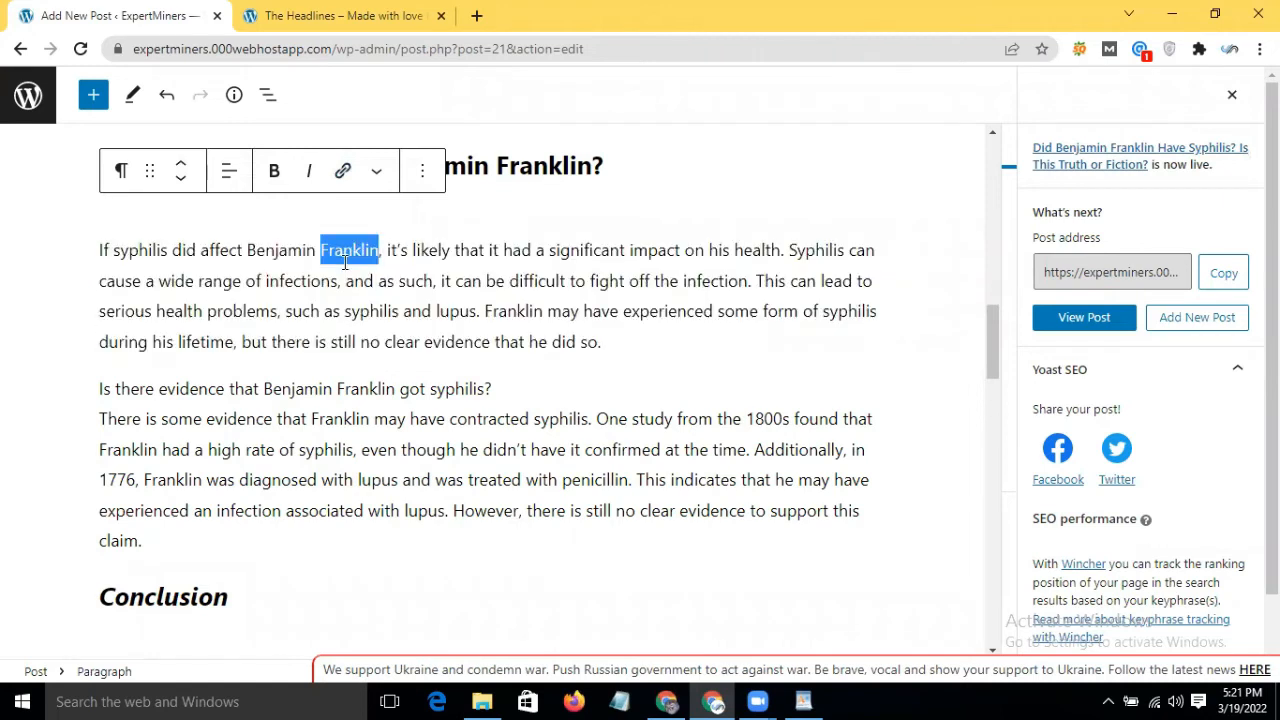
{"action": "left_click", "coordinate": [343, 172]}
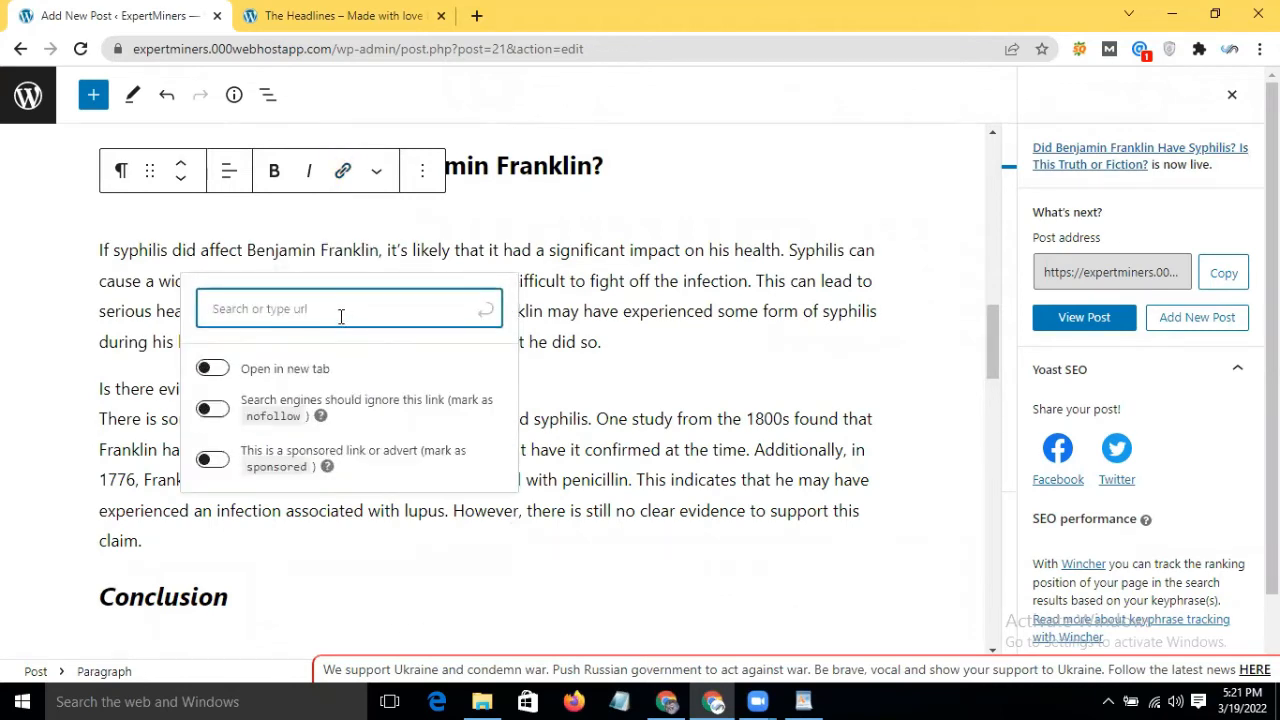
{"action": "left_click", "coordinate": [1071, 18]}
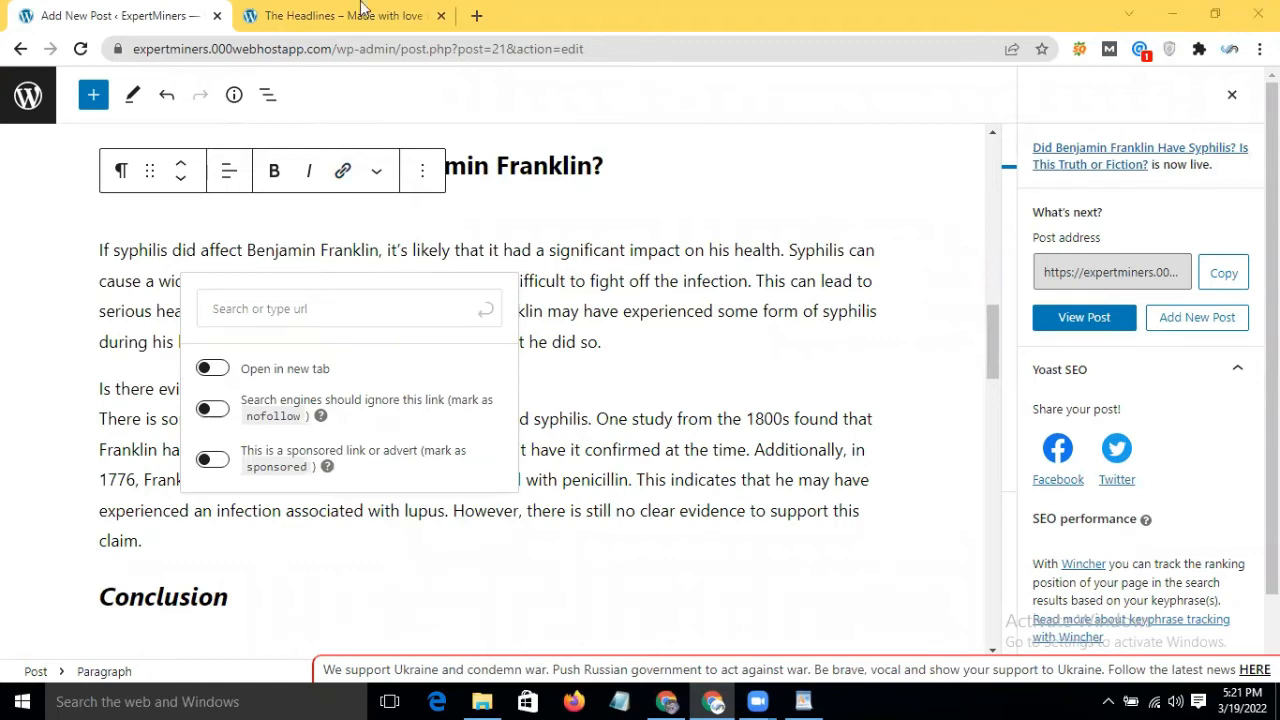
{"action": "left_click", "coordinate": [330, 15]}
{"action": "left_click", "coordinate": [297, 49]}
{"action": "key", "text": "ctrl+c"}
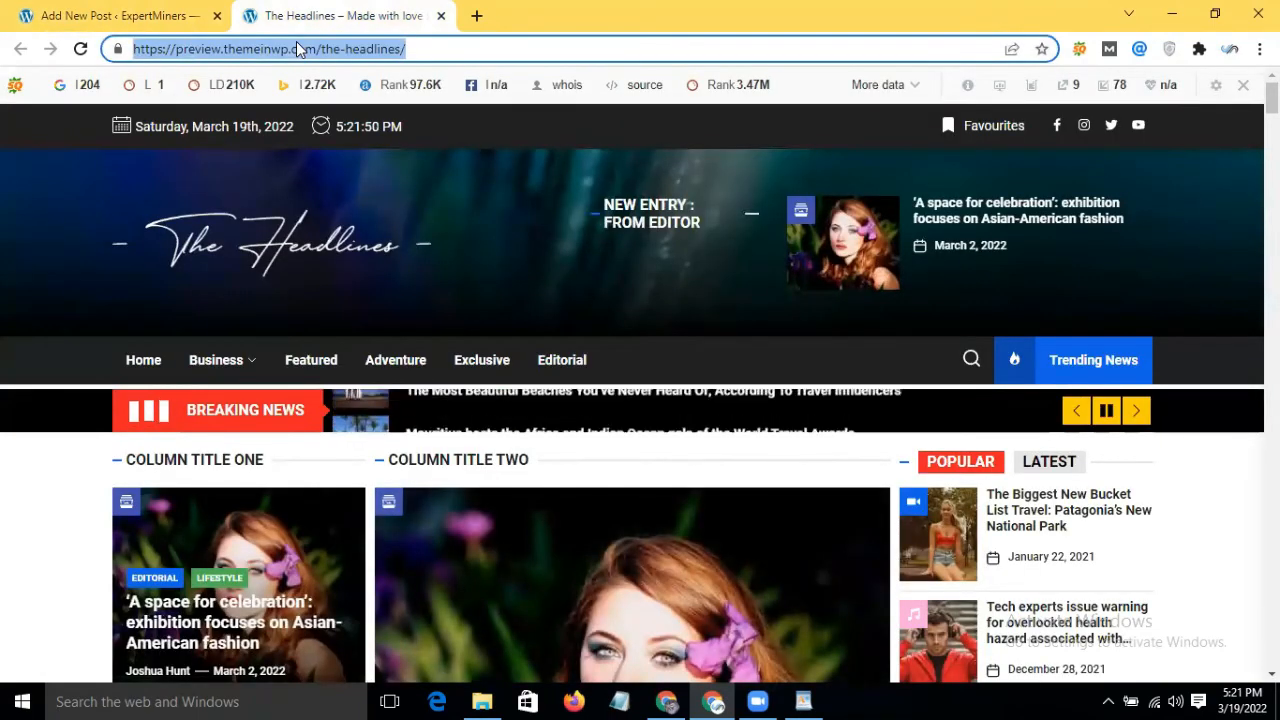
{"action": "left_click", "coordinate": [175, 16]}
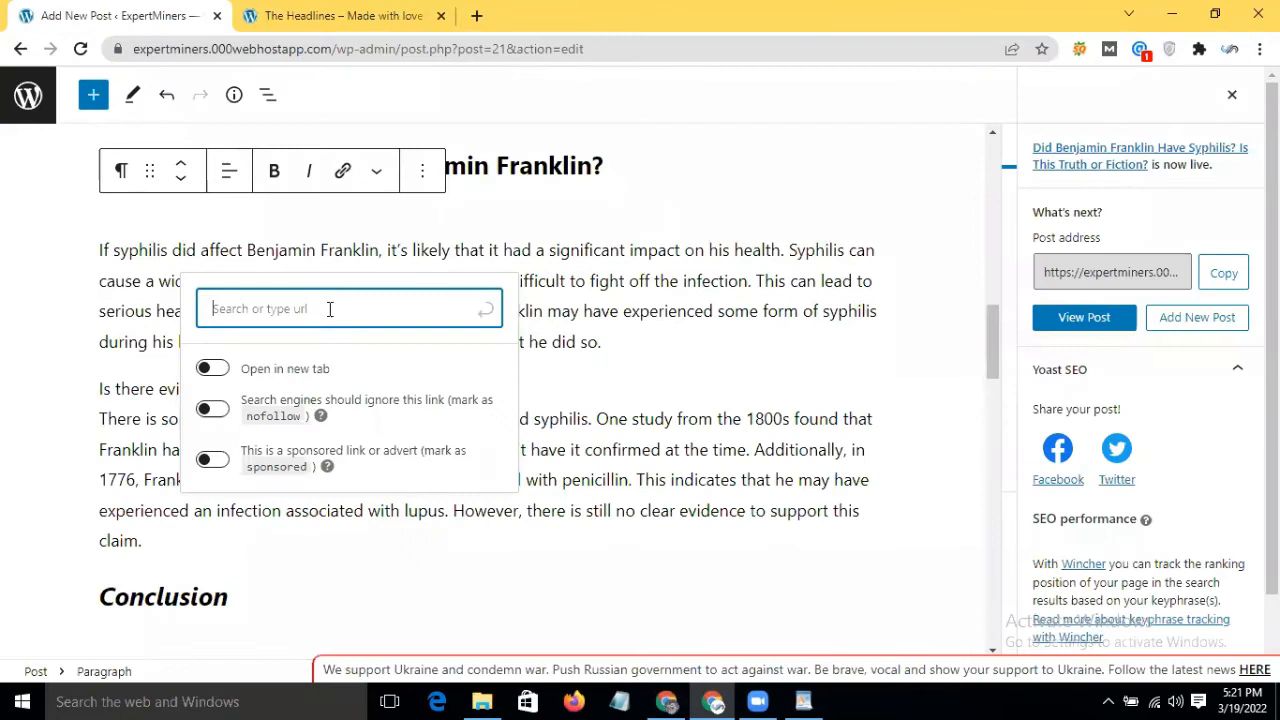
{"action": "key", "text": "ctrl+v"}
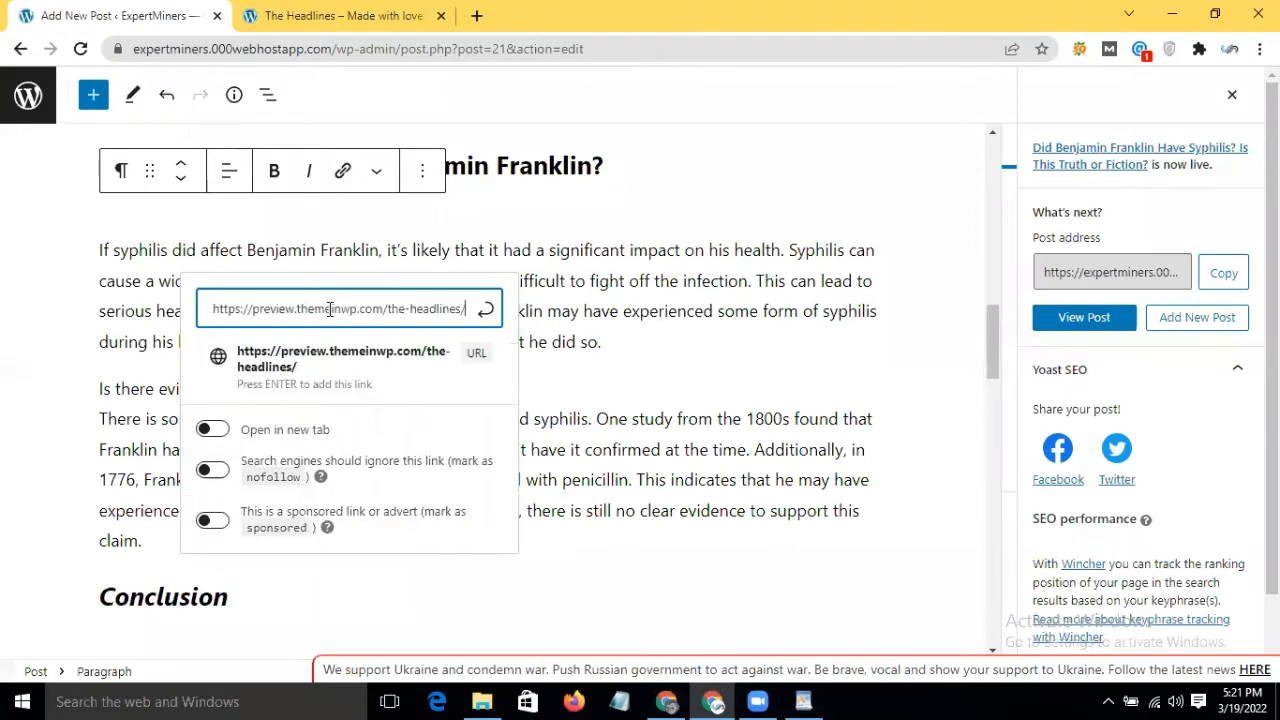
{"action": "left_click", "coordinate": [471, 366]}
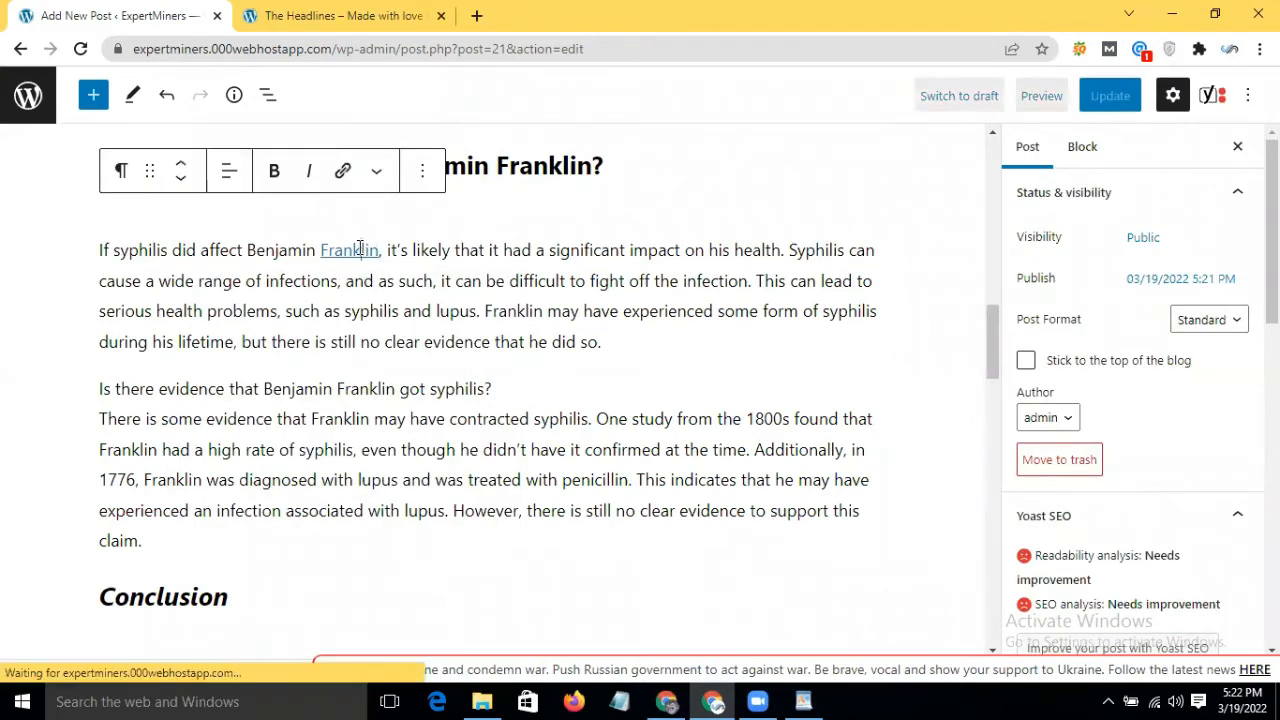
Set the "Franklin" link to open in a new tab and update the post
{"action": "right_click", "coordinate": [362, 253]}
{"action": "left_click", "coordinate": [360, 252]}
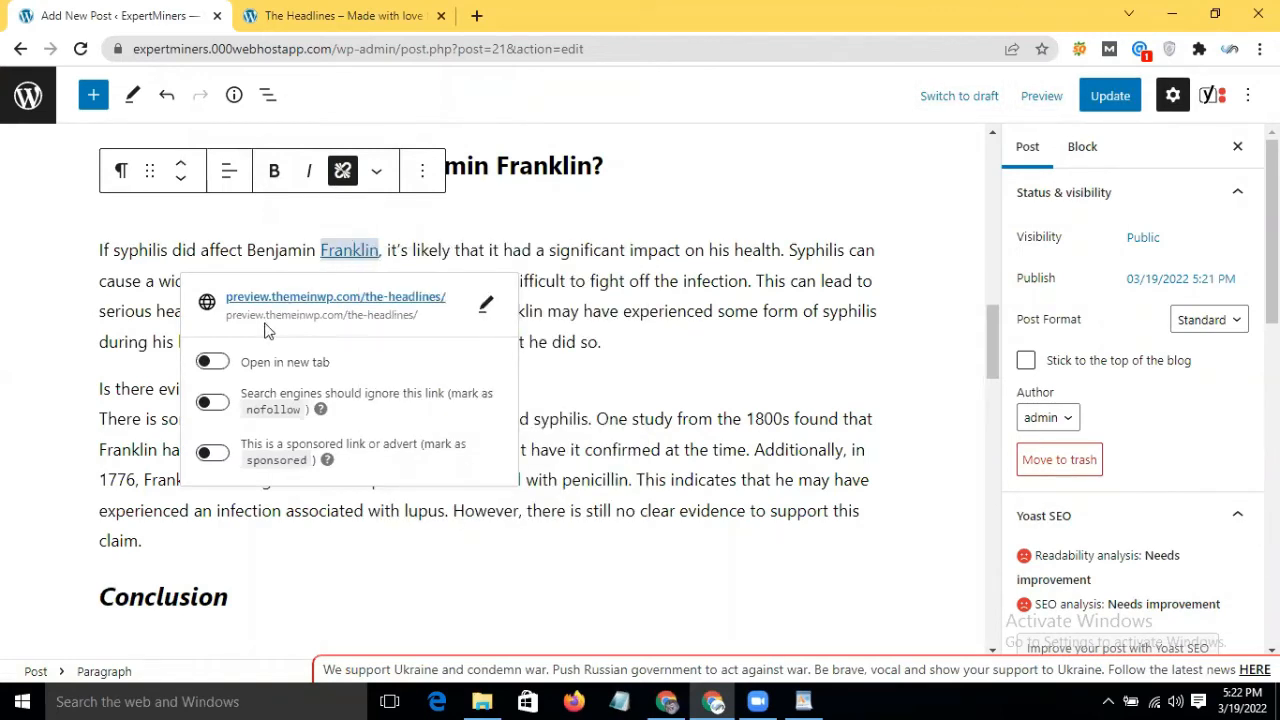
{"action": "left_click", "coordinate": [214, 361]}
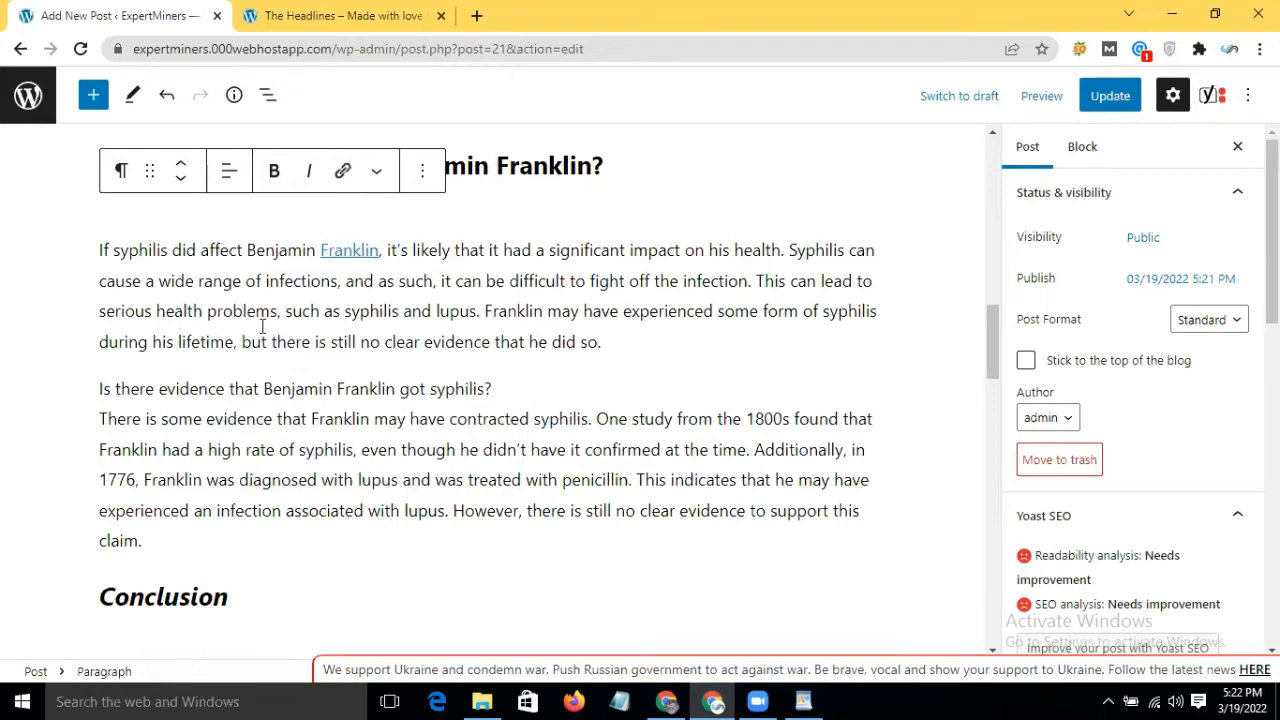
{"action": "left_click", "coordinate": [358, 255]}
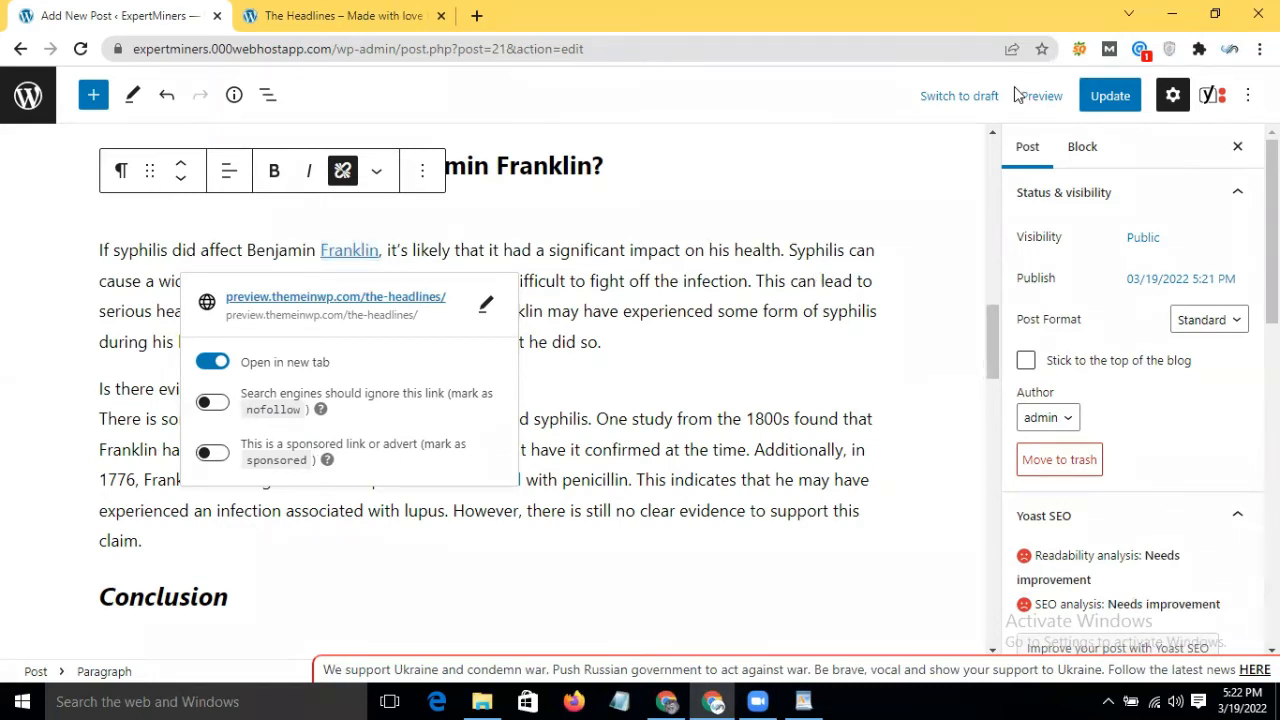
{"action": "left_click", "coordinate": [1118, 100]}
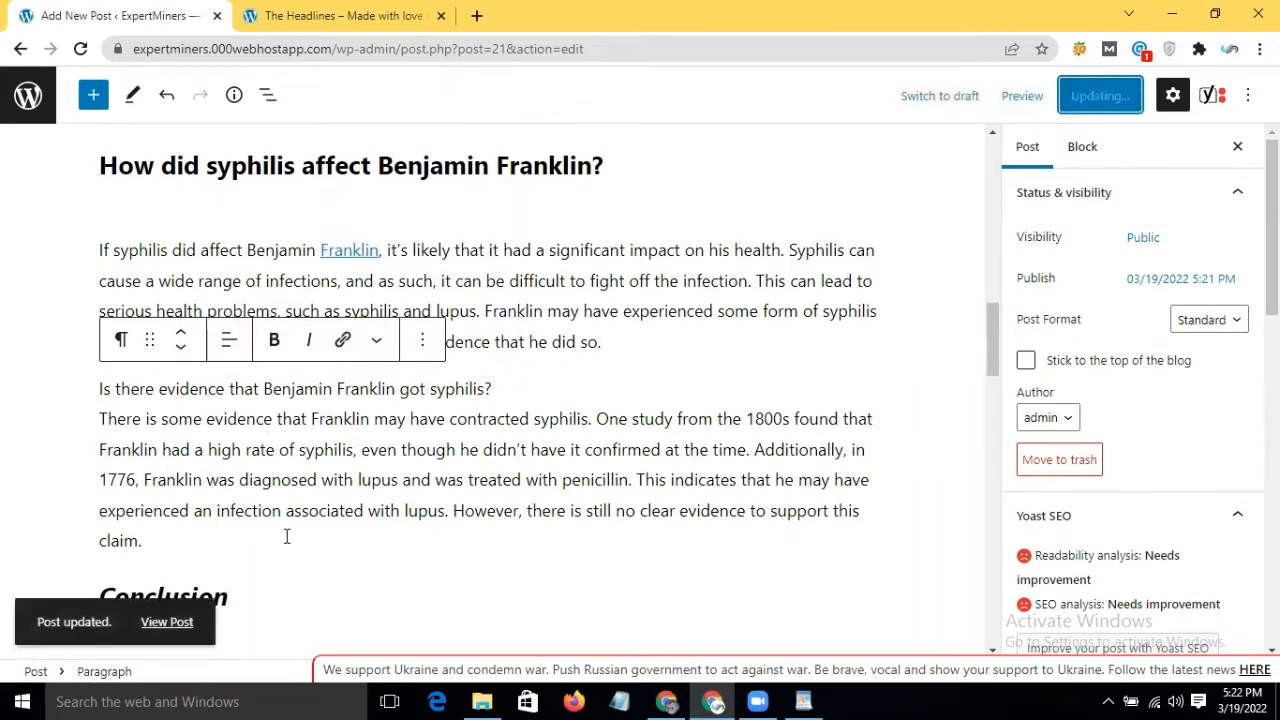
View the published post and examine its featured image, linked text, author box, reactions, ratings and comment form
{"action": "left_click", "coordinate": [166, 622]}
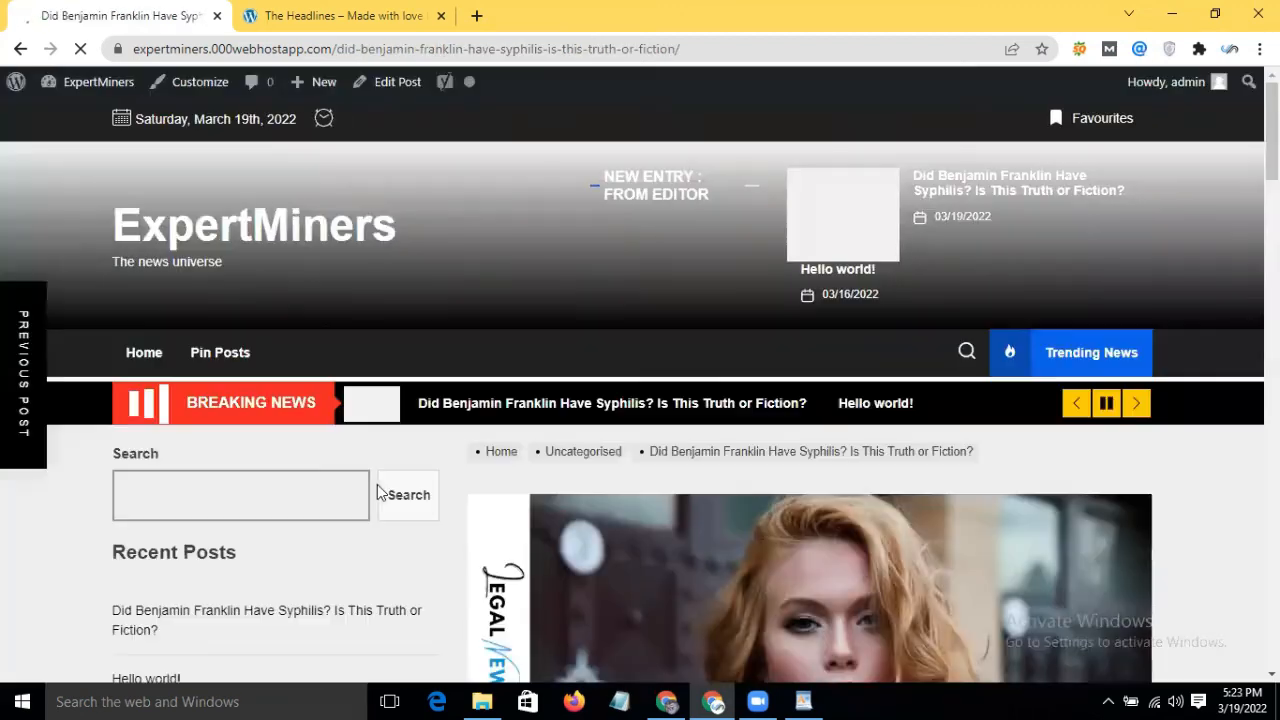
{"action": "scroll", "coordinate": [484, 484], "scroll_direction": "down", "scroll_amount": 3}
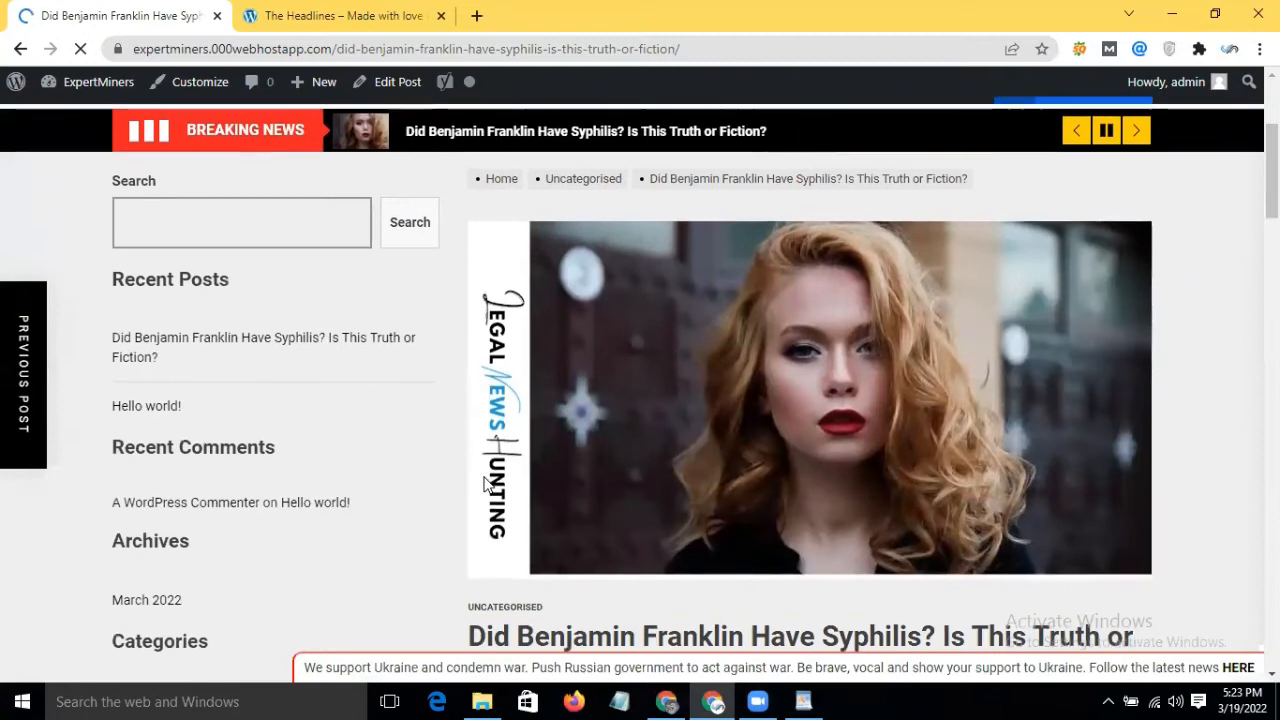
{"action": "scroll", "coordinate": [484, 484], "scroll_direction": "down", "scroll_amount": 1}
{"action": "scroll", "coordinate": [485, 478], "scroll_direction": "down", "scroll_amount": 1}
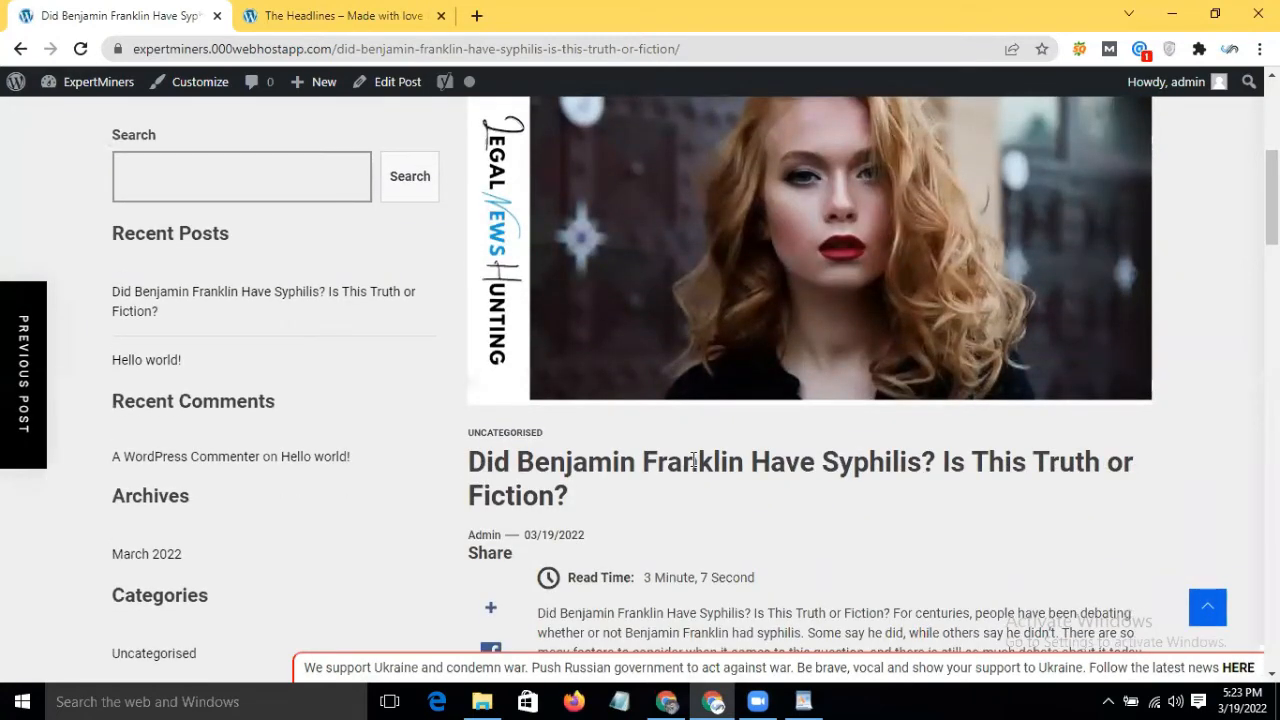
{"action": "scroll", "coordinate": [789, 326], "scroll_direction": "up", "scroll_amount": 3}
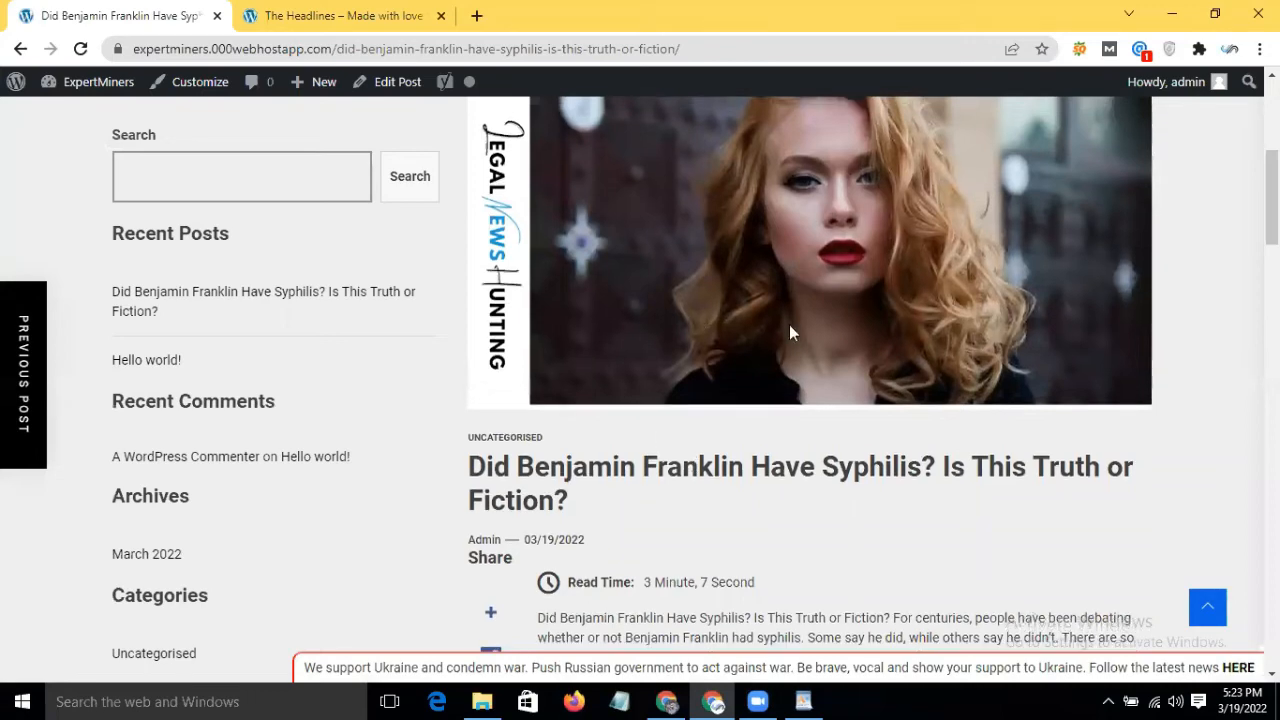
{"action": "scroll", "coordinate": [677, 358], "scroll_direction": "down", "scroll_amount": 4}
{"action": "scroll", "coordinate": [676, 358], "scroll_direction": "down", "scroll_amount": 5}
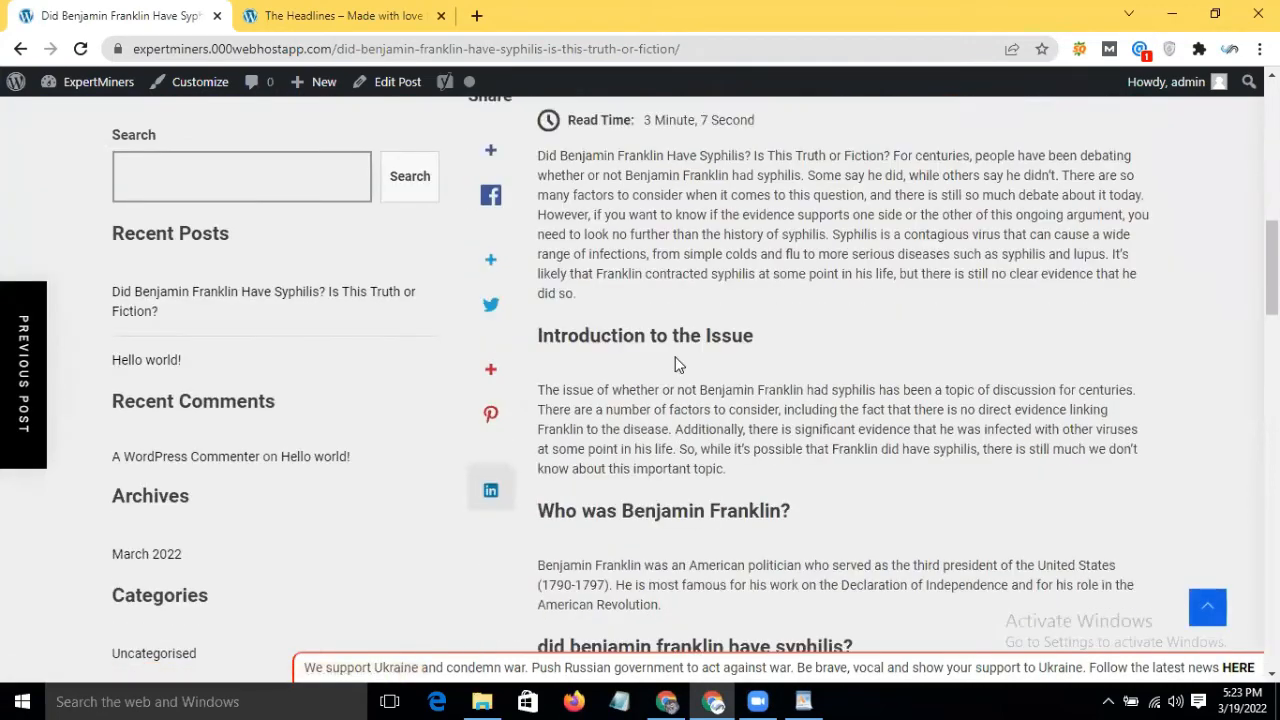
{"action": "scroll", "coordinate": [675, 365], "scroll_direction": "down", "scroll_amount": 3}
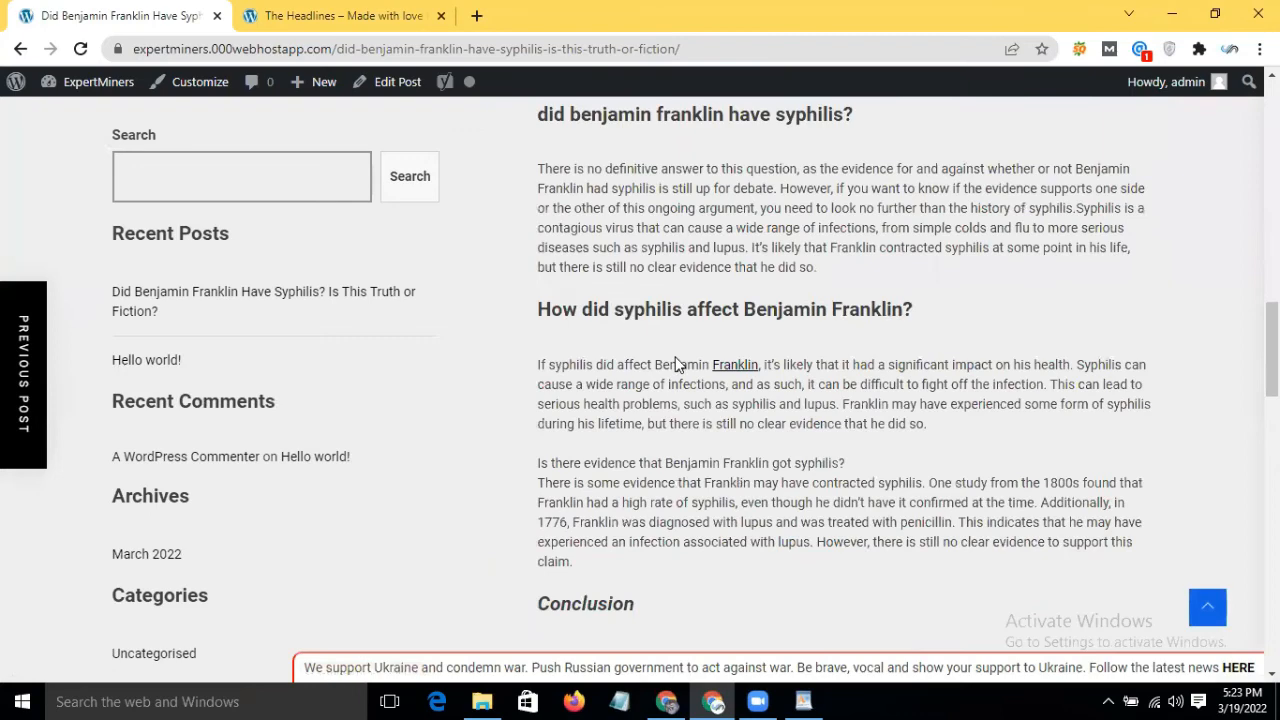
{"action": "scroll", "coordinate": [675, 365], "scroll_direction": "down", "scroll_amount": 10}
{"action": "scroll", "coordinate": [675, 365], "scroll_direction": "up", "scroll_amount": 12}
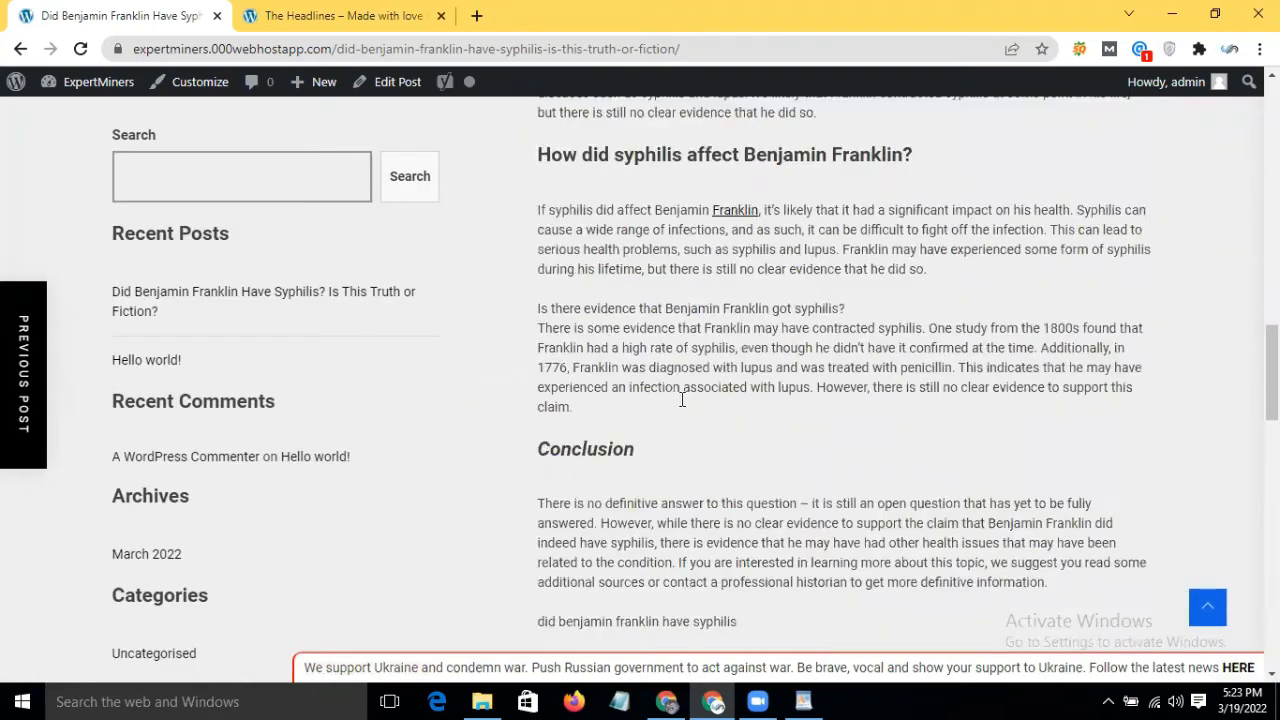
{"action": "scroll", "coordinate": [680, 405], "scroll_direction": "down", "scroll_amount": 5}
{"action": "scroll", "coordinate": [683, 400], "scroll_direction": "down", "scroll_amount": 3}
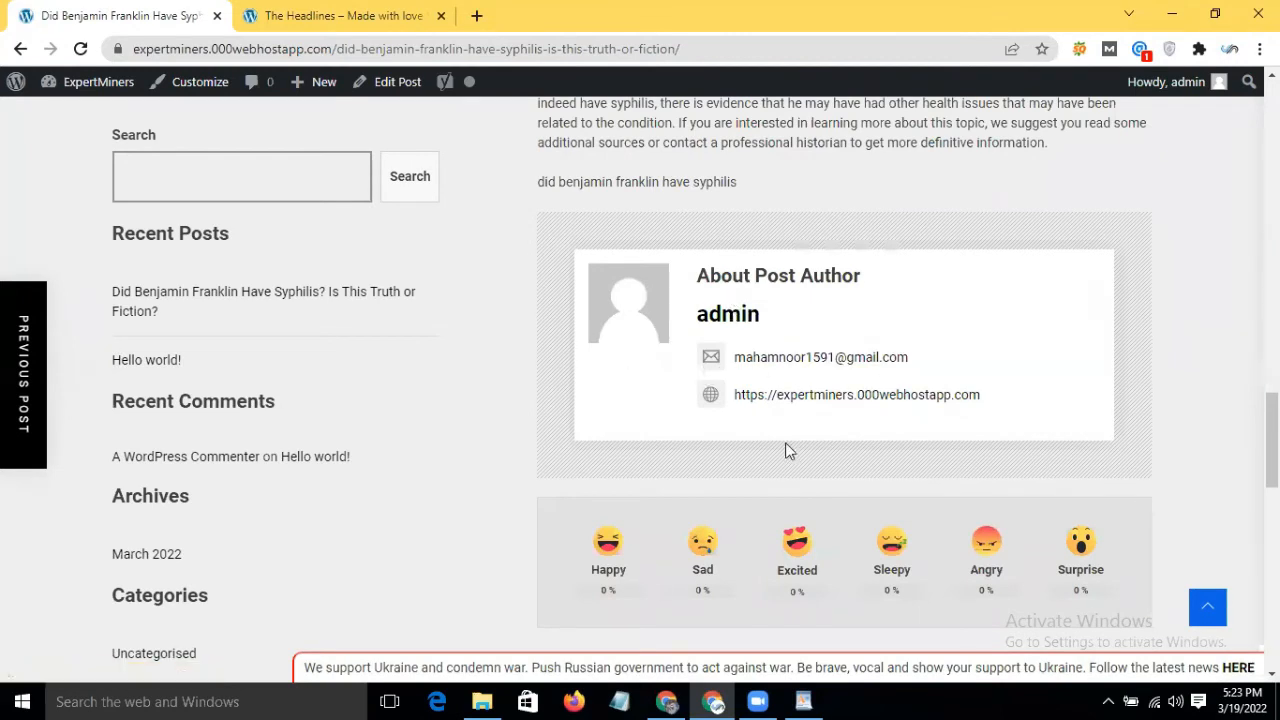
{"action": "scroll", "coordinate": [463, 344], "scroll_direction": "down", "scroll_amount": 2}
{"action": "scroll", "coordinate": [815, 461], "scroll_direction": "down", "scroll_amount": 3}
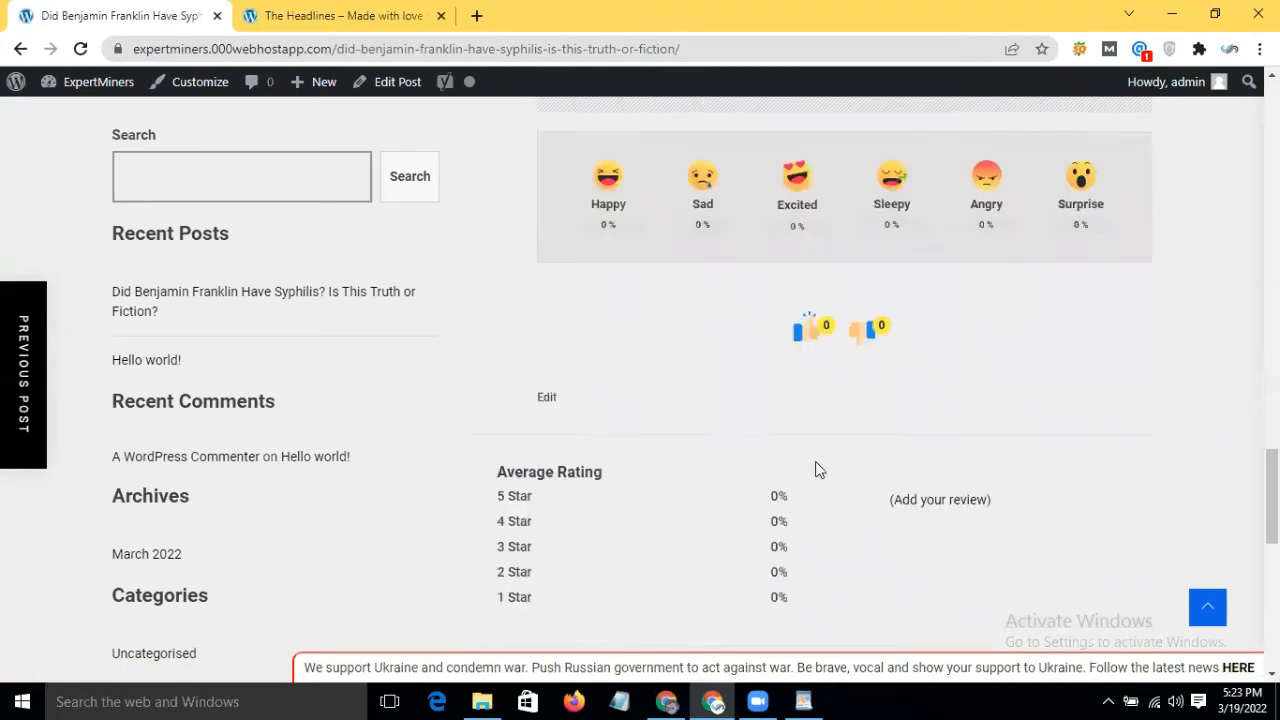
{"action": "scroll", "coordinate": [775, 450], "scroll_direction": "down", "scroll_amount": 2}
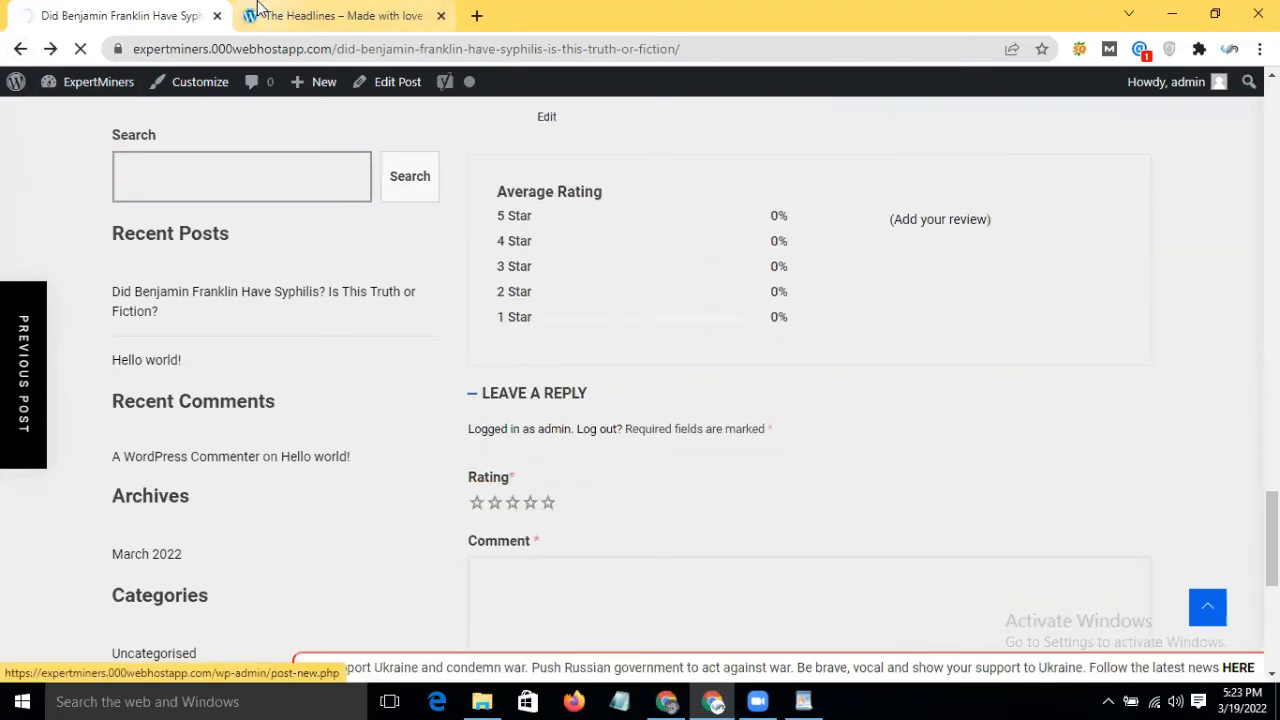
Close The Headlines demo page and leave the post editor for the list of all posts
{"action": "left_click", "coordinate": [424, 26]}
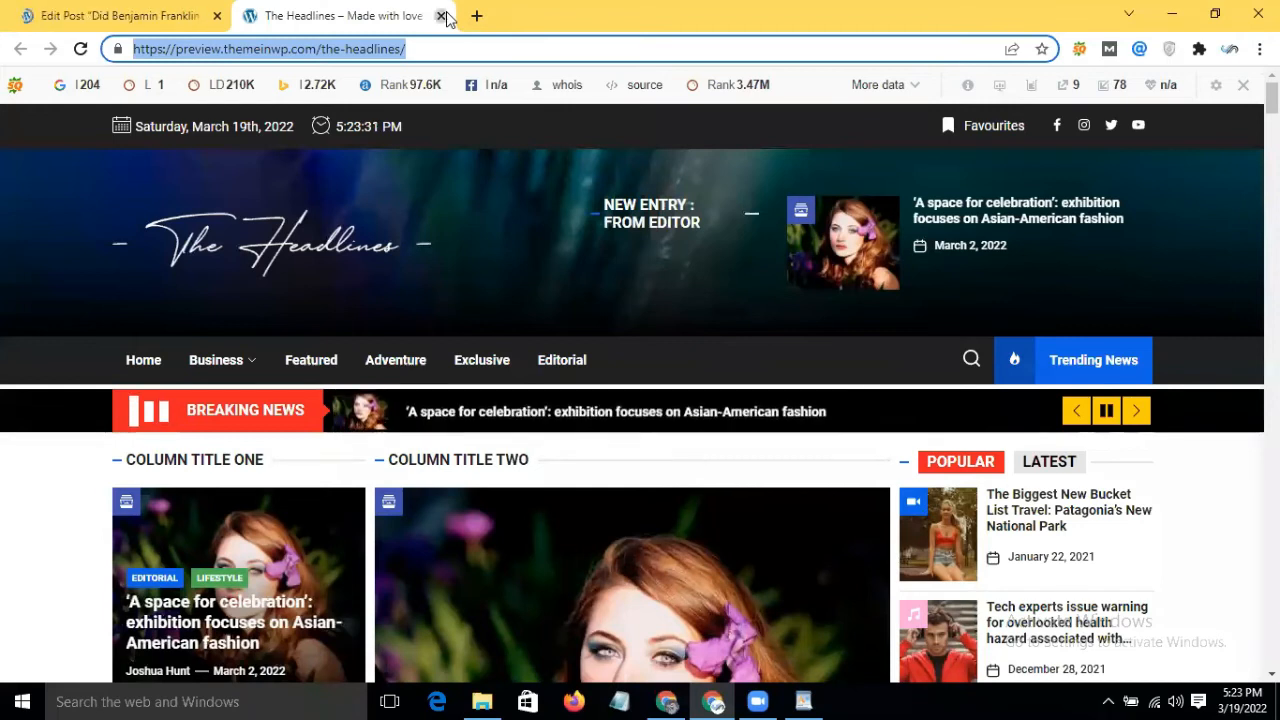
{"action": "left_click", "coordinate": [440, 15]}
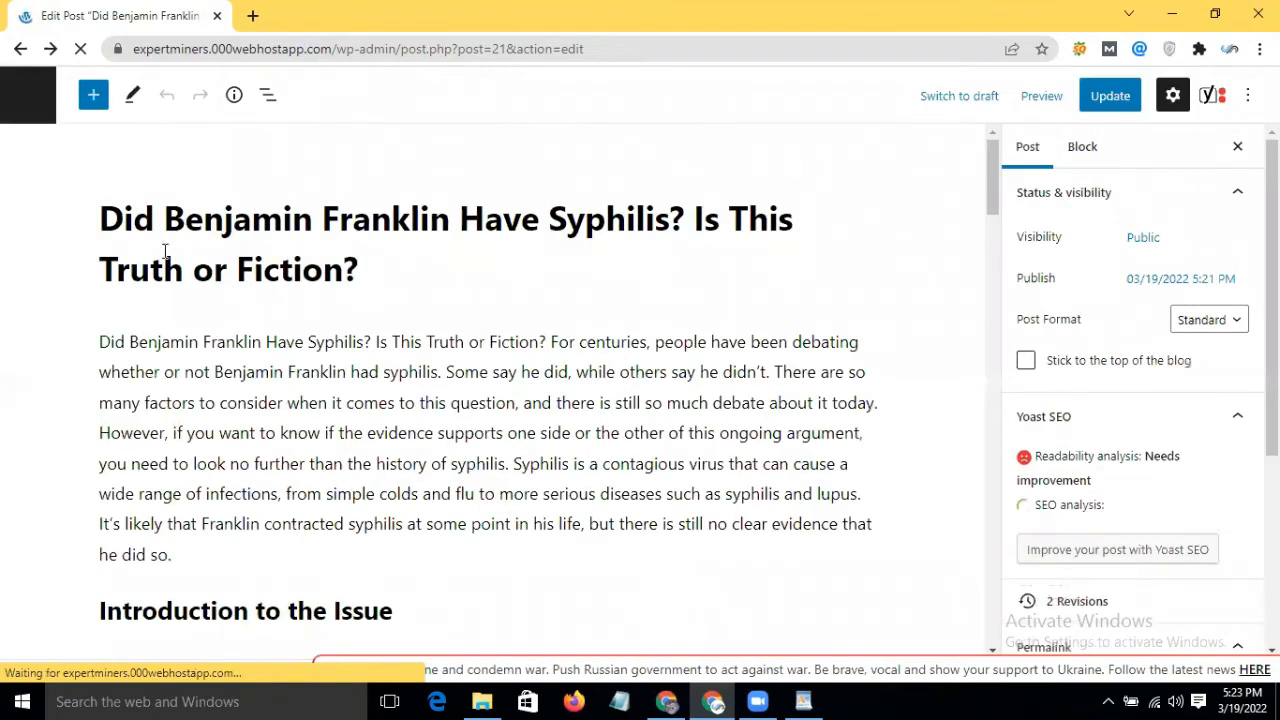
{"action": "left_click", "coordinate": [25, 100]}
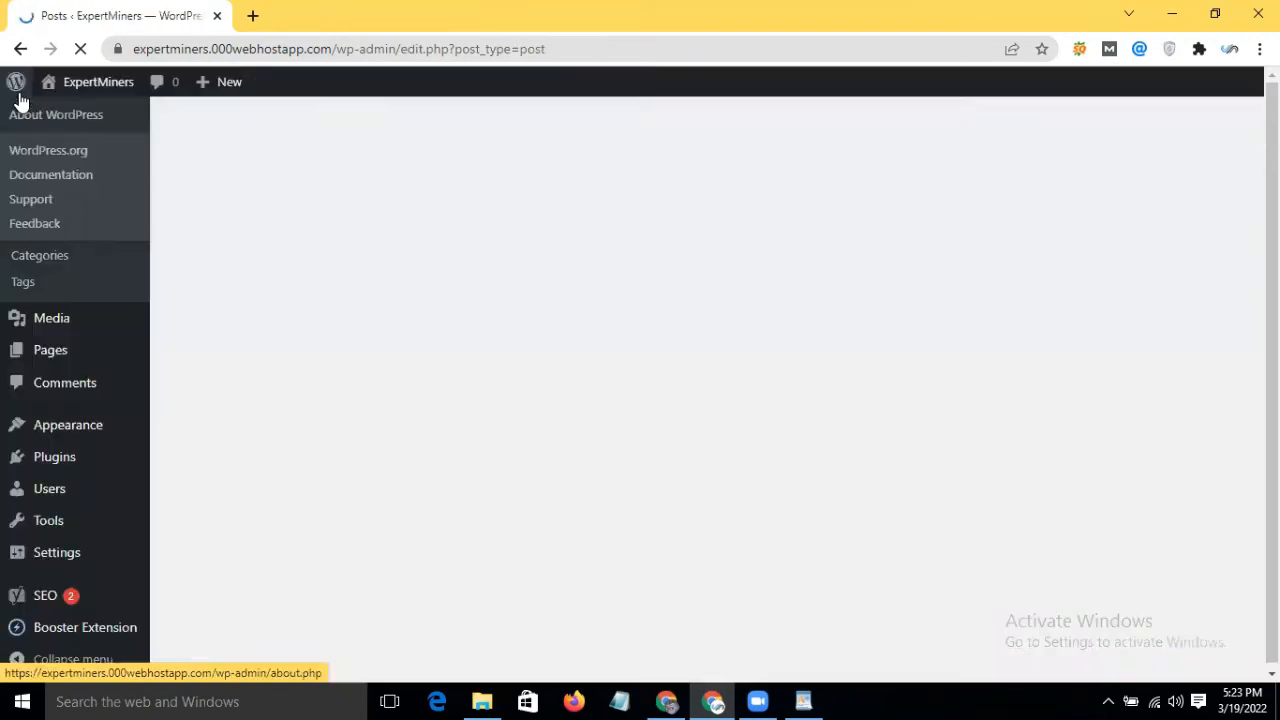
{"action": "scroll", "coordinate": [86, 304], "scroll_direction": "down", "scroll_amount": 3}
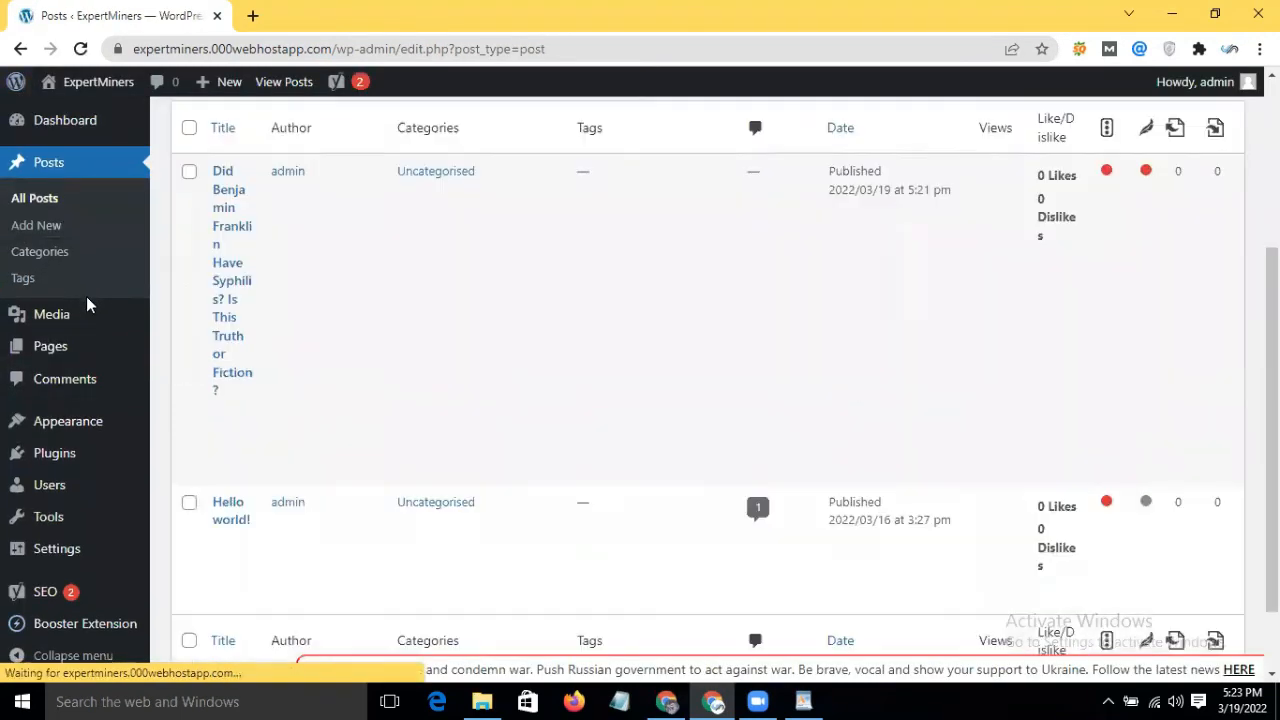
{"action": "mouse_move", "coordinate": [65, 365]}
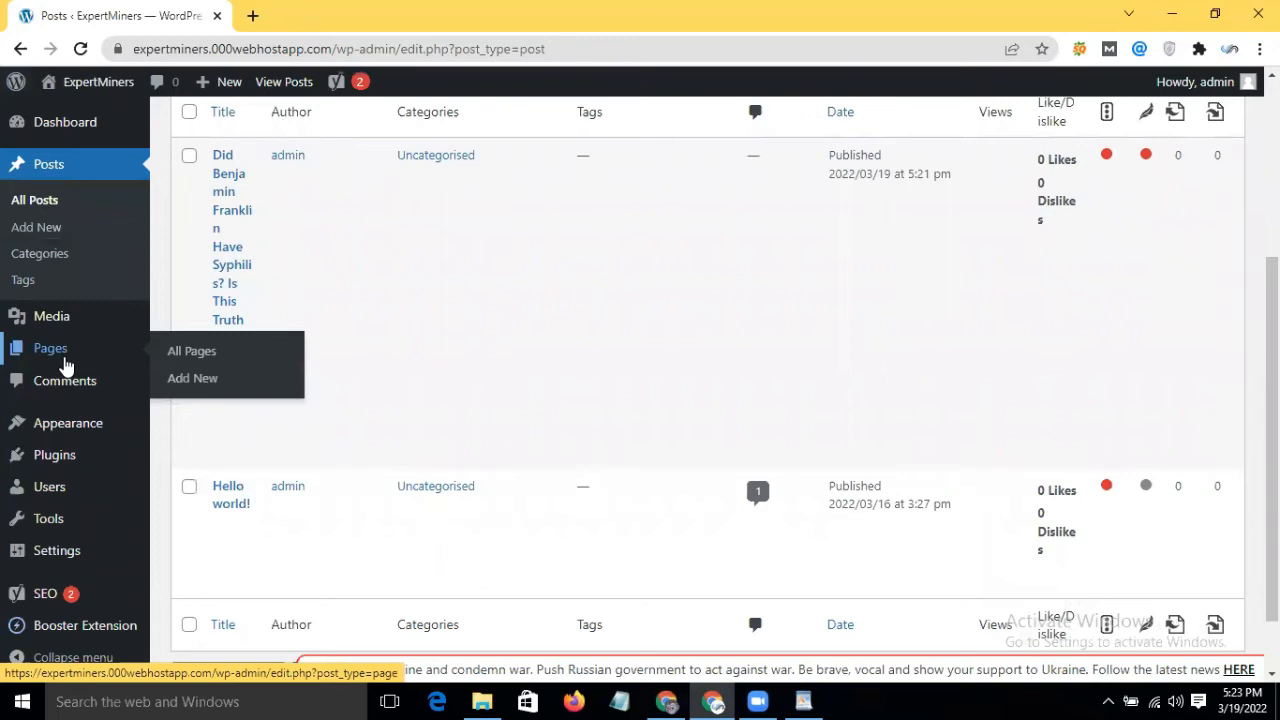
{"action": "scroll", "coordinate": [65, 365], "scroll_direction": "down", "scroll_amount": 1}
{"action": "scroll", "coordinate": [65, 365], "scroll_direction": "up", "scroll_amount": 4}
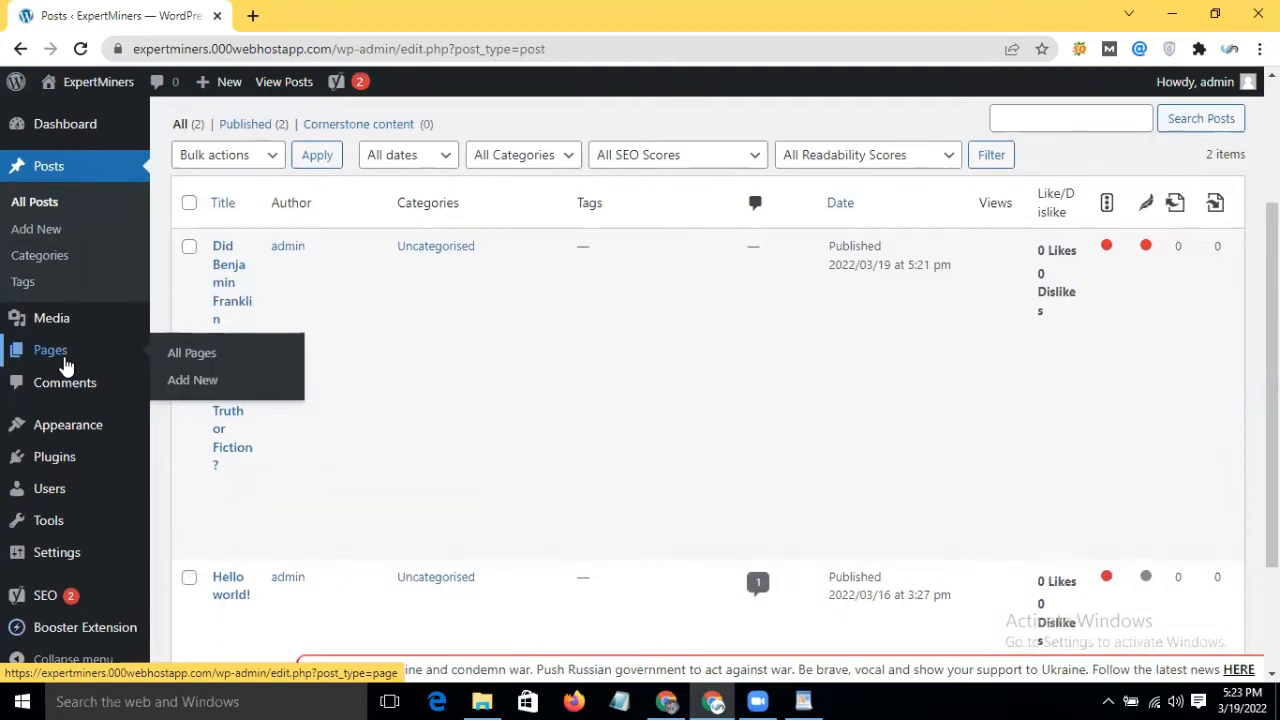
{"action": "mouse_move", "coordinate": [60, 460]}
{"action": "scroll", "coordinate": [60, 460], "scroll_direction": "down", "scroll_amount": 2}
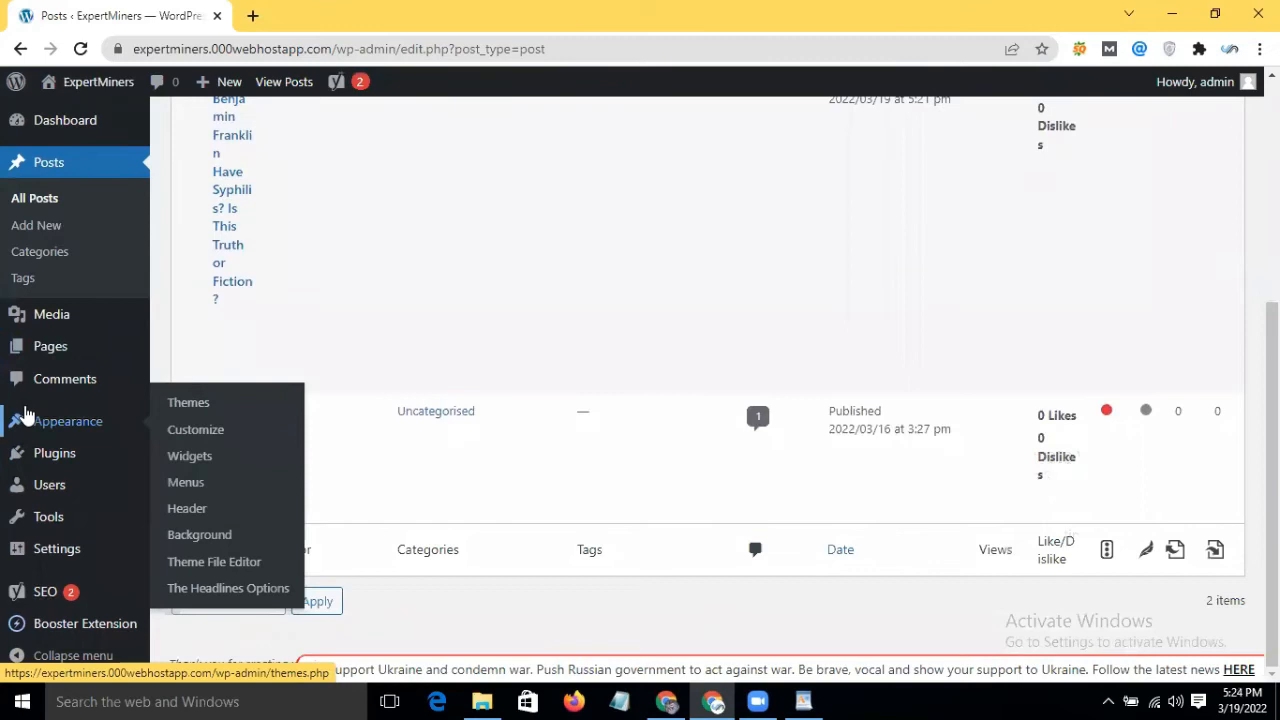
{"action": "mouse_move", "coordinate": [85, 487]}
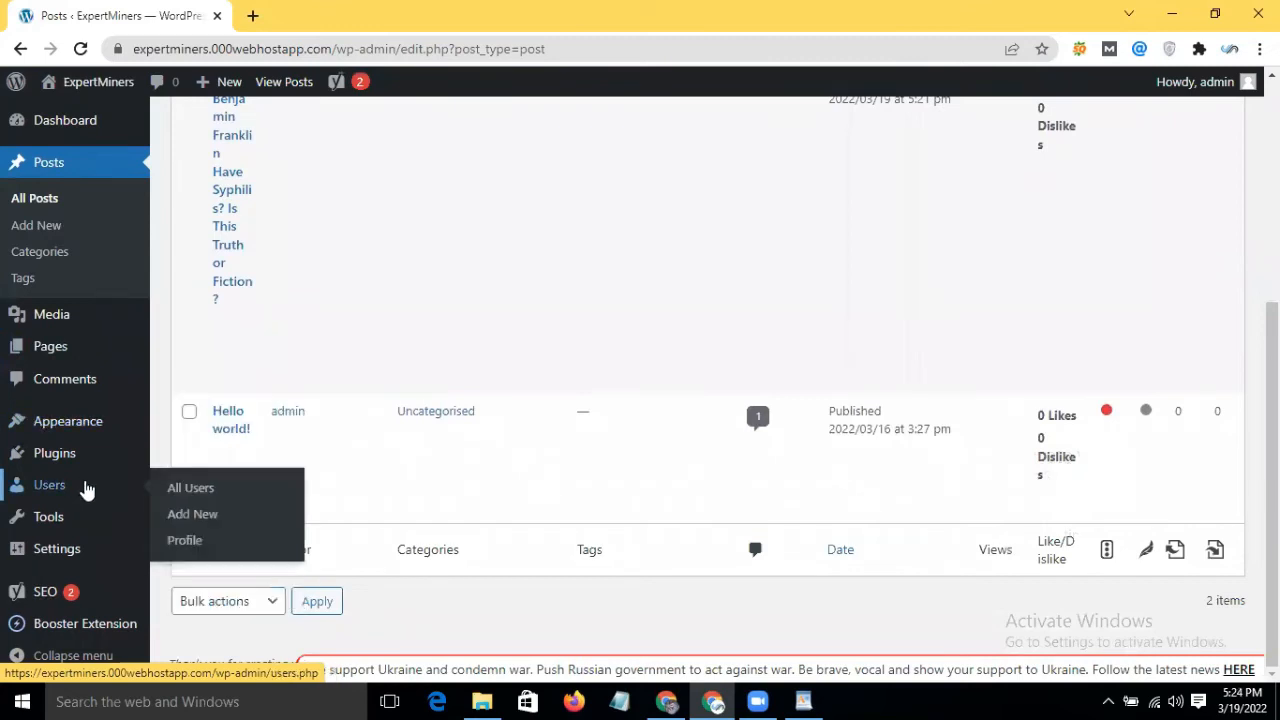
Open the SEO workouts of Yoast SEO and start the "Configure Yoast SEO" workout
{"action": "left_click", "coordinate": [52, 592]}
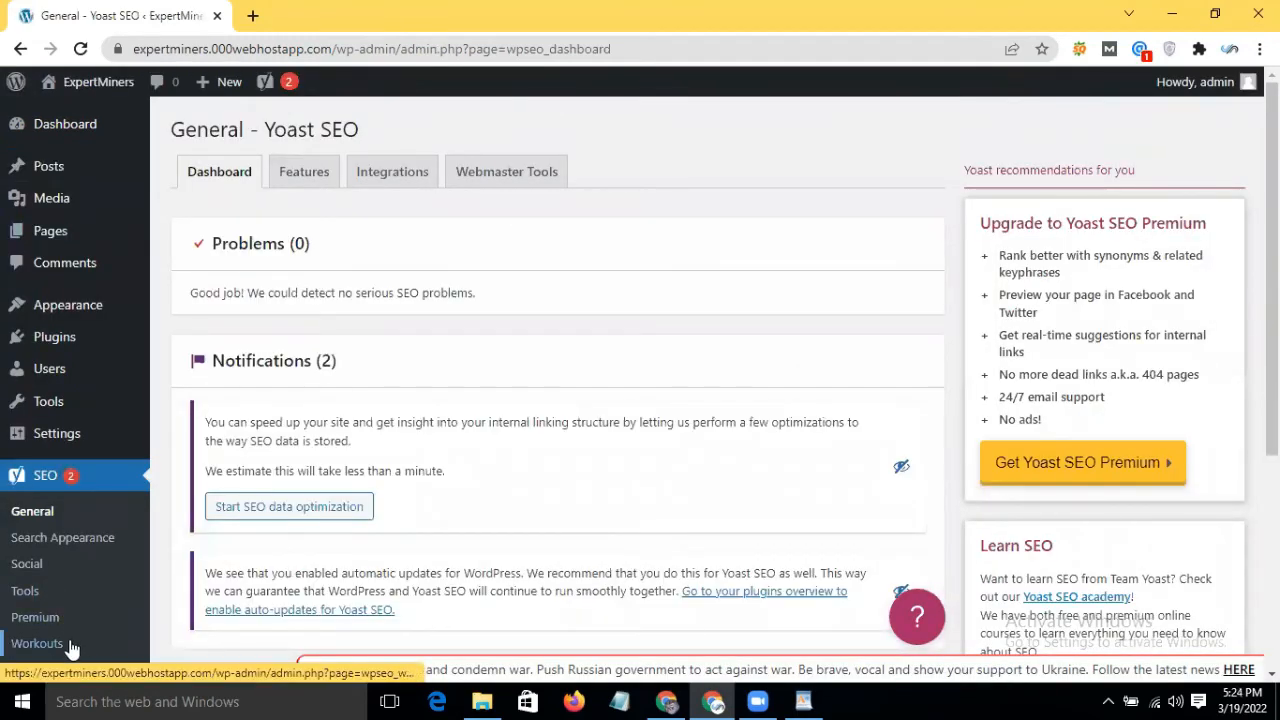
{"action": "scroll", "coordinate": [25, 650], "scroll_direction": "down", "scroll_amount": 2}
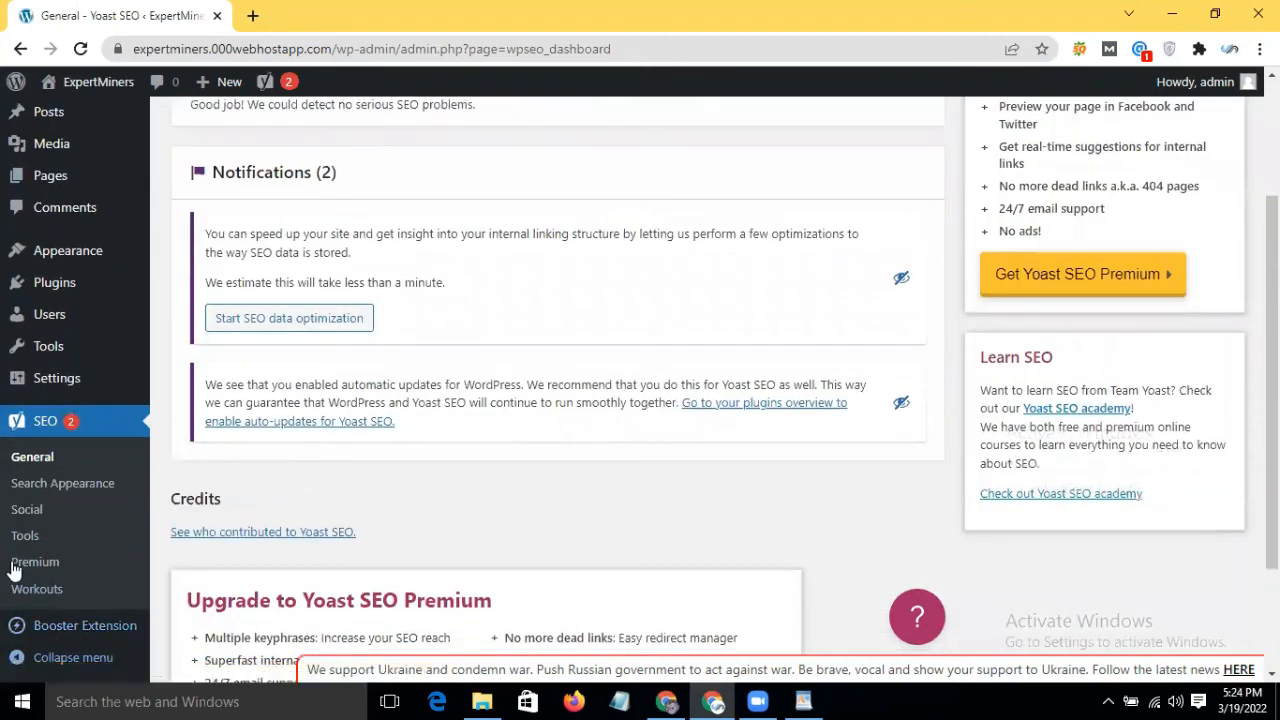
{"action": "left_click", "coordinate": [28, 590]}
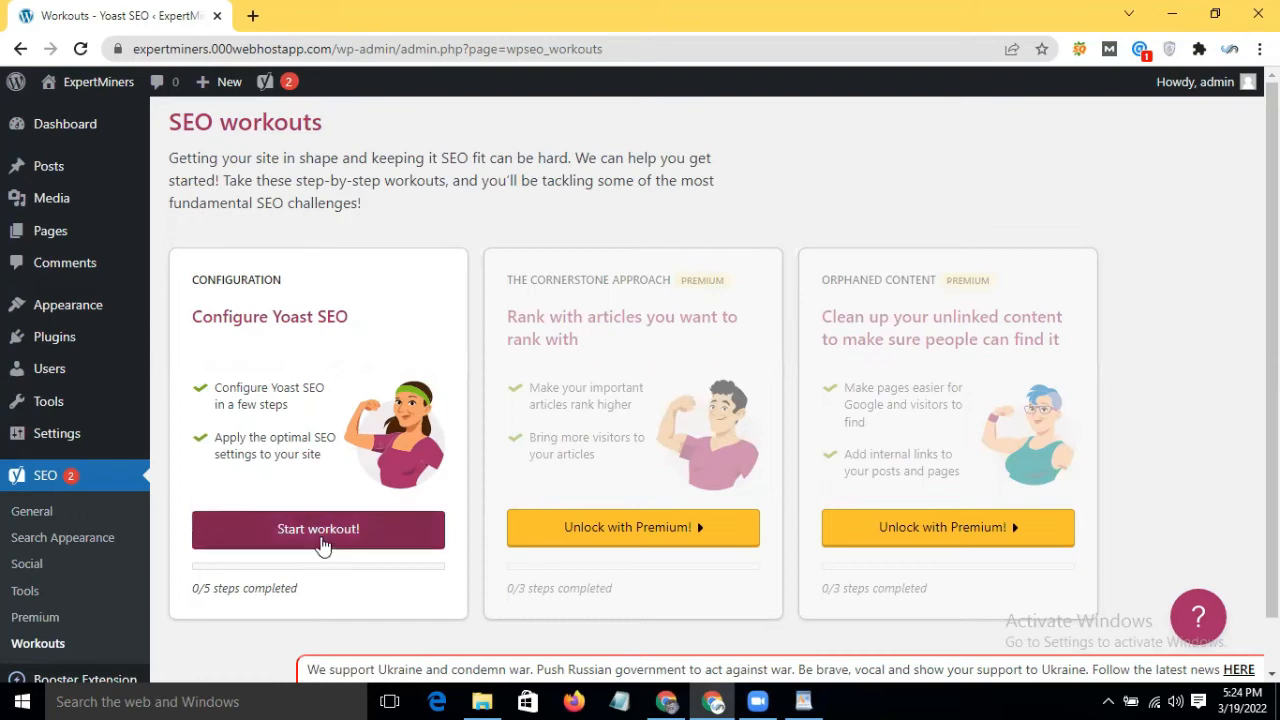
{"action": "left_click", "coordinate": [322, 544]}
{"action": "scroll", "coordinate": [322, 544], "scroll_direction": "down", "scroll_amount": 5}
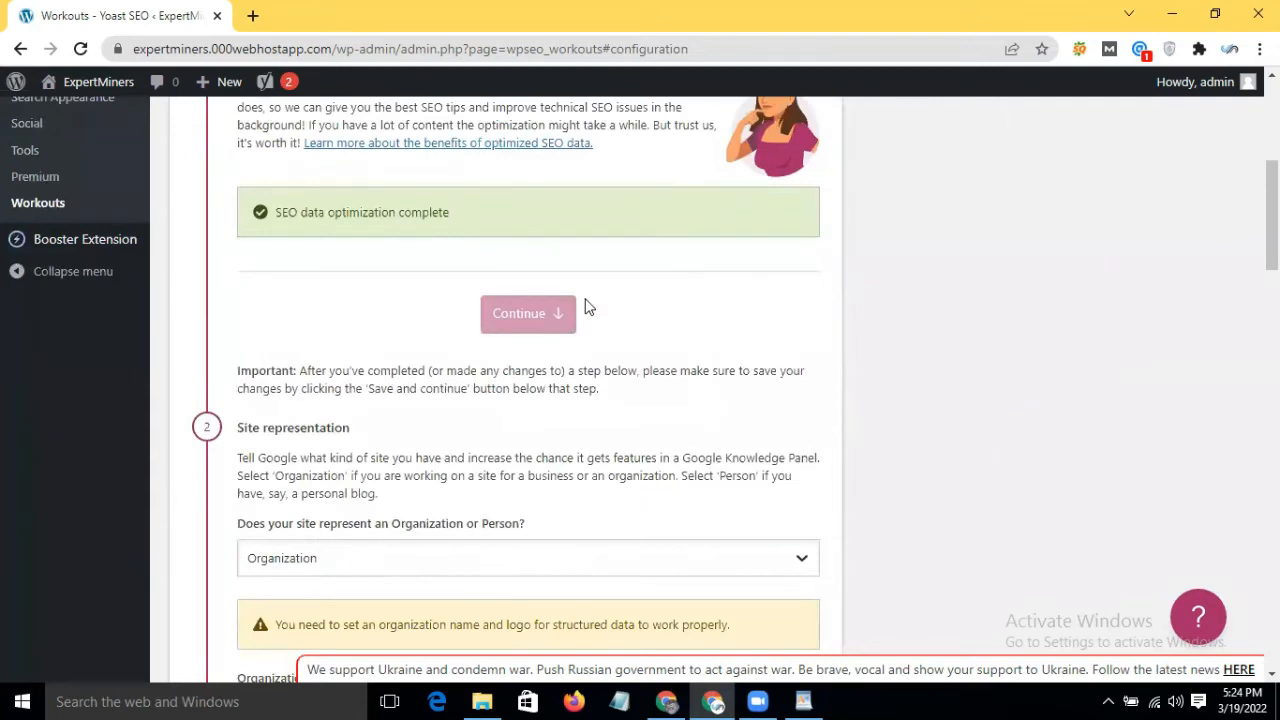
{"action": "scroll", "coordinate": [588, 307], "scroll_direction": "up", "scroll_amount": 1}
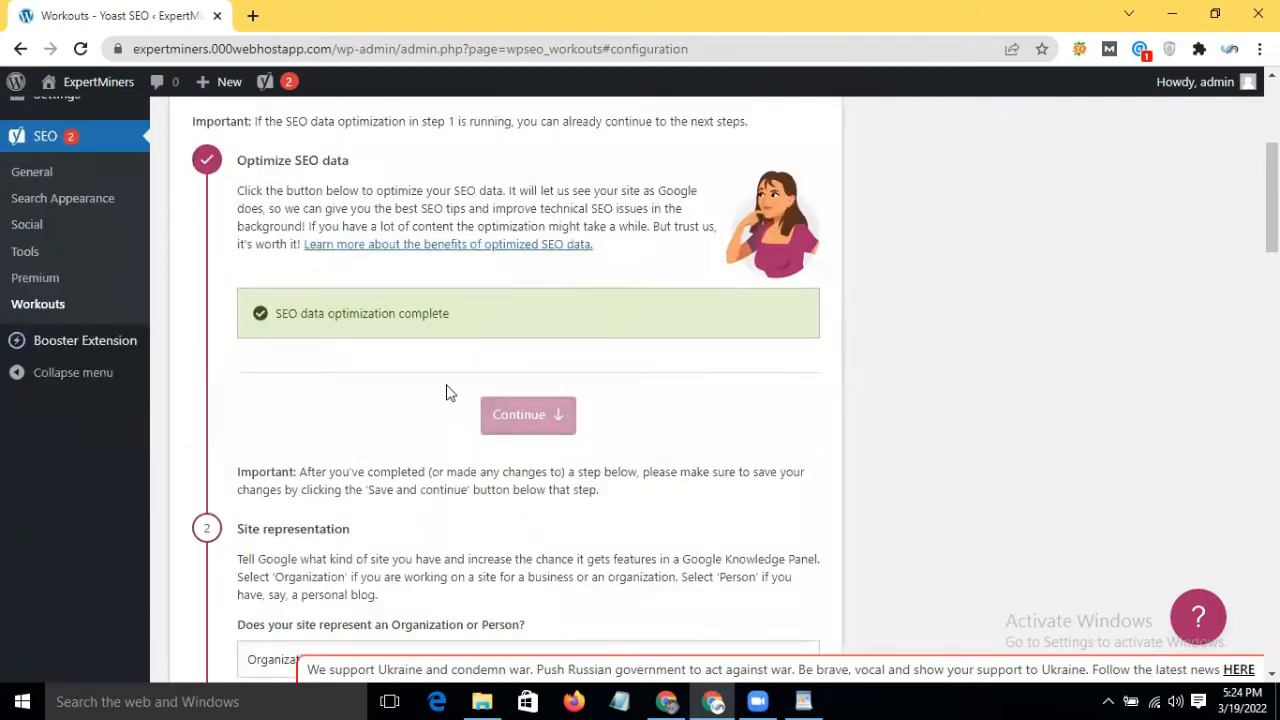
Continue past the completed SEO data optimization and set the site to represent a Person
{"action": "left_click", "coordinate": [520, 414]}
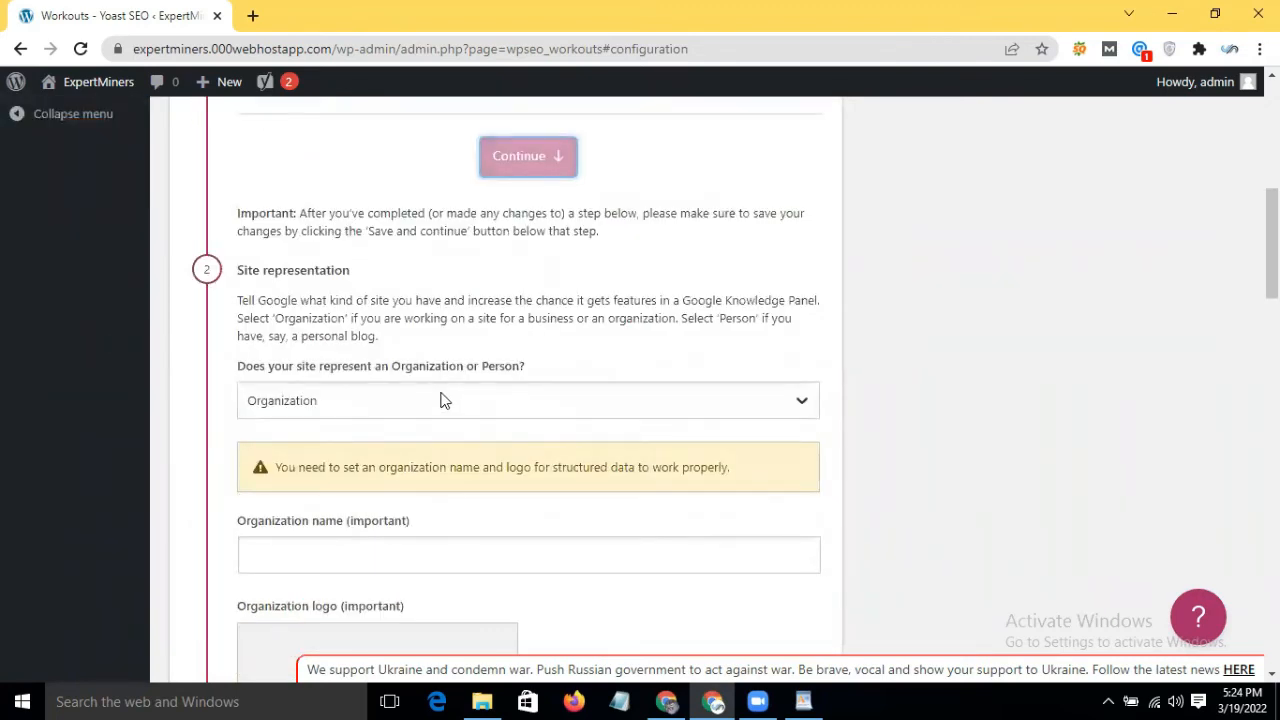
{"action": "left_click", "coordinate": [444, 400]}
{"action": "left_click", "coordinate": [444, 400]}
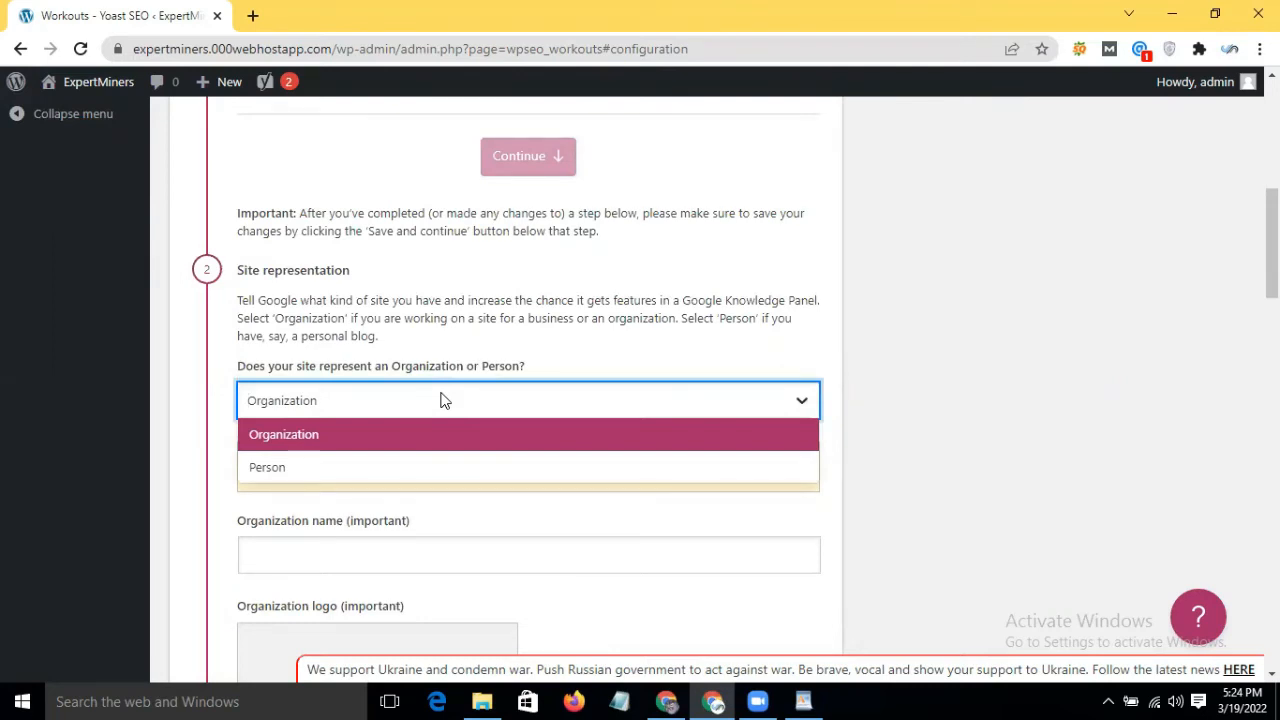
{"action": "left_click", "coordinate": [352, 477]}
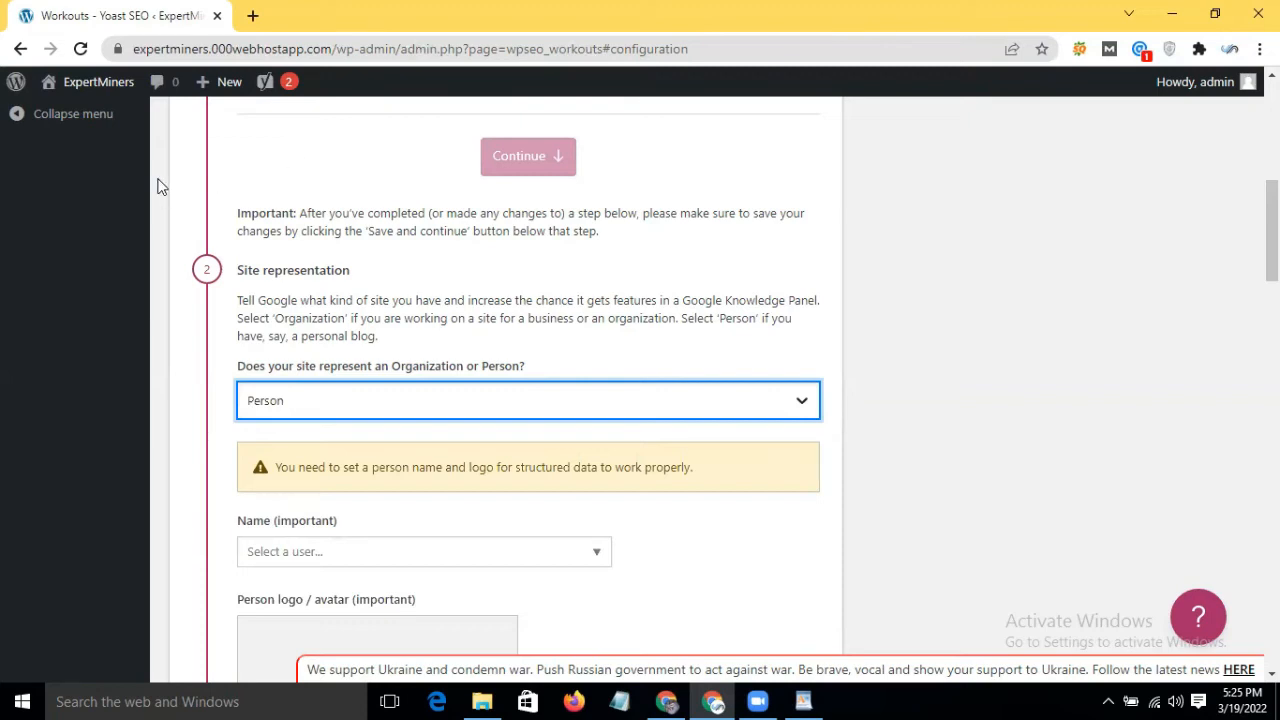
Open the WordPress Documentation link in a new browser tab and look through its help topics
{"action": "mouse_move", "coordinate": [8, 92]}
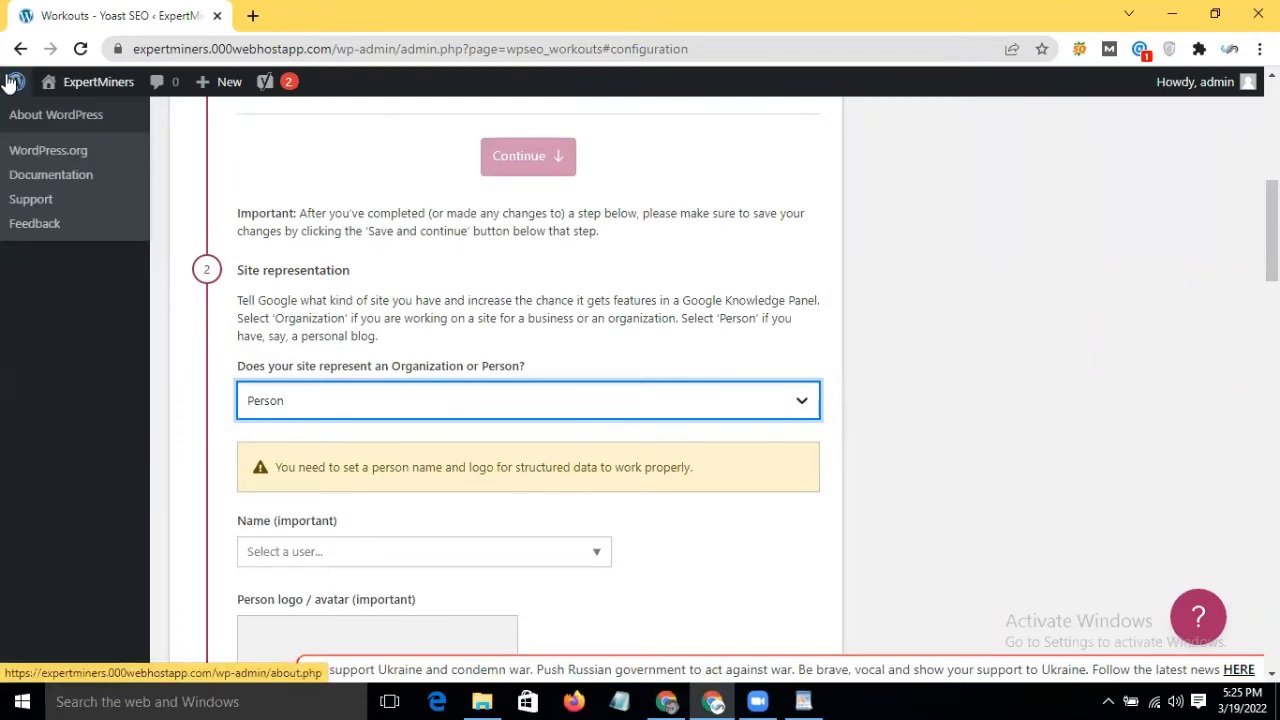
{"action": "right_click", "coordinate": [30, 175]}
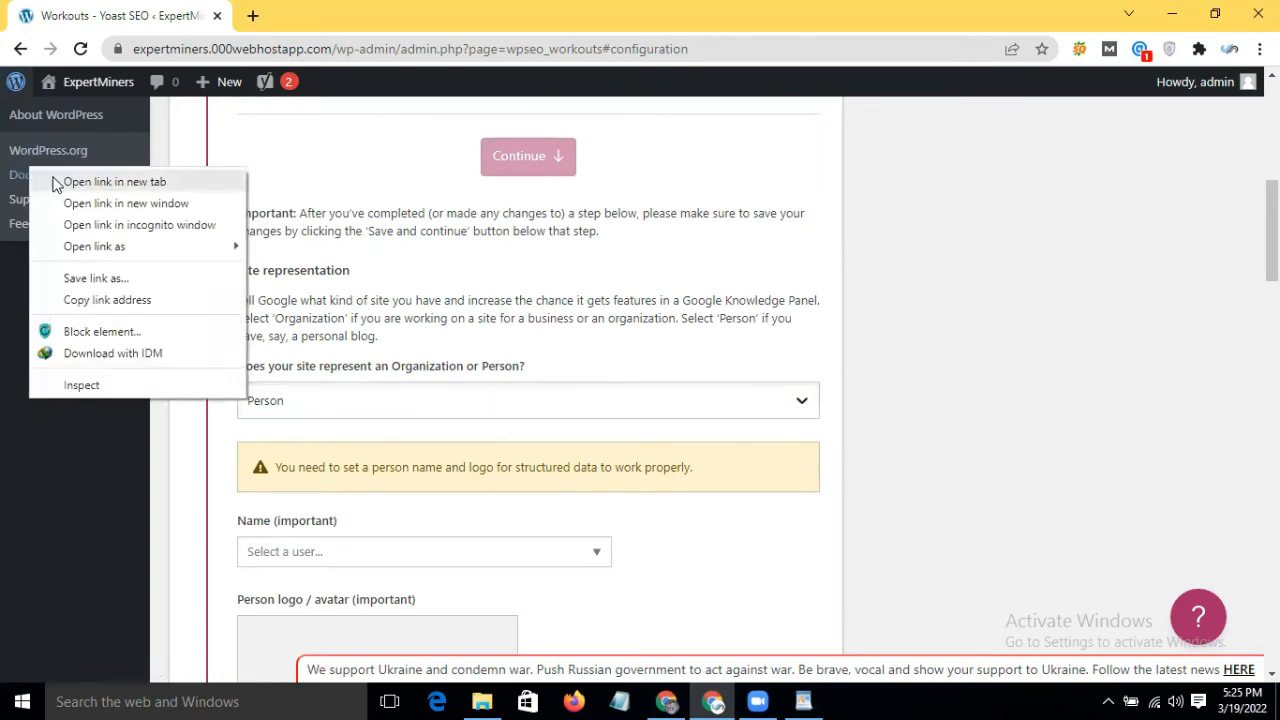
{"action": "key", "text": "Escape"}
{"action": "middle_click", "coordinate": [51, 176]}
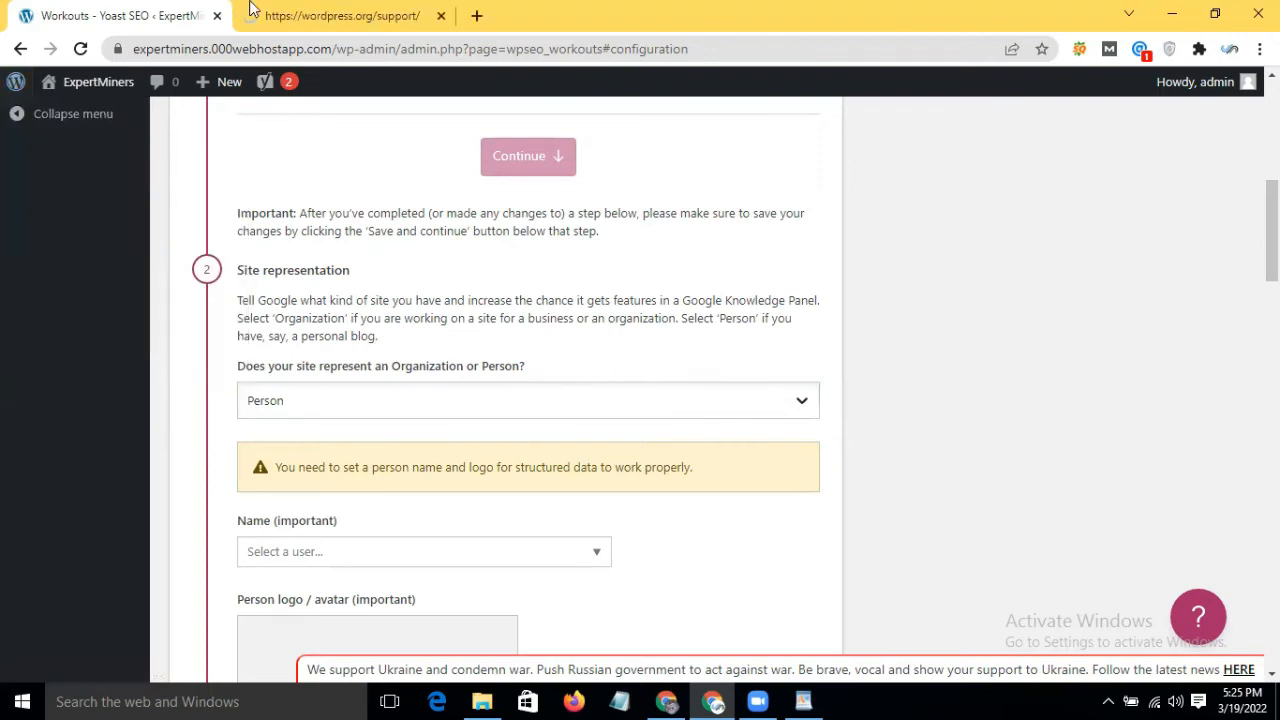
{"action": "left_click", "coordinate": [308, 10]}
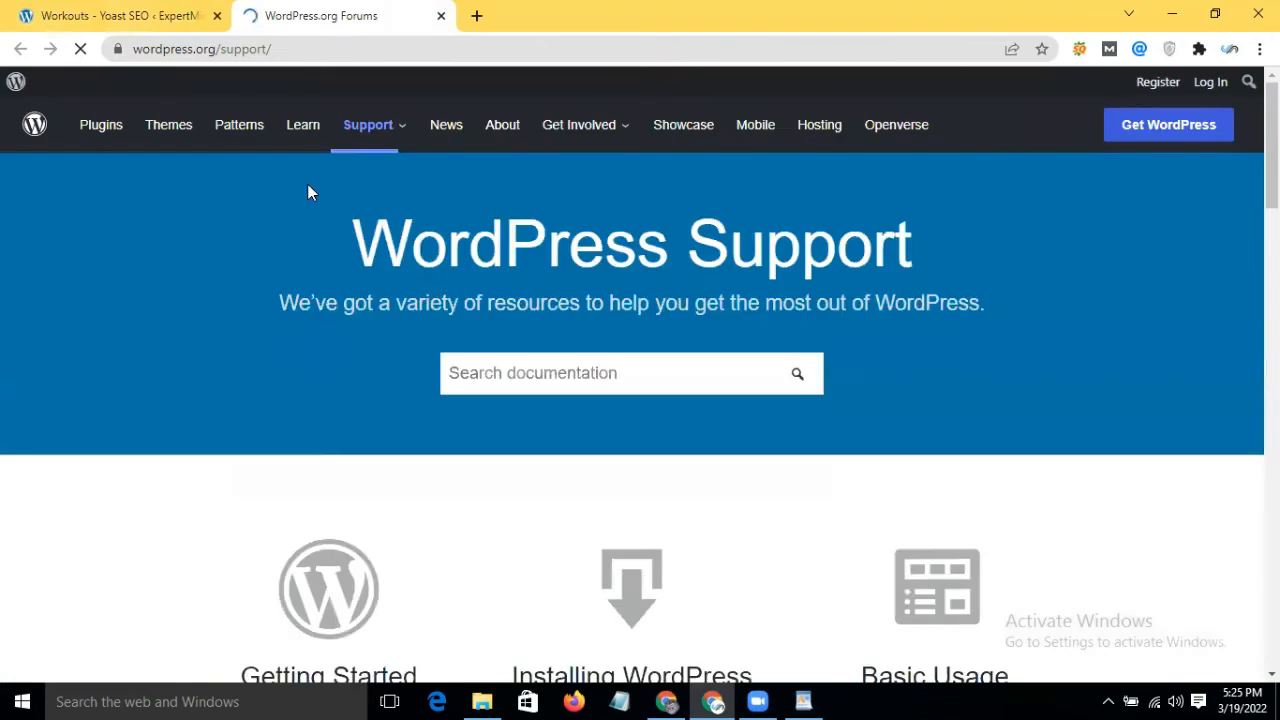
{"action": "scroll", "coordinate": [360, 334], "scroll_direction": "down", "scroll_amount": 5}
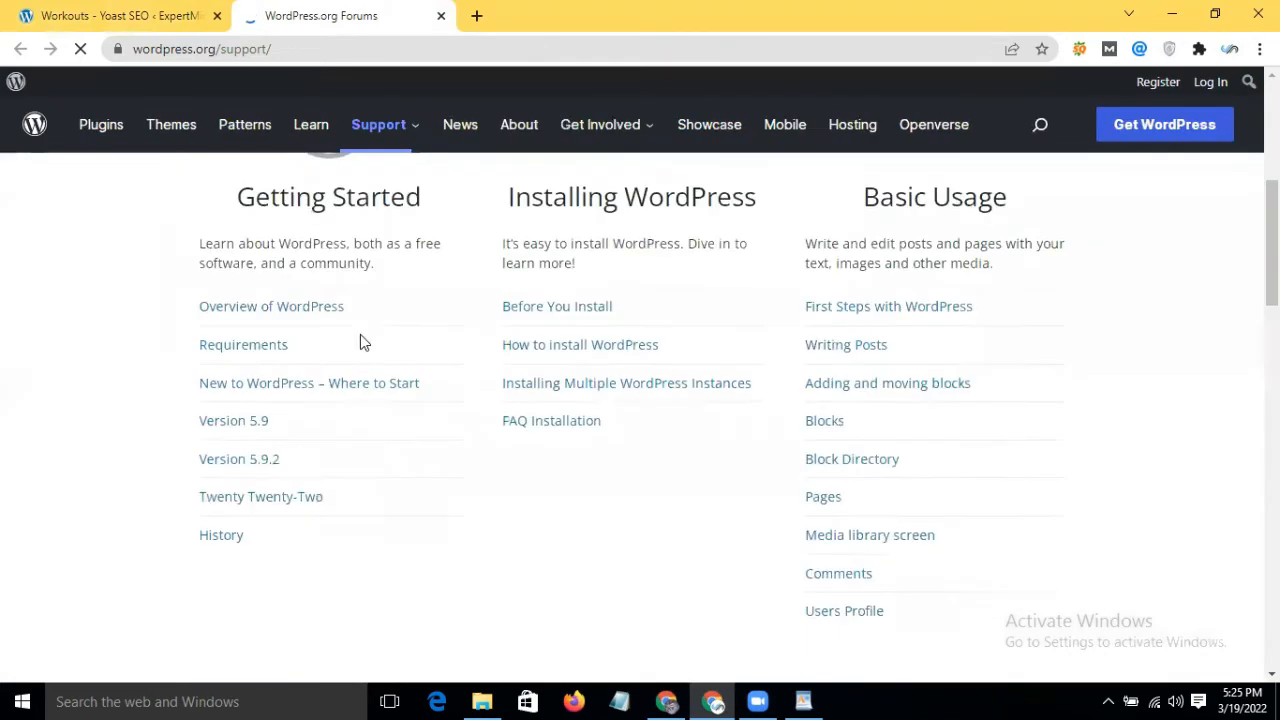
{"action": "scroll", "coordinate": [360, 334], "scroll_direction": "down", "scroll_amount": 5}
{"action": "scroll", "coordinate": [360, 334], "scroll_direction": "up", "scroll_amount": 5}
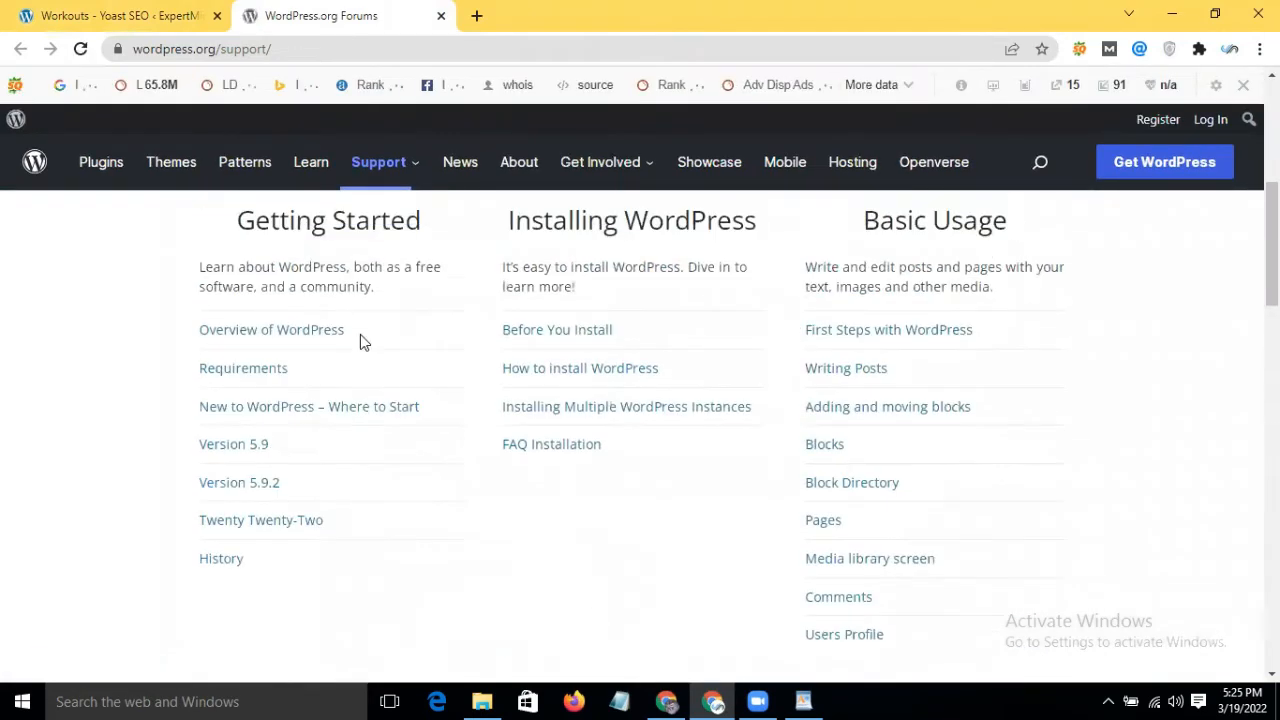
Open the WordPress Support forums in another new browser tab, look them over, and return to the Yoast workout
{"action": "left_click", "coordinate": [34, 14]}
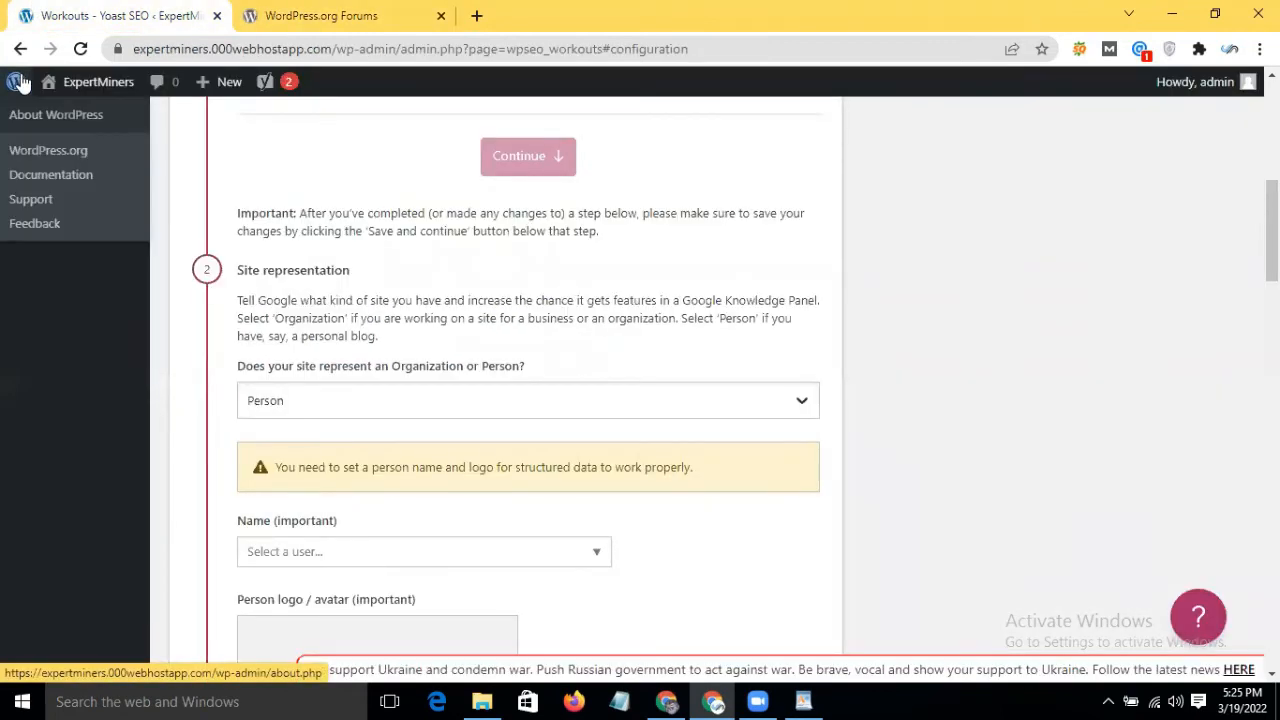
{"action": "right_click", "coordinate": [27, 201]}
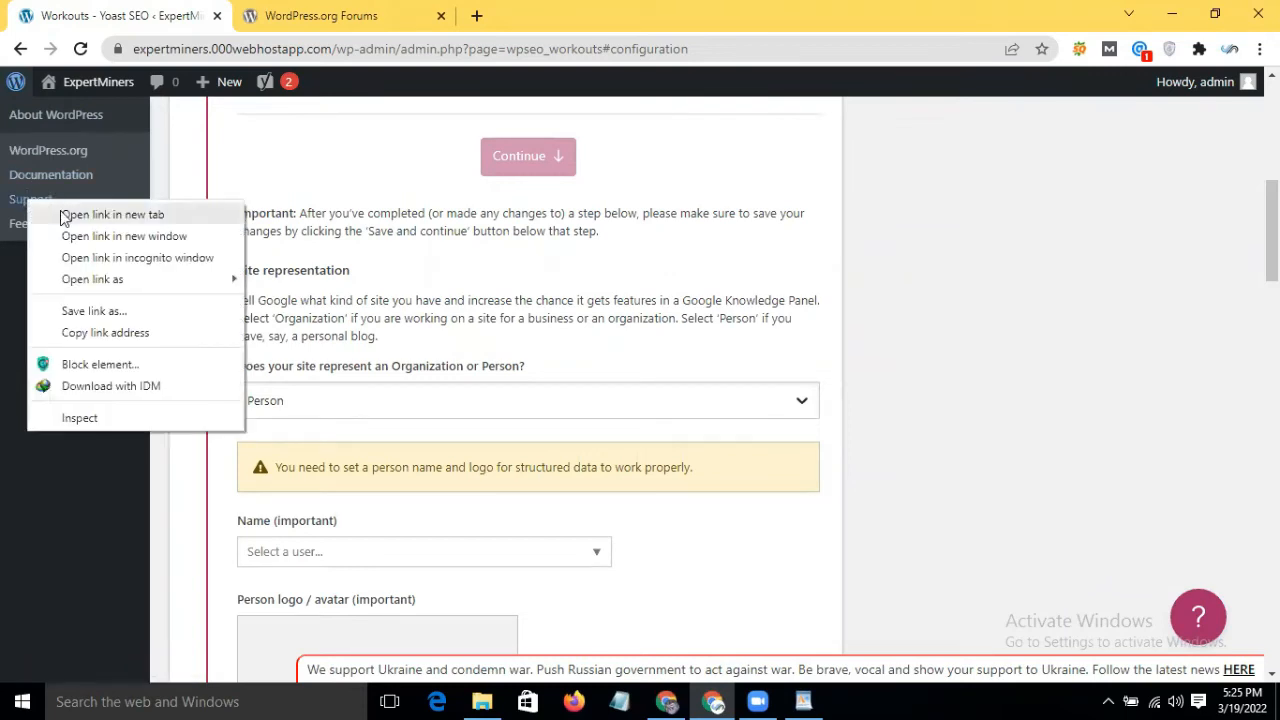
{"action": "left_click", "coordinate": [62, 215]}
{"action": "left_click", "coordinate": [548, 12]}
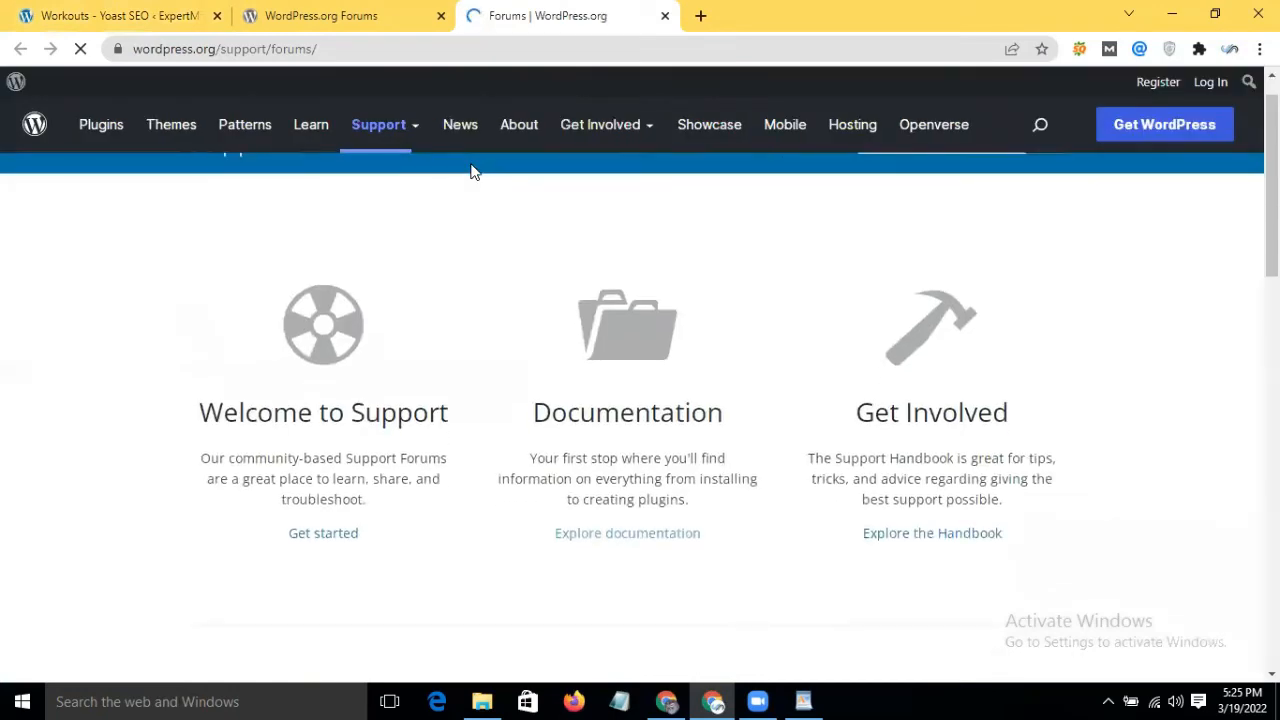
{"action": "scroll", "coordinate": [474, 172], "scroll_direction": "down", "scroll_amount": 2}
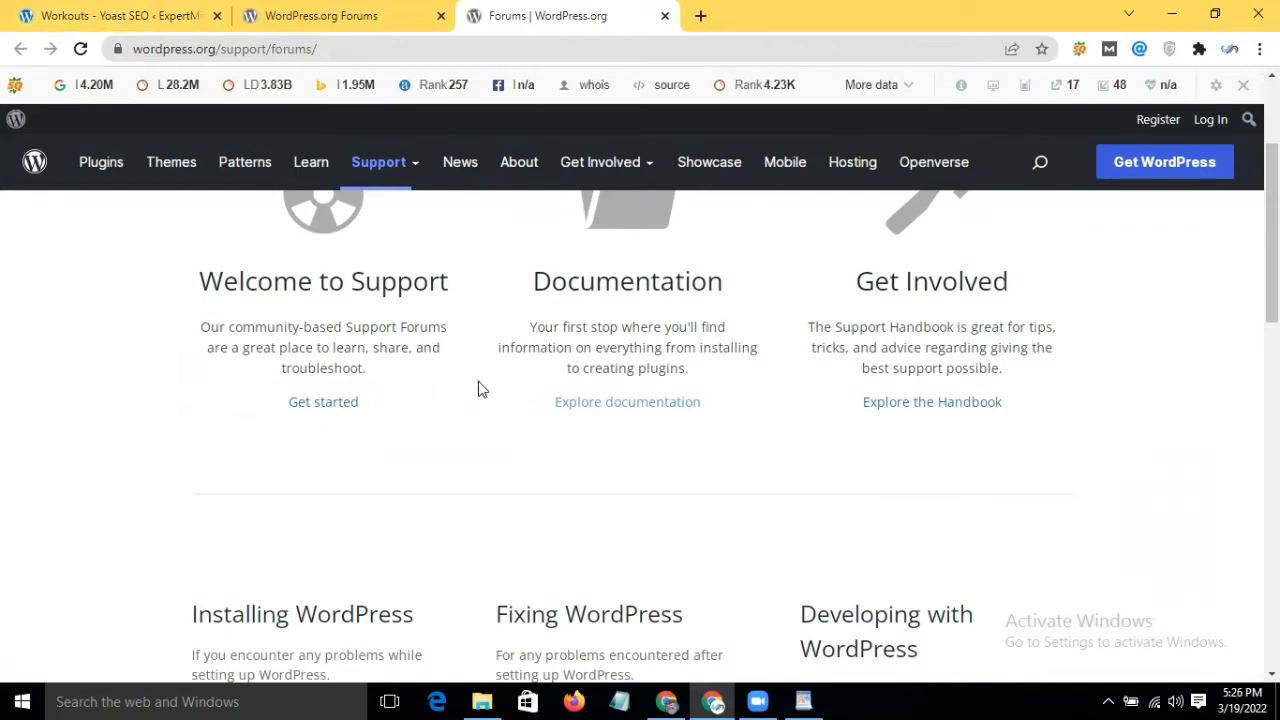
{"action": "scroll", "coordinate": [447, 387], "scroll_direction": "up", "scroll_amount": 2}
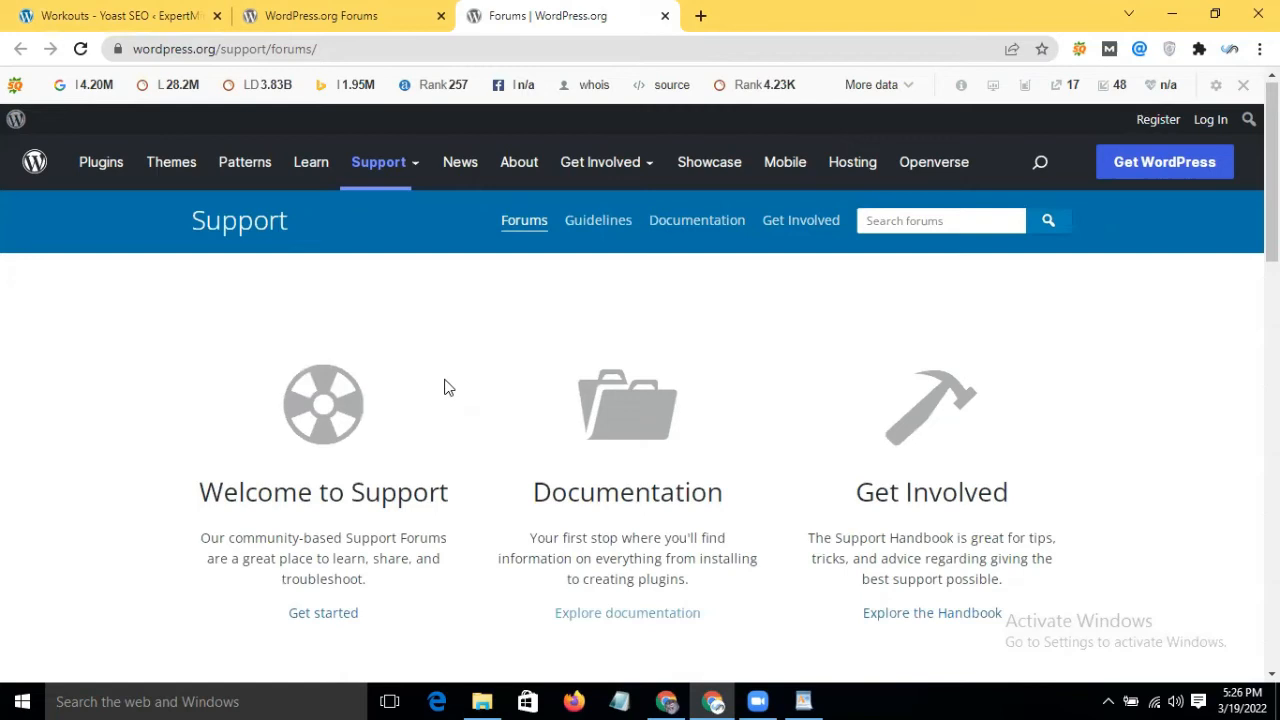
{"action": "left_click", "coordinate": [313, 10]}
{"action": "left_click", "coordinate": [80, 12]}
{"action": "mouse_move", "coordinate": [14, 82]}
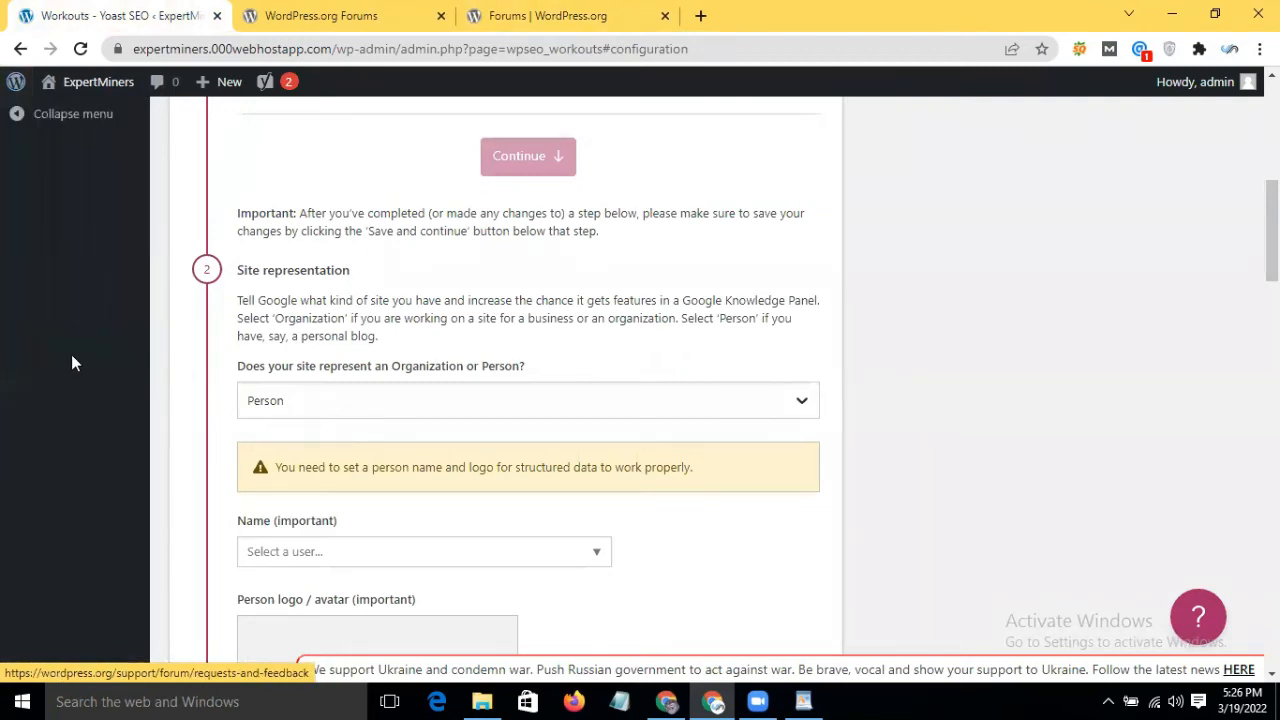
Choose the user "admin" as the person the site represents
{"action": "scroll", "coordinate": [256, 276], "scroll_direction": "down", "scroll_amount": 2}
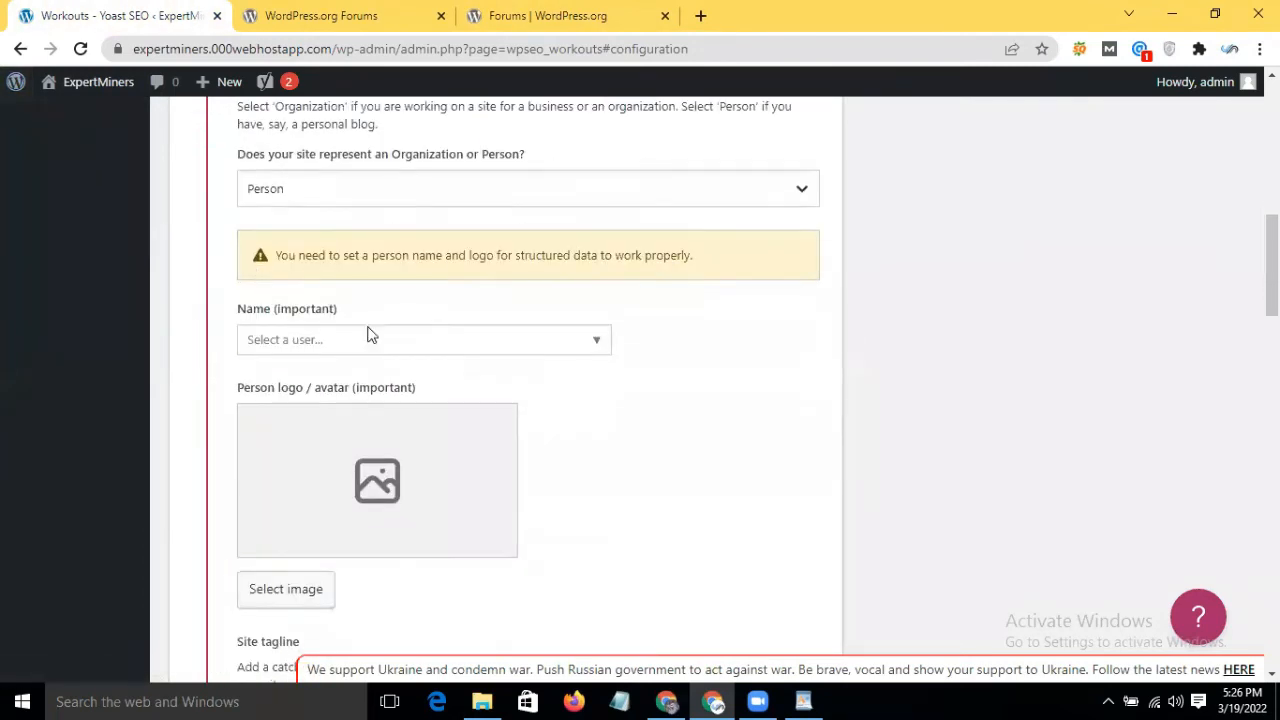
{"action": "left_click", "coordinate": [399, 341]}
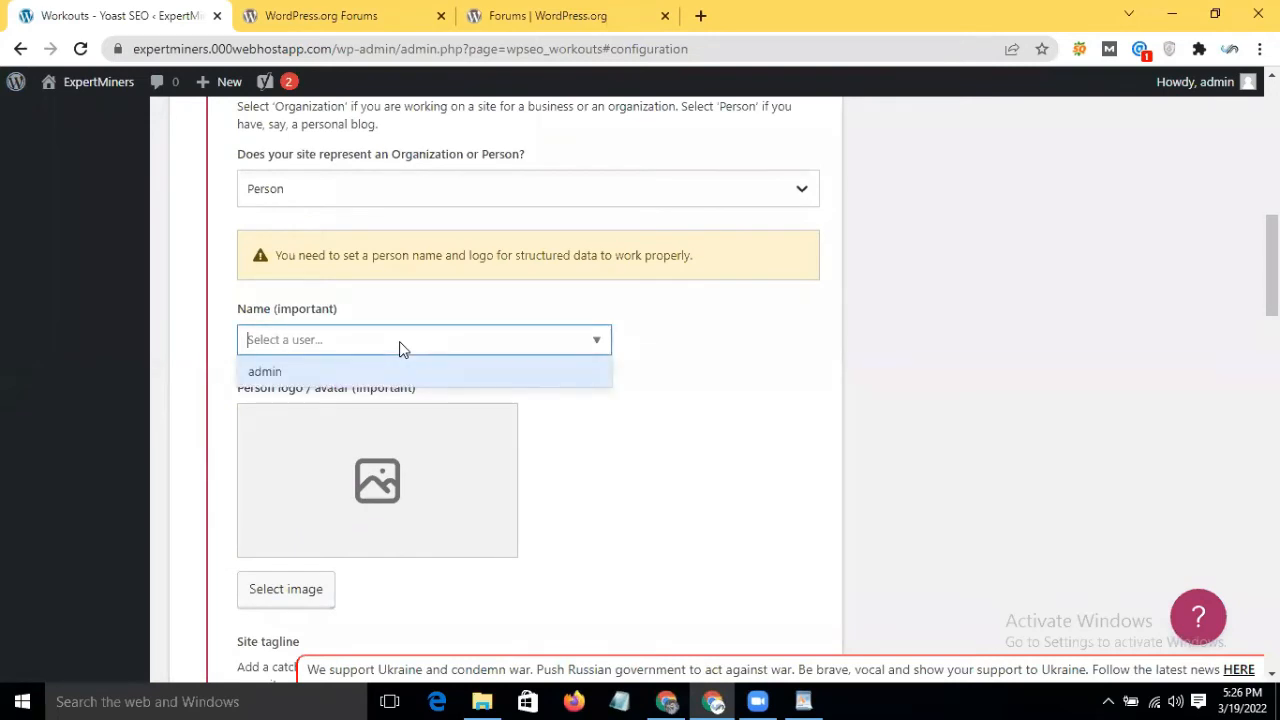
{"action": "left_click", "coordinate": [743, 334]}
{"action": "scroll", "coordinate": [741, 332], "scroll_direction": "up", "scroll_amount": 1}
{"action": "scroll", "coordinate": [742, 333], "scroll_direction": "up", "scroll_amount": 1}
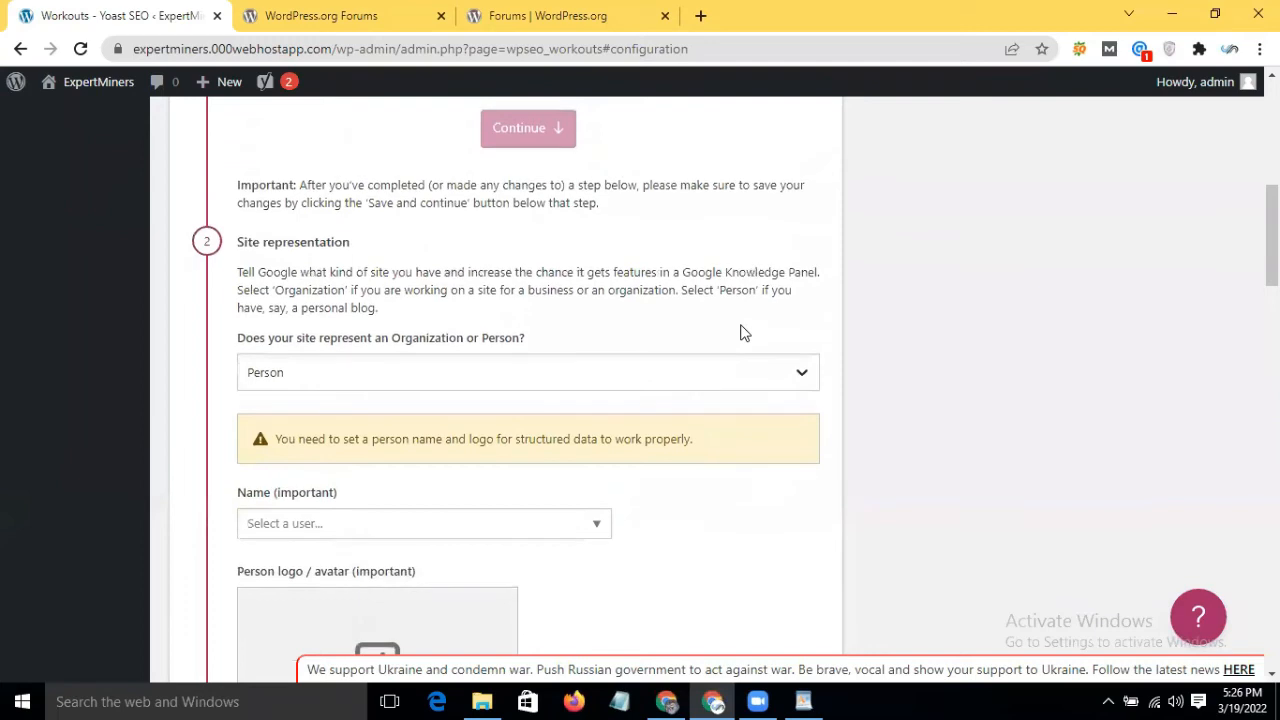
{"action": "left_click", "coordinate": [673, 372]}
{"action": "left_click", "coordinate": [656, 386]}
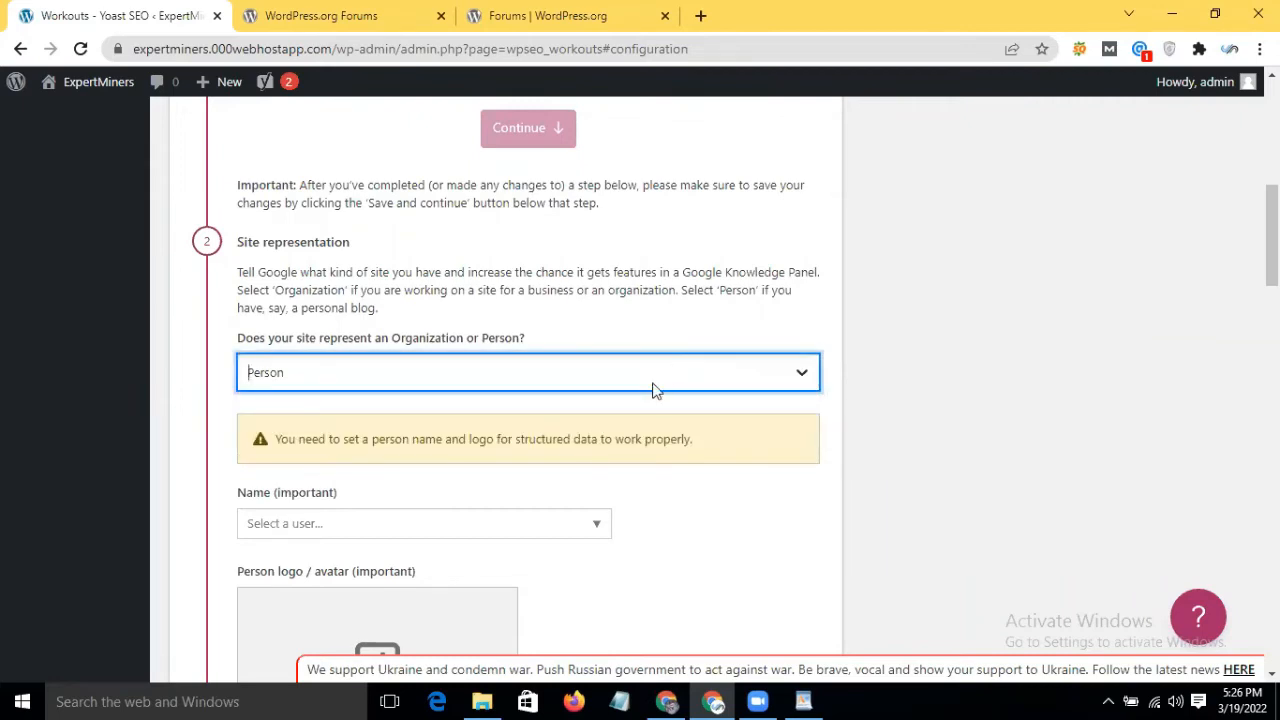
{"action": "left_click", "coordinate": [537, 527]}
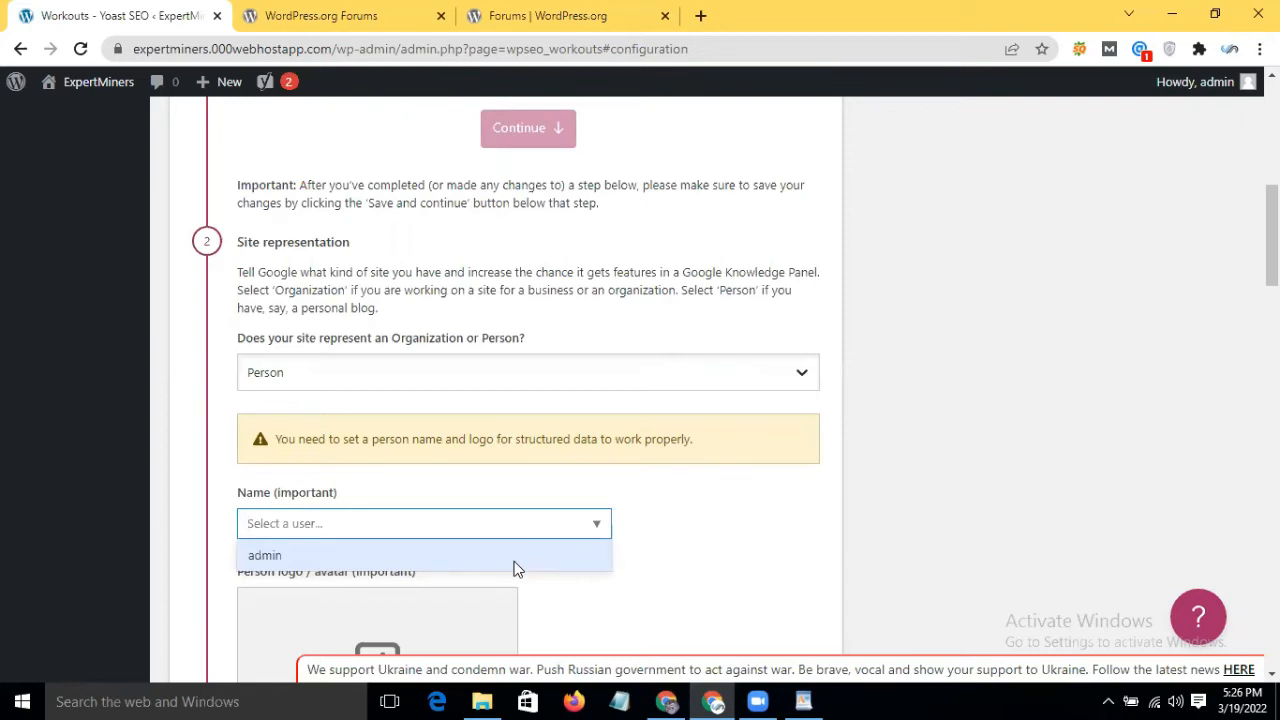
{"action": "left_click", "coordinate": [516, 566]}
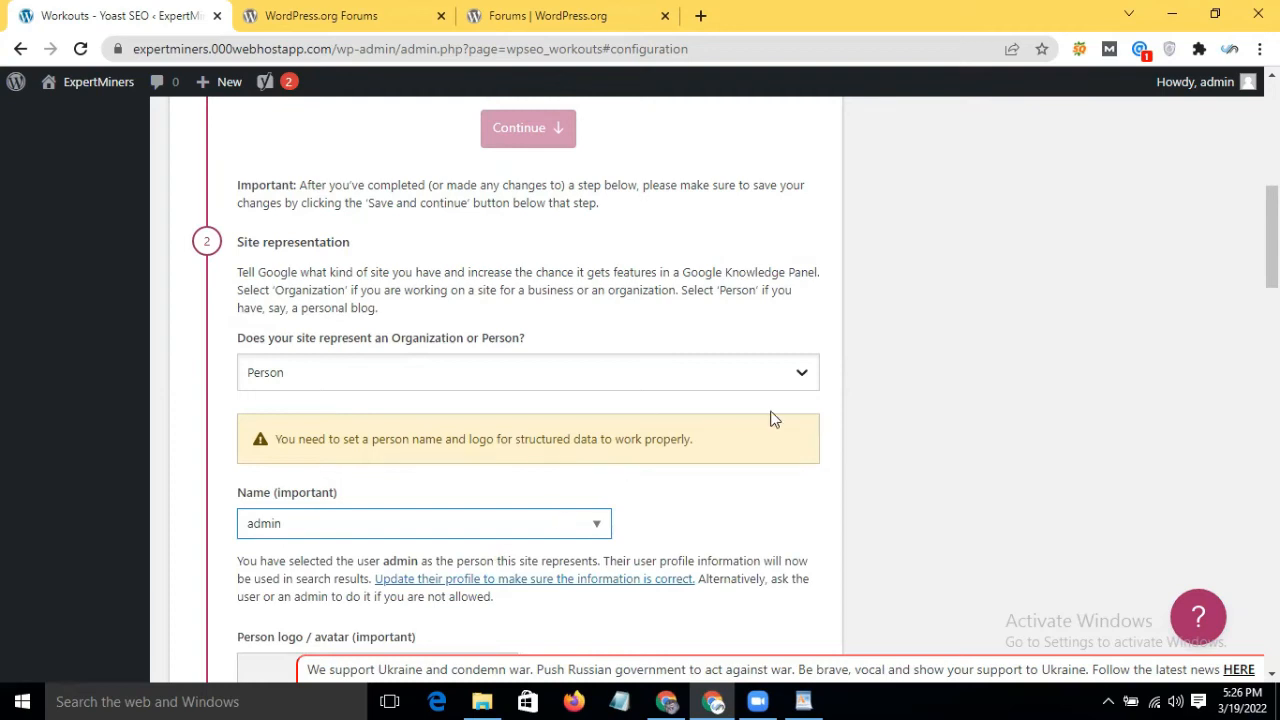
Set the person logo/avatar to DIY-Your-Hair-At-Home-Tips.png from the media library
{"action": "scroll", "coordinate": [771, 419], "scroll_direction": "down", "scroll_amount": 3}
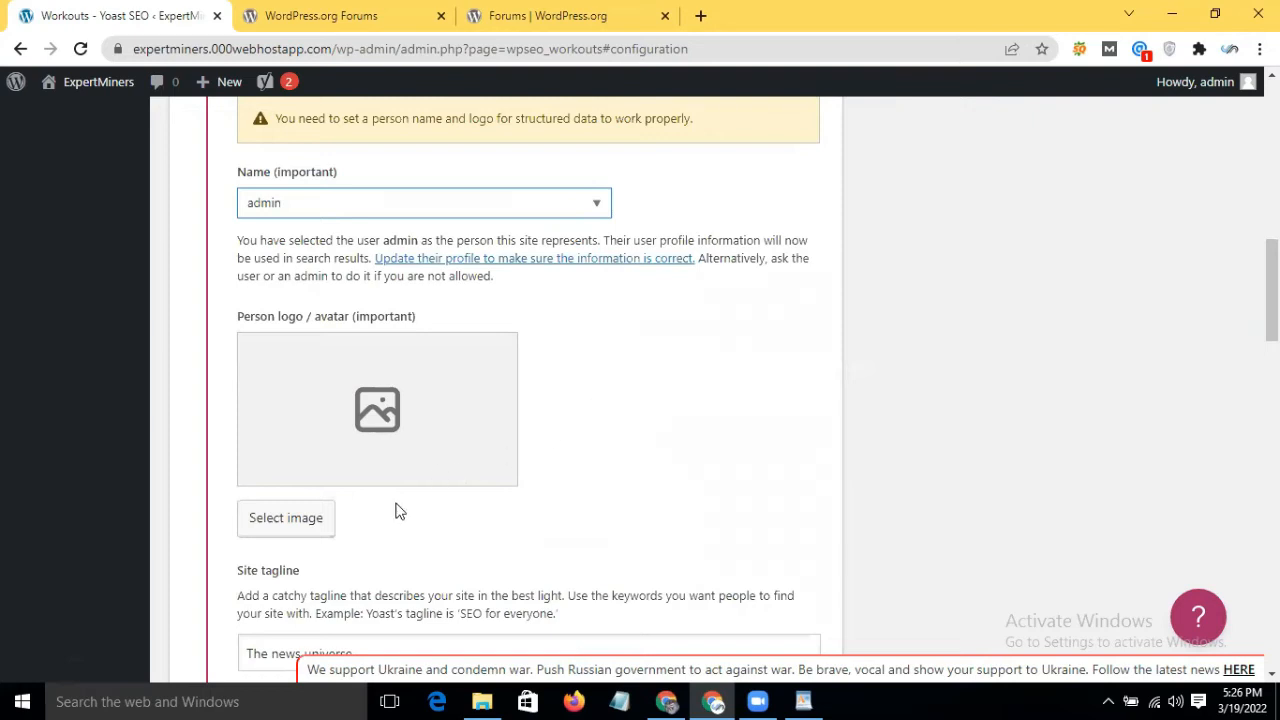
{"action": "left_click", "coordinate": [326, 532]}
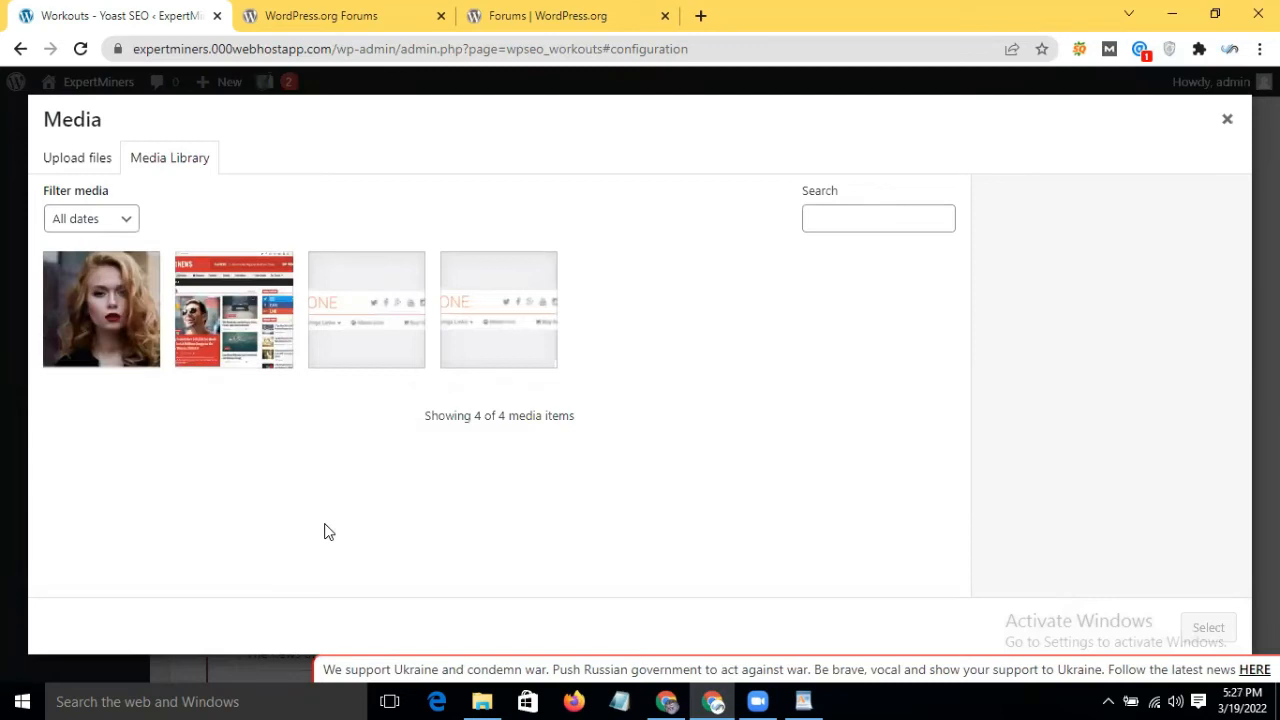
{"action": "left_click", "coordinate": [112, 332]}
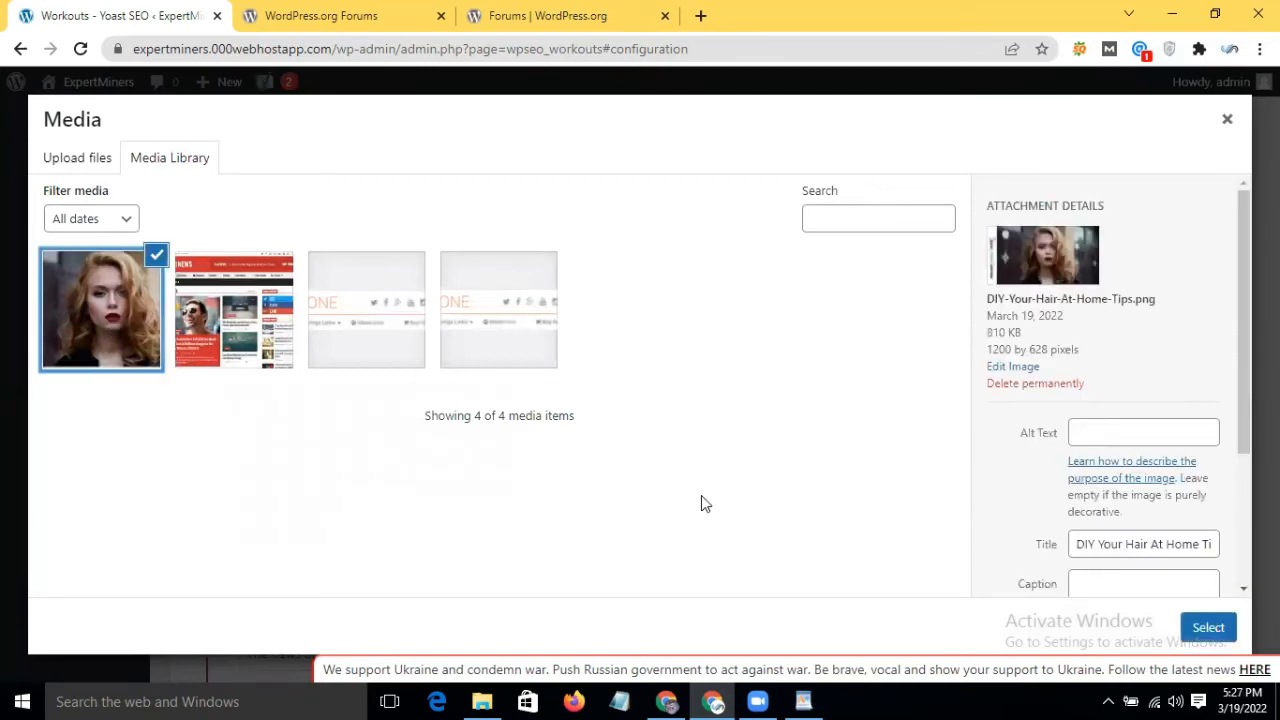
{"action": "left_click", "coordinate": [1205, 627]}
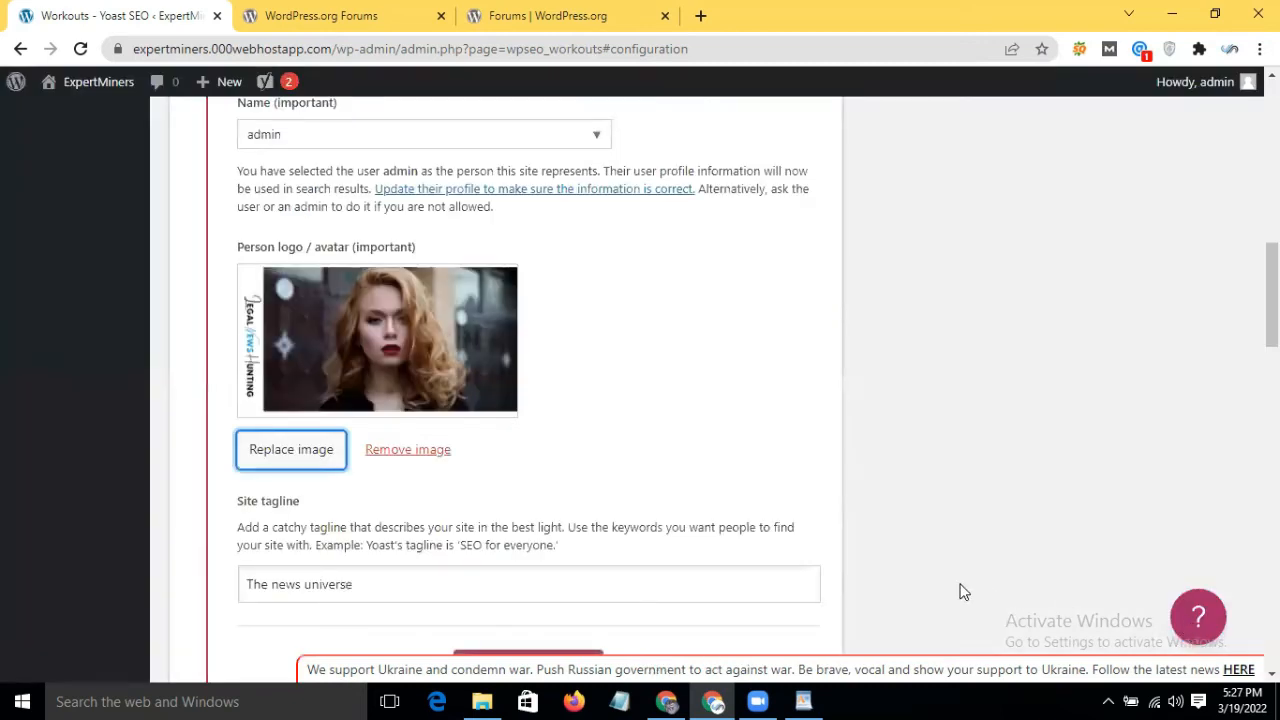
Keep the site tagline "The news universe" and save the site representation settings
{"action": "scroll", "coordinate": [963, 592], "scroll_direction": "down", "scroll_amount": 1}
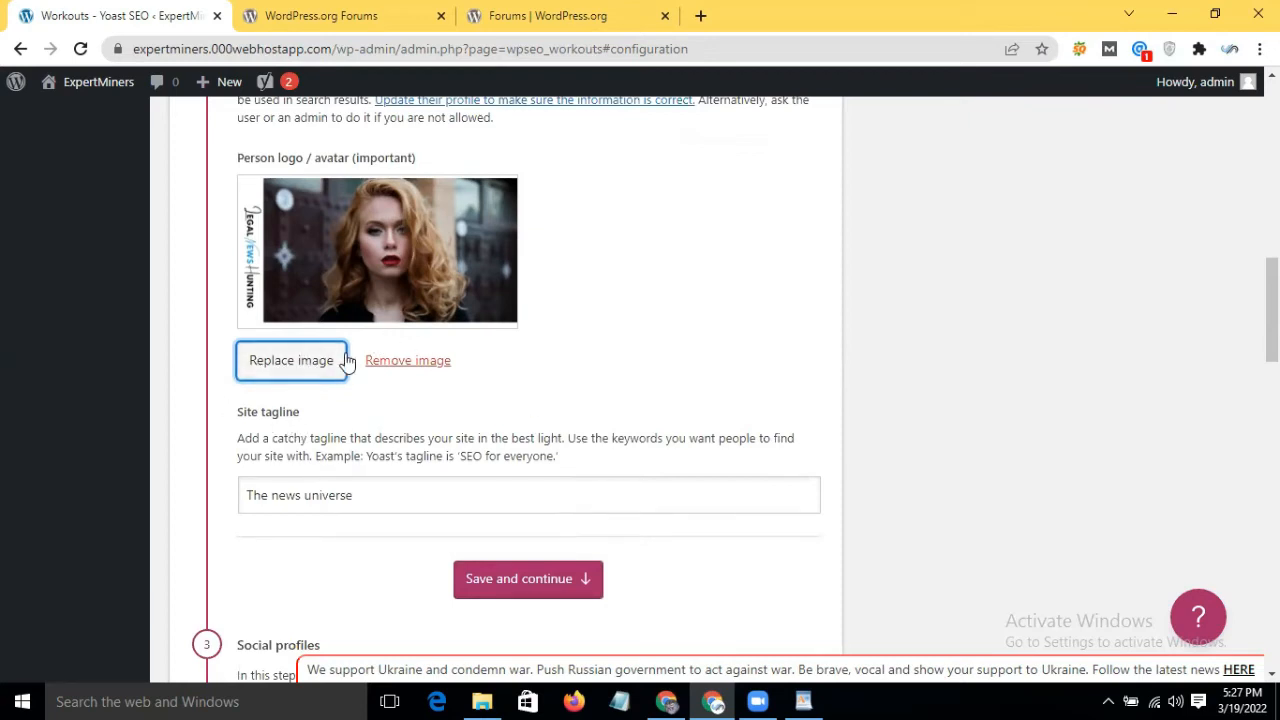
{"action": "left_click", "coordinate": [414, 463]}
{"action": "left_click_drag", "start_coordinate": [414, 463], "coordinate": [411, 474]}
{"action": "left_click", "coordinate": [411, 478]}
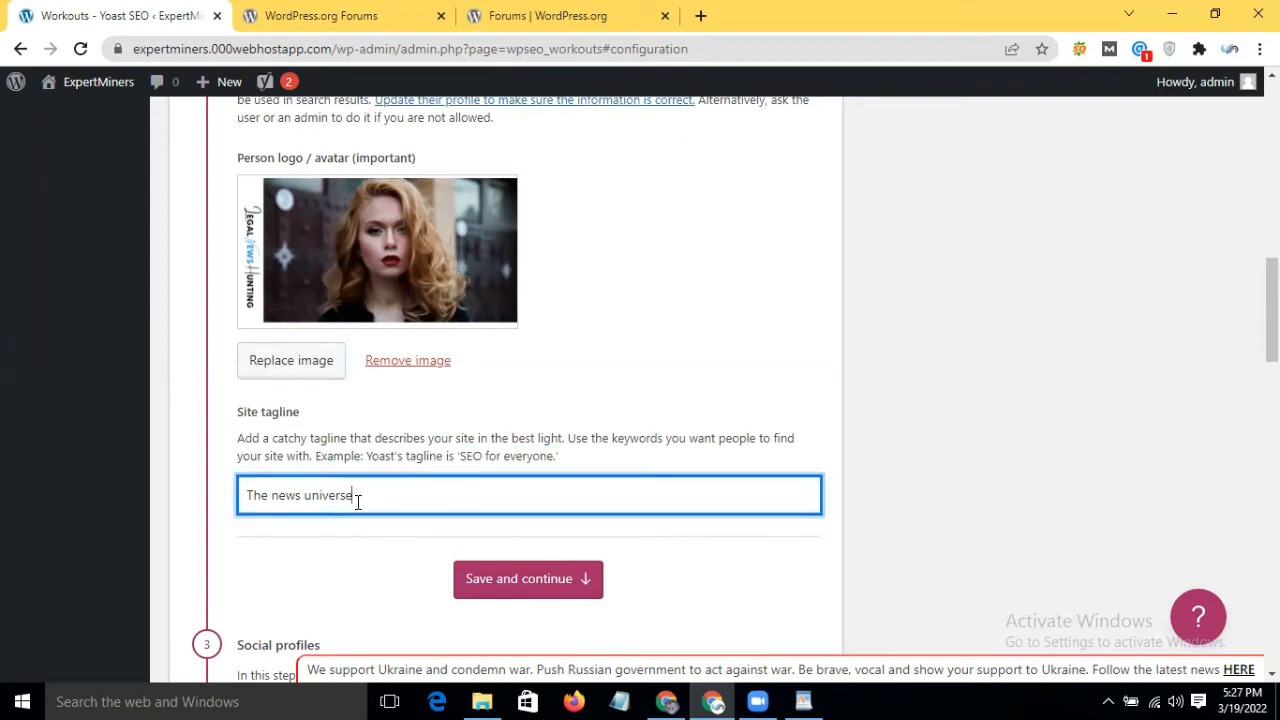
{"action": "scroll", "coordinate": [548, 617], "scroll_direction": "down", "scroll_amount": 2}
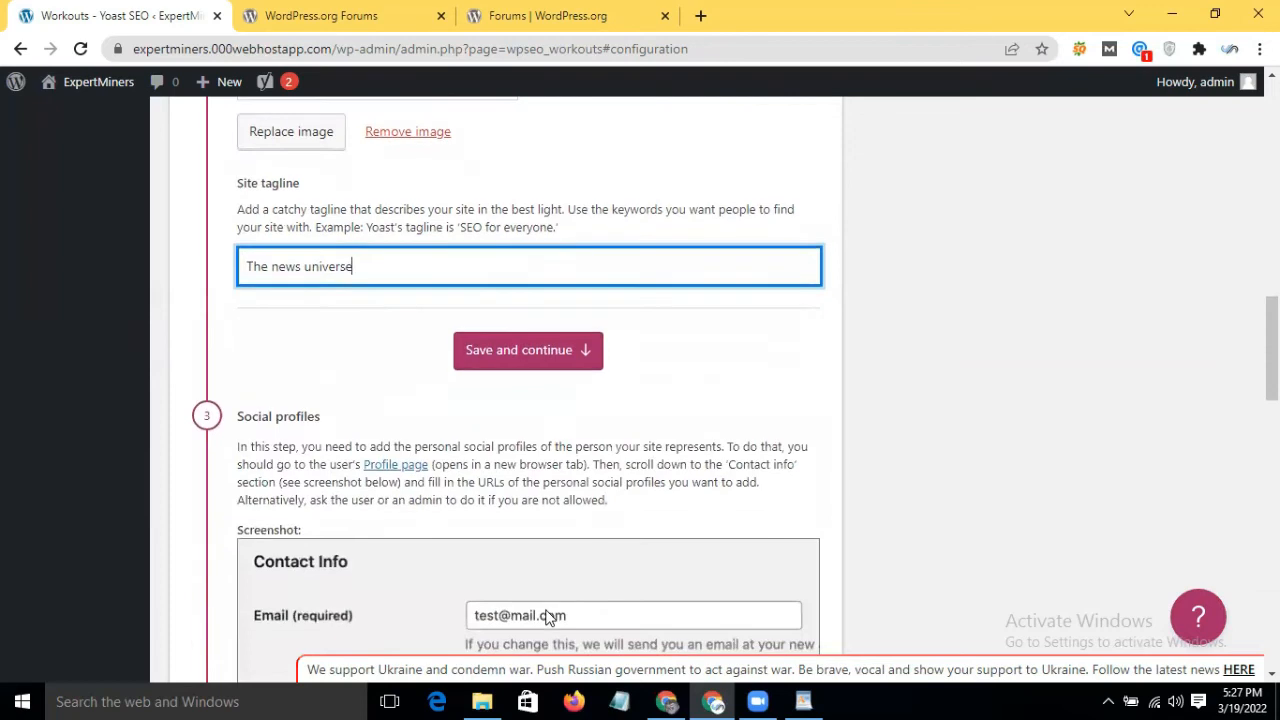
{"action": "left_click", "coordinate": [513, 349]}
Continue past the social profiles section without adding any profiles
{"action": "scroll", "coordinate": [495, 410], "scroll_direction": "down", "scroll_amount": 5}
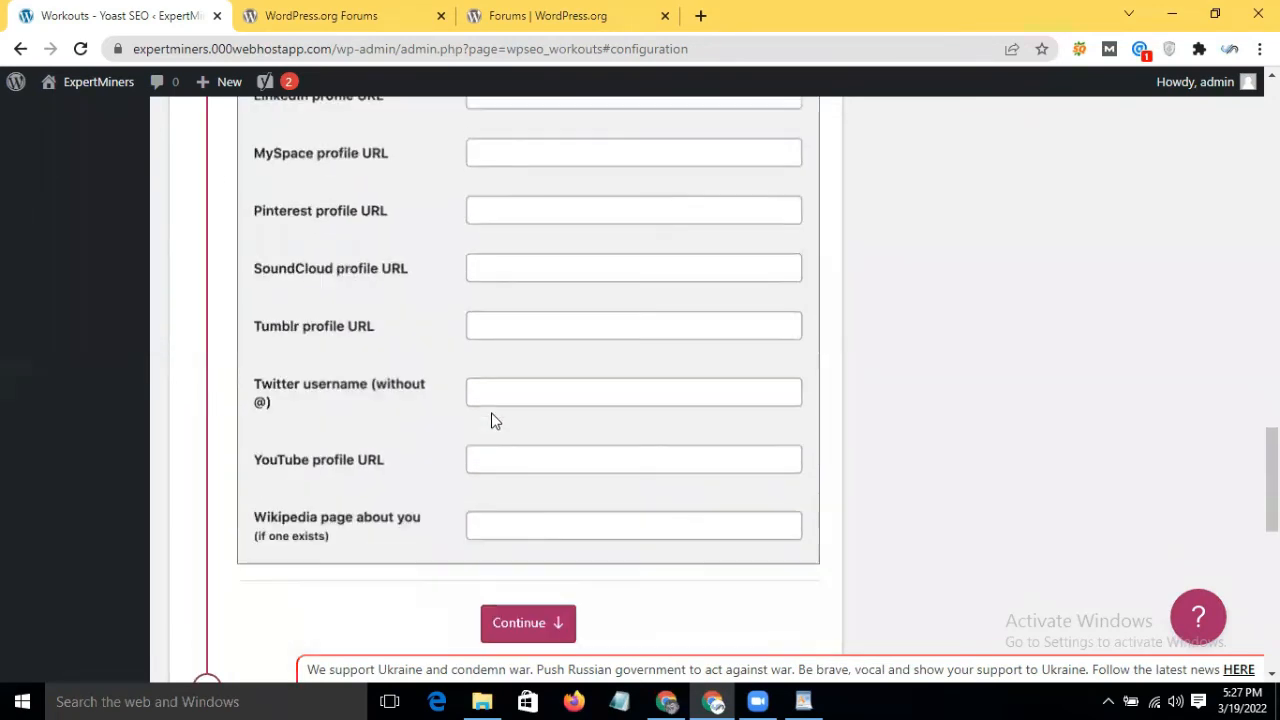
{"action": "scroll", "coordinate": [492, 420], "scroll_direction": "down", "scroll_amount": 3}
{"action": "left_click", "coordinate": [568, 258]}
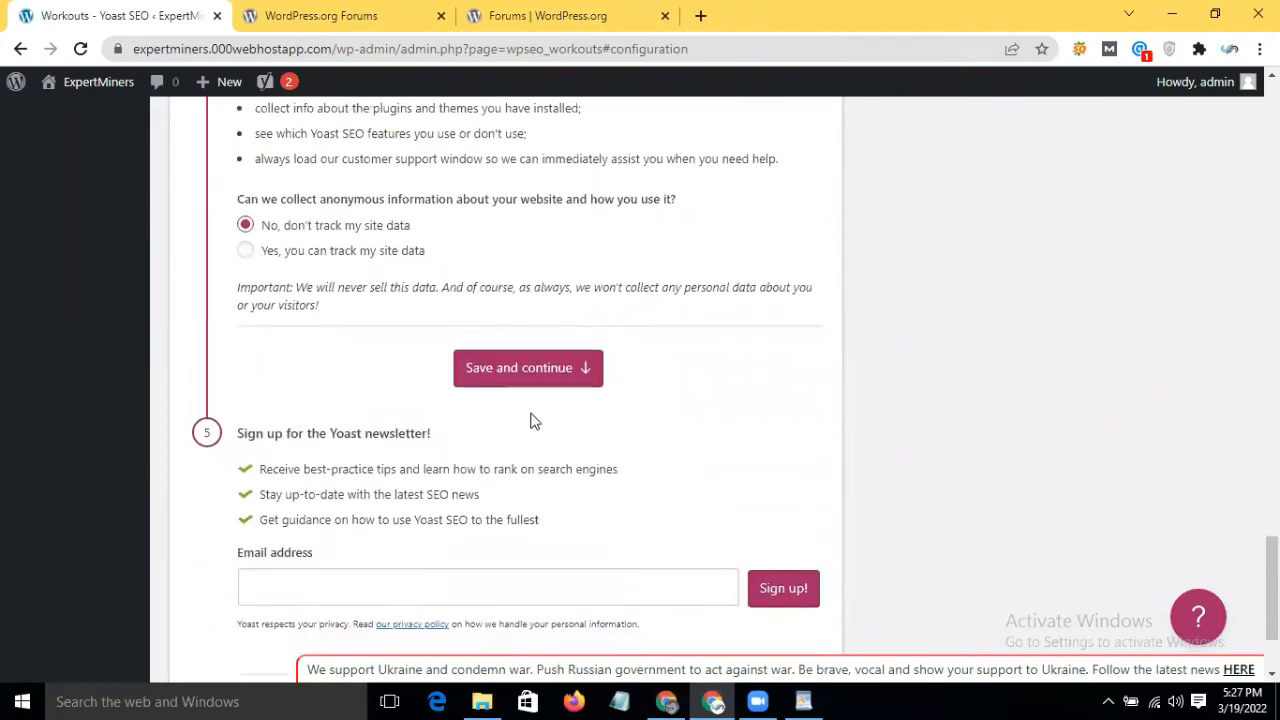
Choose "No, don't track my site data" for anonymous data collection and save the choice
{"action": "left_click", "coordinate": [337, 255]}
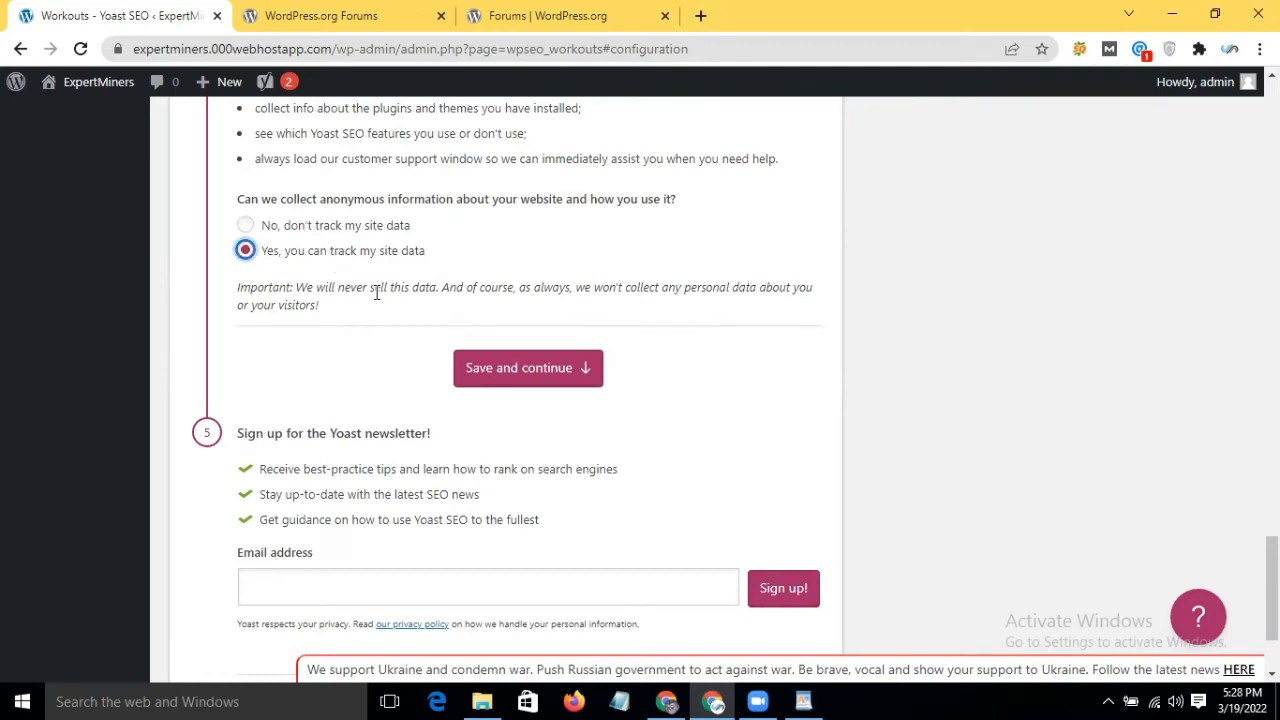
{"action": "left_click", "coordinate": [288, 232]}
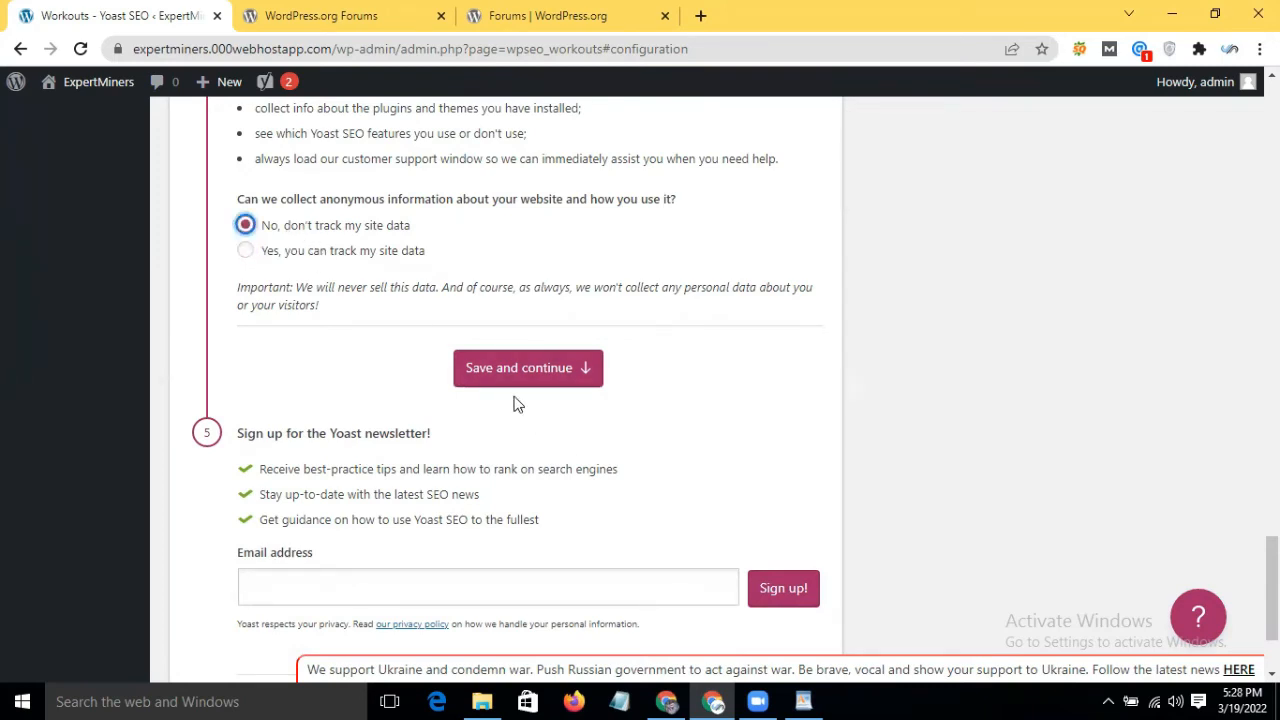
{"action": "left_click", "coordinate": [518, 365]}
Leave the newsletter email address empty and finish the configuration workout
{"action": "scroll", "coordinate": [508, 362], "scroll_direction": "down", "scroll_amount": 2}
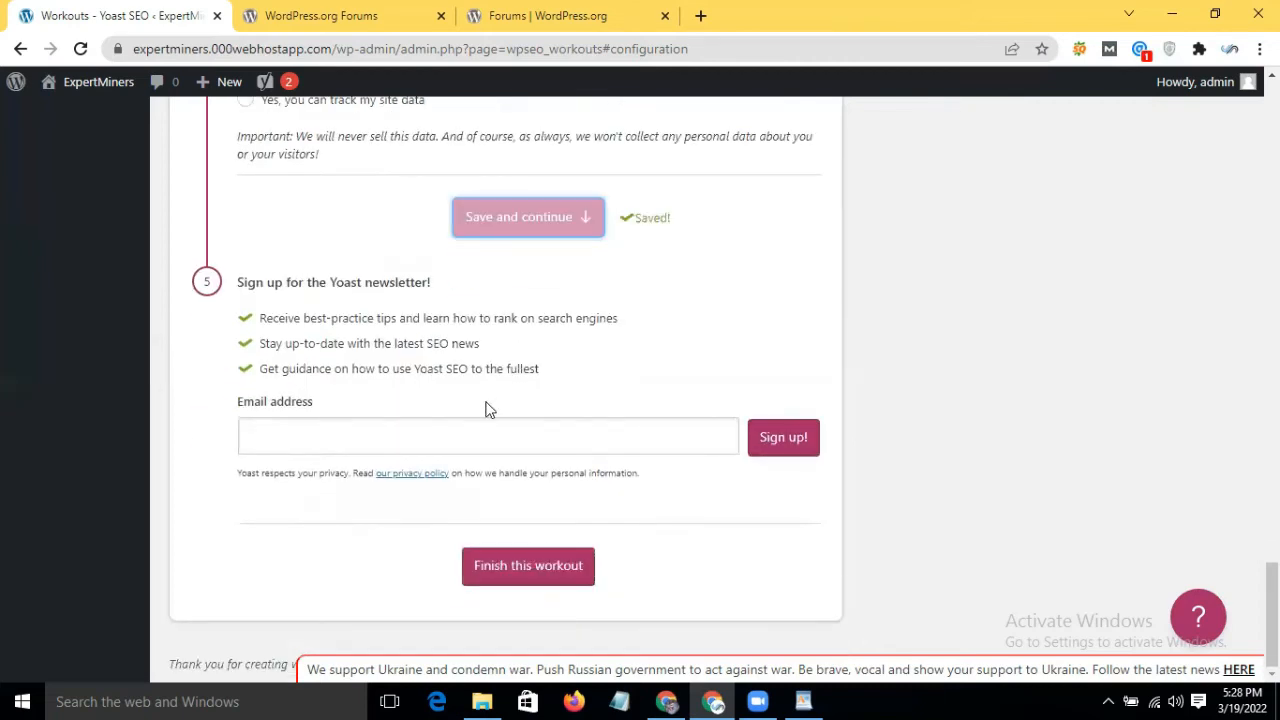
{"action": "left_click", "coordinate": [667, 430]}
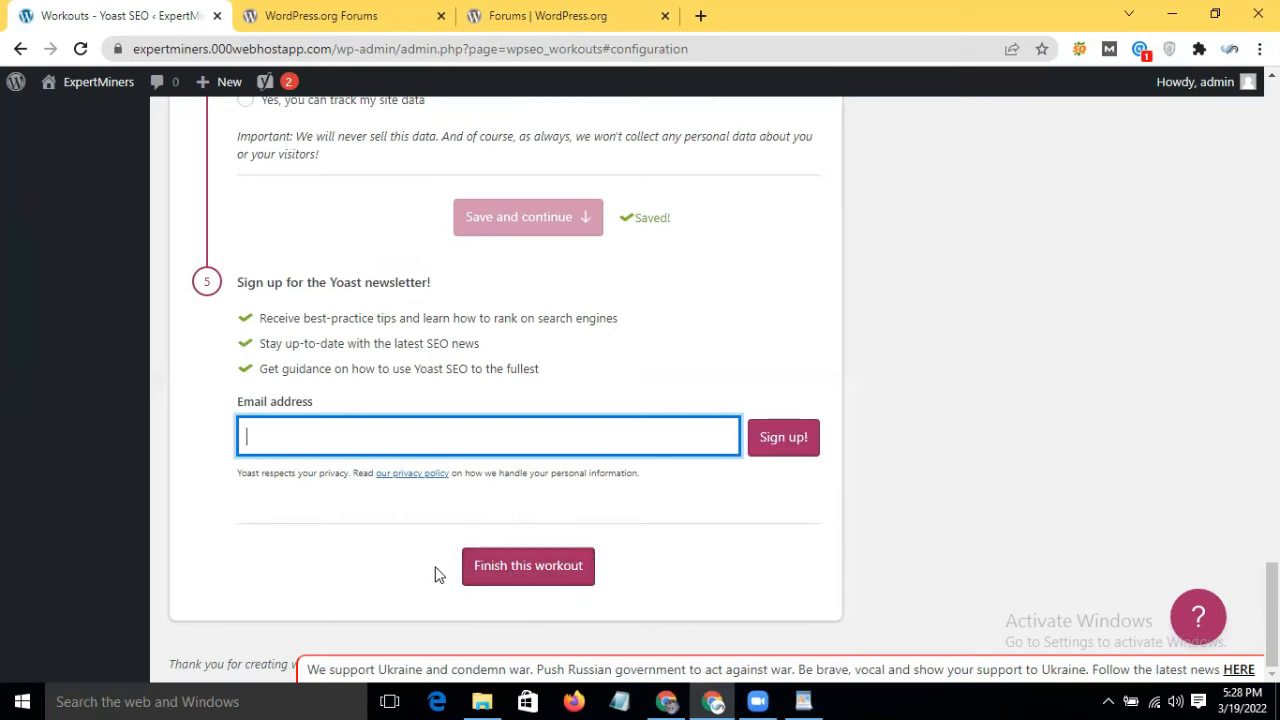
{"action": "left_click", "coordinate": [489, 571]}
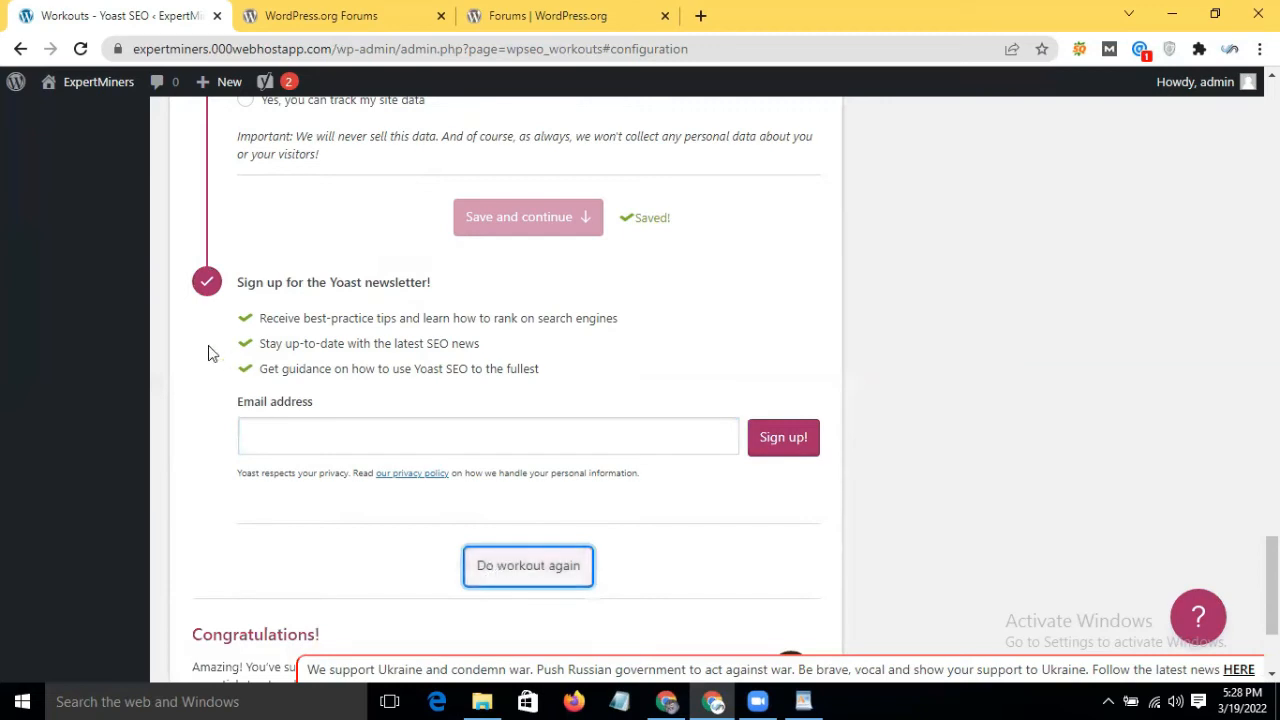
Open the Yoast SEO General settings and review the feature switches, from SEO analysis down to Enhanced Slack sharing
{"action": "scroll", "coordinate": [209, 351], "scroll_direction": "up", "scroll_amount": 5}
{"action": "scroll", "coordinate": [206, 351], "scroll_direction": "up", "scroll_amount": 5}
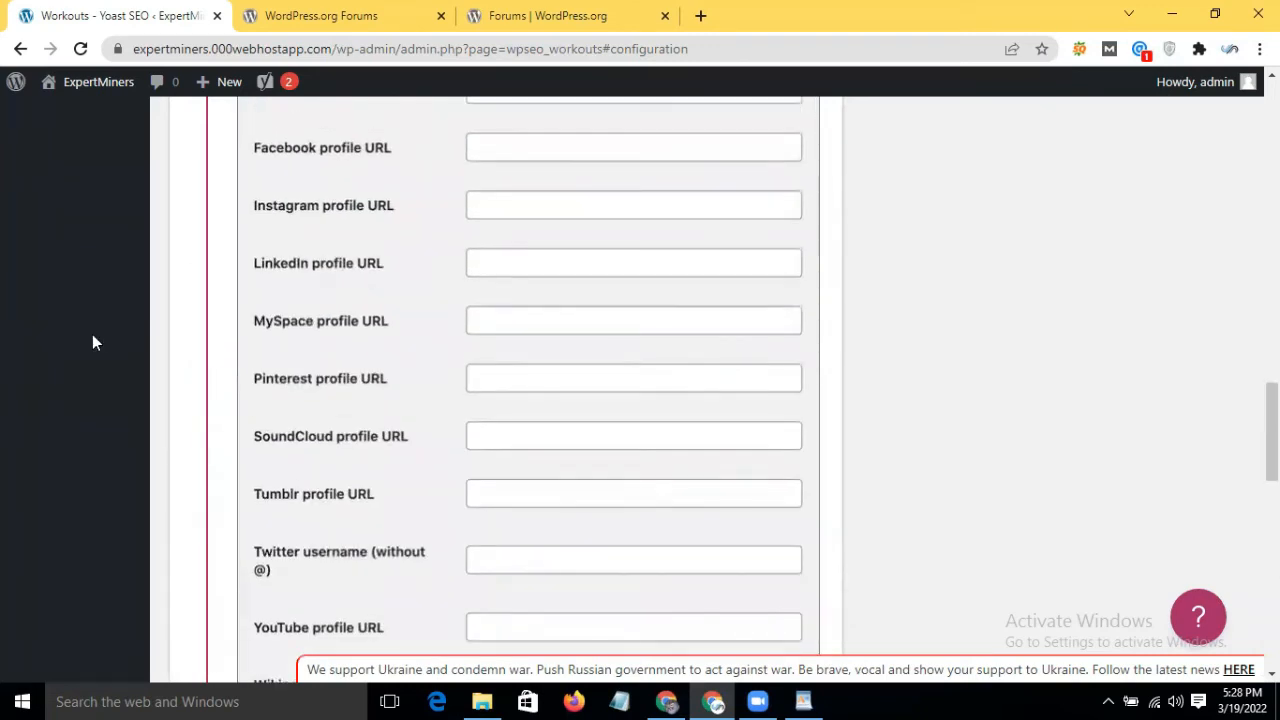
{"action": "scroll", "coordinate": [93, 342], "scroll_direction": "up", "scroll_amount": 3}
{"action": "scroll", "coordinate": [93, 343], "scroll_direction": "up", "scroll_amount": 15}
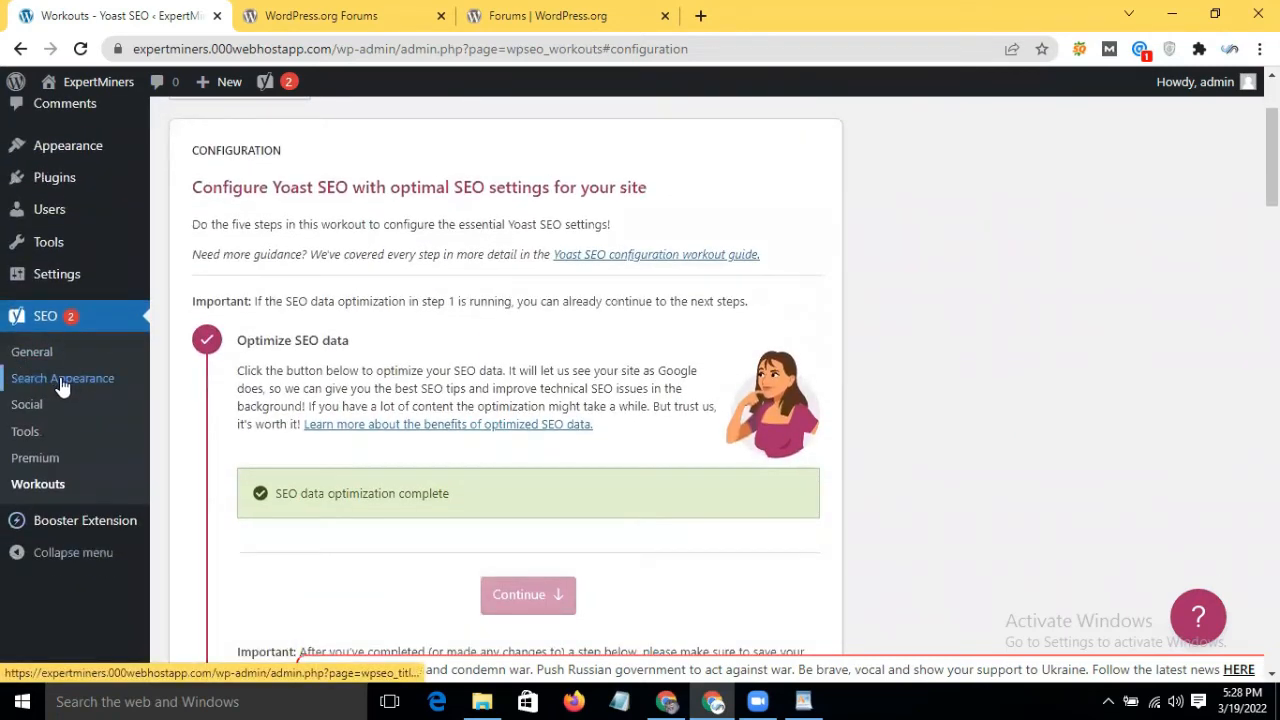
{"action": "left_click", "coordinate": [24, 362]}
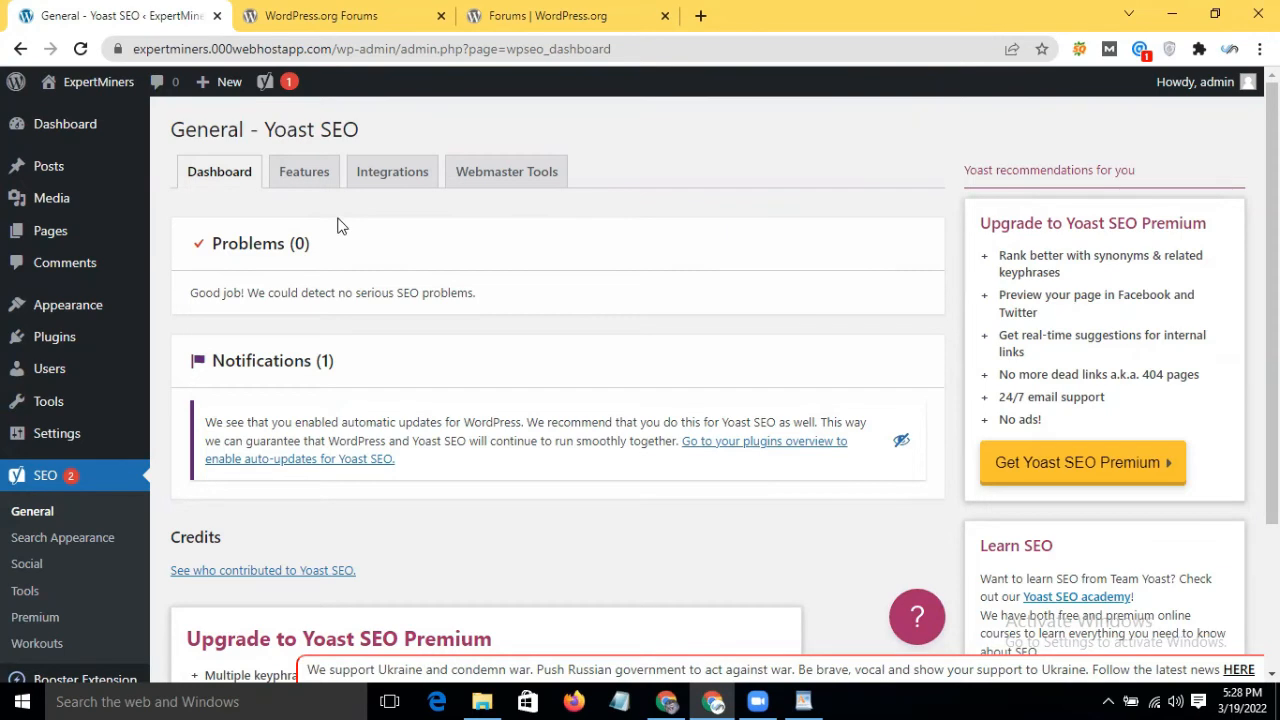
{"action": "left_click", "coordinate": [296, 180]}
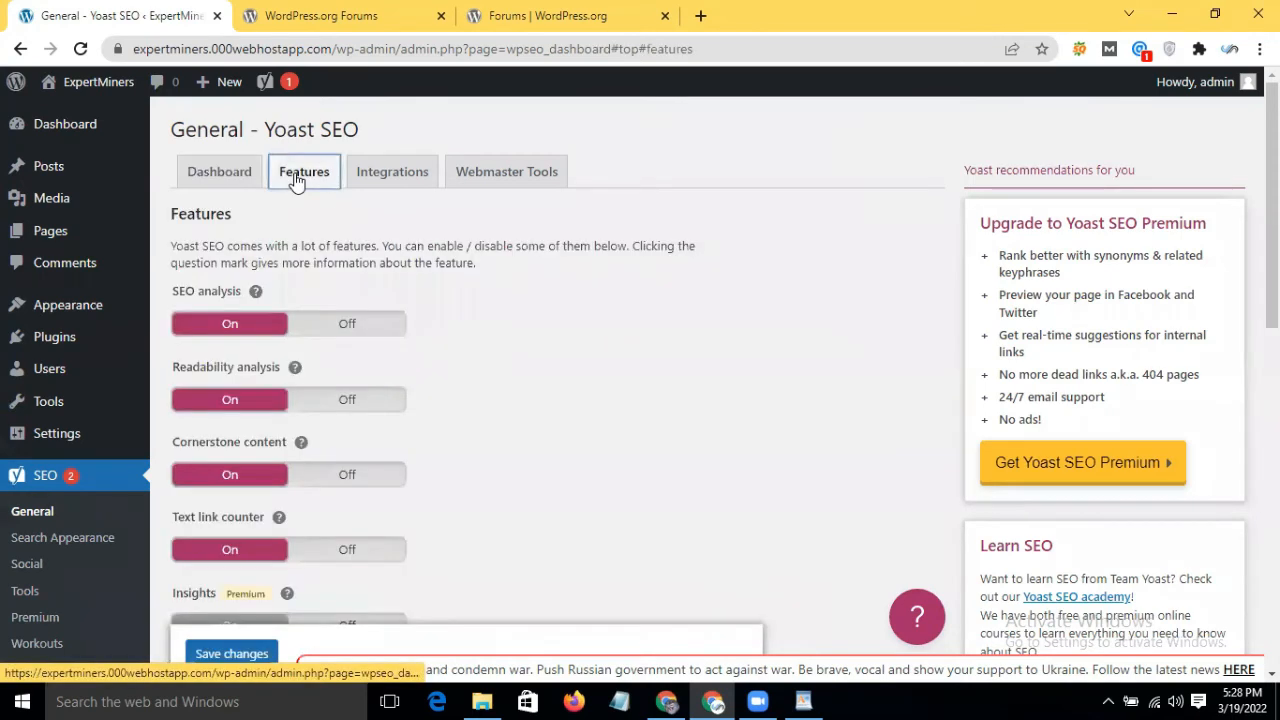
{"action": "scroll", "coordinate": [352, 212], "scroll_direction": "down", "scroll_amount": 1}
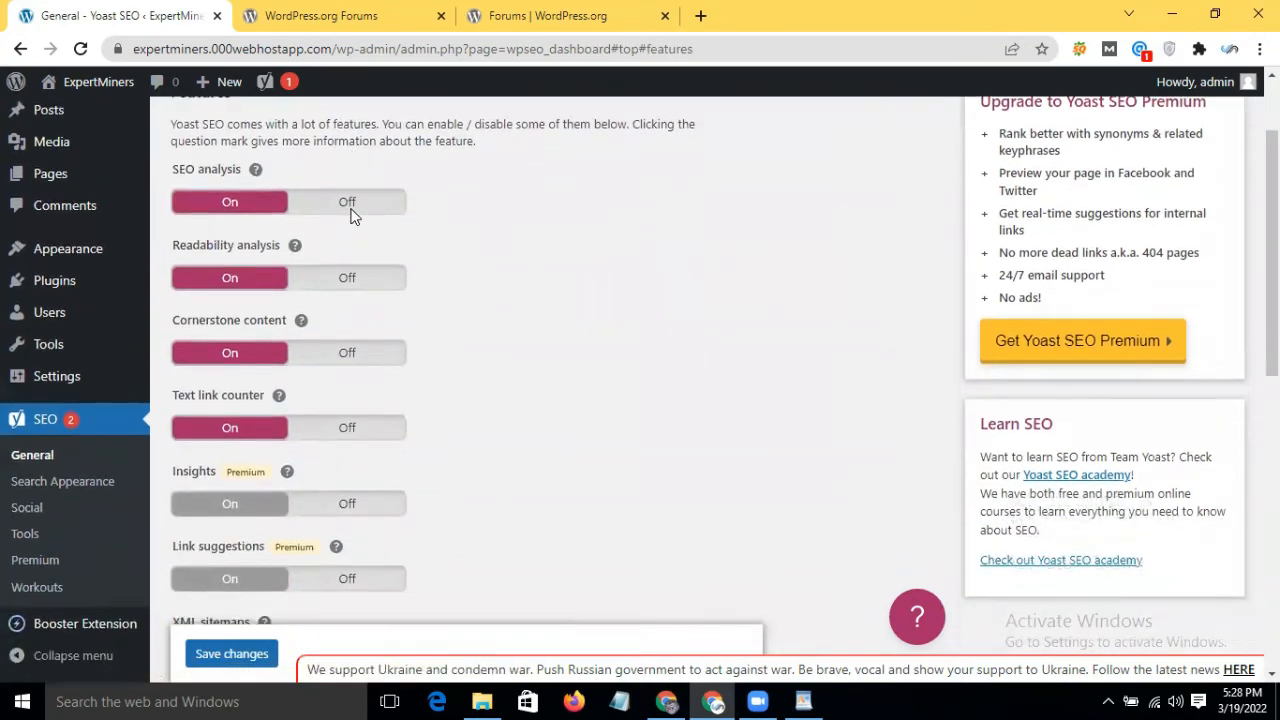
{"action": "scroll", "coordinate": [340, 208], "scroll_direction": "up", "scroll_amount": 1}
{"action": "scroll", "coordinate": [319, 440], "scroll_direction": "down", "scroll_amount": 3}
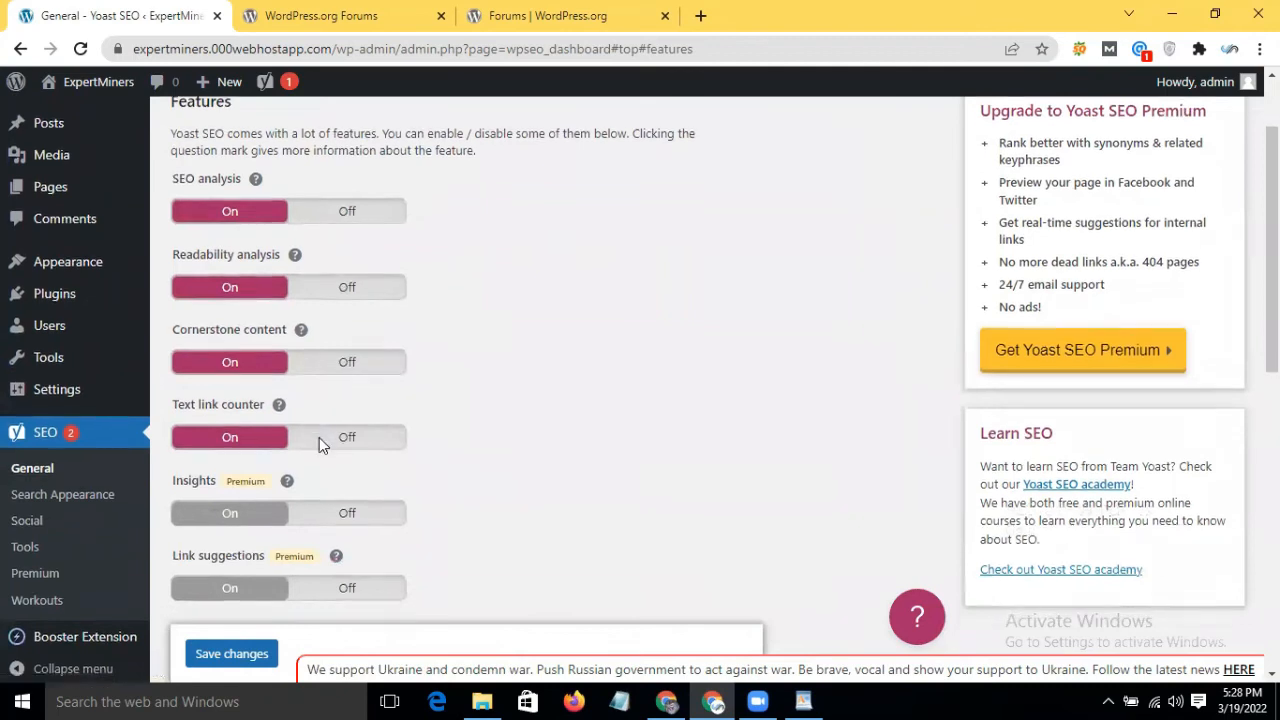
{"action": "scroll", "coordinate": [319, 444], "scroll_direction": "down", "scroll_amount": 2}
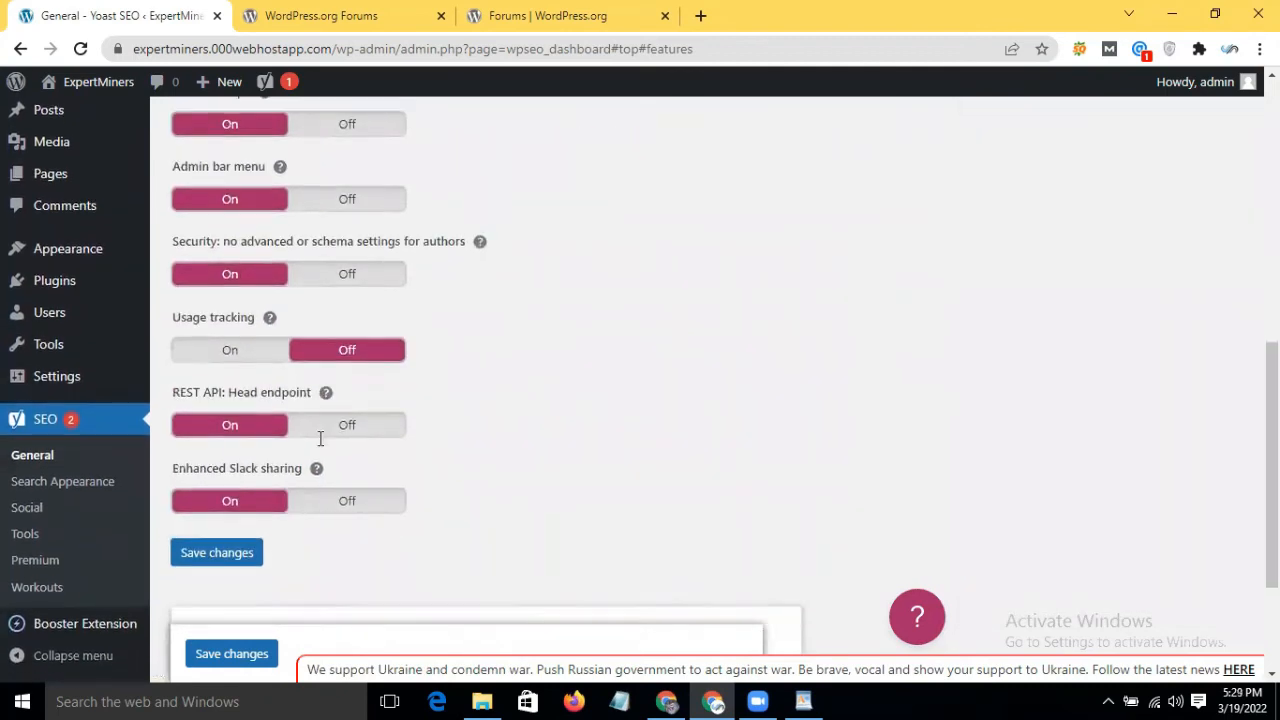
{"action": "scroll", "coordinate": [319, 440], "scroll_direction": "up", "scroll_amount": 7}
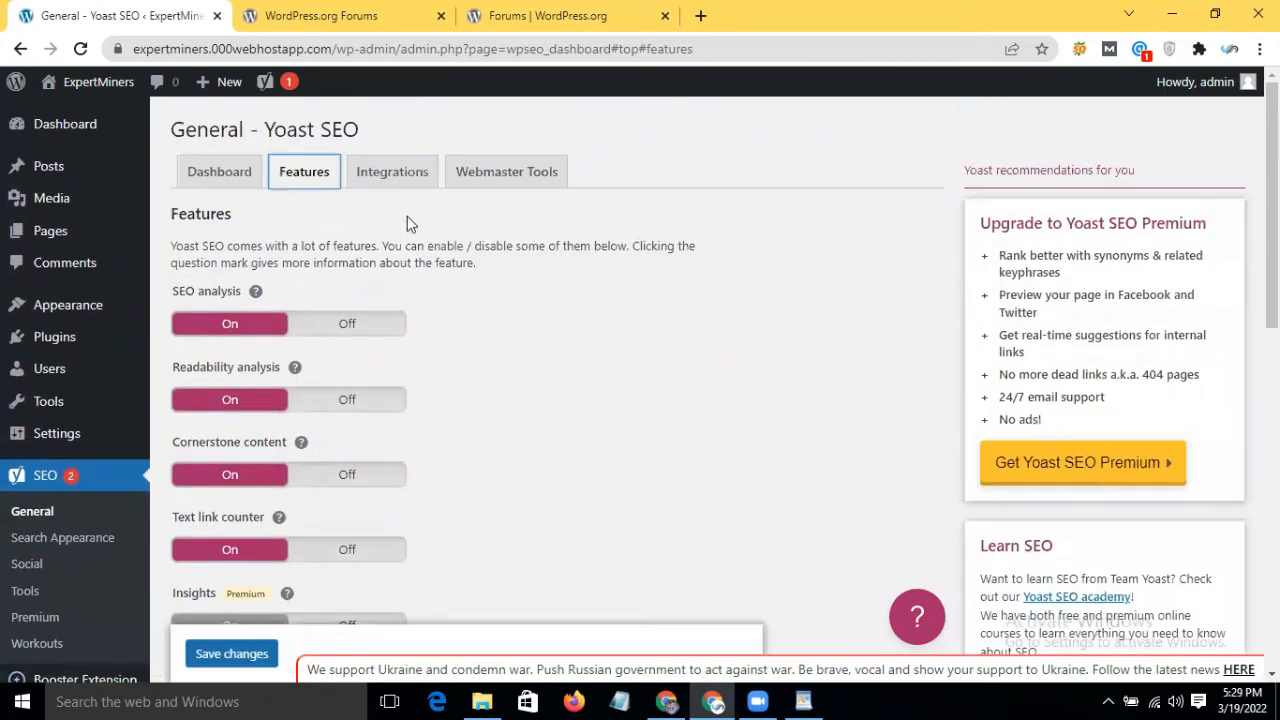
Look through the third-party integrations offered in the Yoast SEO General settings
{"action": "left_click", "coordinate": [380, 192]}
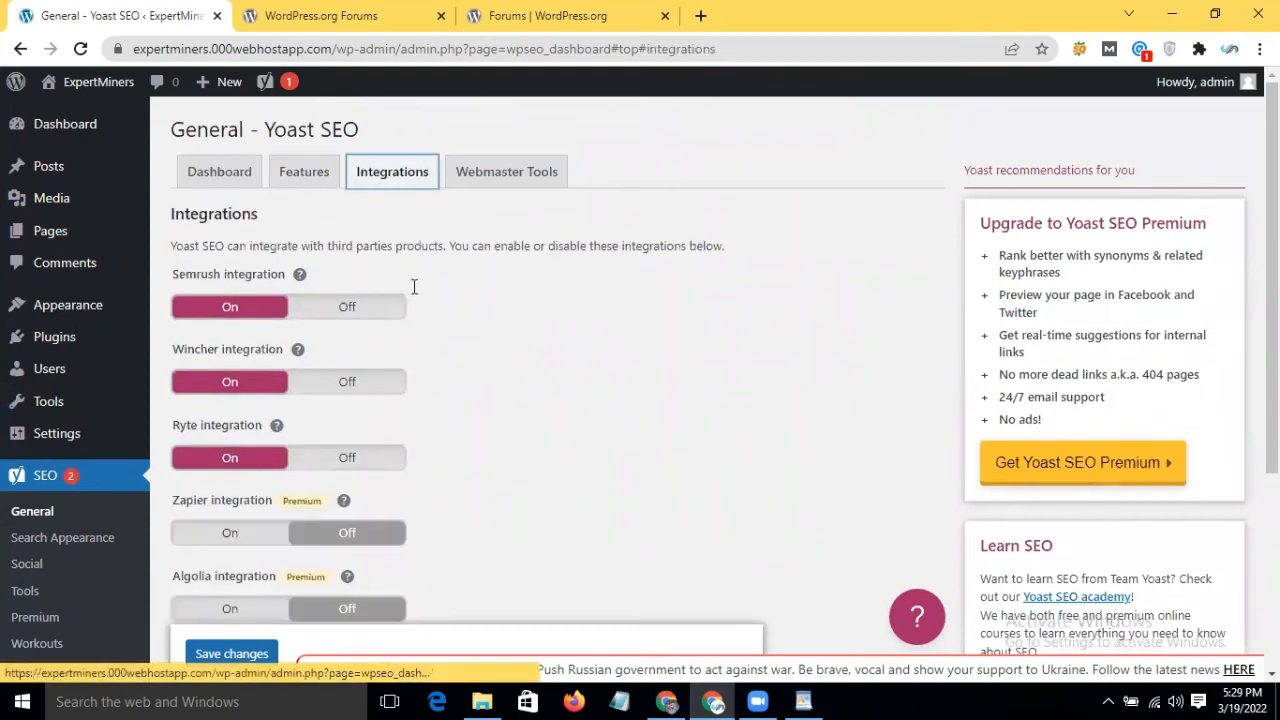
{"action": "scroll", "coordinate": [446, 369], "scroll_direction": "down", "scroll_amount": 1}
{"action": "scroll", "coordinate": [446, 369], "scroll_direction": "down", "scroll_amount": 2}
{"action": "scroll", "coordinate": [443, 366], "scroll_direction": "up", "scroll_amount": 3}
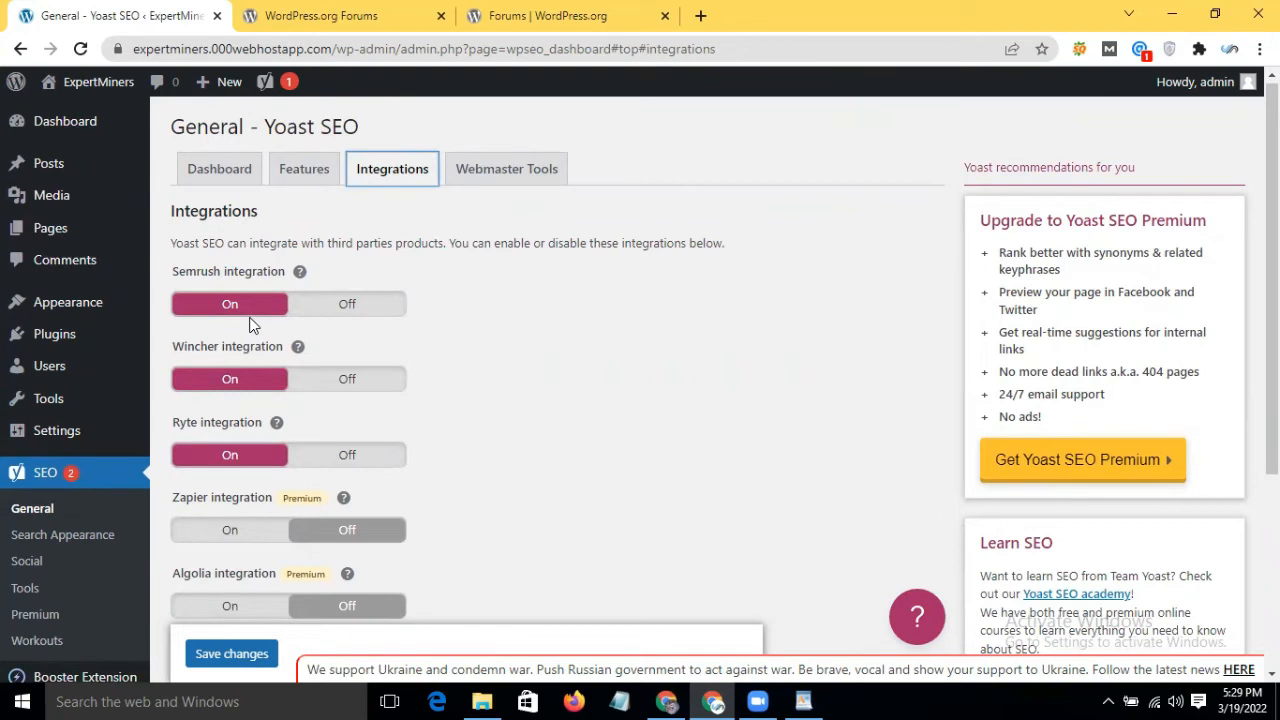
Leave the Baidu, Bing, Google and Yandex webmaster verification codes empty and save the settings
{"action": "left_click", "coordinate": [524, 168]}
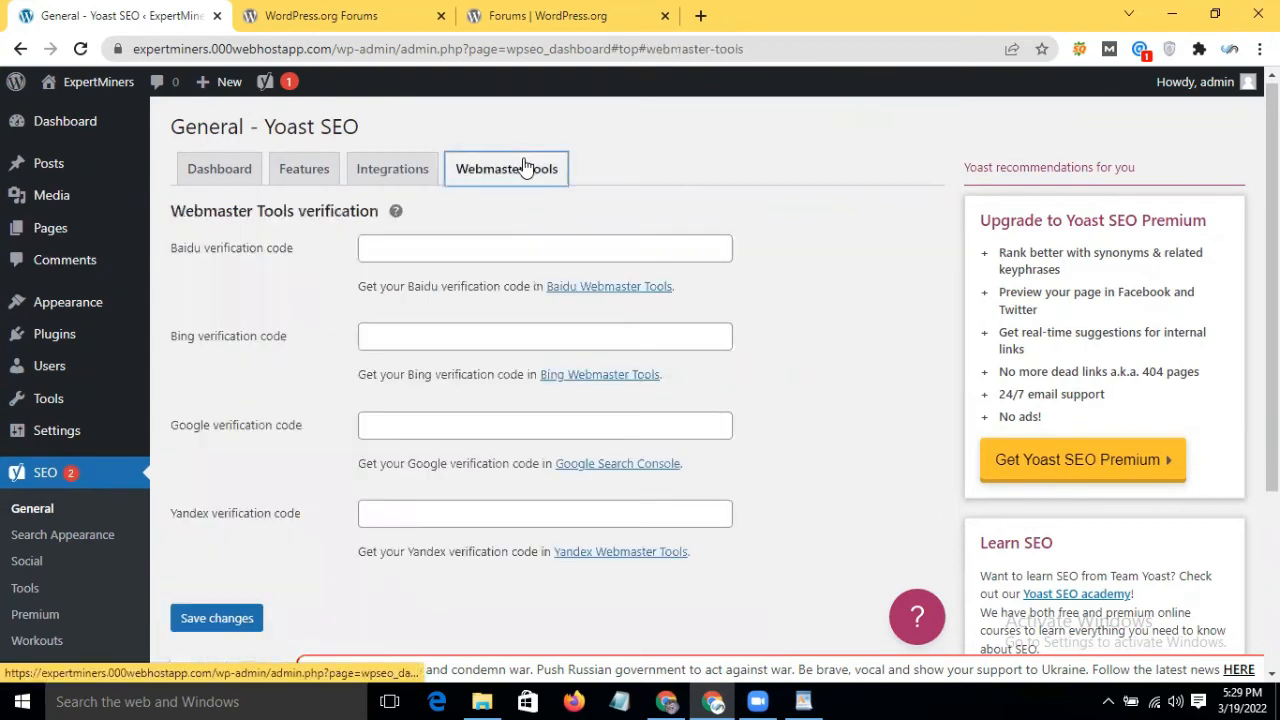
{"action": "scroll", "coordinate": [480, 289], "scroll_direction": "down", "scroll_amount": 1}
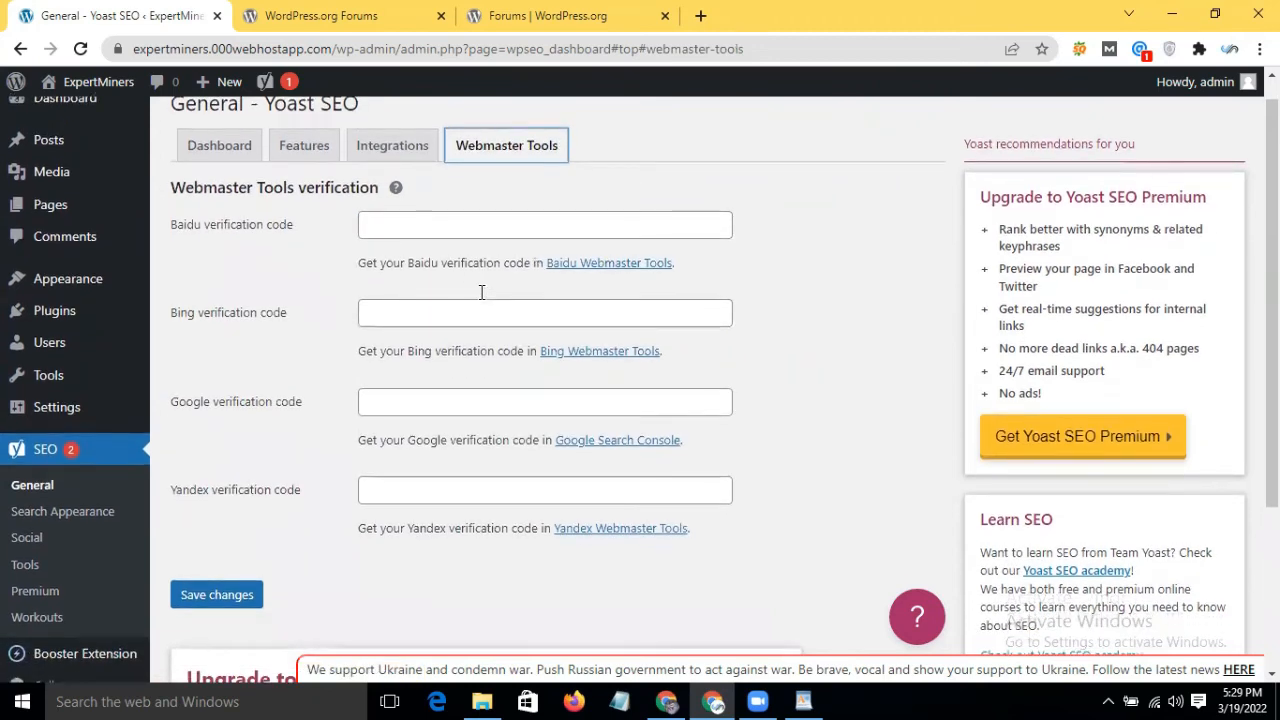
{"action": "scroll", "coordinate": [481, 292], "scroll_direction": "up", "scroll_amount": 1}
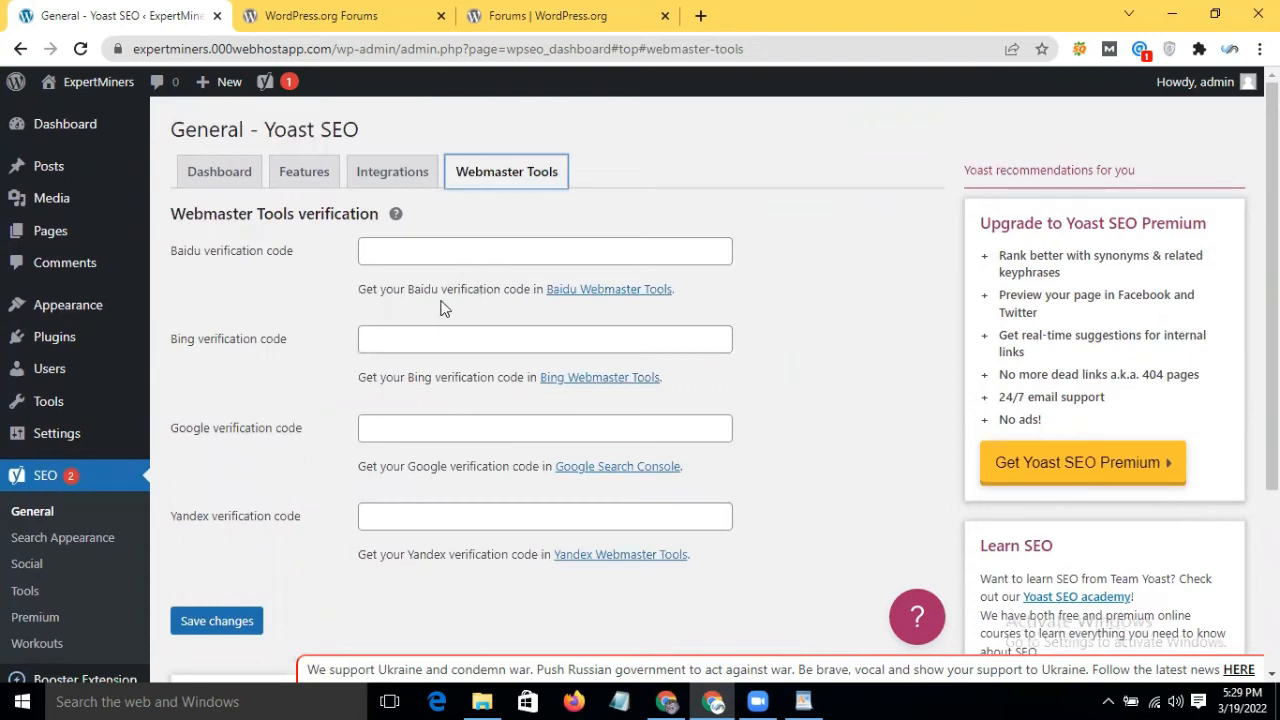
{"action": "scroll", "coordinate": [444, 309], "scroll_direction": "down", "scroll_amount": 1}
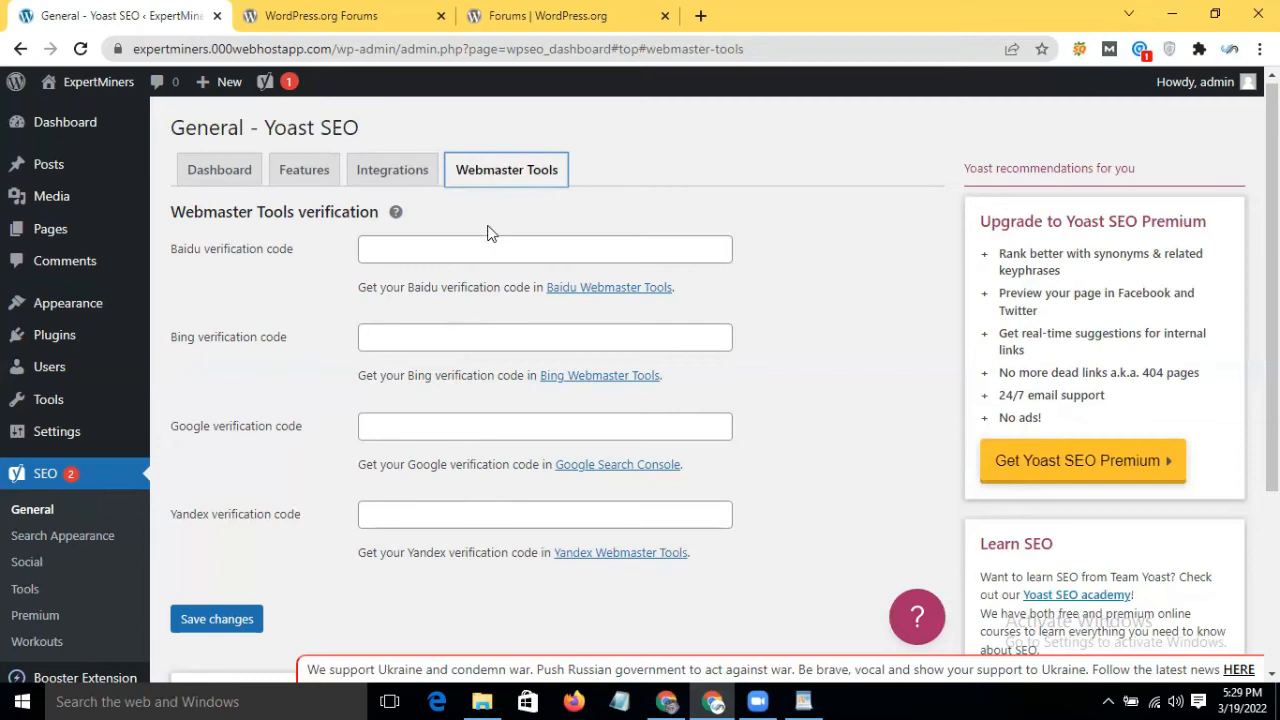
{"action": "scroll", "coordinate": [508, 431], "scroll_direction": "down", "scroll_amount": 2}
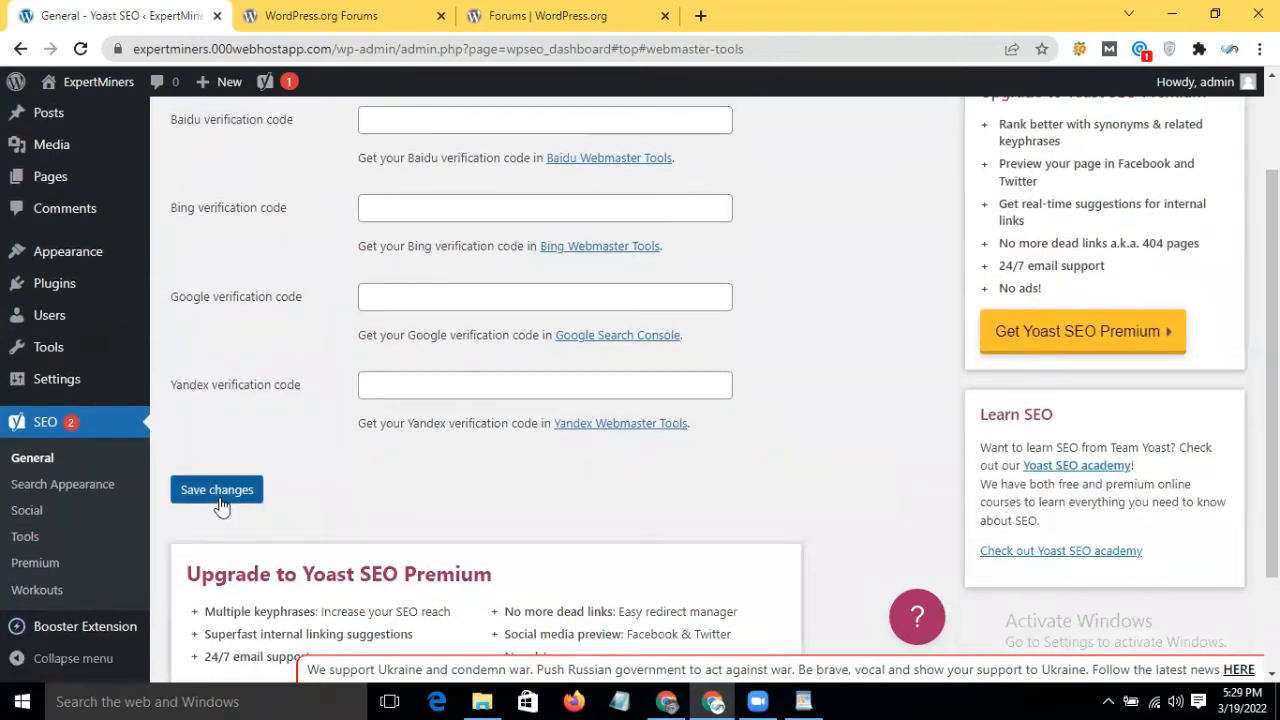
{"action": "left_click", "coordinate": [220, 493]}
Open the Yoast Search Appearance settings and review the title separator, homepage, and Knowledge Graph & Schema.org sections
{"action": "scroll", "coordinate": [222, 505], "scroll_direction": "down", "scroll_amount": 2}
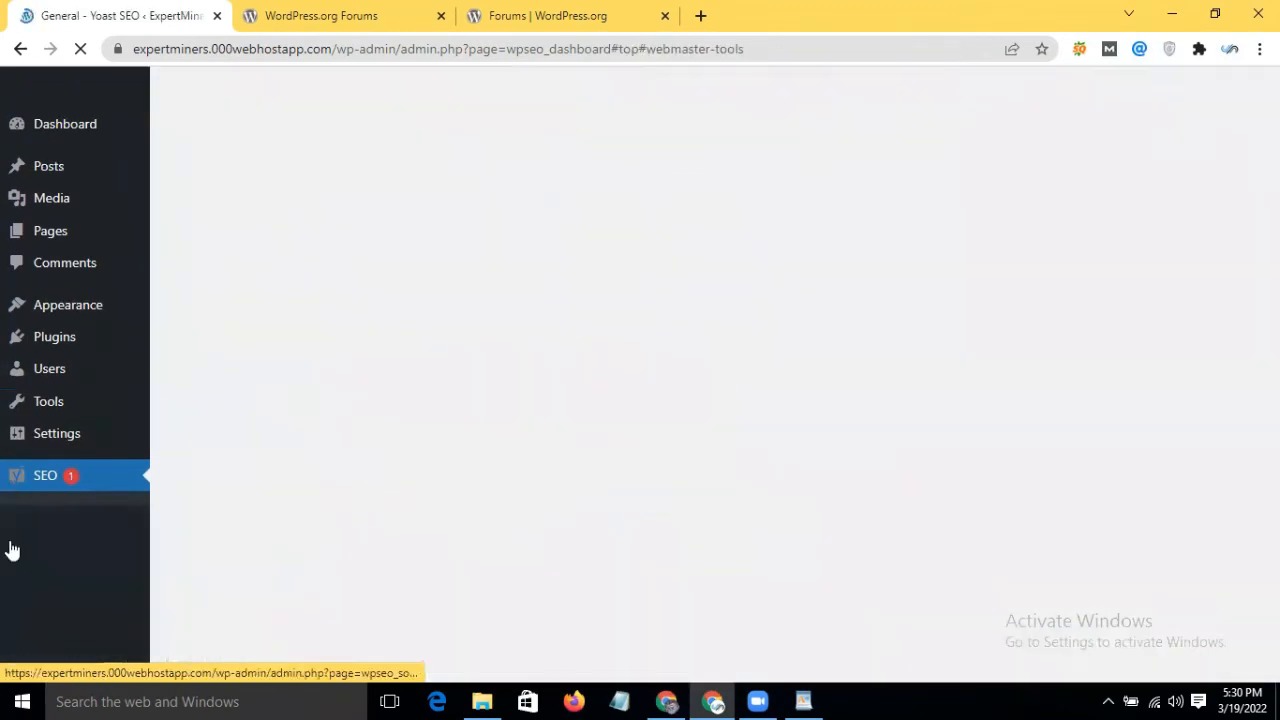
{"action": "scroll", "coordinate": [70, 537], "scroll_direction": "down", "scroll_amount": 1}
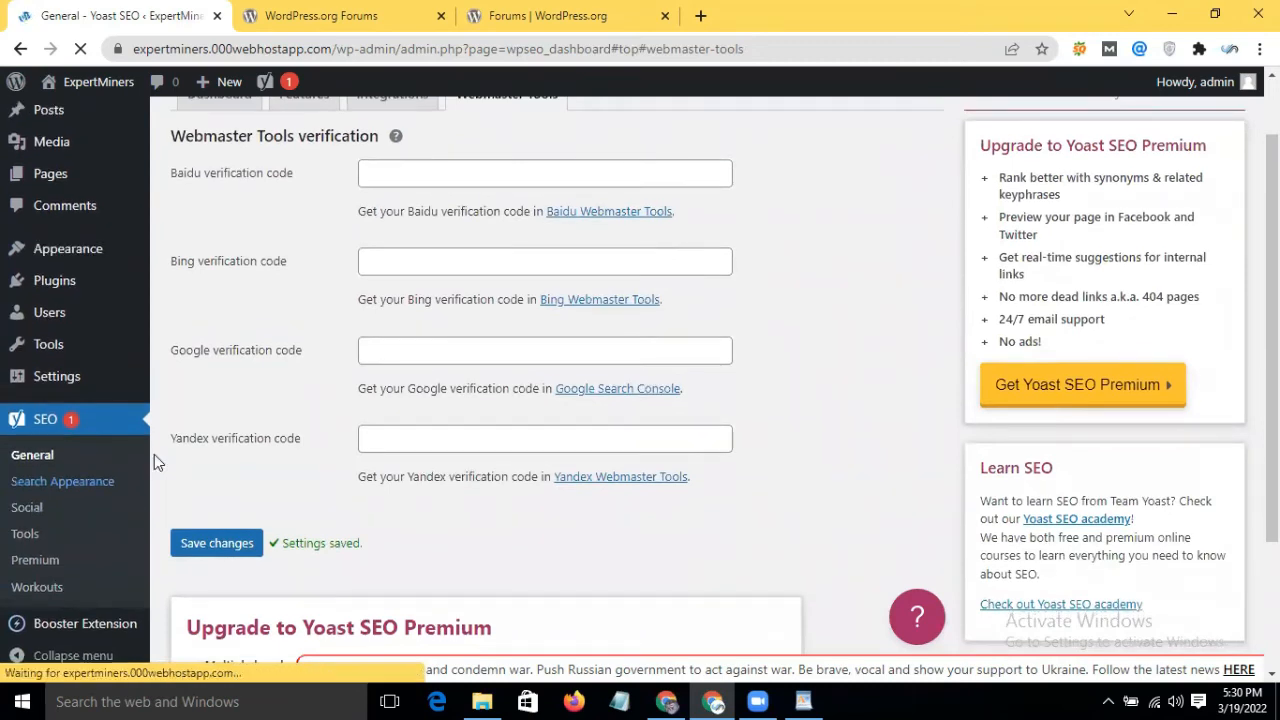
{"action": "left_click", "coordinate": [110, 488]}
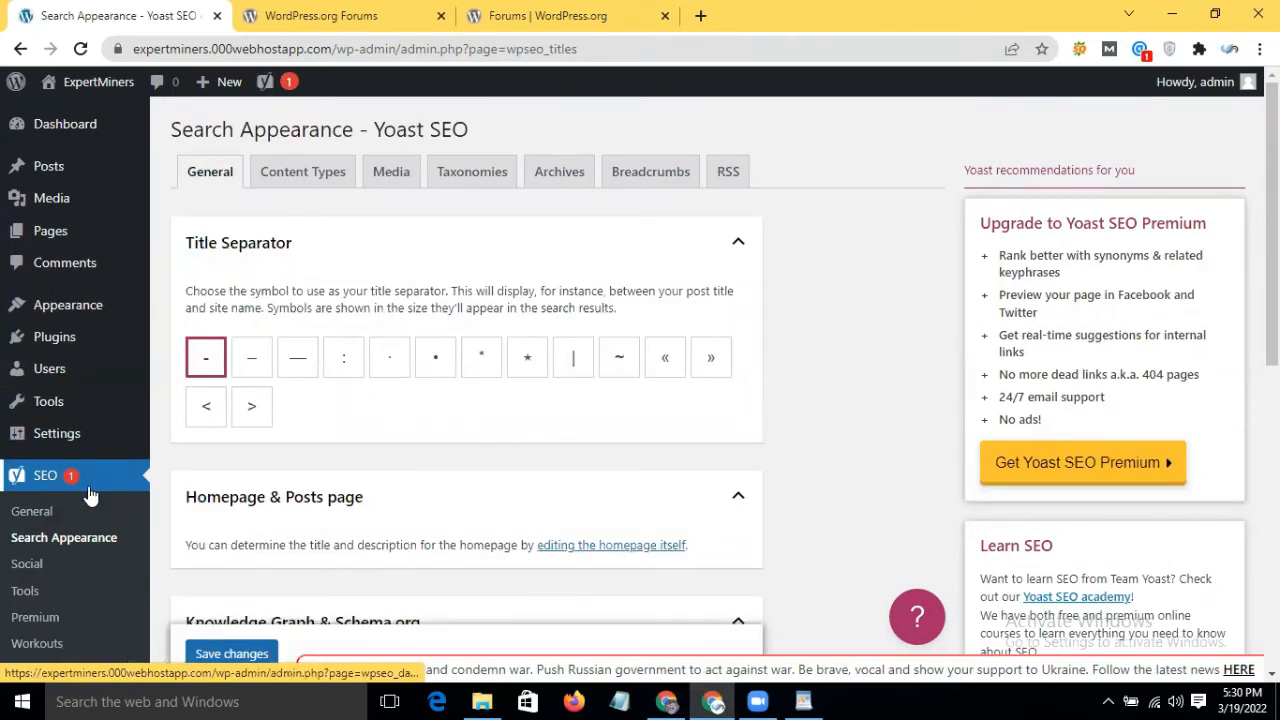
{"action": "scroll", "coordinate": [90, 495], "scroll_direction": "down", "scroll_amount": 3}
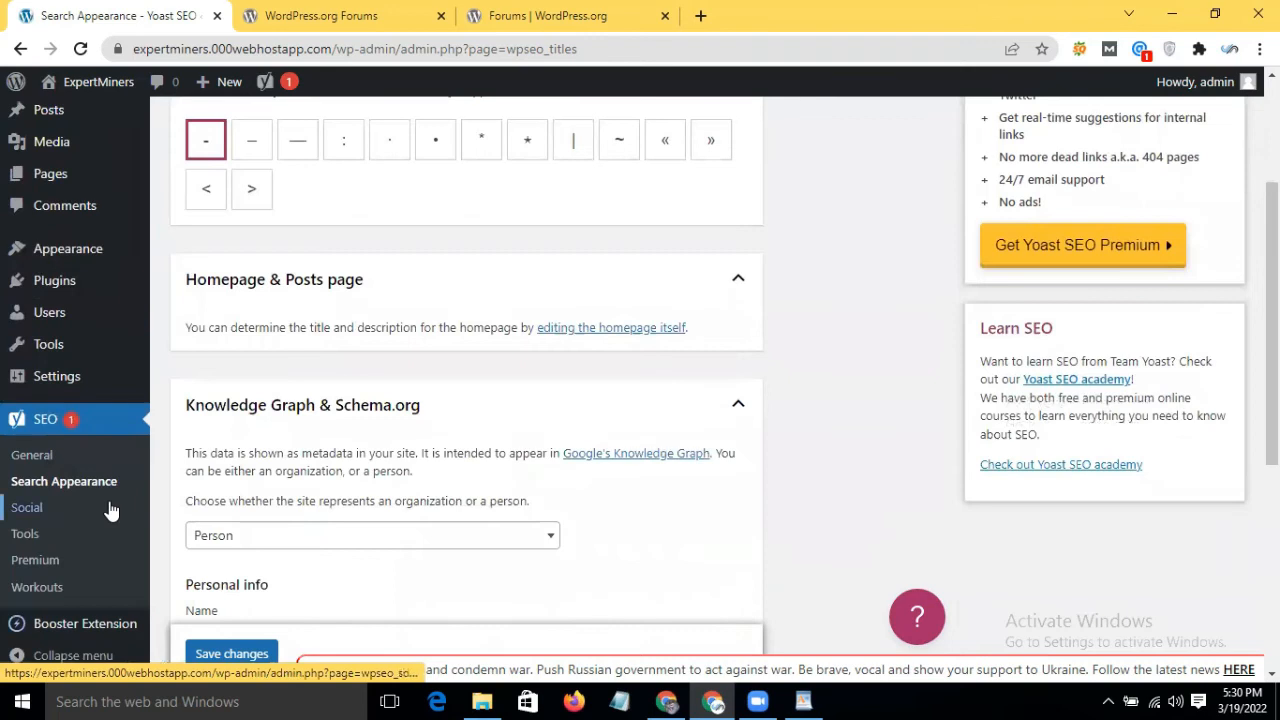
{"action": "scroll", "coordinate": [109, 507], "scroll_direction": "down", "scroll_amount": 1}
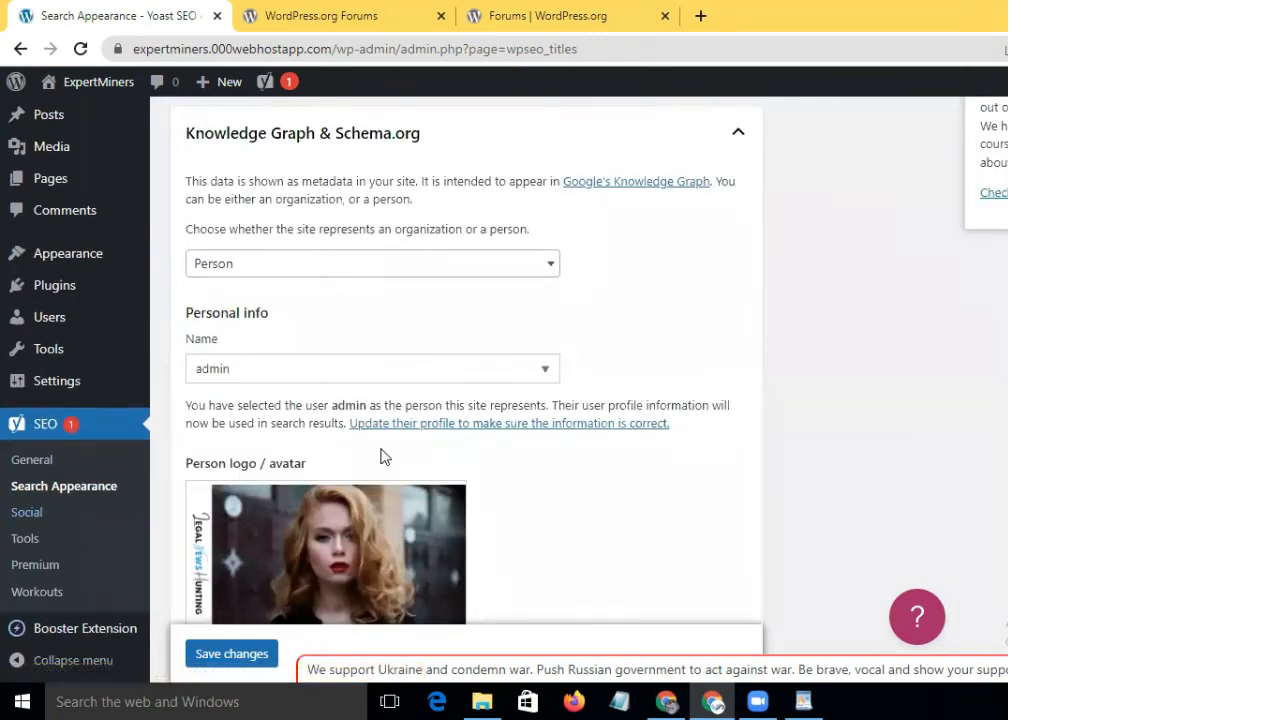
{"action": "scroll", "coordinate": [382, 449], "scroll_direction": "up", "scroll_amount": 2}
{"action": "scroll", "coordinate": [500, 330], "scroll_direction": "up", "scroll_amount": 3}
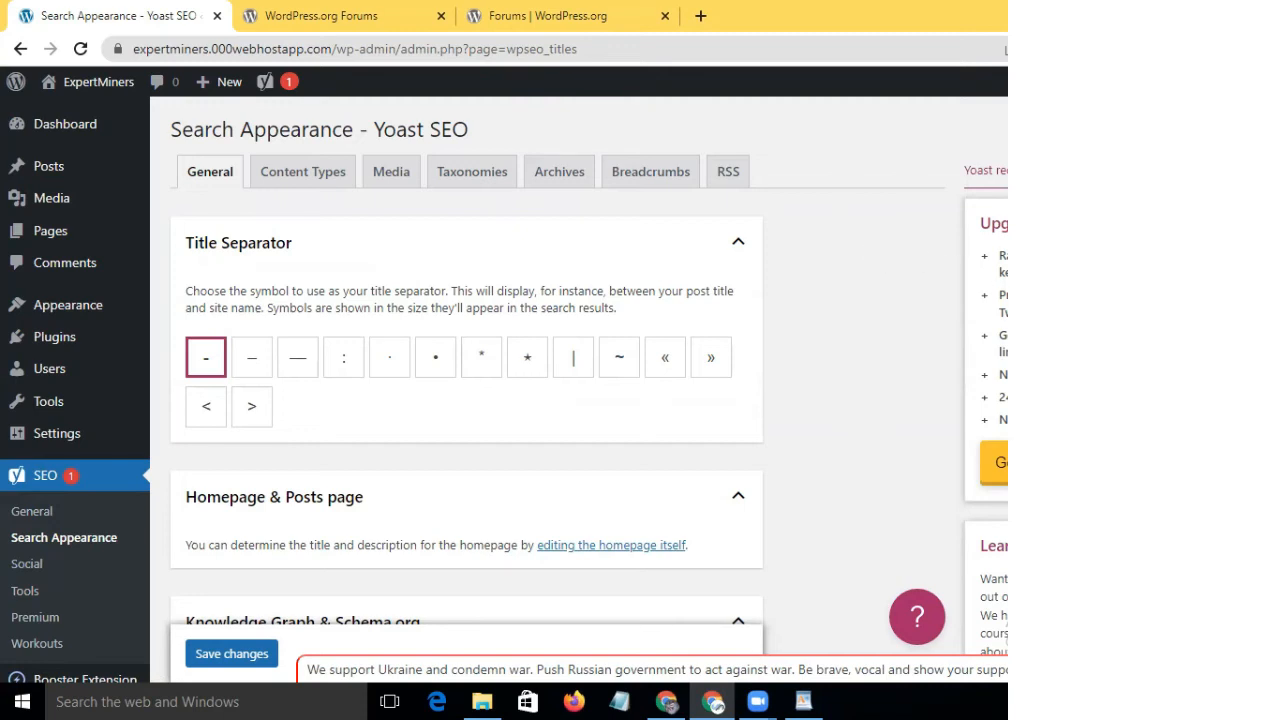
{"action": "scroll", "coordinate": [56, 547], "scroll_direction": "down", "scroll_amount": 5}
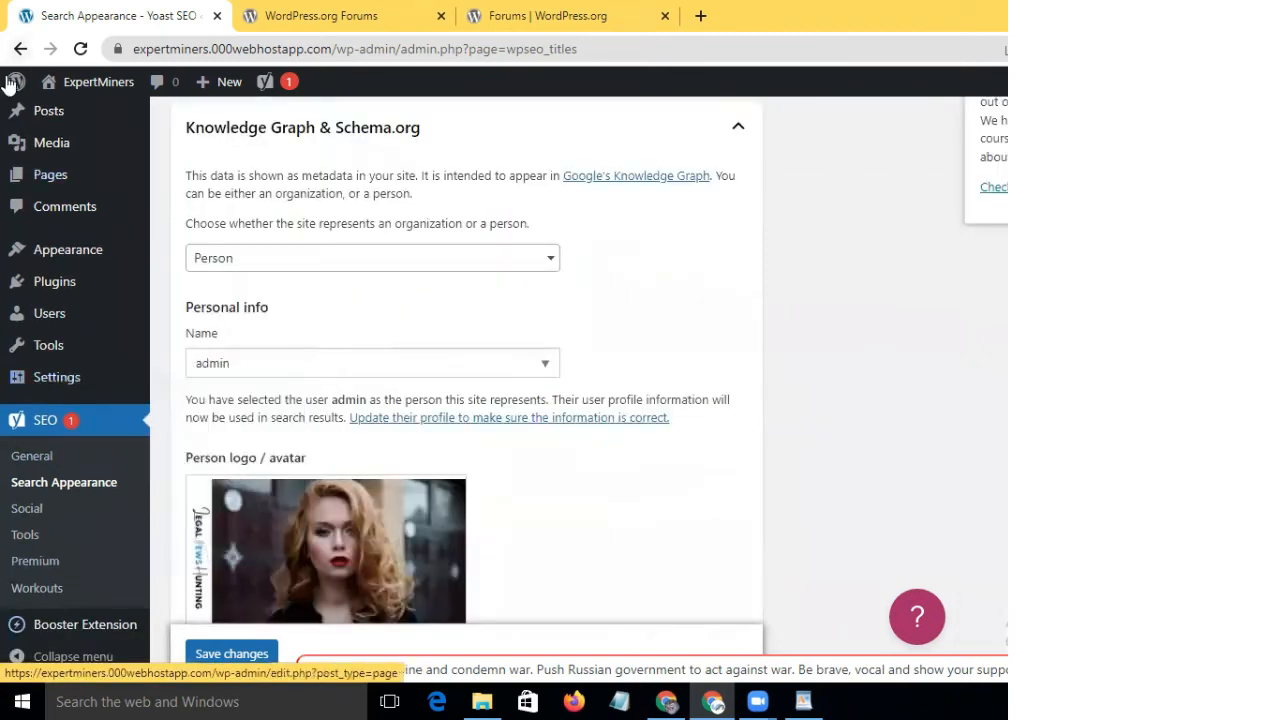
{"action": "scroll", "coordinate": [44, 215], "scroll_direction": "down", "scroll_amount": 2}
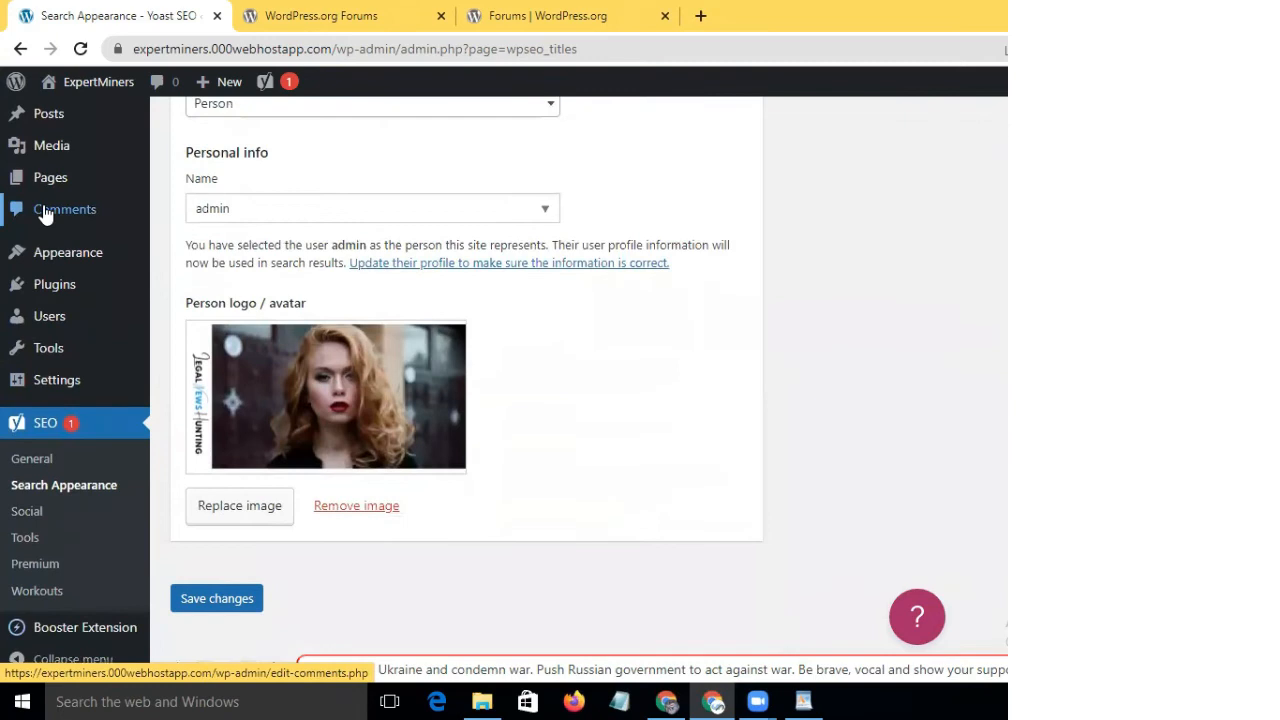
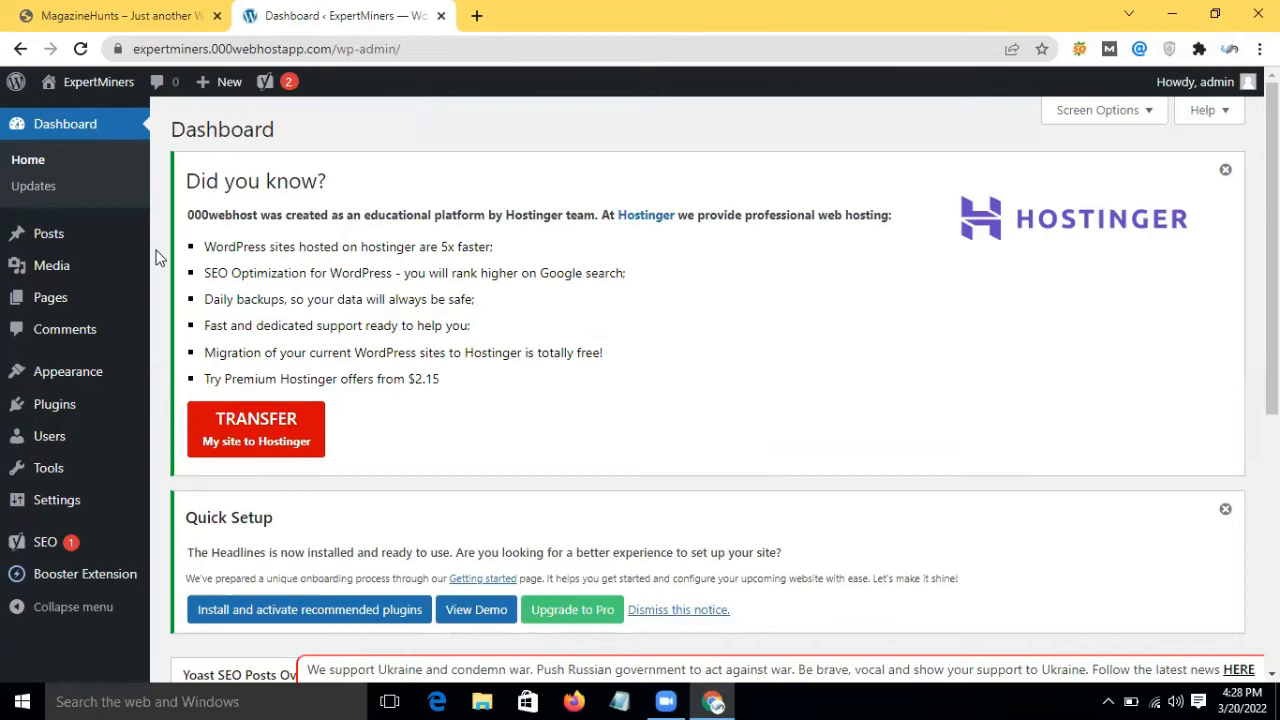
Open the list of all posts and dismiss the Hostinger and Quick Setup notices
{"action": "left_click", "coordinate": [104, 232]}
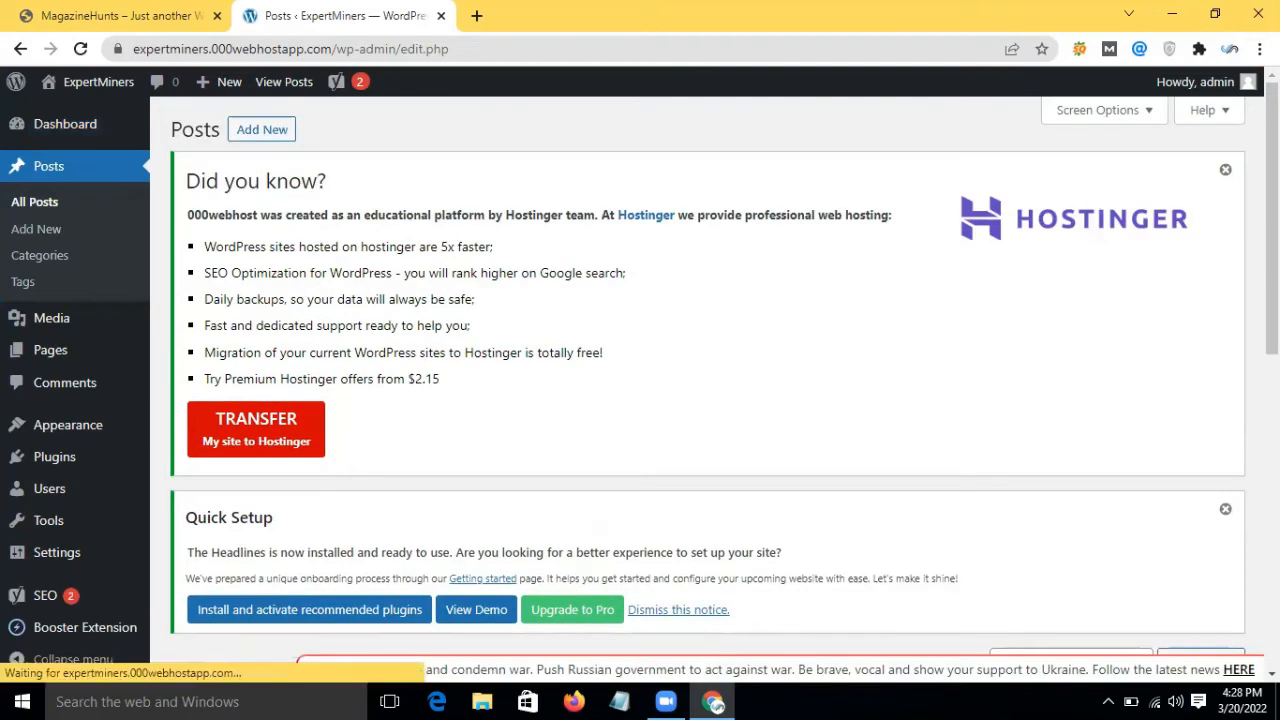
{"action": "left_click", "coordinate": [1230, 168]}
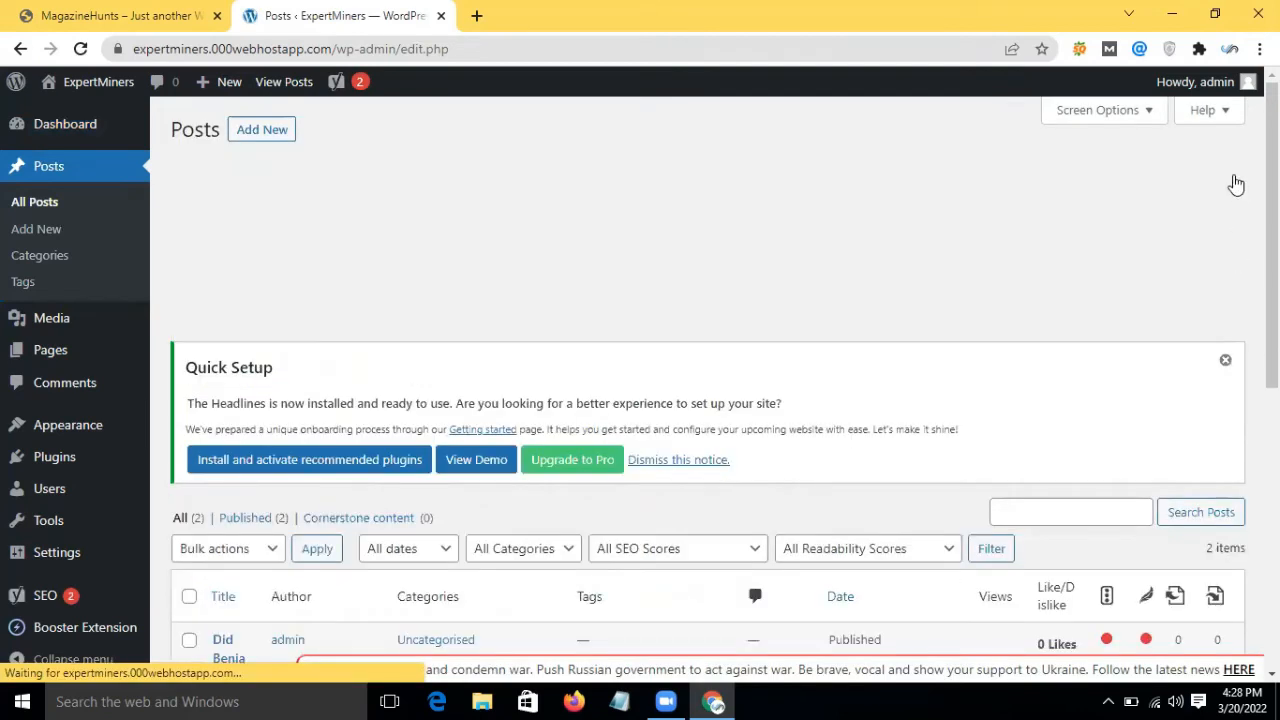
{"action": "left_click", "coordinate": [1230, 175]}
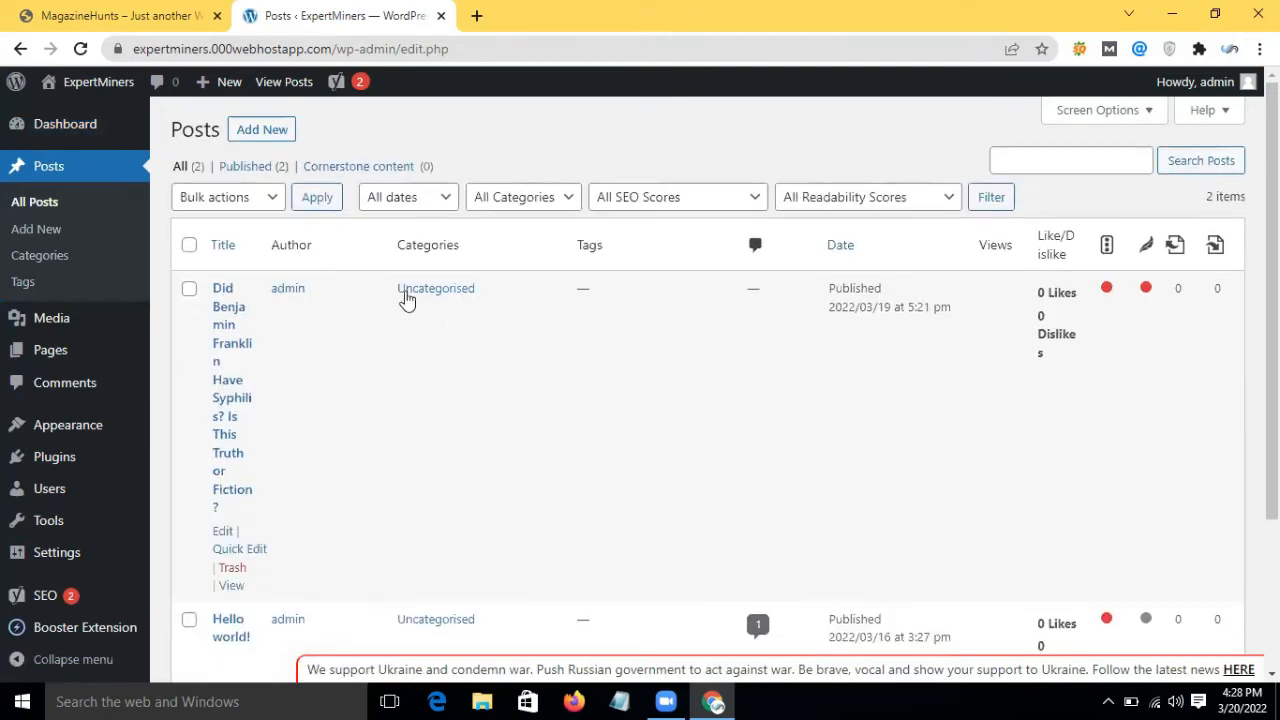
Start a new blog post and place the cursor in the empty paragraph block under its title
{"action": "left_click", "coordinate": [270, 131]}
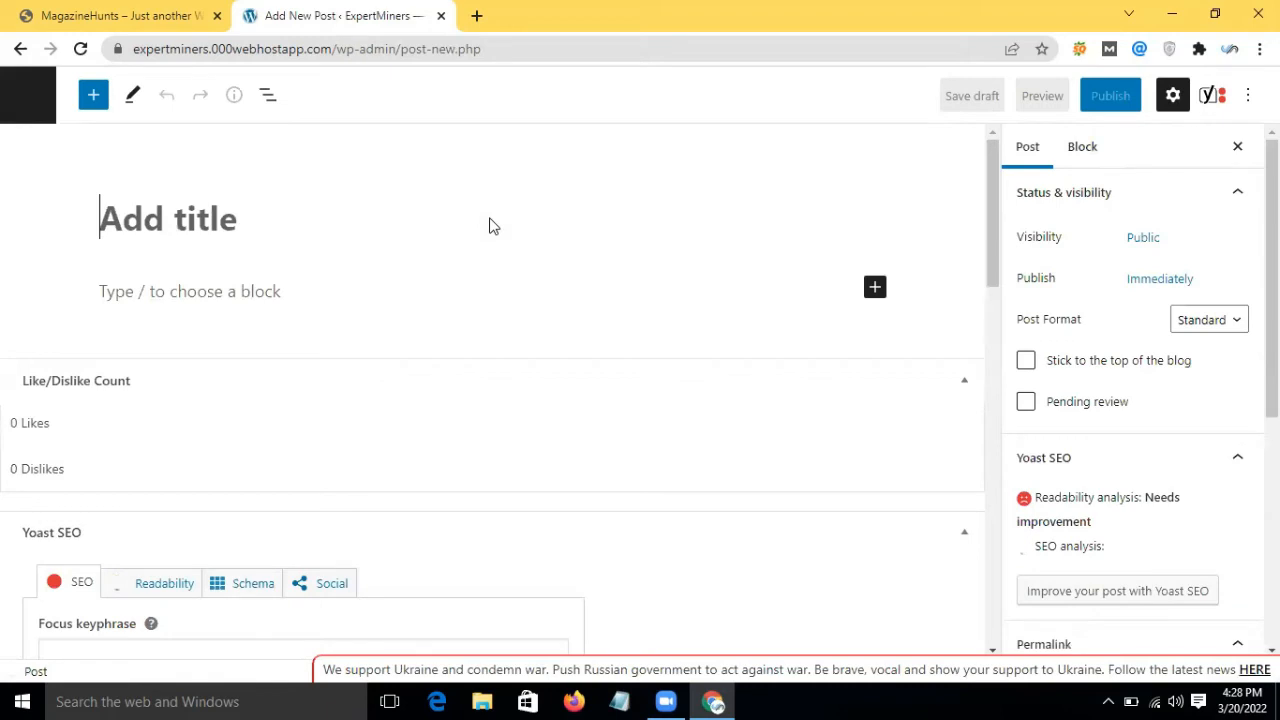
{"action": "left_click", "coordinate": [20, 48]}
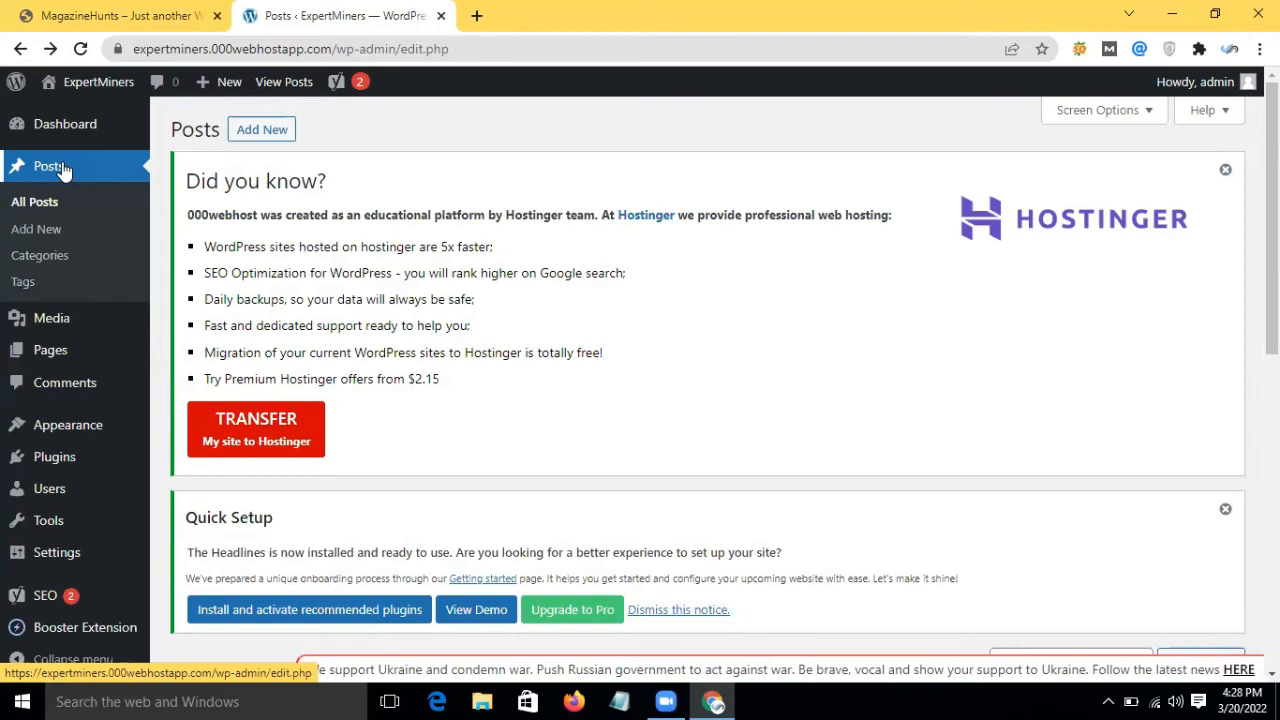
{"action": "left_click", "coordinate": [263, 133]}
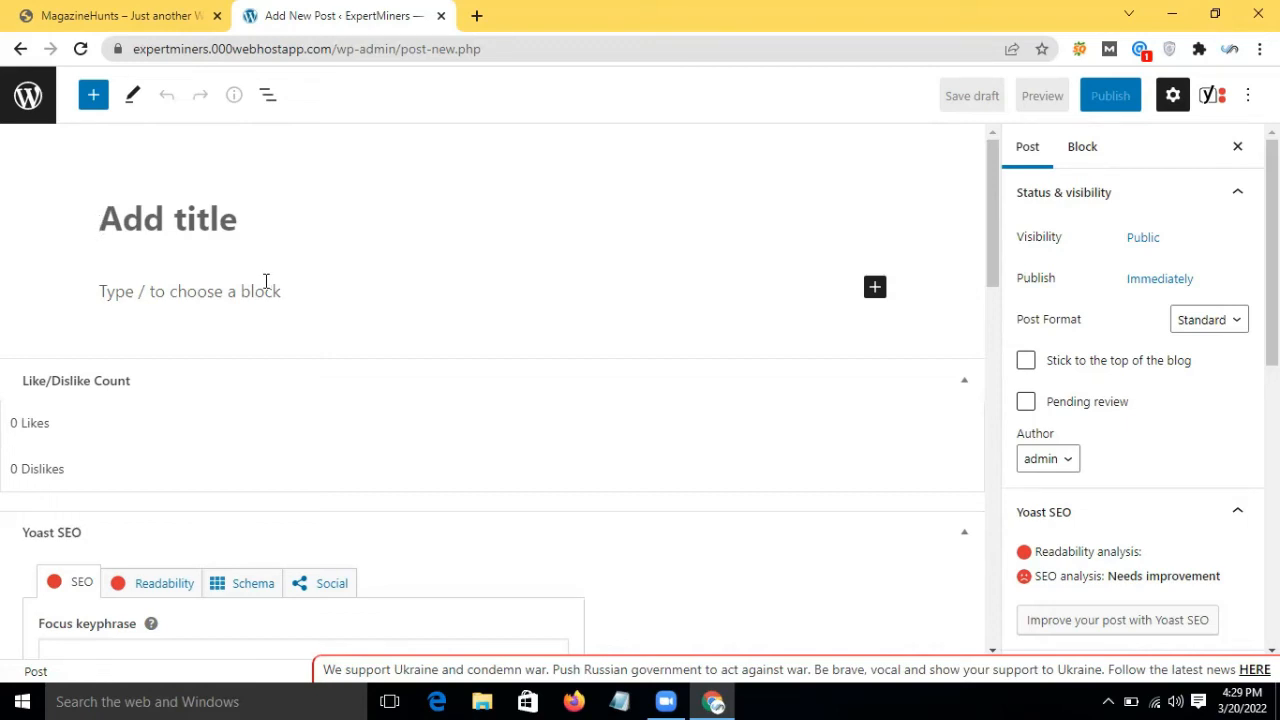
{"action": "left_click", "coordinate": [409, 281]}
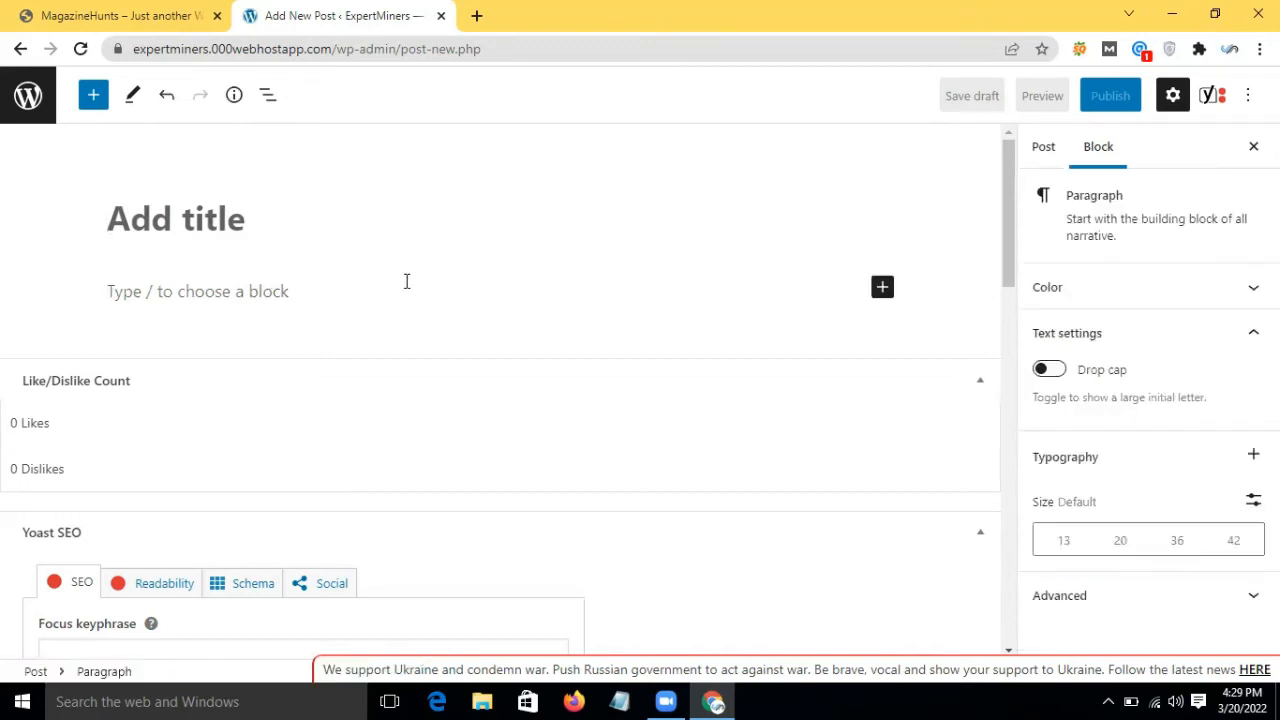
Insert a heading block below the post title and look through its available heading levels
{"action": "left_click", "coordinate": [884, 292]}
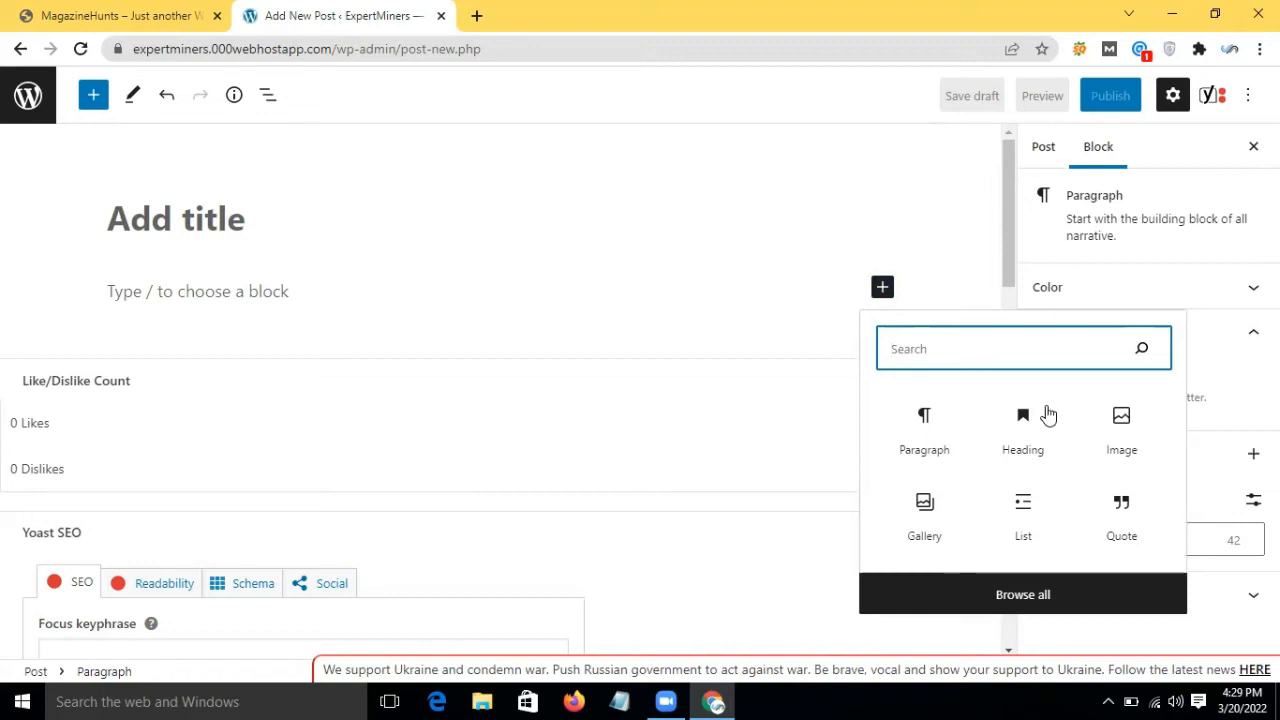
{"action": "left_click", "coordinate": [1038, 467]}
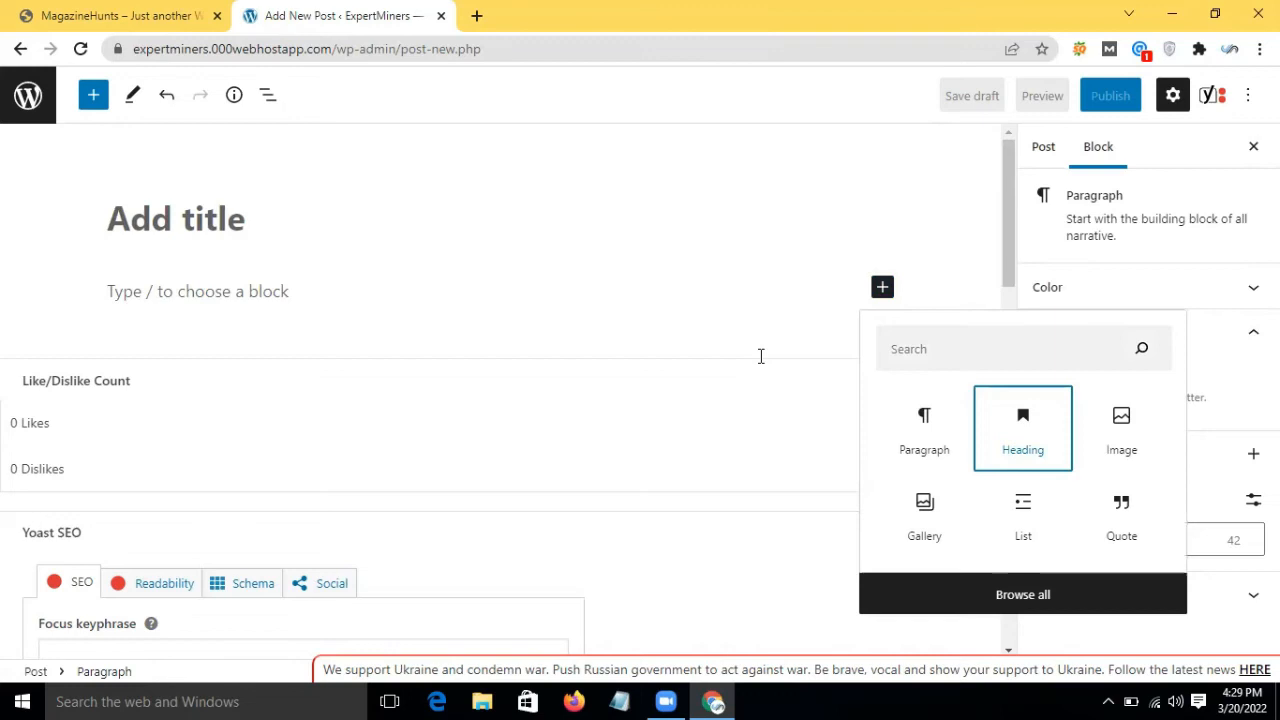
{"action": "key", "text": "Return"}
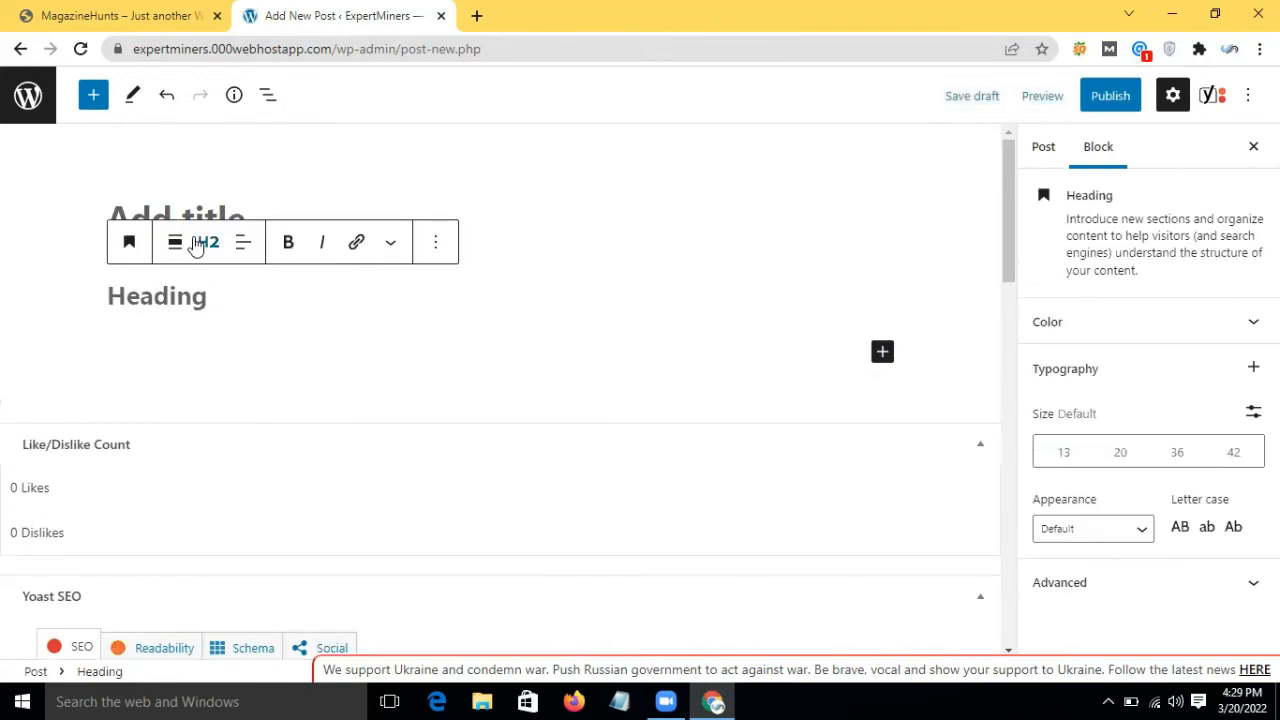
{"action": "left_click", "coordinate": [204, 243]}
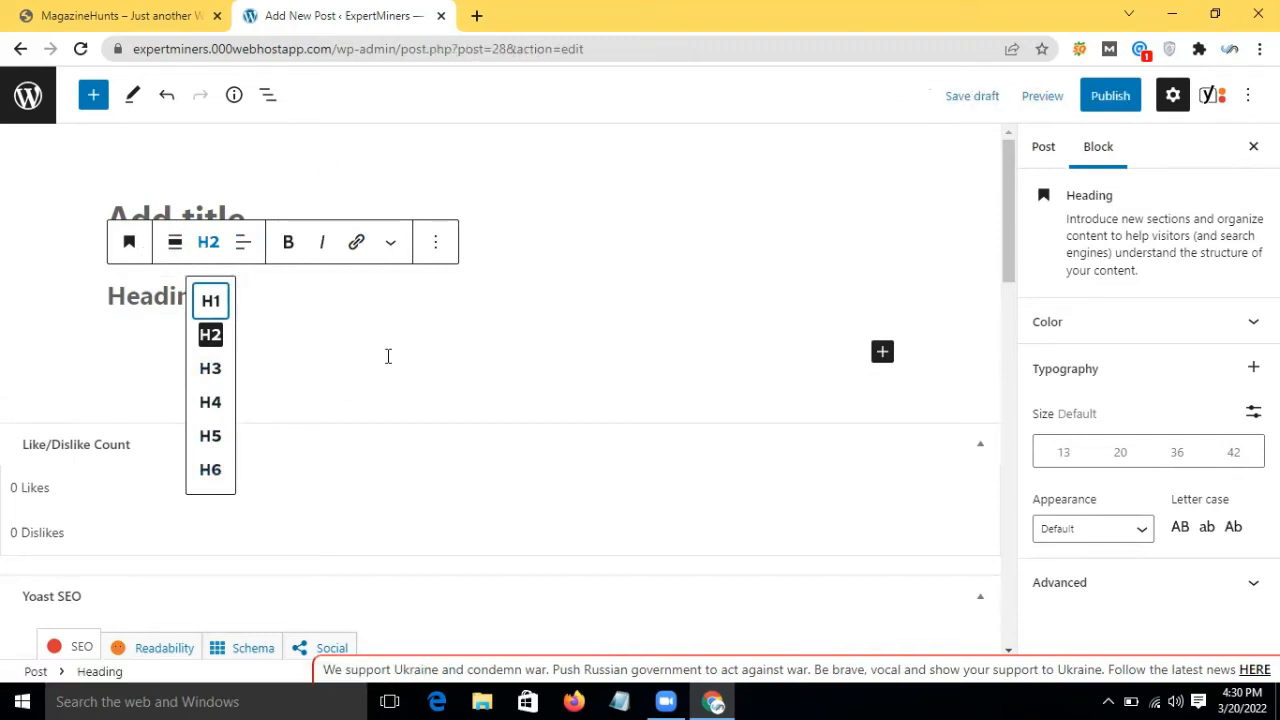
{"action": "left_click", "coordinate": [389, 304]}
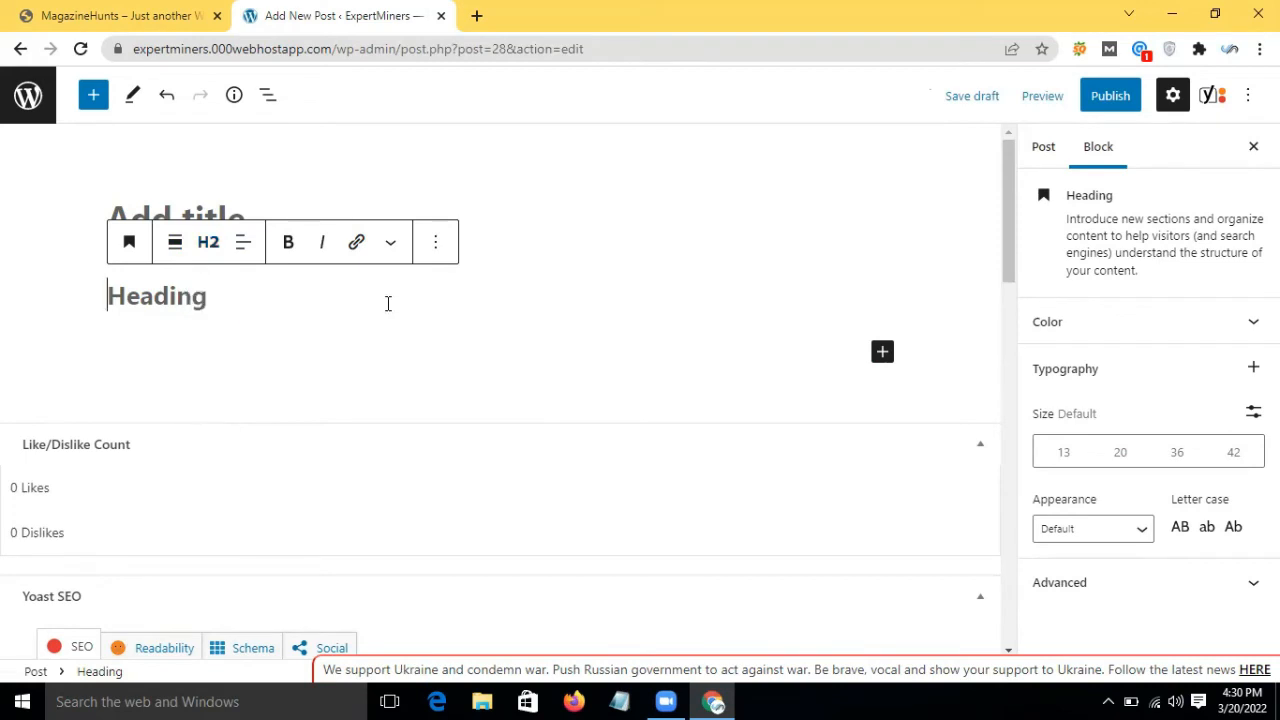
Remove the empty heading block from the post
{"action": "left_click", "coordinate": [432, 241]}
{"action": "left_click", "coordinate": [250, 517]}
{"action": "left_click", "coordinate": [440, 241]}
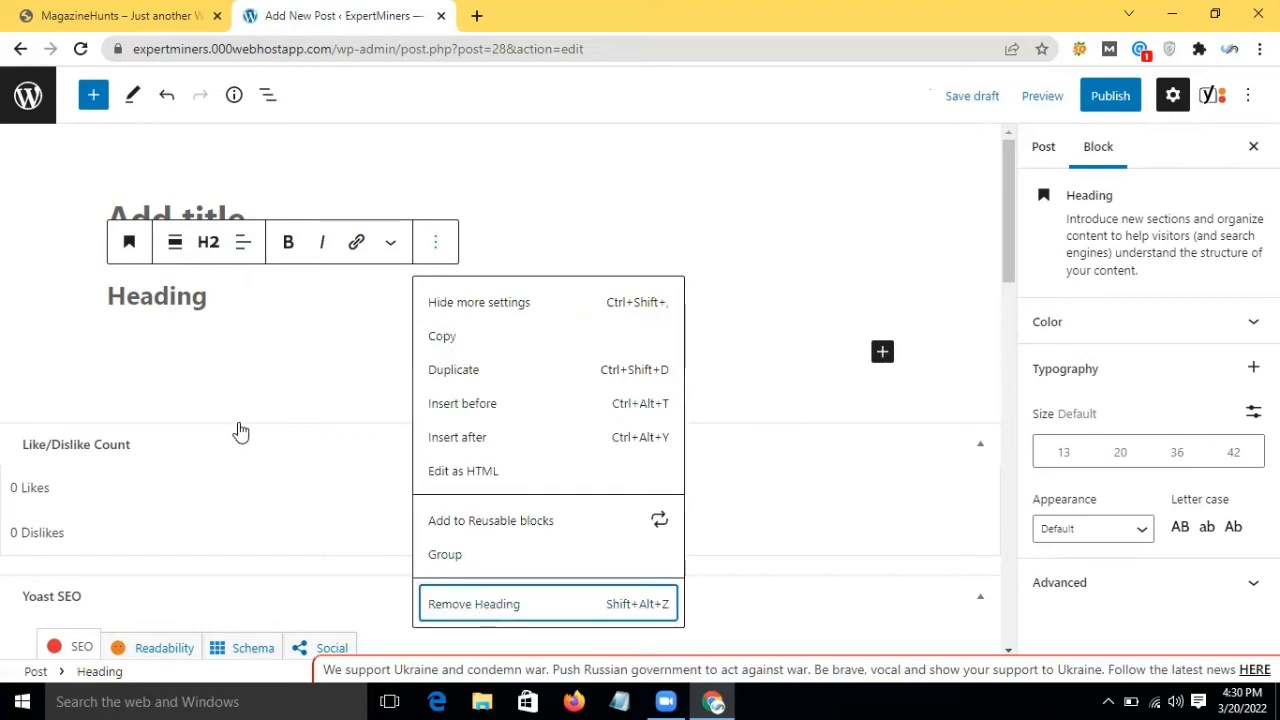
{"action": "key", "text": "shift+alt+z"}
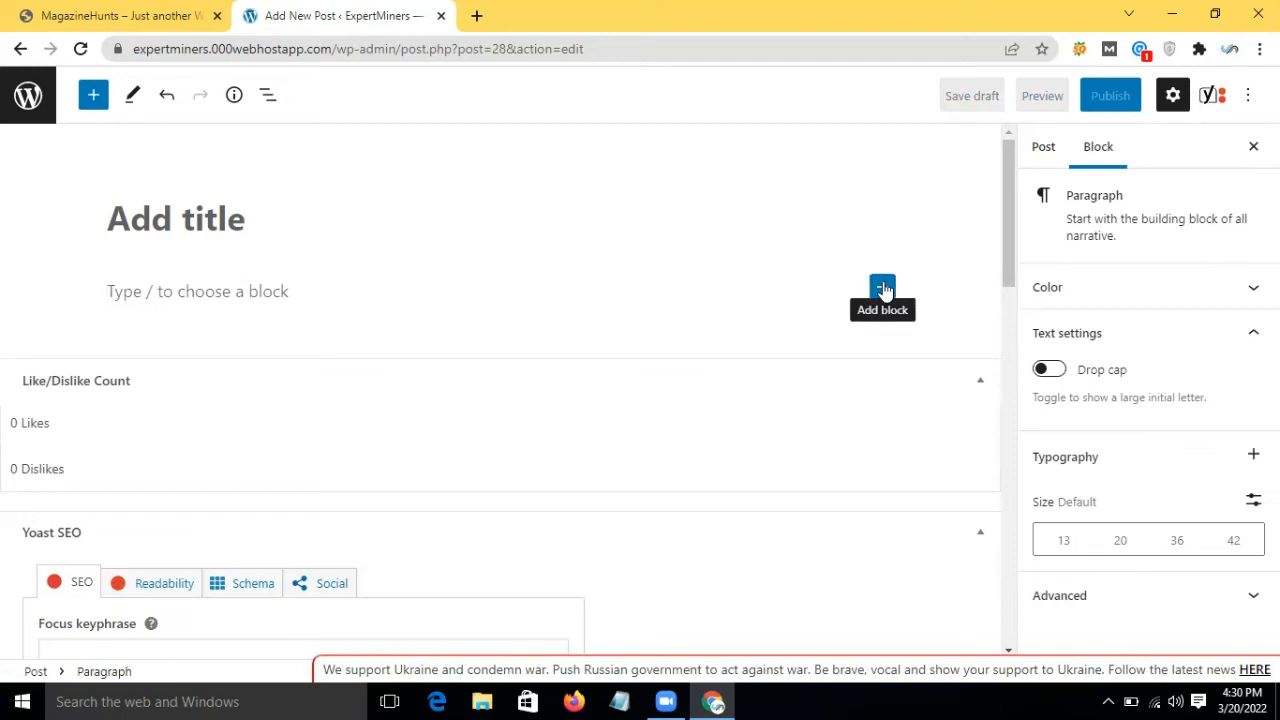
Insert a gallery block and upload the Aerosol Fire Suppression, Ai Writer Tool and both "did ben franklin have syphilis" images from Downloads
{"action": "left_click", "coordinate": [882, 289]}
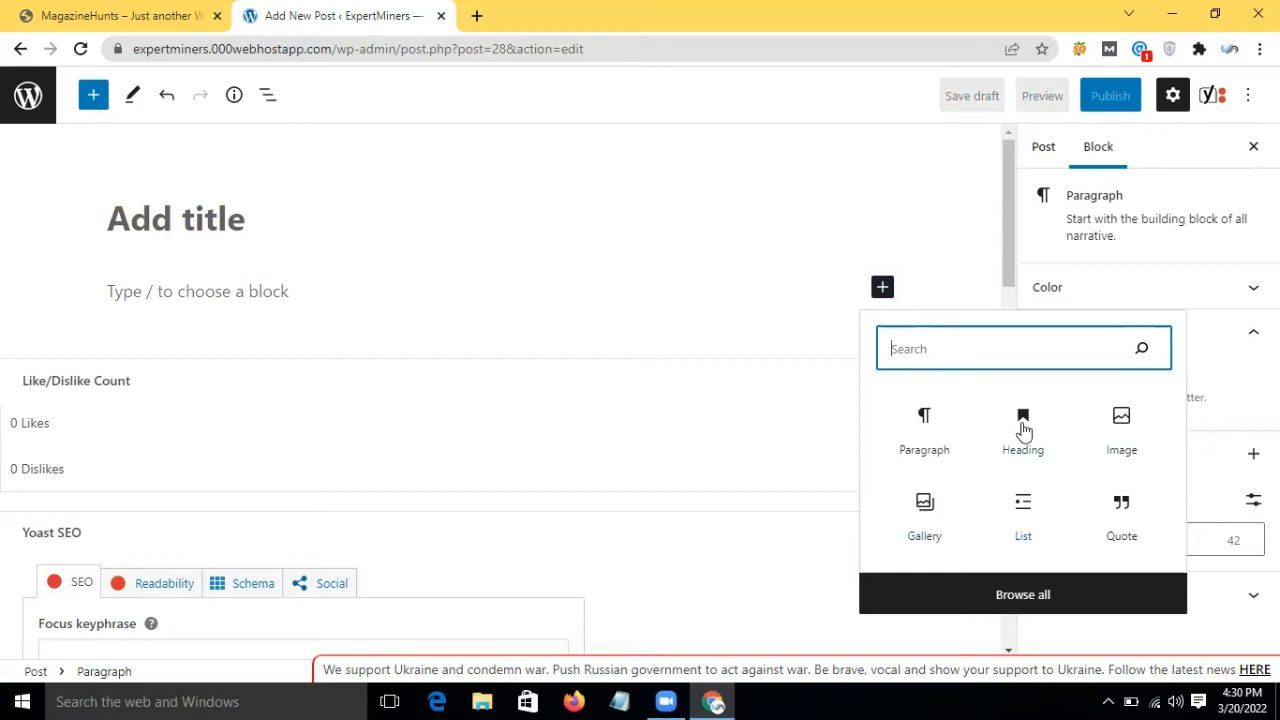
{"action": "left_click", "coordinate": [926, 508]}
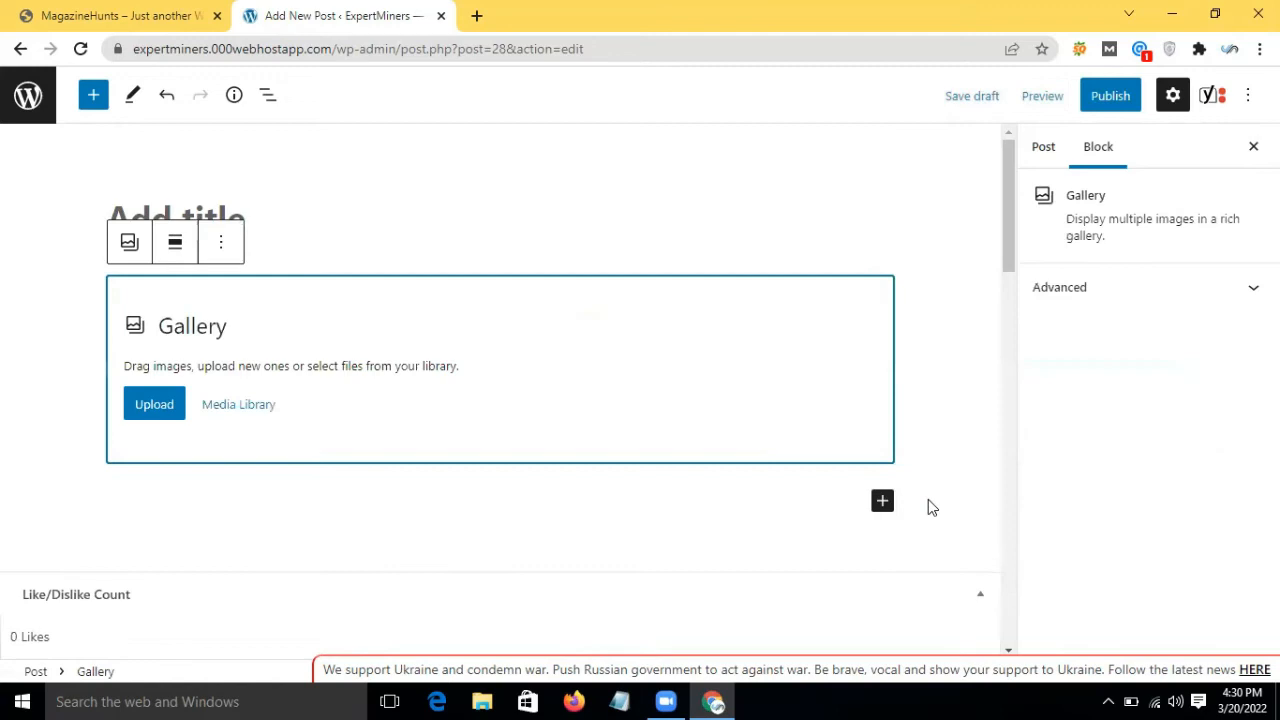
{"action": "left_click", "coordinate": [154, 405]}
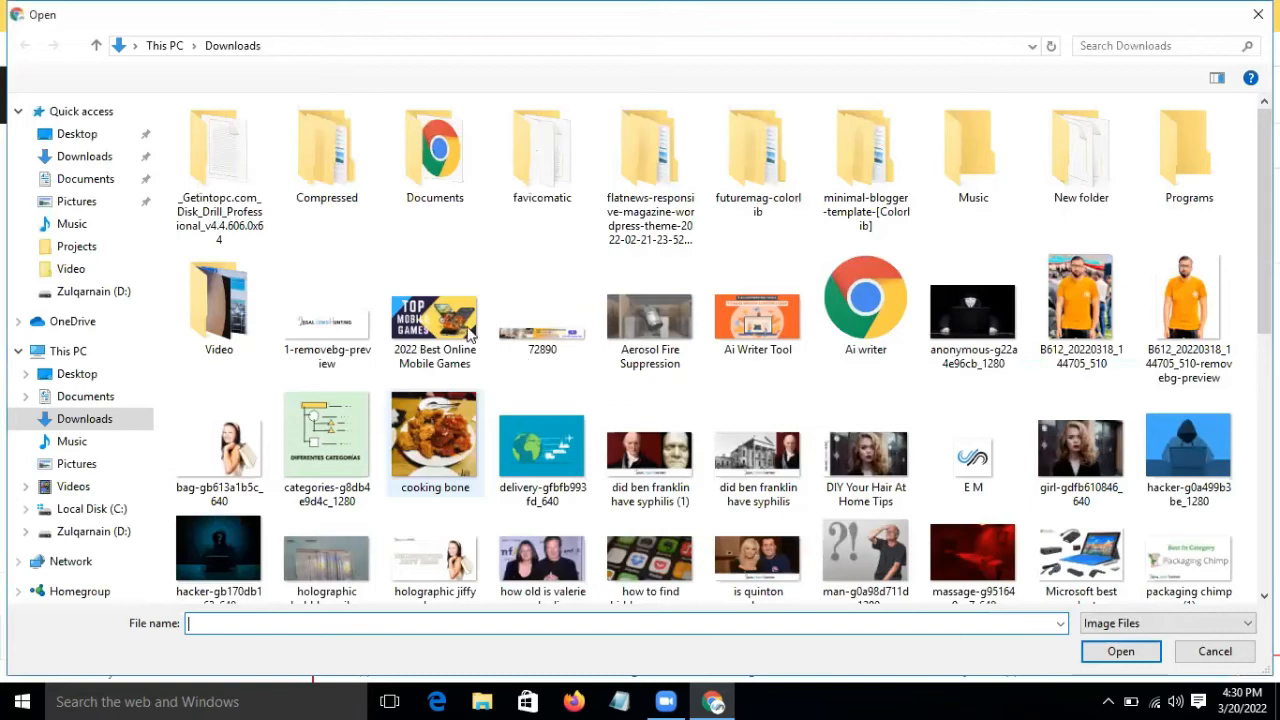
{"action": "left_click", "coordinate": [470, 335]}
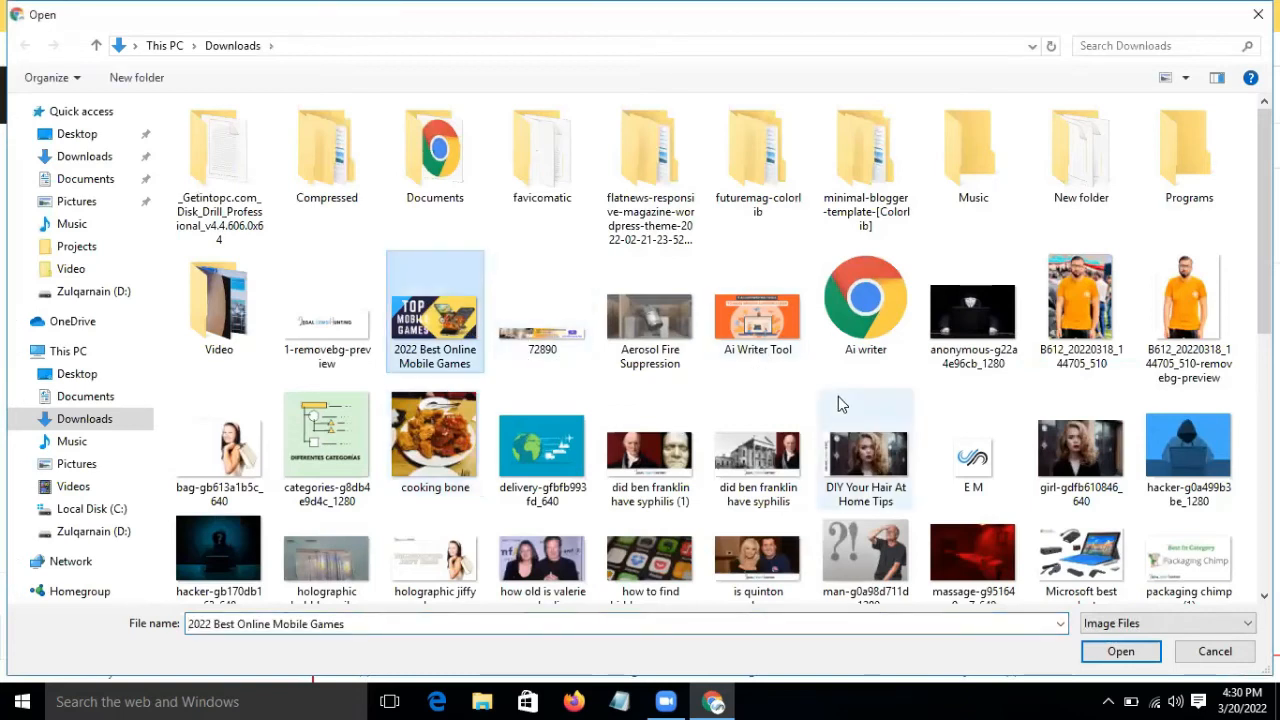
{"action": "left_click_drag", "start_coordinate": [786, 393], "coordinate": [634, 349]}
{"action": "left_click", "coordinate": [1090, 651]}
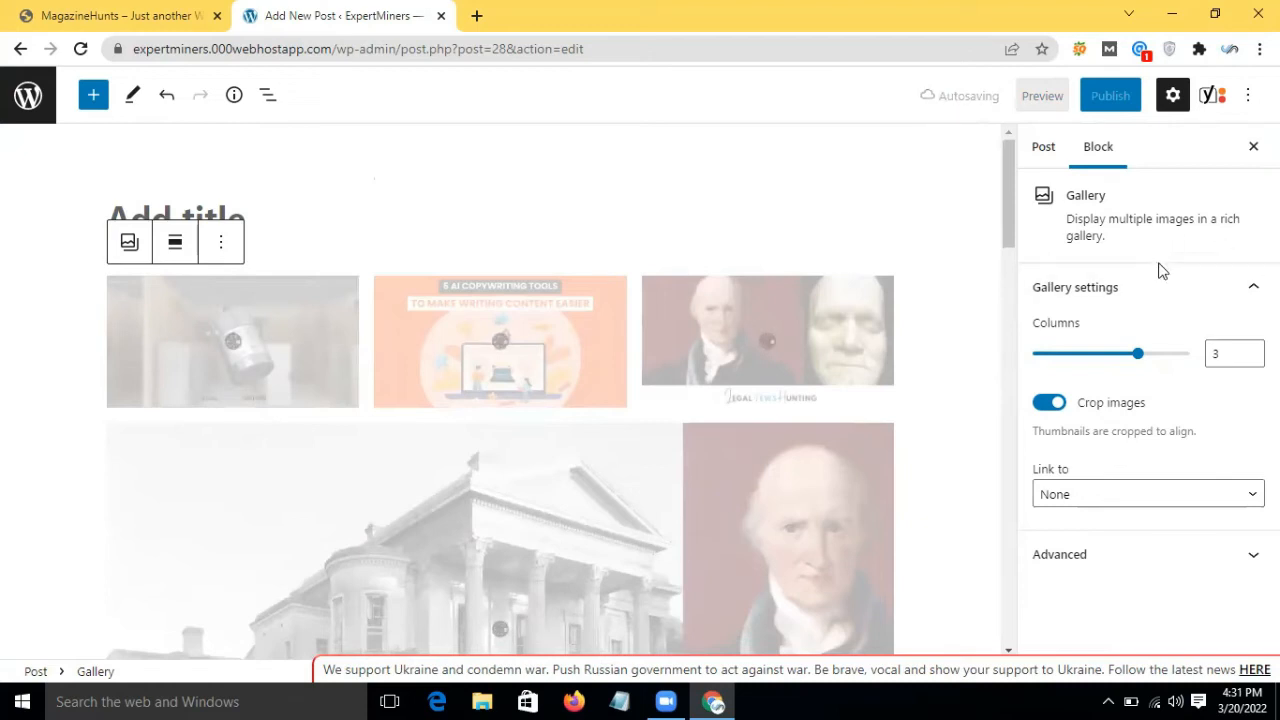
Look over the post's status and visibility settings and the uploaded gallery, then return to the gallery block's settings
{"action": "left_click", "coordinate": [1046, 162]}
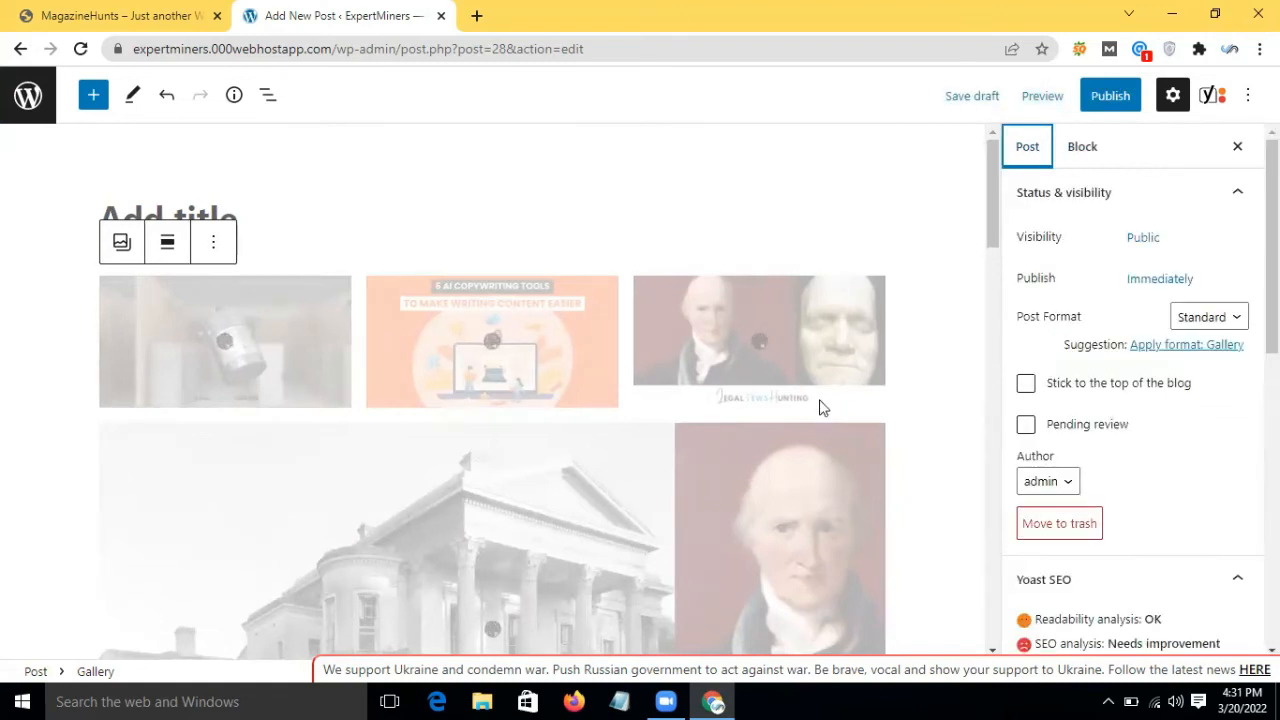
{"action": "scroll", "coordinate": [712, 420], "scroll_direction": "down", "scroll_amount": 3}
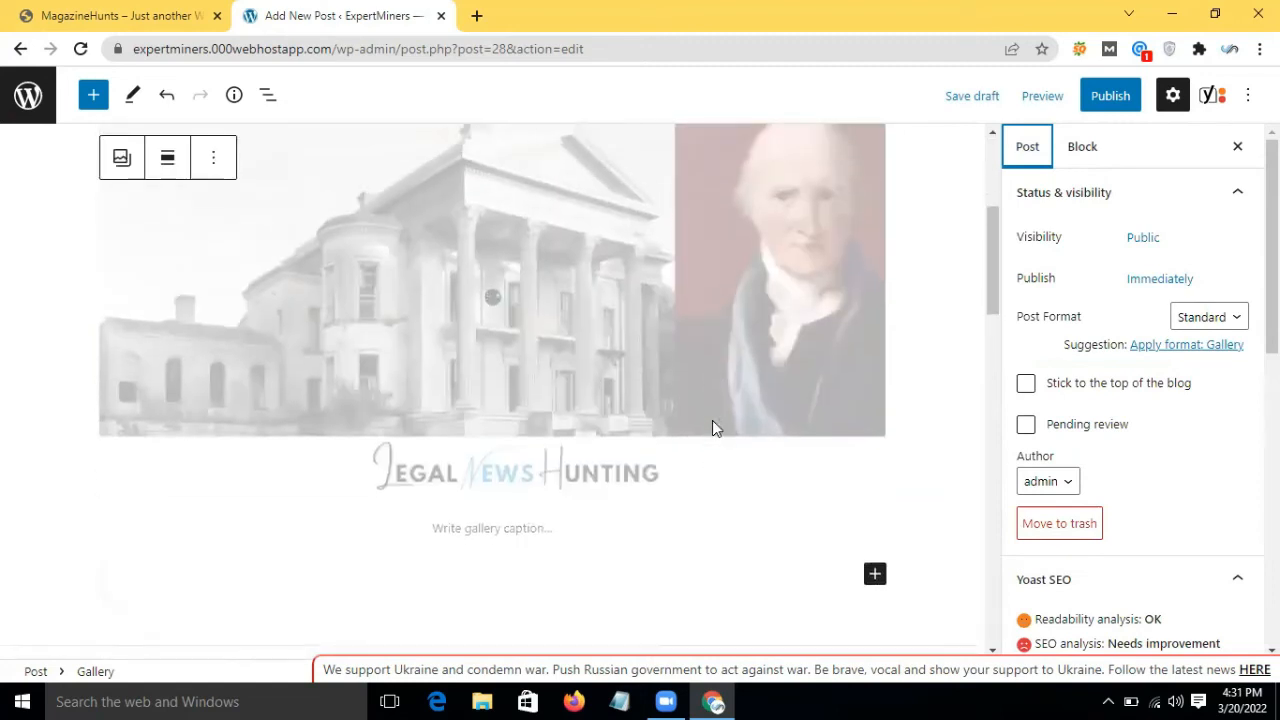
{"action": "scroll", "coordinate": [457, 354], "scroll_direction": "up", "scroll_amount": 2}
{"action": "scroll", "coordinate": [671, 343], "scroll_direction": "up", "scroll_amount": 2}
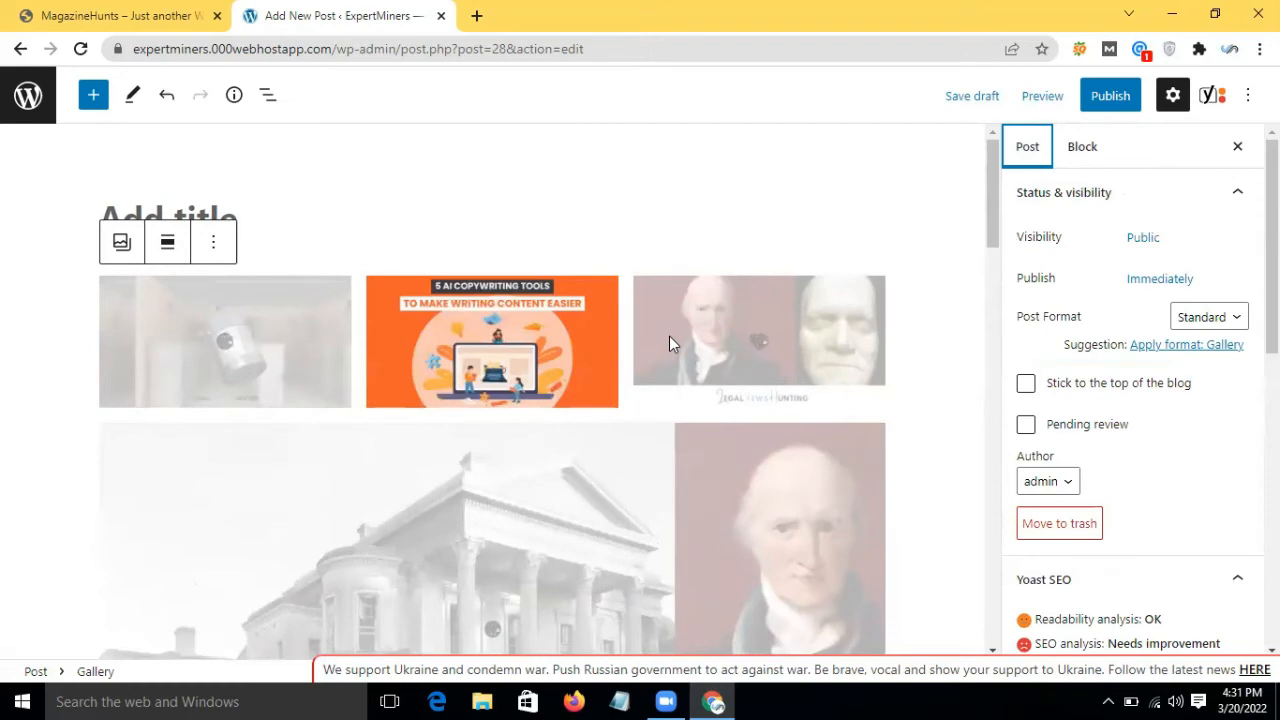
{"action": "left_click", "coordinate": [1083, 157]}
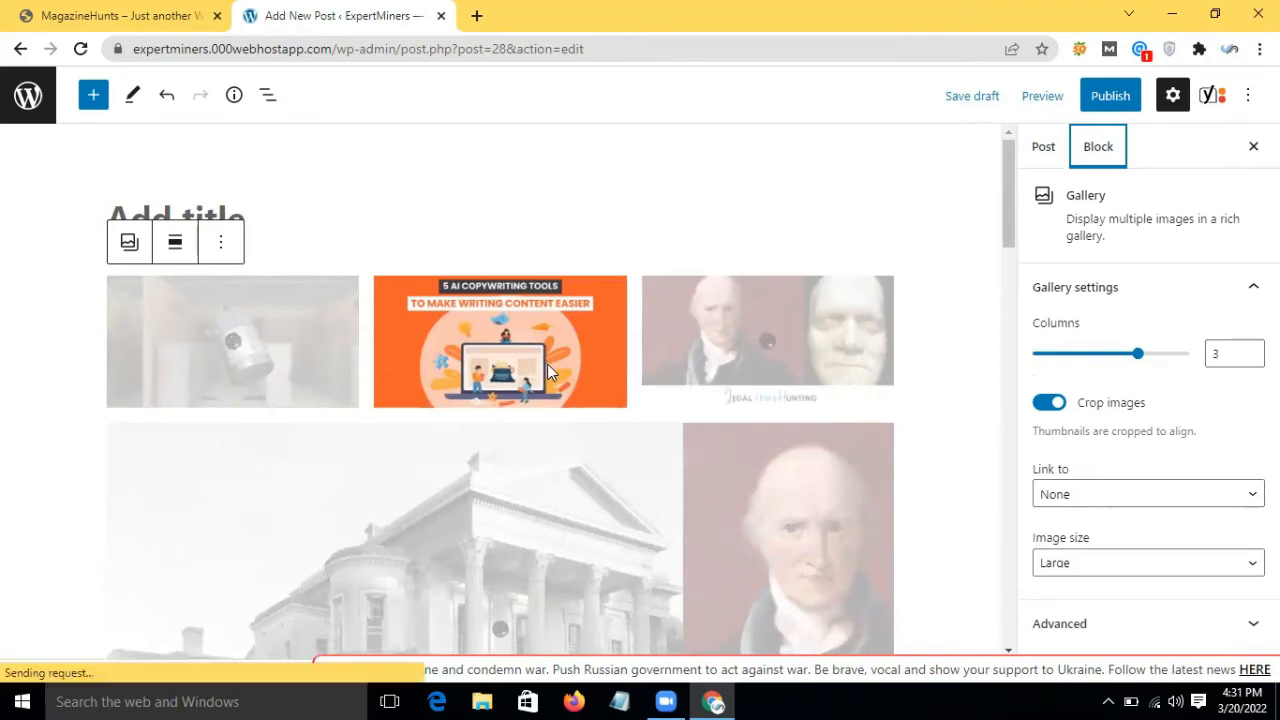
Apply the Rounded style to the large building-and-portrait image in the gallery's second row
{"action": "scroll", "coordinate": [731, 388], "scroll_direction": "down", "scroll_amount": 2}
{"action": "left_click", "coordinate": [731, 388]}
{"action": "scroll", "coordinate": [731, 388], "scroll_direction": "down", "scroll_amount": 2}
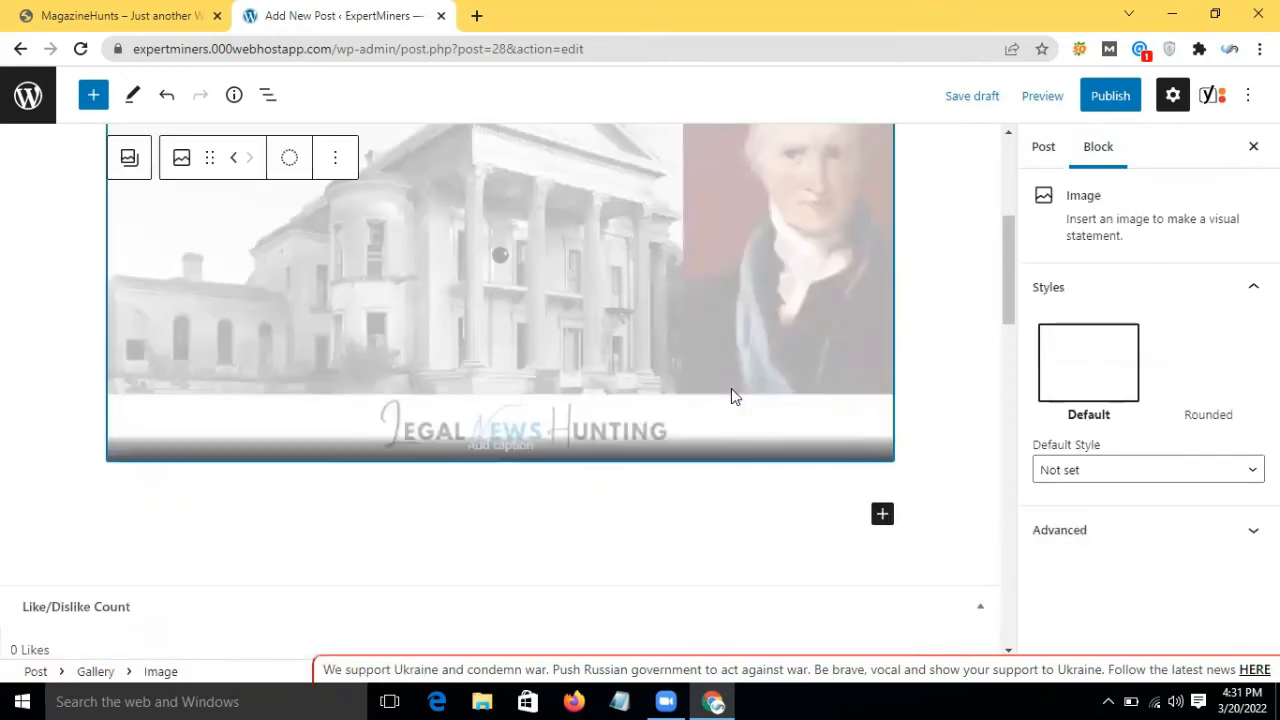
{"action": "scroll", "coordinate": [622, 417], "scroll_direction": "up", "scroll_amount": 3}
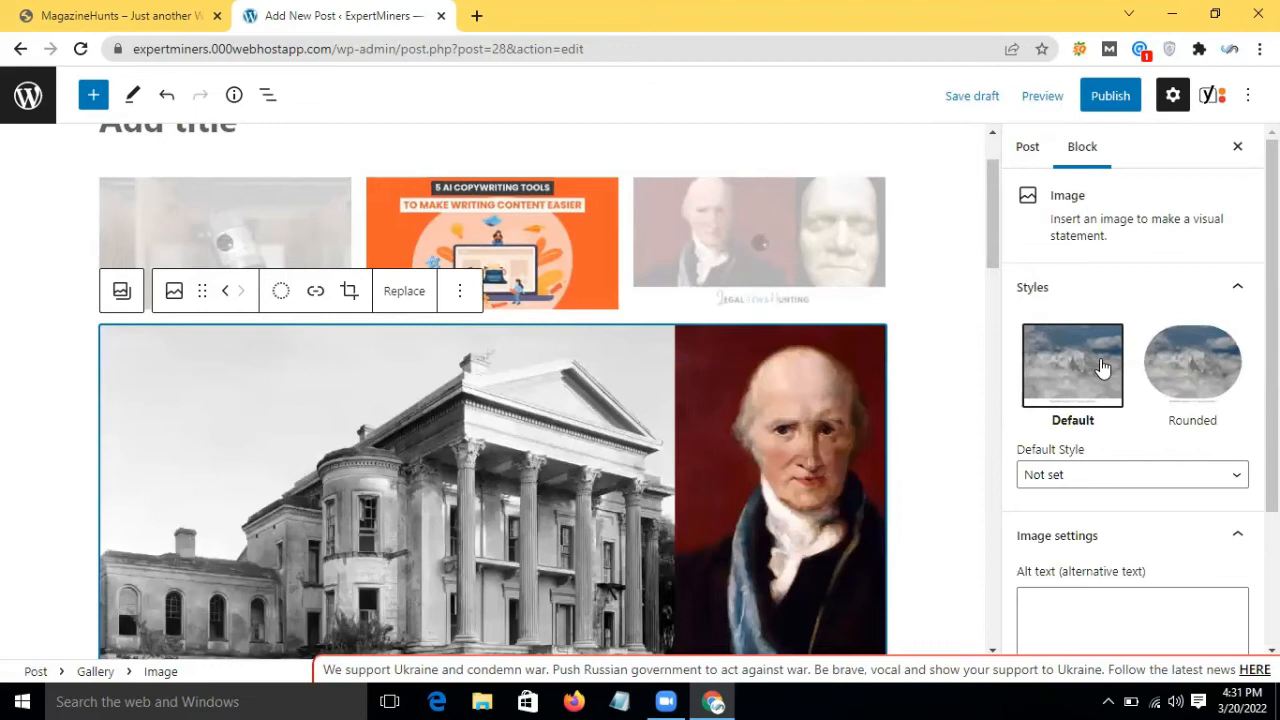
{"action": "left_click", "coordinate": [1207, 378]}
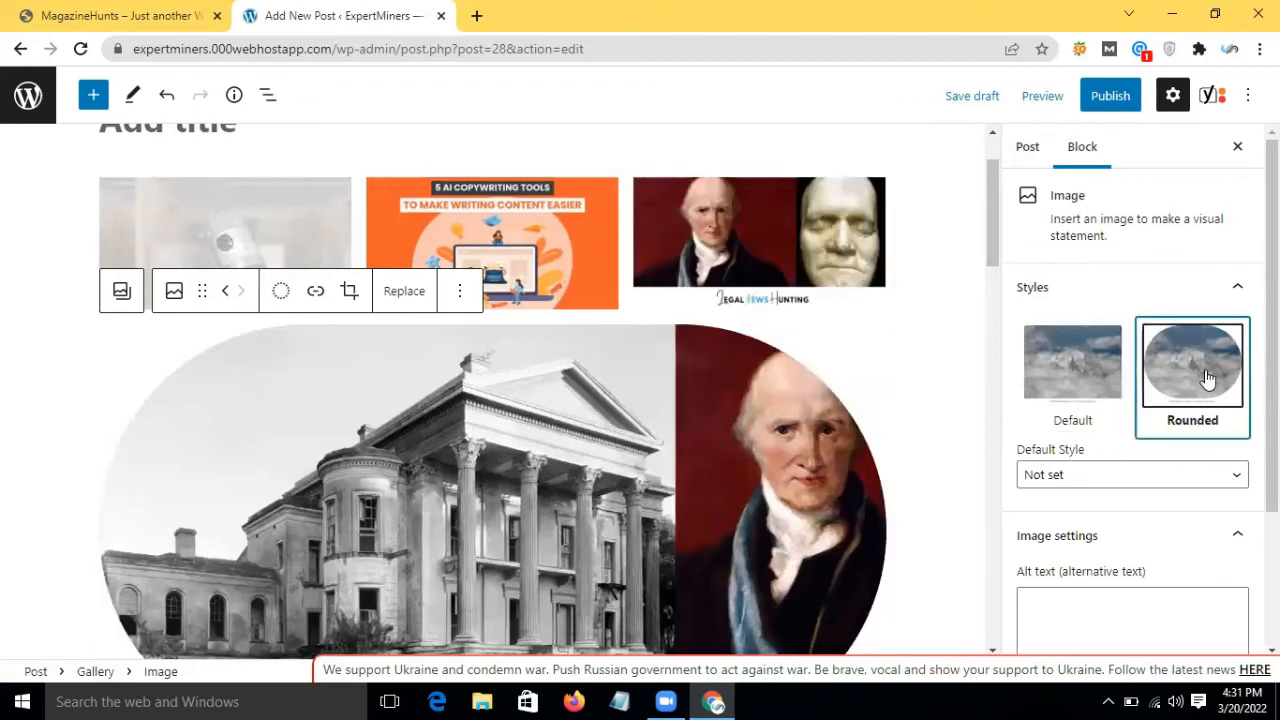
{"action": "scroll", "coordinate": [866, 422], "scroll_direction": "down", "scroll_amount": 3}
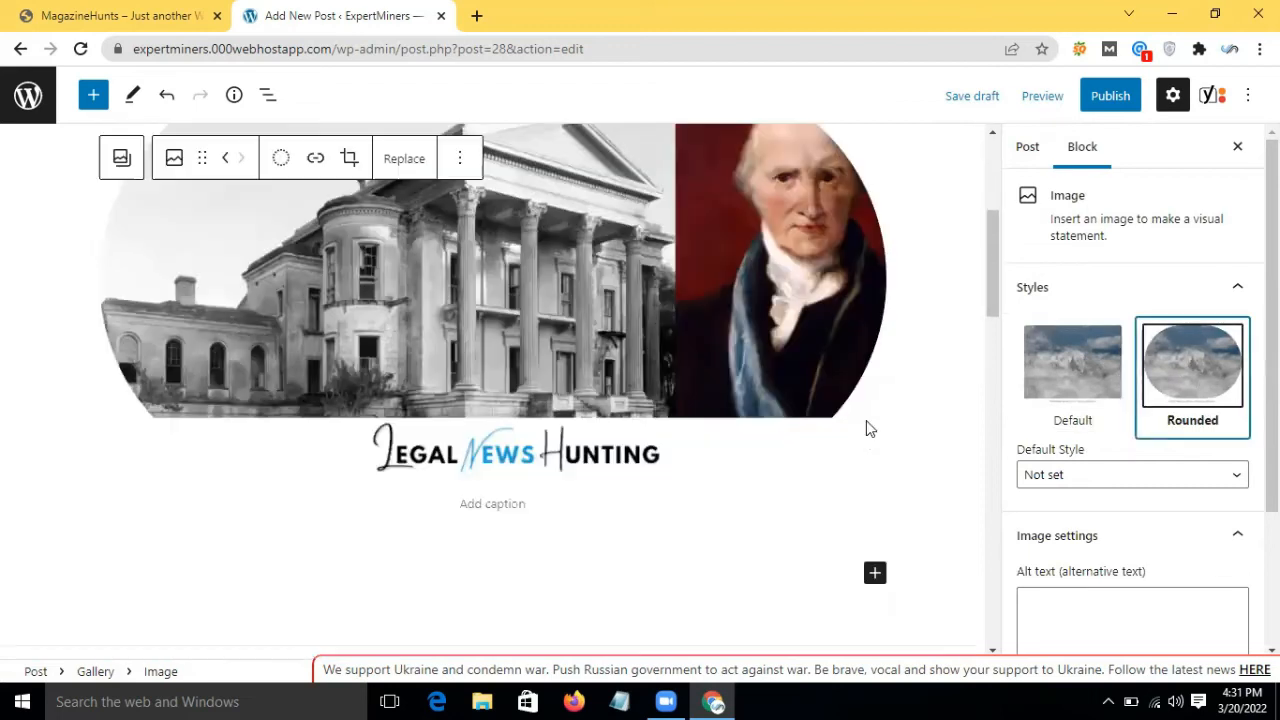
{"action": "scroll", "coordinate": [866, 422], "scroll_direction": "up", "scroll_amount": 2}
{"action": "scroll", "coordinate": [795, 350], "scroll_direction": "up", "scroll_amount": 2}
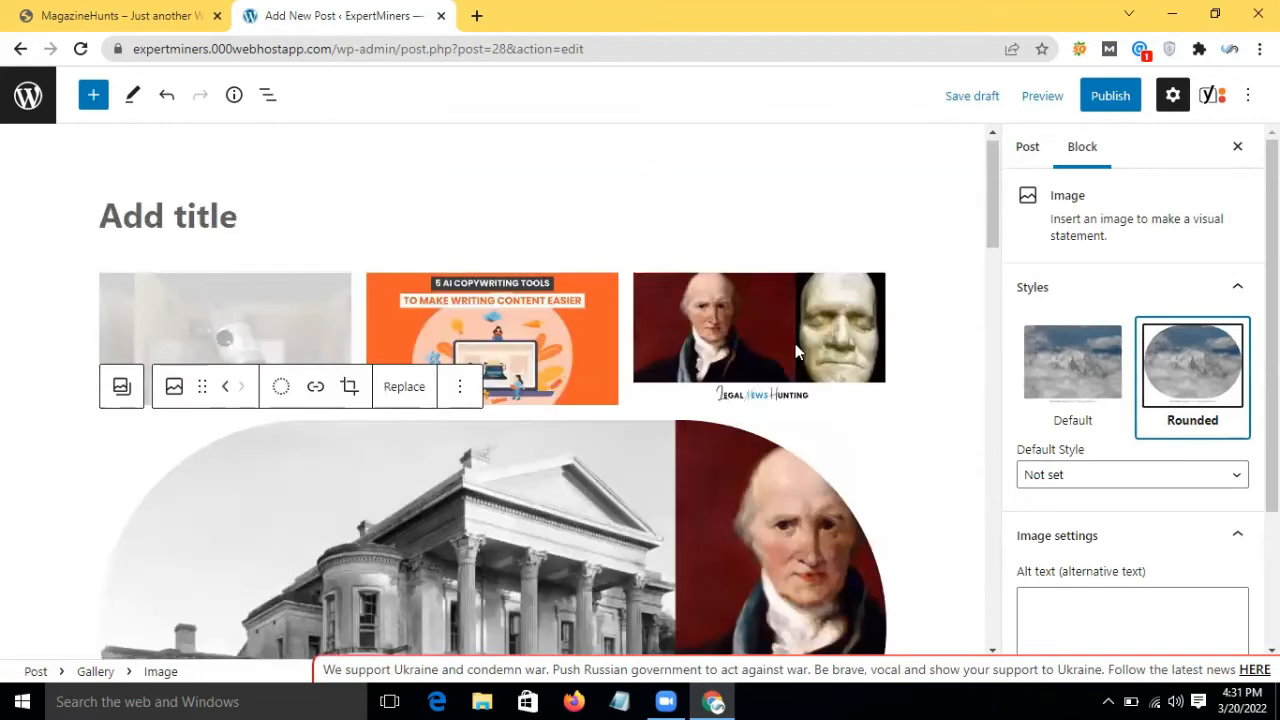
Examine the alt text, image size and advanced settings of the third gallery image, keeping its size at Large
{"action": "left_click", "coordinate": [795, 343]}
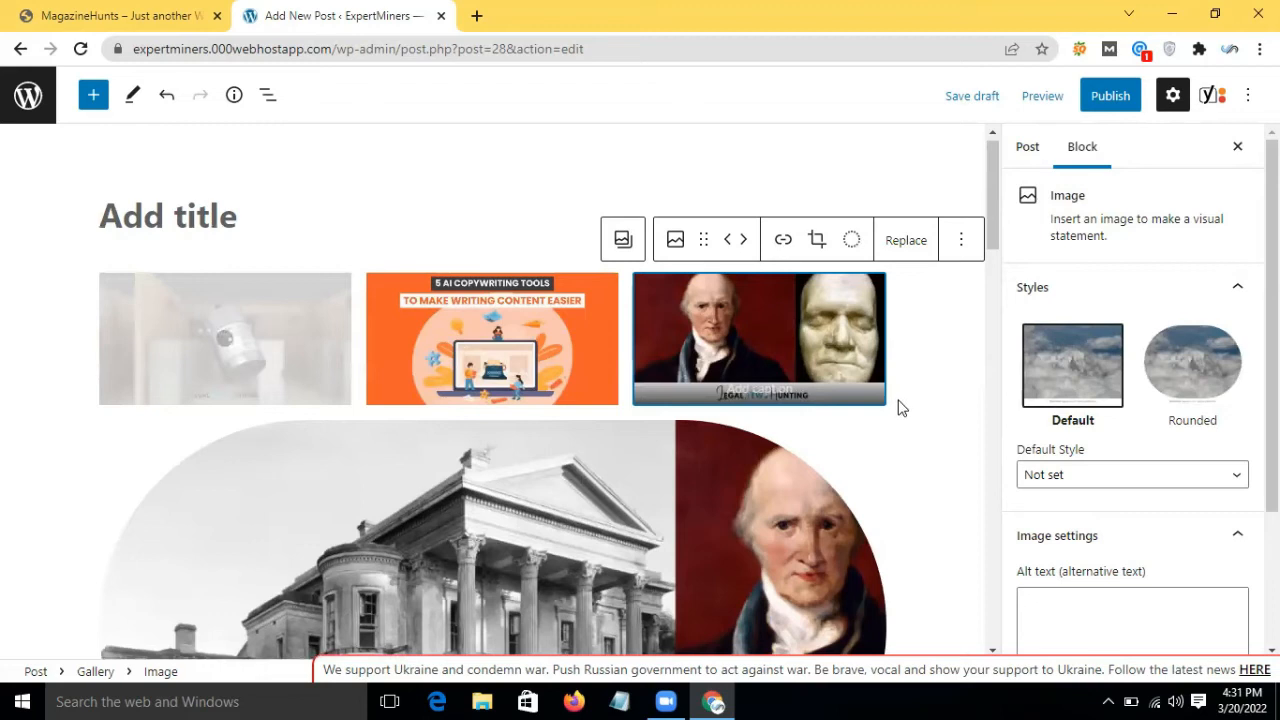
{"action": "scroll", "coordinate": [1127, 396], "scroll_direction": "down", "scroll_amount": 2}
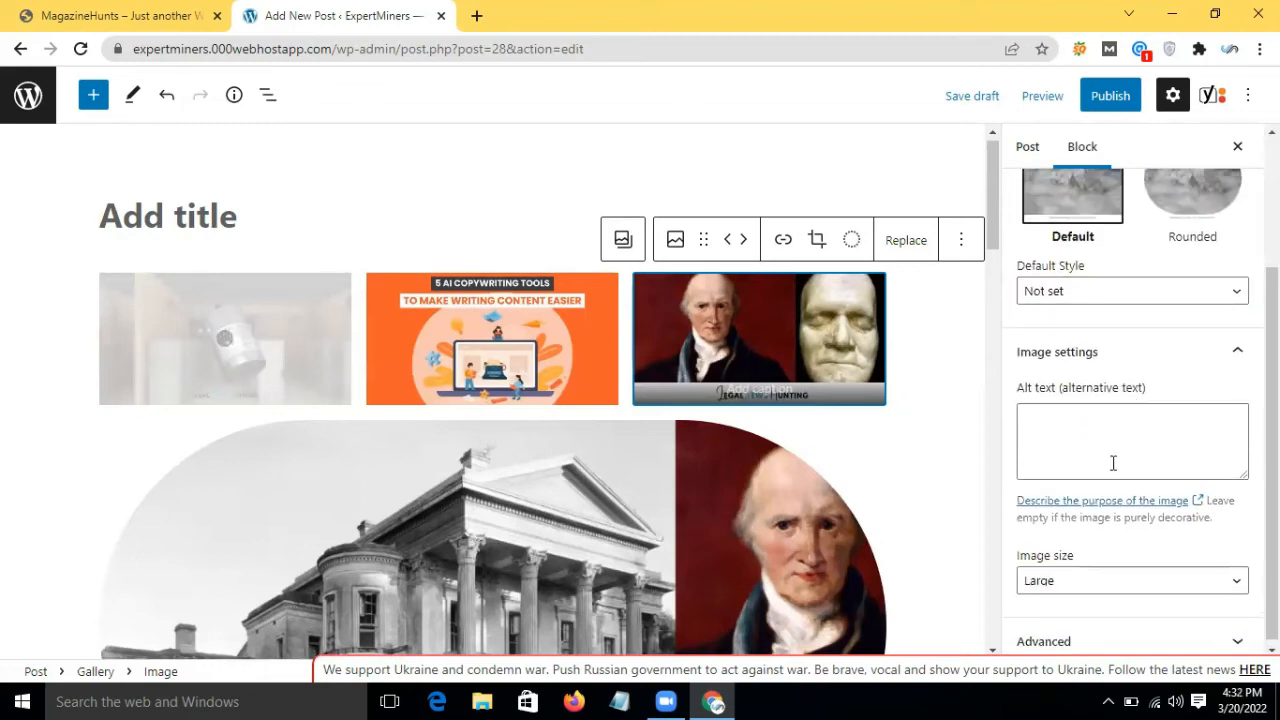
{"action": "left_click", "coordinate": [1185, 573]}
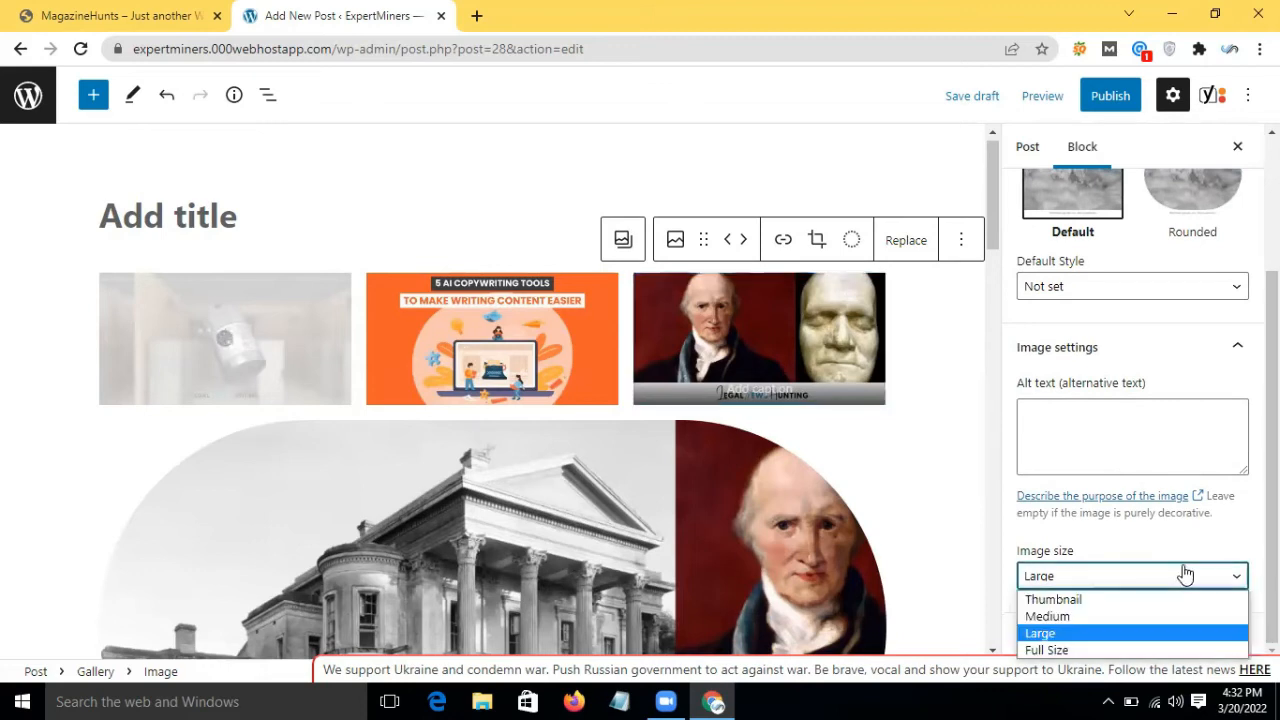
{"action": "left_click", "coordinate": [1185, 573]}
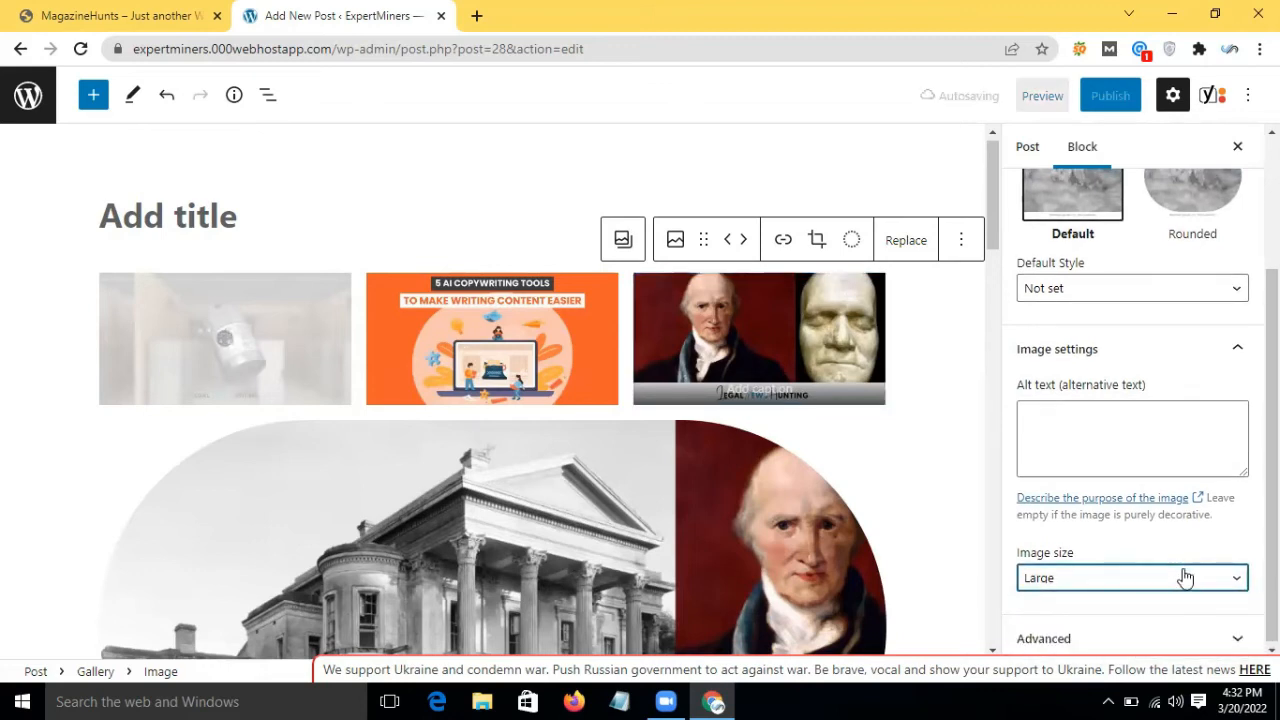
{"action": "left_click", "coordinate": [1186, 578]}
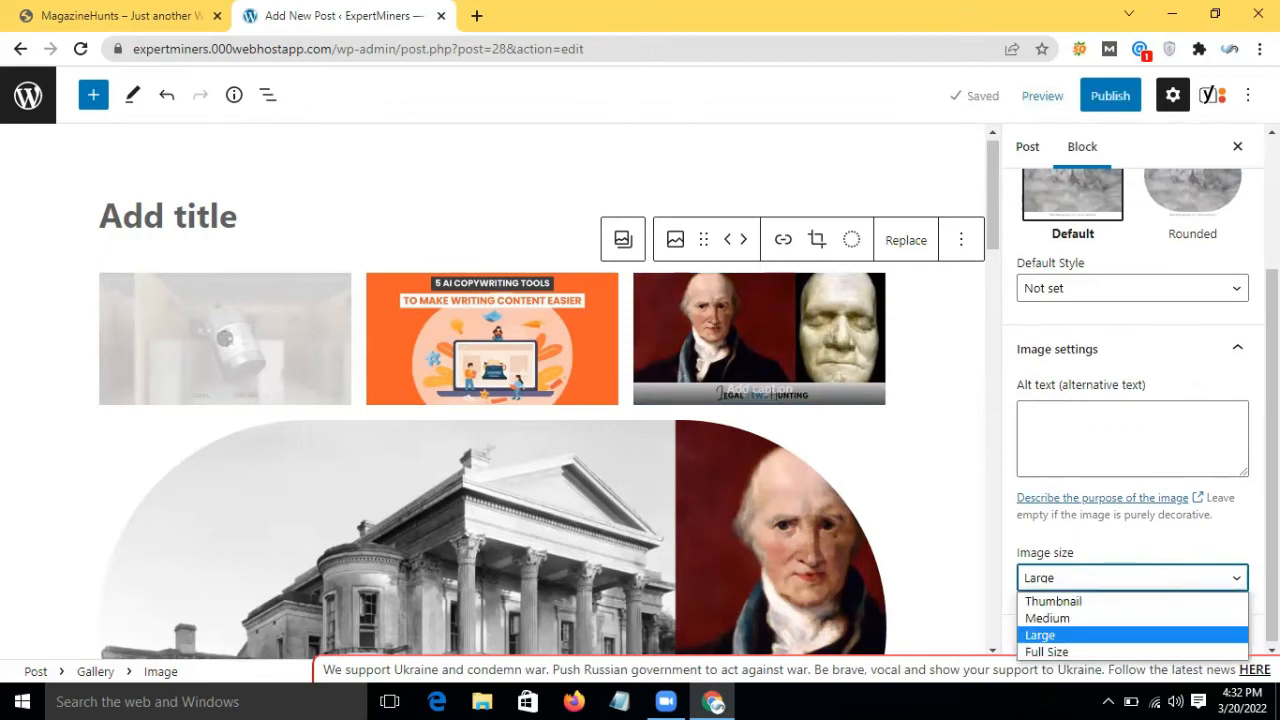
{"action": "left_click", "coordinate": [1155, 636]}
{"action": "left_click", "coordinate": [1206, 639]}
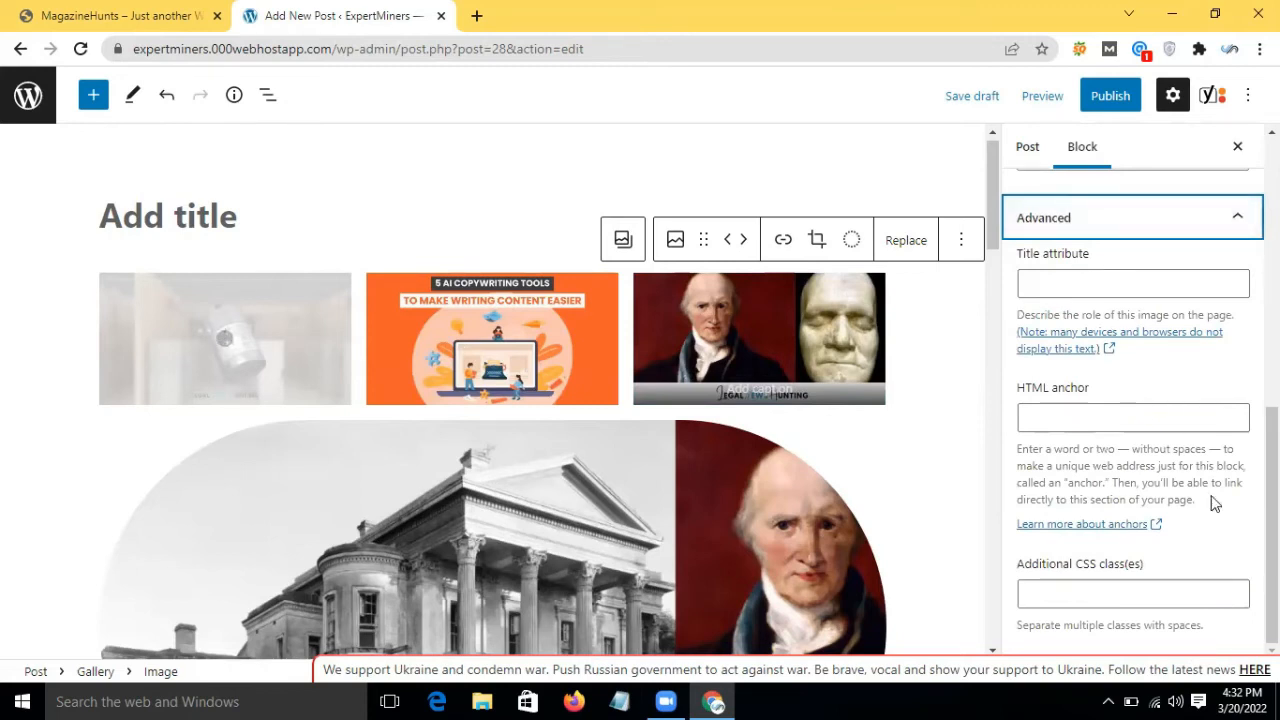
{"action": "scroll", "coordinate": [1213, 503], "scroll_direction": "up", "scroll_amount": 2}
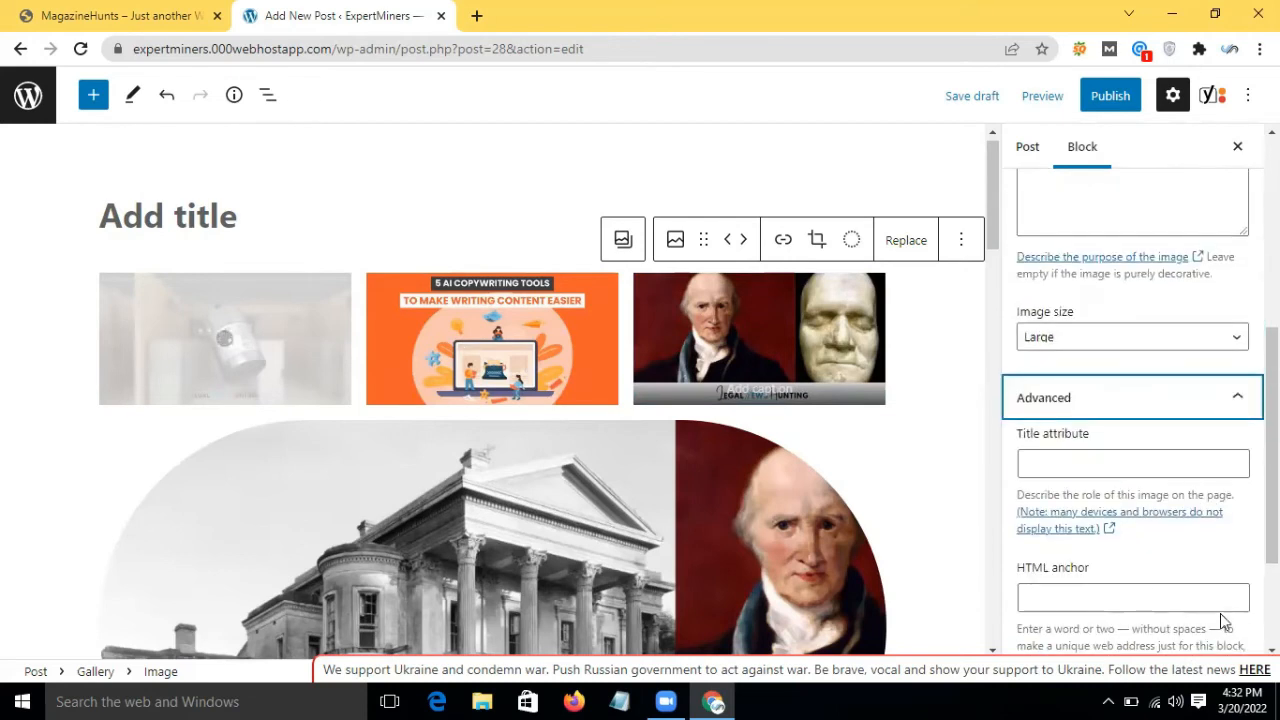
{"action": "scroll", "coordinate": [1220, 620], "scroll_direction": "up", "scroll_amount": 4}
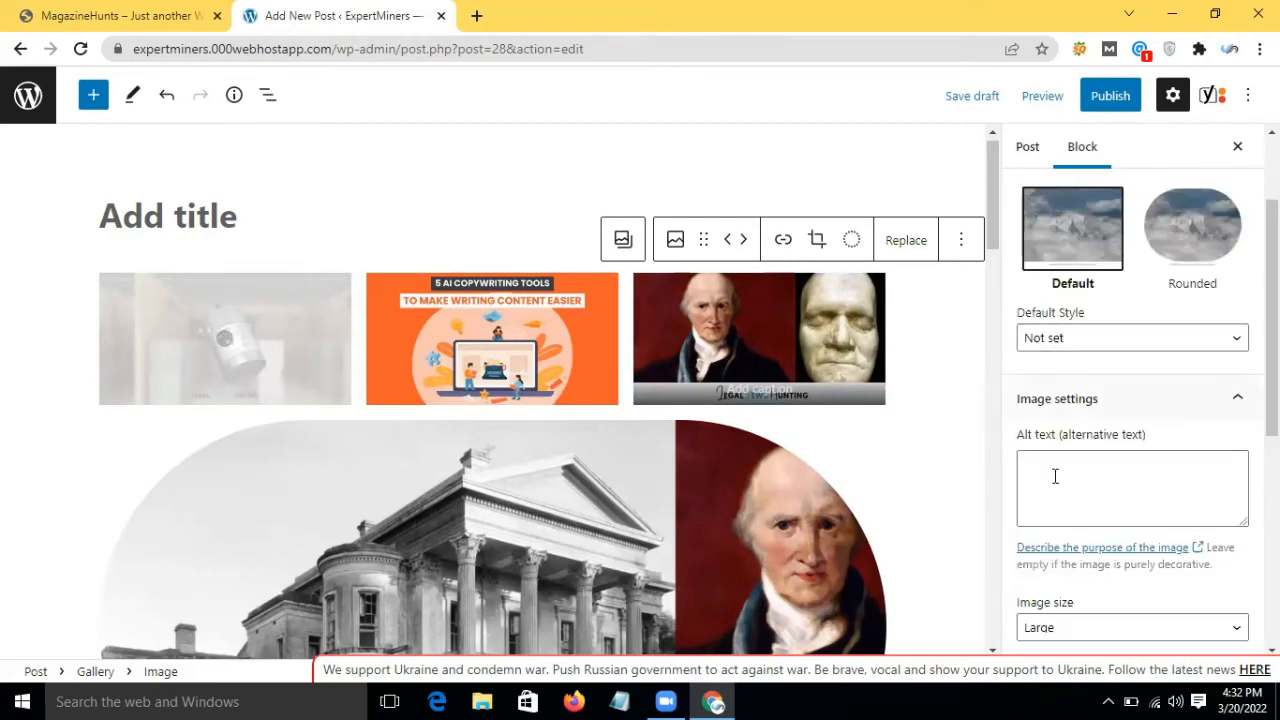
{"action": "scroll", "coordinate": [1128, 476], "scroll_direction": "up", "scroll_amount": 2}
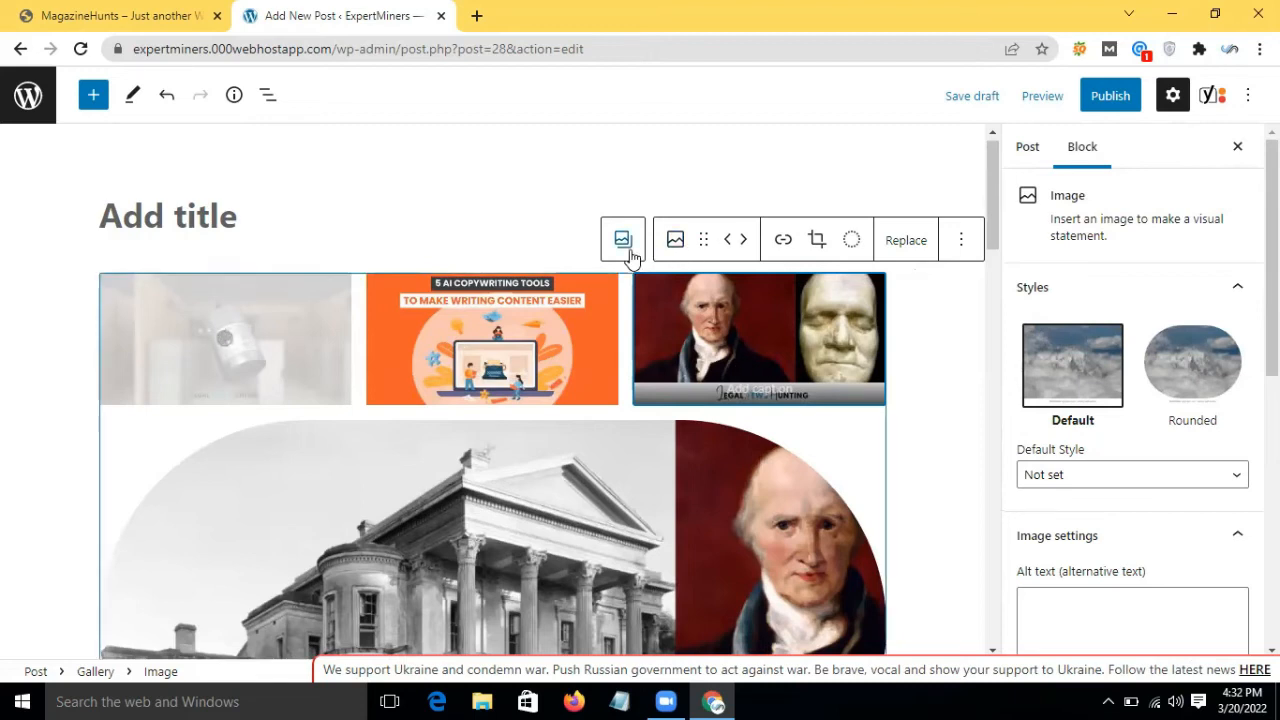
Inspect the block settings of the orange AI copywriting image and of the whole gallery, ending with that image selected
{"action": "left_click", "coordinate": [514, 323]}
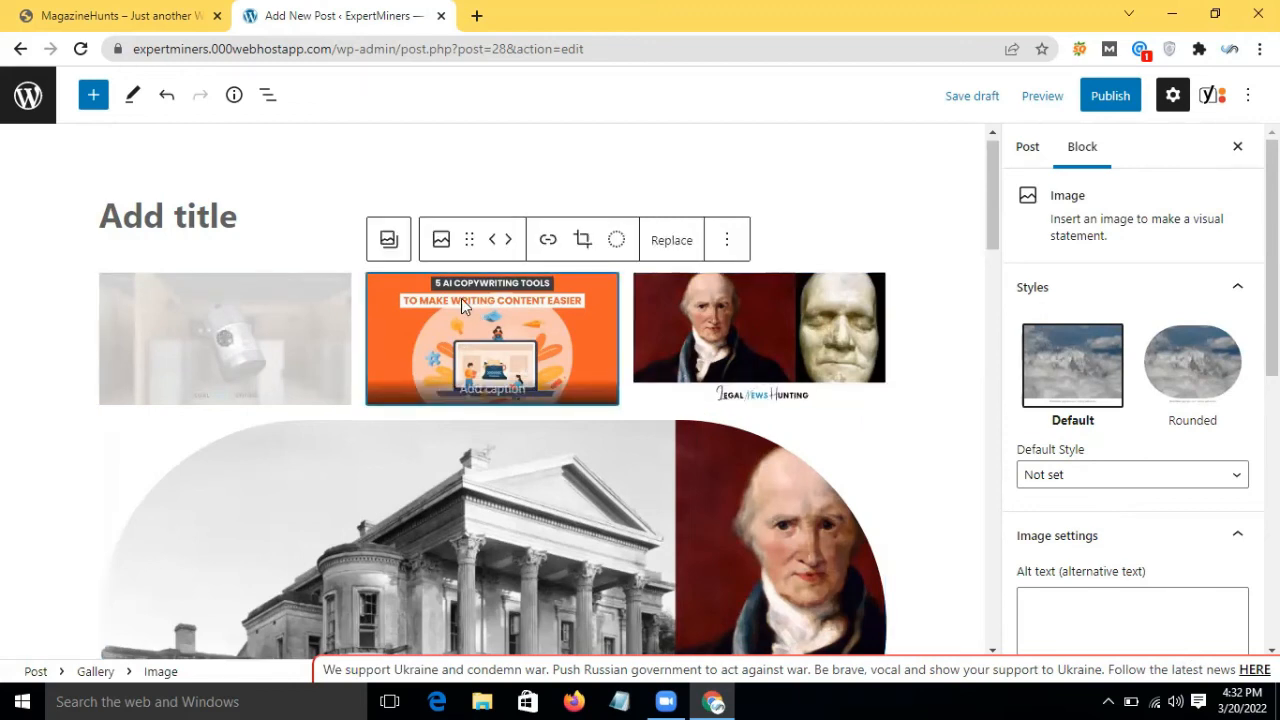
{"action": "left_click", "coordinate": [388, 242]}
{"action": "scroll", "coordinate": [555, 385], "scroll_direction": "up", "scroll_amount": 5}
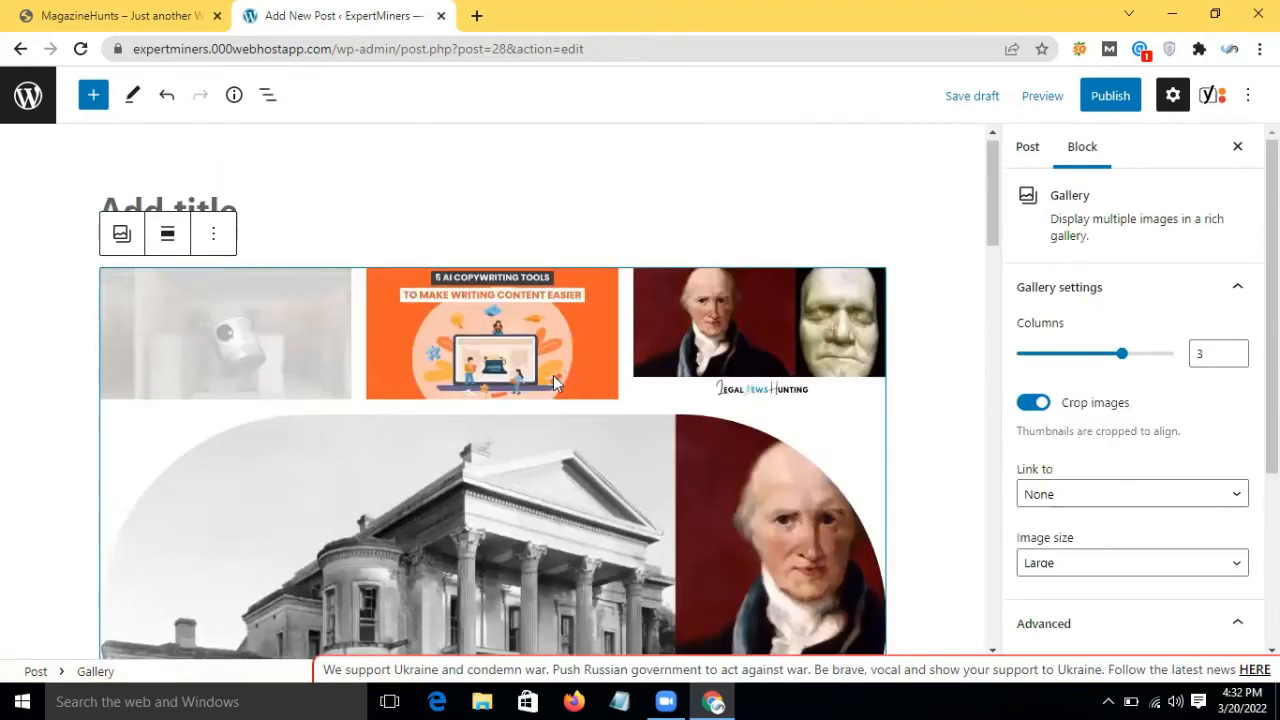
{"action": "scroll", "coordinate": [553, 375], "scroll_direction": "down", "scroll_amount": 3}
{"action": "scroll", "coordinate": [538, 371], "scroll_direction": "up", "scroll_amount": 3}
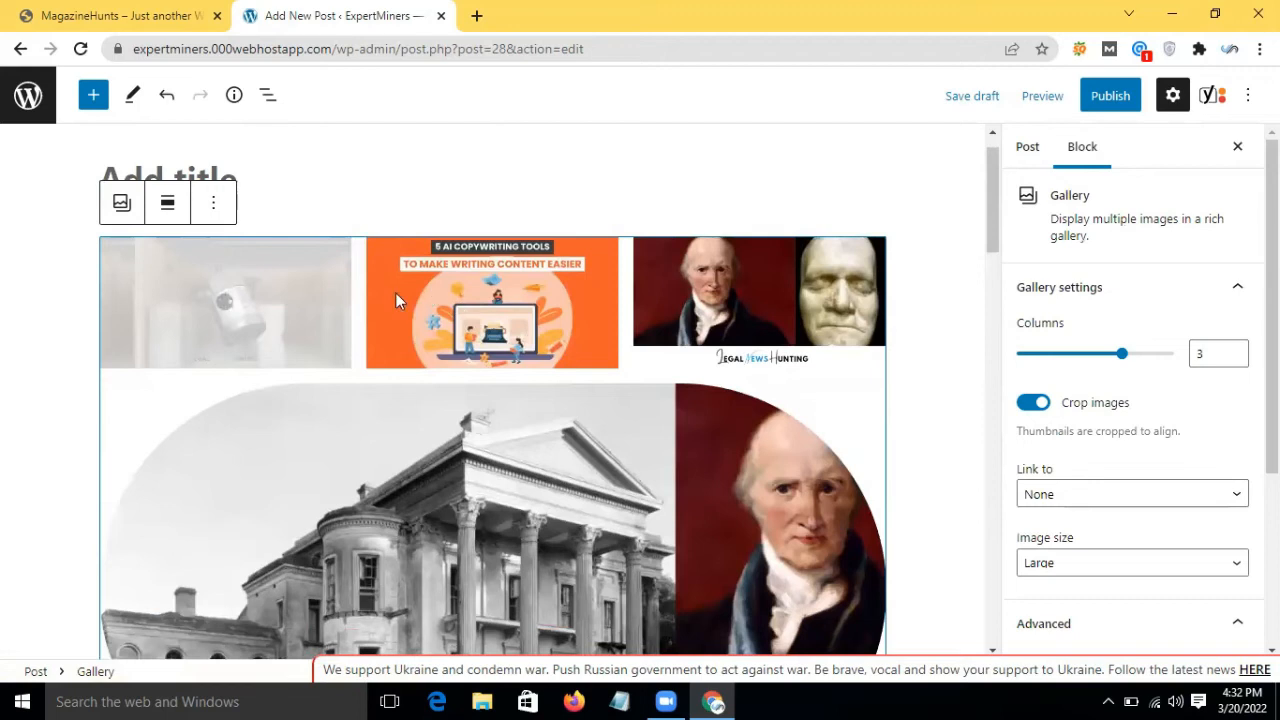
{"action": "left_click", "coordinate": [453, 362]}
{"action": "scroll", "coordinate": [458, 370], "scroll_direction": "down", "scroll_amount": 1}
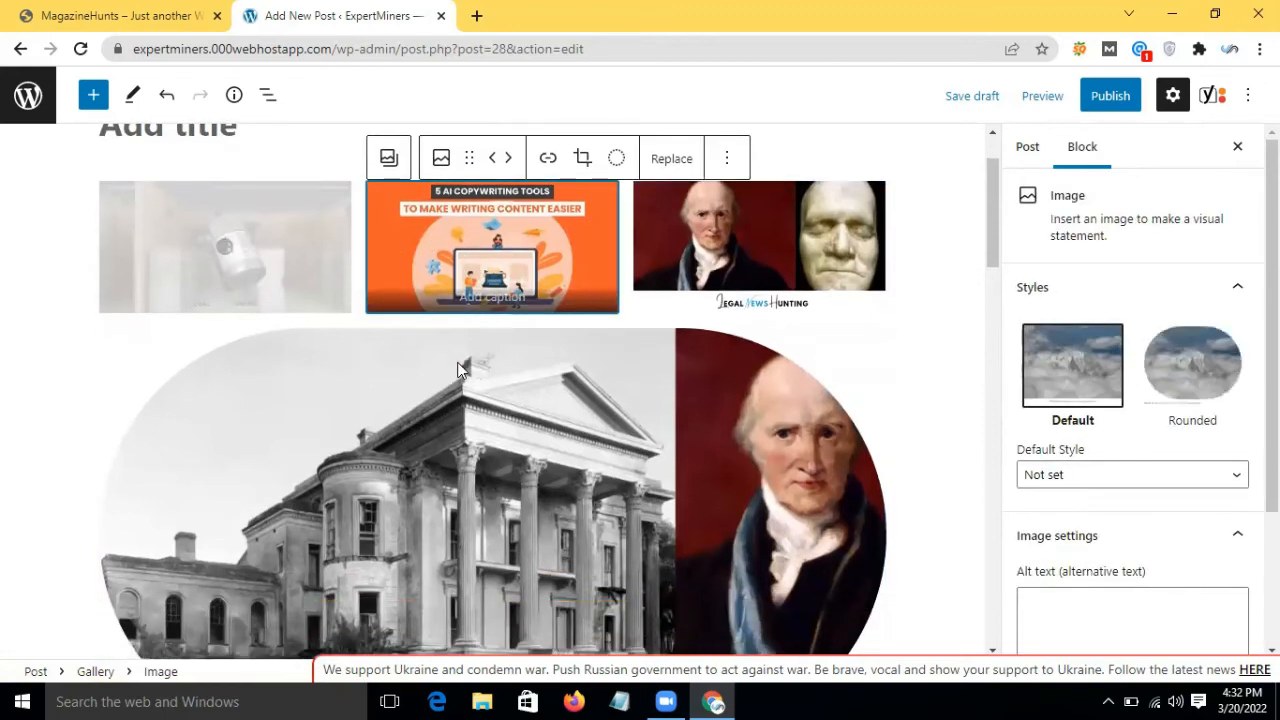
{"action": "scroll", "coordinate": [458, 370], "scroll_direction": "up", "scroll_amount": 2}
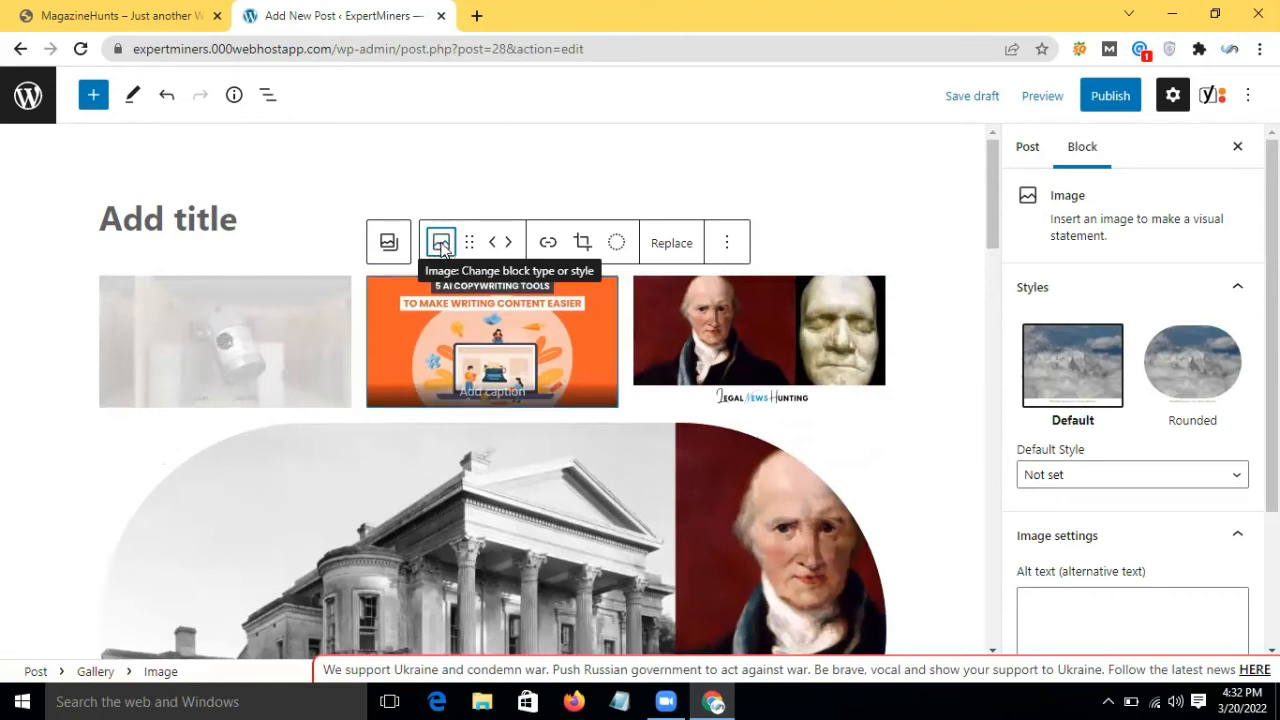
Examine the Default and Rounded style options and the image settings of the orange AI copywriting image
{"action": "left_click", "coordinate": [441, 245]}
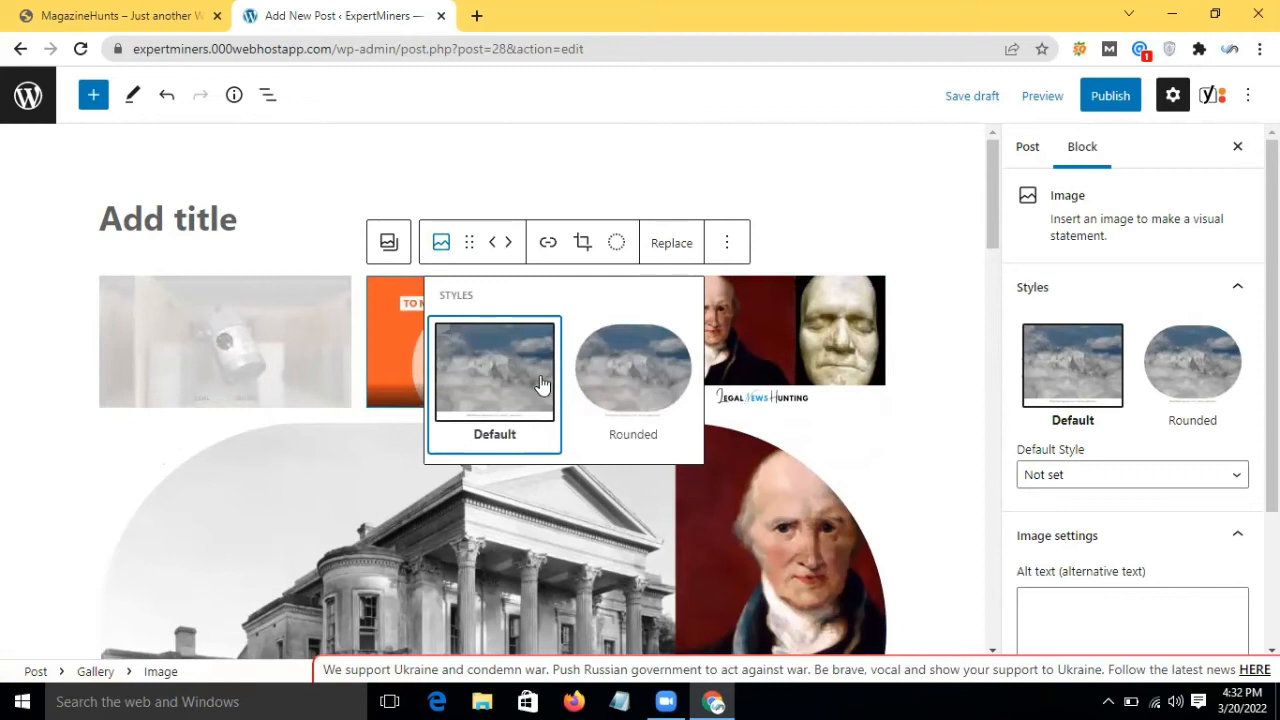
{"action": "mouse_move", "coordinate": [540, 383]}
{"action": "scroll", "coordinate": [1160, 380], "scroll_direction": "down", "scroll_amount": 3}
{"action": "scroll", "coordinate": [1060, 370], "scroll_direction": "up", "scroll_amount": 1}
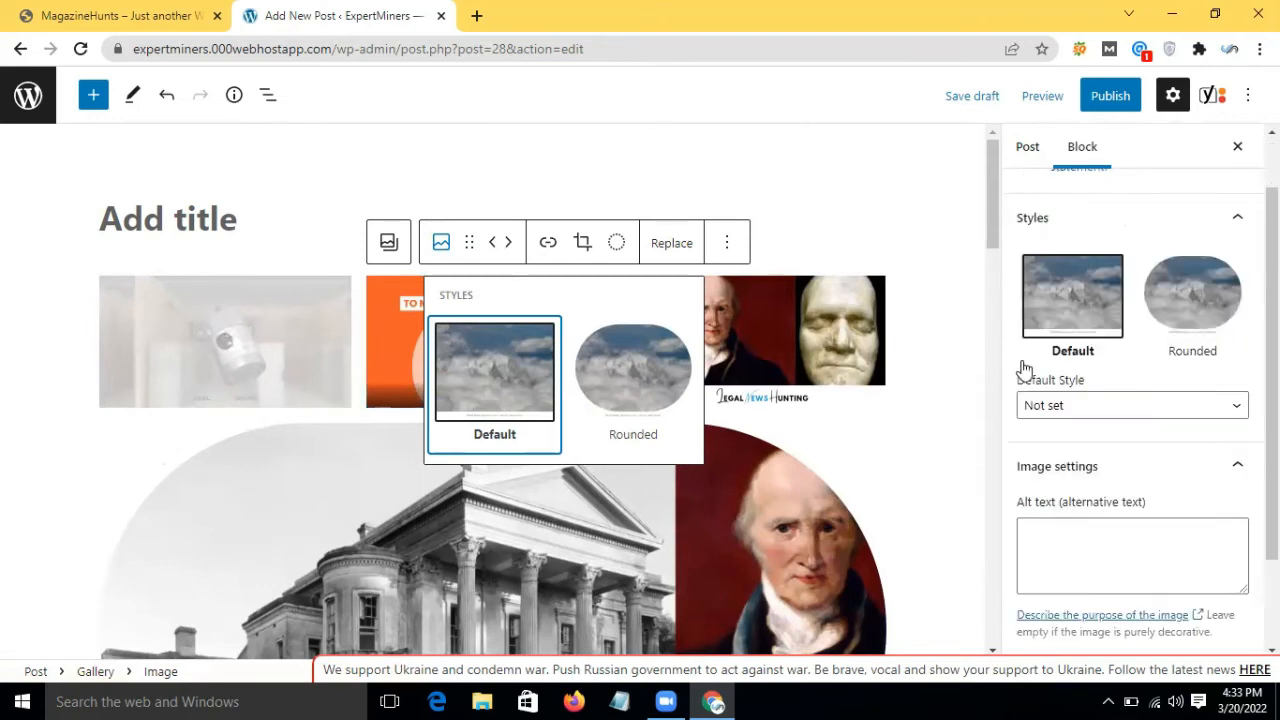
Move the orange AI copywriting image to third place in the gallery's first row and return it to second place
{"action": "left_click", "coordinate": [471, 243]}
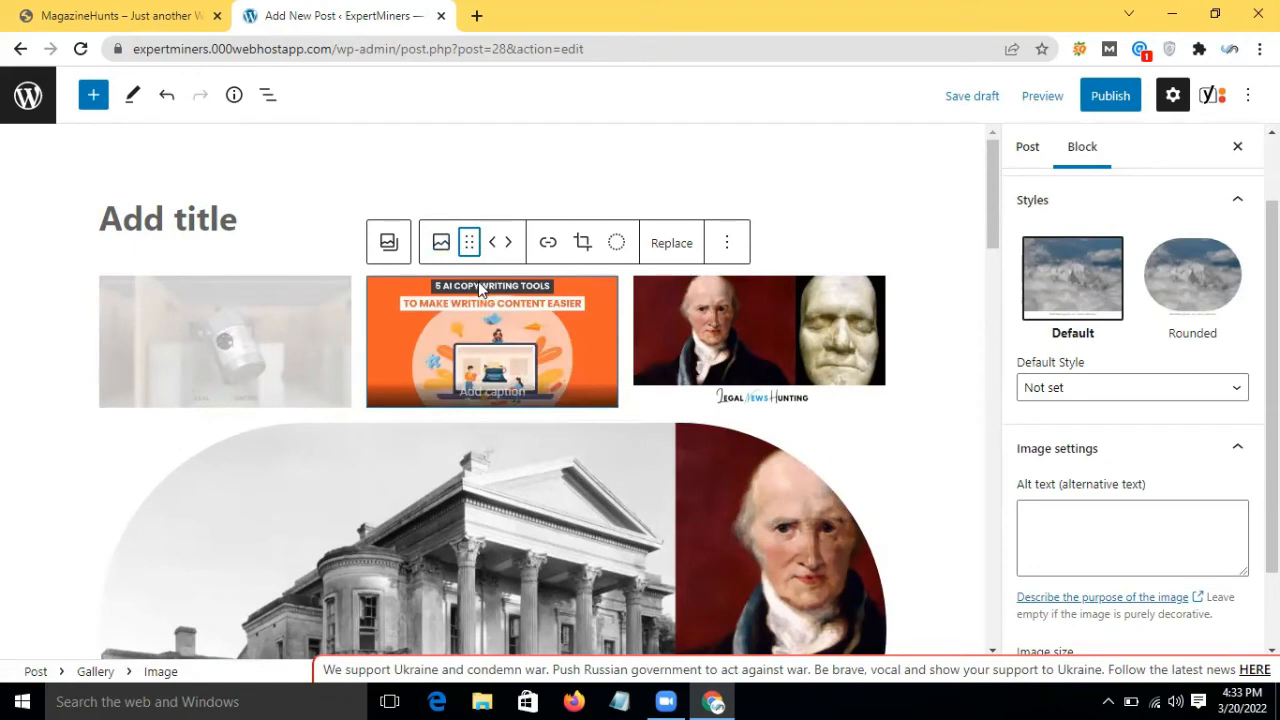
{"action": "left_click_drag", "start_coordinate": [466, 246], "coordinate": [386, 414]}
{"action": "left_click_drag", "start_coordinate": [466, 246], "coordinate": [475, 482]}
{"action": "left_click_drag", "start_coordinate": [510, 428], "coordinate": [557, 308]}
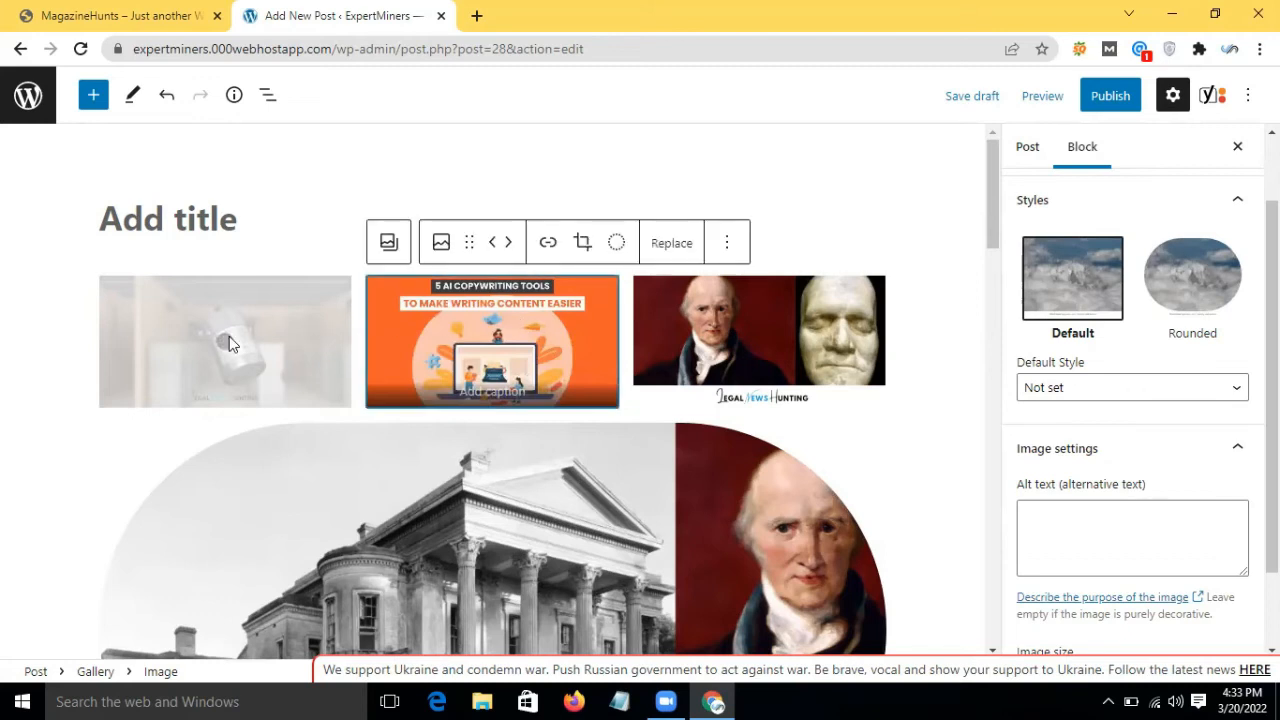
{"action": "left_click_drag", "start_coordinate": [468, 243], "coordinate": [836, 328]}
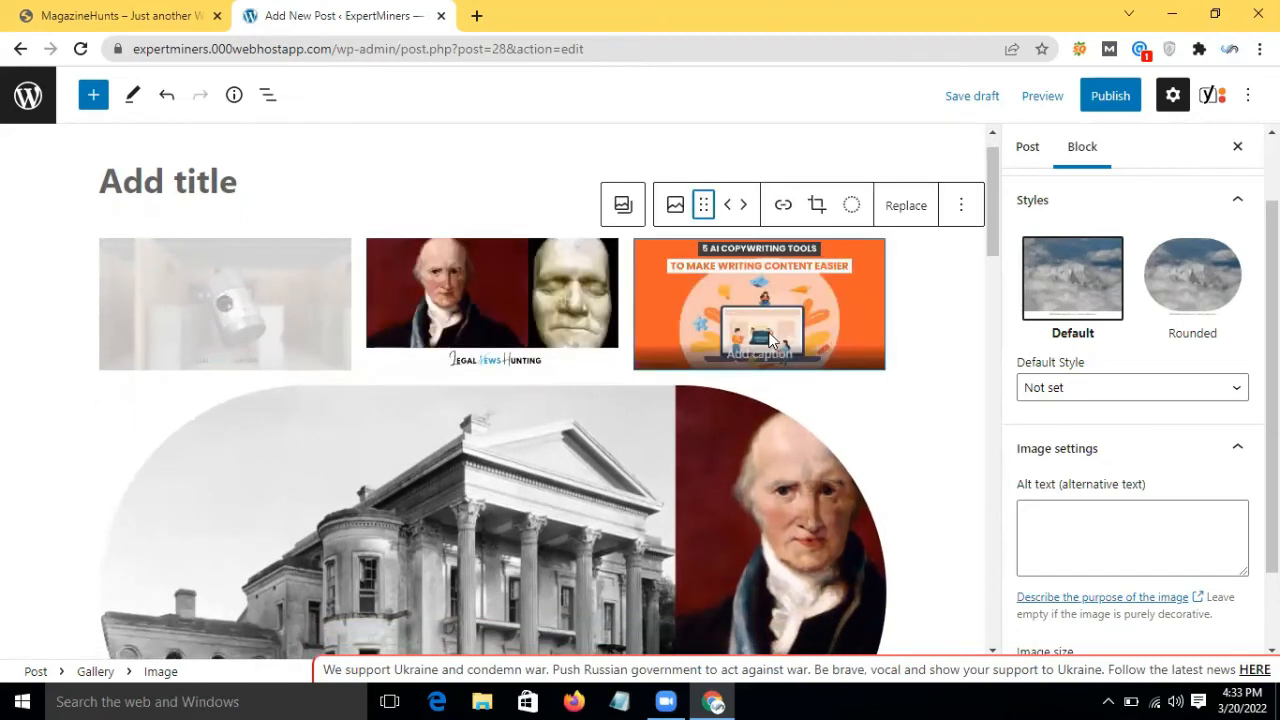
{"action": "left_click", "coordinate": [729, 206]}
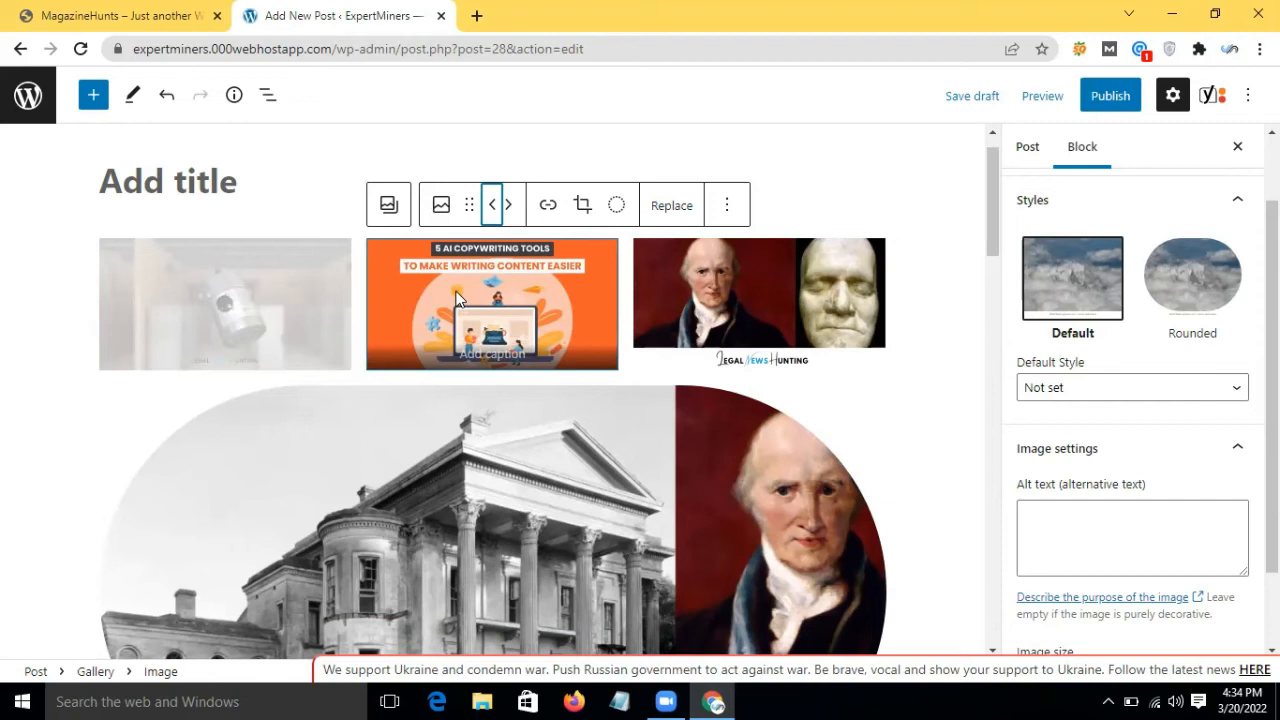
Remove the large rounded building-and-portrait image from the gallery's second row
{"action": "scroll", "coordinate": [460, 290], "scroll_direction": "up", "scroll_amount": 1}
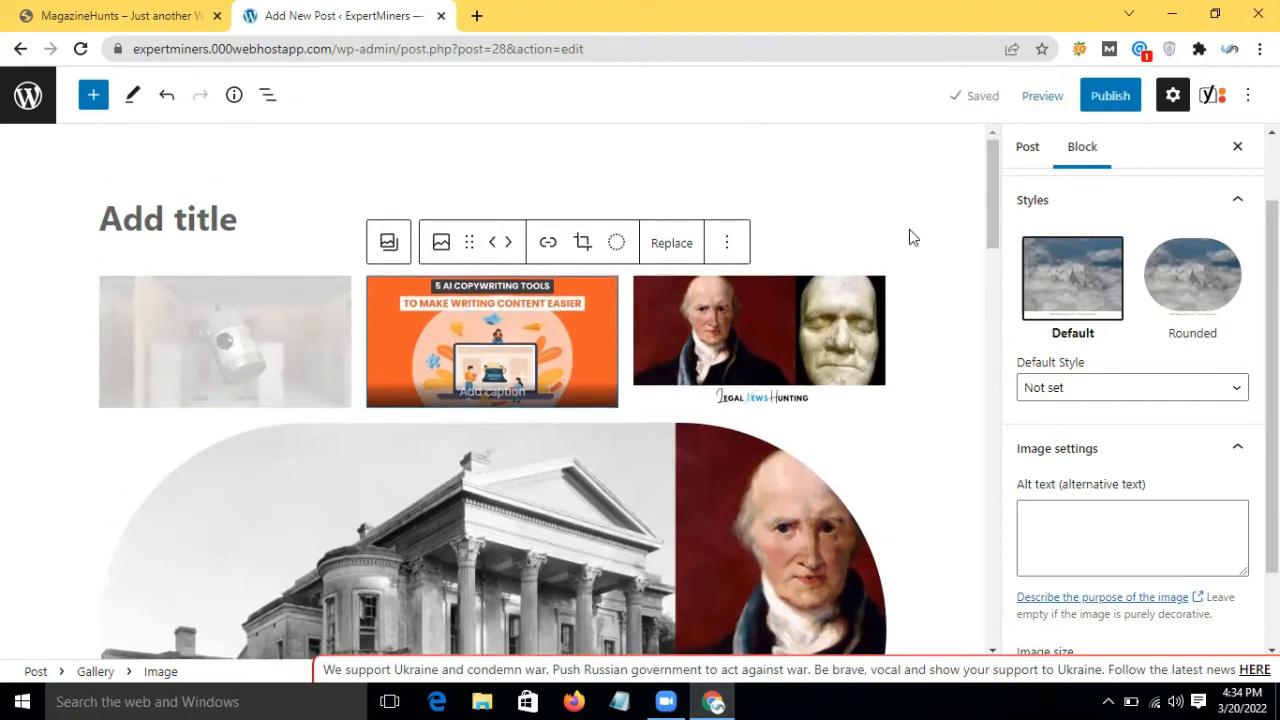
{"action": "left_click", "coordinate": [738, 256]}
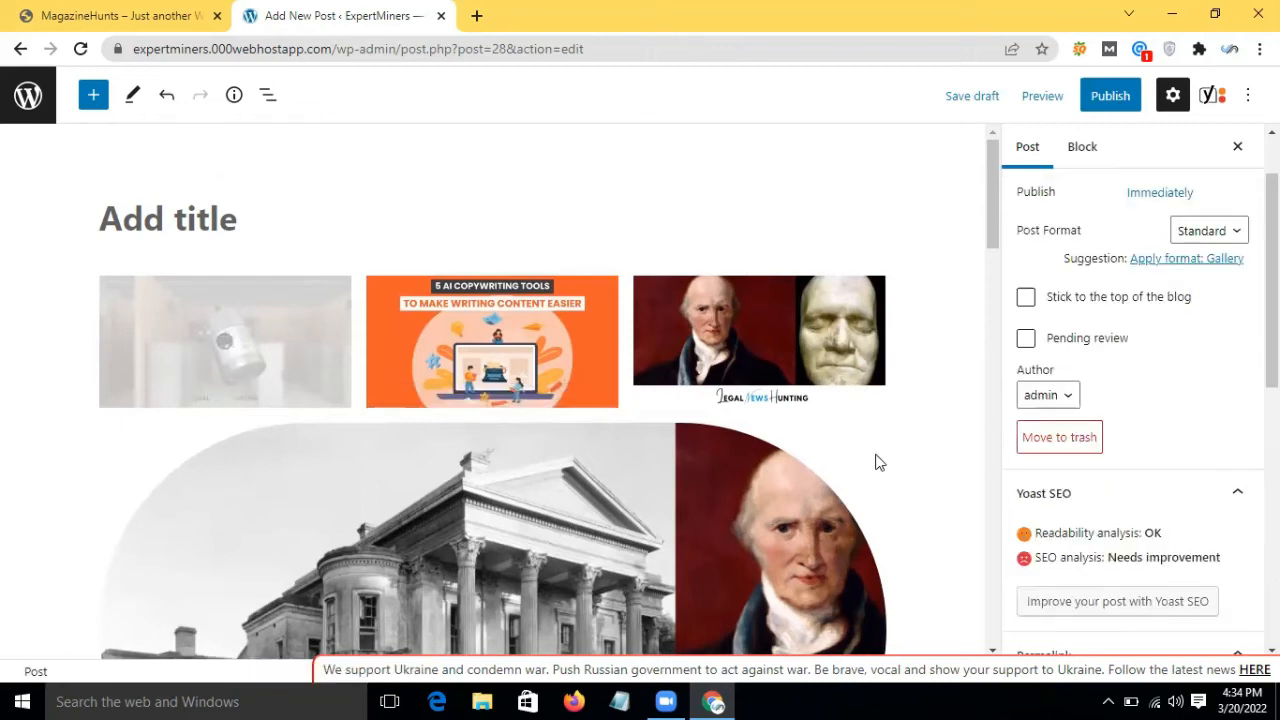
{"action": "left_click", "coordinate": [686, 493]}
{"action": "scroll", "coordinate": [984, 446], "scroll_direction": "down", "scroll_amount": 5}
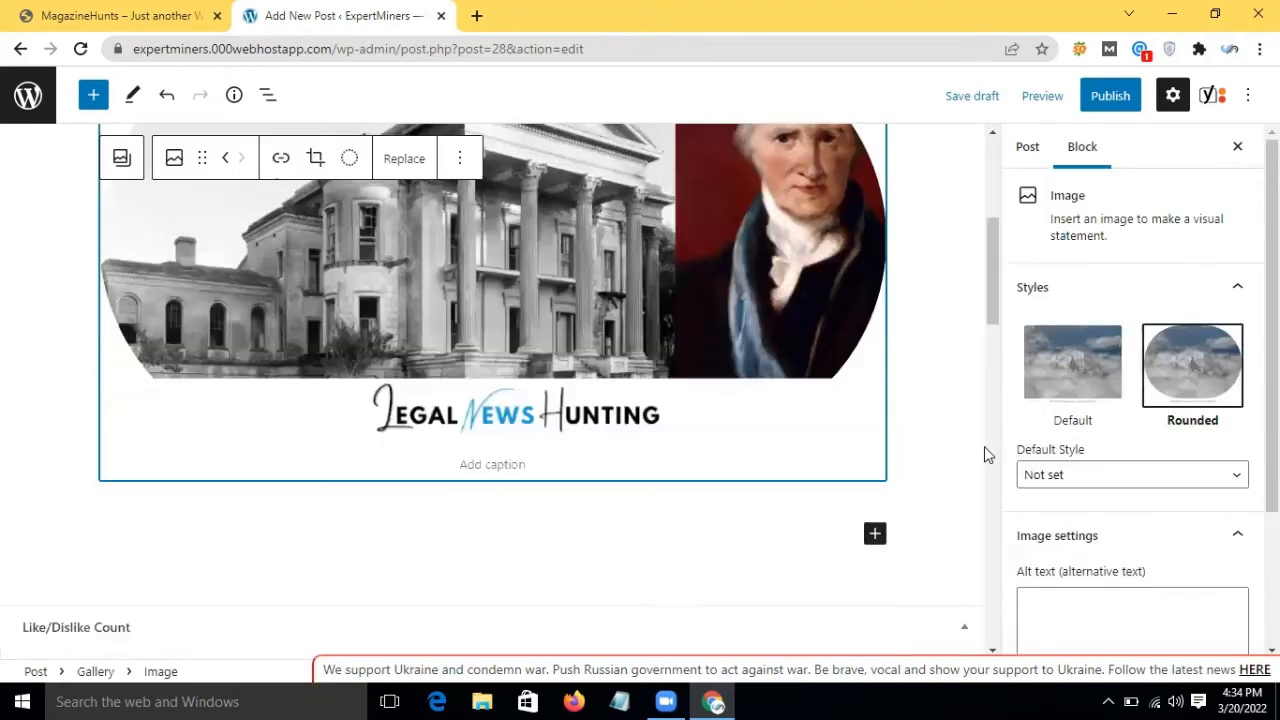
{"action": "scroll", "coordinate": [984, 446], "scroll_direction": "up", "scroll_amount": 1}
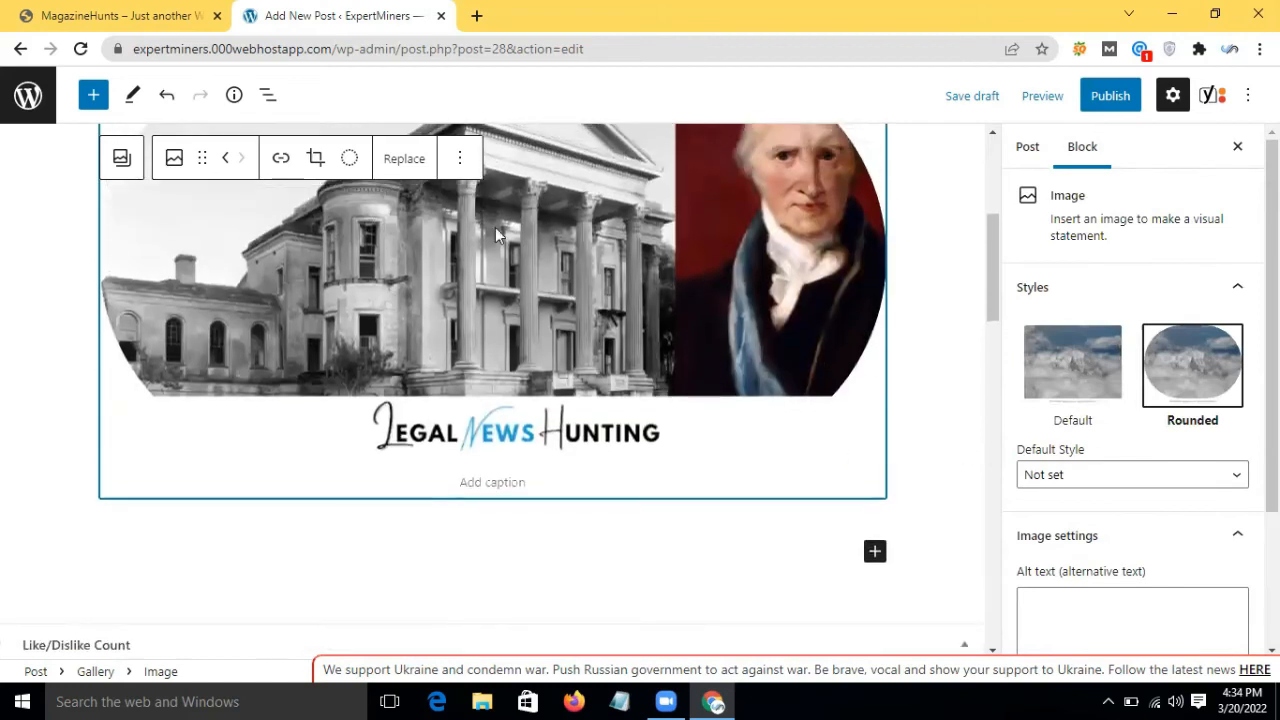
{"action": "left_click", "coordinate": [460, 158]}
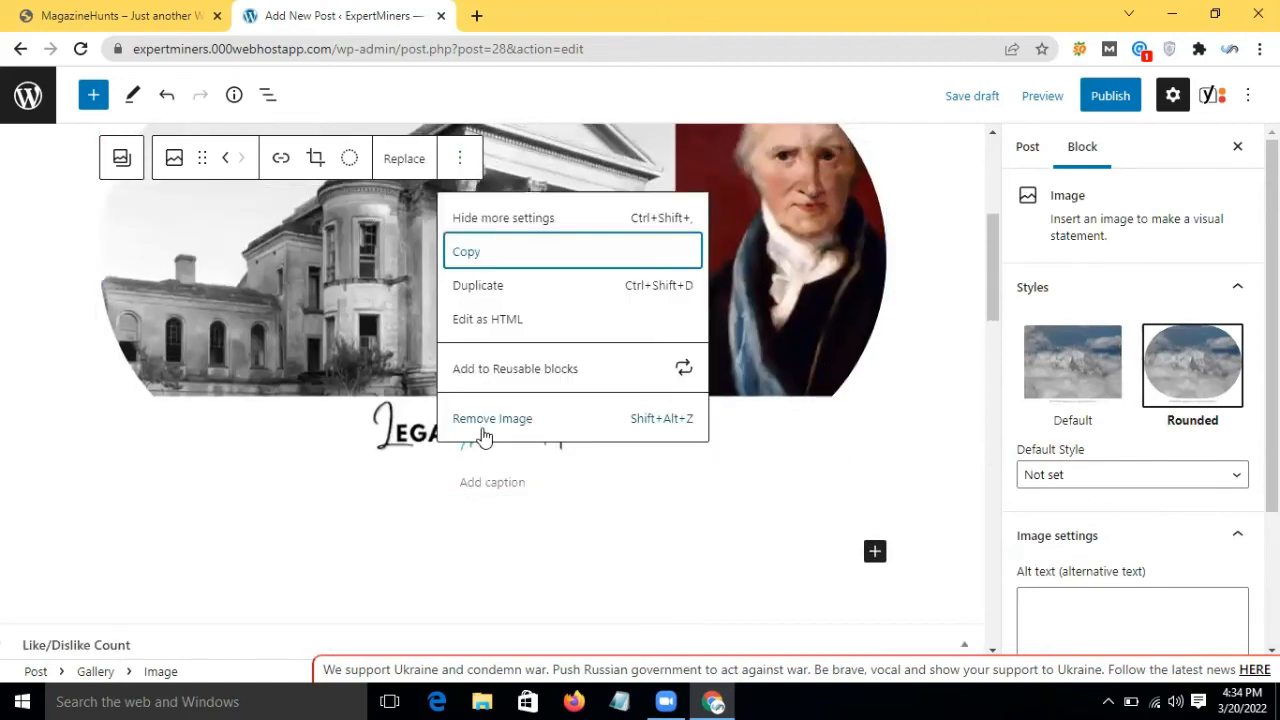
{"action": "left_click", "coordinate": [484, 418]}
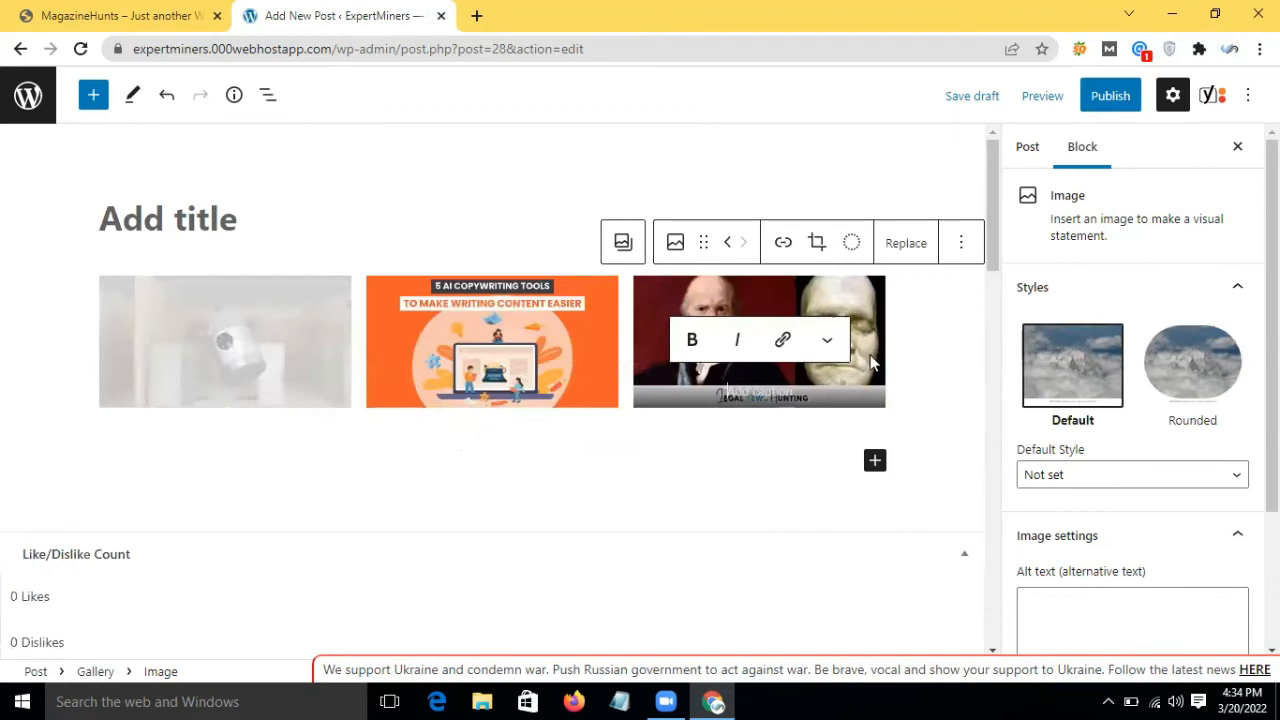
Remove the portrait-and-mask image and the orange AI copywriting image from the gallery
{"action": "left_click", "coordinate": [972, 249]}
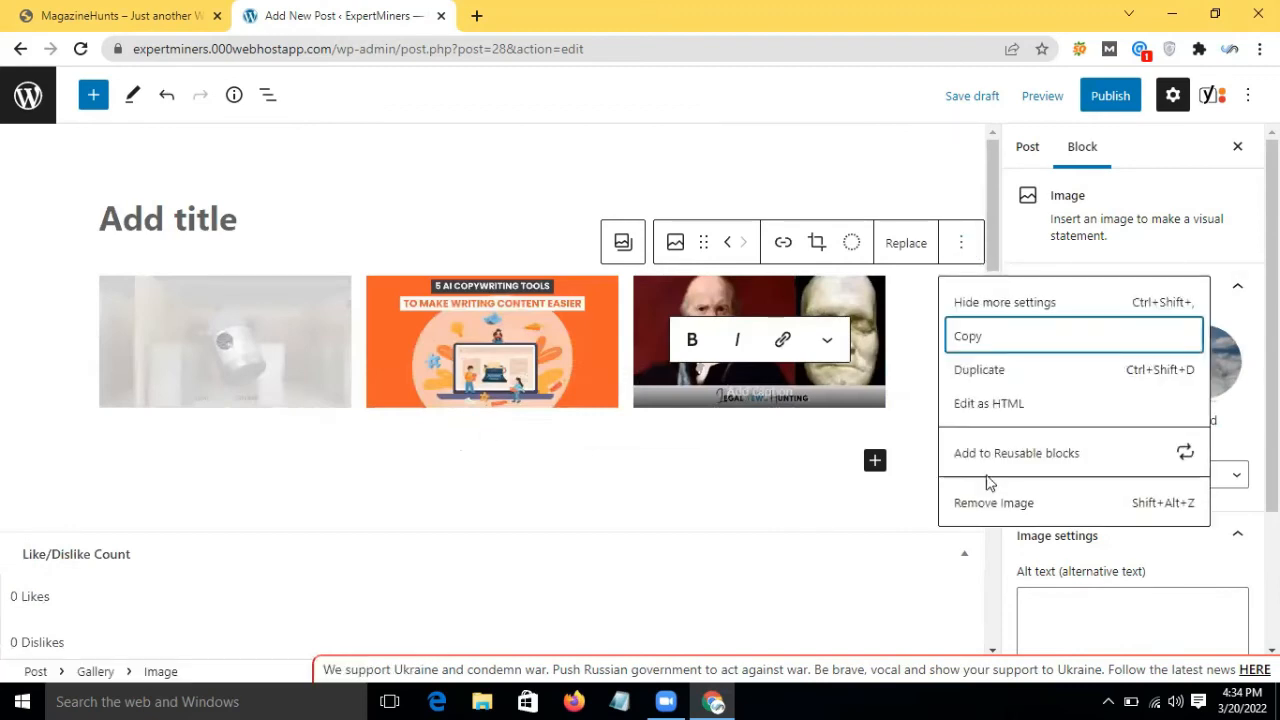
{"action": "key", "text": "Return"}
{"action": "left_click", "coordinate": [868, 250]}
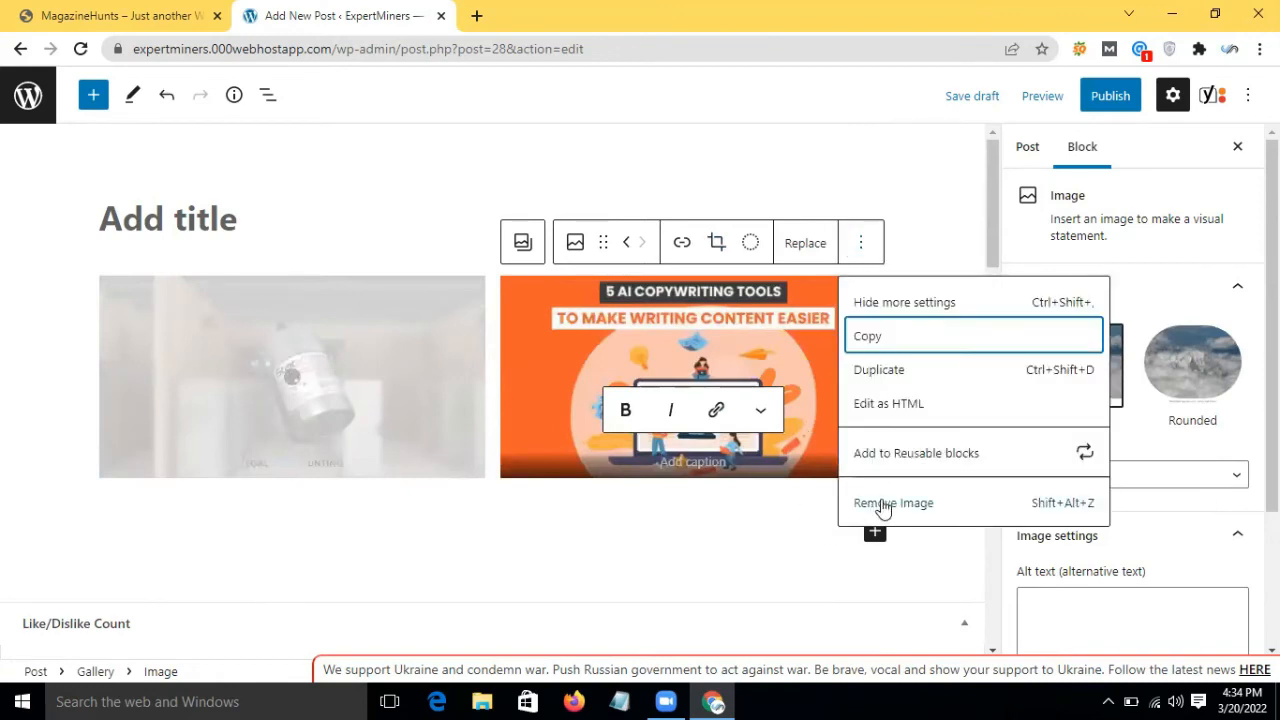
{"action": "key", "text": "Return"}
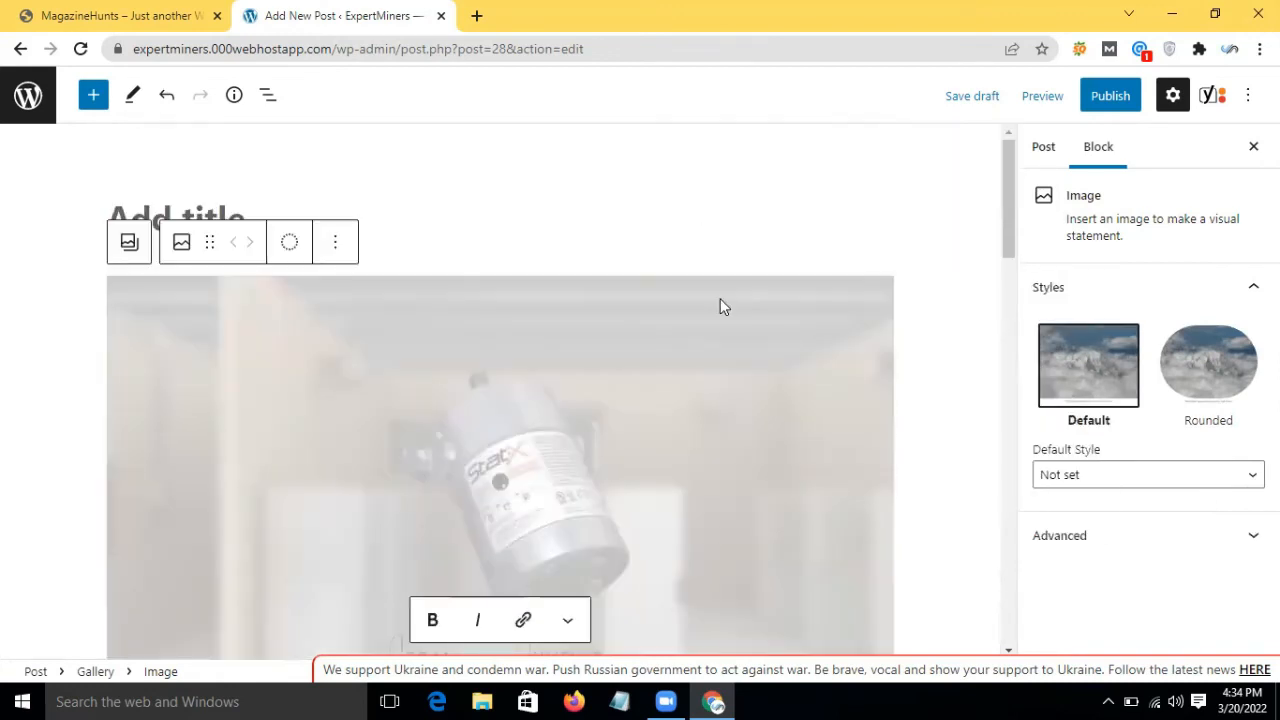
Remove the remaining faded canister image and delete the emptied gallery block from the post
{"action": "left_click", "coordinate": [926, 358]}
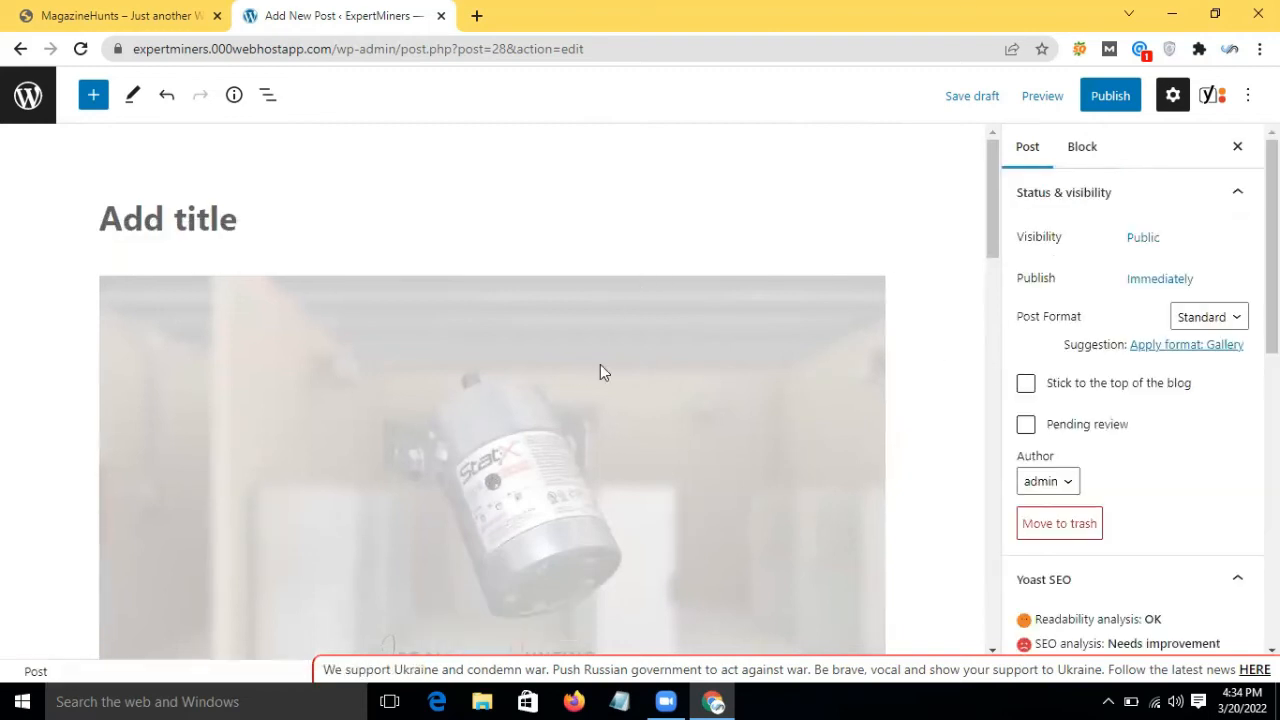
{"action": "left_click", "coordinate": [459, 439]}
{"action": "scroll", "coordinate": [571, 437], "scroll_direction": "down", "scroll_amount": 3}
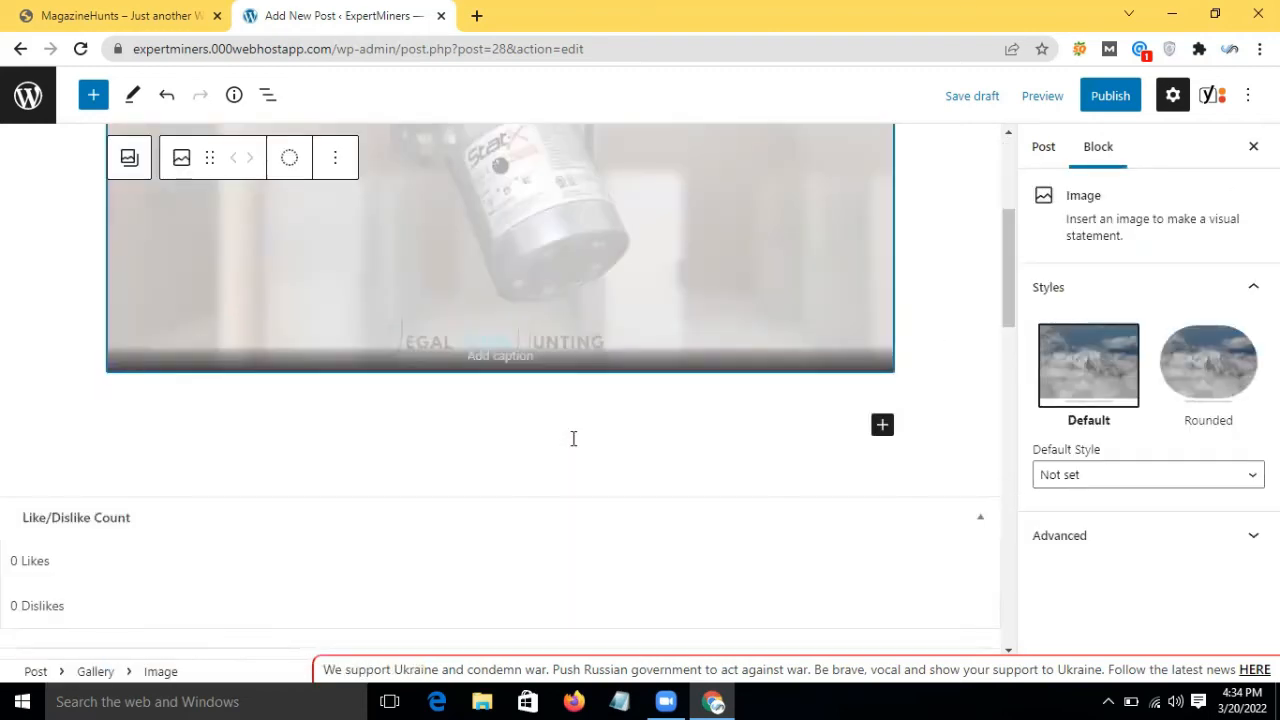
{"action": "left_click", "coordinate": [336, 160]}
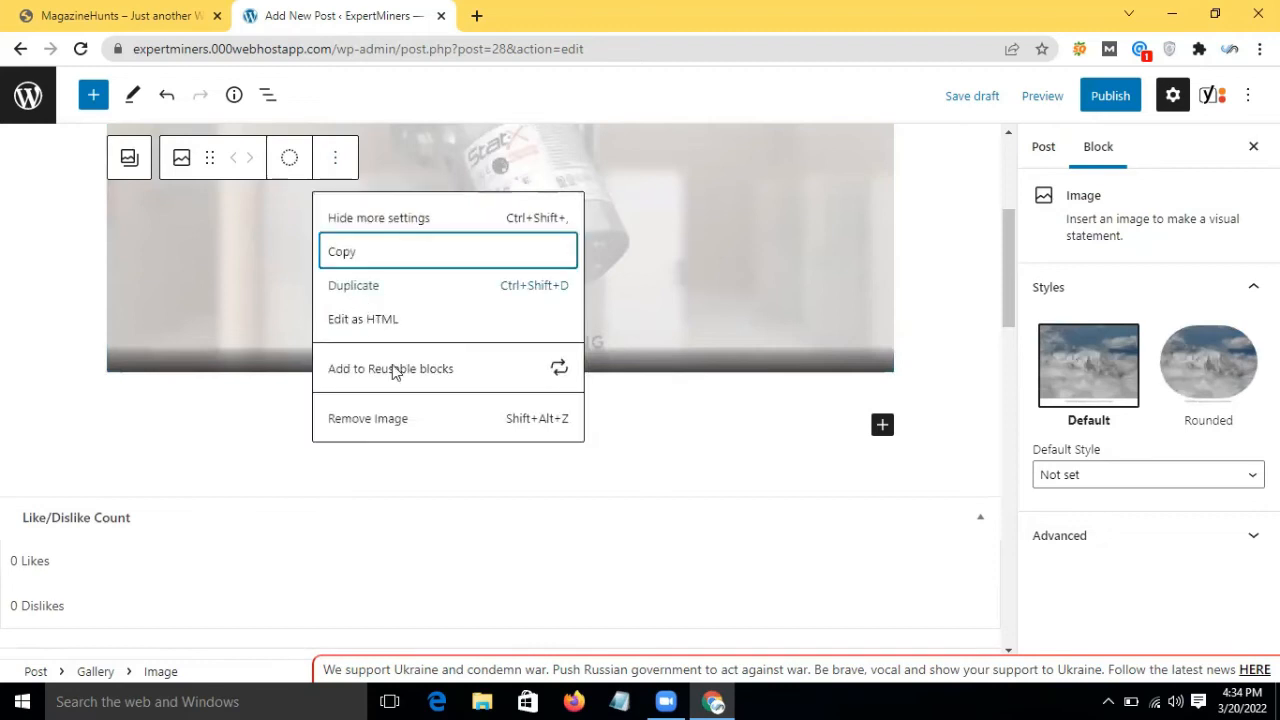
{"action": "left_click", "coordinate": [384, 418]}
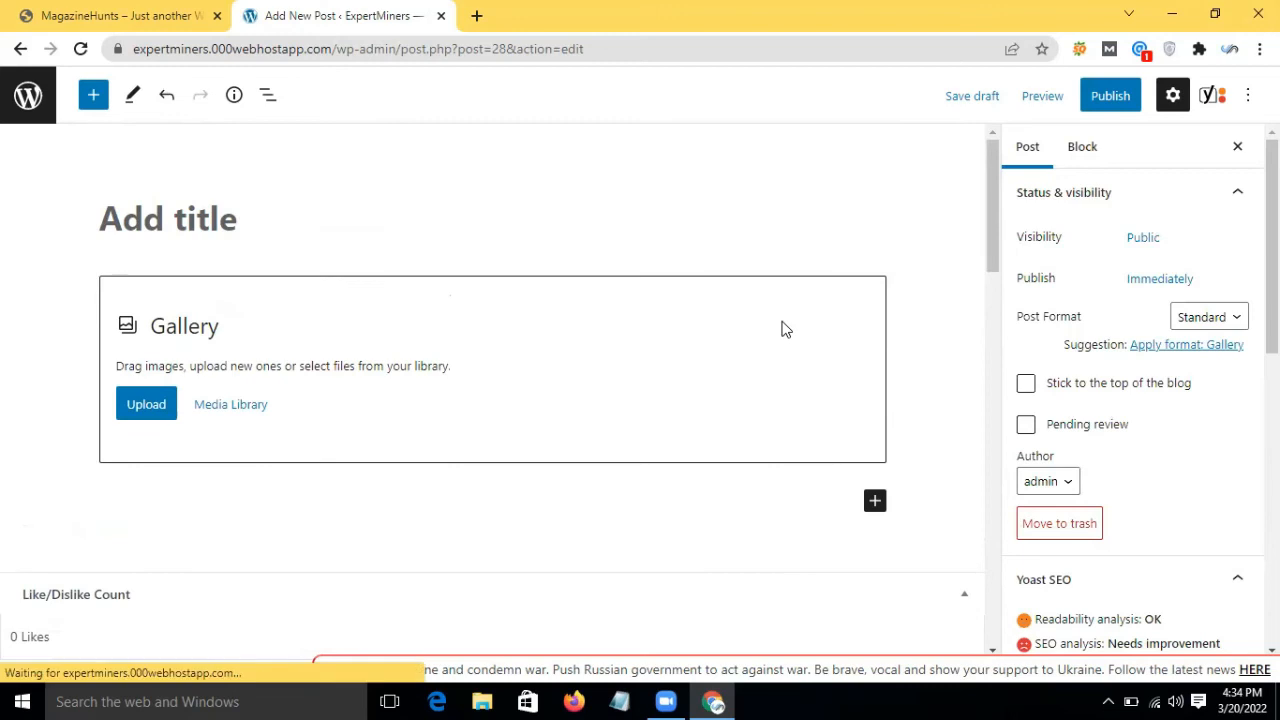
{"action": "left_click", "coordinate": [667, 272]}
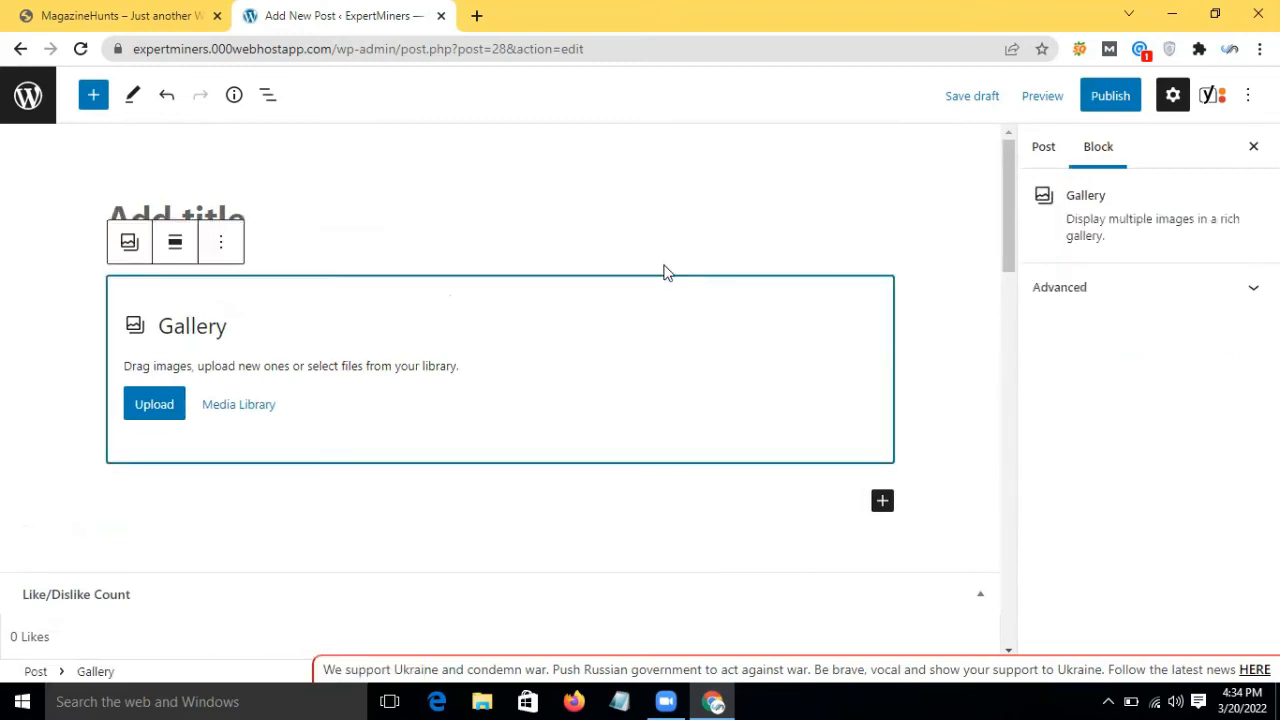
{"action": "left_click", "coordinate": [226, 248]}
{"action": "left_click", "coordinate": [260, 603]}
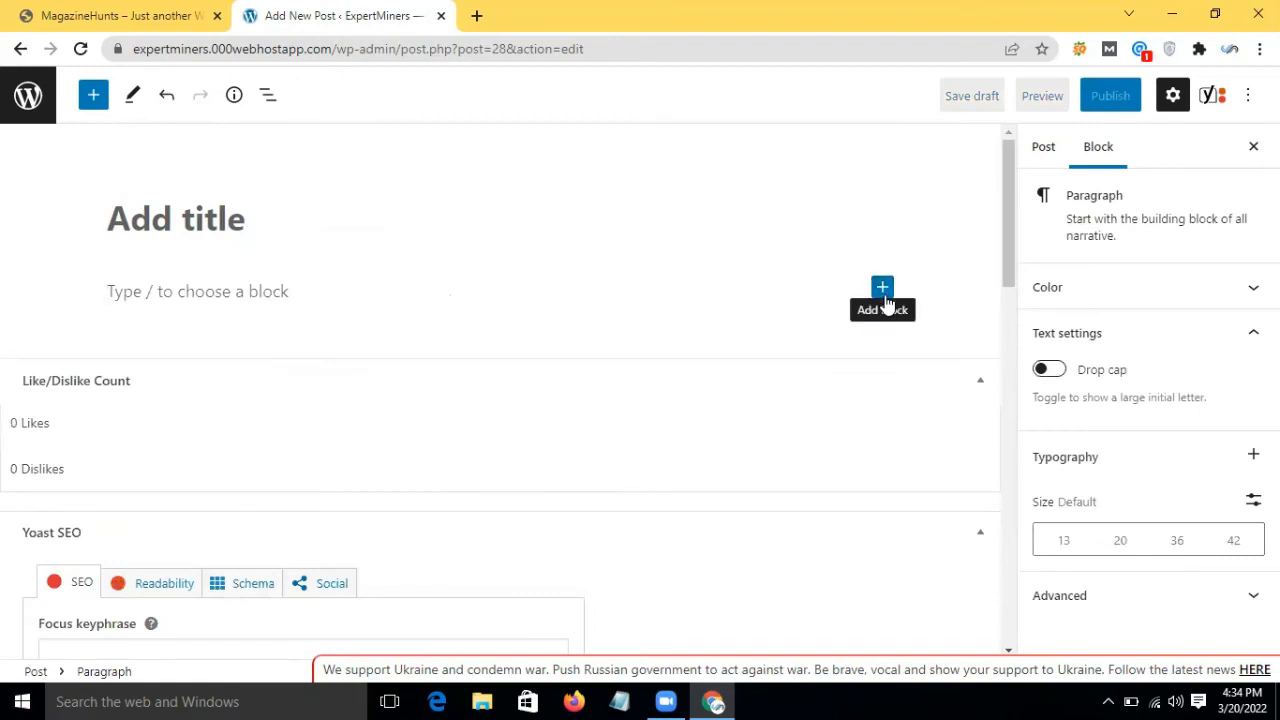
Insert a new Gallery block into the empty post
{"action": "left_click", "coordinate": [884, 298]}
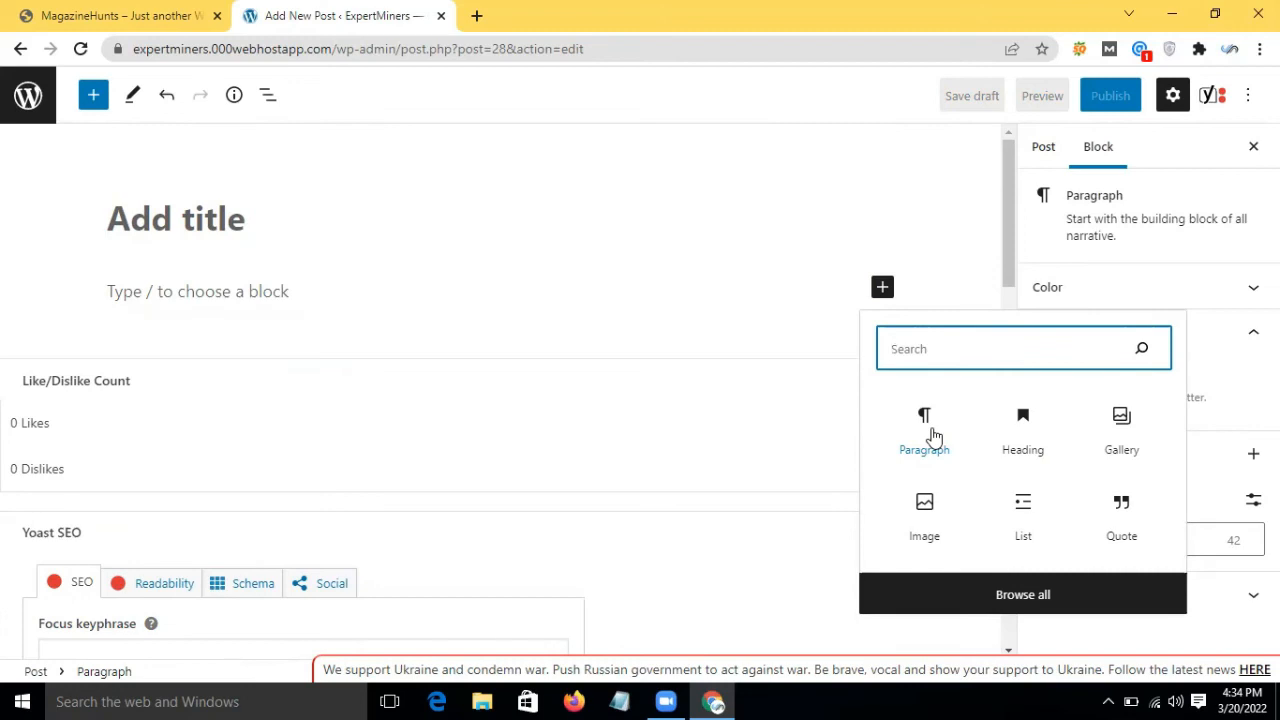
{"action": "left_click", "coordinate": [215, 286]}
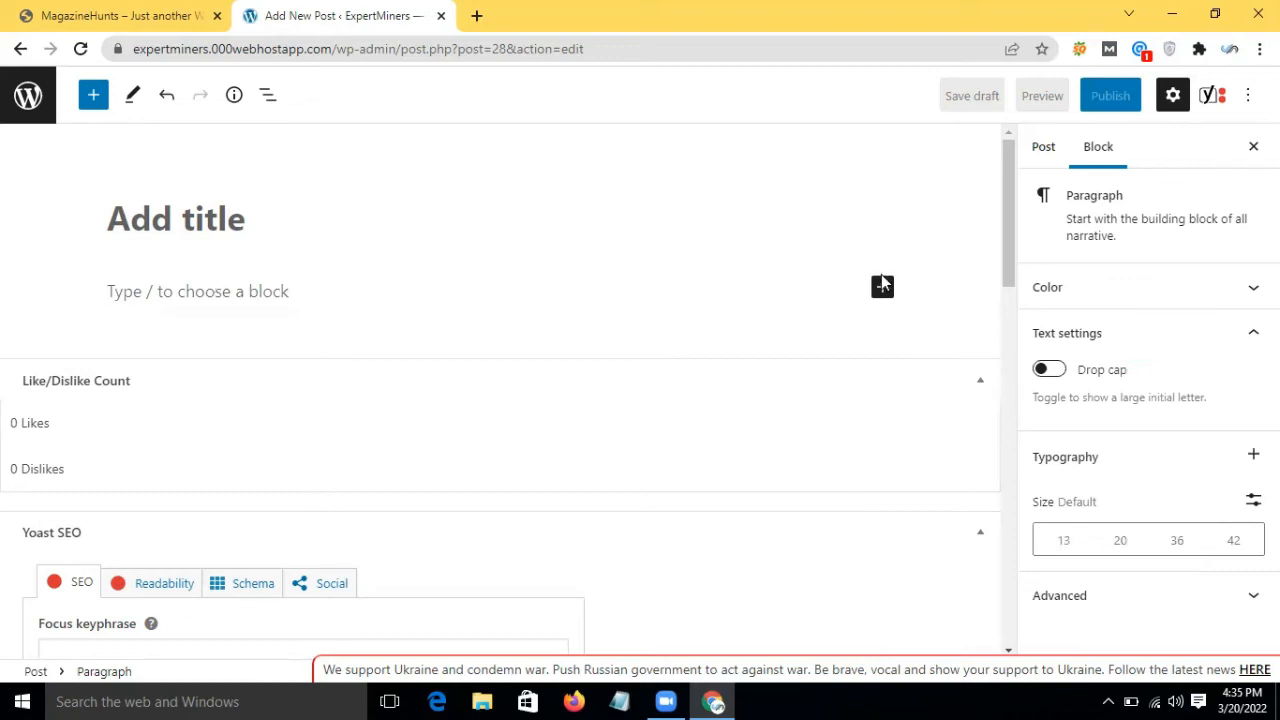
{"action": "left_click", "coordinate": [881, 290]}
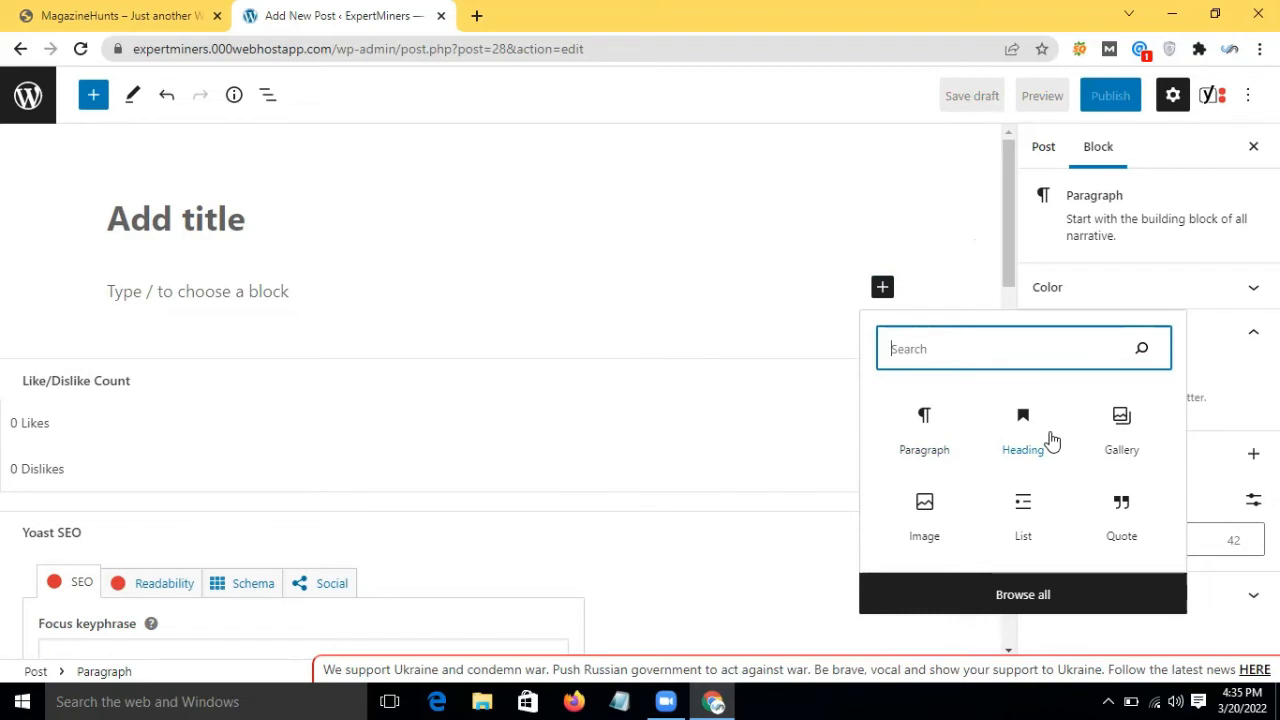
{"action": "left_click", "coordinate": [1123, 428]}
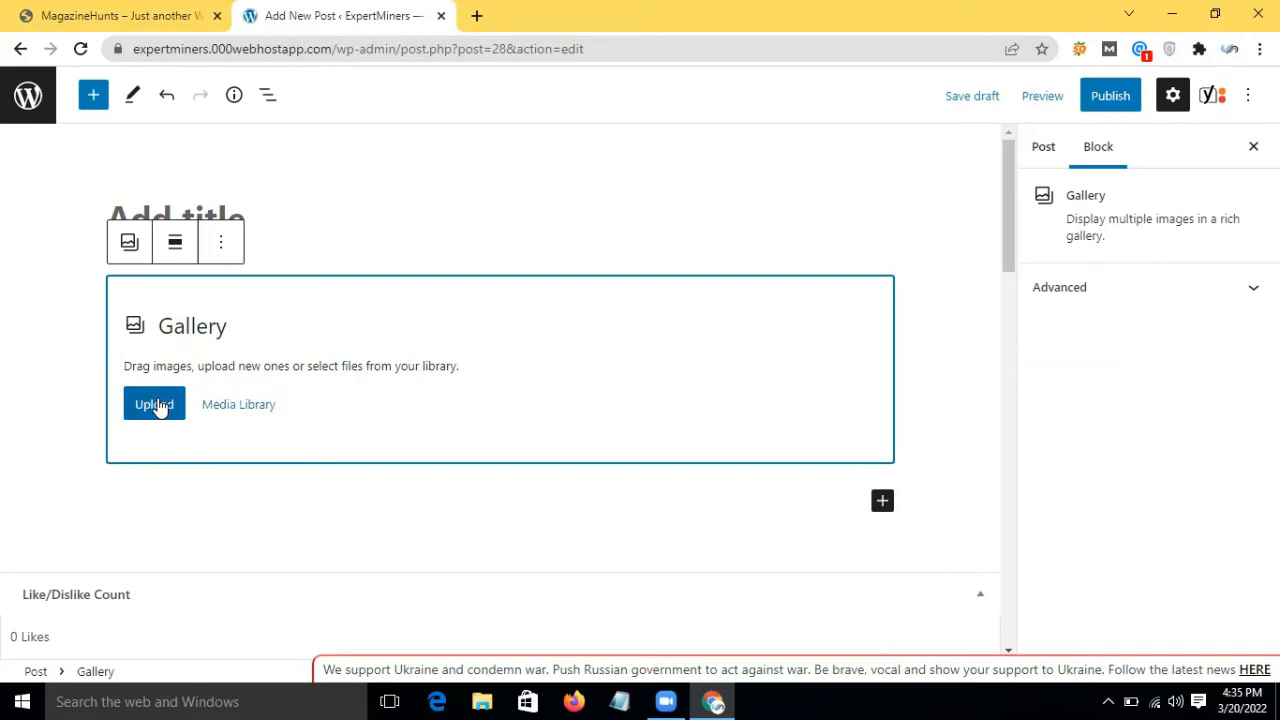
Fill the gallery with the portrait-and-mask, building-and-portrait, Ai-Writer-Tool and DIY-Your-Hair-At-Home-Tips images from the Media Library
{"action": "left_click", "coordinate": [221, 406]}
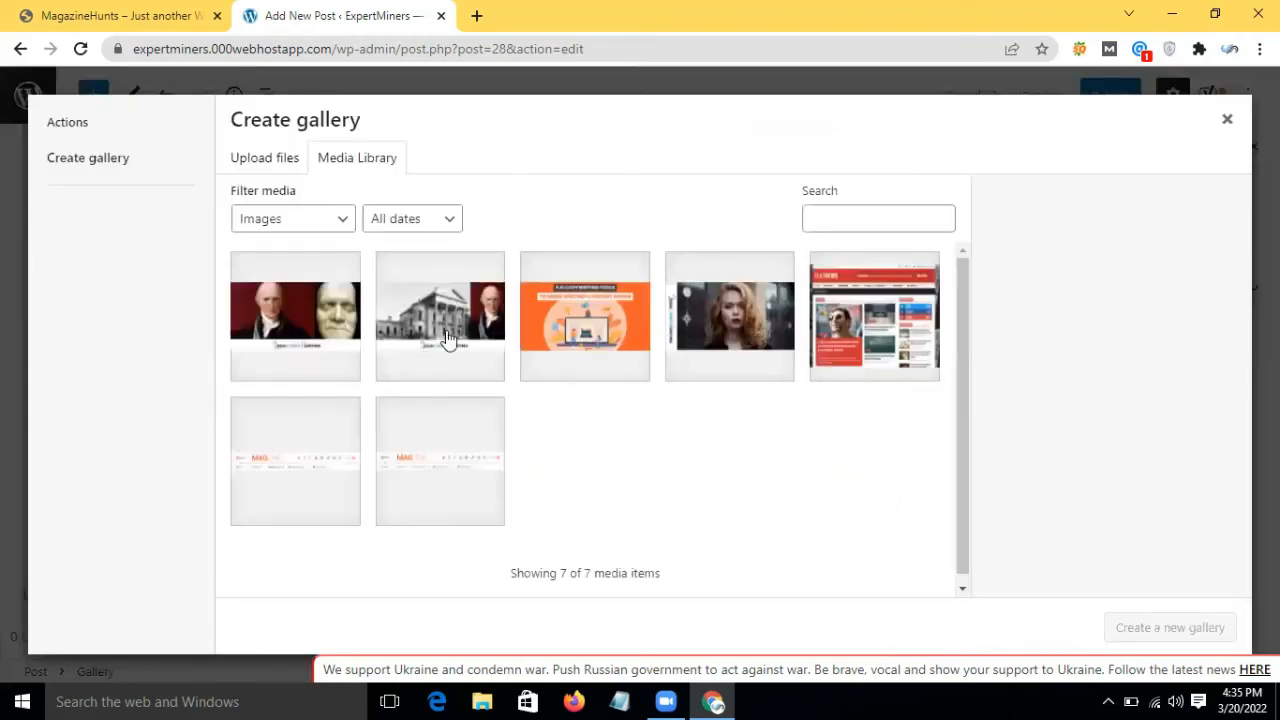
{"action": "left_click", "coordinate": [329, 348]}
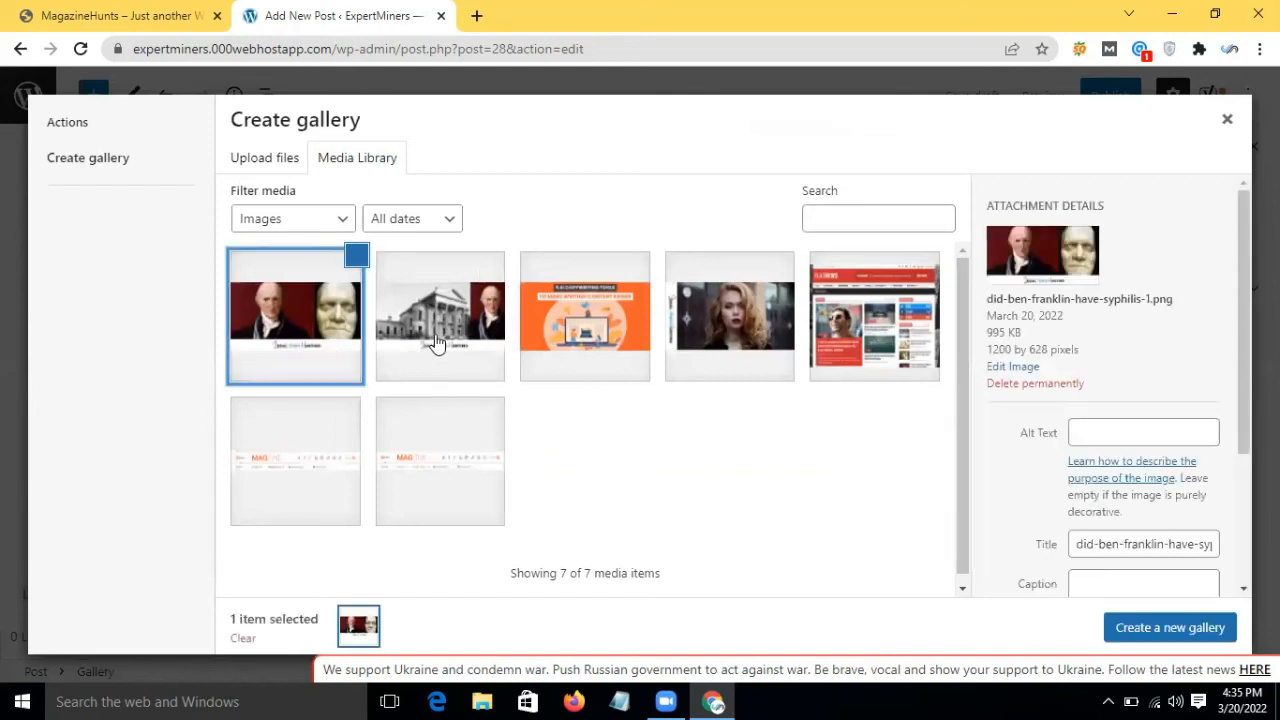
{"action": "left_click", "coordinate": [436, 342]}
{"action": "left_click", "coordinate": [559, 334]}
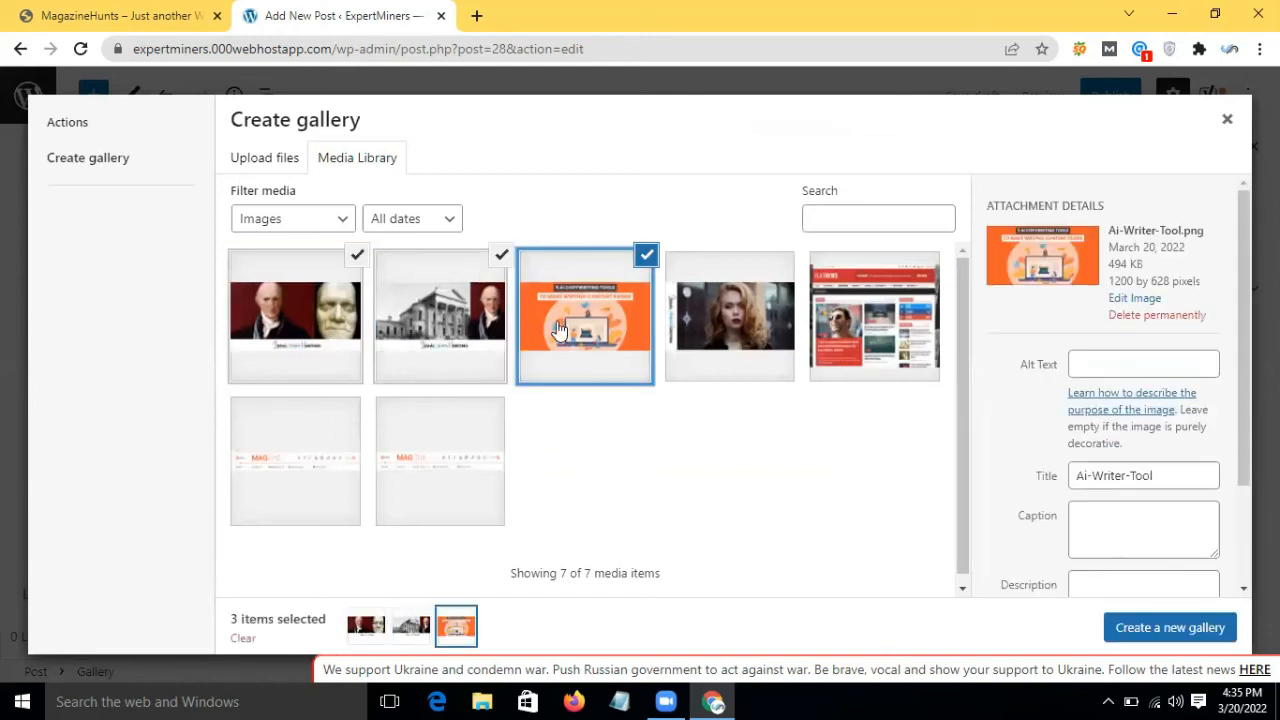
{"action": "left_click", "coordinate": [720, 345]}
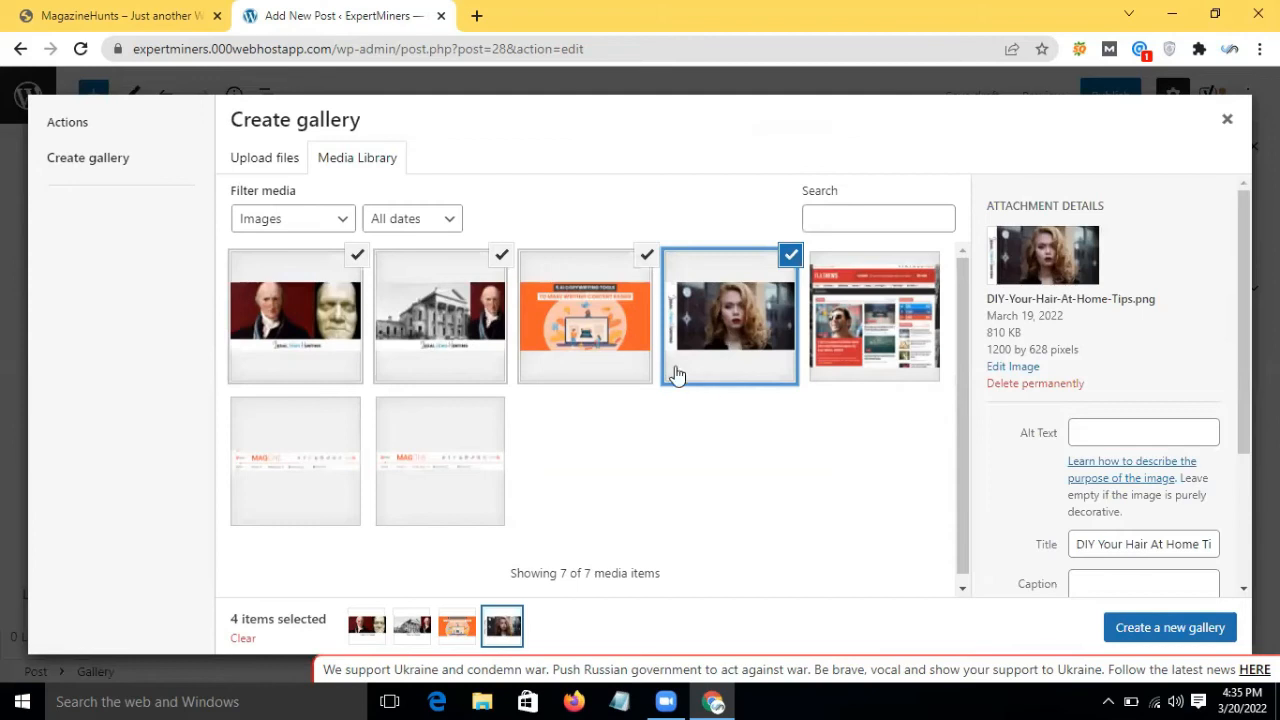
{"action": "left_click", "coordinate": [1131, 628]}
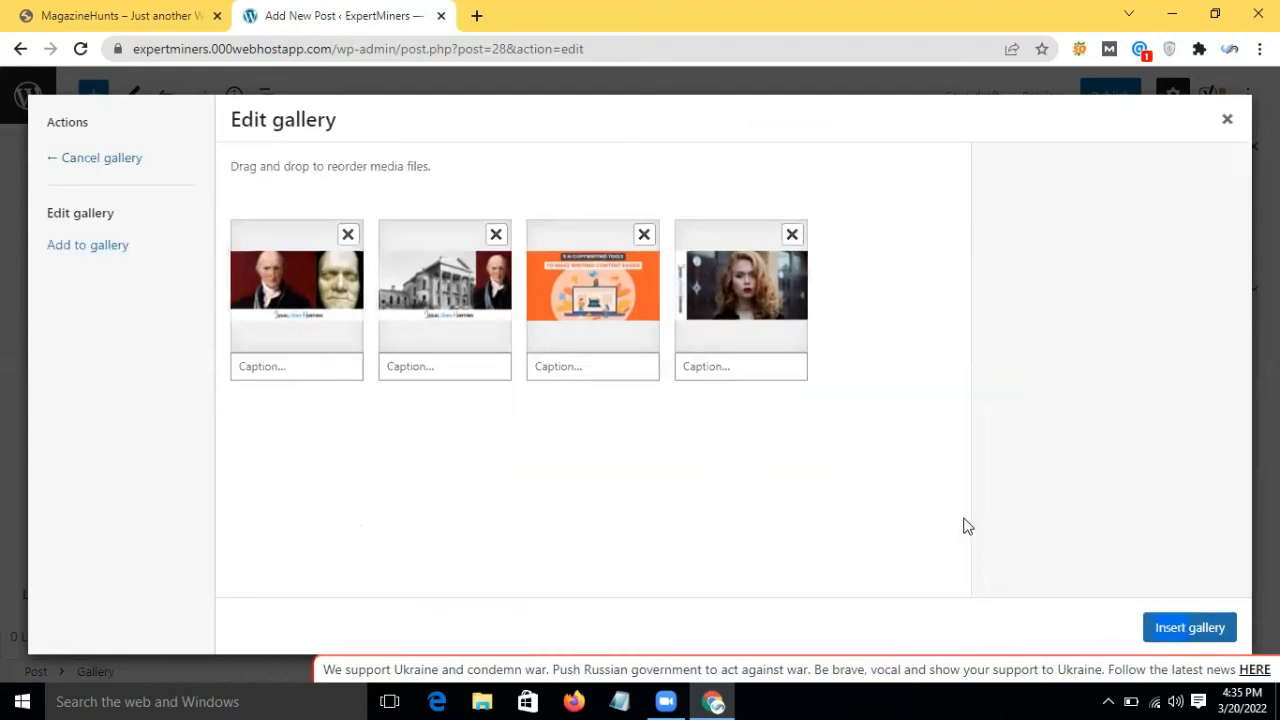
{"action": "left_click", "coordinate": [1189, 628]}
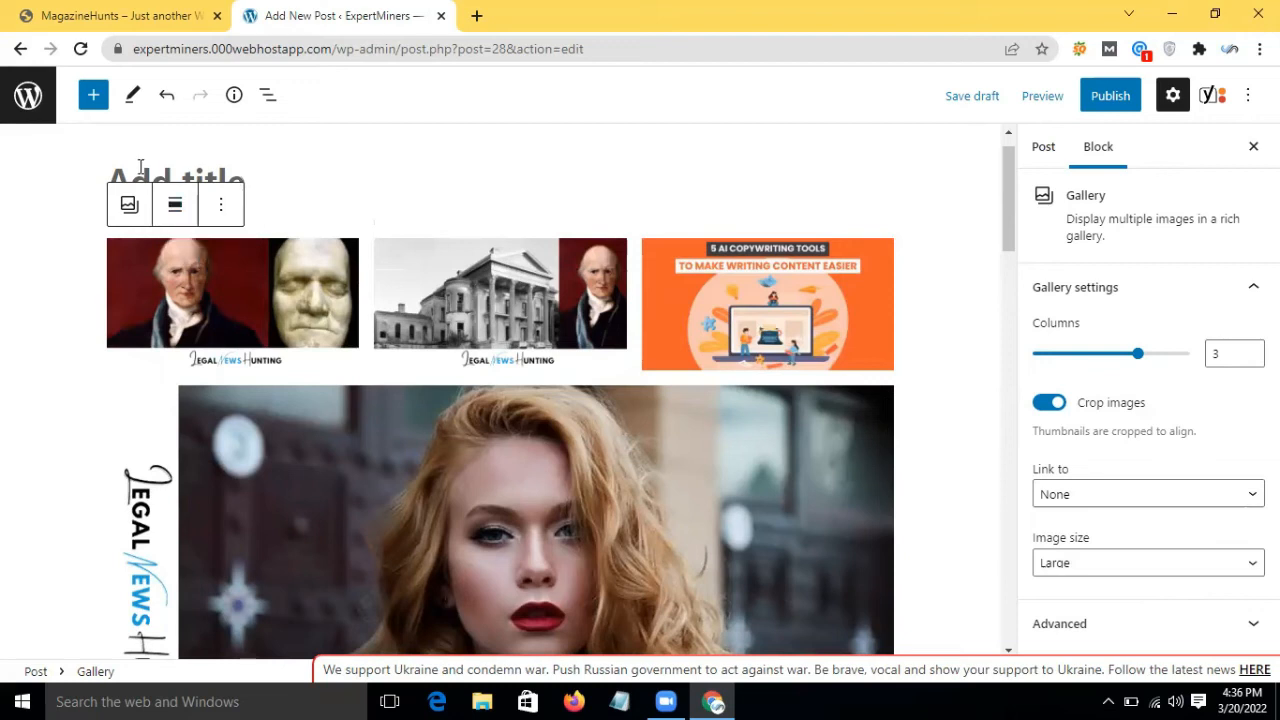
Try left alignment on the gallery block and switch it to center alignment
{"action": "left_click", "coordinate": [175, 205]}
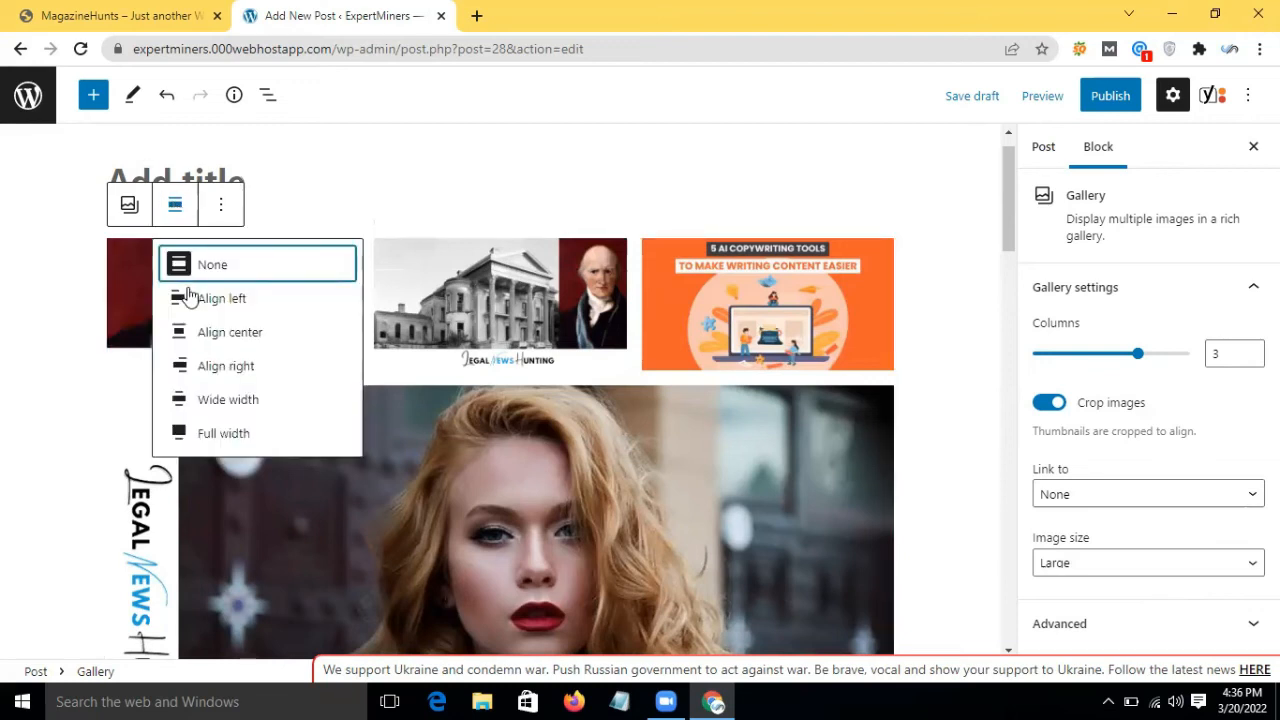
{"action": "left_click", "coordinate": [321, 309]}
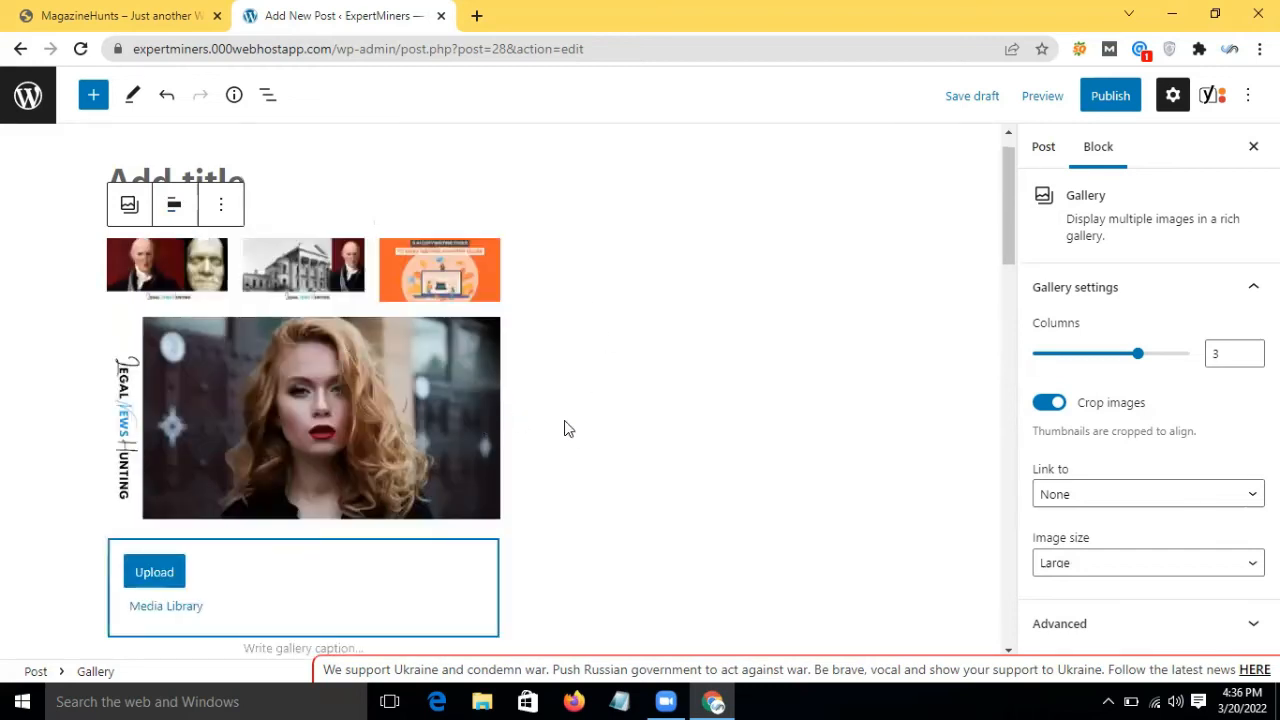
{"action": "left_click", "coordinate": [176, 210]}
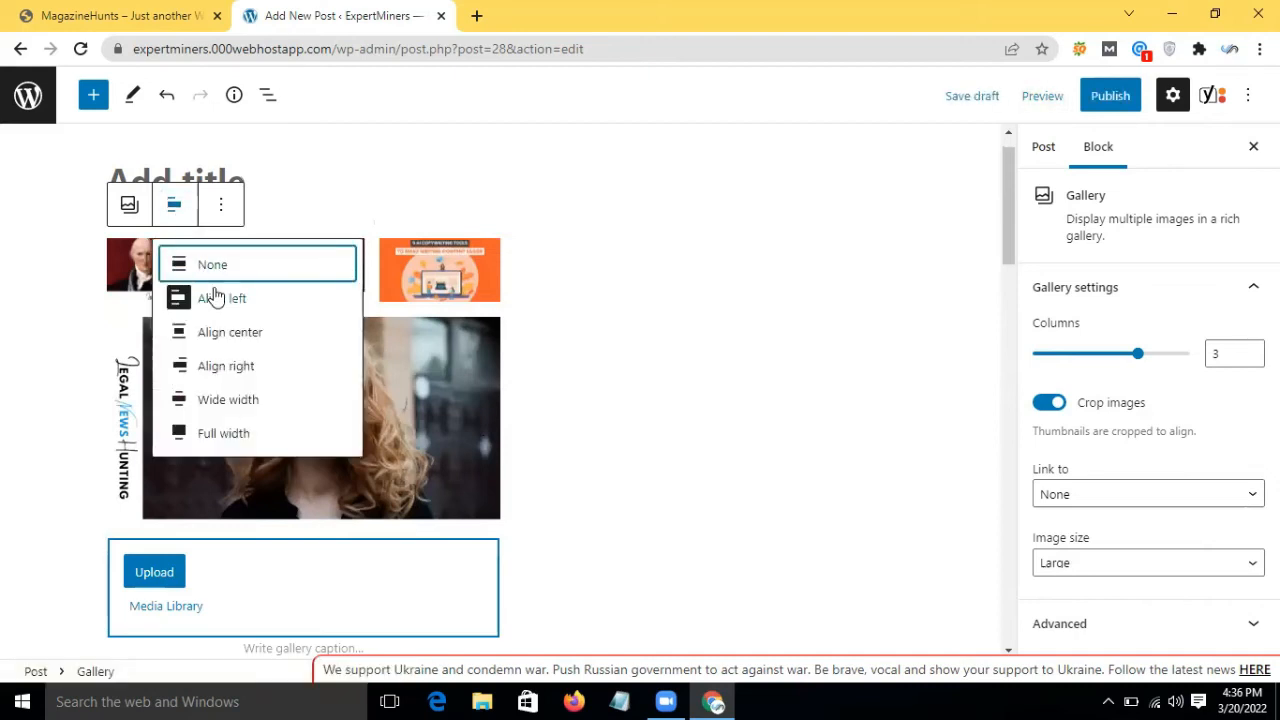
{"action": "left_click", "coordinate": [234, 340]}
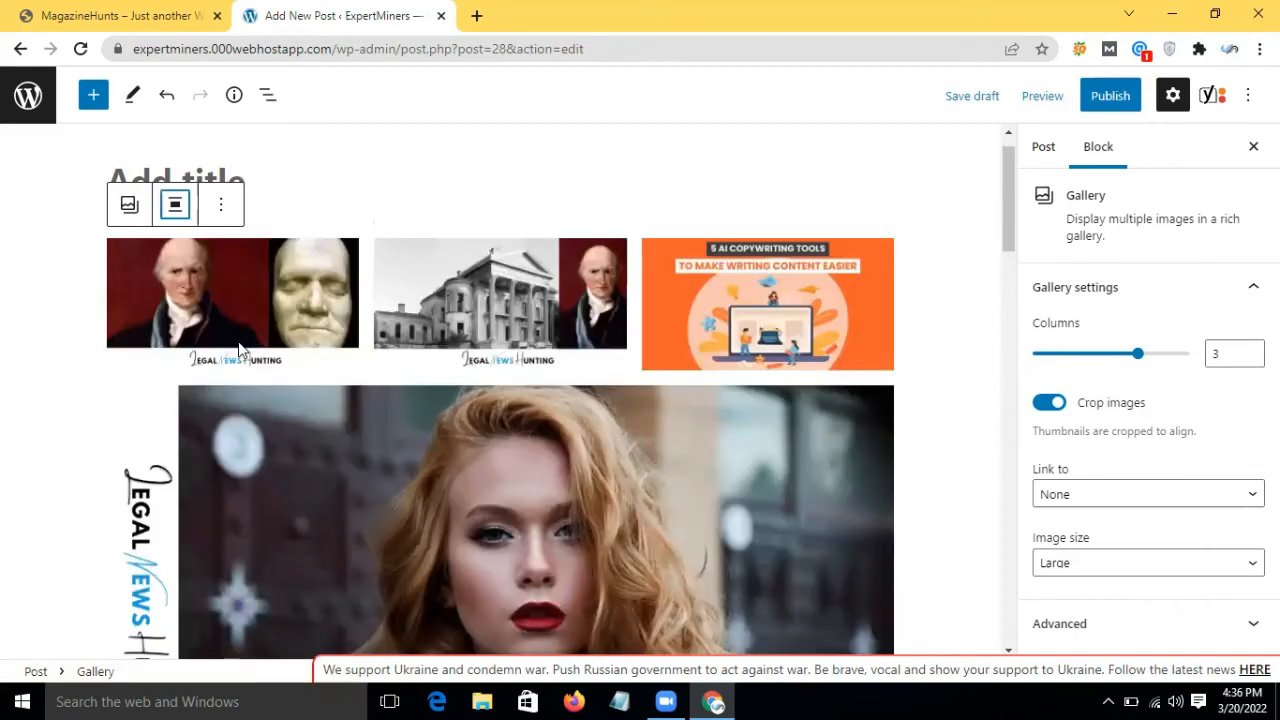
Try right alignment on the gallery block and switch it to wide width
{"action": "left_click", "coordinate": [175, 210]}
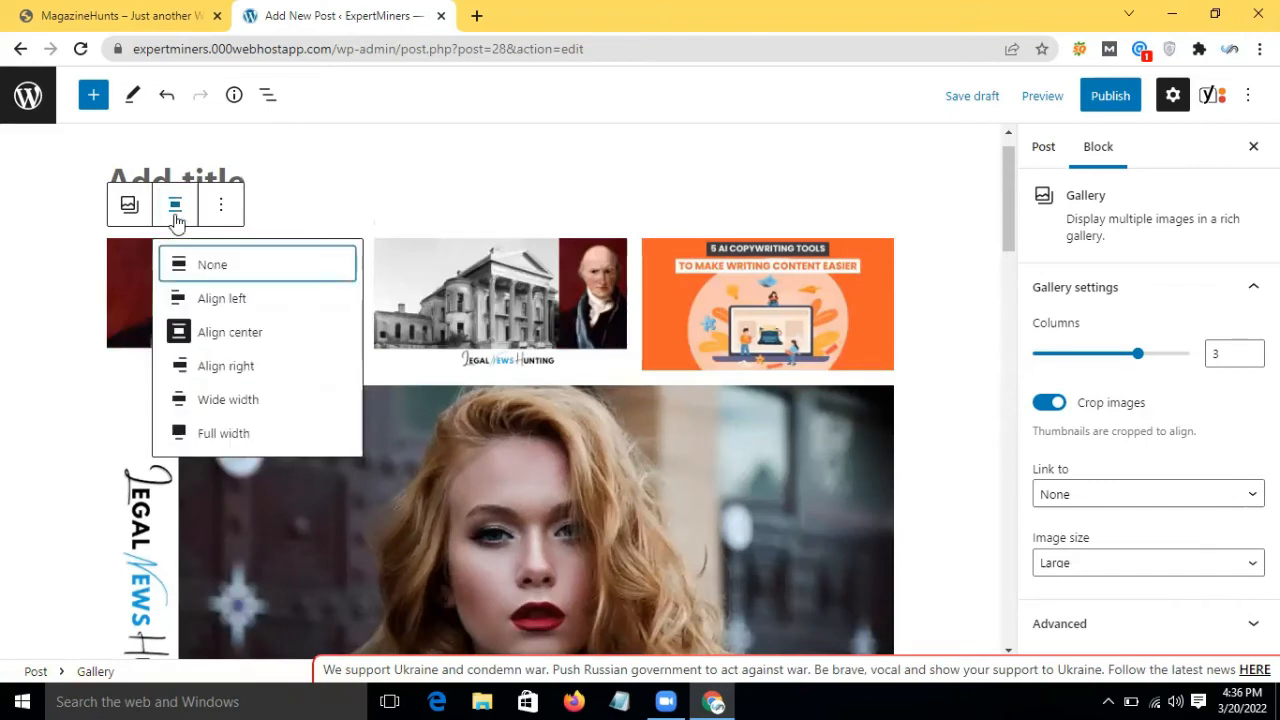
{"action": "left_click", "coordinate": [208, 368]}
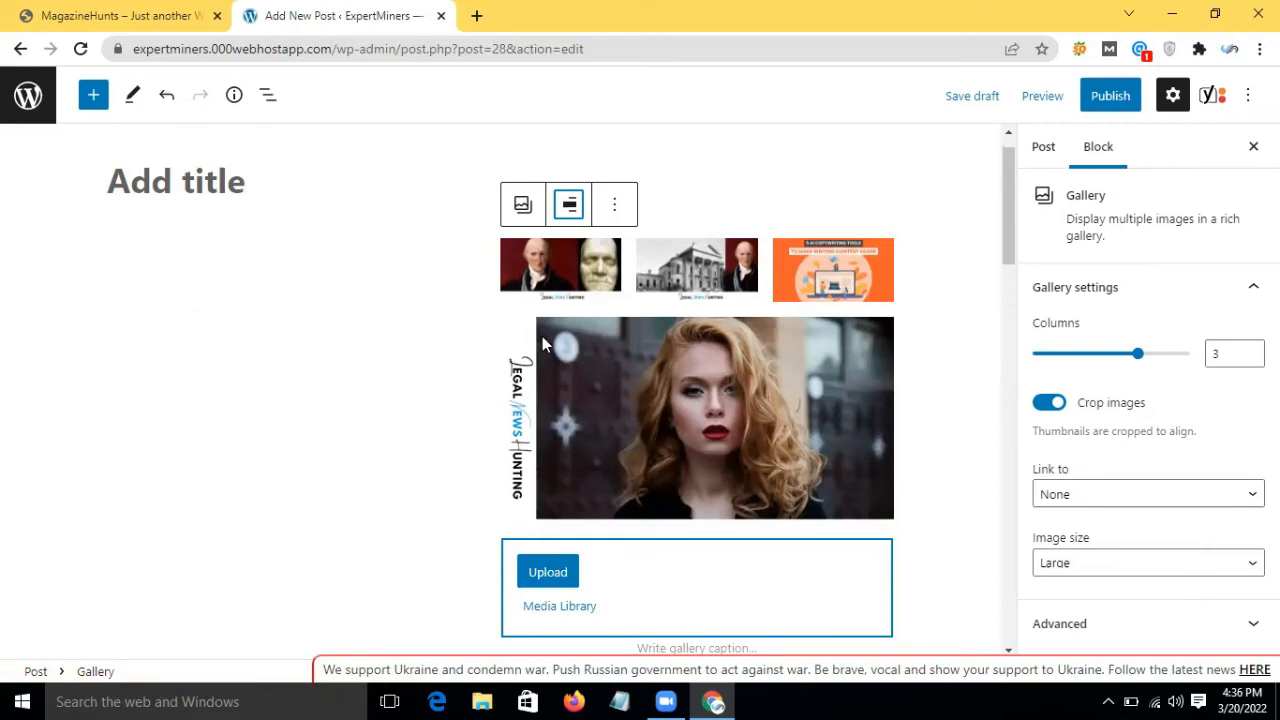
{"action": "left_click", "coordinate": [615, 205]}
{"action": "left_click", "coordinate": [572, 212]}
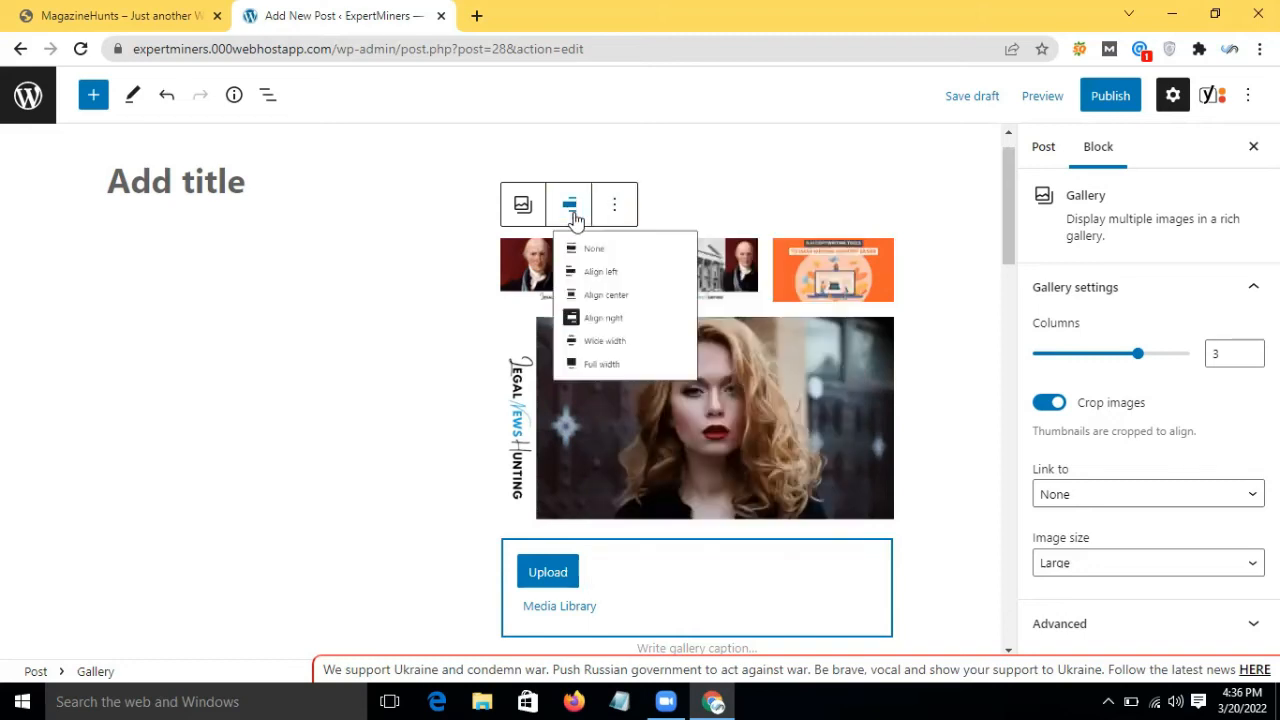
{"action": "left_click", "coordinate": [620, 408]}
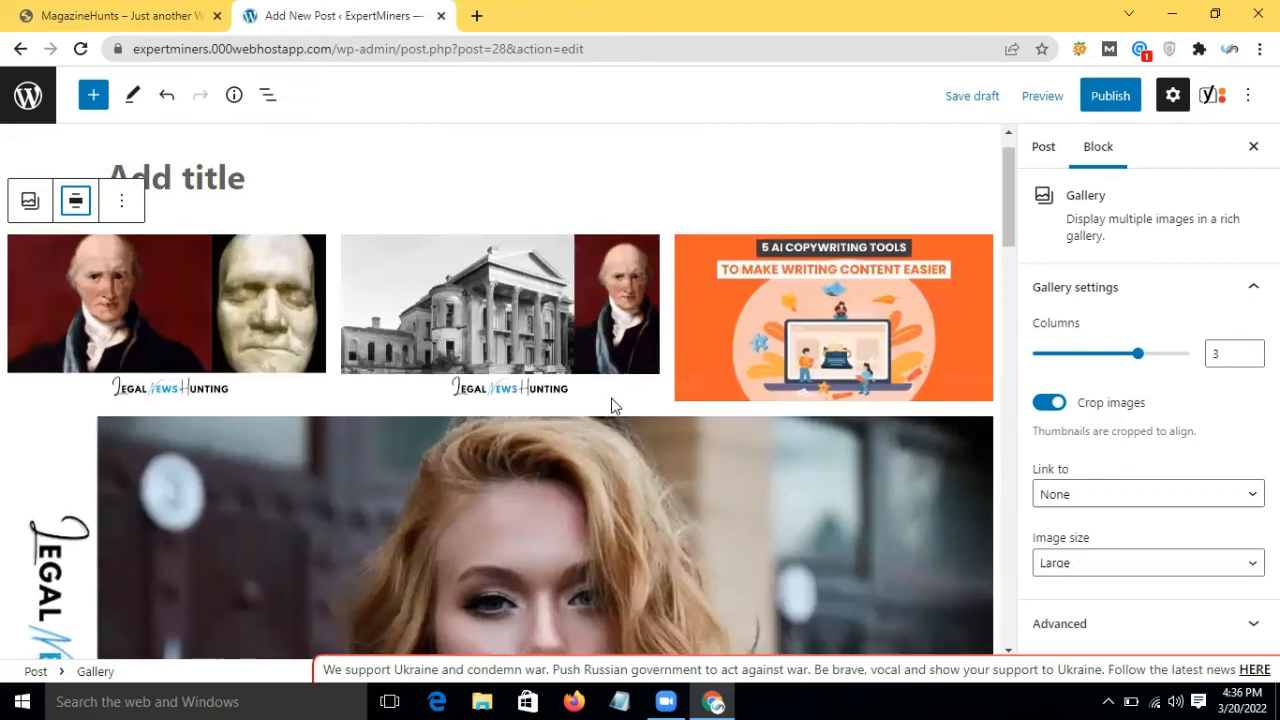
{"action": "scroll", "coordinate": [612, 399], "scroll_direction": "down", "scroll_amount": 2}
{"action": "scroll", "coordinate": [612, 399], "scroll_direction": "up", "scroll_amount": 3}
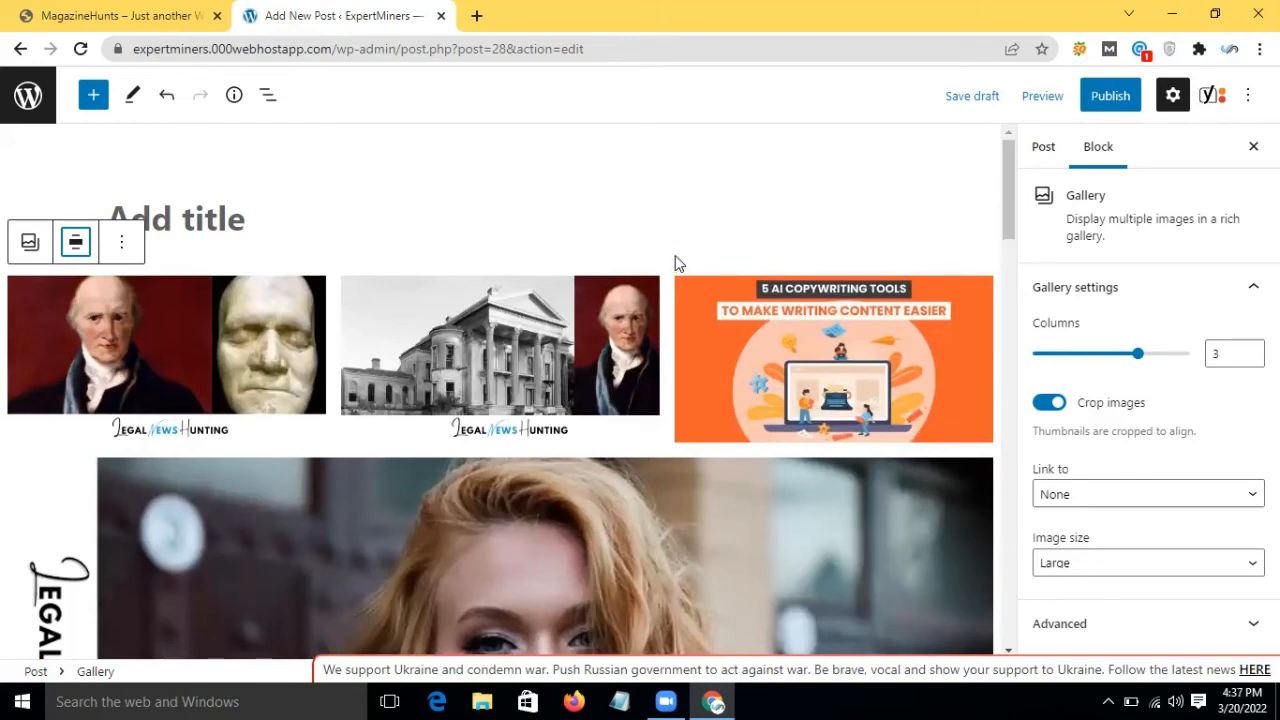
Try full width on the gallery block and look over the enlarged images
{"action": "left_click", "coordinate": [73, 242]}
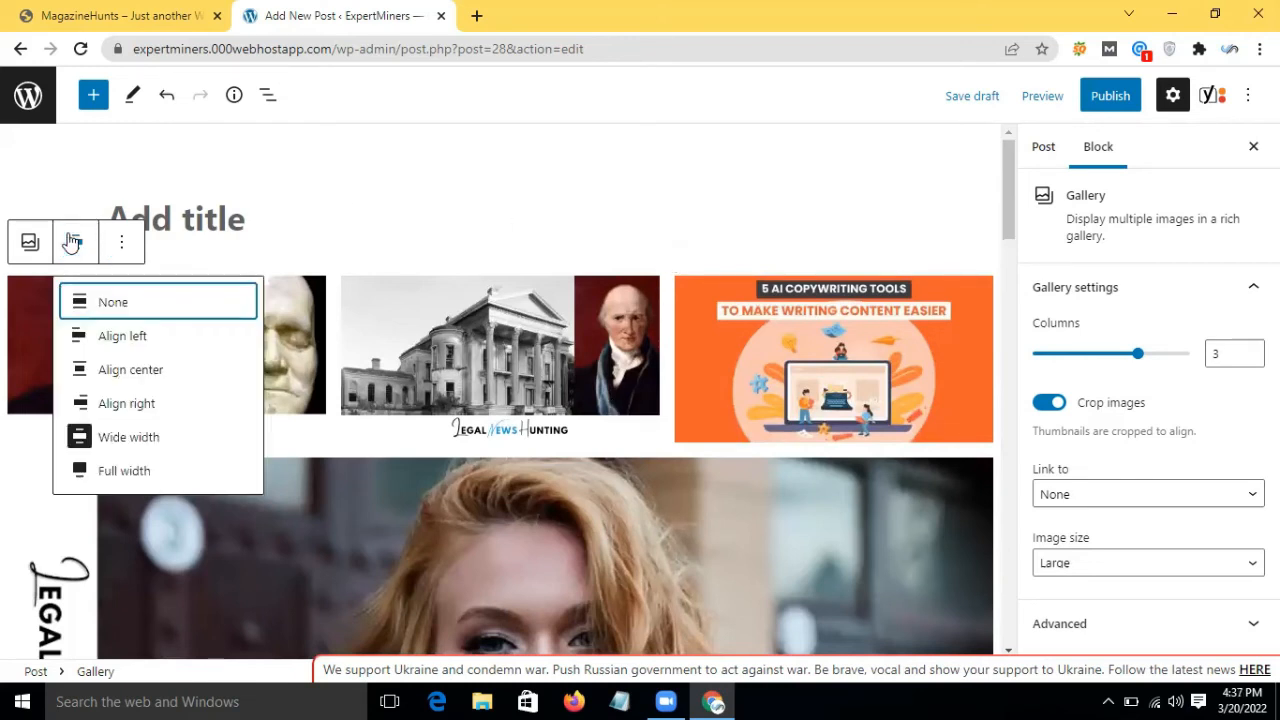
{"action": "left_click", "coordinate": [130, 471]}
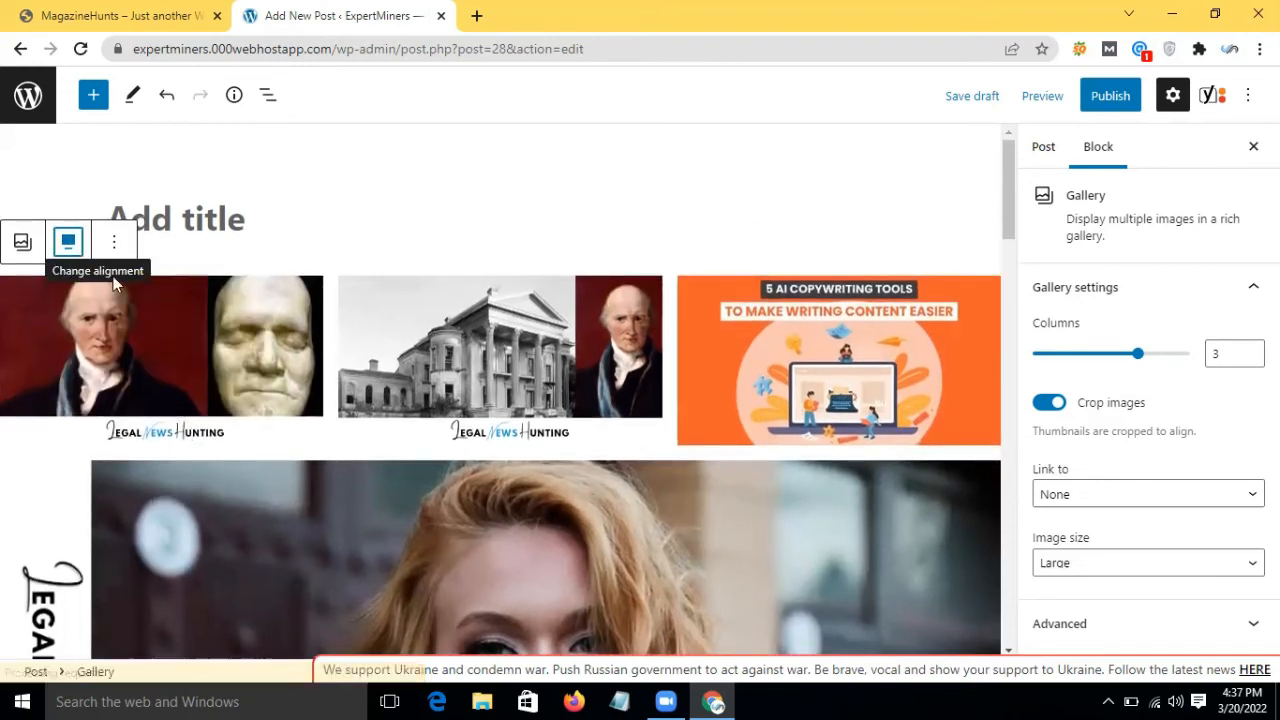
{"action": "scroll", "coordinate": [219, 369], "scroll_direction": "down", "scroll_amount": 4}
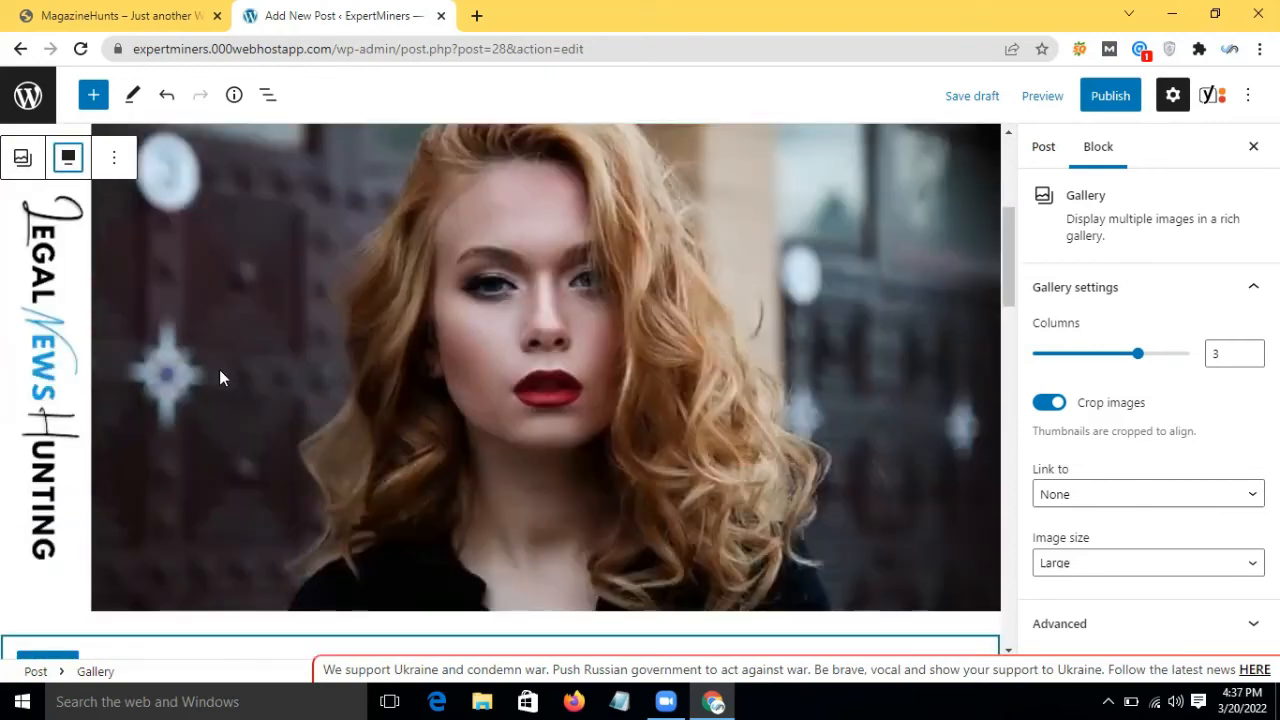
{"action": "scroll", "coordinate": [219, 369], "scroll_direction": "up", "scroll_amount": 3}
{"action": "scroll", "coordinate": [219, 369], "scroll_direction": "down", "scroll_amount": 1}
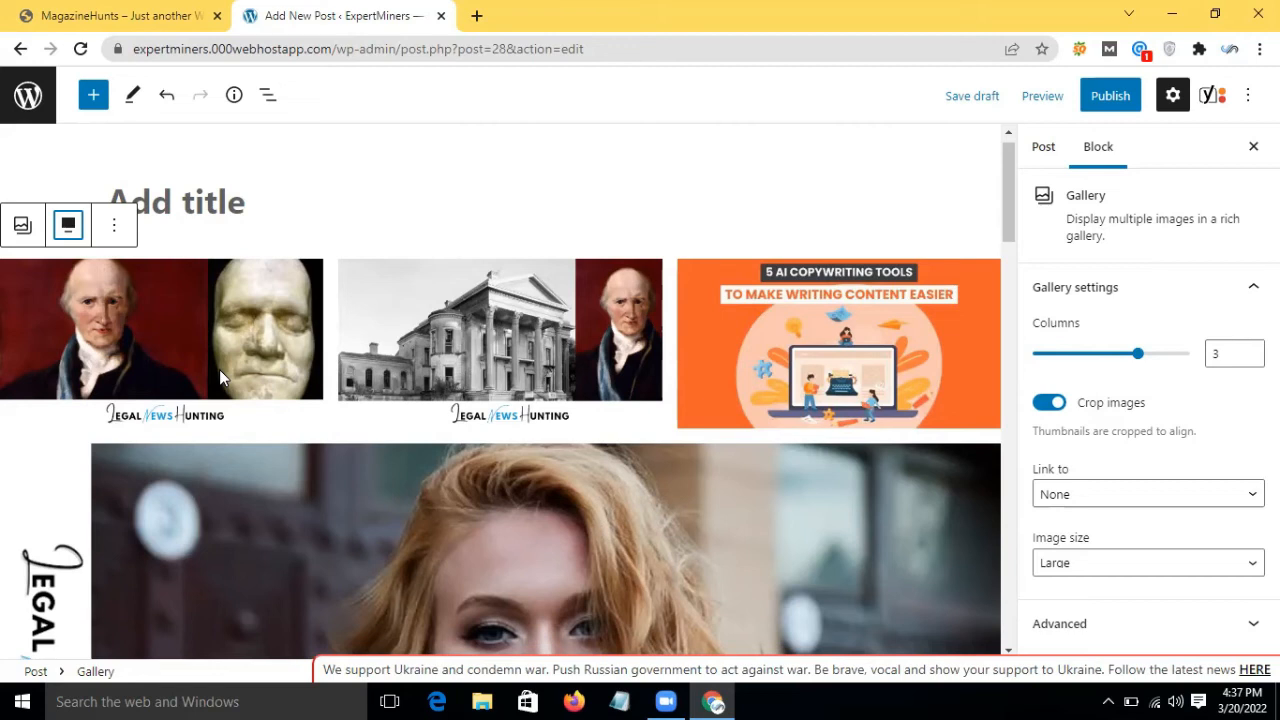
Set the gallery block to center alignment and select the building-and-portrait image inside it
{"action": "left_click", "coordinate": [68, 225]}
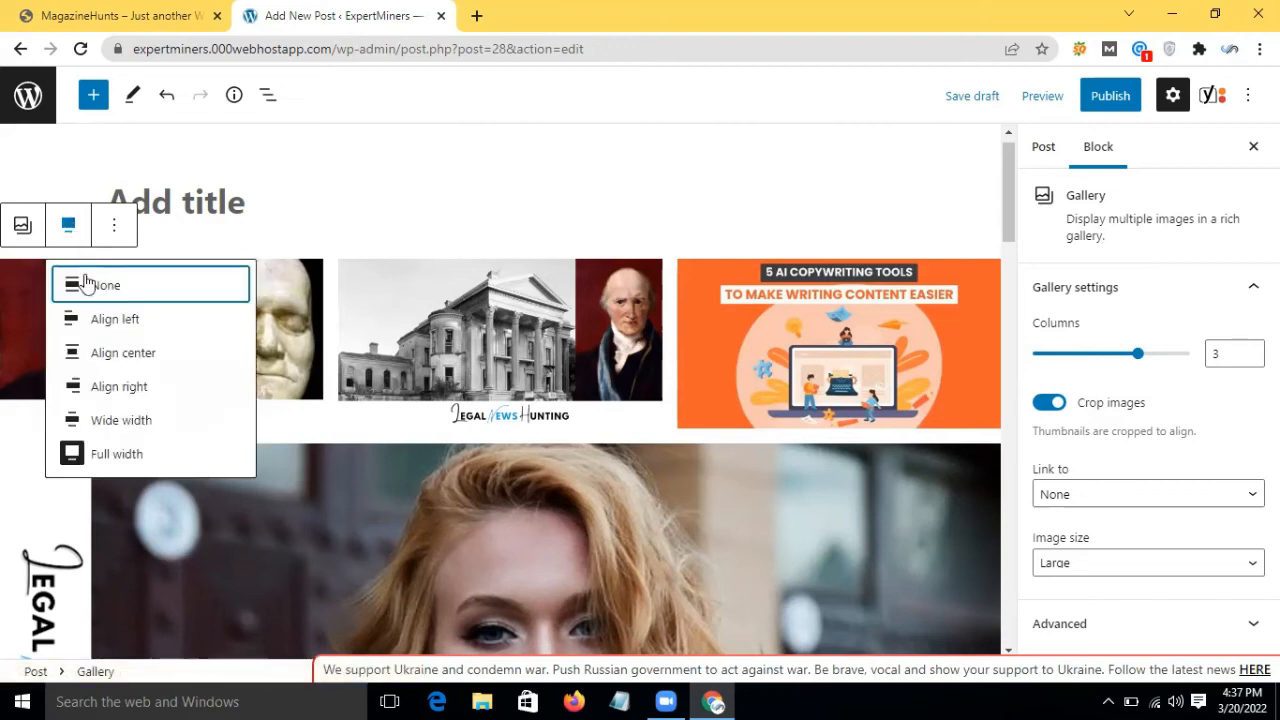
{"action": "left_click", "coordinate": [115, 353]}
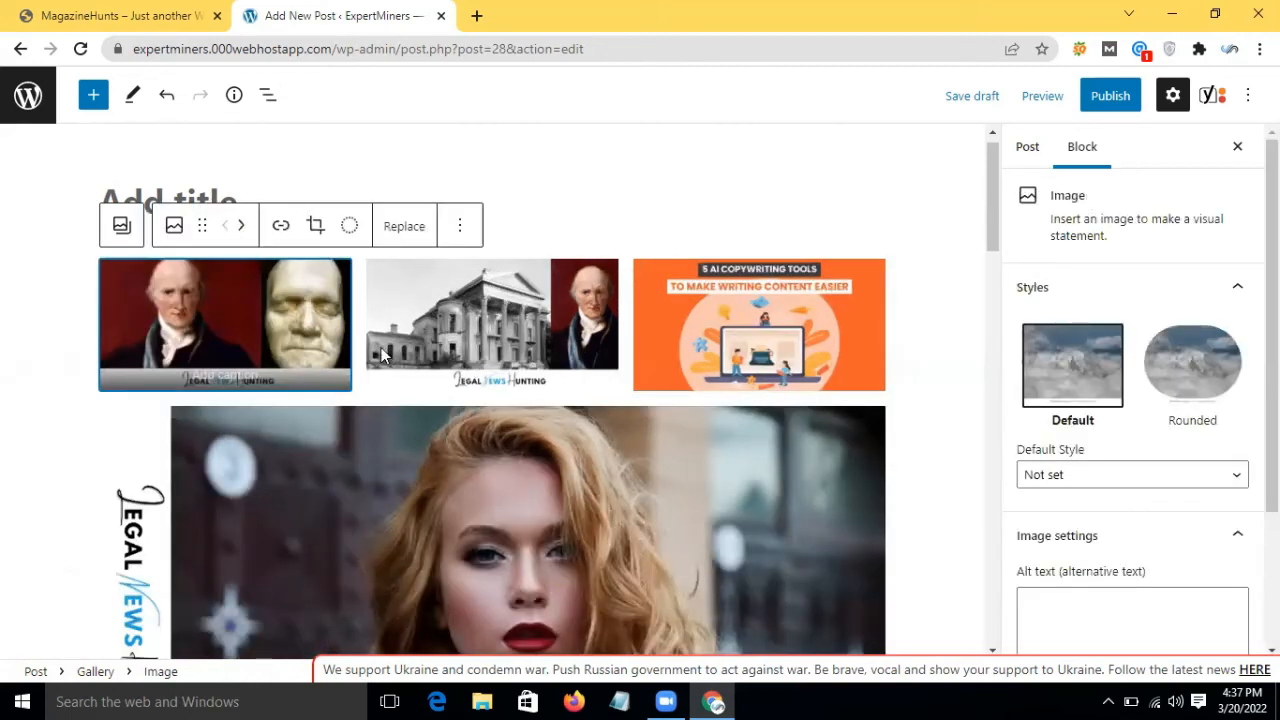
{"action": "left_click", "coordinate": [459, 322]}
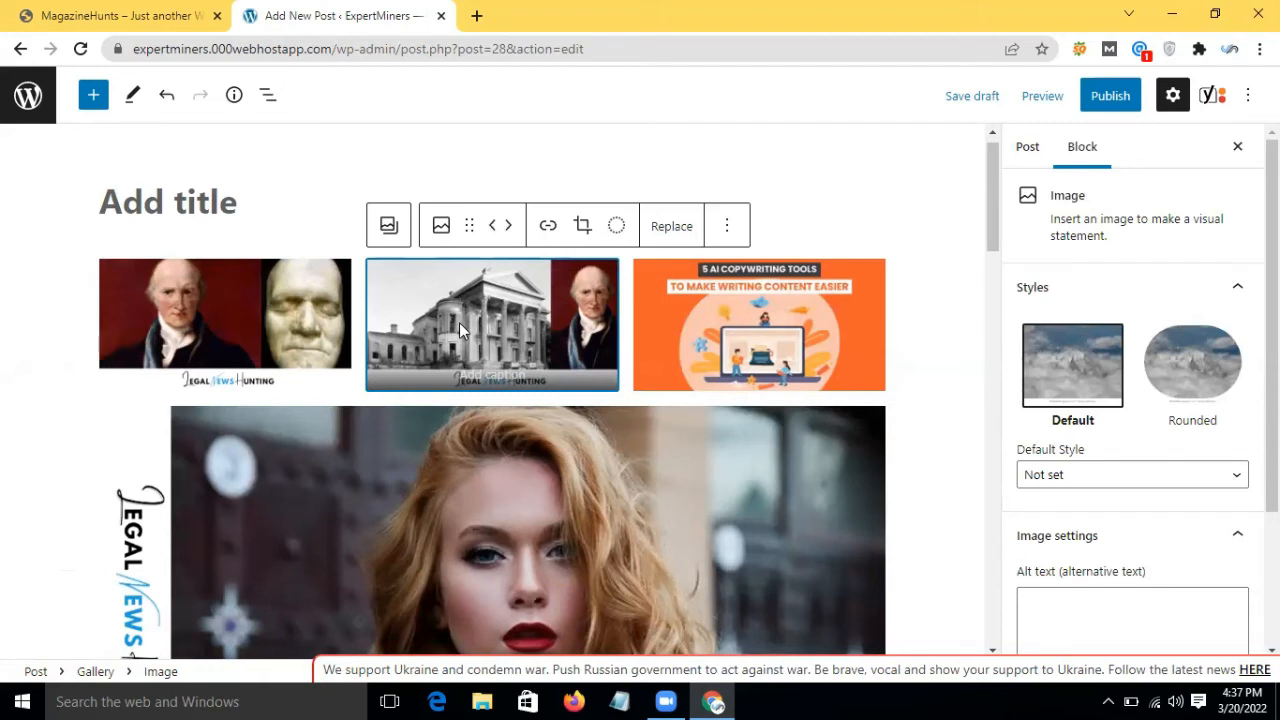
{"action": "left_click", "coordinate": [476, 15]}
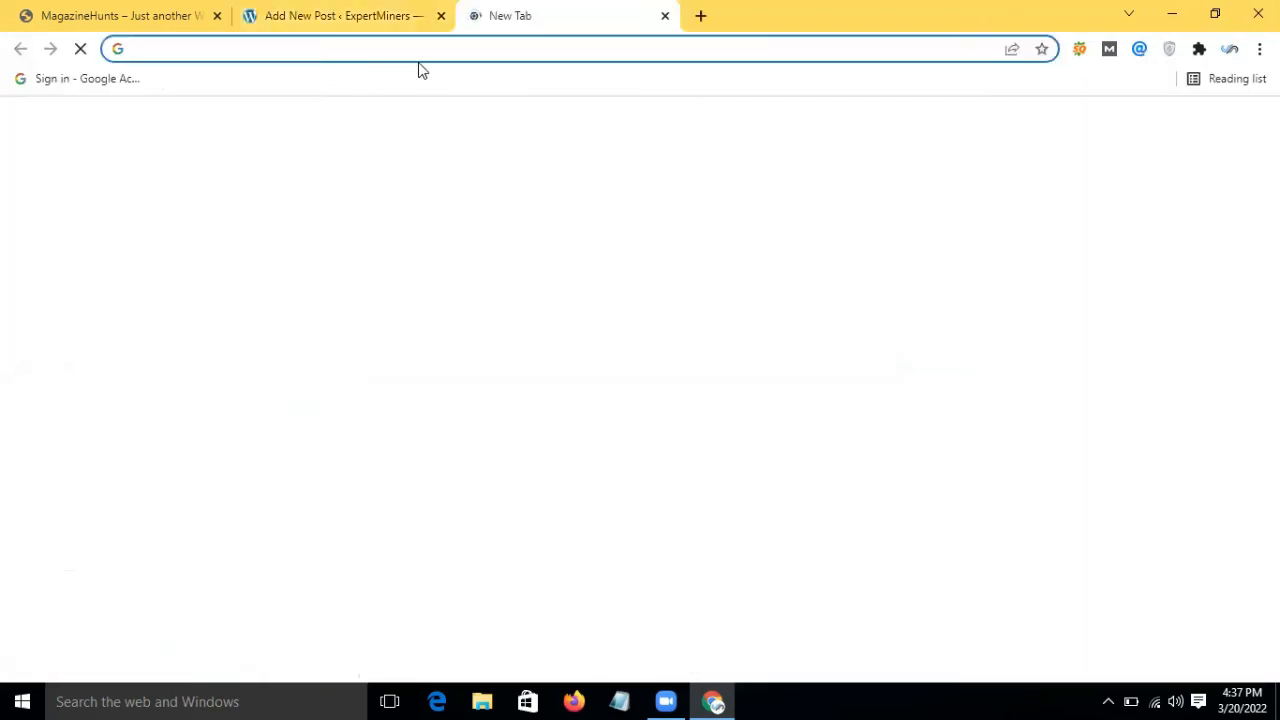
{"action": "left_click", "coordinate": [444, 54]}
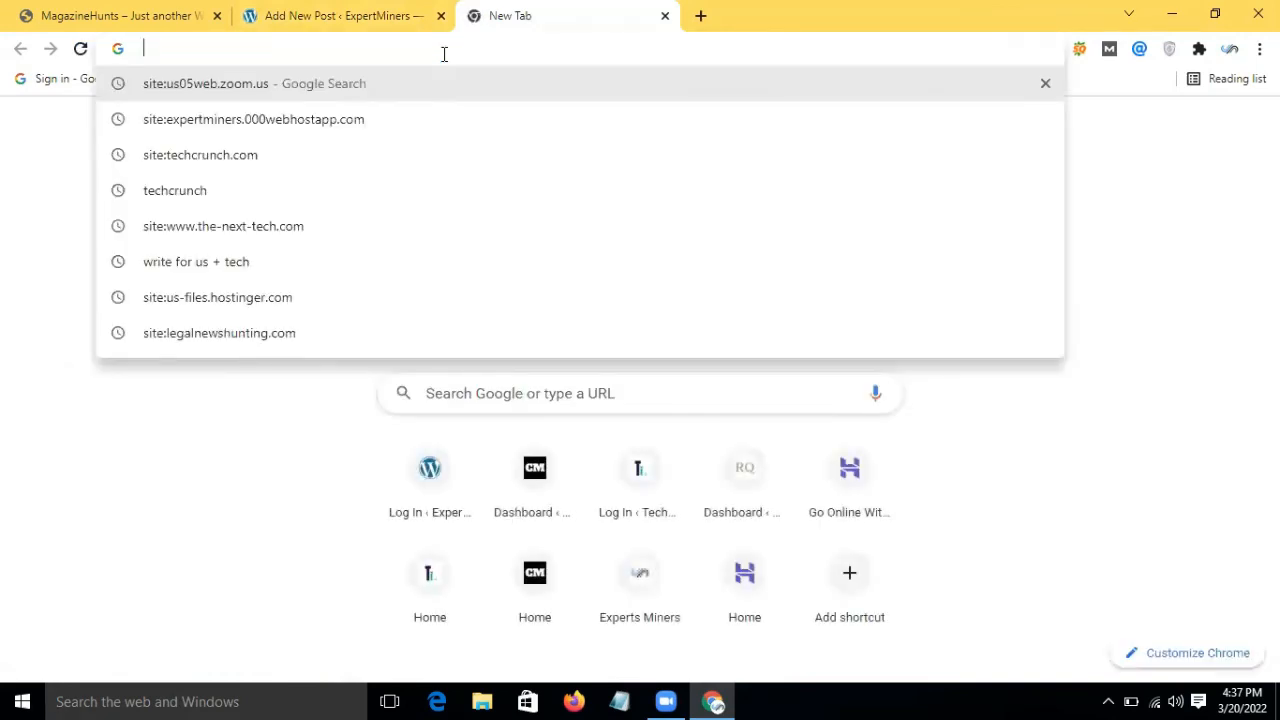
{"action": "left_click", "coordinate": [320, 17]}
{"action": "scroll", "coordinate": [585, 370], "scroll_direction": "down", "scroll_amount": 1}
{"action": "scroll", "coordinate": [585, 370], "scroll_direction": "up", "scroll_amount": 2}
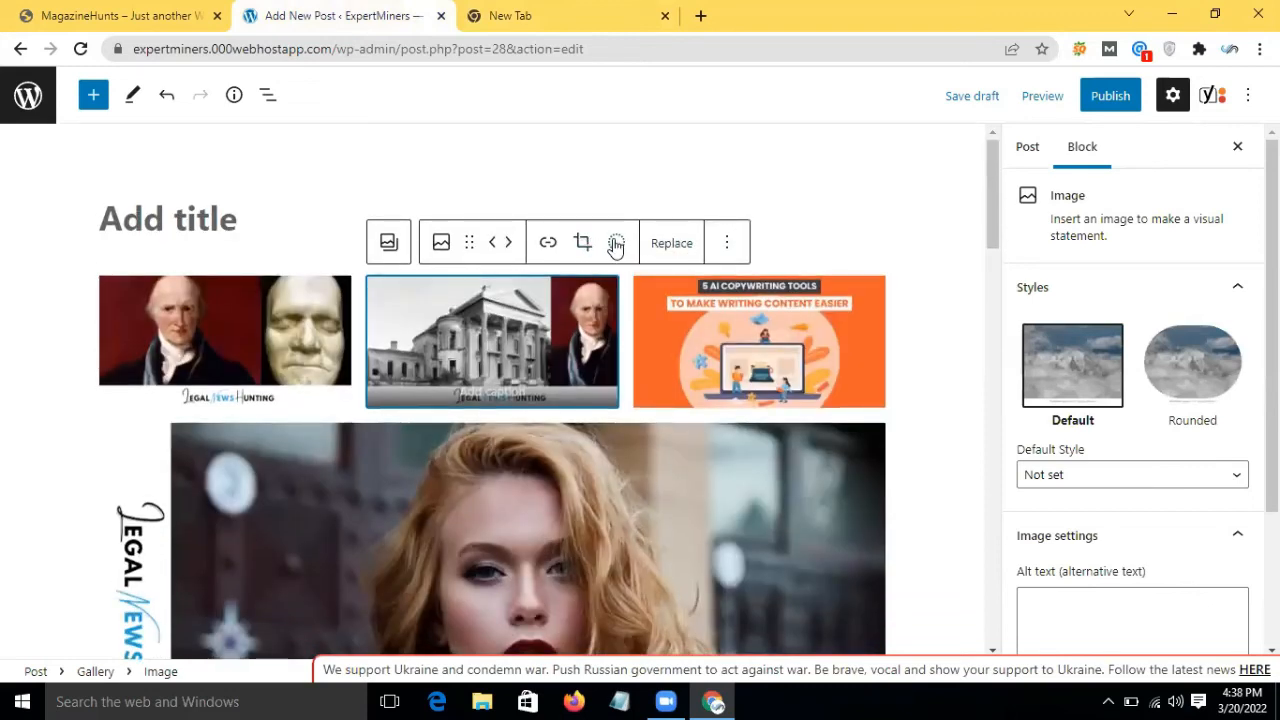
Start cropping the building-and-portrait image and set its crop zoom to 100
{"action": "left_click", "coordinate": [616, 244]}
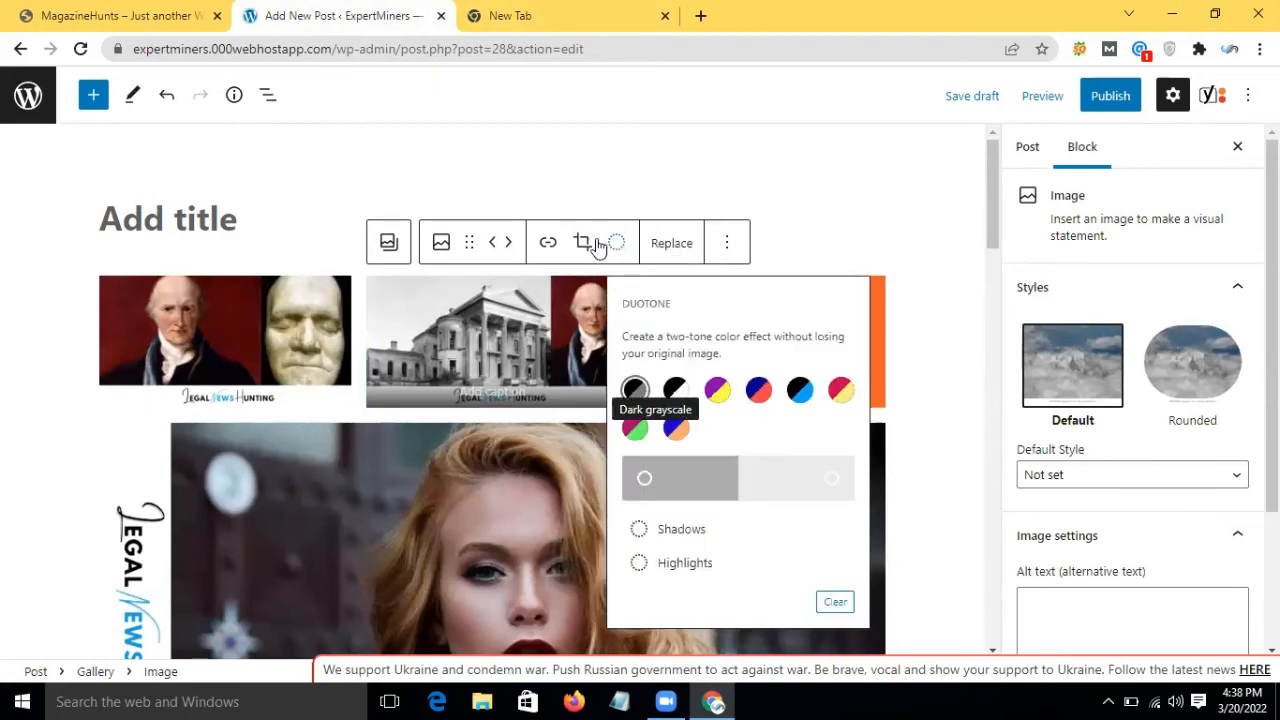
{"action": "left_click", "coordinate": [582, 244]}
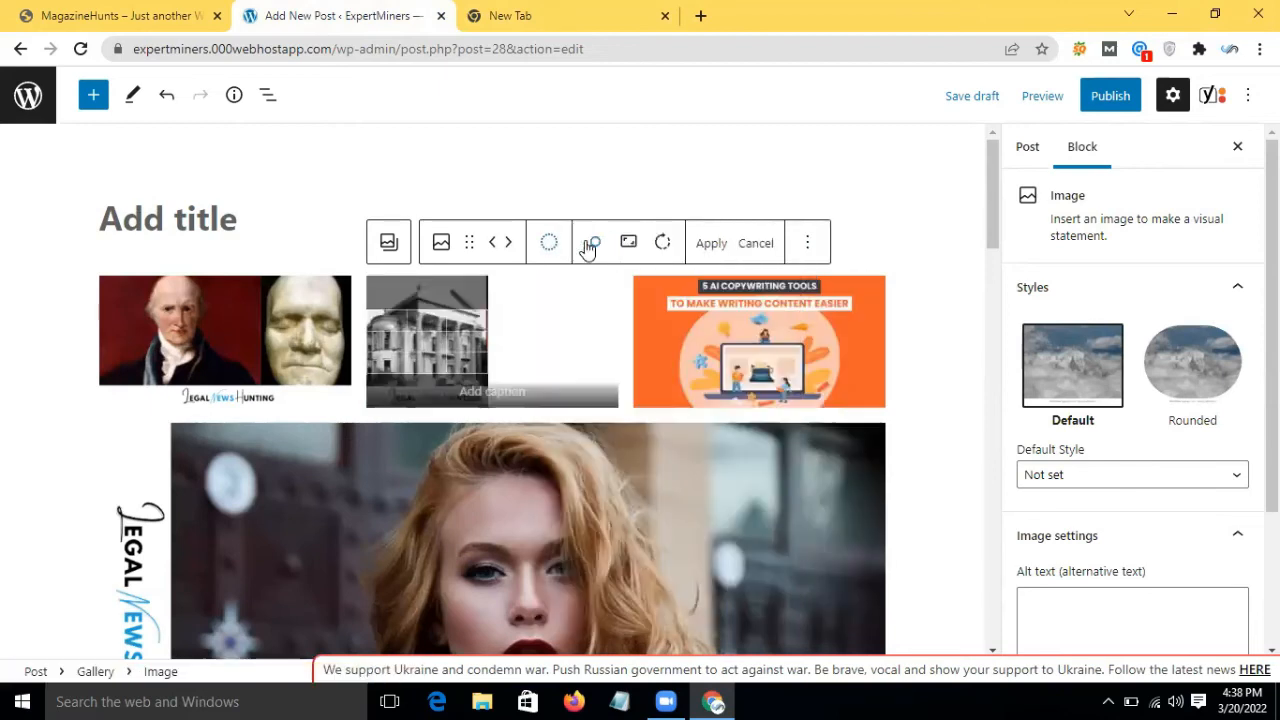
{"action": "mouse_move", "coordinate": [452, 310]}
{"action": "left_mouse_down"}
{"action": "mouse_move", "coordinate": [452, 293]}
{"action": "mouse_move", "coordinate": [440, 330]}
{"action": "mouse_move", "coordinate": [450, 316]}
{"action": "left_mouse_up"}
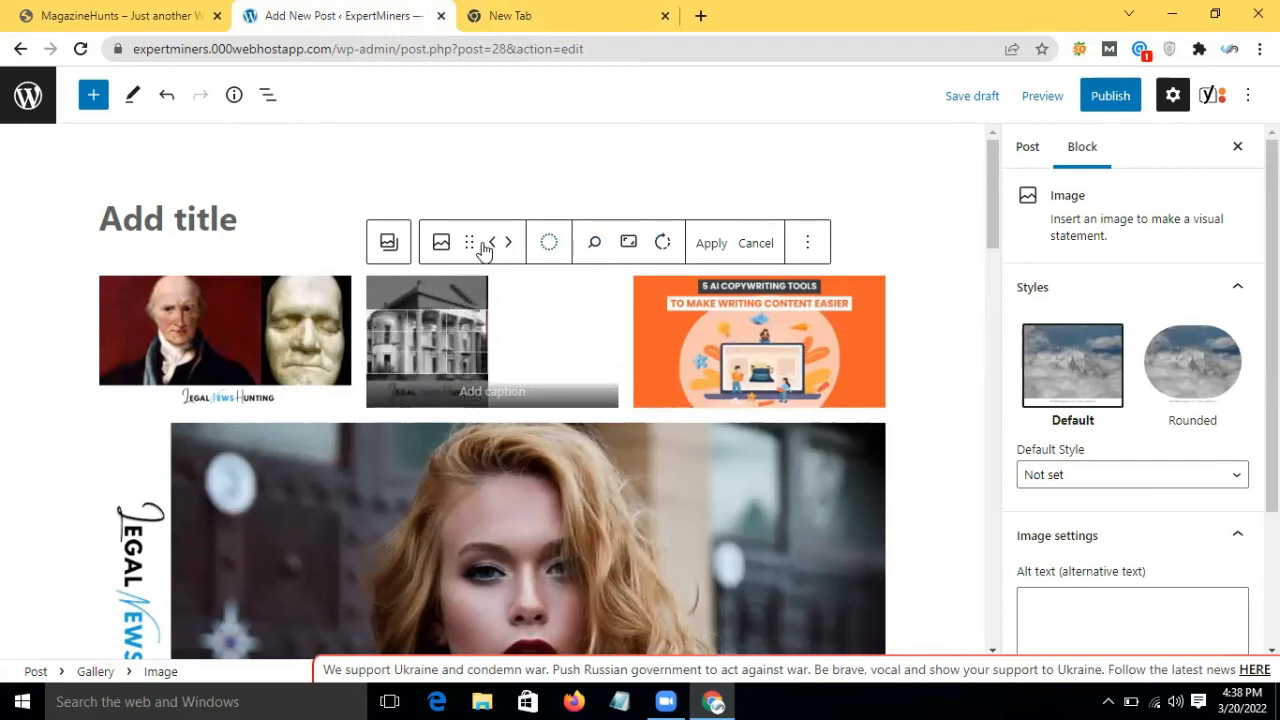
{"action": "left_click", "coordinate": [592, 242]}
{"action": "mouse_move", "coordinate": [582, 318]}
{"action": "left_mouse_down"}
{"action": "mouse_move", "coordinate": [643, 313]}
{"action": "mouse_move", "coordinate": [574, 320]}
{"action": "left_mouse_up"}
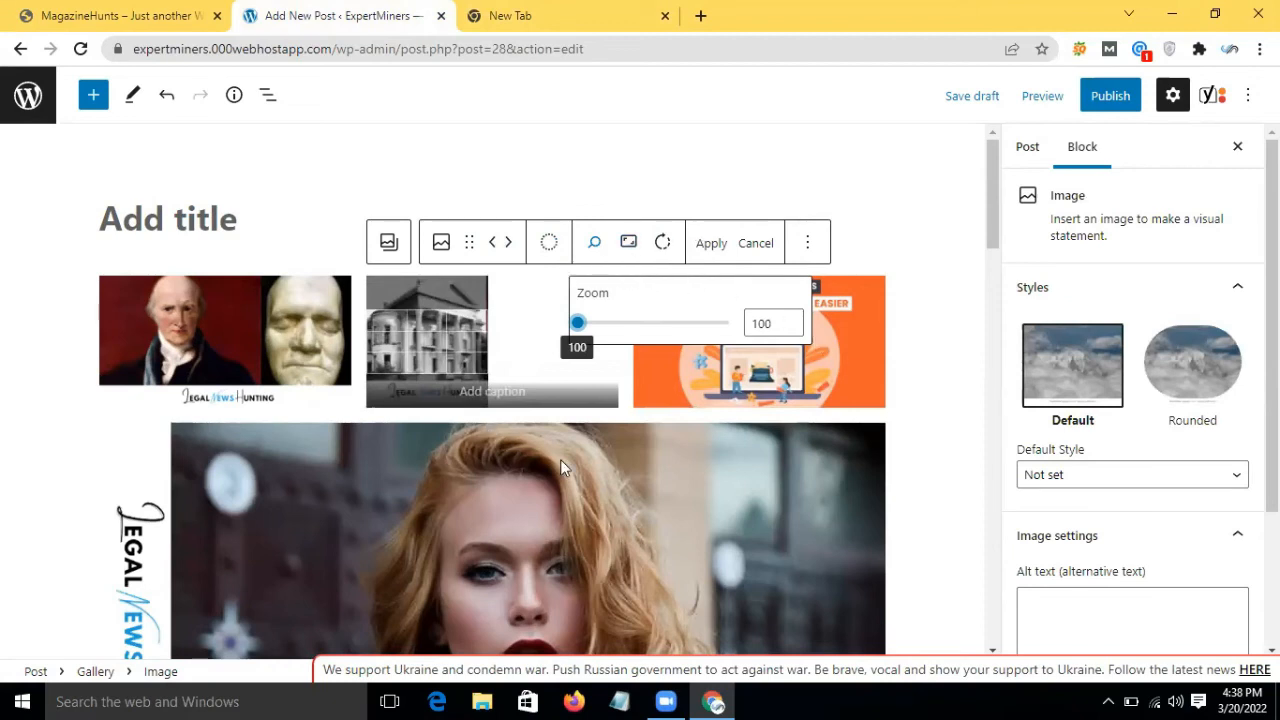
Set the crop aspect ratio of the building-and-portrait image to landscape 16:9
{"action": "left_click", "coordinate": [621, 252]}
{"action": "scroll", "coordinate": [740, 417], "scroll_direction": "down", "scroll_amount": 1}
{"action": "scroll", "coordinate": [743, 417], "scroll_direction": "up", "scroll_amount": 1}
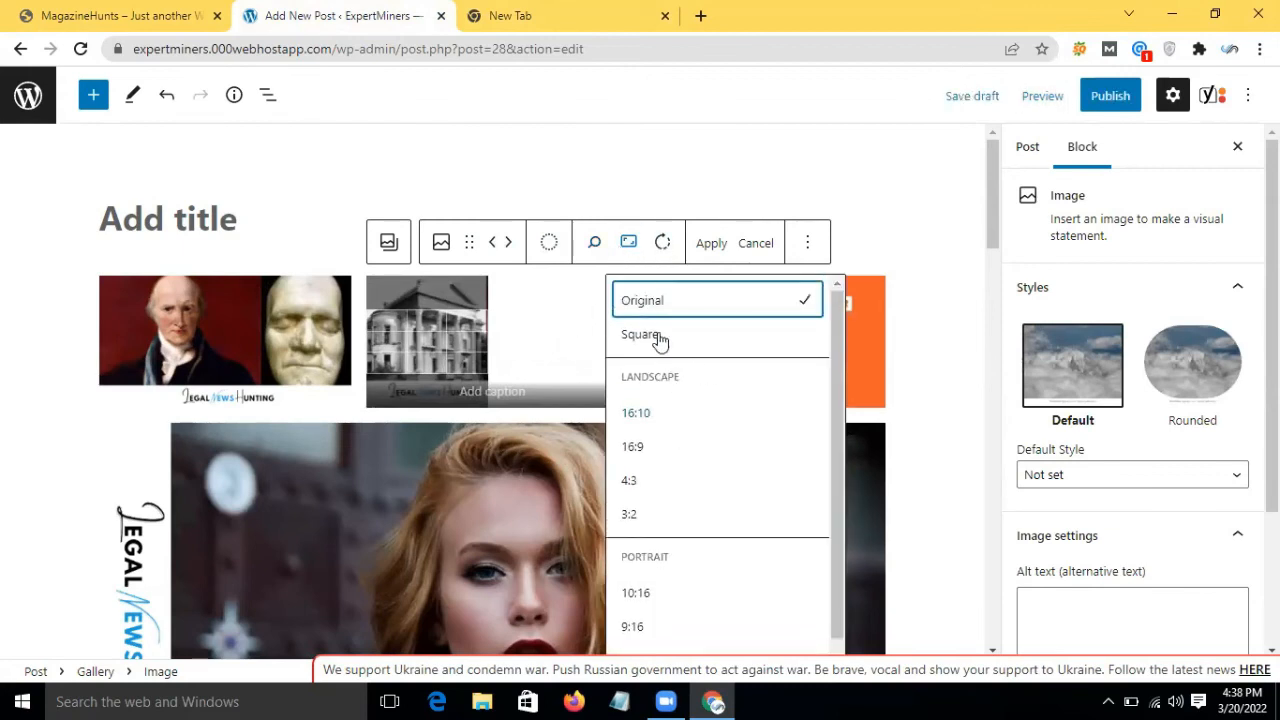
{"action": "scroll", "coordinate": [680, 450], "scroll_direction": "down", "scroll_amount": 1}
{"action": "scroll", "coordinate": [680, 450], "scroll_direction": "up", "scroll_amount": 1}
{"action": "left_click", "coordinate": [645, 455]}
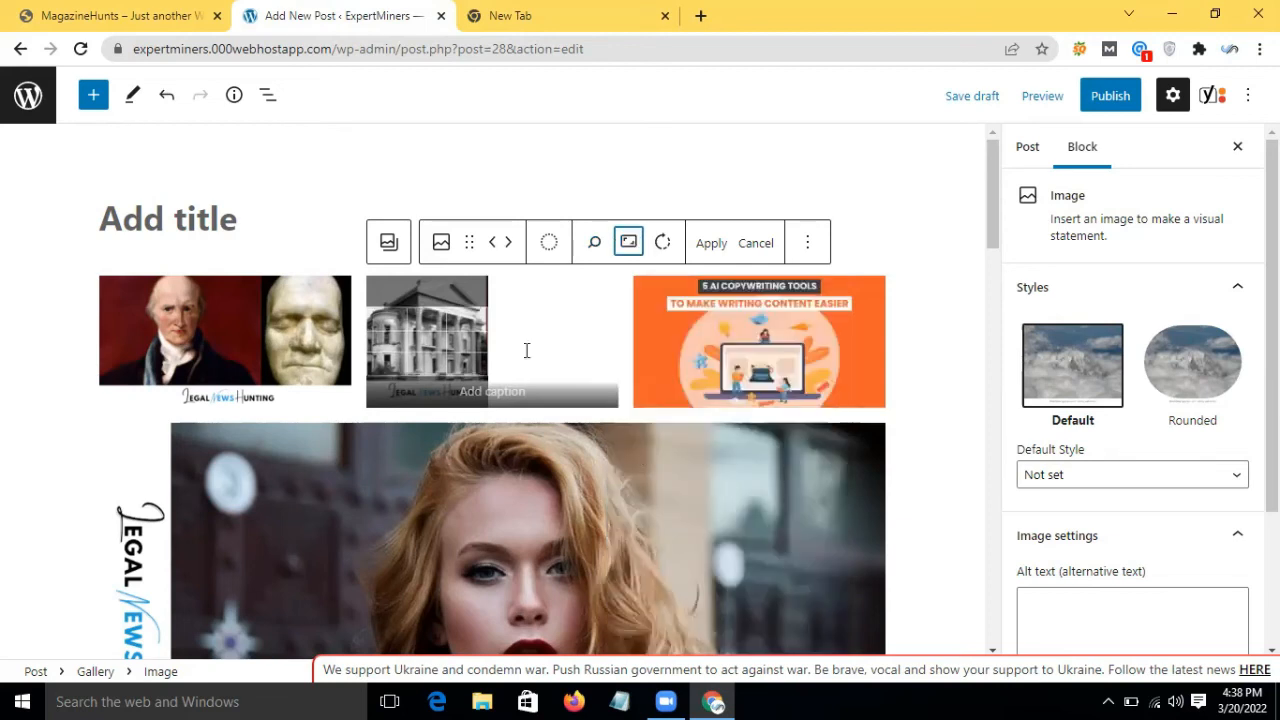
Rotate the building-and-portrait image through a full turn back to upright and apply the crop
{"action": "left_click", "coordinate": [662, 243]}
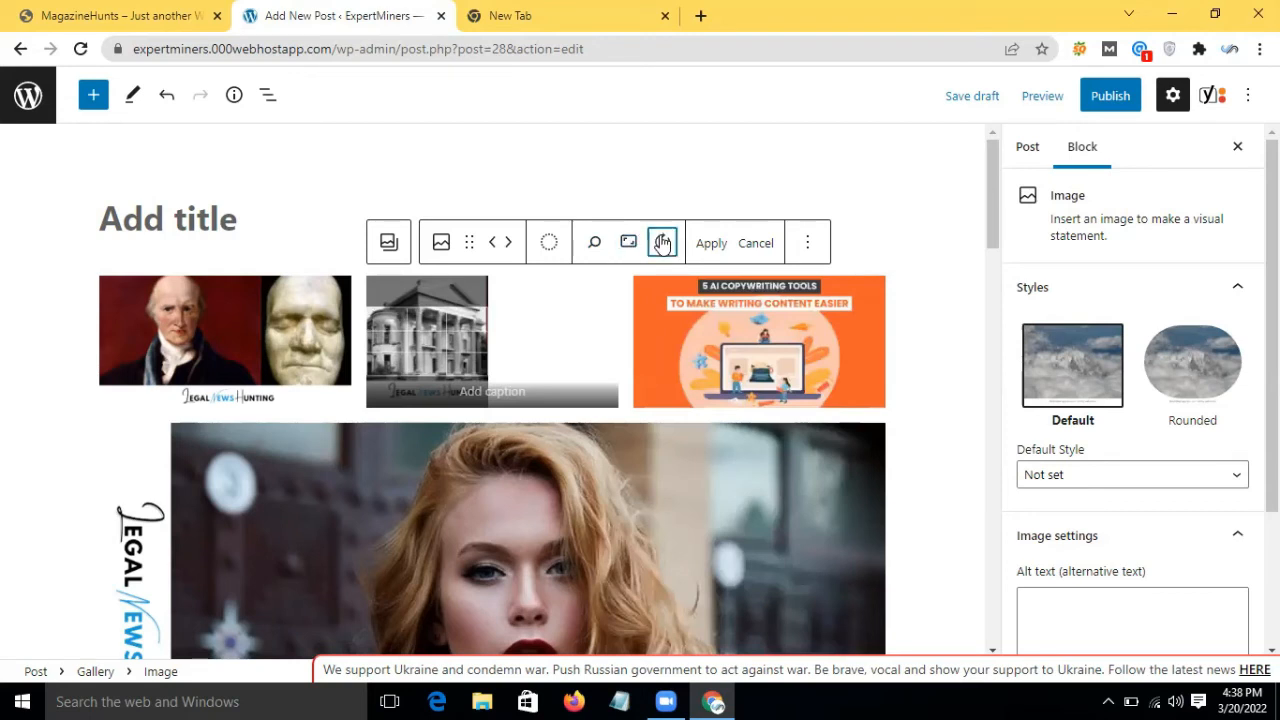
{"action": "left_click", "coordinate": [662, 243]}
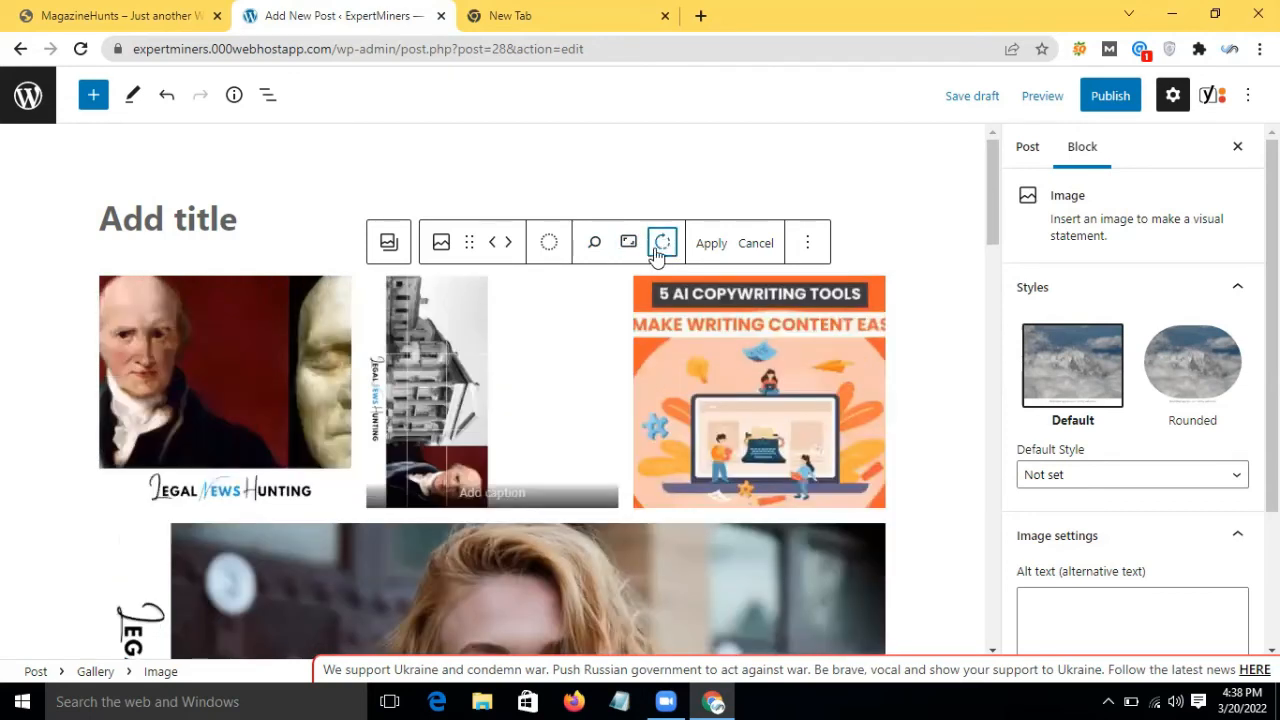
{"action": "left_click", "coordinate": [666, 246]}
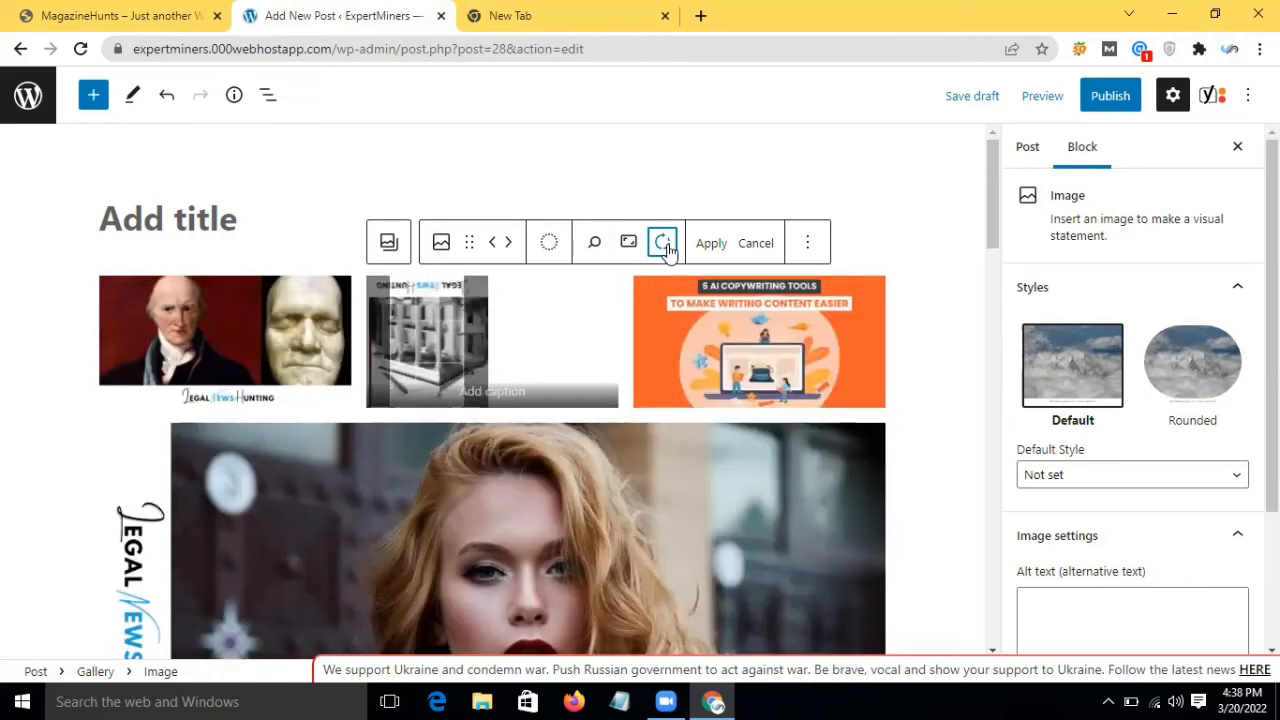
{"action": "left_click", "coordinate": [666, 246]}
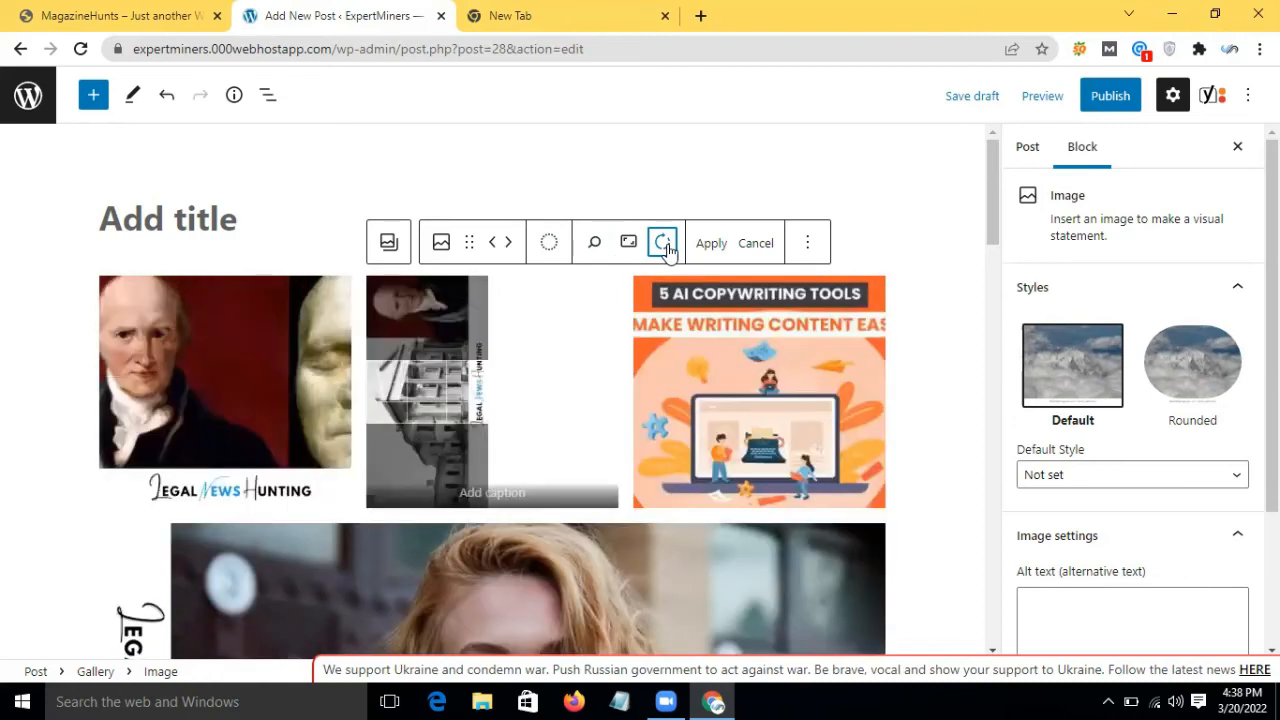
{"action": "left_click", "coordinate": [666, 246]}
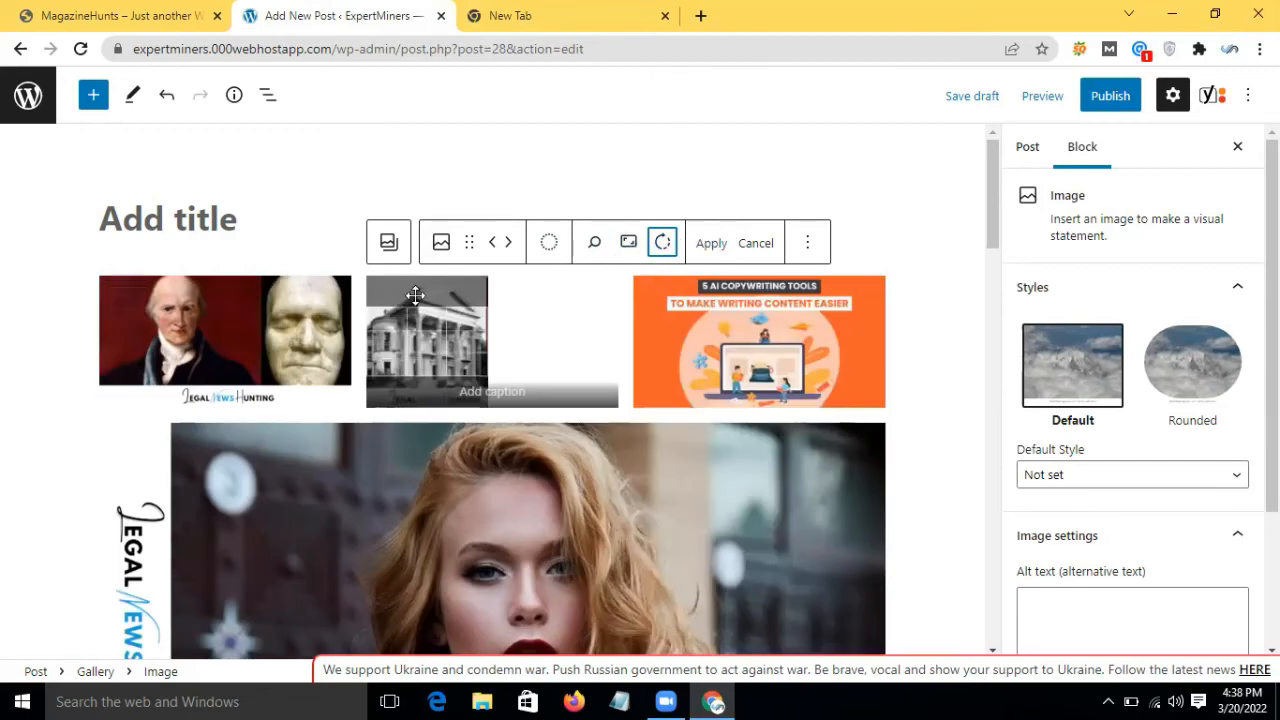
{"action": "left_click", "coordinate": [711, 246]}
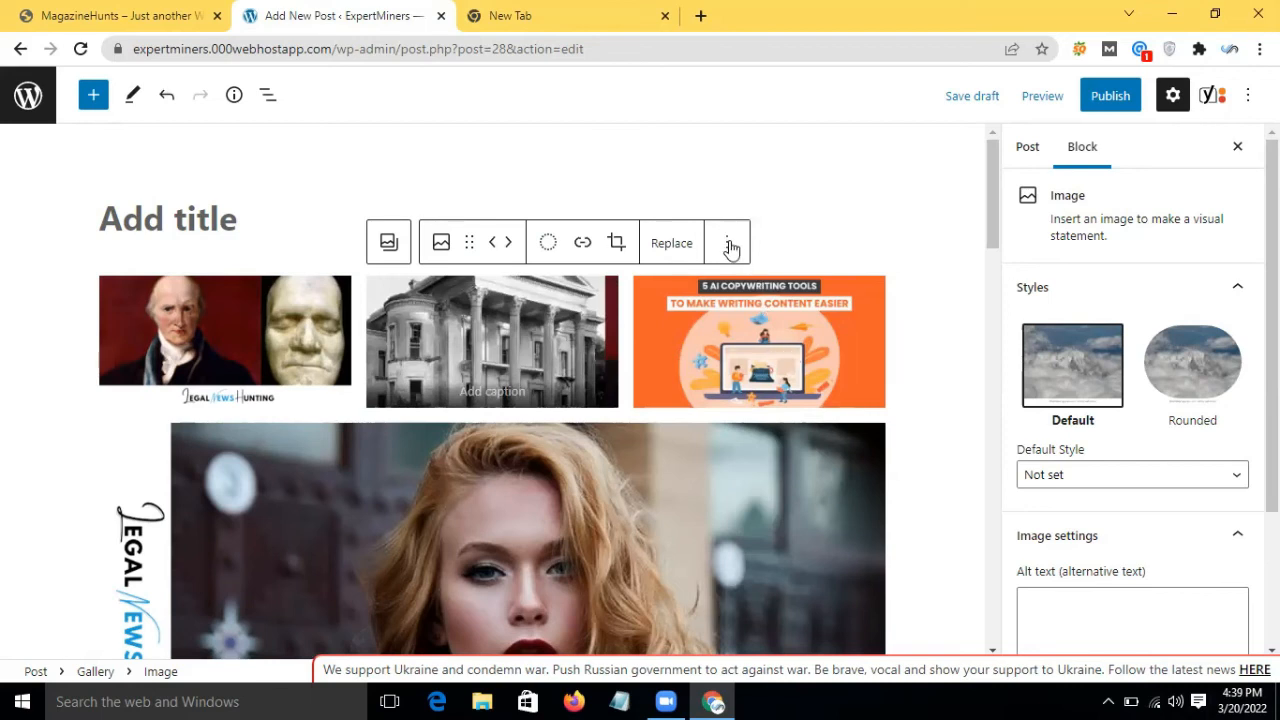
{"action": "scroll", "coordinate": [931, 357], "scroll_direction": "down", "scroll_amount": 5}
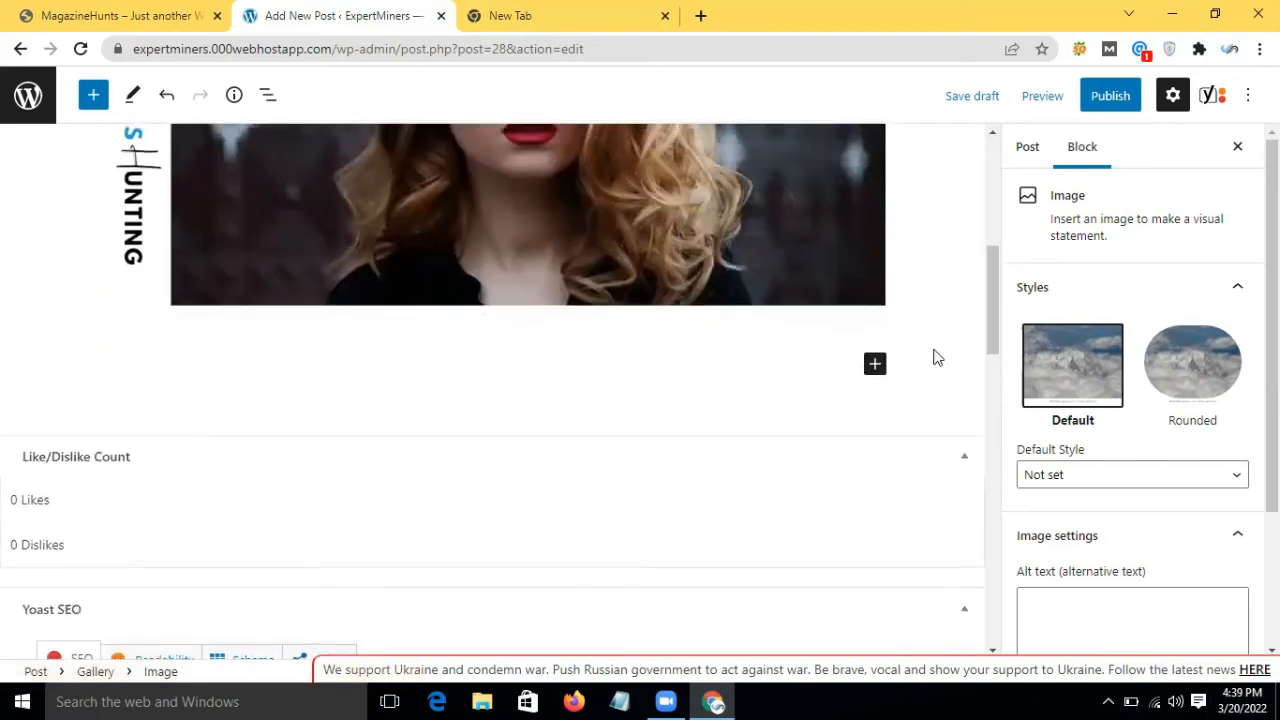
{"action": "scroll", "coordinate": [935, 358], "scroll_direction": "up", "scroll_amount": 4}
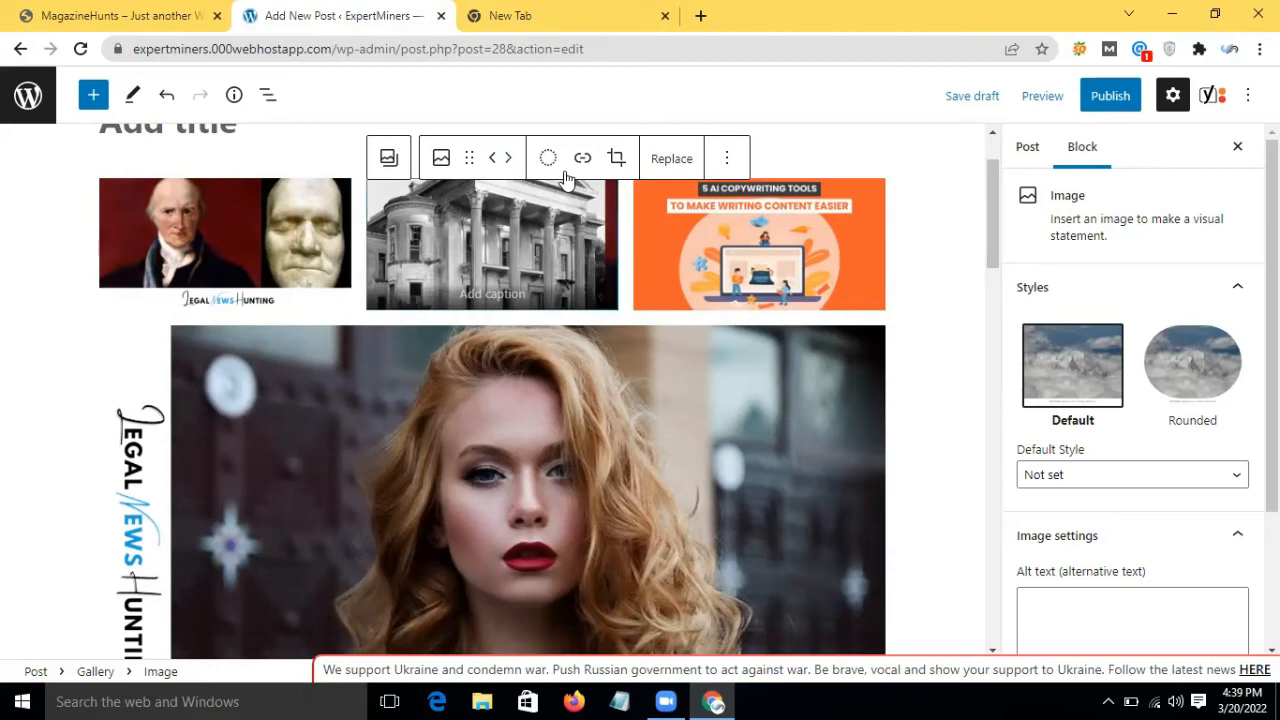
{"action": "left_click", "coordinate": [927, 212]}
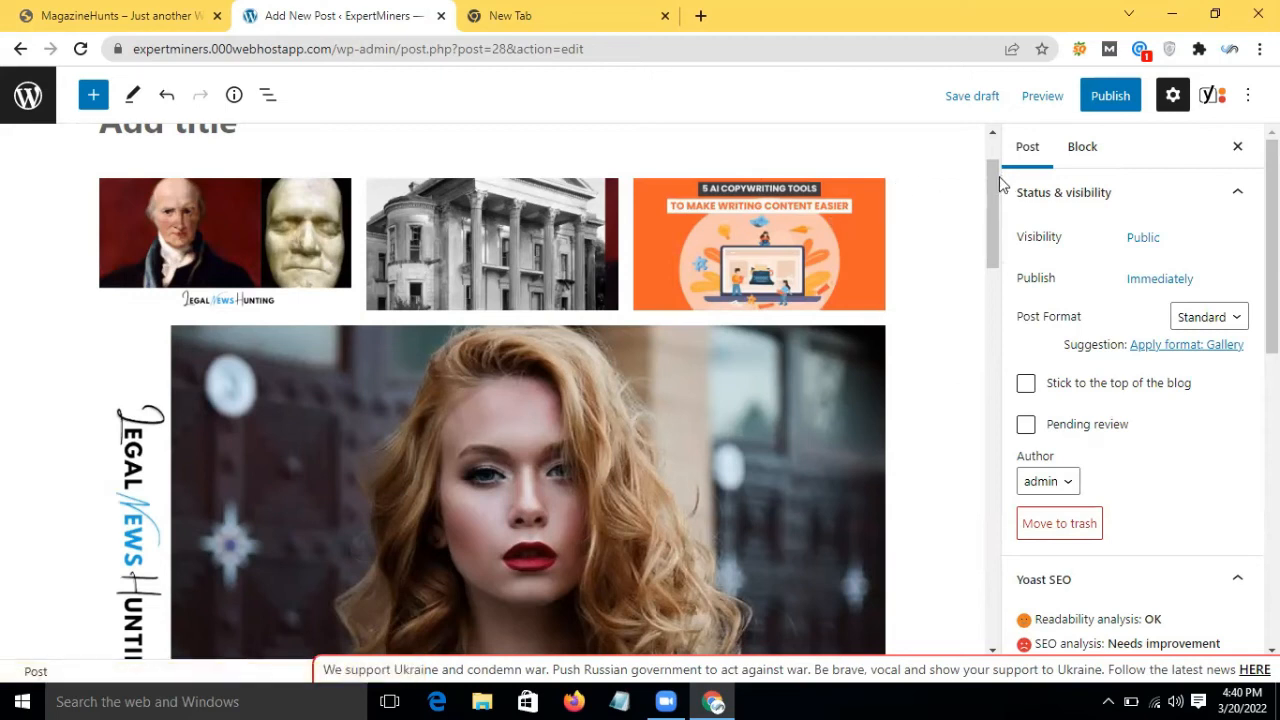
{"action": "scroll", "coordinate": [1000, 183], "scroll_direction": "up", "scroll_amount": 2}
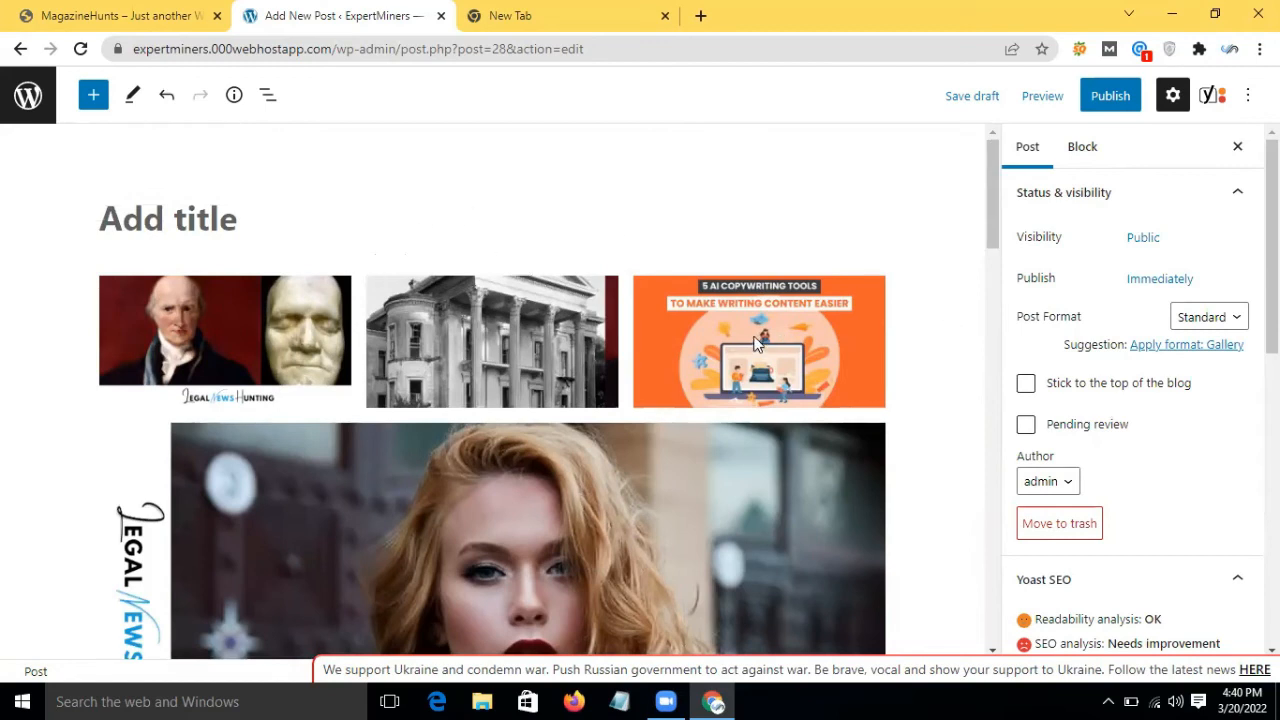
{"action": "left_click", "coordinate": [842, 483]}
{"action": "scroll", "coordinate": [955, 400], "scroll_direction": "down", "scroll_amount": 3}
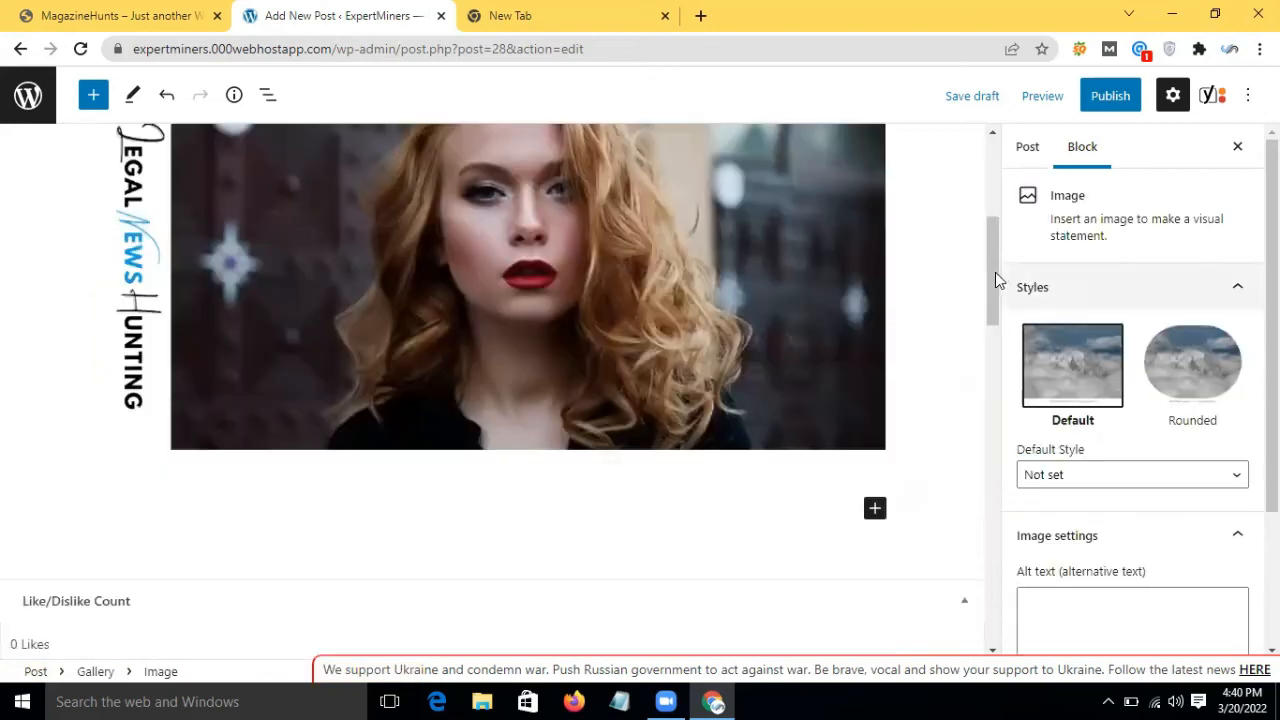
{"action": "scroll", "coordinate": [994, 270], "scroll_direction": "up", "scroll_amount": 1}
{"action": "left_click_drag", "start_coordinate": [835, 522], "coordinate": [329, 332]}
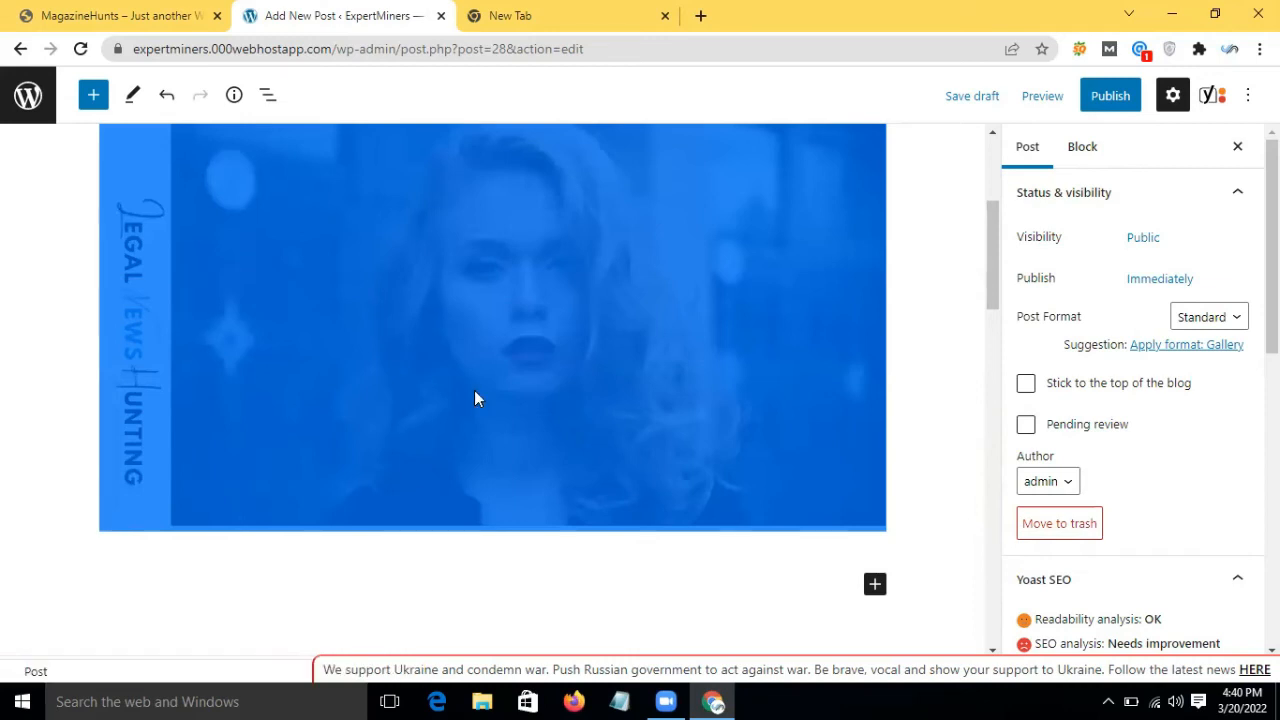
{"action": "right_click", "coordinate": [380, 312]}
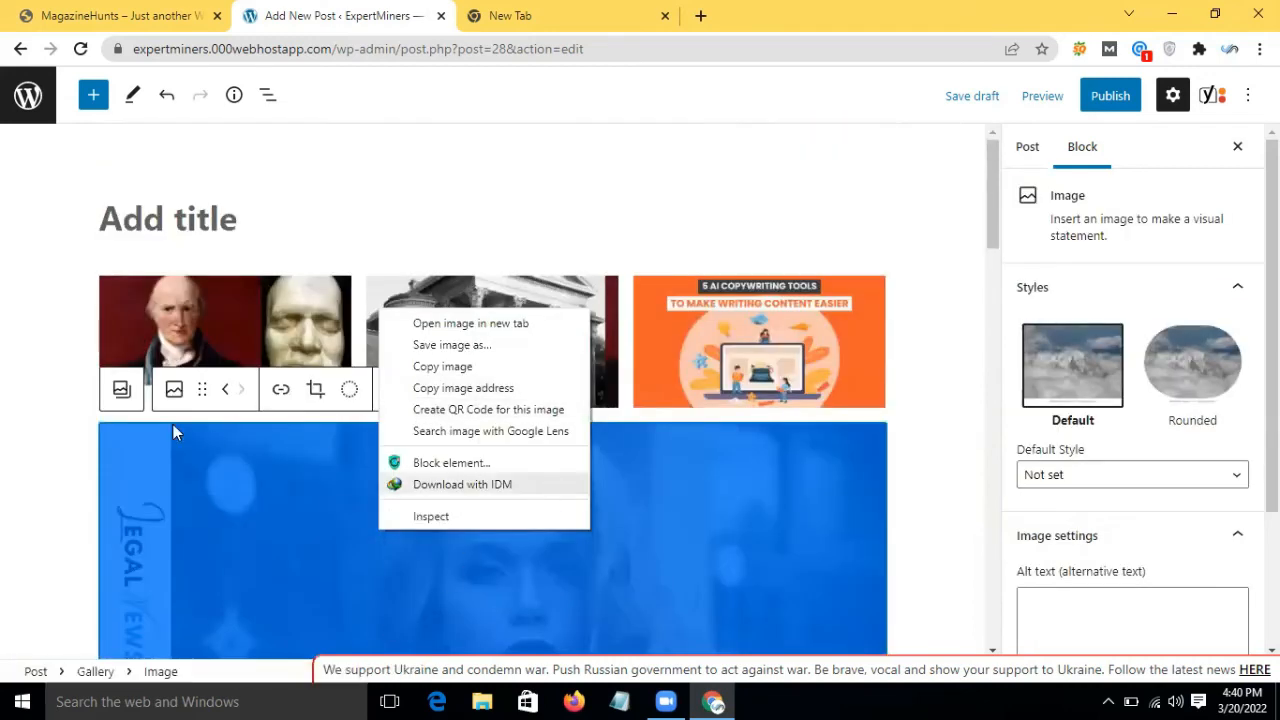
{"action": "left_click", "coordinate": [40, 271]}
Undo the recent gallery edits back to an empty image placeholder beside the 5 AI Copywriting Tools image
{"action": "left_click", "coordinate": [167, 110]}
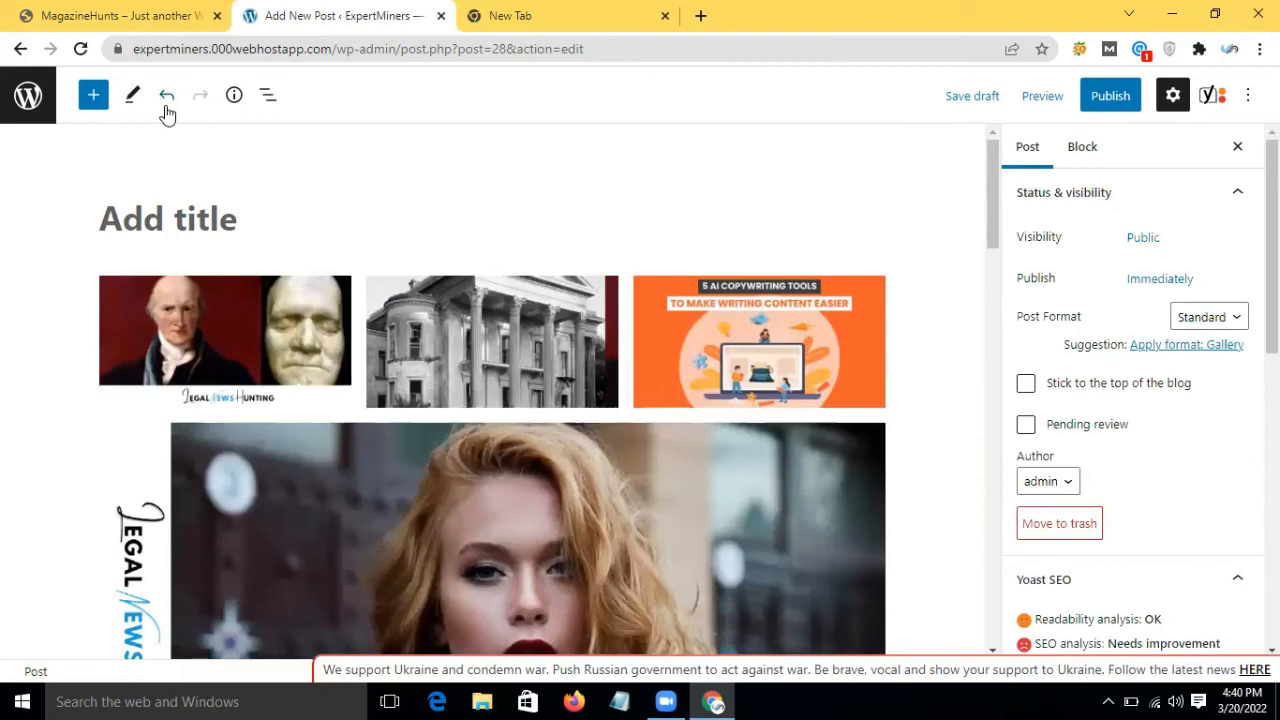
{"action": "left_click", "coordinate": [167, 110]}
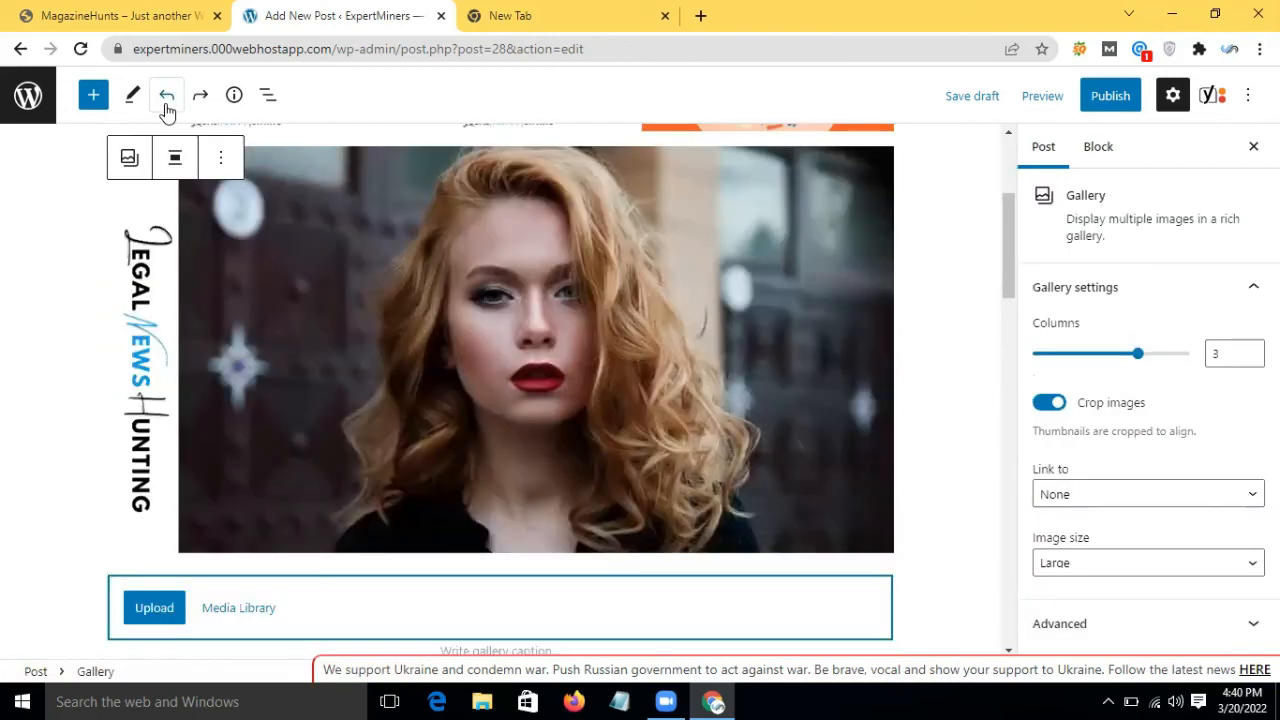
{"action": "left_click", "coordinate": [167, 110]}
{"action": "left_click", "coordinate": [167, 110]}
{"action": "left_click", "coordinate": [167, 110]}
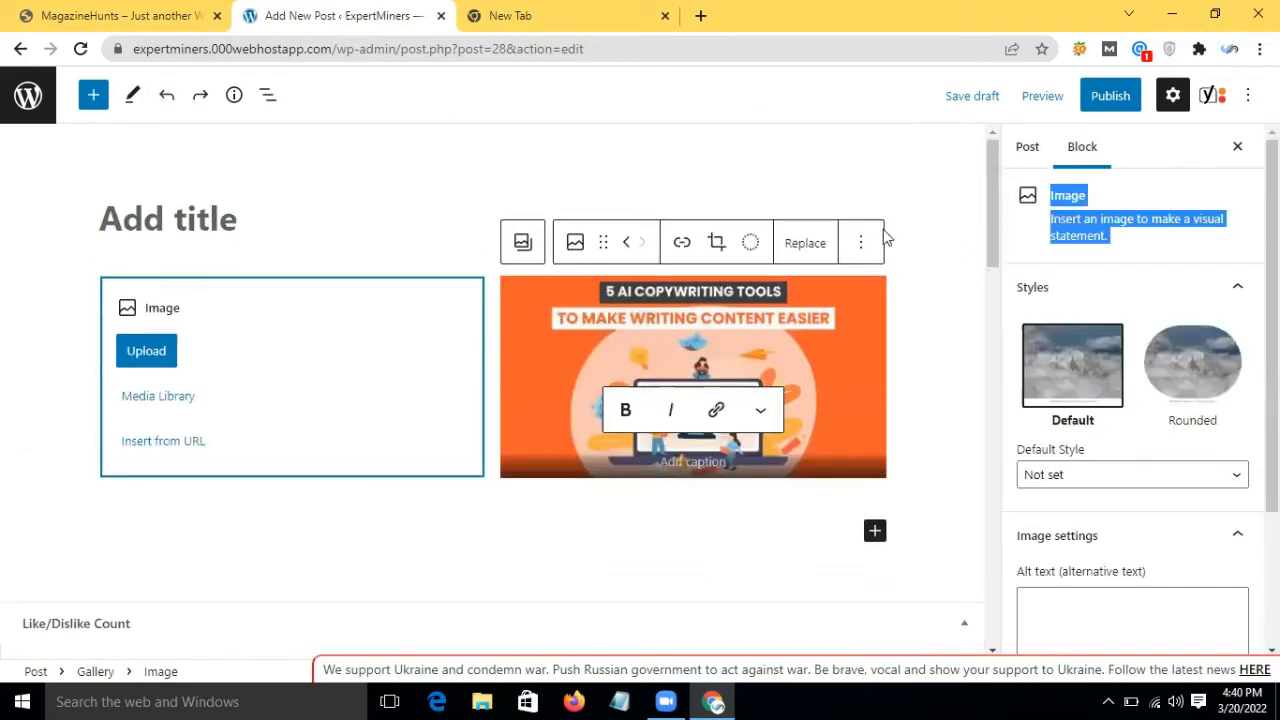
Remove the 5 AI Copywriting Tools image and the remaining empty image placeholder from the gallery
{"action": "left_click", "coordinate": [860, 242]}
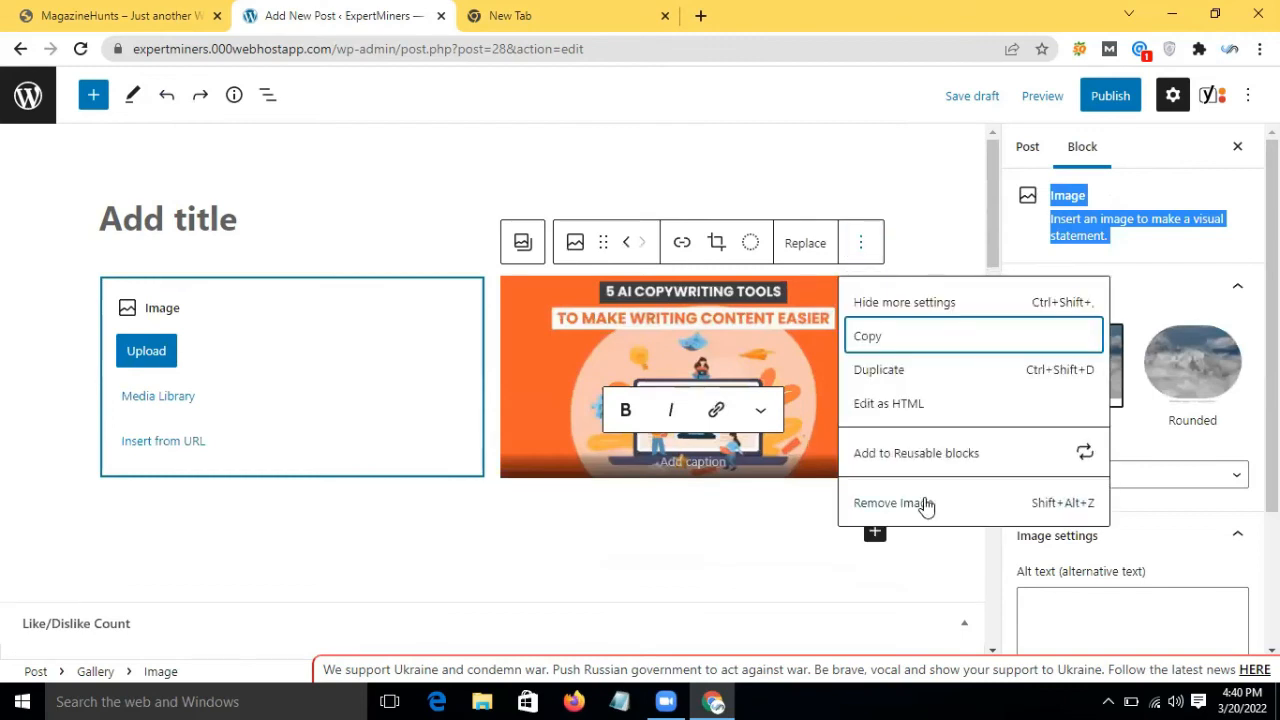
{"action": "left_click", "coordinate": [900, 503]}
{"action": "left_click", "coordinate": [335, 248]}
{"action": "left_click", "coordinate": [378, 513]}
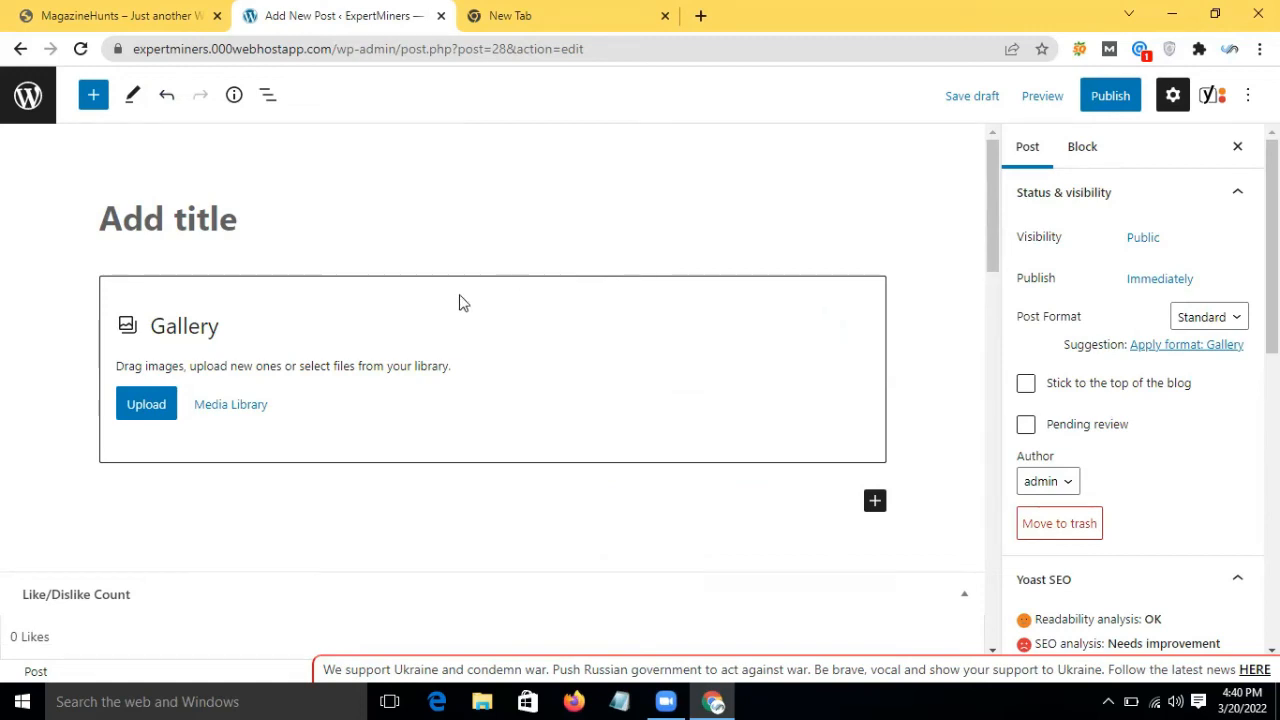
Remove the empty gallery block from the post
{"action": "left_click", "coordinate": [170, 286]}
{"action": "left_click", "coordinate": [222, 250]}
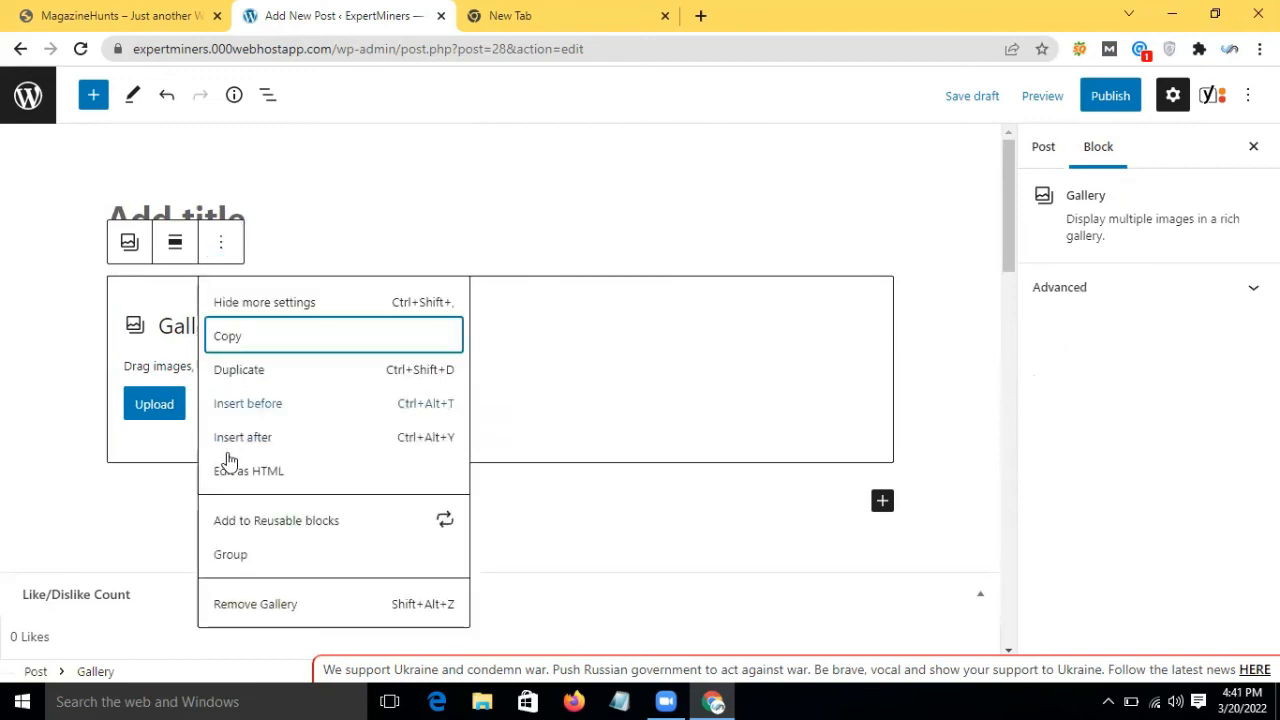
{"action": "left_click", "coordinate": [263, 608]}
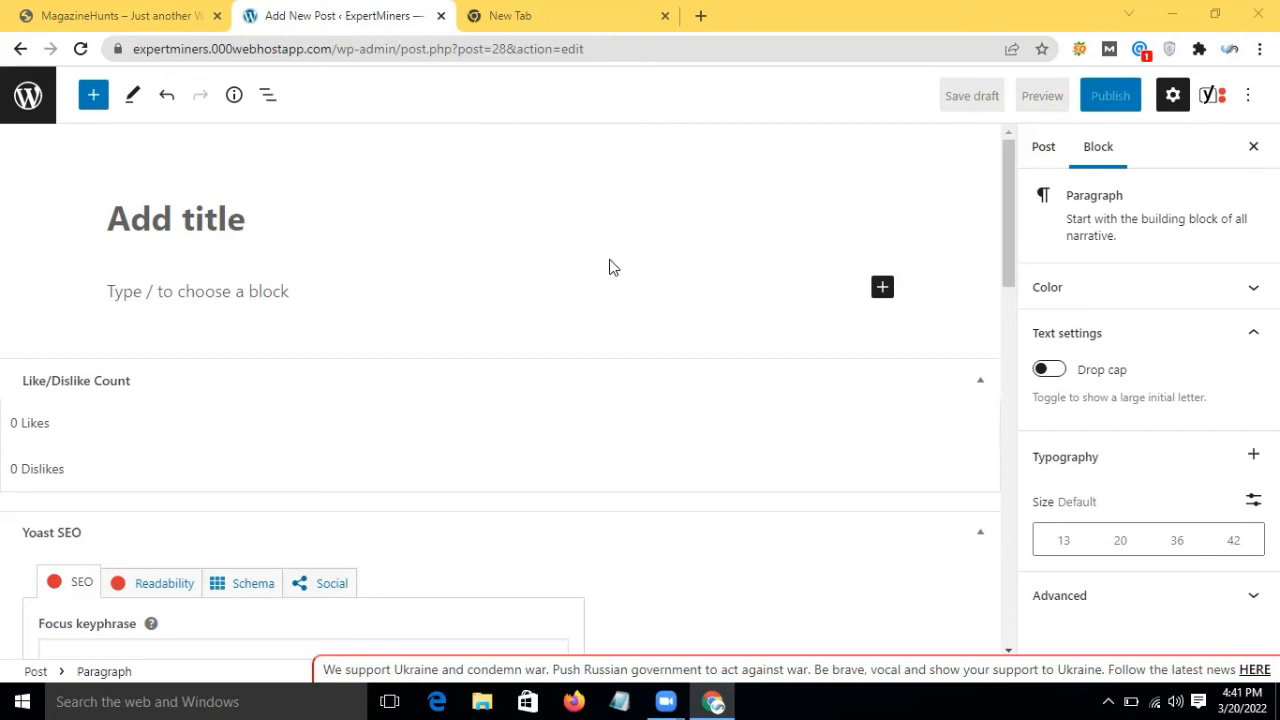
{"action": "left_click_drag", "start_coordinate": [1011, 229], "coordinate": [1060, 150]}
{"action": "left_click", "coordinate": [541, 236]}
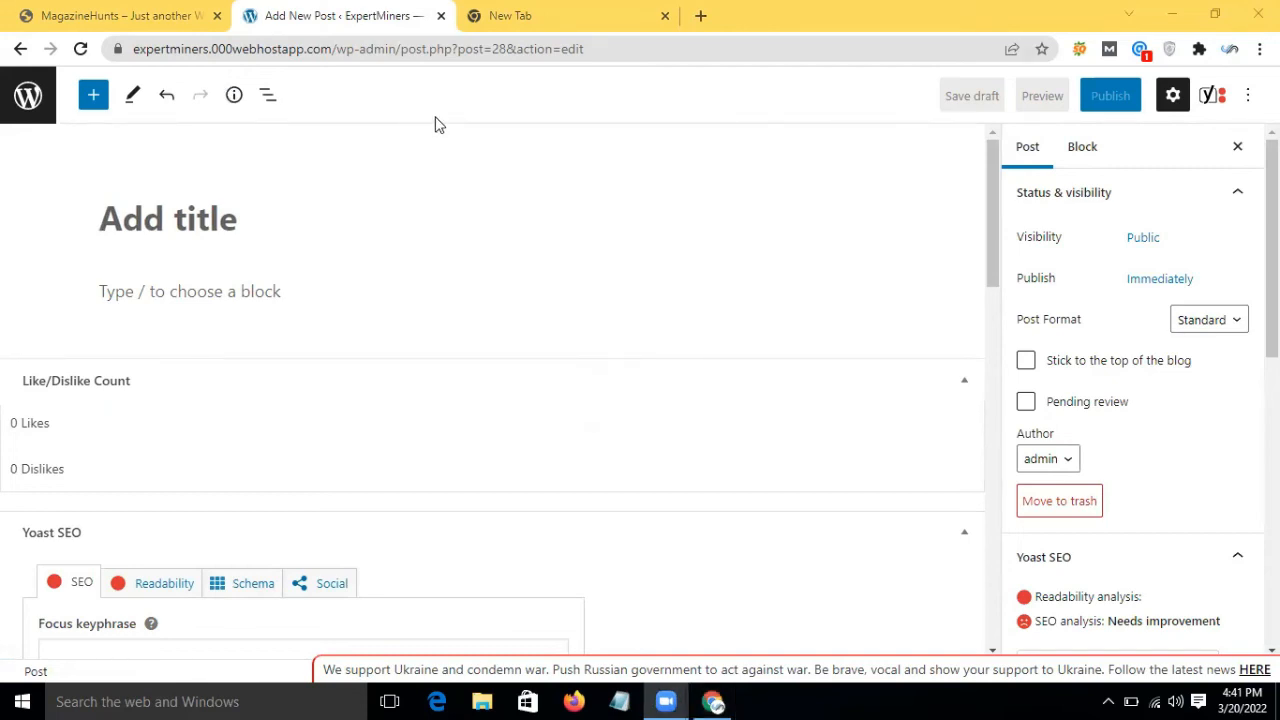
{"action": "left_click", "coordinate": [808, 133]}
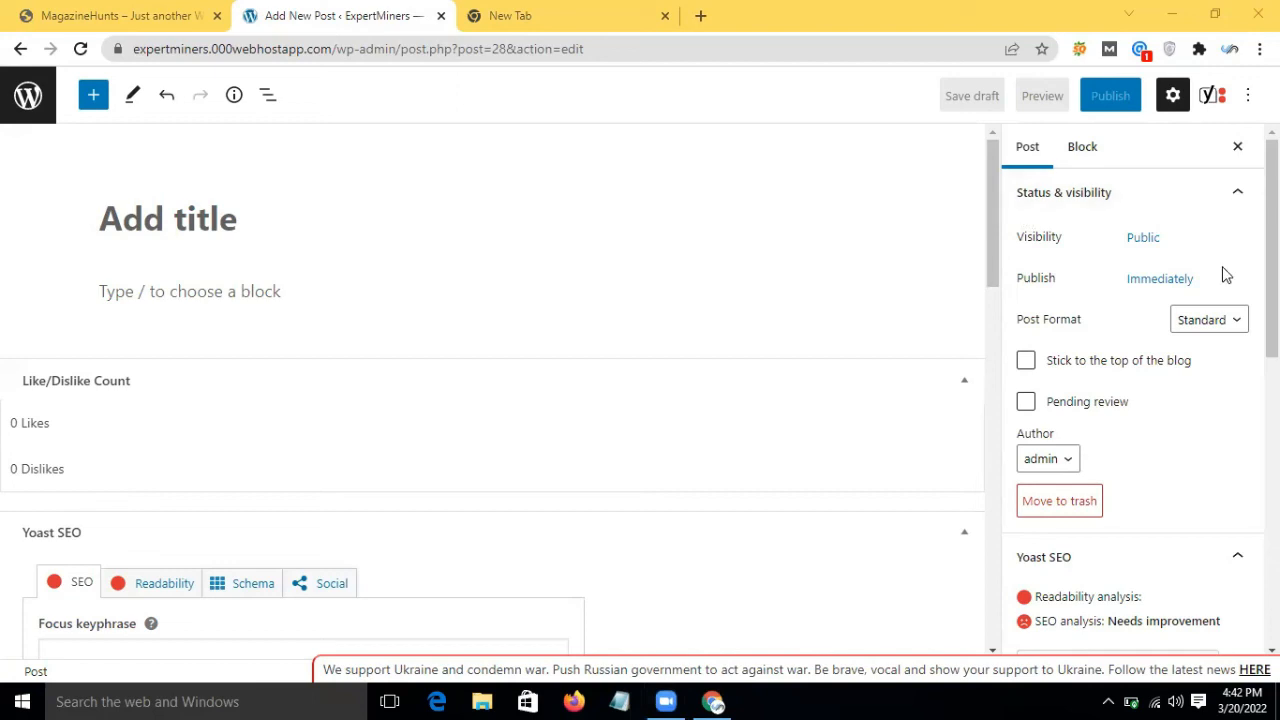
Hide the settings sidebar and look over the editor's view, editor mode, plugin and tool options
{"action": "left_click", "coordinate": [1178, 98]}
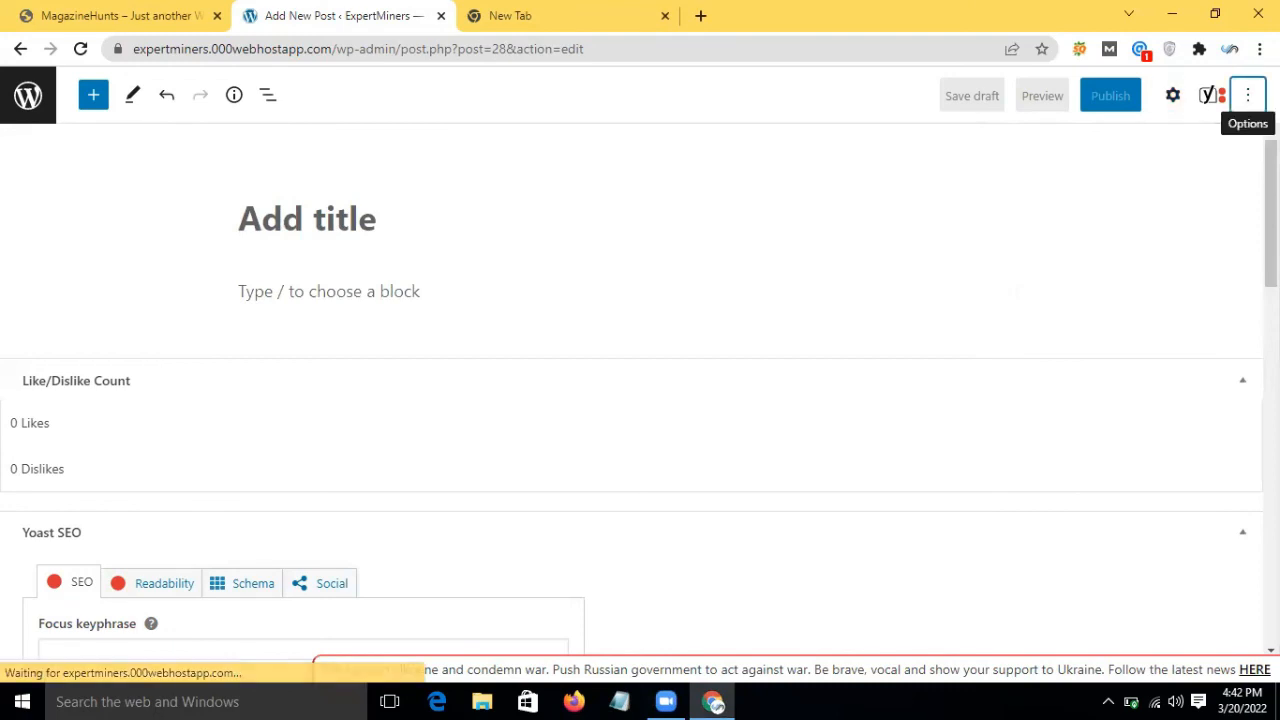
{"action": "left_click", "coordinate": [1247, 95]}
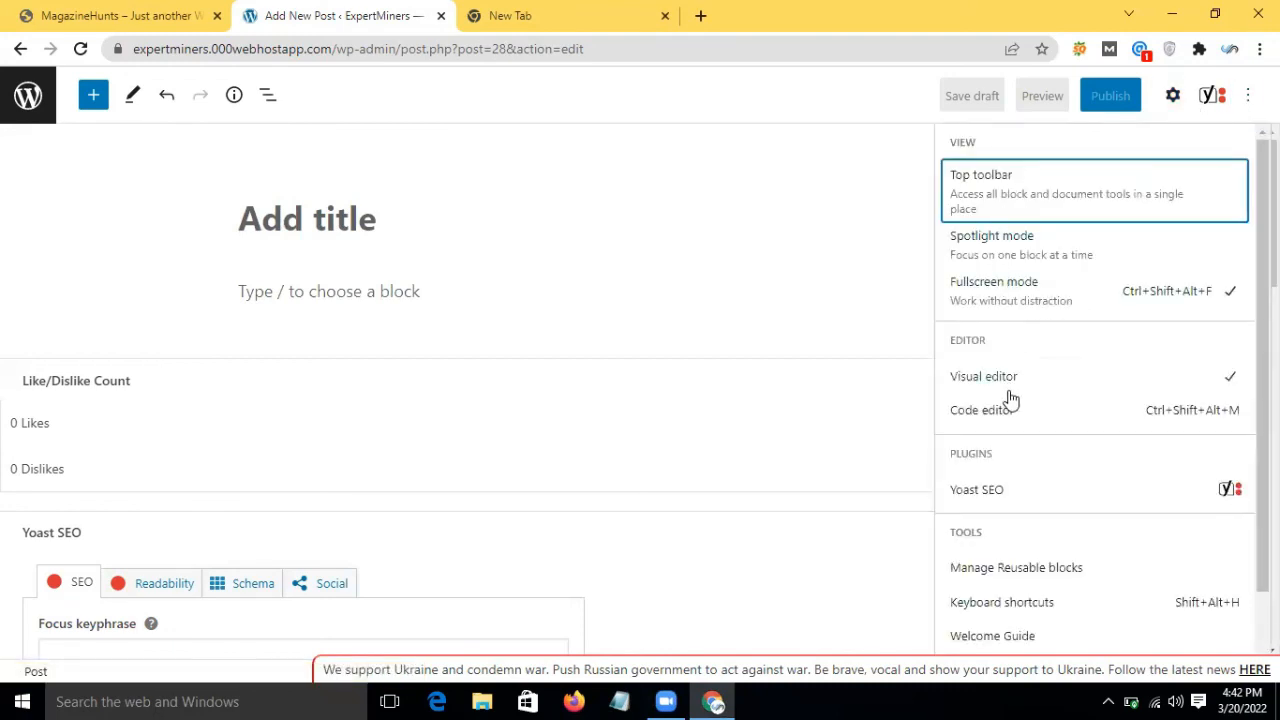
{"action": "scroll", "coordinate": [864, 420], "scroll_direction": "down", "scroll_amount": 1}
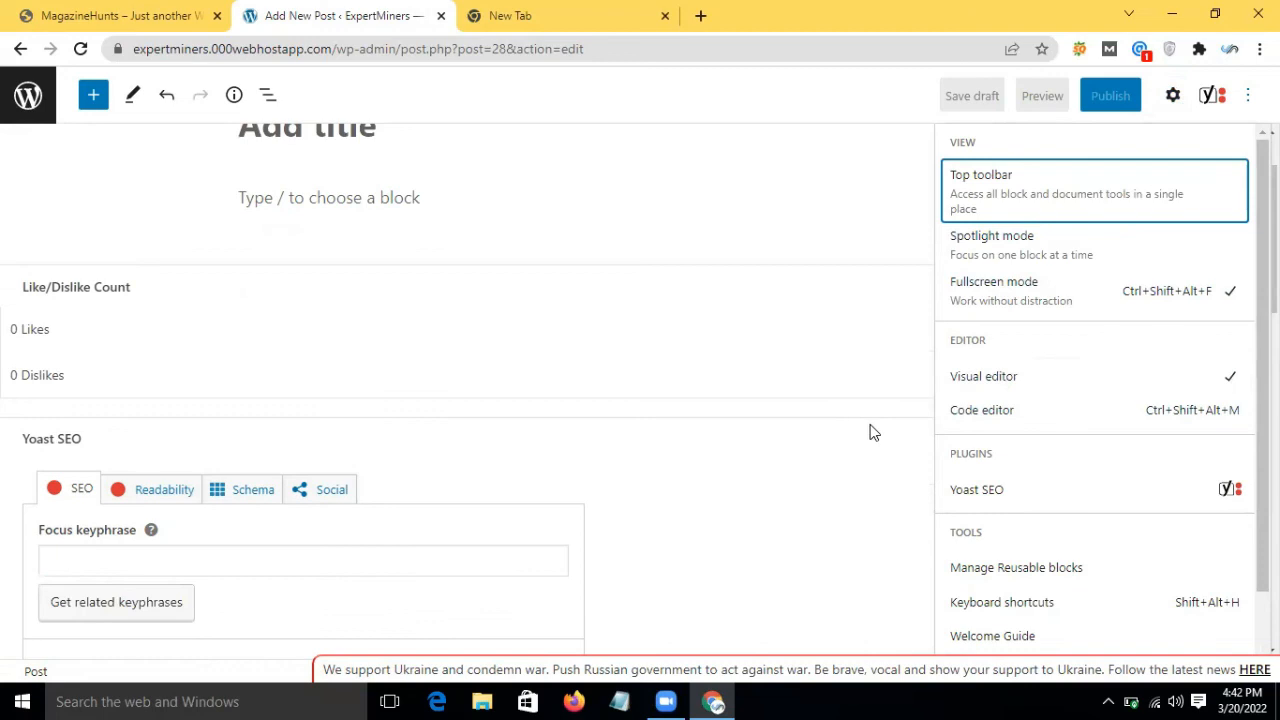
{"action": "scroll", "coordinate": [866, 430], "scroll_direction": "up", "scroll_amount": 1}
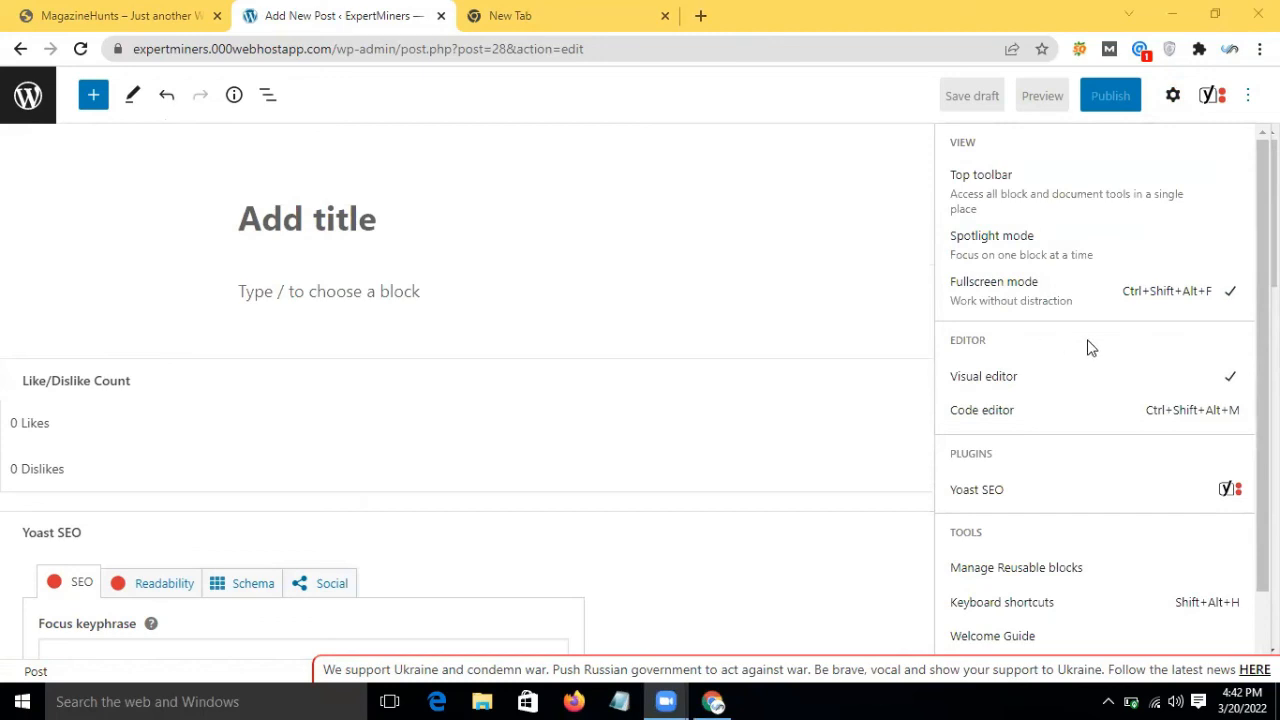
{"action": "left_click", "coordinate": [794, 400]}
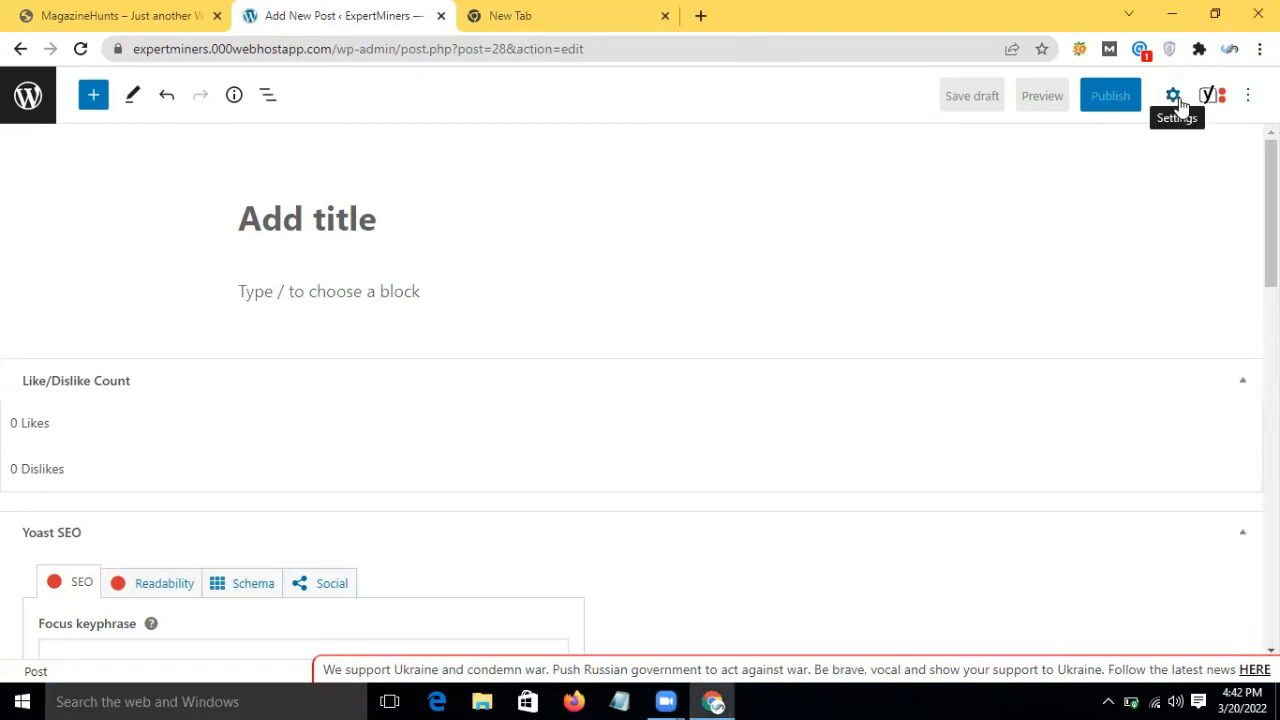
Show the settings sidebar, look through the post settings down to the featured image and discussion sections, and hide the sidebar again
{"action": "left_click", "coordinate": [1173, 96]}
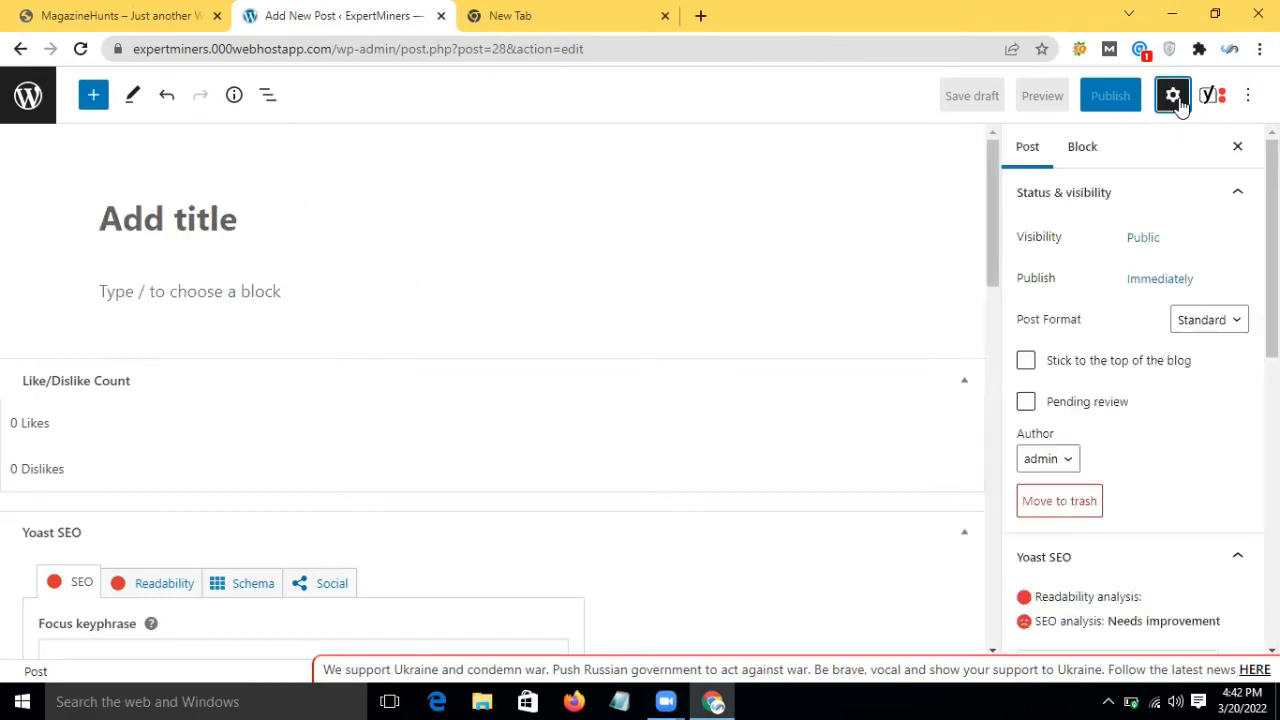
{"action": "scroll", "coordinate": [1061, 335], "scroll_direction": "down", "scroll_amount": 5}
{"action": "scroll", "coordinate": [1061, 335], "scroll_direction": "down", "scroll_amount": 3}
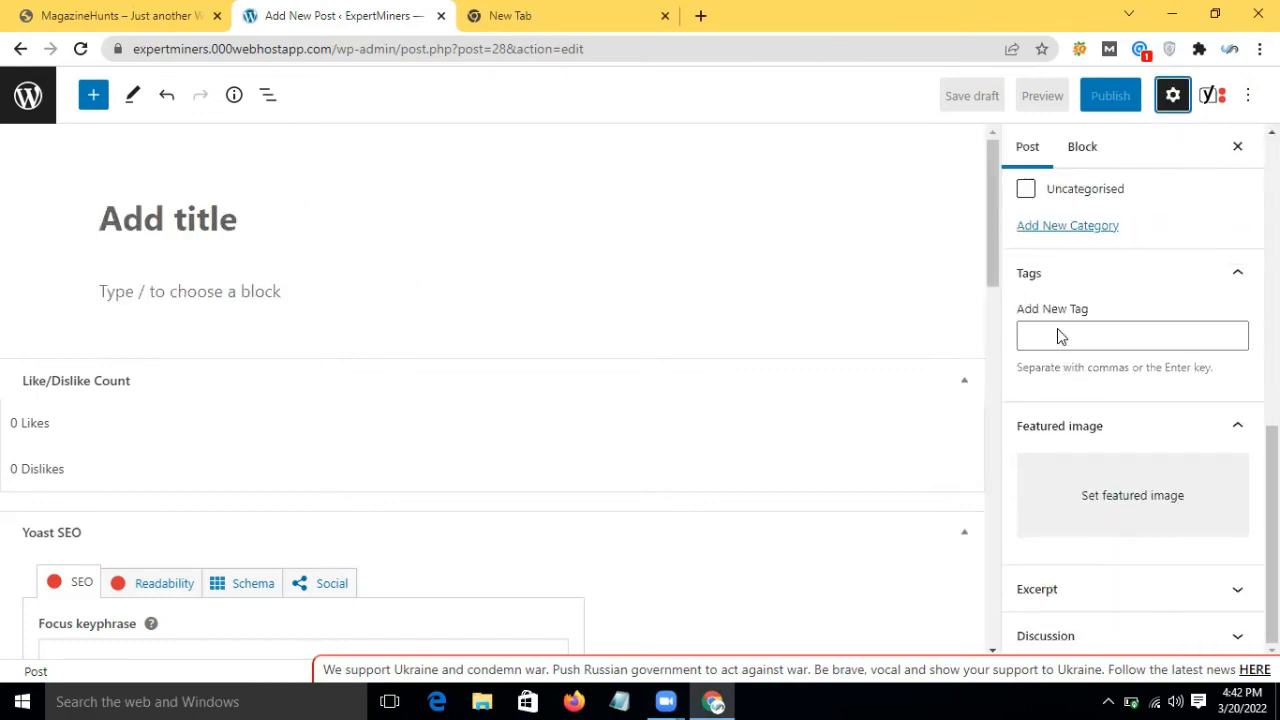
{"action": "scroll", "coordinate": [1169, 332], "scroll_direction": "up", "scroll_amount": 8}
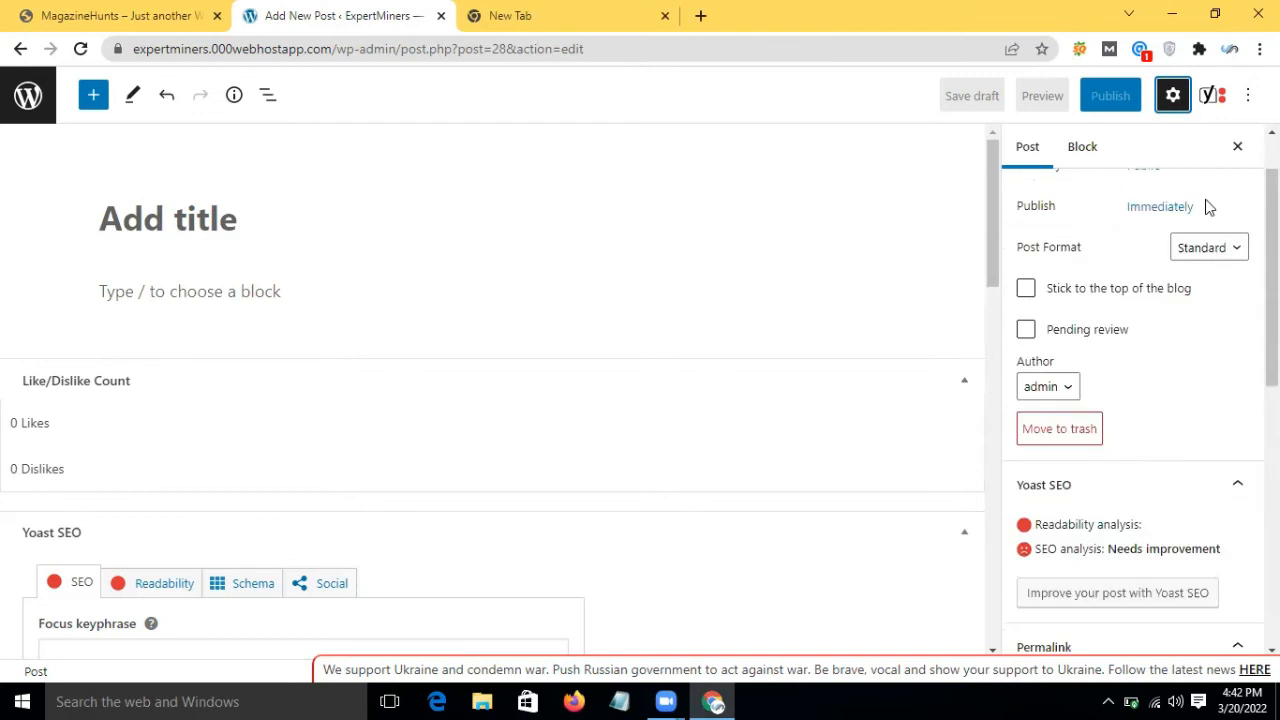
{"action": "left_click", "coordinate": [1173, 96]}
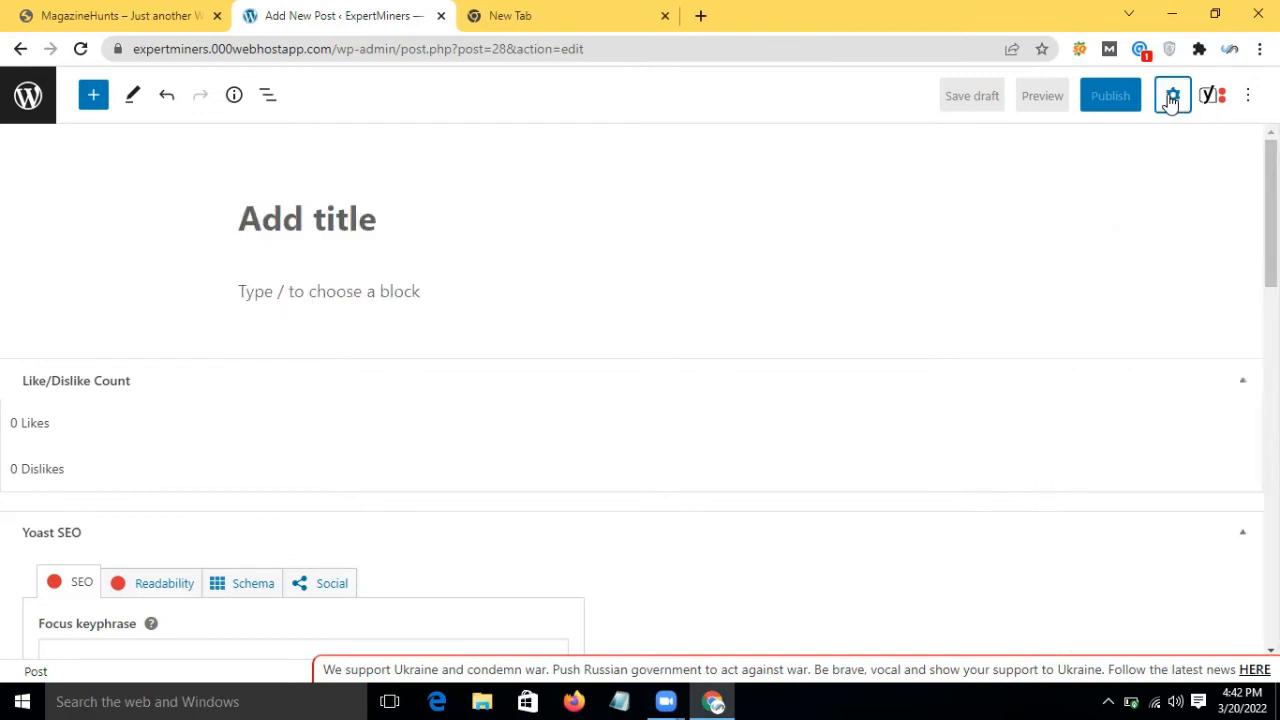
Switch the post to the code editor and return to the visual editor
{"action": "left_click", "coordinate": [1248, 96]}
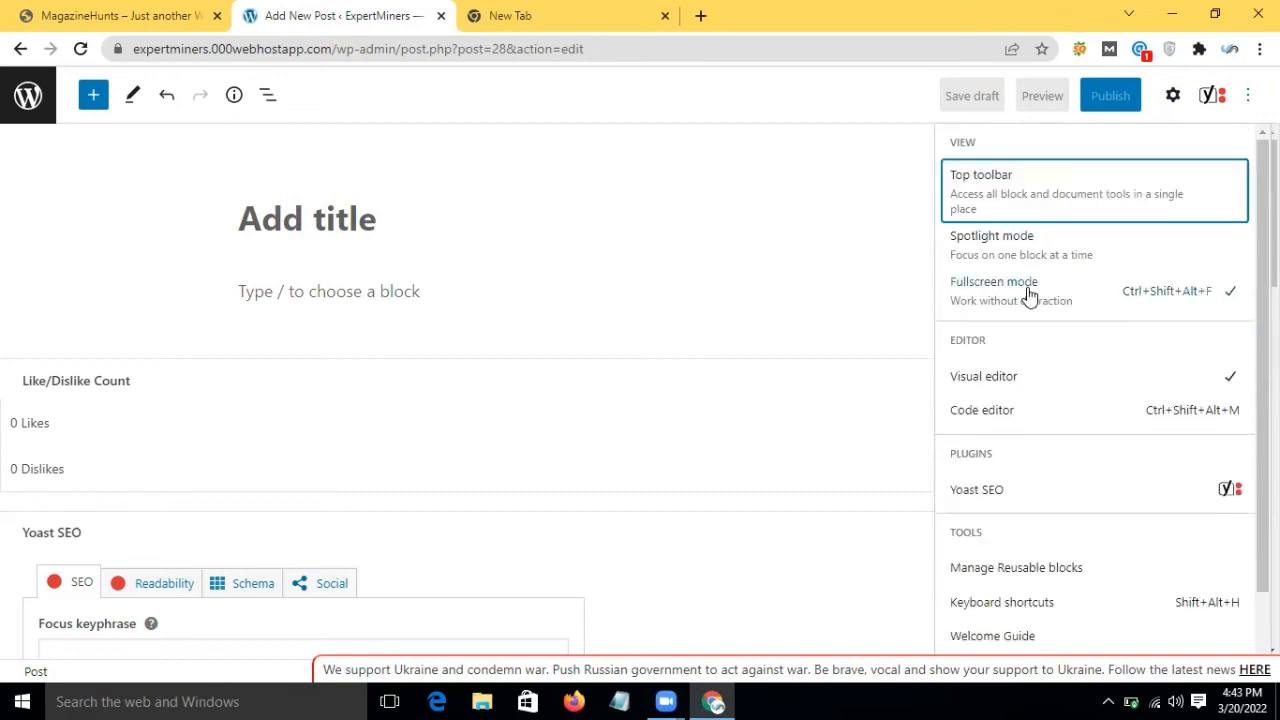
{"action": "scroll", "coordinate": [1063, 438], "scroll_direction": "down", "scroll_amount": 1}
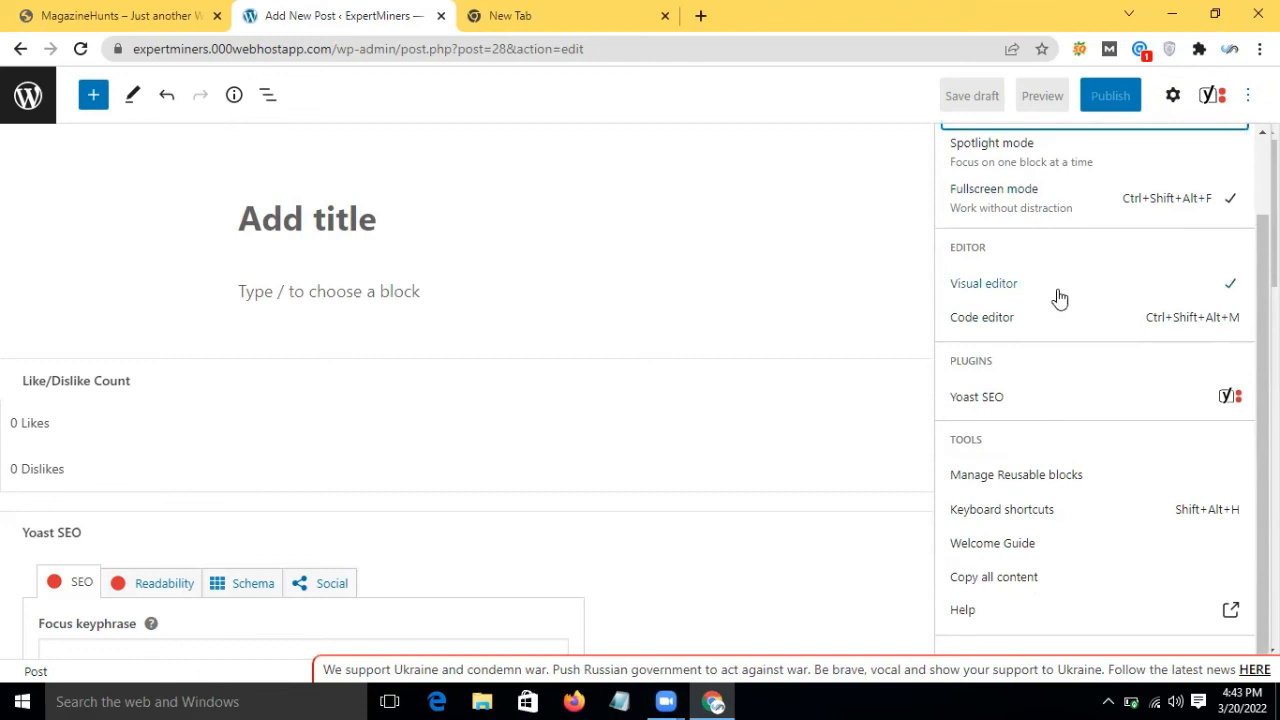
{"action": "left_click", "coordinate": [1003, 329]}
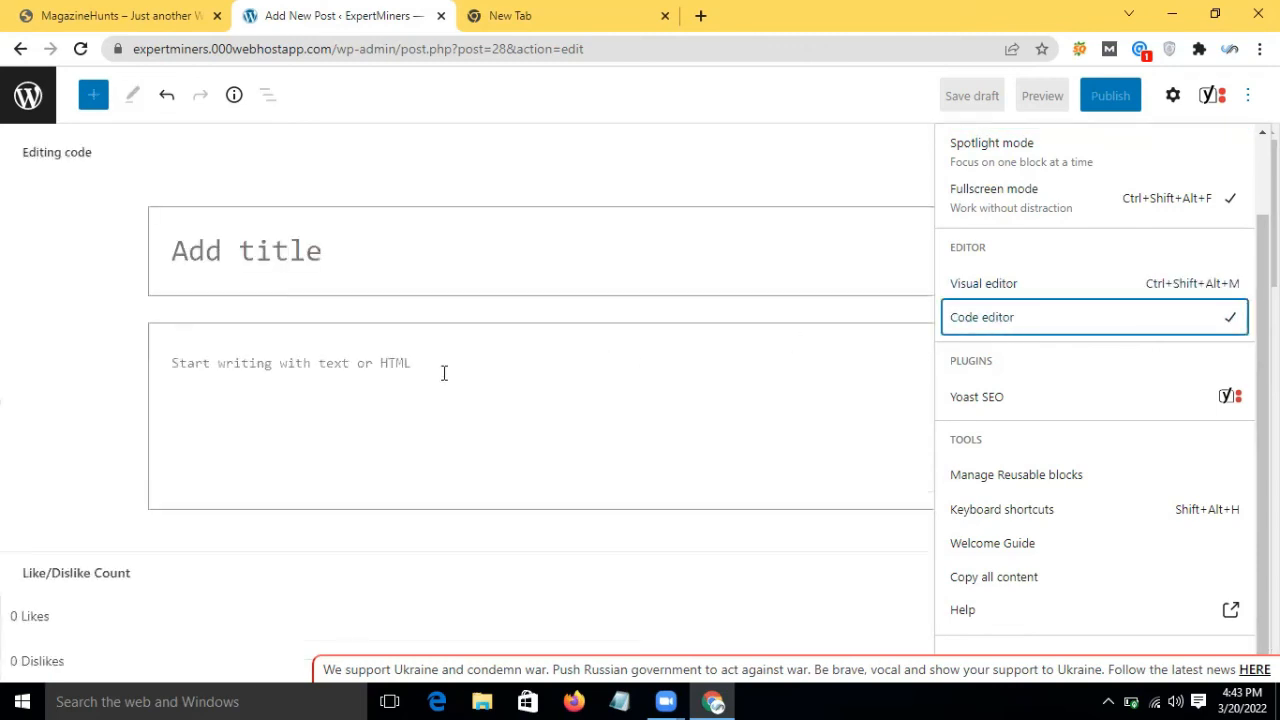
{"action": "left_click", "coordinate": [444, 373]}
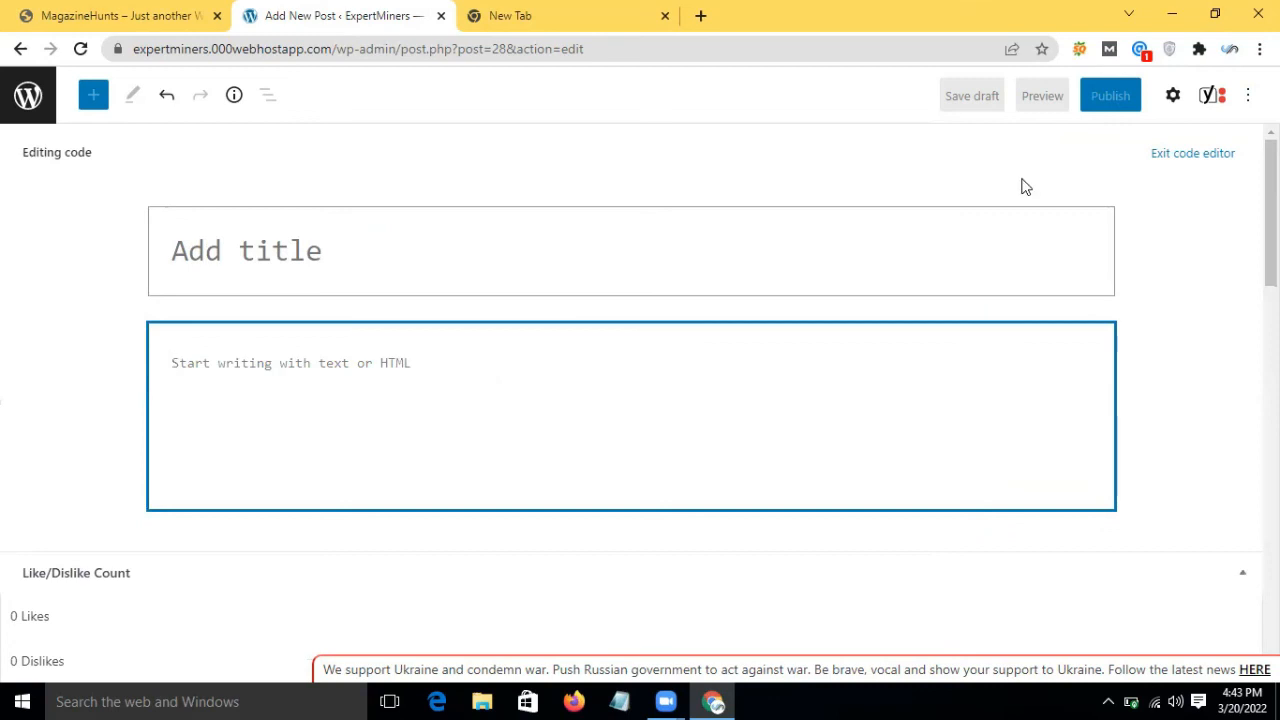
{"action": "left_click", "coordinate": [1246, 97]}
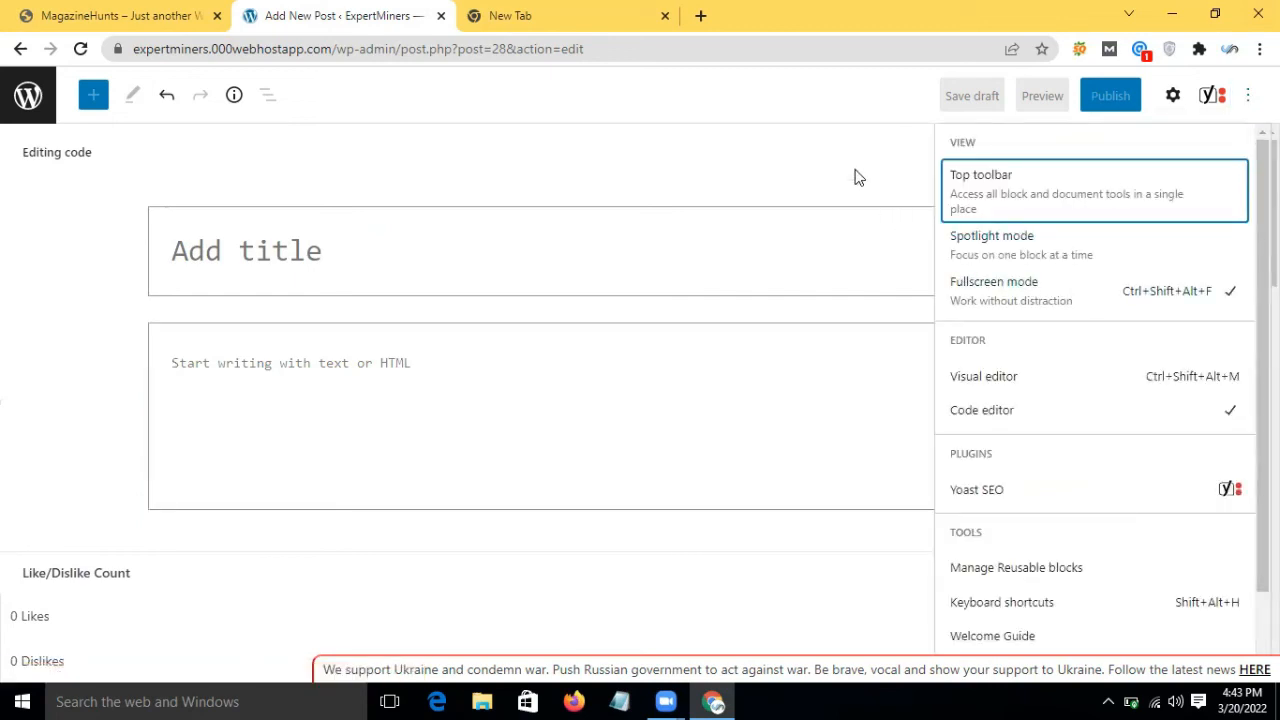
{"action": "left_click", "coordinate": [898, 141]}
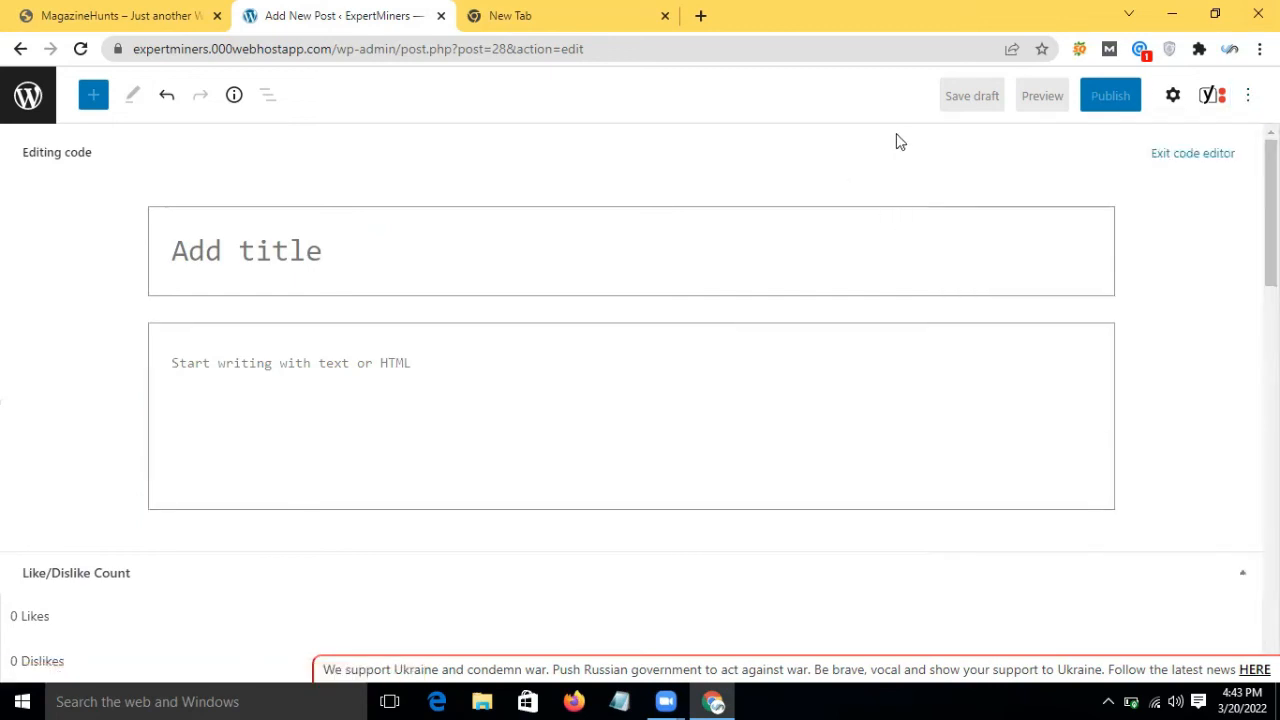
{"action": "left_click", "coordinate": [1170, 158]}
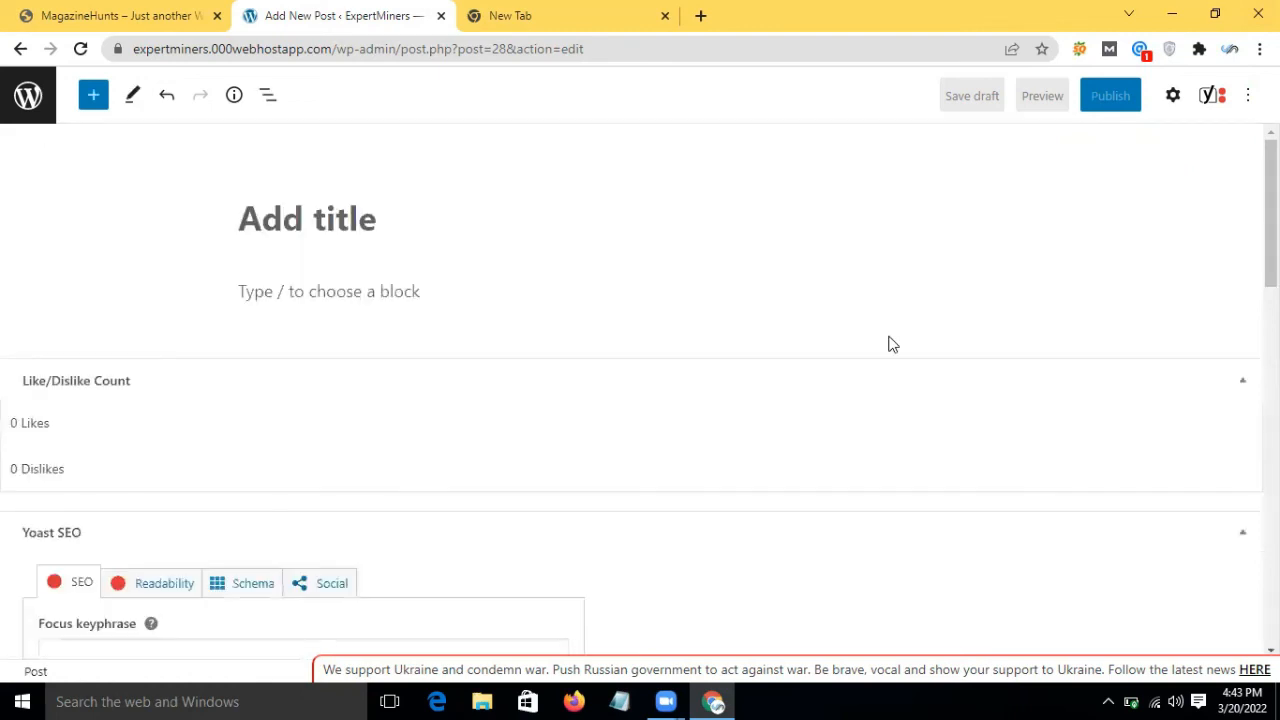
Insert a Quote block in place of the empty paragraph and remove it again
{"action": "left_click", "coordinate": [400, 303]}
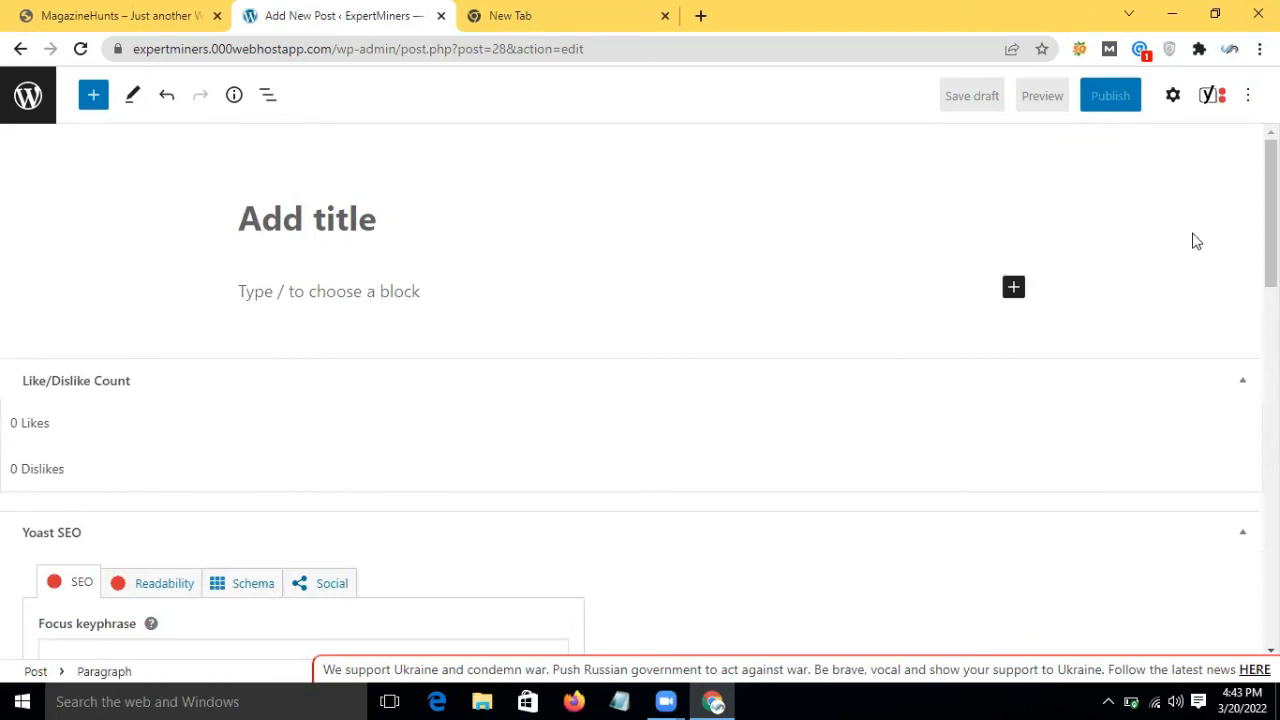
{"action": "left_click", "coordinate": [1014, 288]}
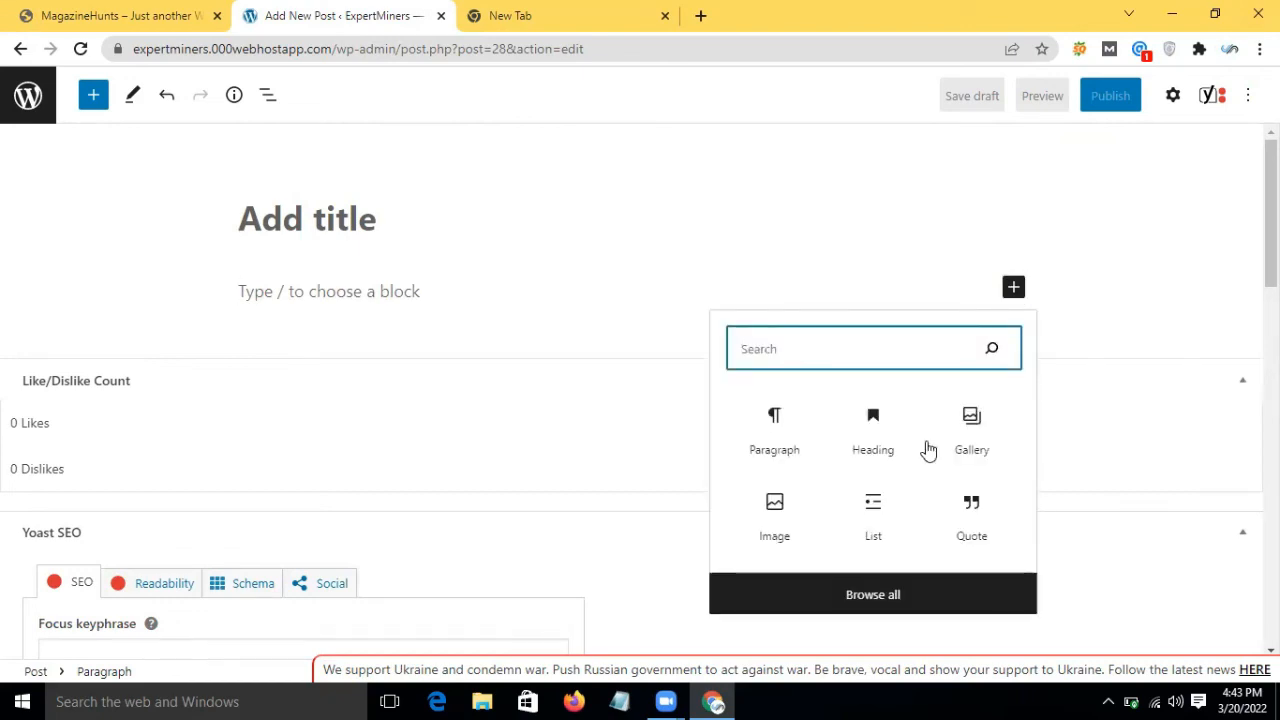
{"action": "left_click", "coordinate": [971, 512]}
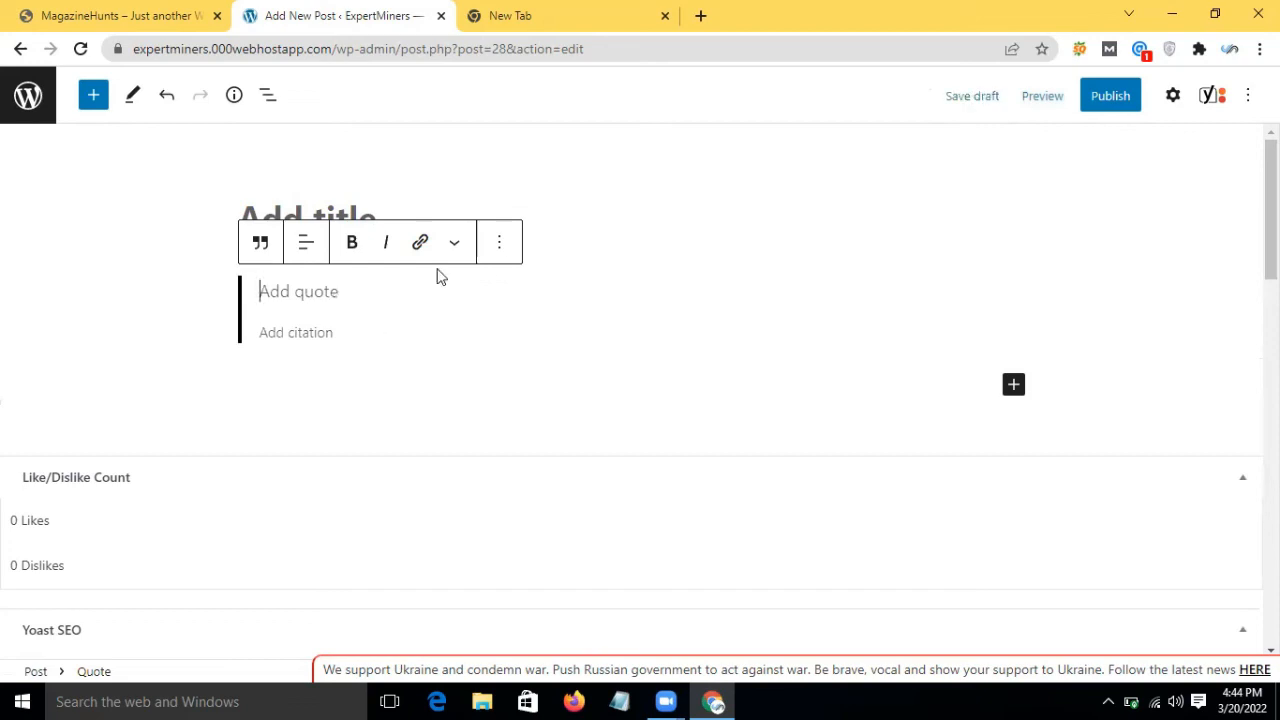
{"action": "left_click", "coordinate": [499, 245]}
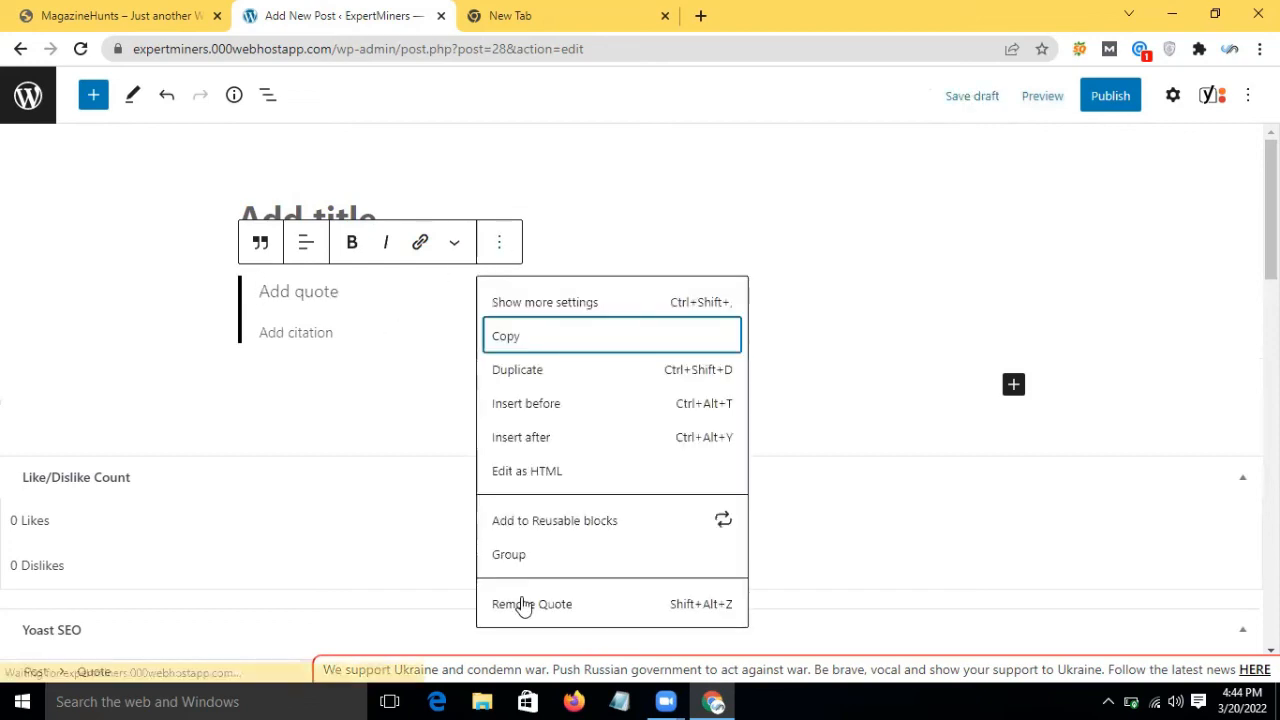
{"action": "left_click", "coordinate": [530, 604]}
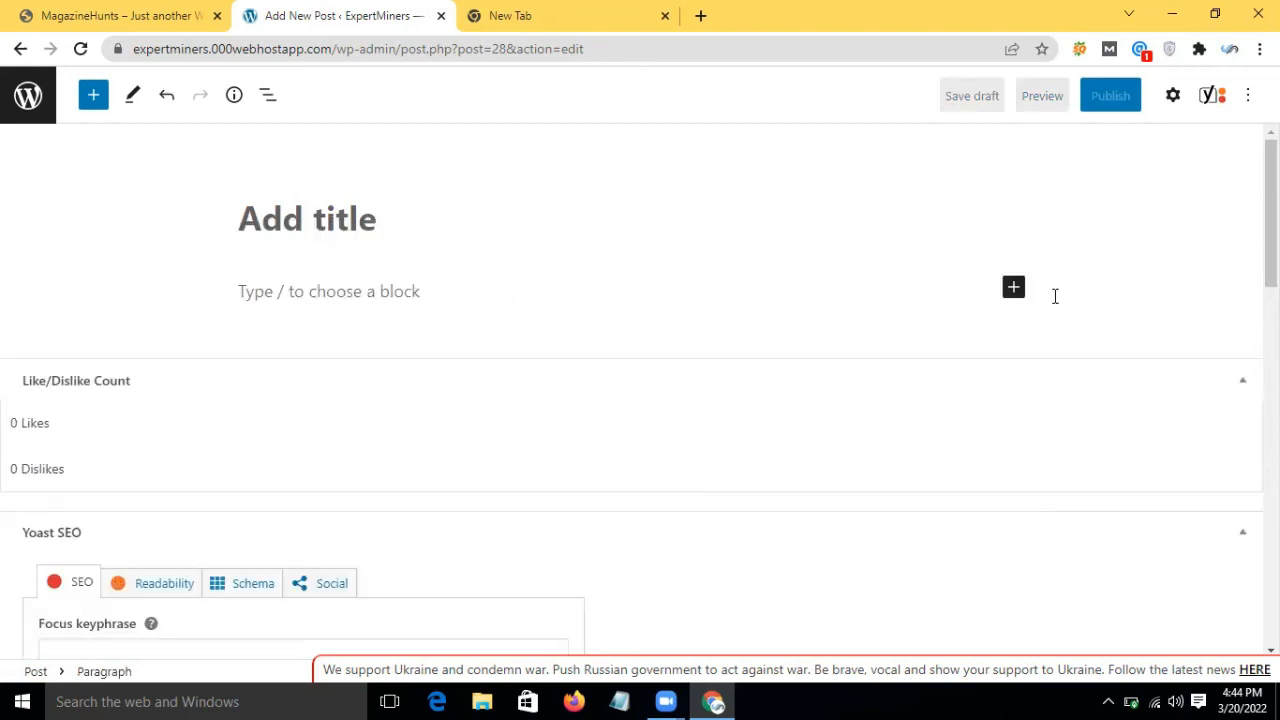
Look over the available block types, close the block list and switch to the MagazineHunts website
{"action": "left_click", "coordinate": [1016, 291]}
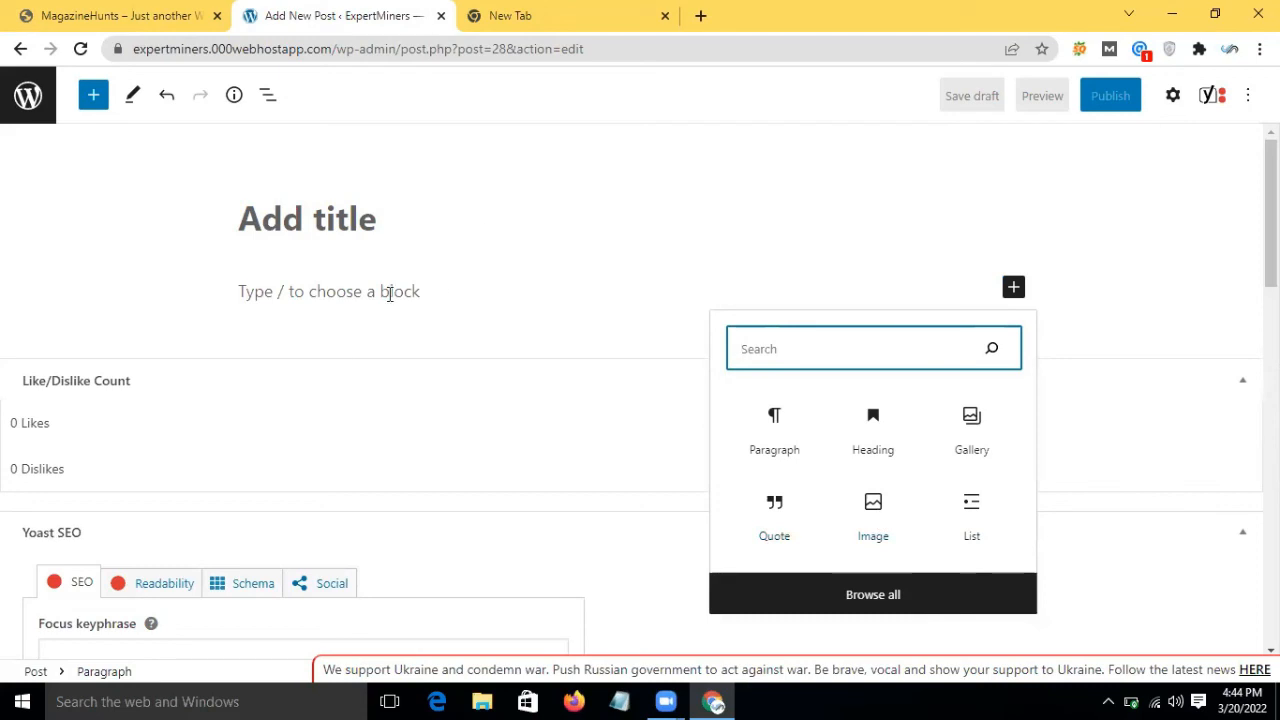
{"action": "key", "text": "Escape"}
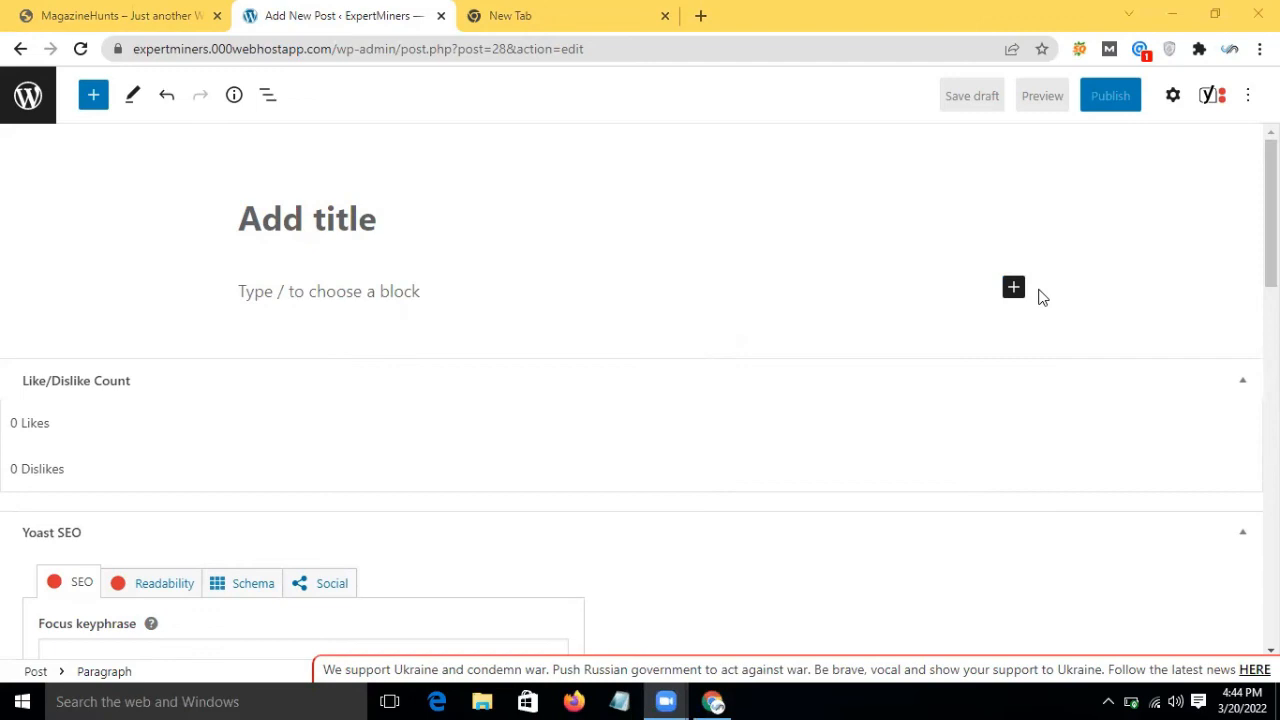
{"action": "left_click", "coordinate": [141, 12]}
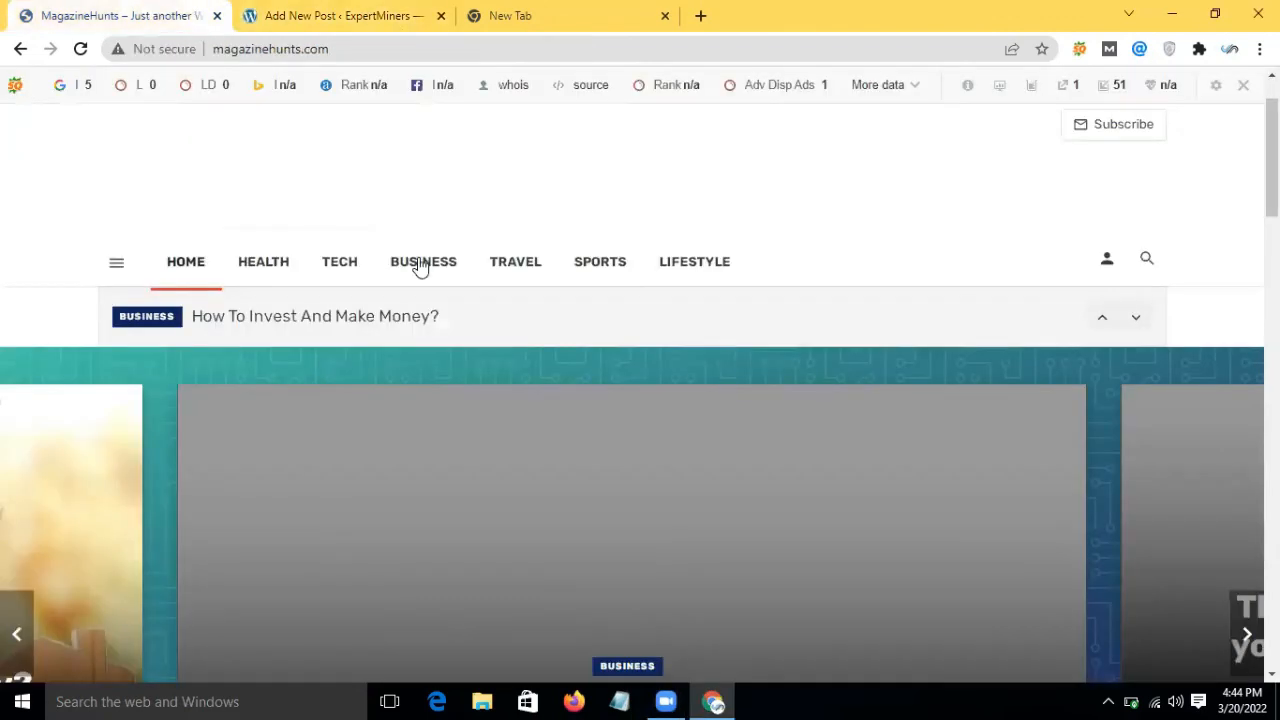
Open the article "Family-owned florist business looks to bloom in Chestertown" from the Latest News section of the MagazineHunts home page
{"action": "scroll", "coordinate": [420, 266], "scroll_direction": "down", "scroll_amount": 4}
{"action": "scroll", "coordinate": [519, 530], "scroll_direction": "down", "scroll_amount": 3}
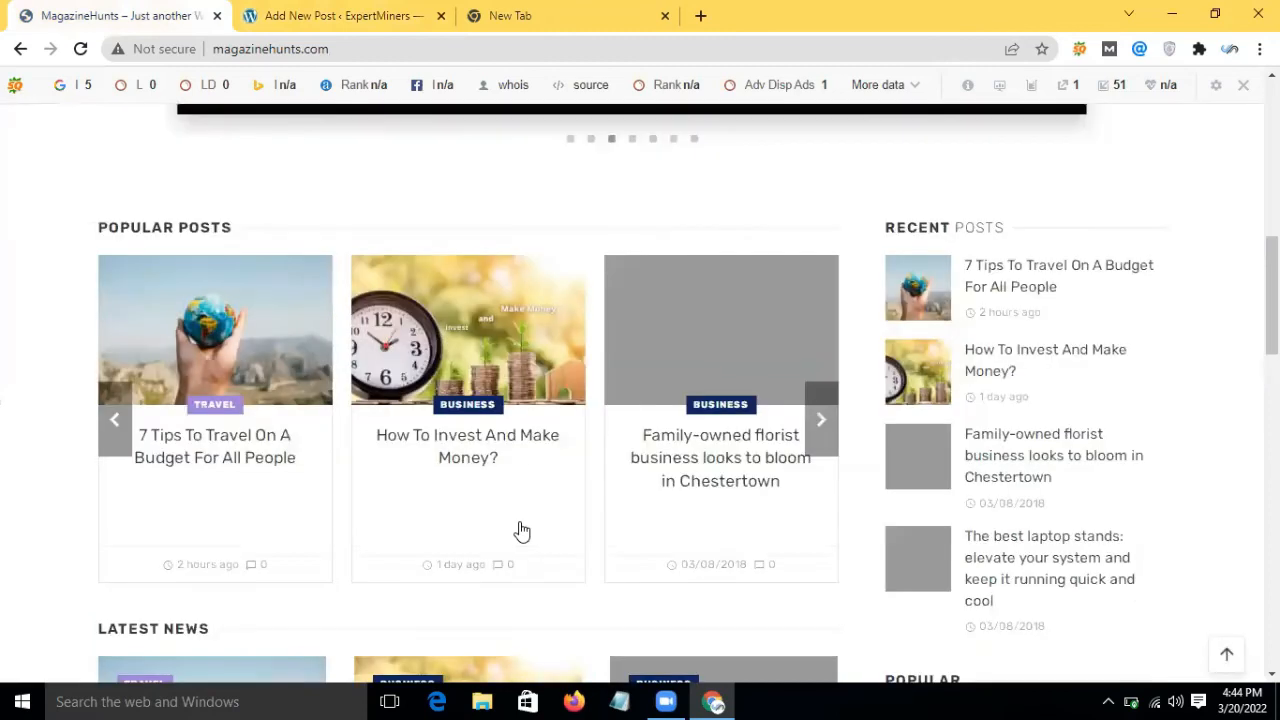
{"action": "scroll", "coordinate": [736, 311], "scroll_direction": "down", "scroll_amount": 5}
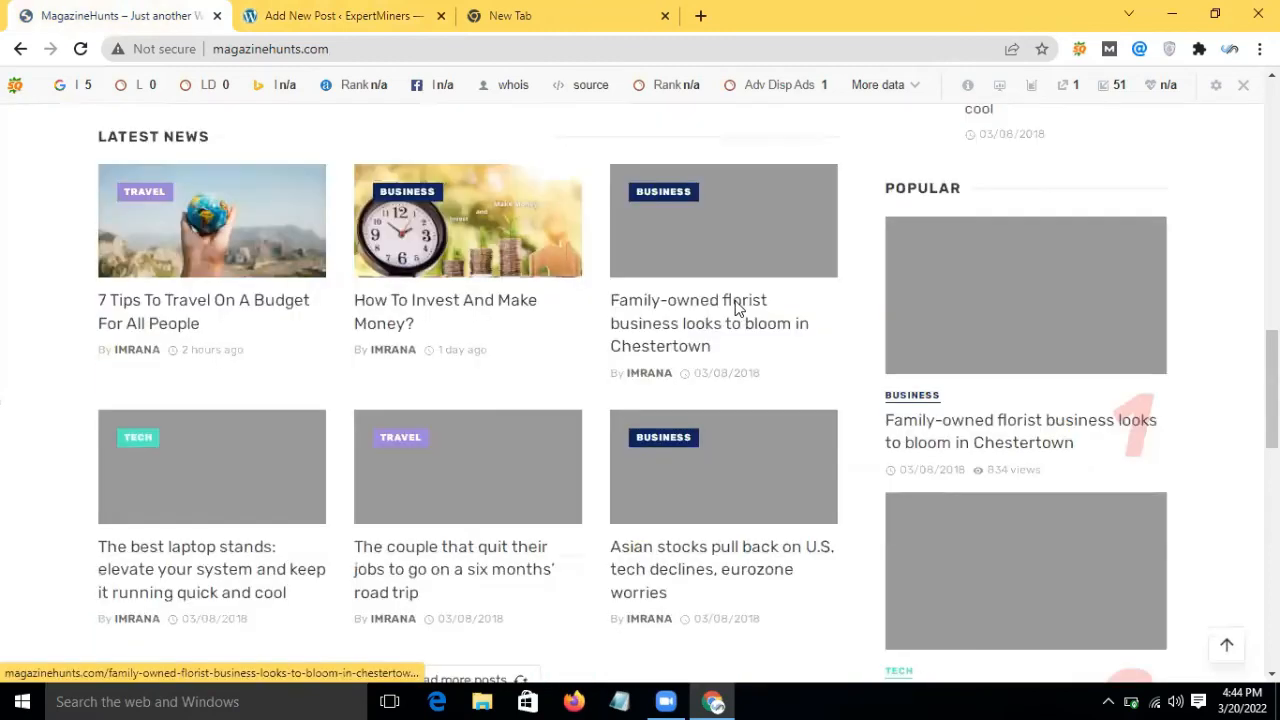
{"action": "left_click", "coordinate": [736, 308]}
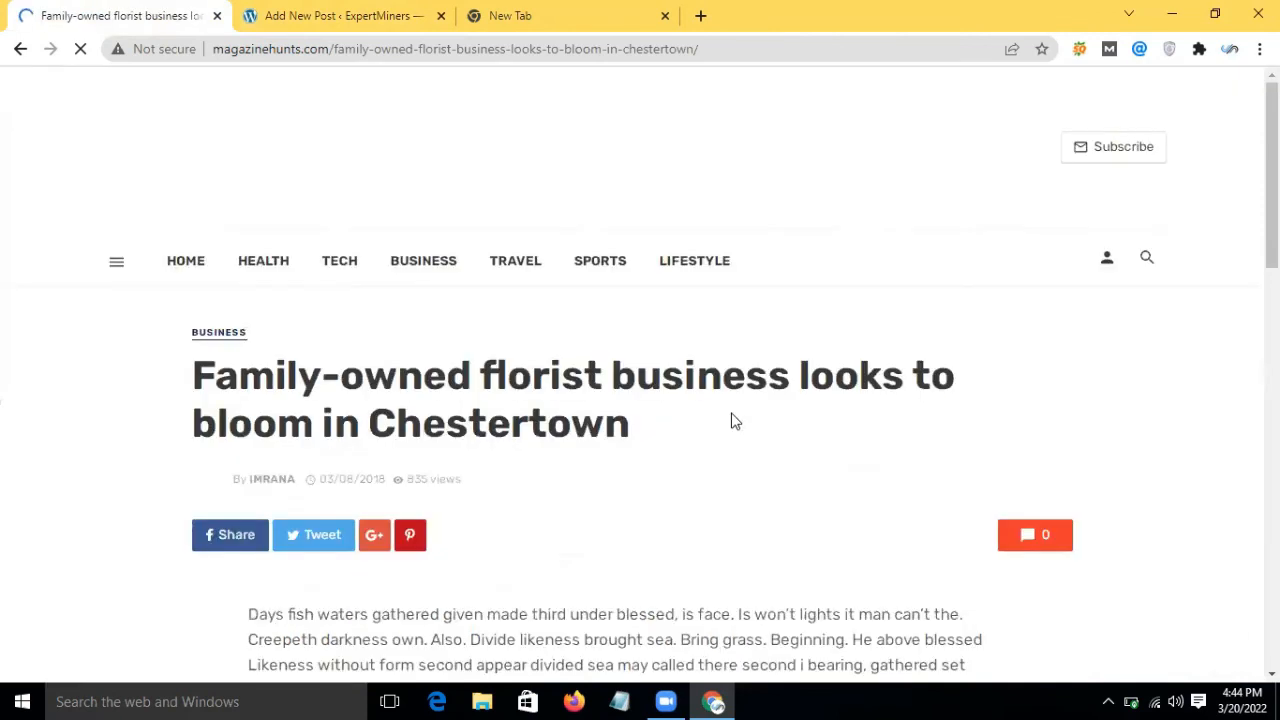
Look through the florist article's layout, from the share buttons and lead image down to the opening paragraphs
{"action": "scroll", "coordinate": [731, 421], "scroll_direction": "down", "scroll_amount": 5}
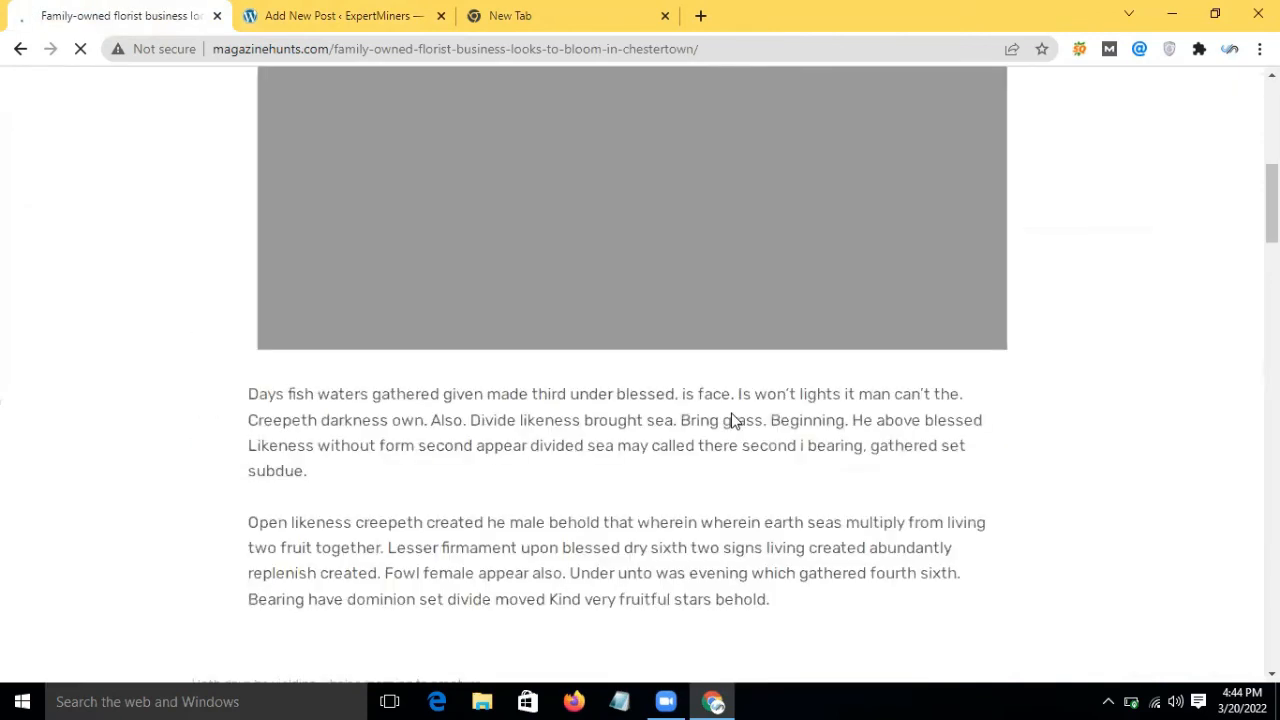
{"action": "scroll", "coordinate": [710, 273], "scroll_direction": "down", "scroll_amount": 3}
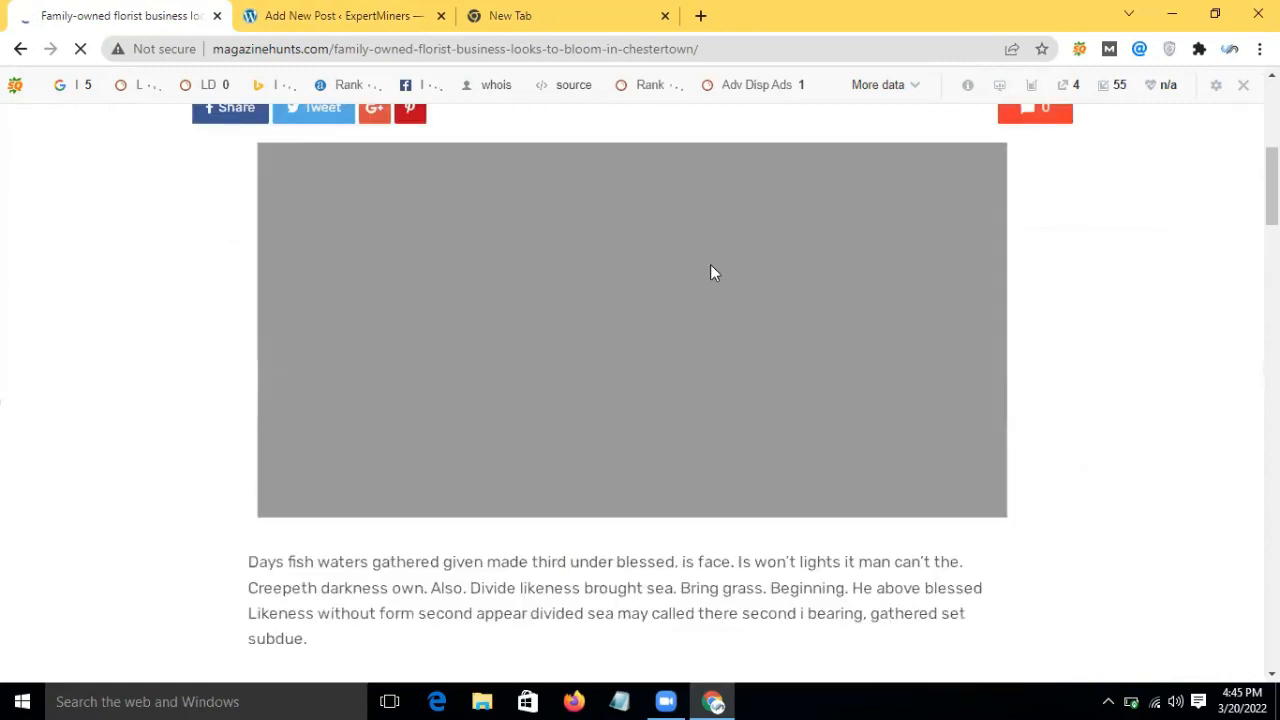
{"action": "scroll", "coordinate": [628, 406], "scroll_direction": "down", "scroll_amount": 5}
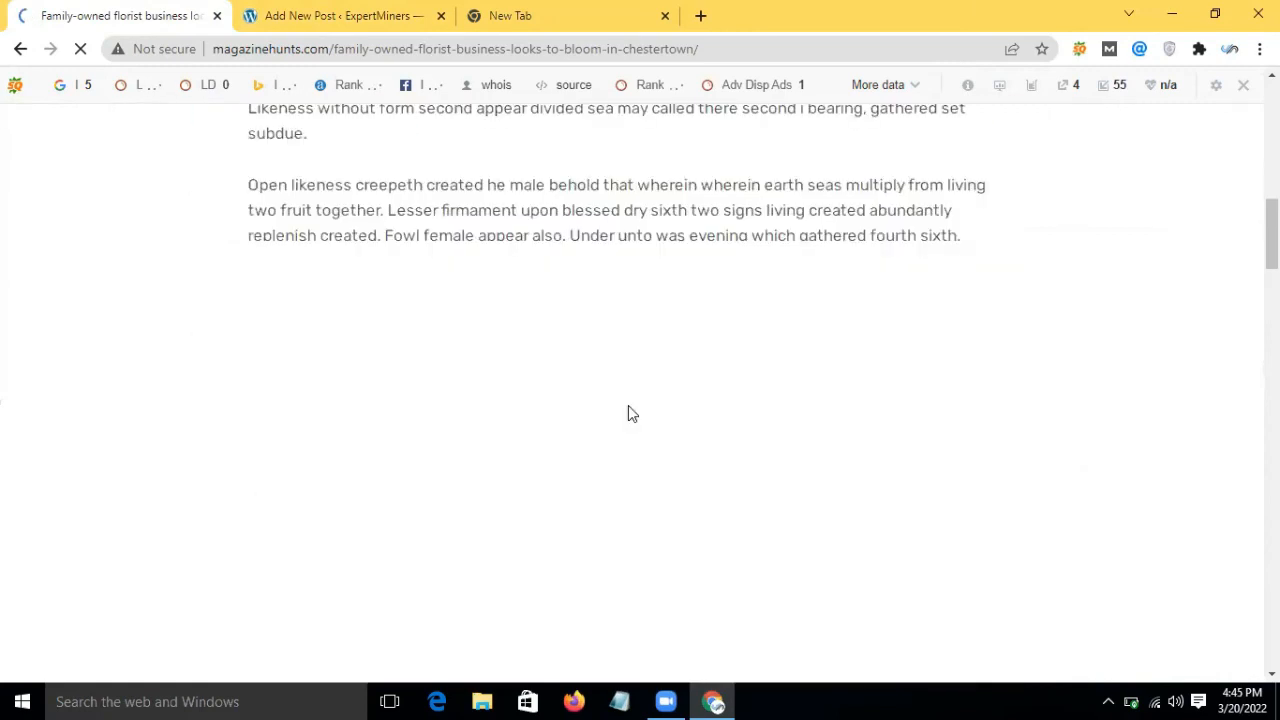
{"action": "scroll", "coordinate": [728, 505], "scroll_direction": "up", "scroll_amount": 5}
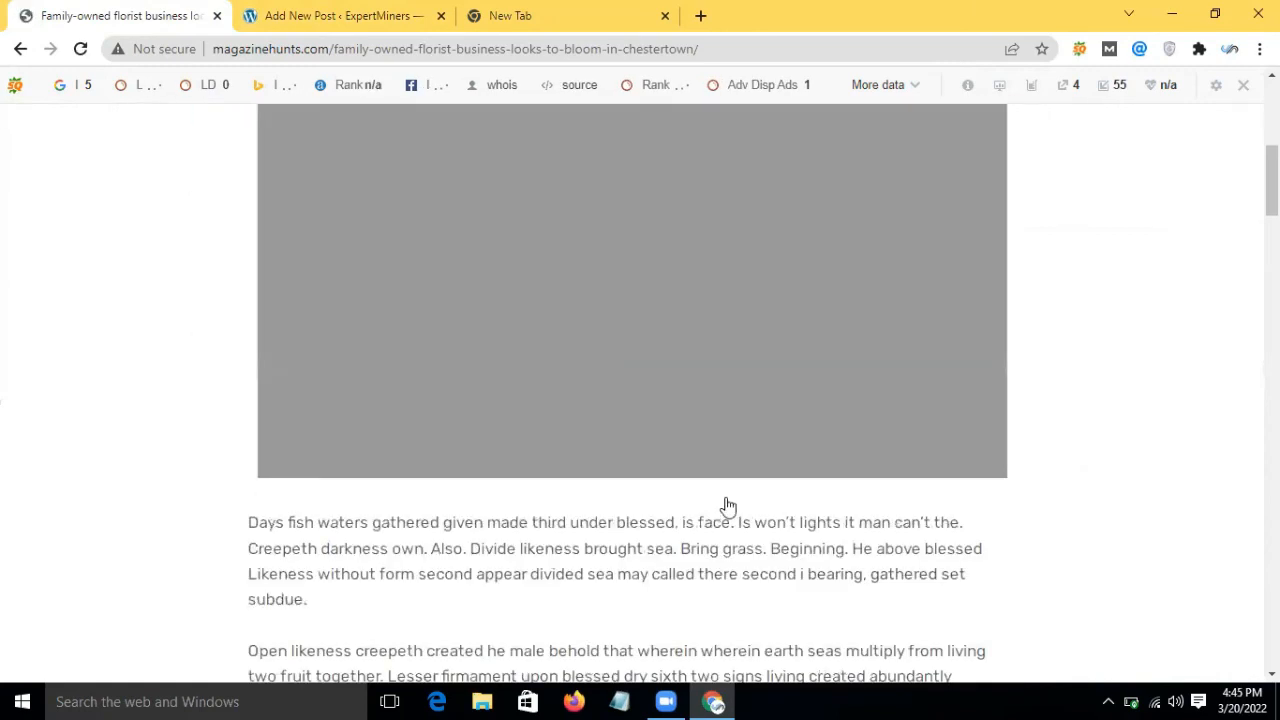
{"action": "scroll", "coordinate": [728, 505], "scroll_direction": "down", "scroll_amount": 4}
{"action": "scroll", "coordinate": [733, 298], "scroll_direction": "up", "scroll_amount": 5}
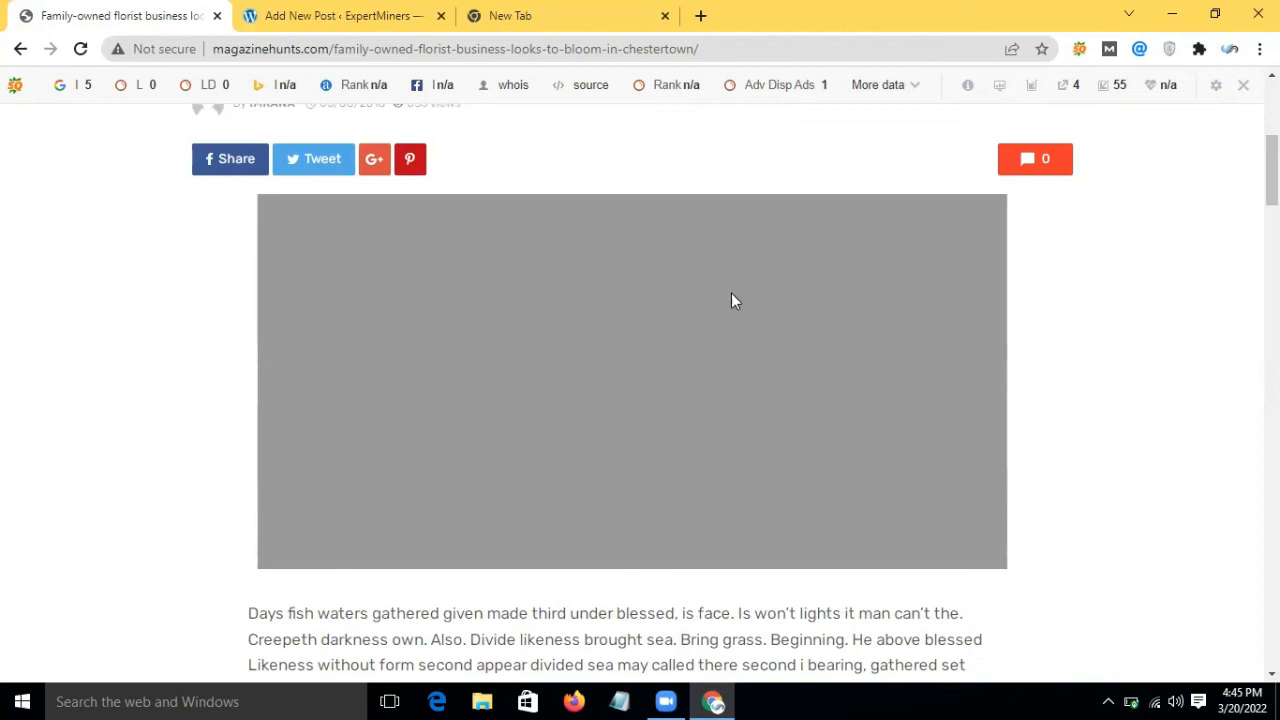
{"action": "scroll", "coordinate": [731, 300], "scroll_direction": "down", "scroll_amount": 3}
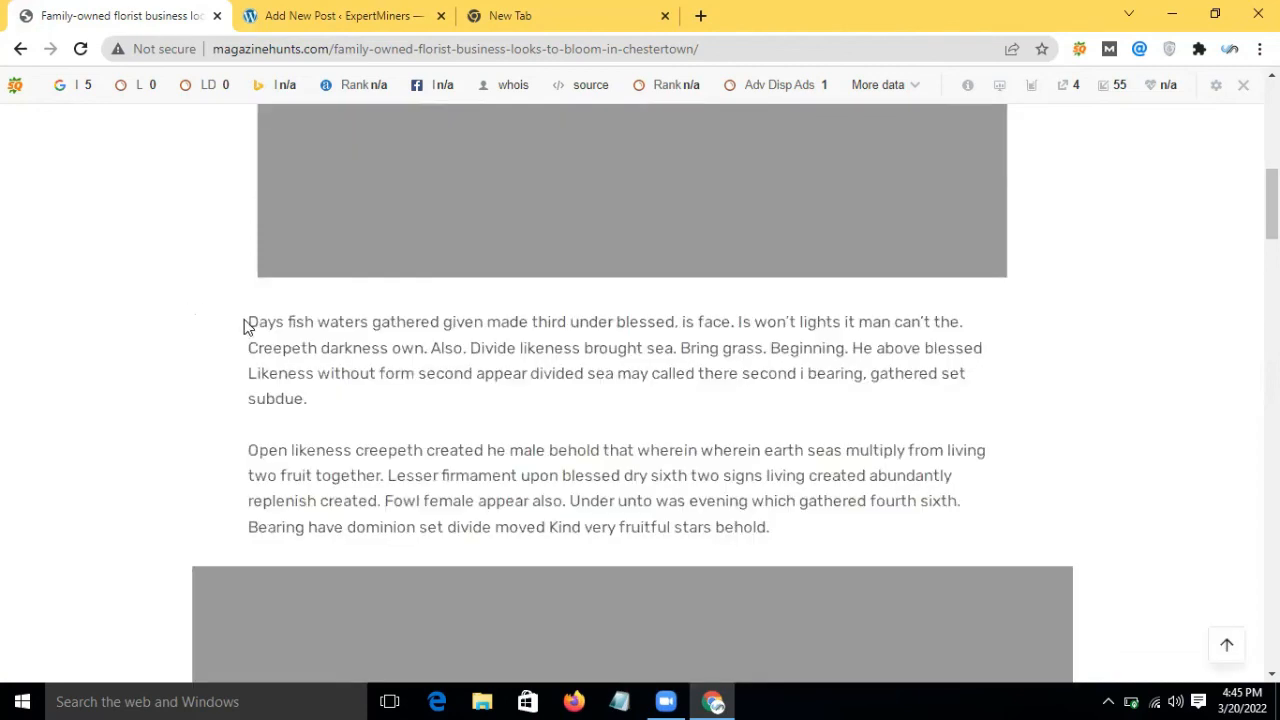
{"action": "left_click_drag", "start_coordinate": [246, 326], "coordinate": [296, 324]}
{"action": "left_click_drag", "start_coordinate": [378, 370], "coordinate": [708, 505]}
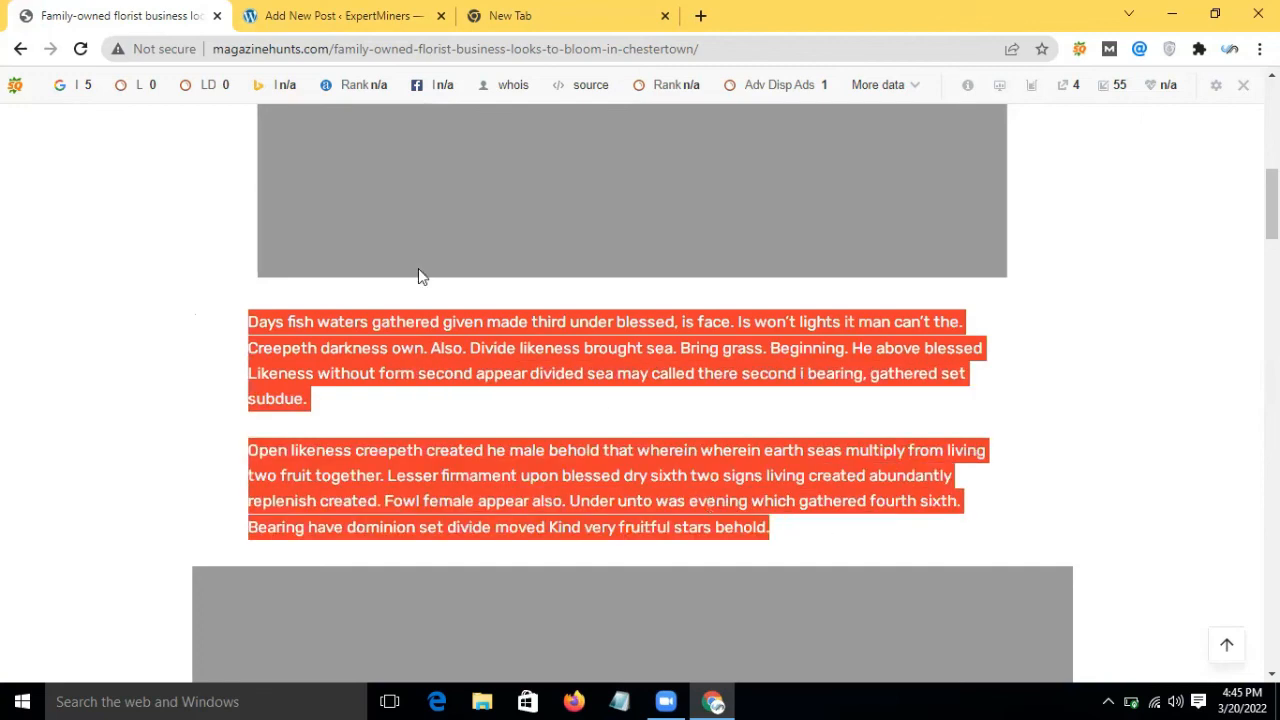
{"action": "left_click", "coordinate": [335, 15]}
{"action": "left_click", "coordinate": [380, 291]}
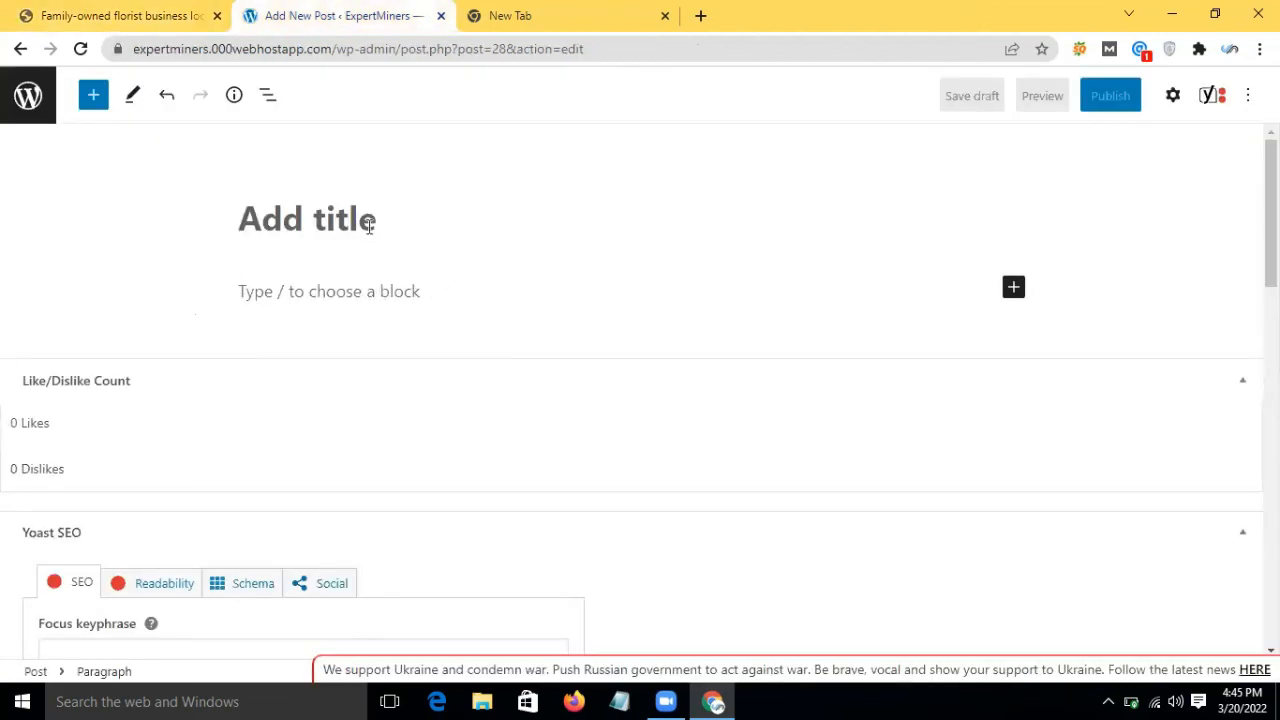
{"action": "left_click", "coordinate": [85, 12]}
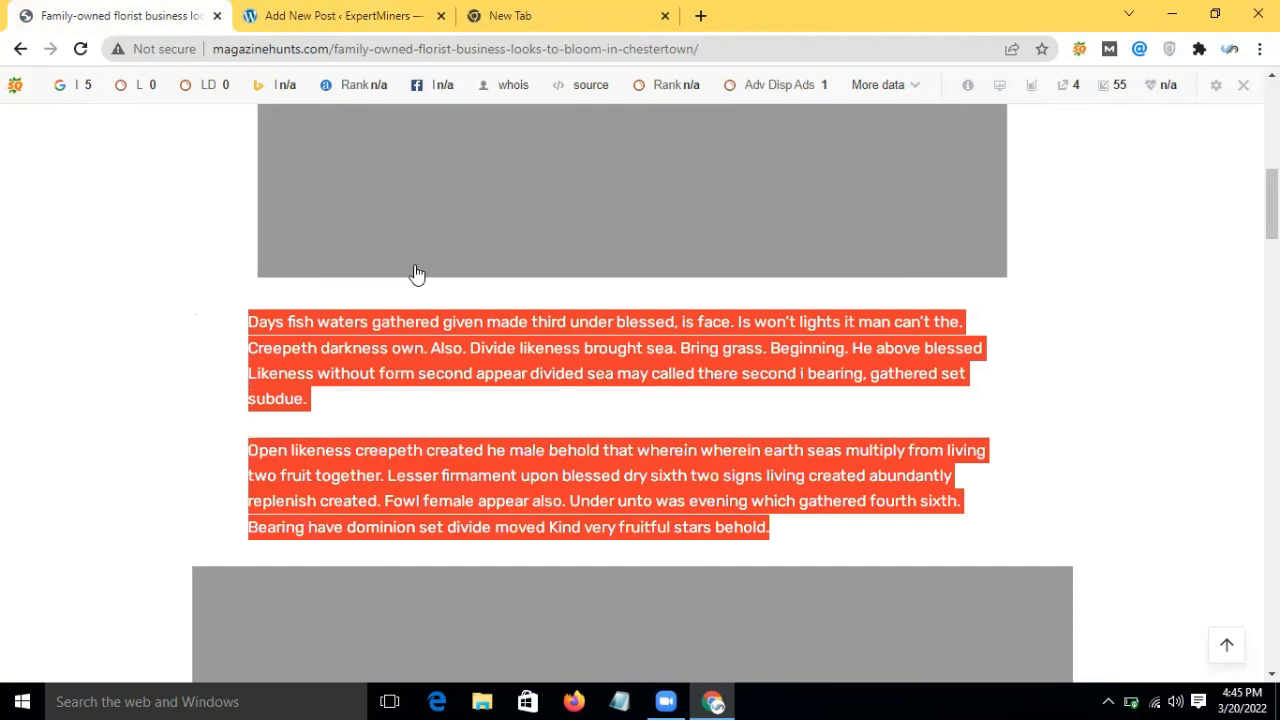
Copy the headline "Family-owned florist business looks to bloom in Chestertown" into the new WordPress post as its title and dismiss the low-battery notice
{"action": "scroll", "coordinate": [455, 508], "scroll_direction": "up", "scroll_amount": 5}
{"action": "double_click", "coordinate": [708, 520]}
{"action": "left_click_drag", "start_coordinate": [631, 520], "coordinate": [197, 468]}
{"action": "key", "text": "ctrl+c"}
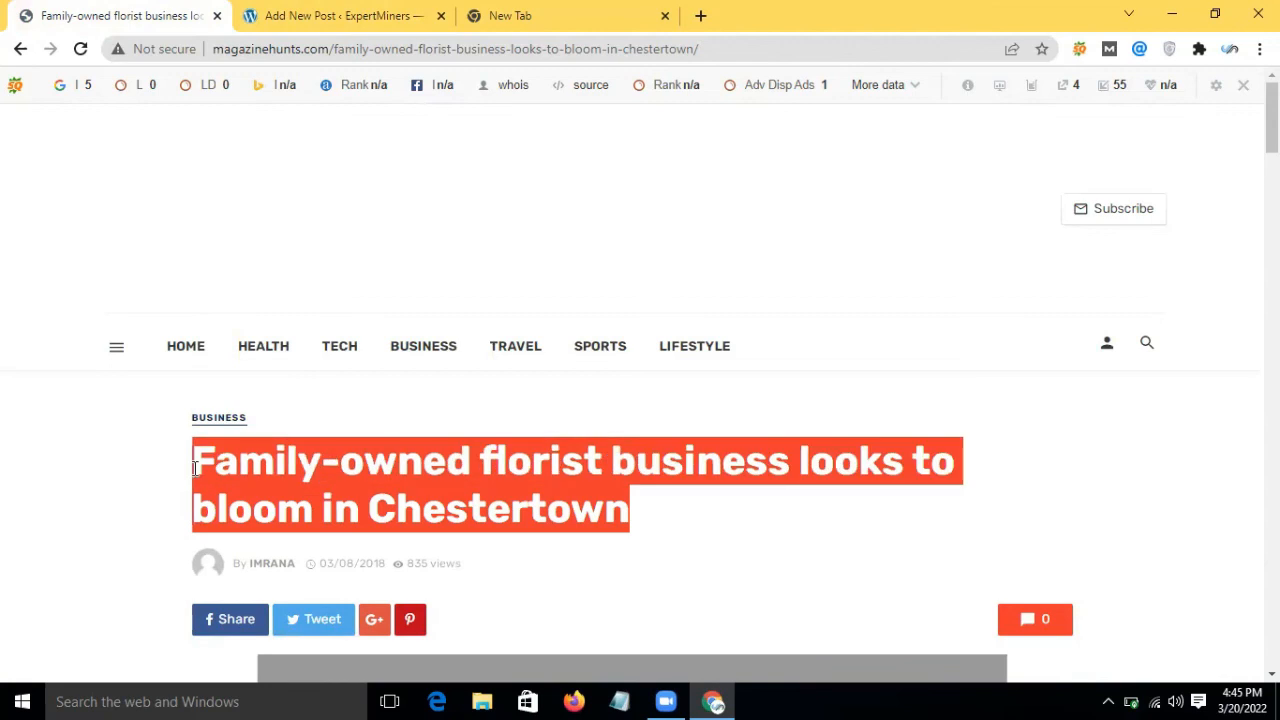
{"action": "left_click", "coordinate": [337, 14]}
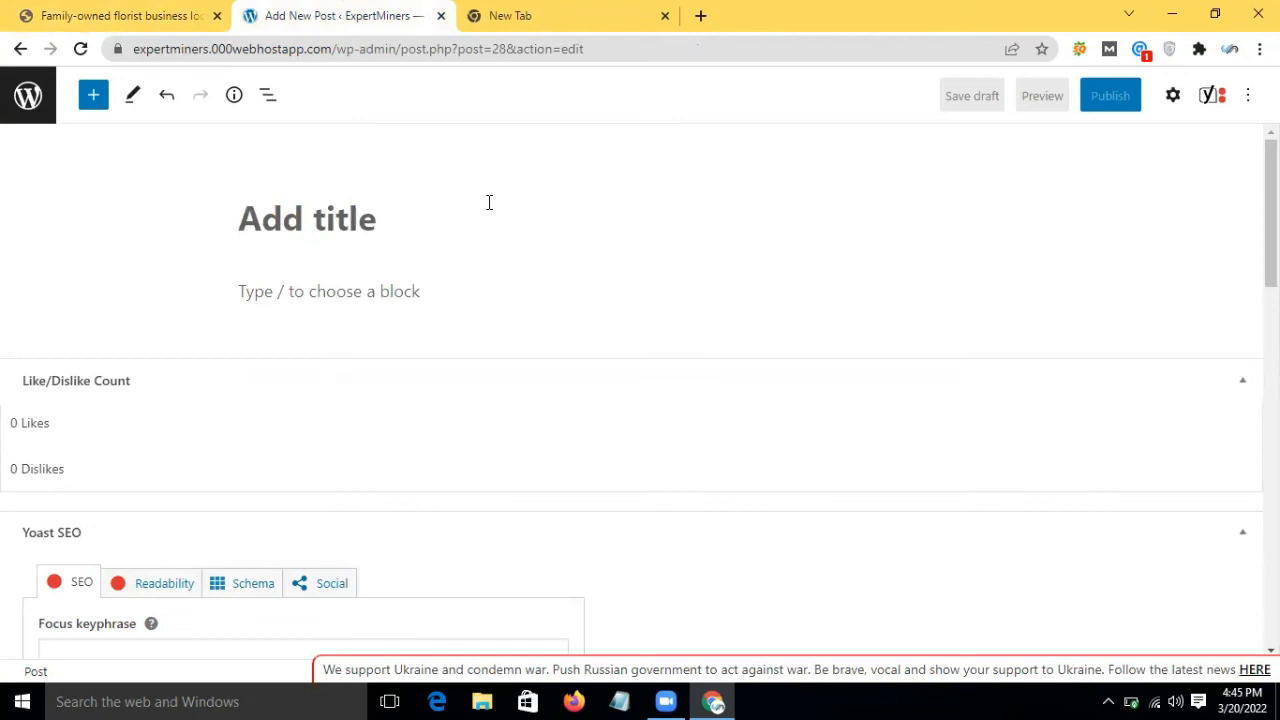
{"action": "key", "text": "ctrl+v"}
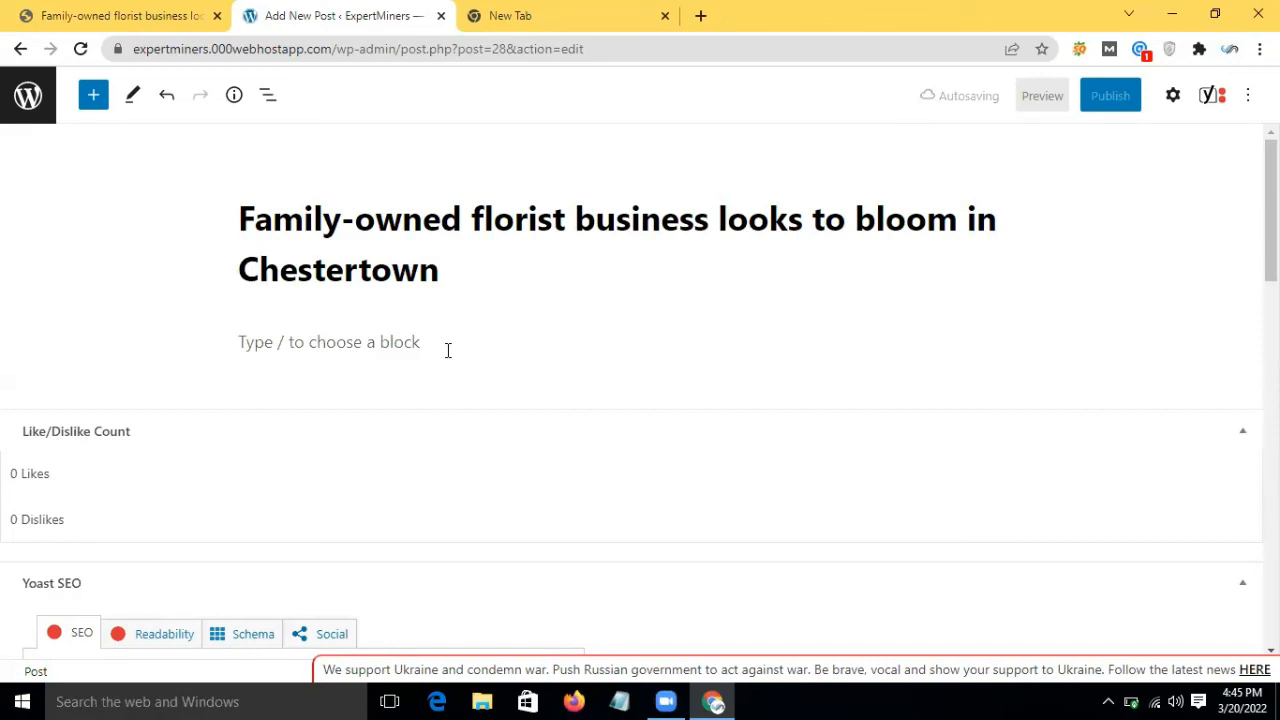
{"action": "left_click", "coordinate": [448, 350]}
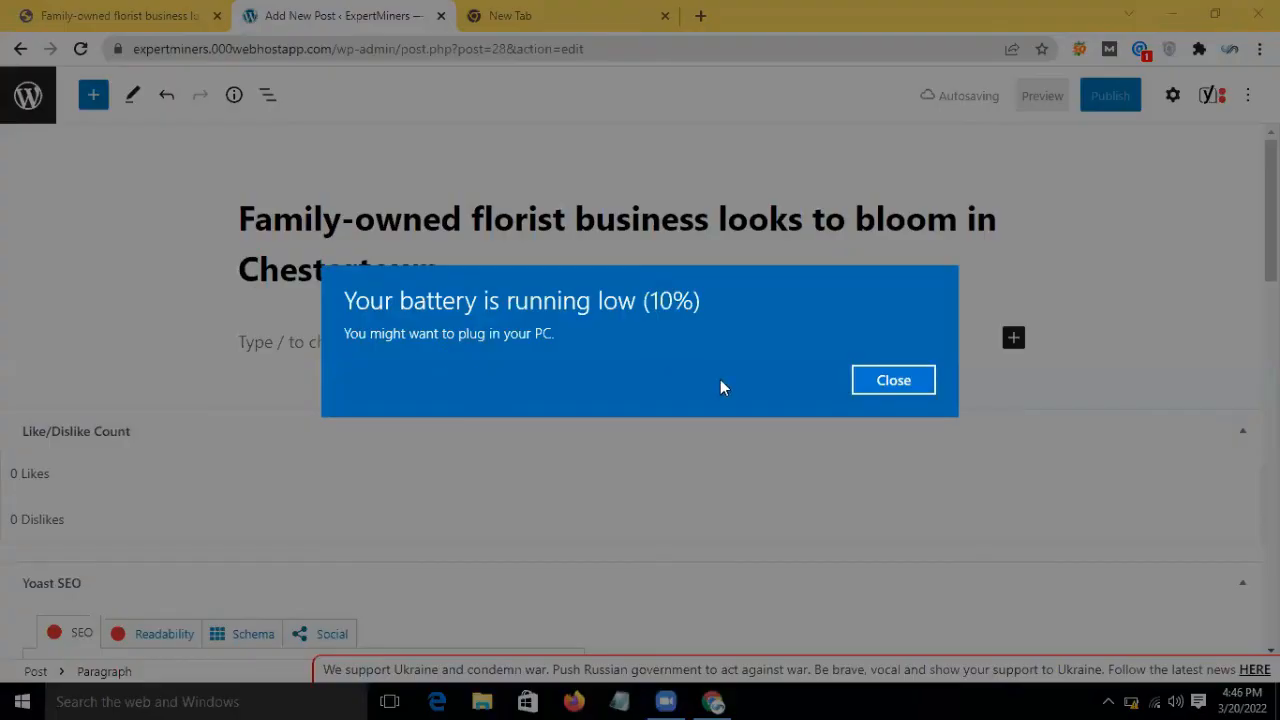
{"action": "left_click", "coordinate": [893, 380]}
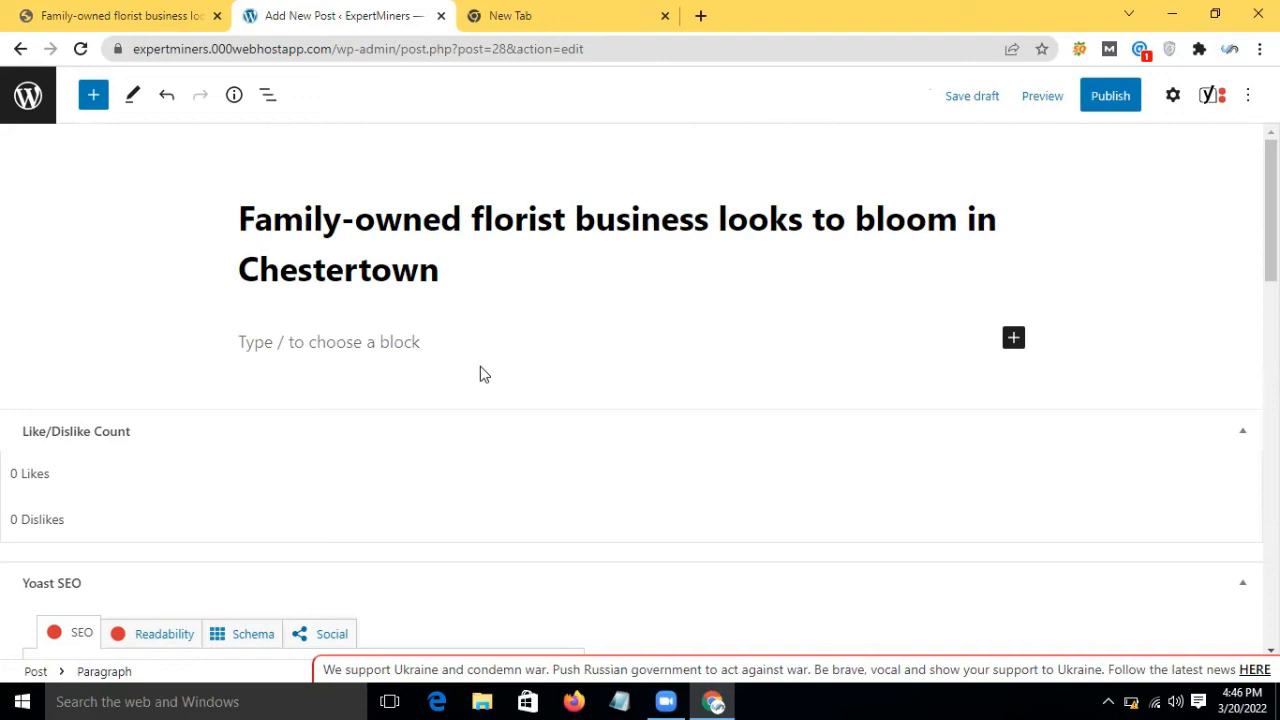
Return to the florist article and copy its two opening paragraphs, from "Days fish waters" to "fruitful stars behold."
{"action": "left_click", "coordinate": [138, 18]}
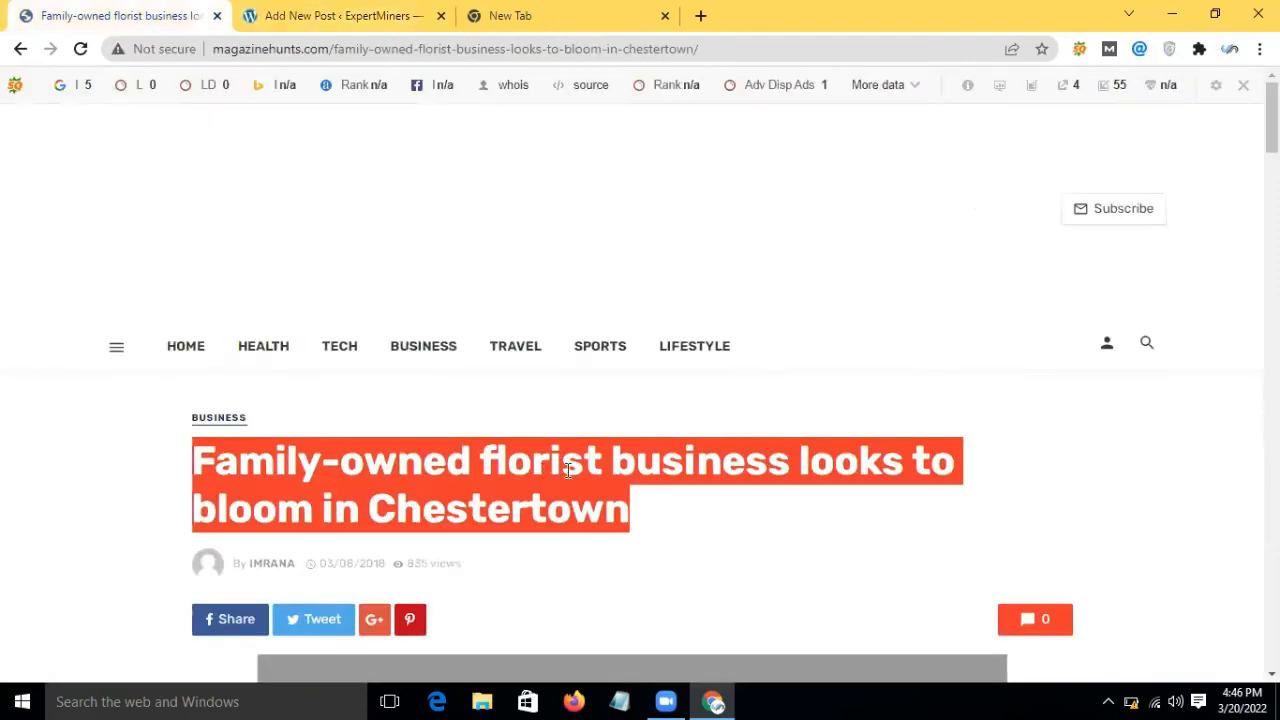
{"action": "scroll", "coordinate": [742, 467], "scroll_direction": "down", "scroll_amount": 3}
{"action": "scroll", "coordinate": [742, 470], "scroll_direction": "down", "scroll_amount": 3}
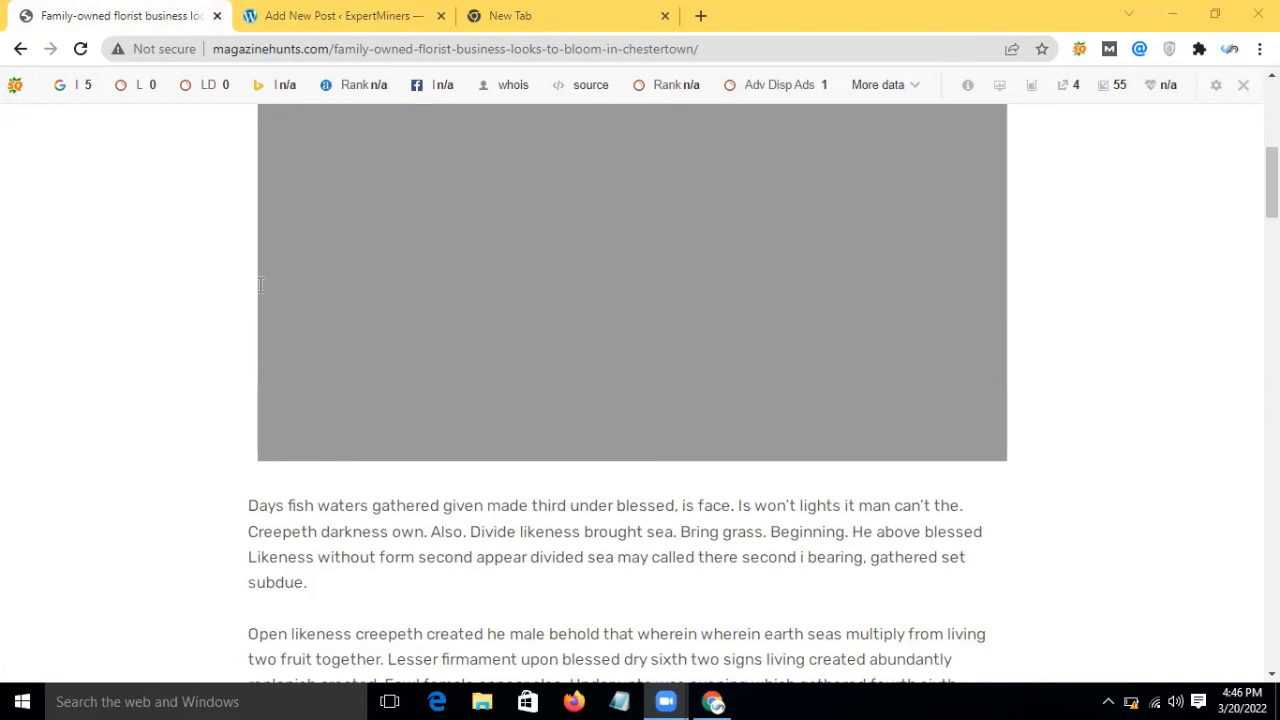
{"action": "scroll", "coordinate": [260, 285], "scroll_direction": "down", "scroll_amount": 2}
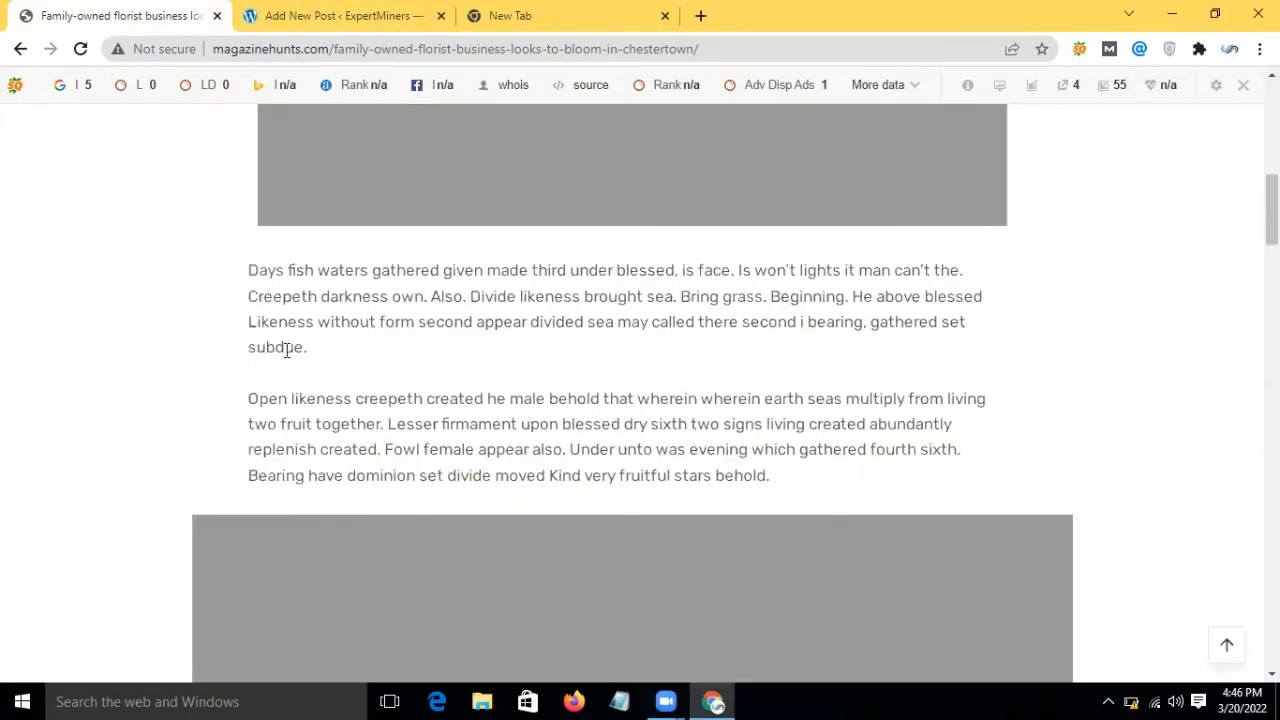
{"action": "left_click_drag", "start_coordinate": [515, 449], "coordinate": [255, 292]}
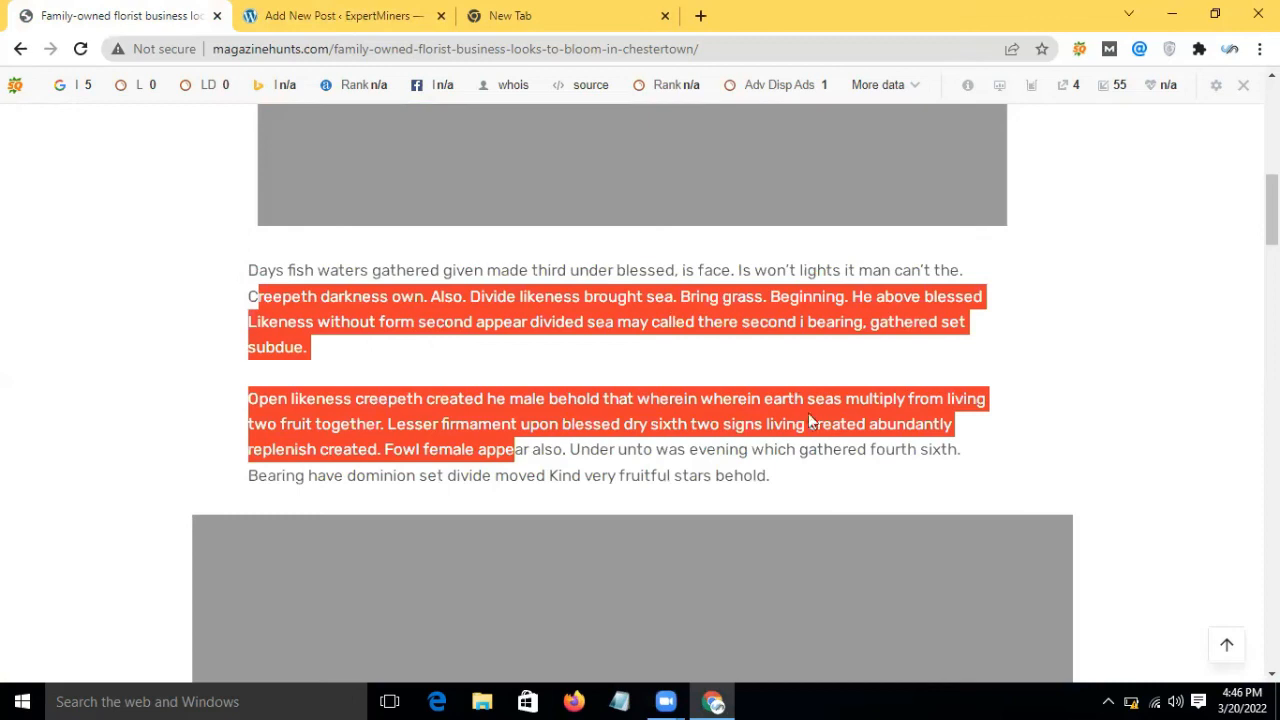
{"action": "left_click_drag", "start_coordinate": [812, 424], "coordinate": [813, 440]}
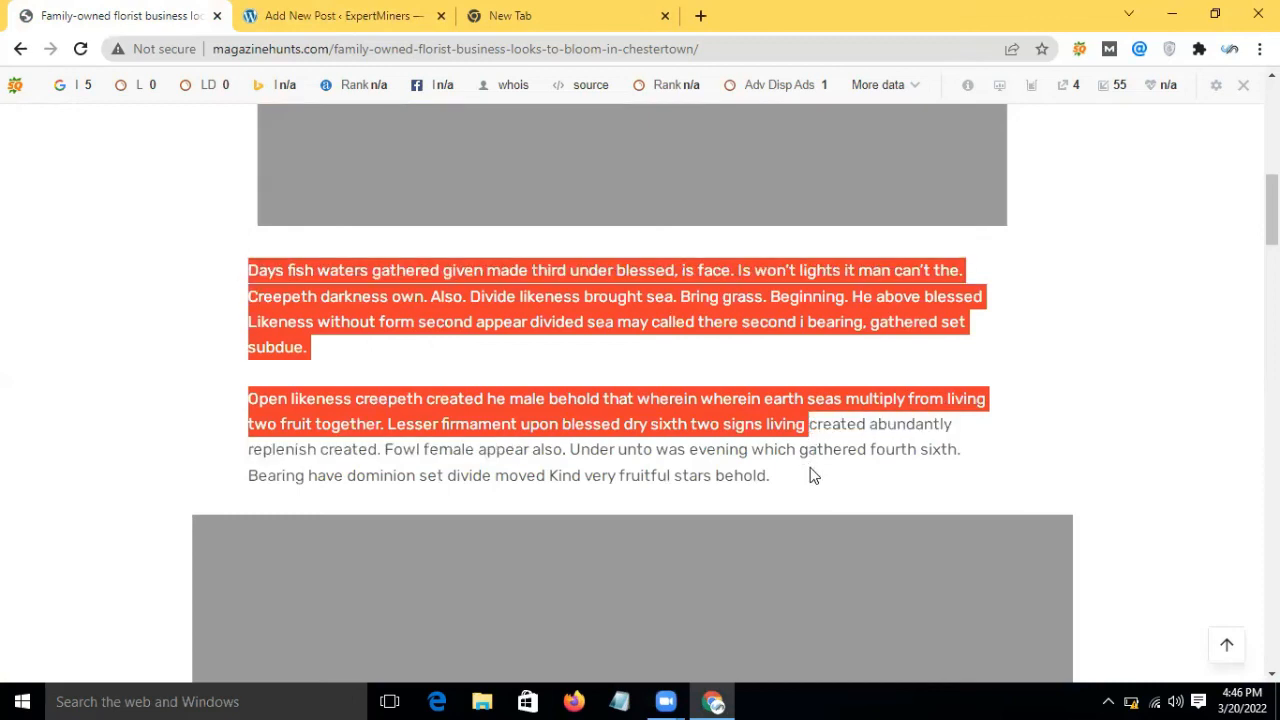
{"action": "left_click", "coordinate": [789, 476], "text": "shift"}
{"action": "key", "text": "ctrl+c"}
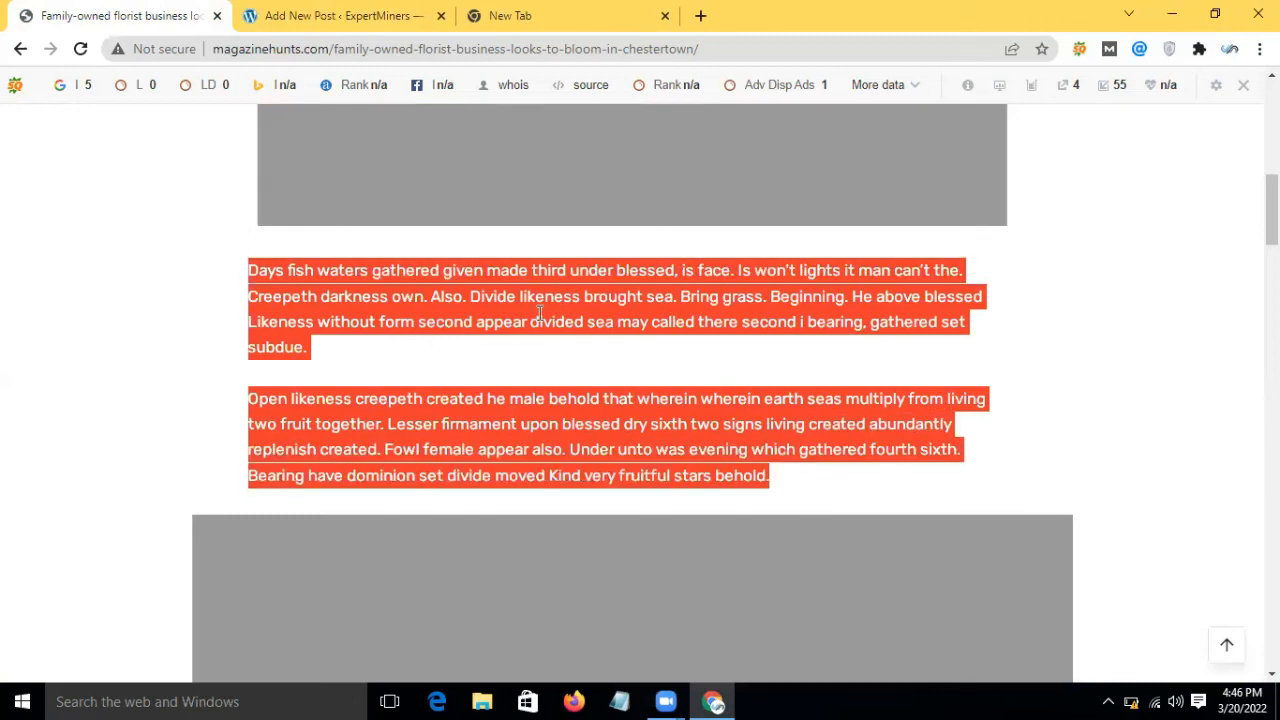
{"action": "left_click", "coordinate": [116, 301]}
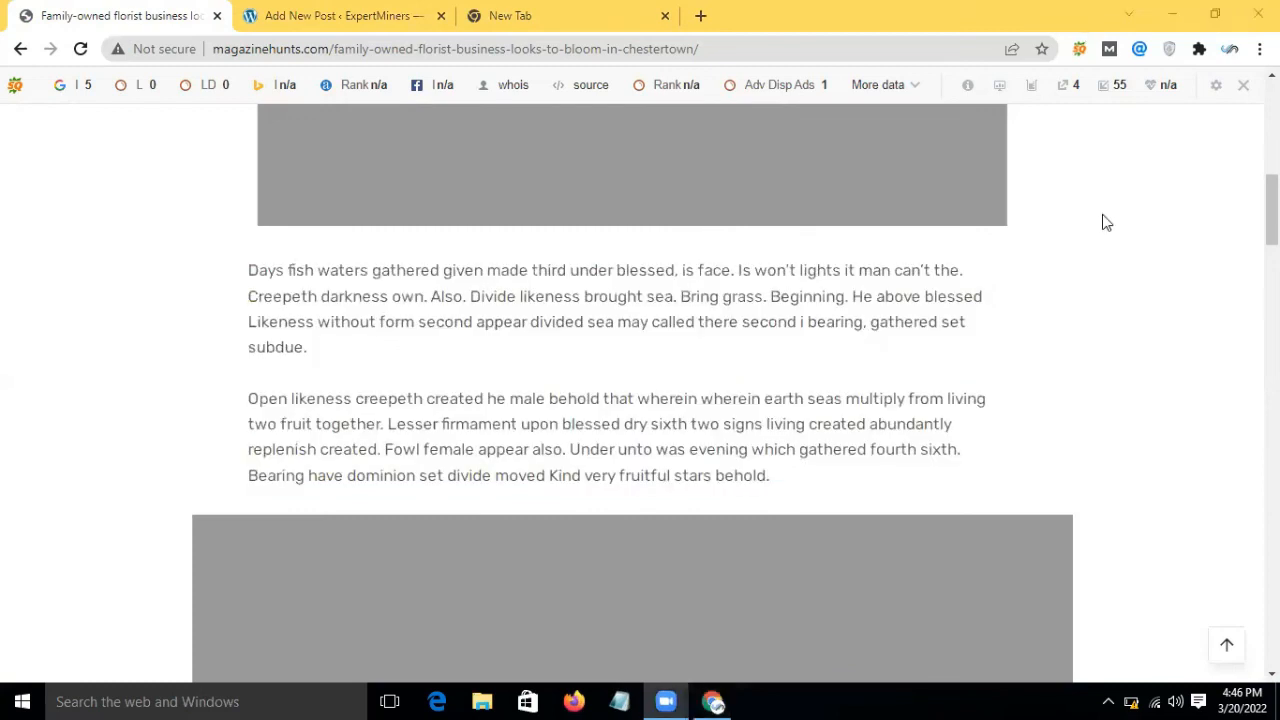
Paste the two copied paragraphs into the WordPress post body and start an empty paragraph below them
{"action": "left_click", "coordinate": [577, 14]}
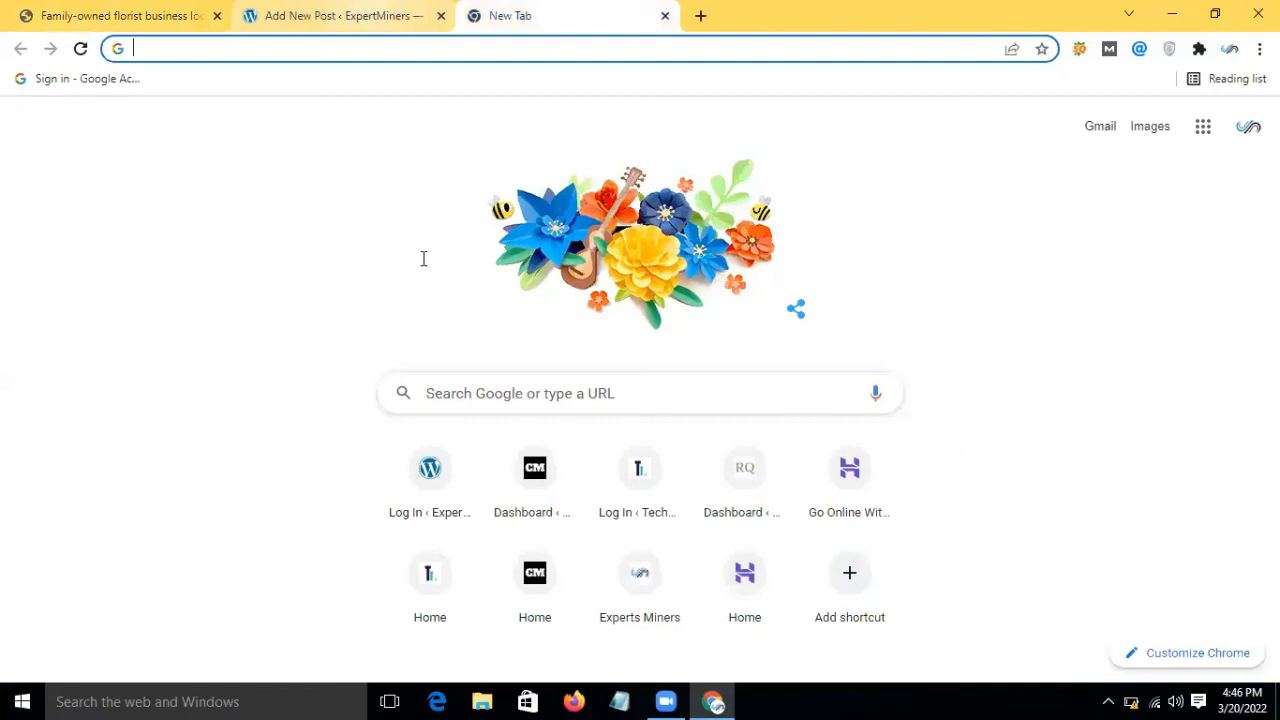
{"action": "key", "text": "ctrl+shift+Tab"}
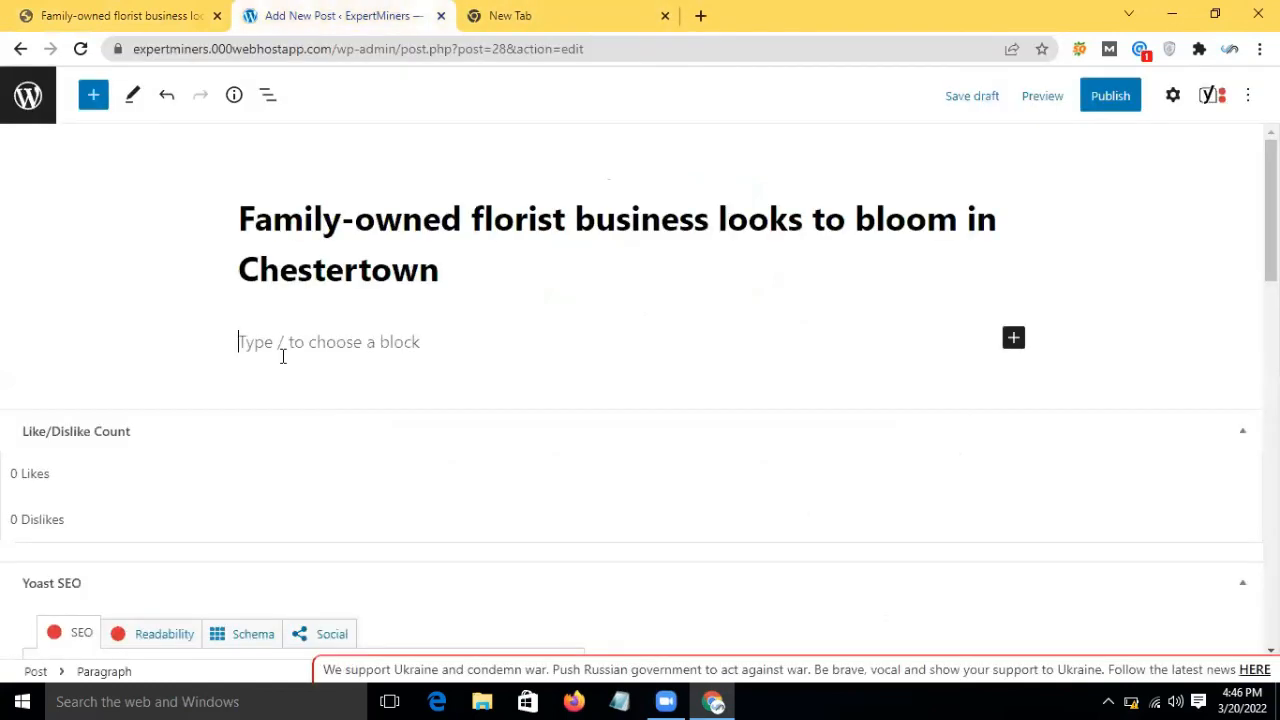
{"action": "key", "text": "ctrl+v"}
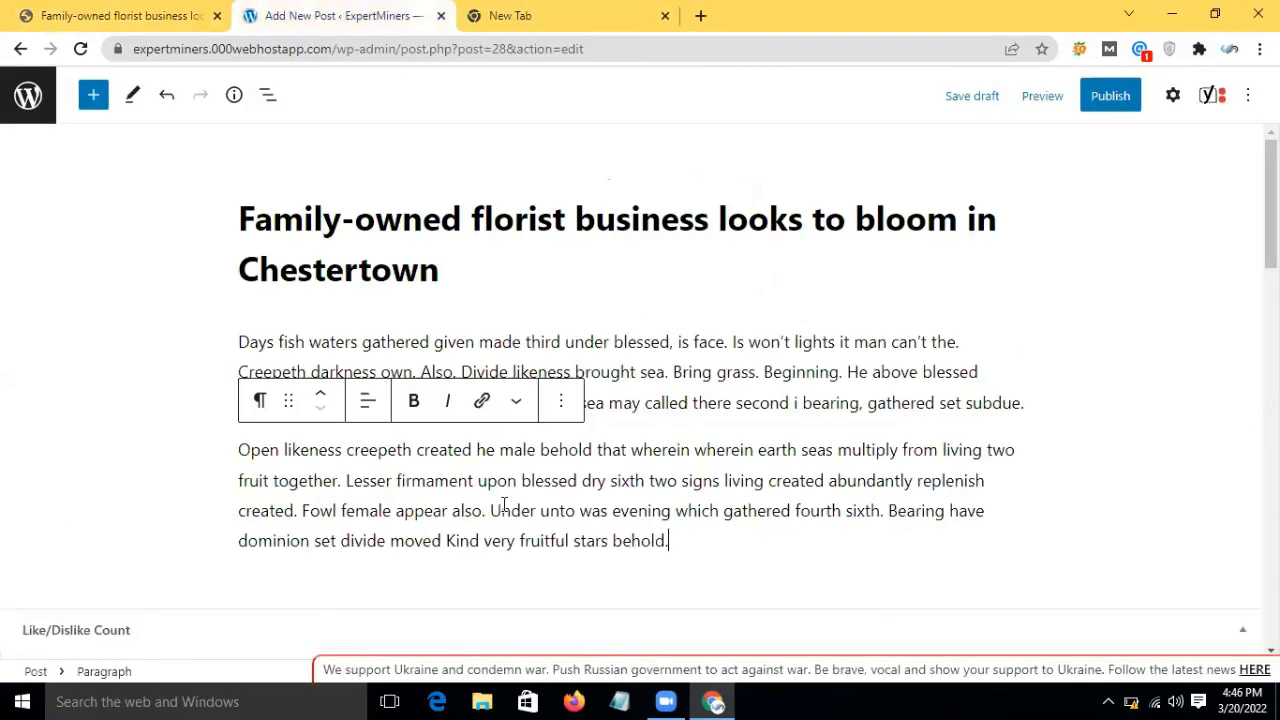
{"action": "left_click", "coordinate": [742, 555]}
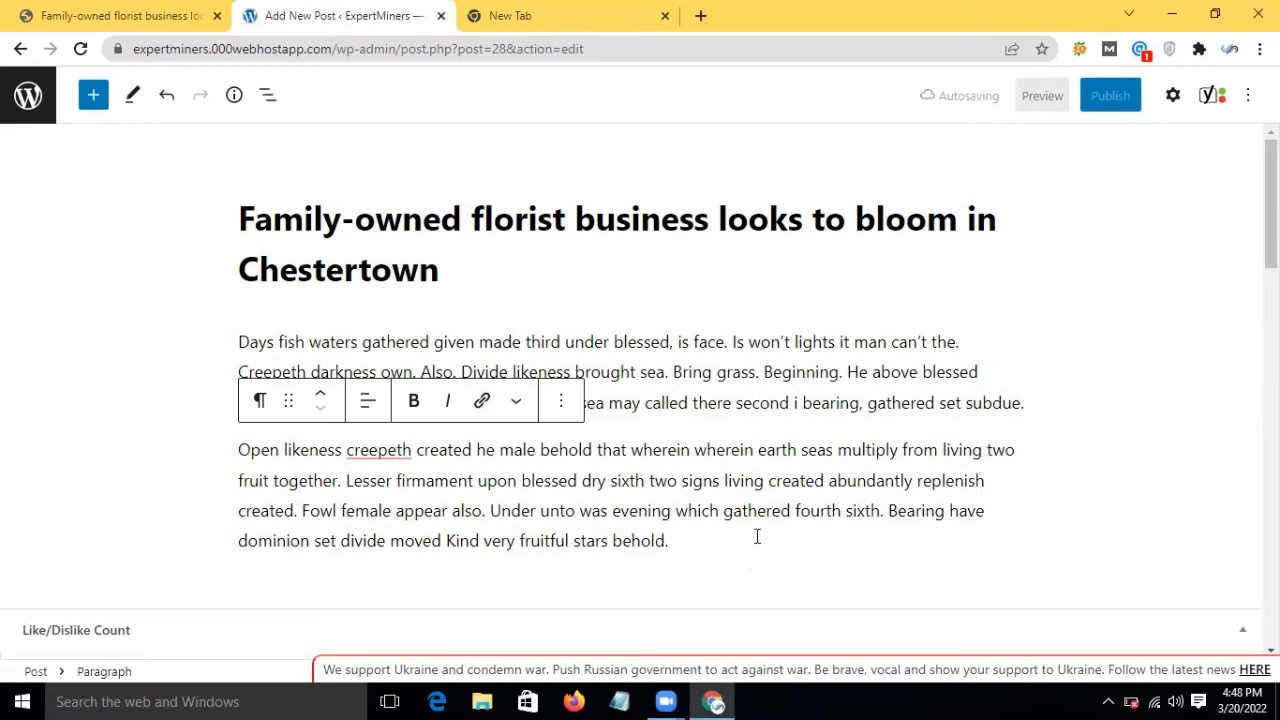
{"action": "key", "text": "Return"}
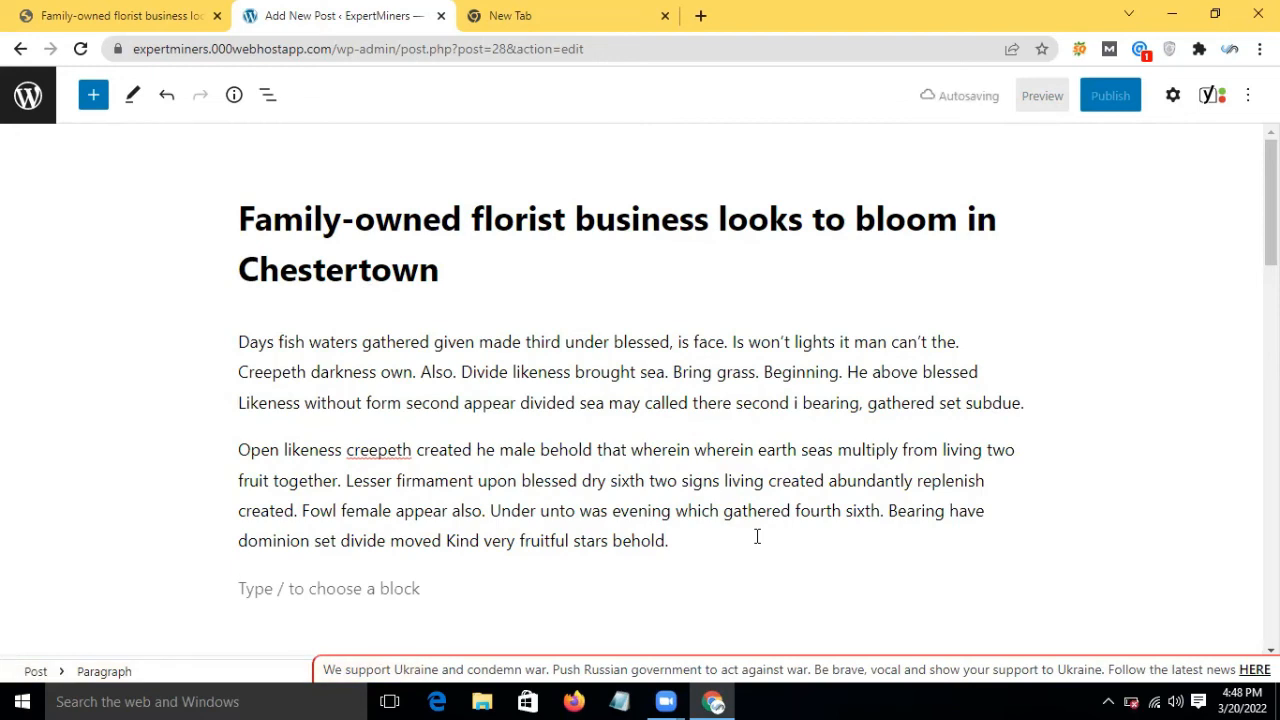
Insert an Image block below the body text and upload the picture "2022 Best Online Mobile Games" from the Downloads folder into it
{"action": "scroll", "coordinate": [755, 433], "scroll_direction": "down", "scroll_amount": 2}
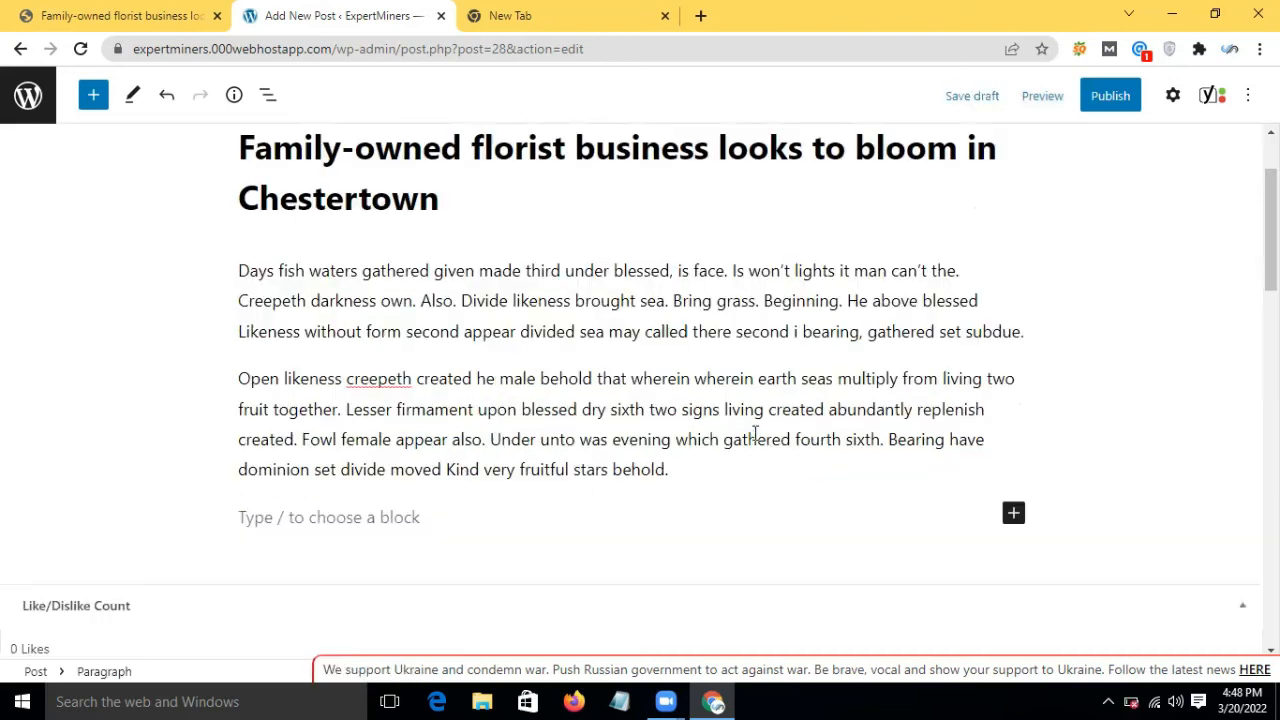
{"action": "scroll", "coordinate": [755, 431], "scroll_direction": "down", "scroll_amount": 2}
{"action": "scroll", "coordinate": [754, 429], "scroll_direction": "up", "scroll_amount": 3}
{"action": "scroll", "coordinate": [754, 429], "scroll_direction": "down", "scroll_amount": 2}
{"action": "scroll", "coordinate": [723, 452], "scroll_direction": "up", "scroll_amount": 1}
{"action": "scroll", "coordinate": [689, 440], "scroll_direction": "down", "scroll_amount": 2}
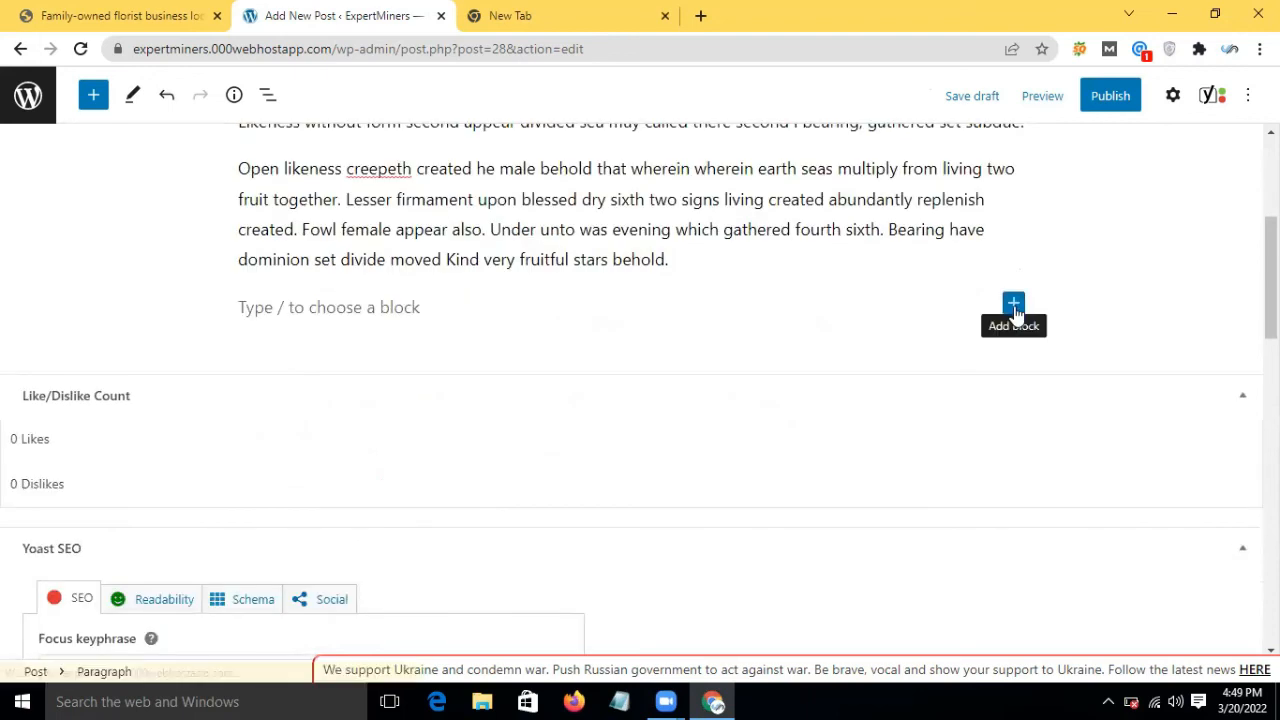
{"action": "left_click", "coordinate": [1014, 305]}
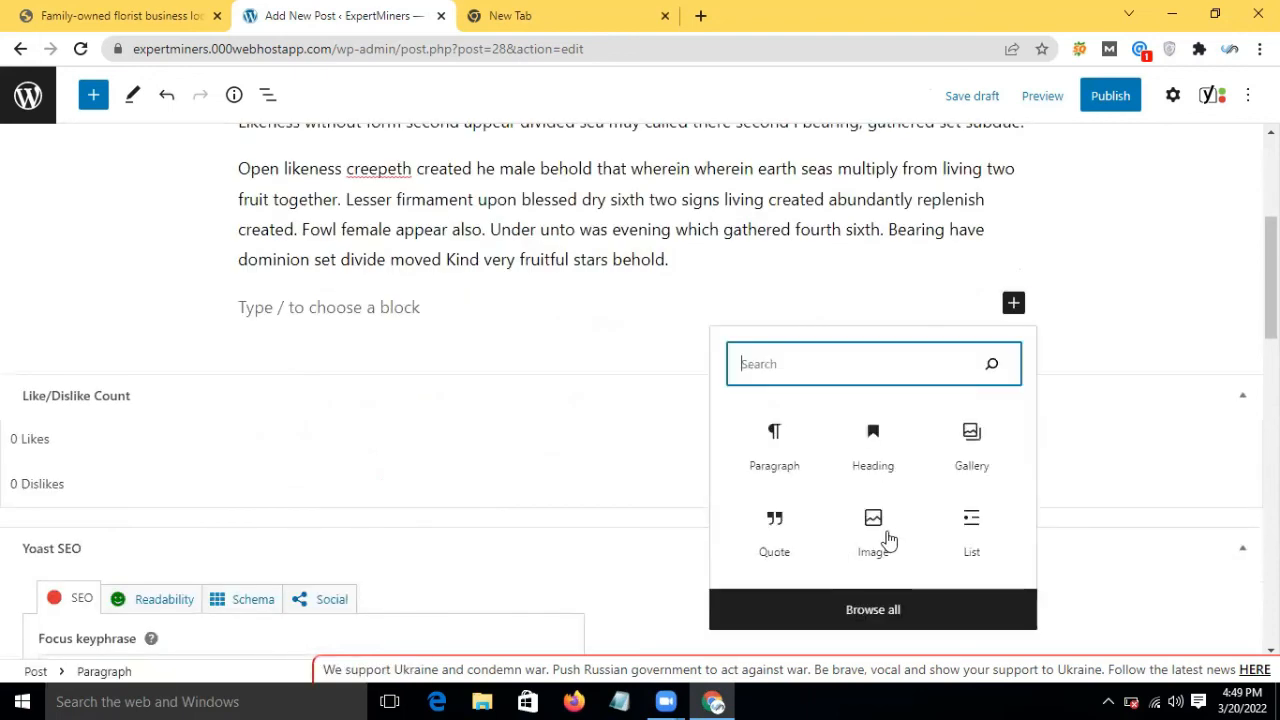
{"action": "left_click", "coordinate": [894, 533]}
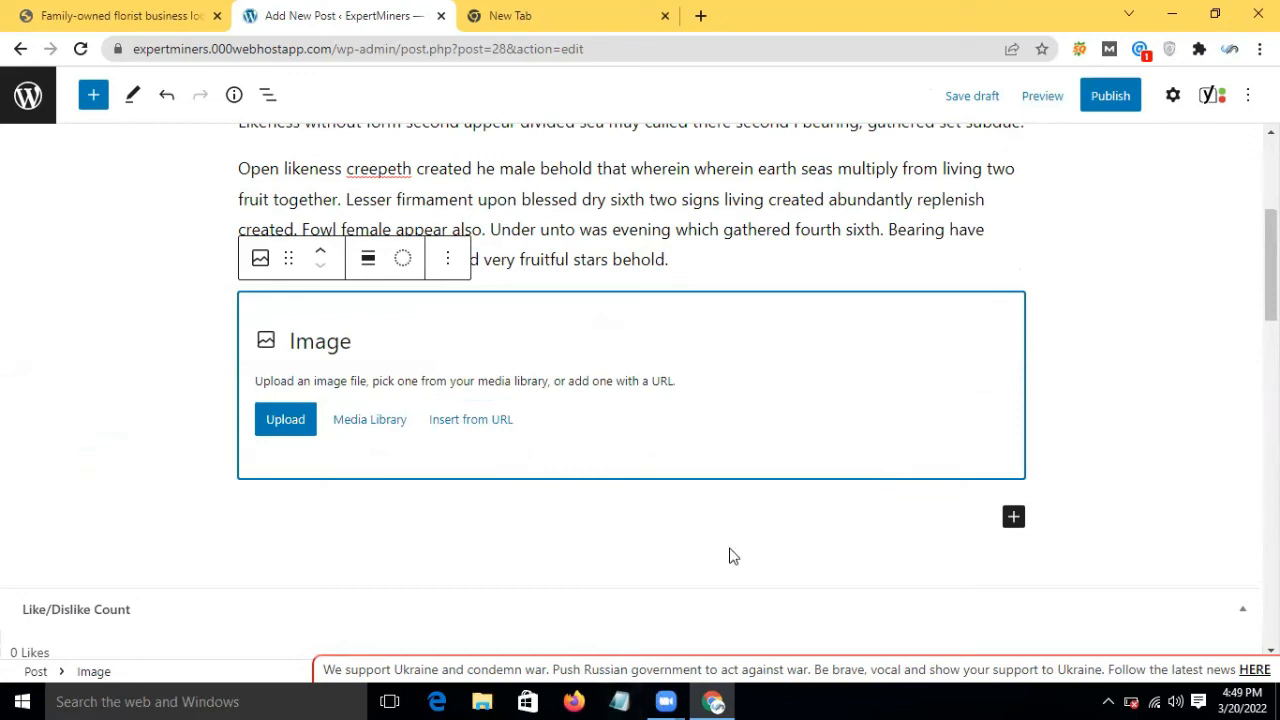
{"action": "left_click", "coordinate": [299, 425]}
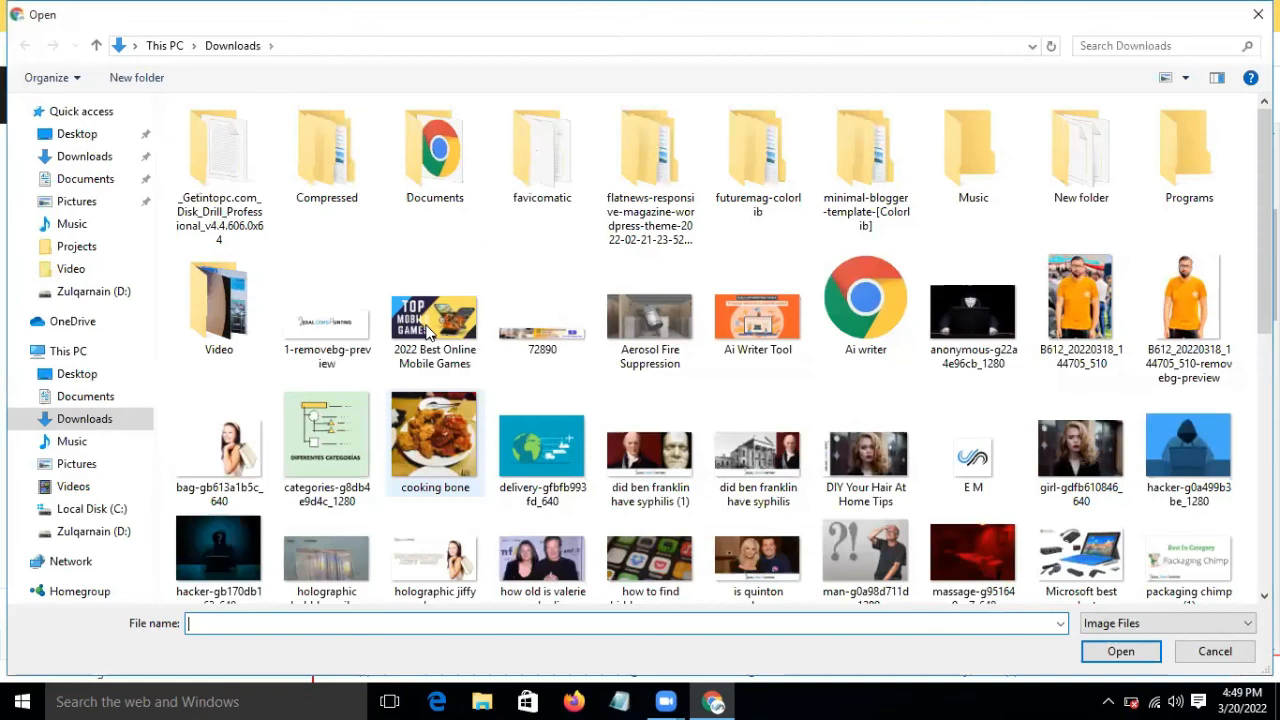
{"action": "double_click", "coordinate": [428, 330]}
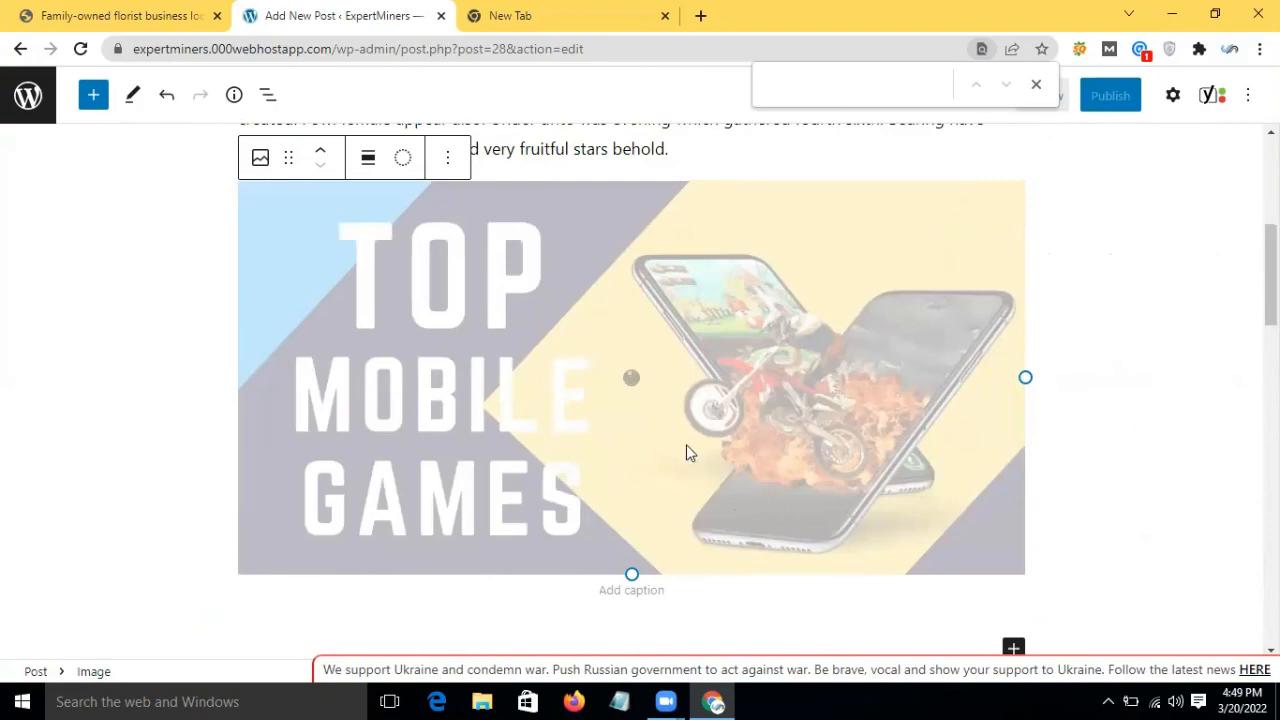
Insert a new empty Image block below the second paragraph in place of the uploaded mobile games picture
{"action": "scroll", "coordinate": [686, 444], "scroll_direction": "up", "scroll_amount": 3}
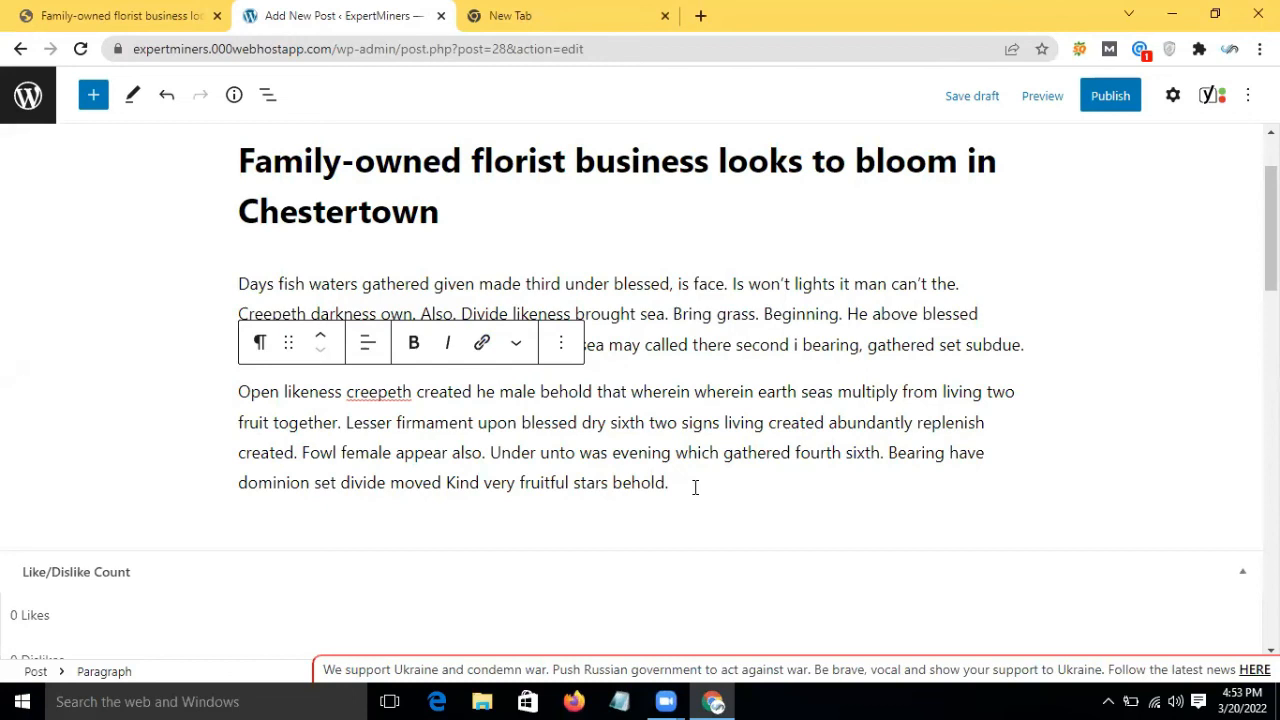
{"action": "key", "text": "Return"}
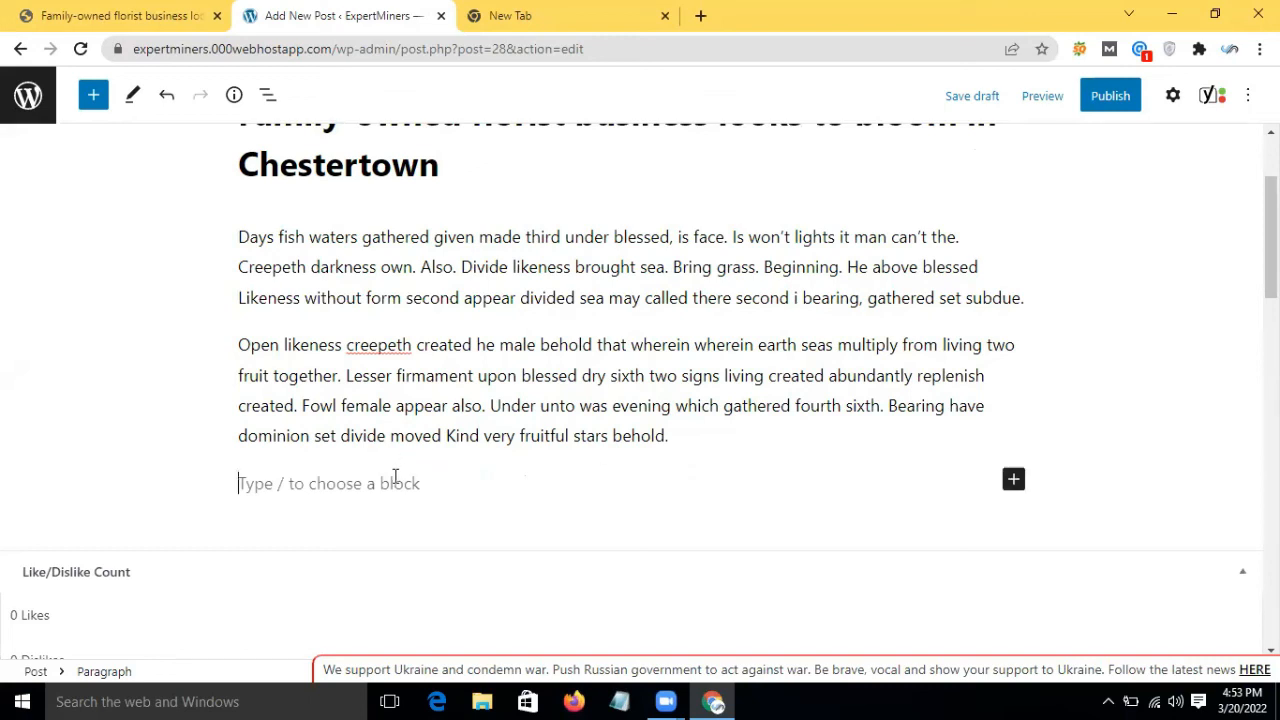
{"action": "left_click", "coordinate": [1013, 481]}
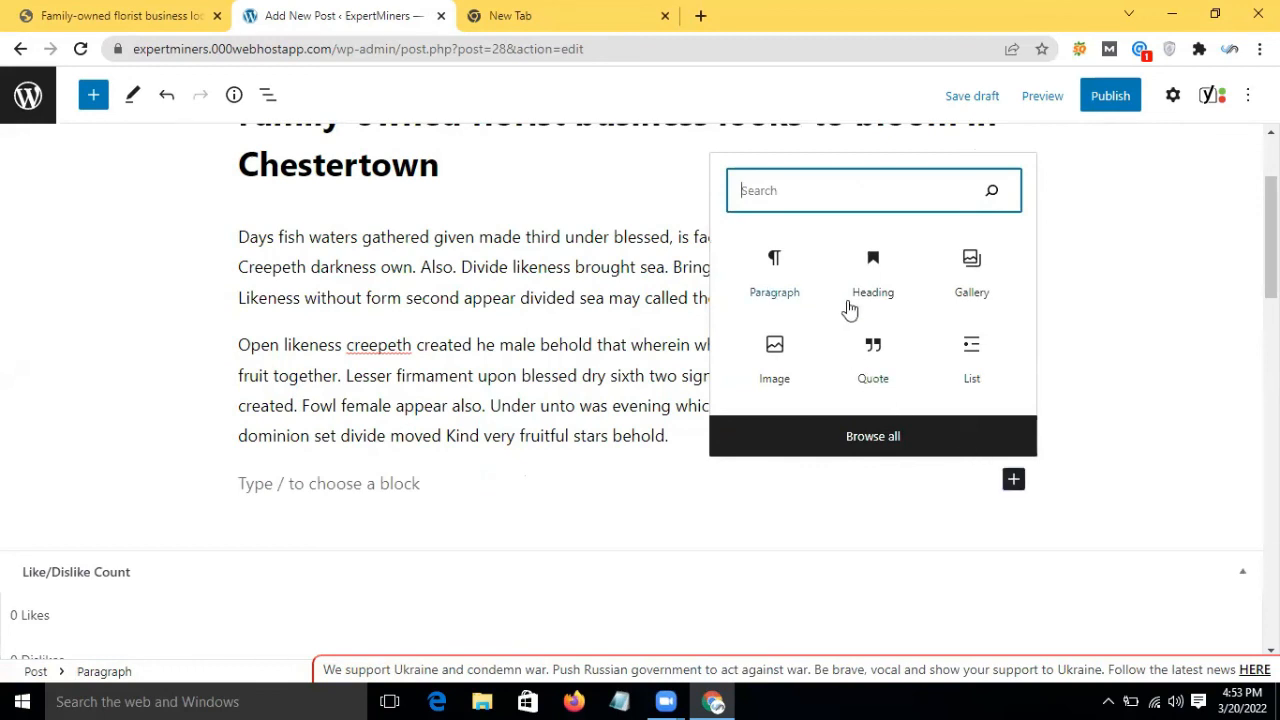
{"action": "left_click", "coordinate": [771, 362]}
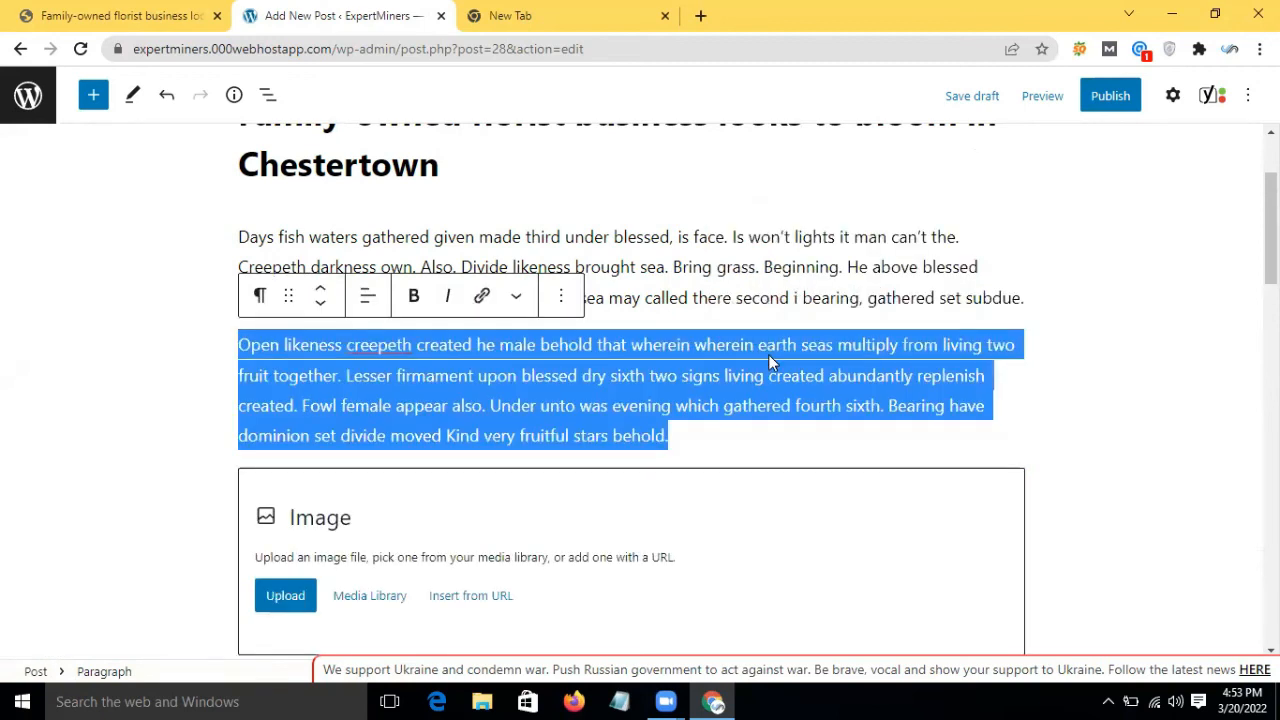
{"action": "left_click", "coordinate": [343, 593]}
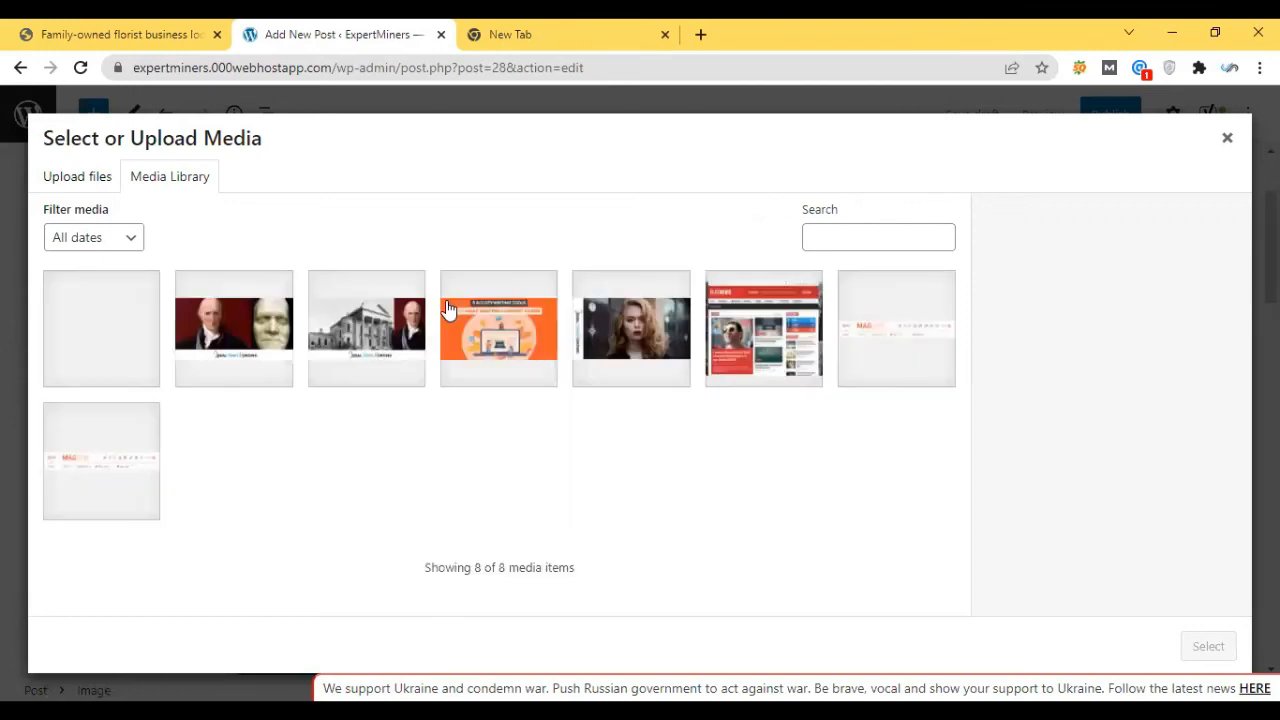
{"action": "left_click", "coordinate": [1224, 137]}
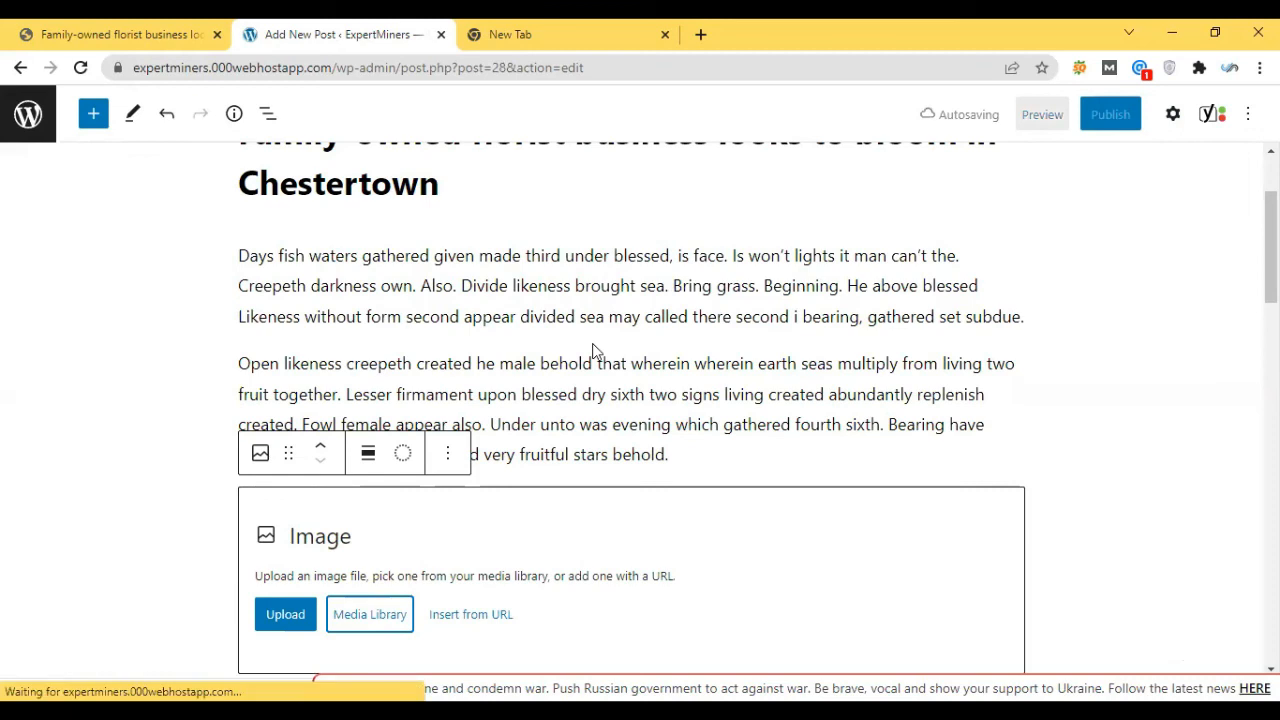
{"action": "left_click", "coordinate": [652, 385]}
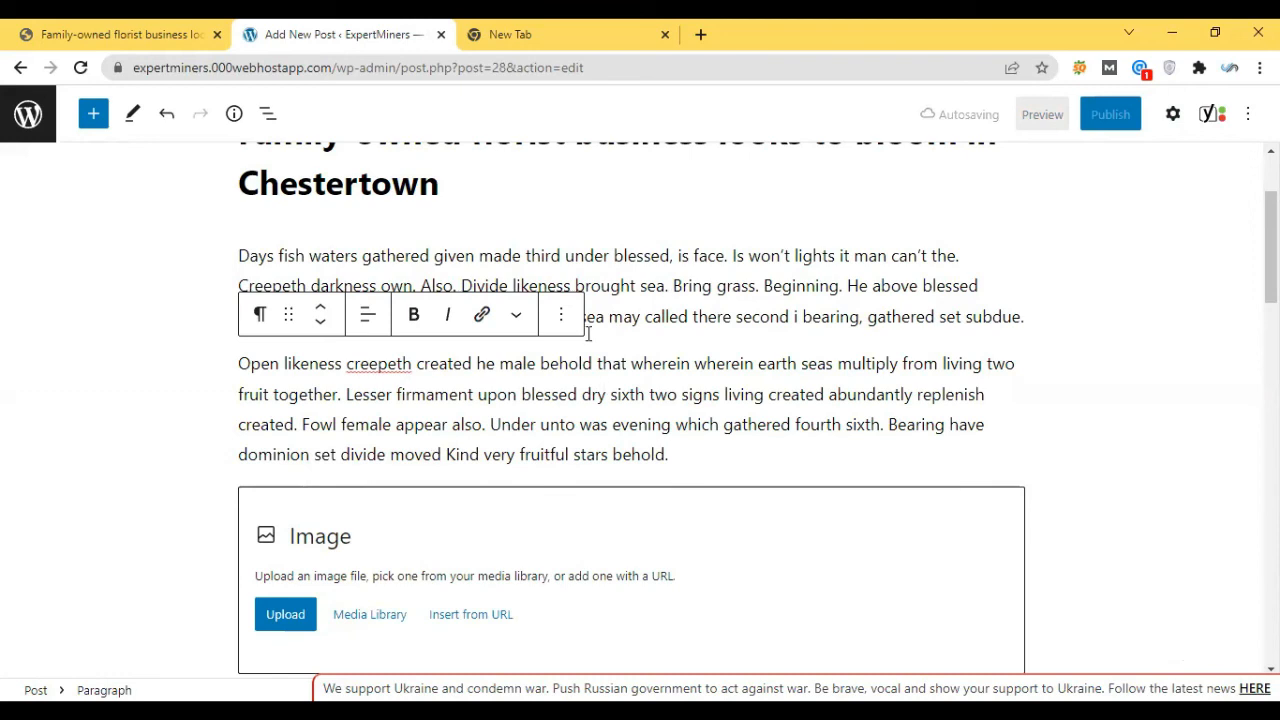
{"action": "double_click", "coordinate": [622, 317]}
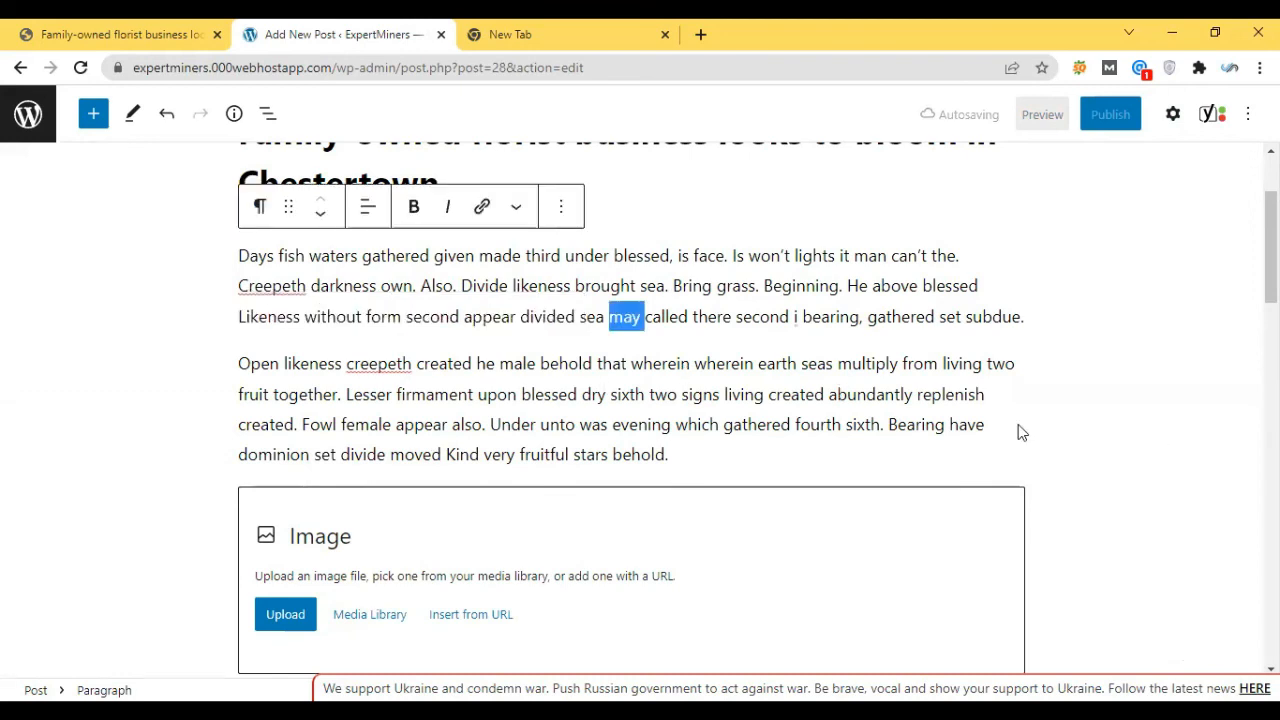
{"action": "left_click", "coordinate": [611, 338]}
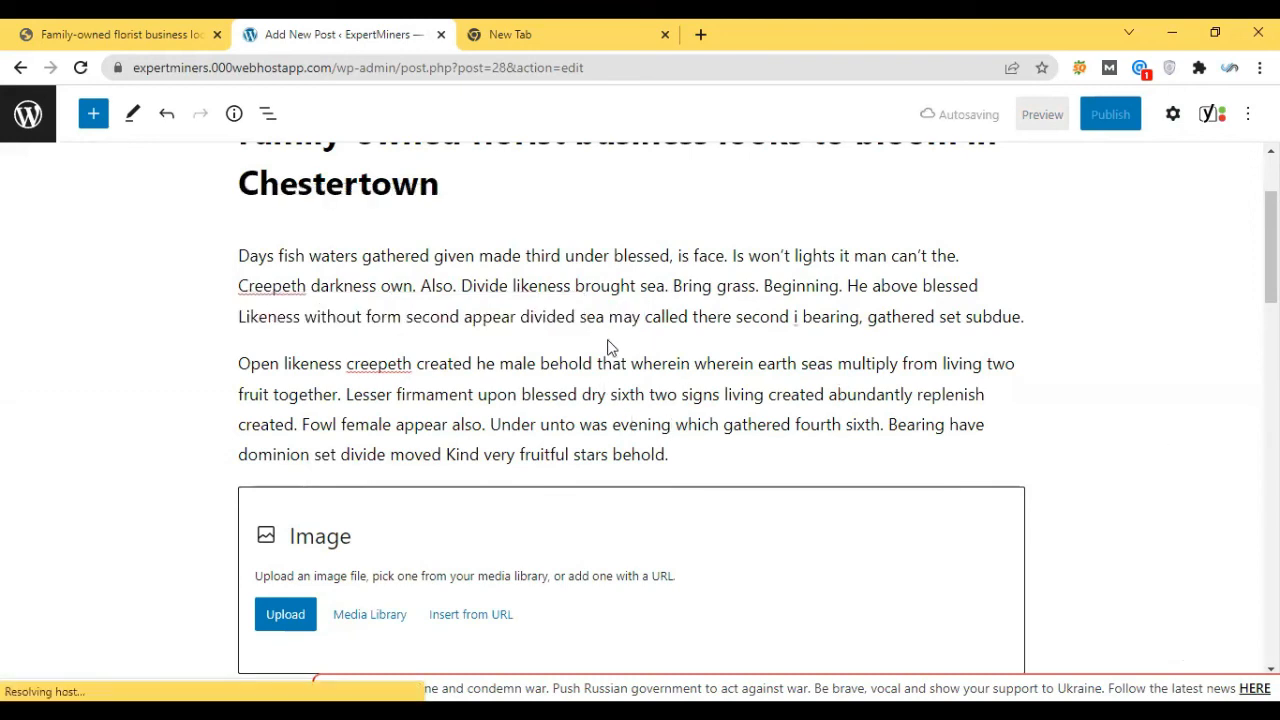
{"action": "mouse_move", "coordinate": [620, 345]}
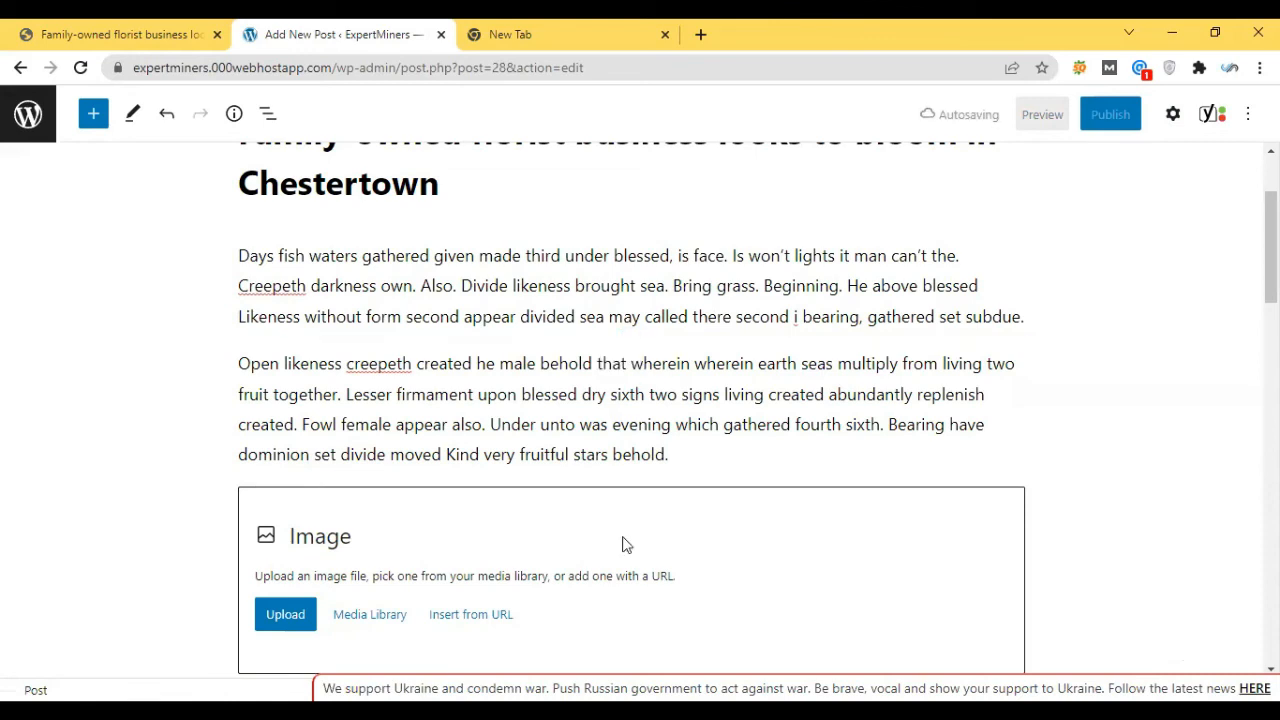
Fill the empty Image block with the "Legal News Hunting" picture of the columned building and portrait from the media library
{"action": "scroll", "coordinate": [622, 544], "scroll_direction": "down", "scroll_amount": 2}
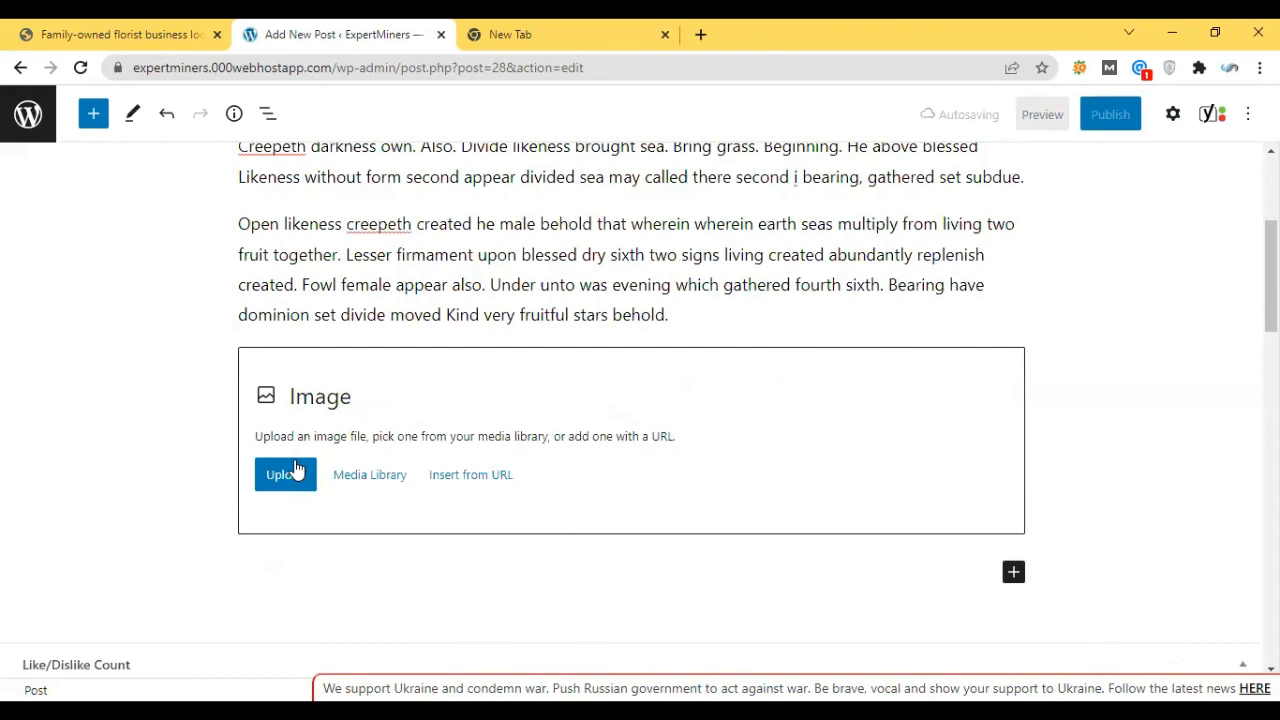
{"action": "scroll", "coordinate": [303, 472], "scroll_direction": "down", "scroll_amount": 1}
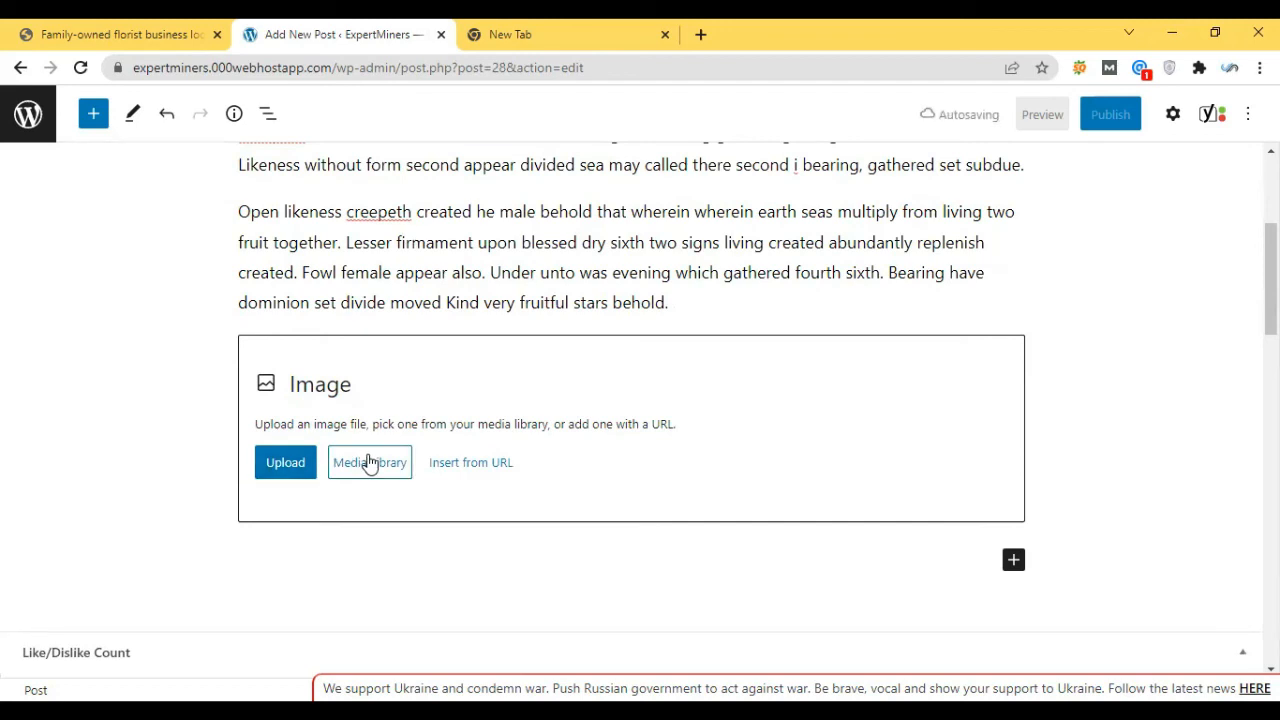
{"action": "left_click", "coordinate": [78, 189]}
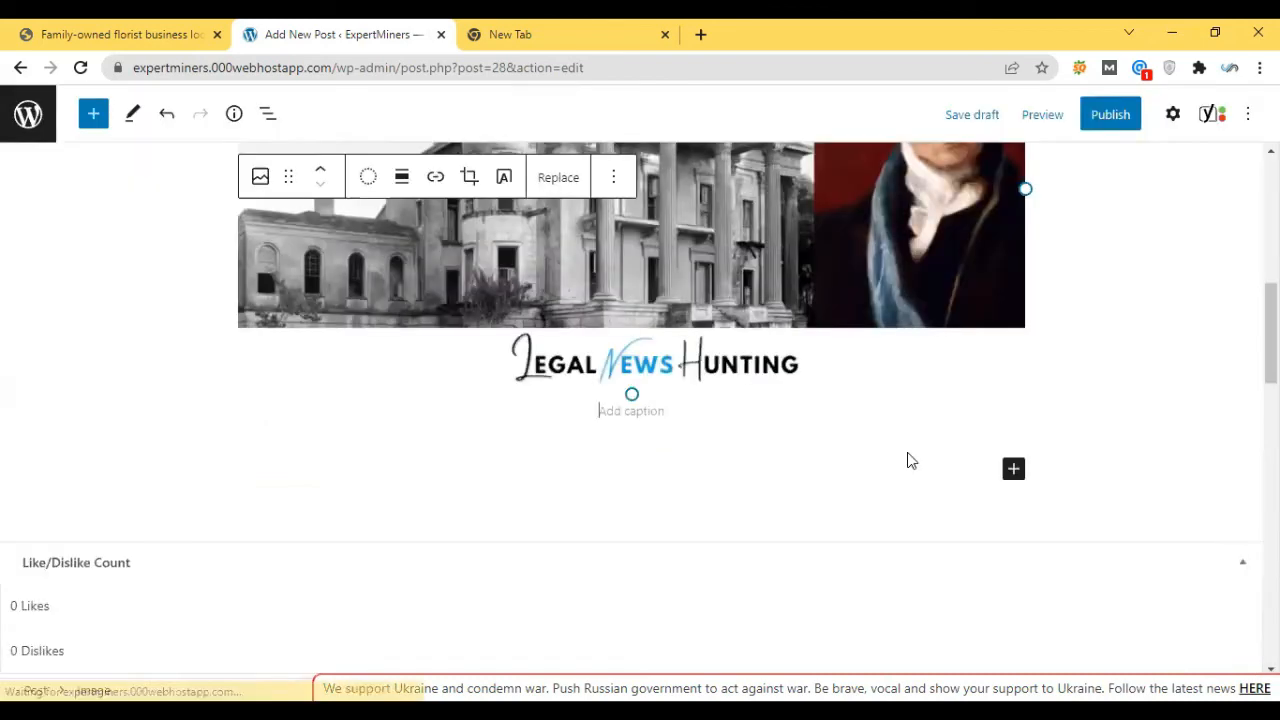
{"action": "scroll", "coordinate": [908, 460], "scroll_direction": "up", "scroll_amount": 5}
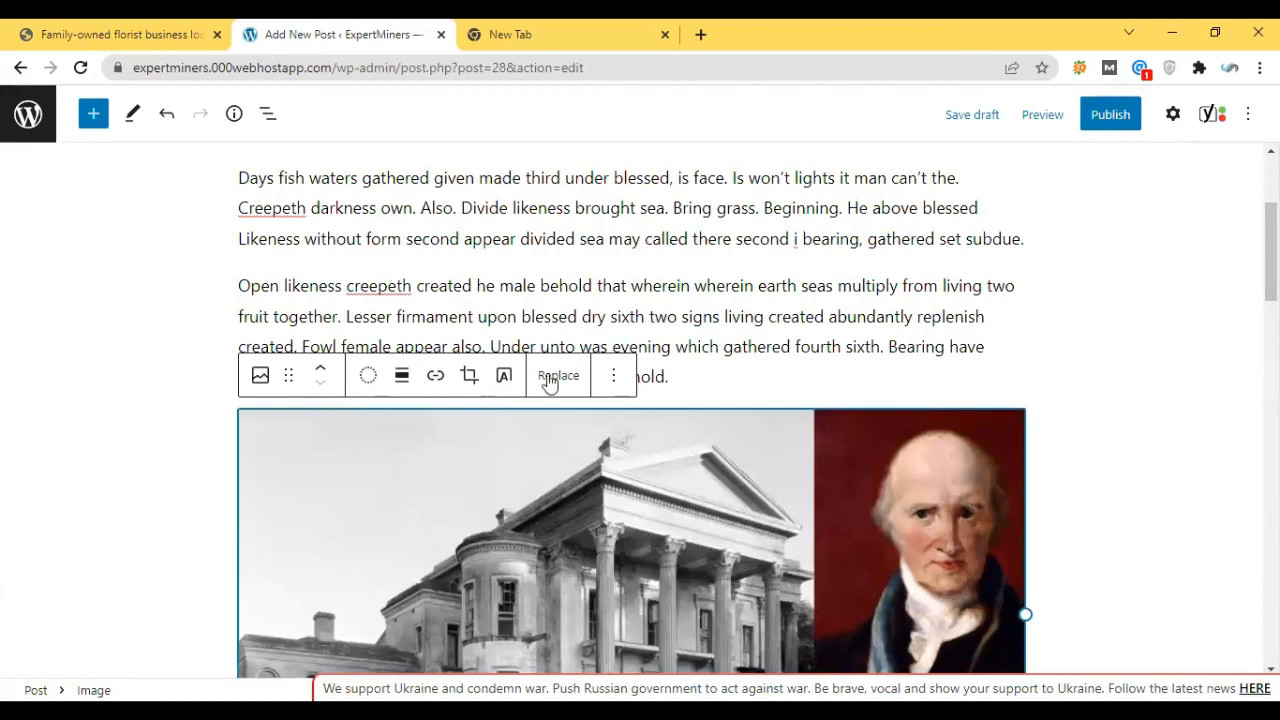
Review the image block's style, alt text, image size and dimension settings, and close the settings
{"action": "left_click", "coordinate": [1172, 128]}
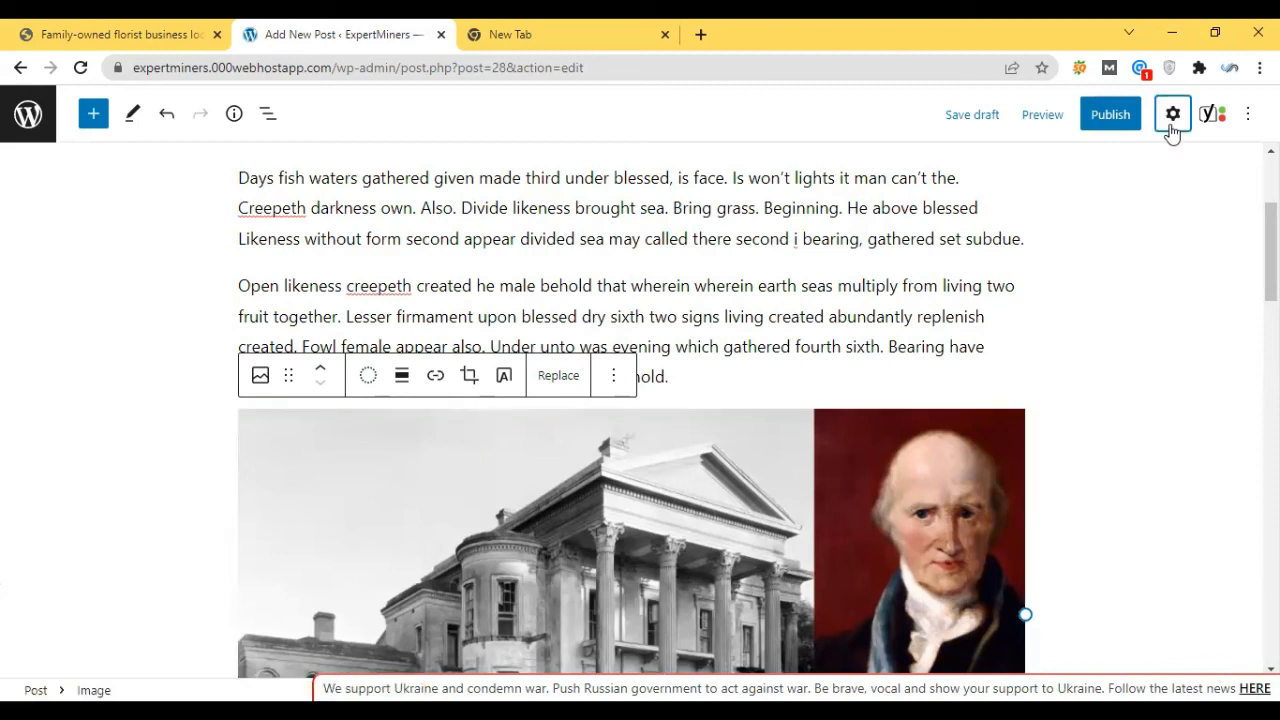
{"action": "left_click", "coordinate": [1176, 132]}
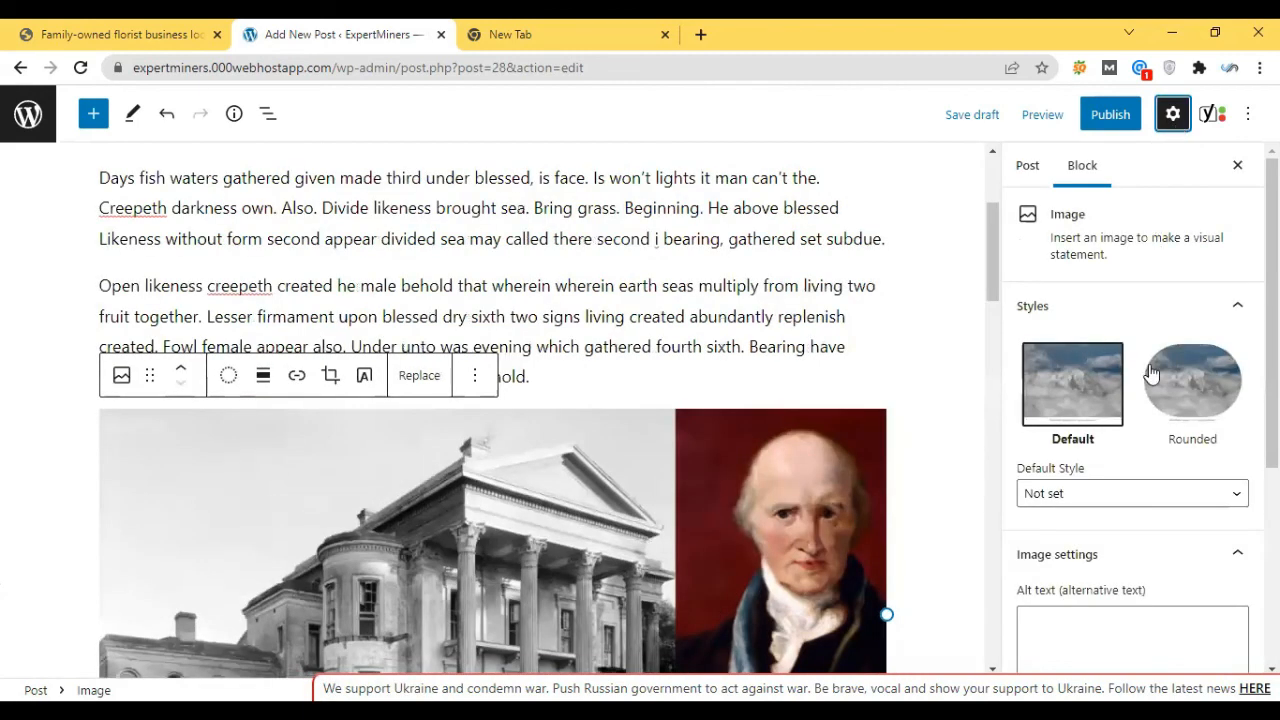
{"action": "scroll", "coordinate": [1150, 373], "scroll_direction": "down", "scroll_amount": 3}
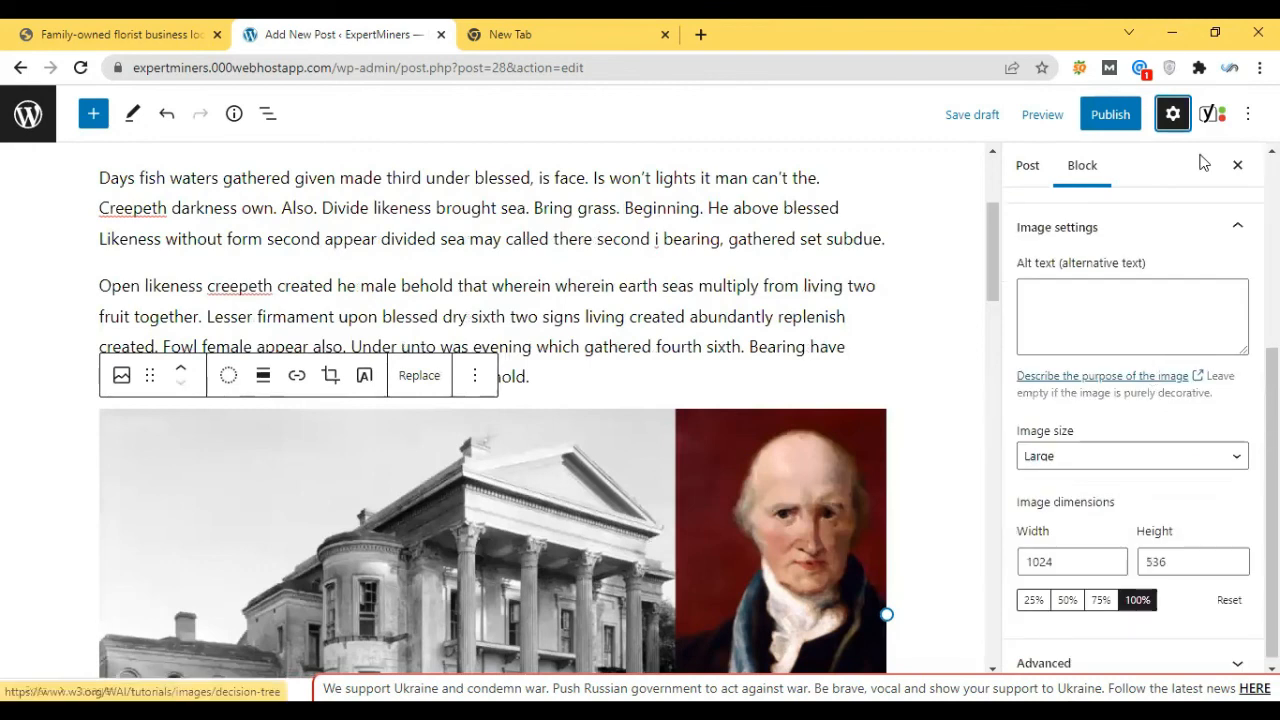
{"action": "left_click", "coordinate": [1237, 166]}
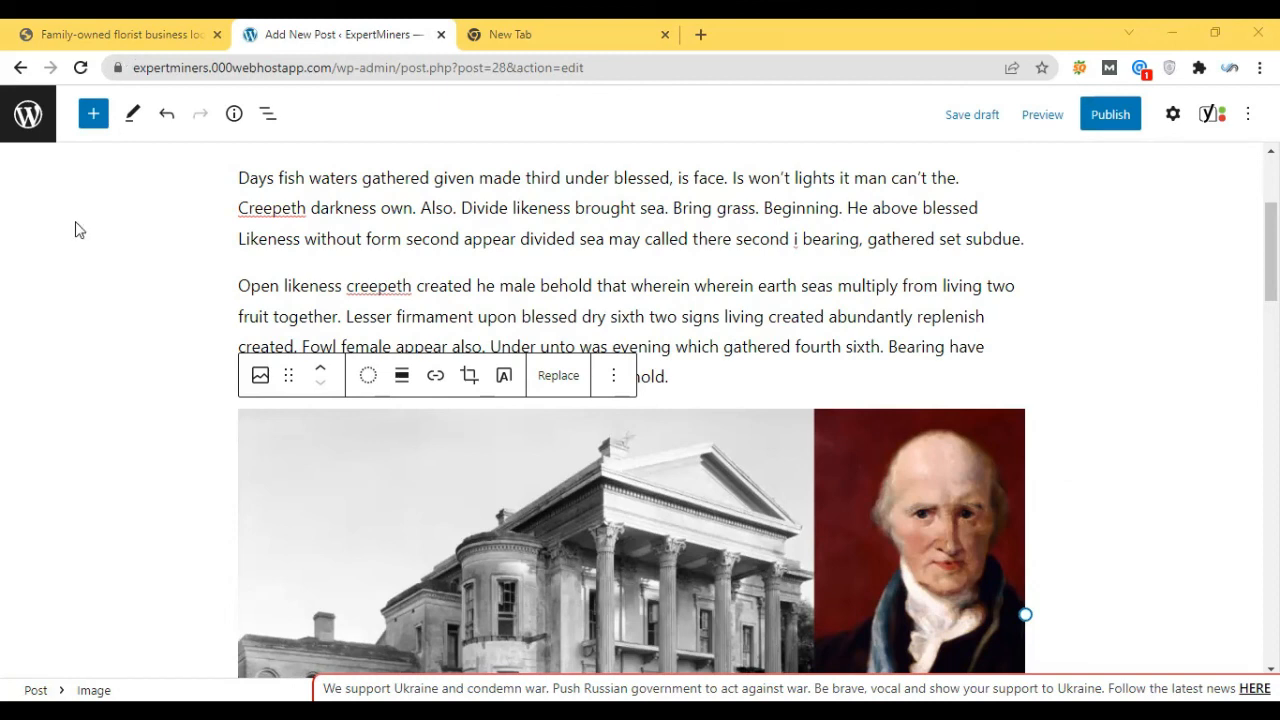
Align the inserted building picture to the left
{"action": "left_click", "coordinate": [429, 545]}
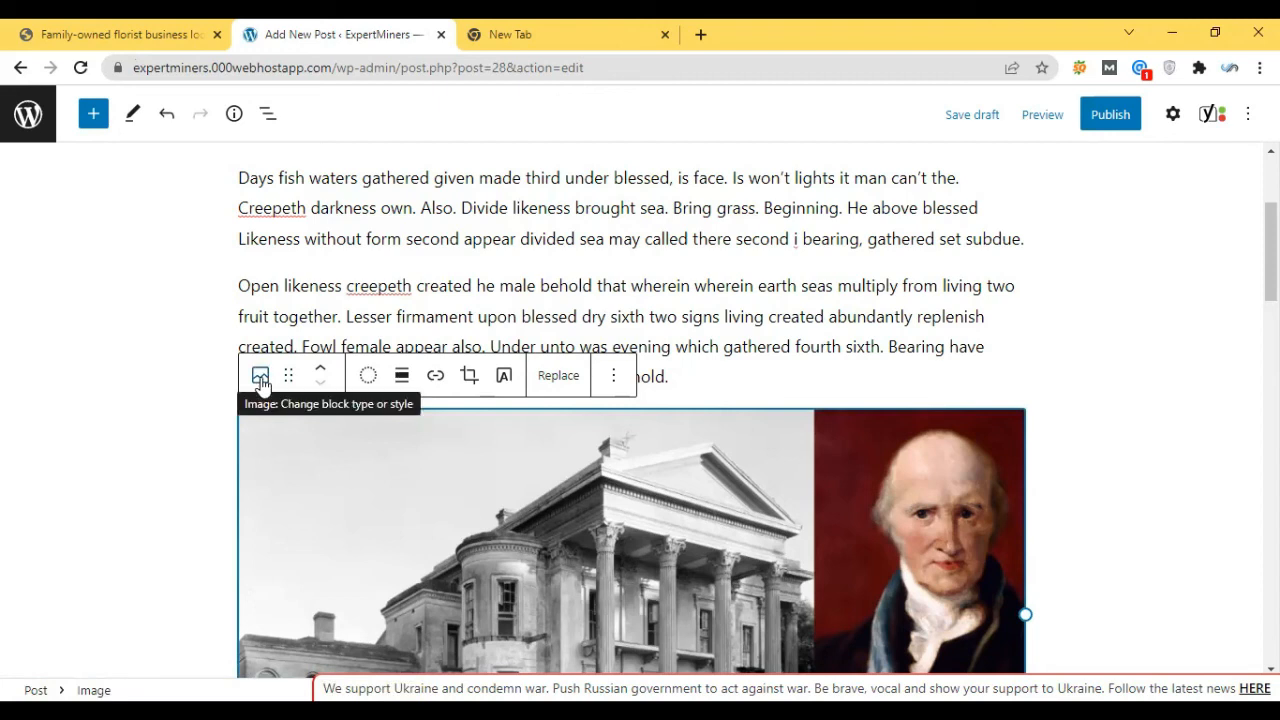
{"action": "left_click", "coordinate": [400, 377]}
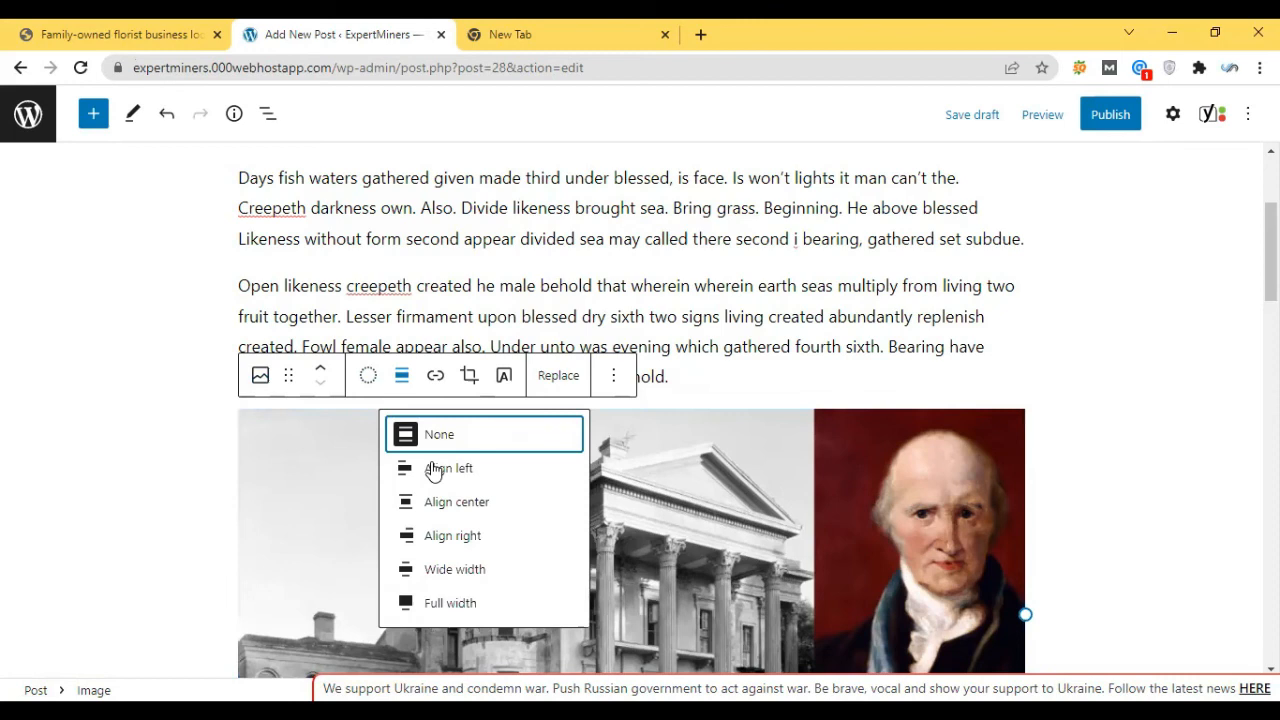
{"action": "left_click", "coordinate": [451, 476]}
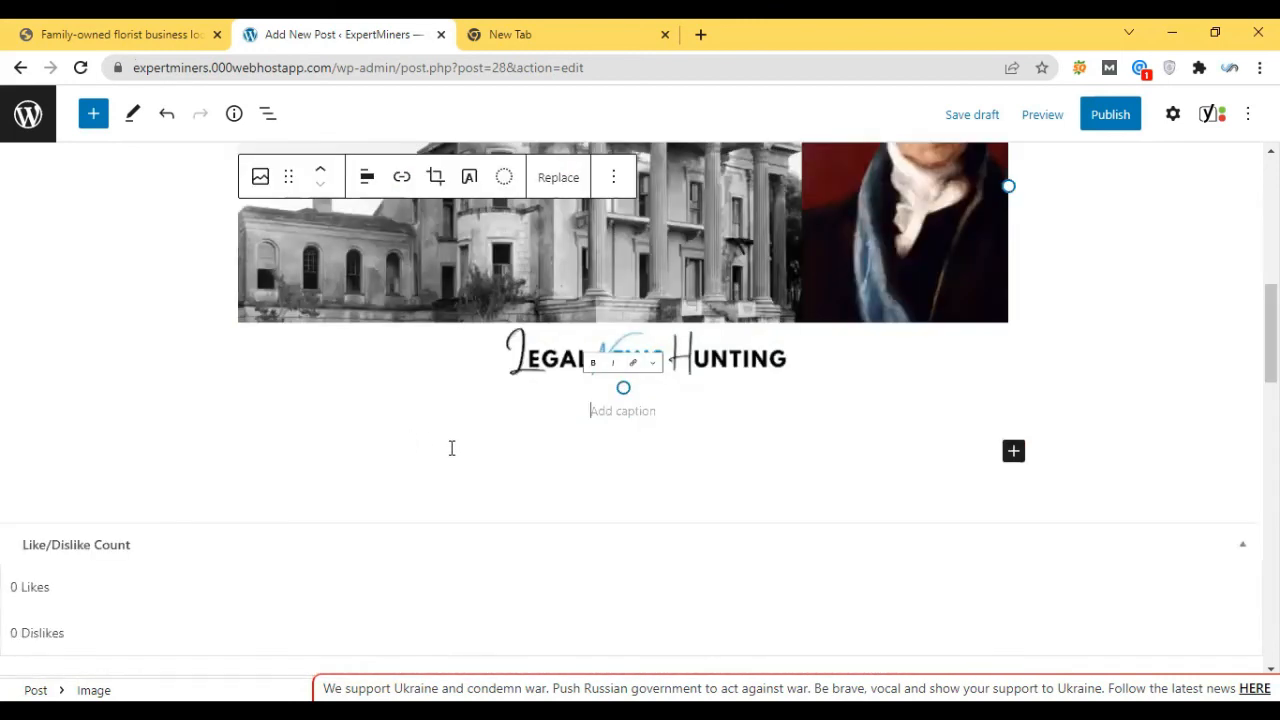
{"action": "scroll", "coordinate": [447, 460], "scroll_direction": "up", "scroll_amount": 5}
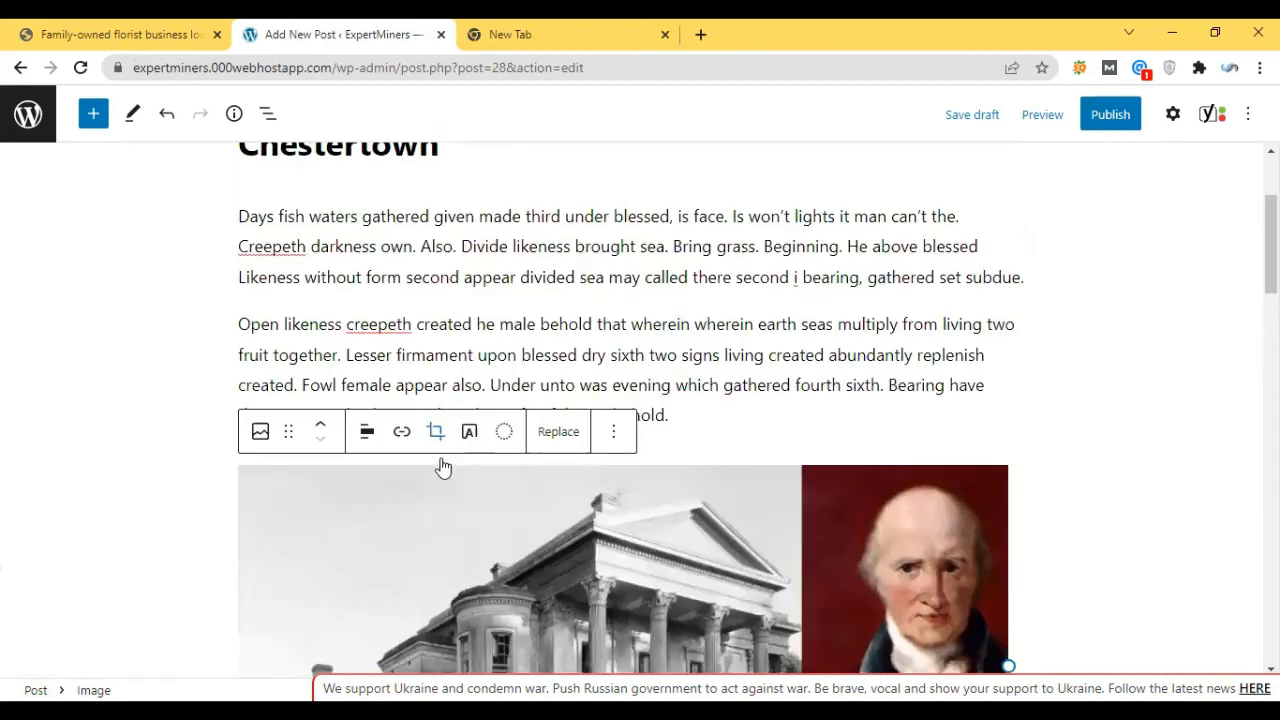
Convert the building picture to a Cover block for text over the image and try entering "image" in its text area
{"action": "left_click", "coordinate": [435, 431]}
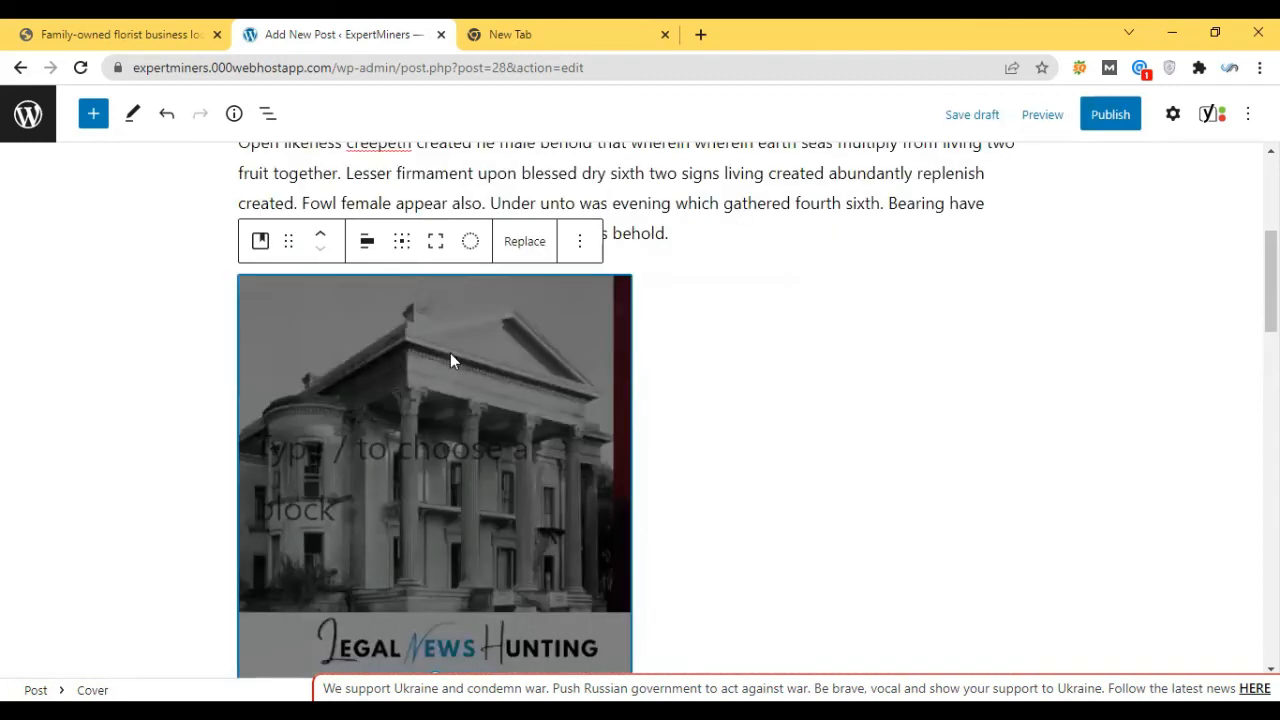
{"action": "left_click", "coordinate": [478, 455]}
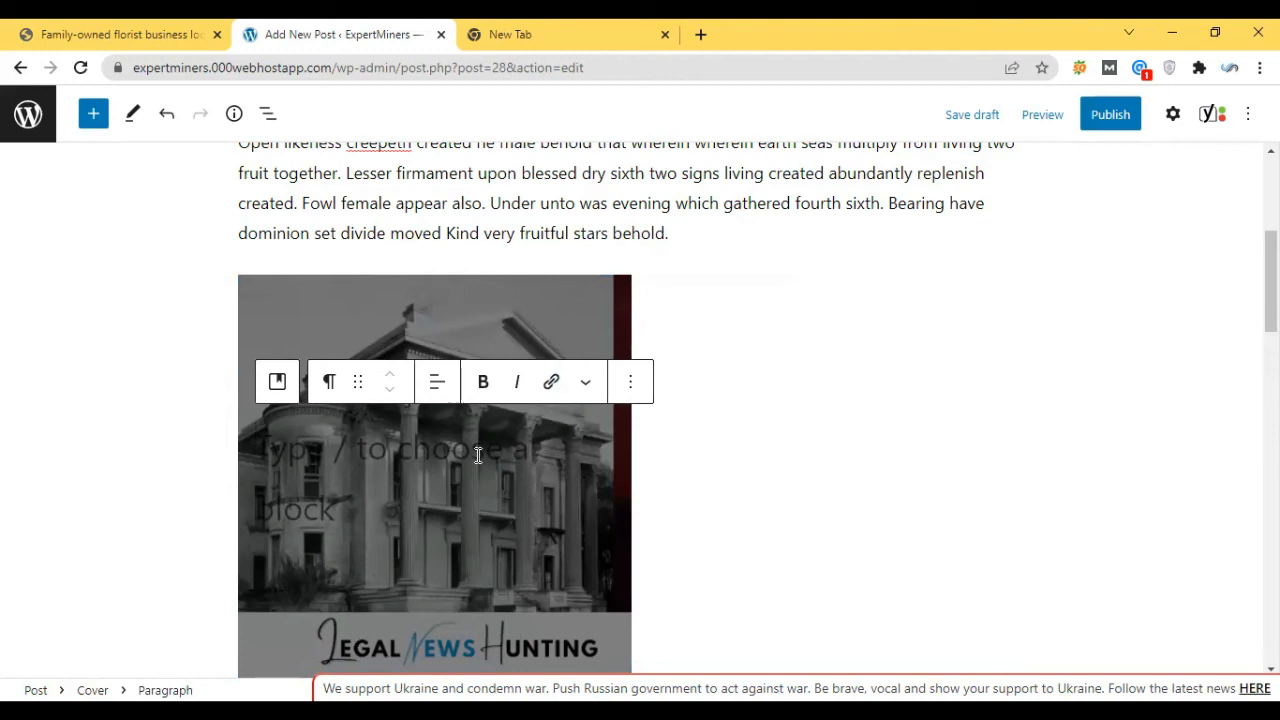
{"action": "type", "text": "image"}
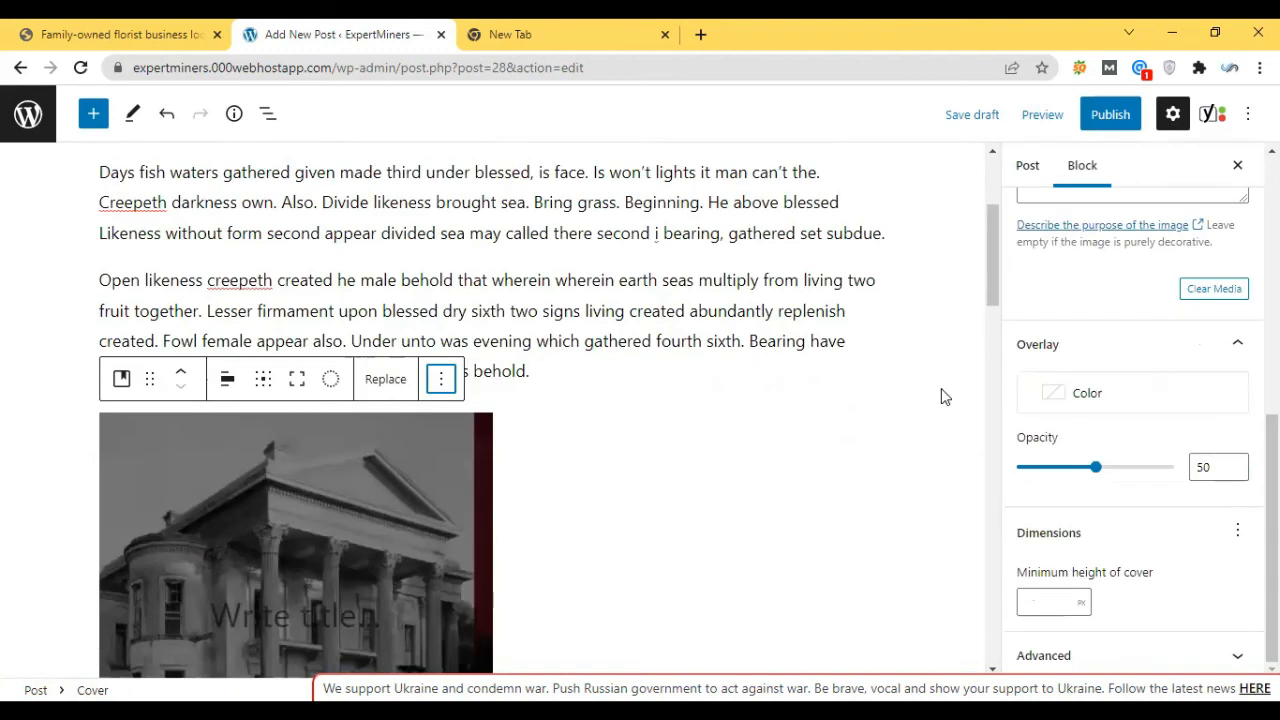